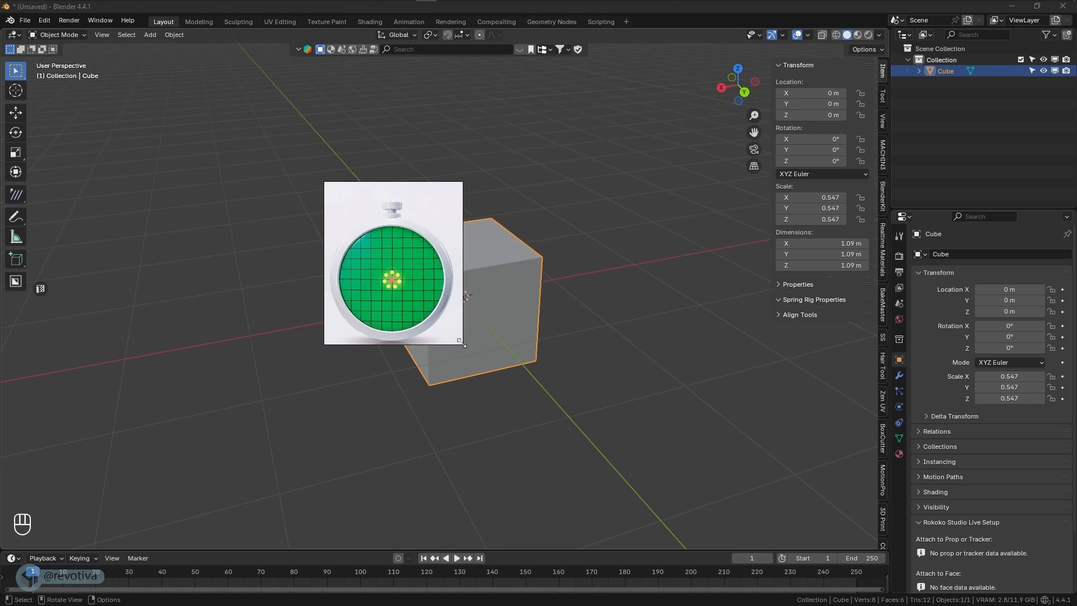
- Move the reference image clear of the modelling area and delete the default cube
drag(399, 298, 114, 191)
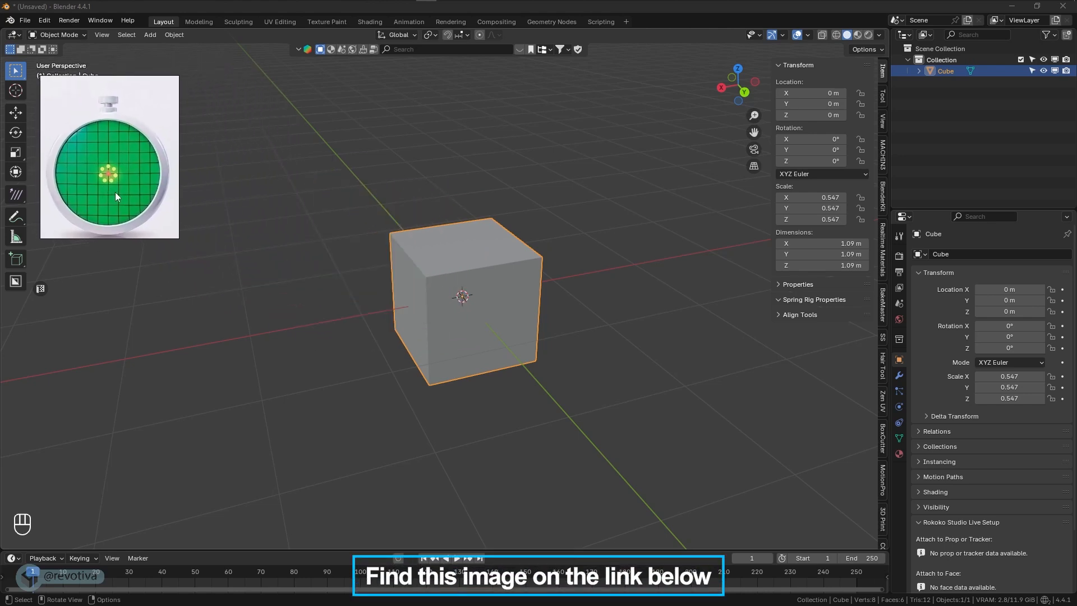
middle_drag(510, 320, 504, 325)
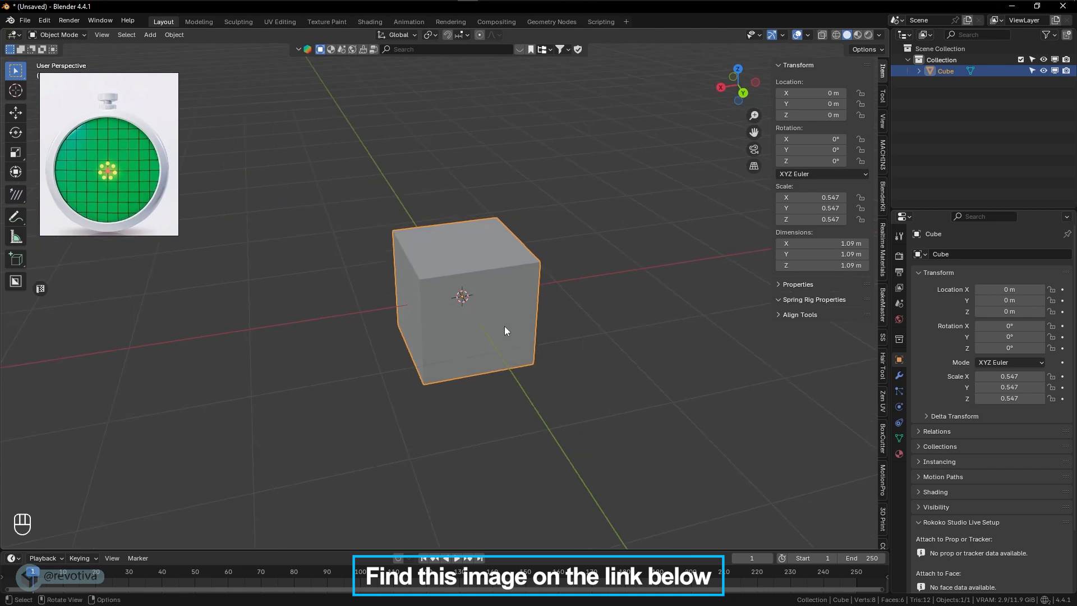
key(x)
click(487, 327)
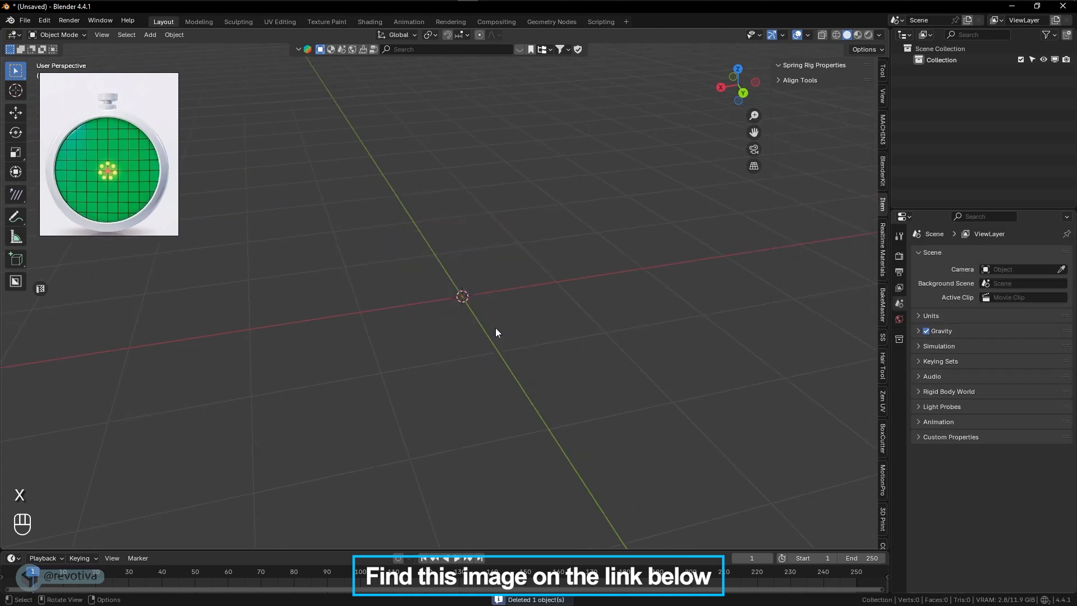
- Add a cylinder mesh with 64 vertices and a depth of 0.26 m
key(shift+a)
mouse_move(533, 352)
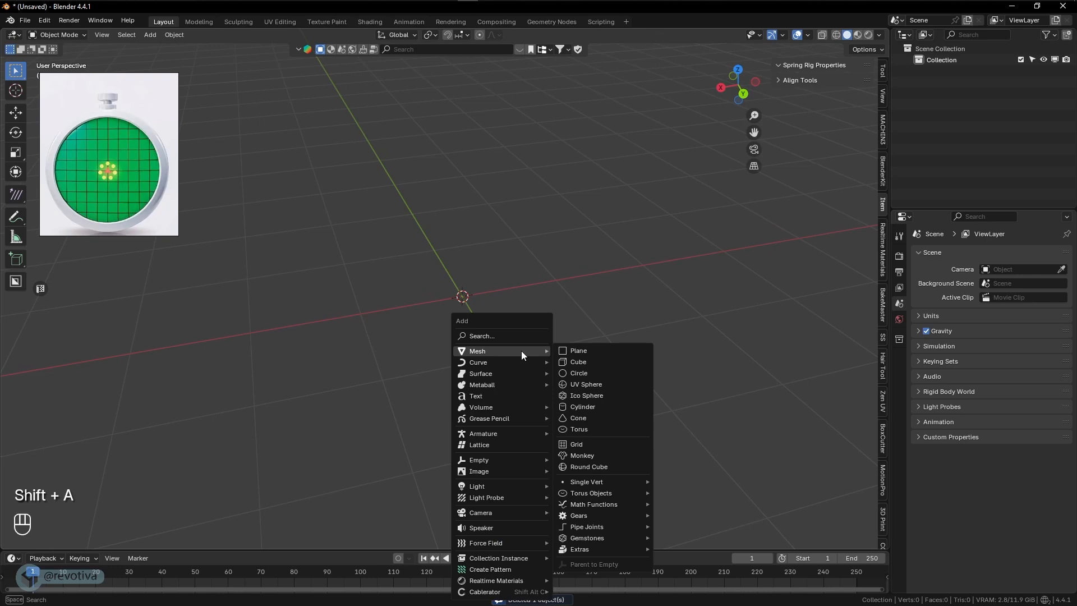
click(585, 409)
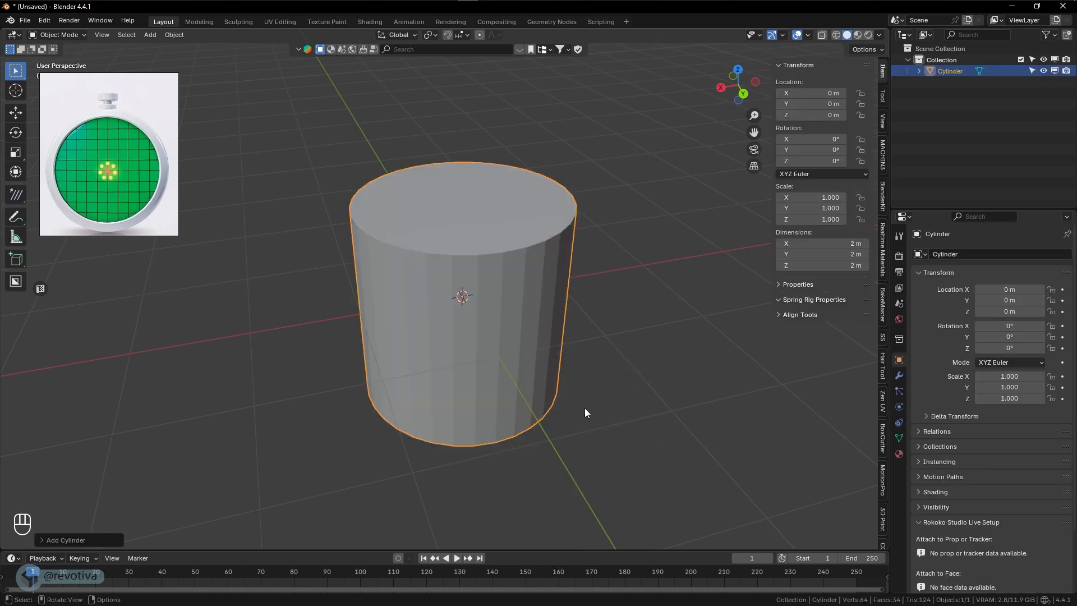
click(40, 539)
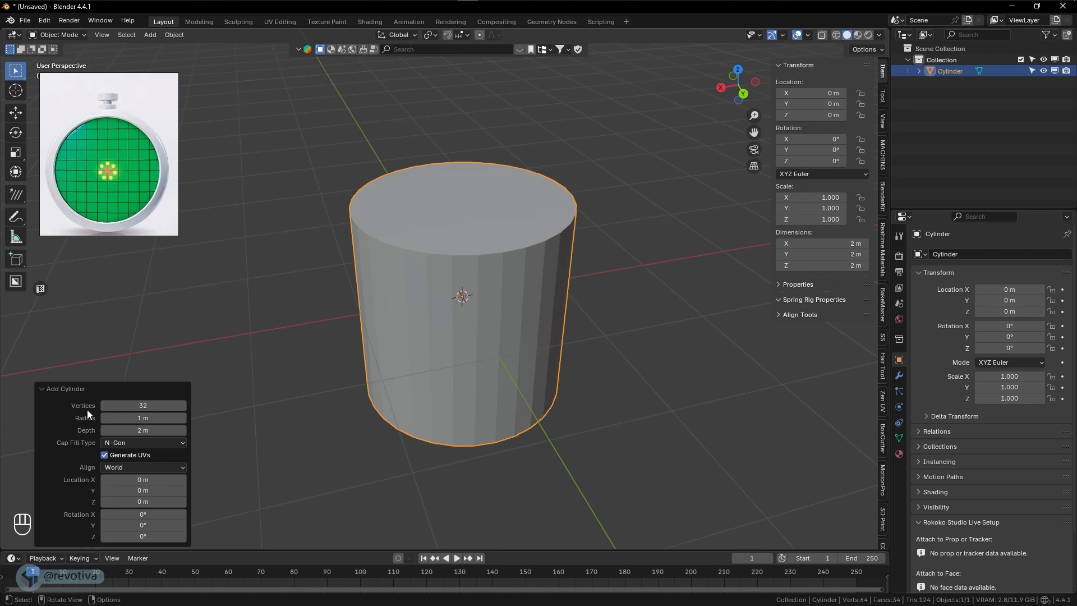
click(126, 405)
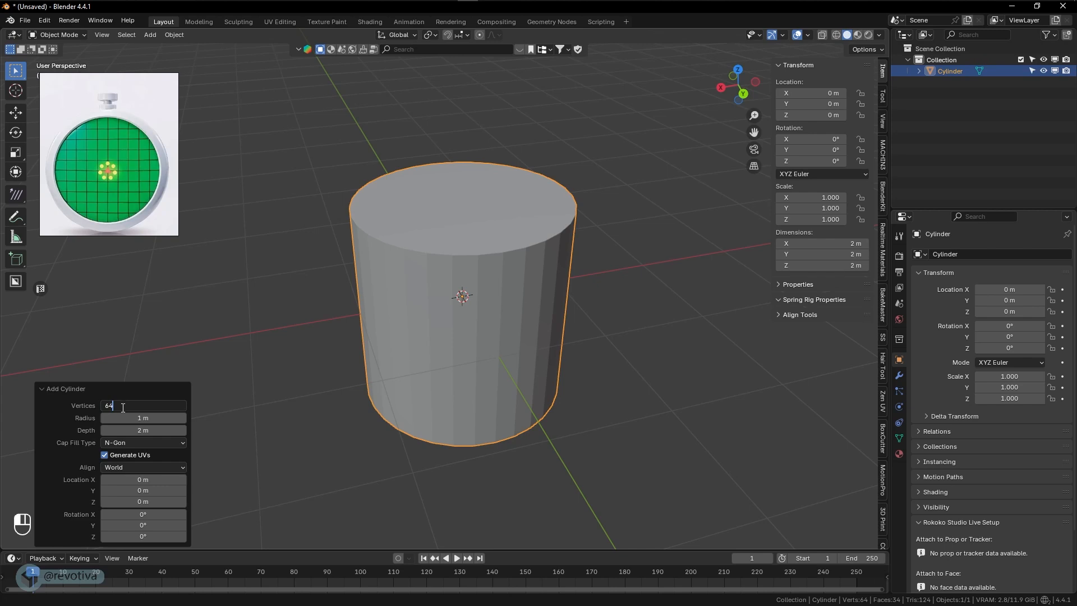
text(64)
key(Return)
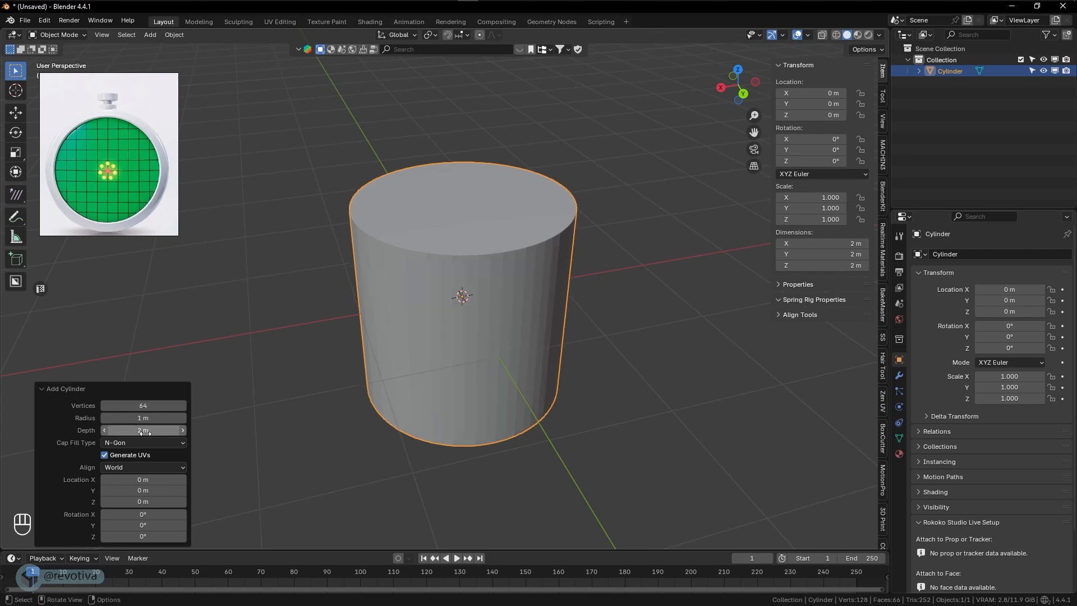
drag(120, 429, 915, 436)
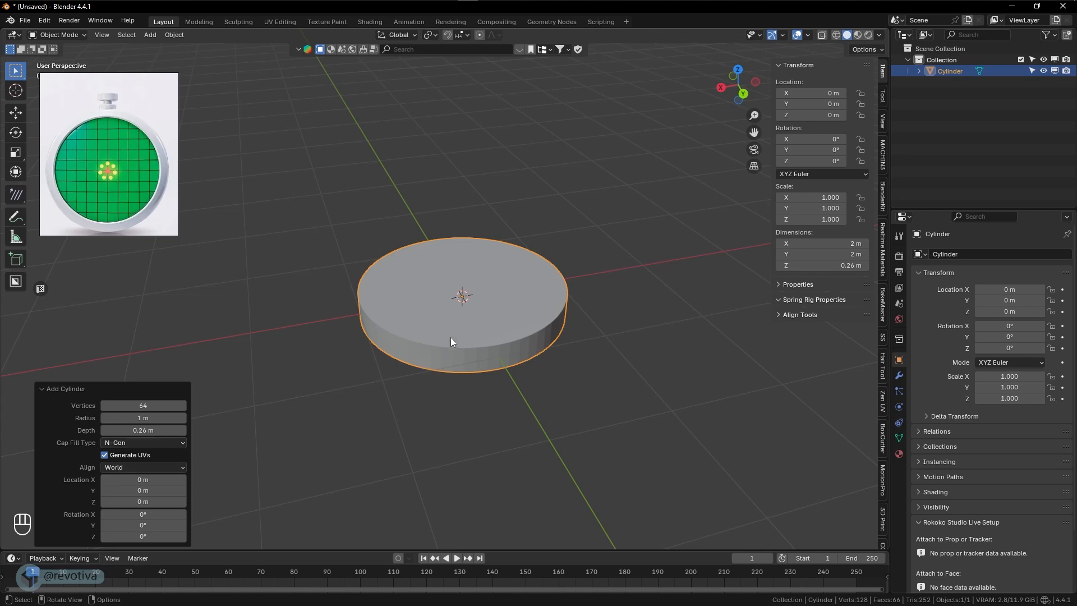
click(475, 318)
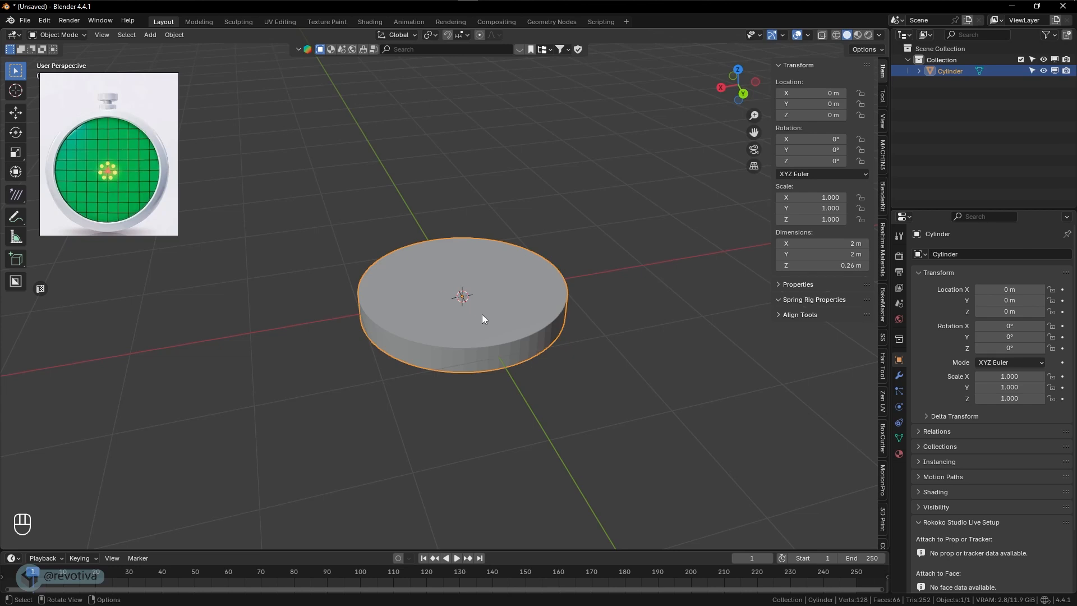
- Apply Shade Auto Smooth to the flat cylinder
middle_drag(493, 308, 524, 325)
scroll(525, 323, up, 2)
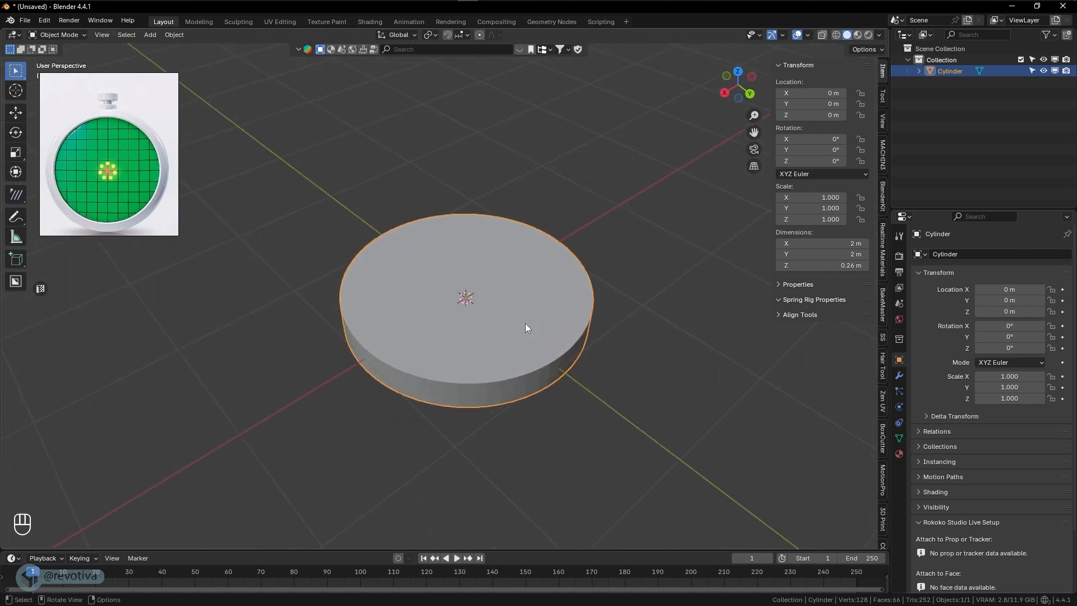
scroll(525, 328, up, 2)
click(900, 375)
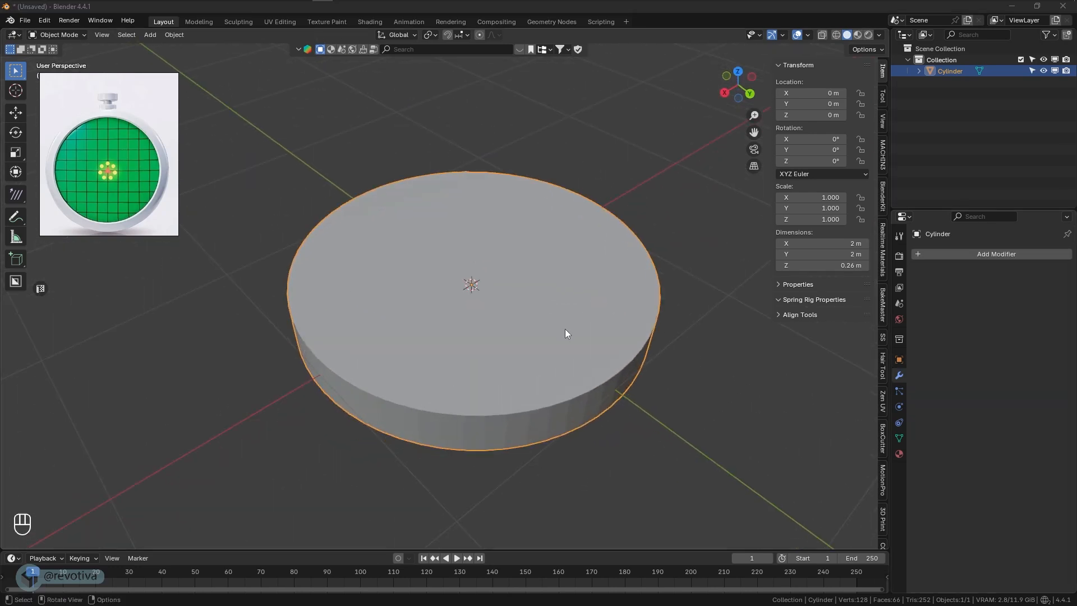
right_click(406, 279)
mouse_move(406, 277)
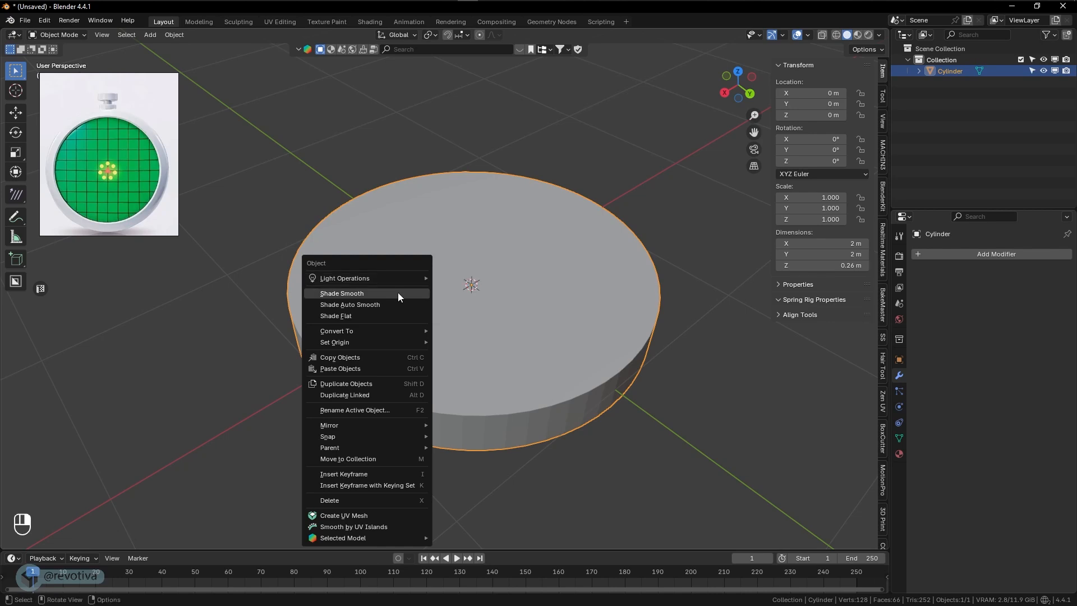
click(338, 308)
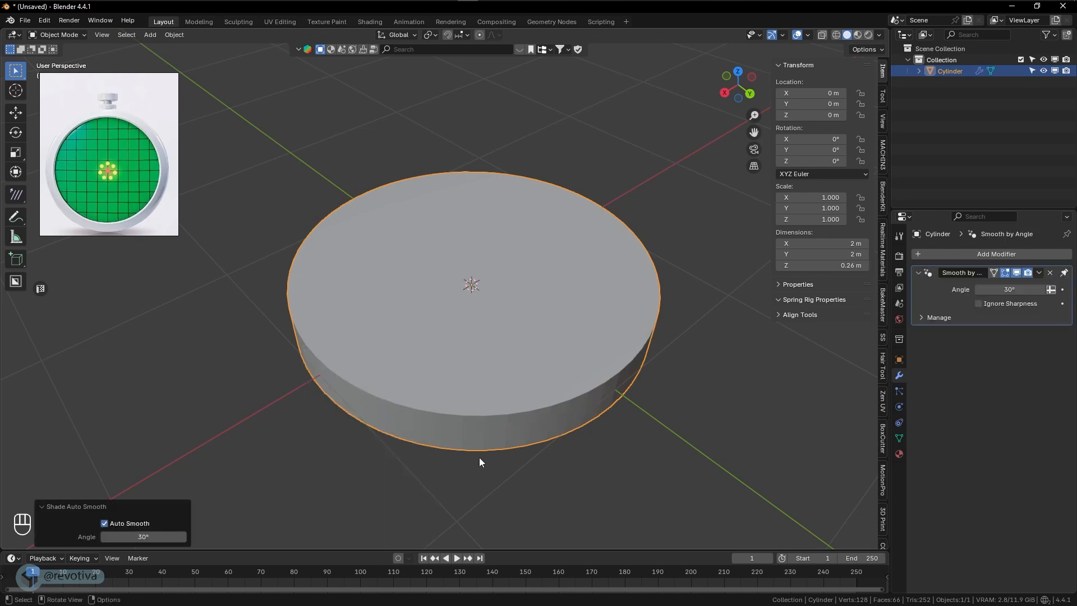
middle_drag(480, 456, 491, 426)
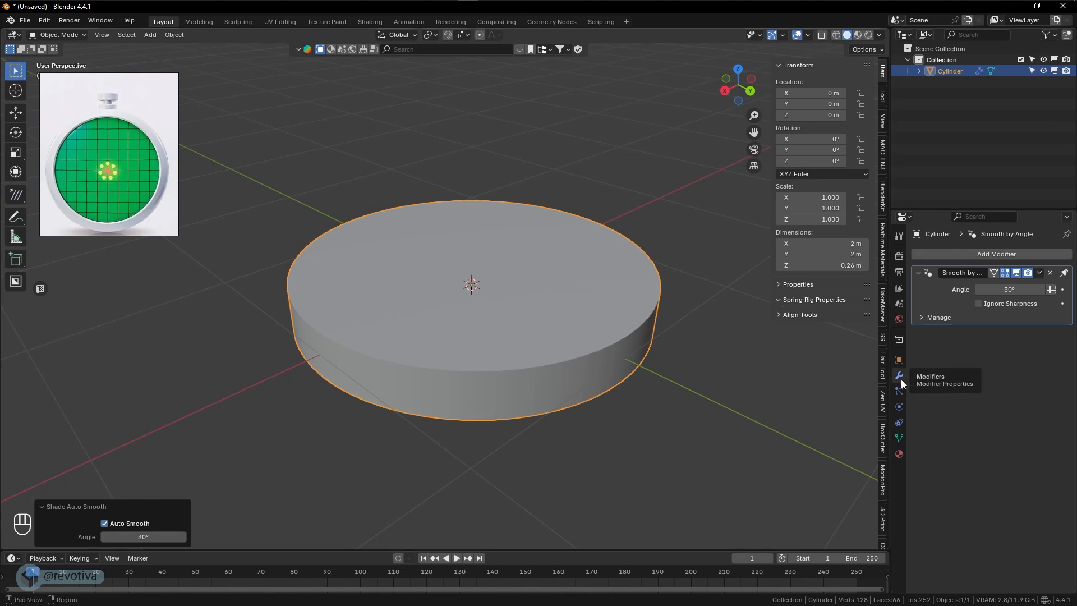
- Add a Bevel modifier to the cylinder with 3 segments and an amount of 0.05 m
click(967, 255)
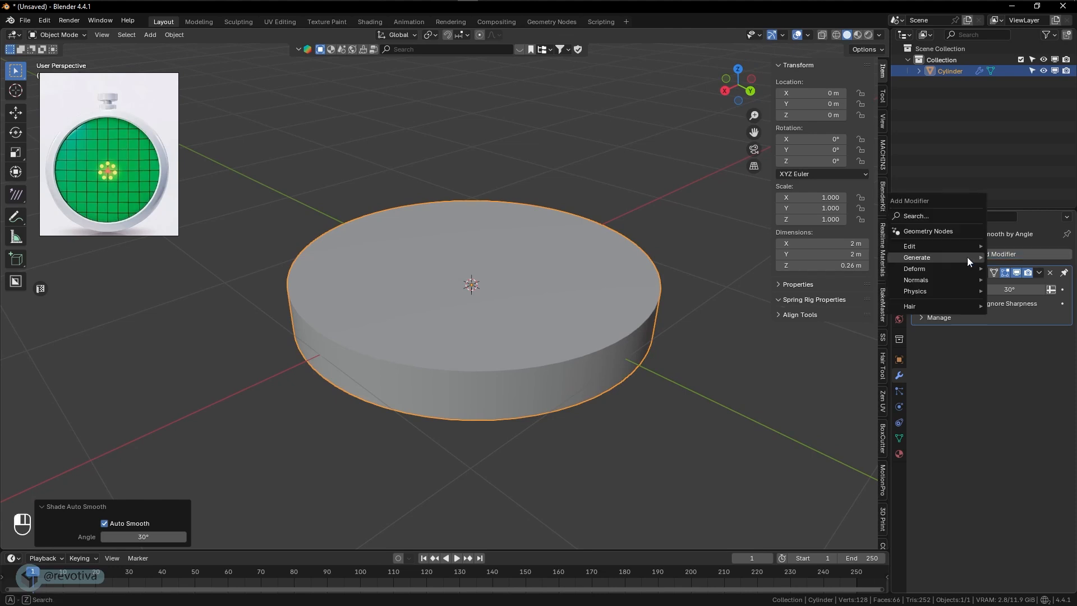
mouse_move(962, 257)
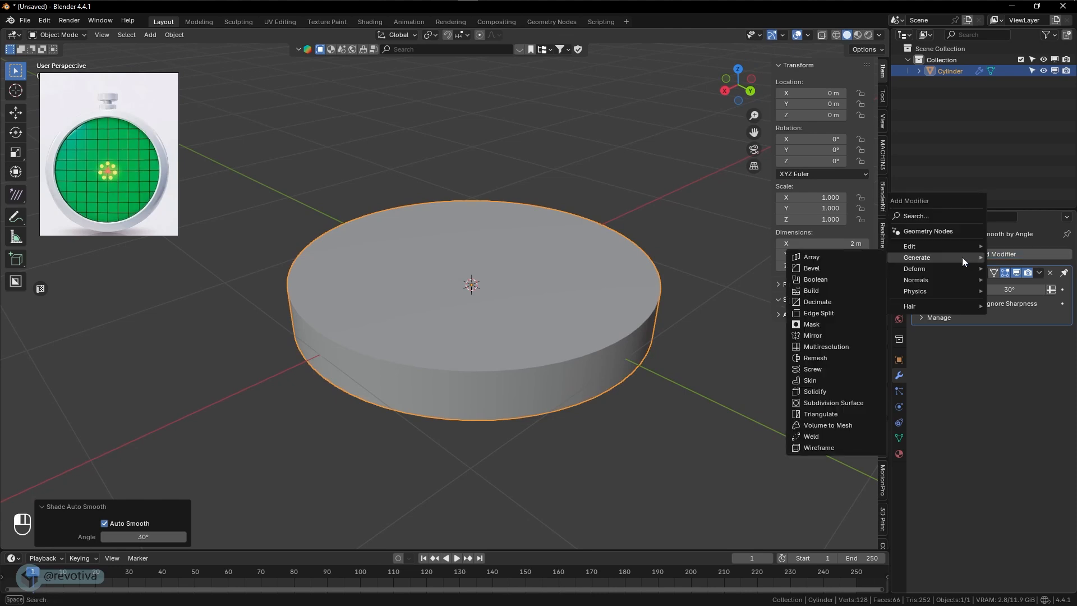
click(819, 270)
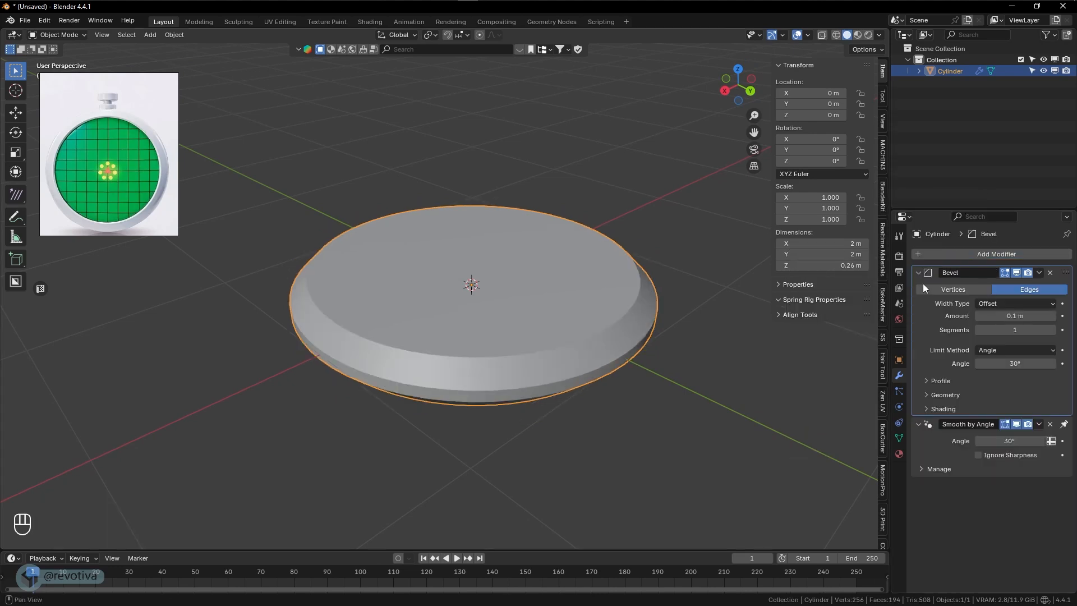
click(1052, 330)
click(1052, 330)
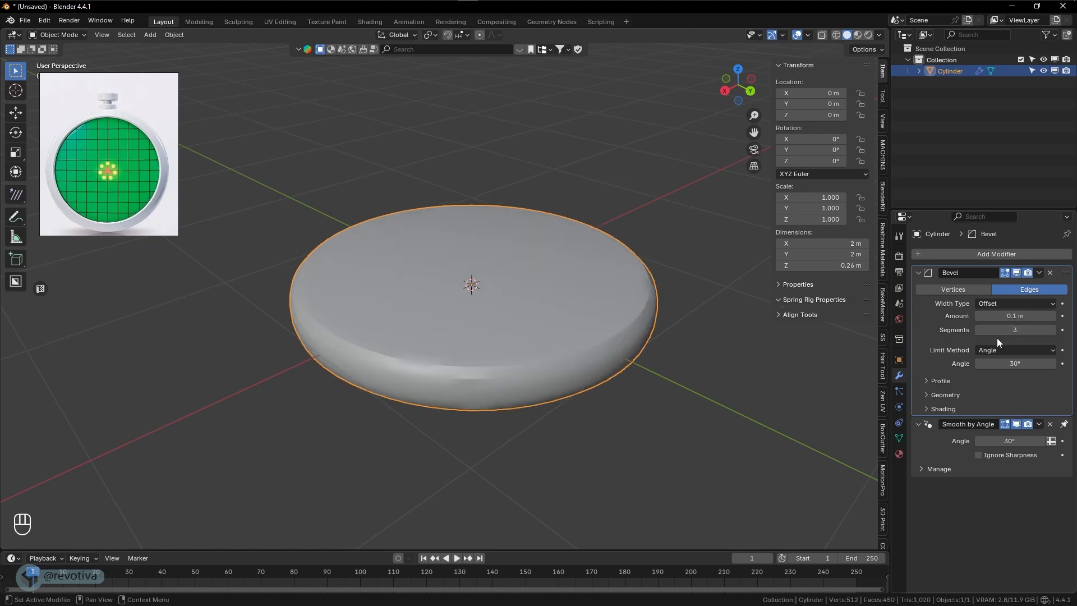
shift+drag(1047, 315, 1004, 316)
middle_drag(589, 329, 562, 327)
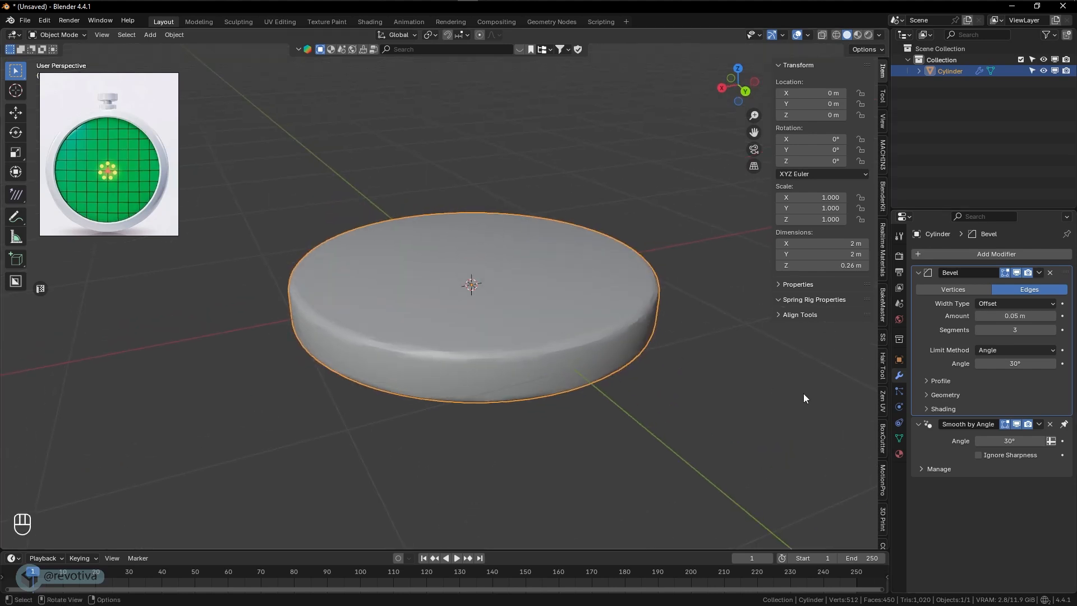
middle_drag(789, 381, 693, 413)
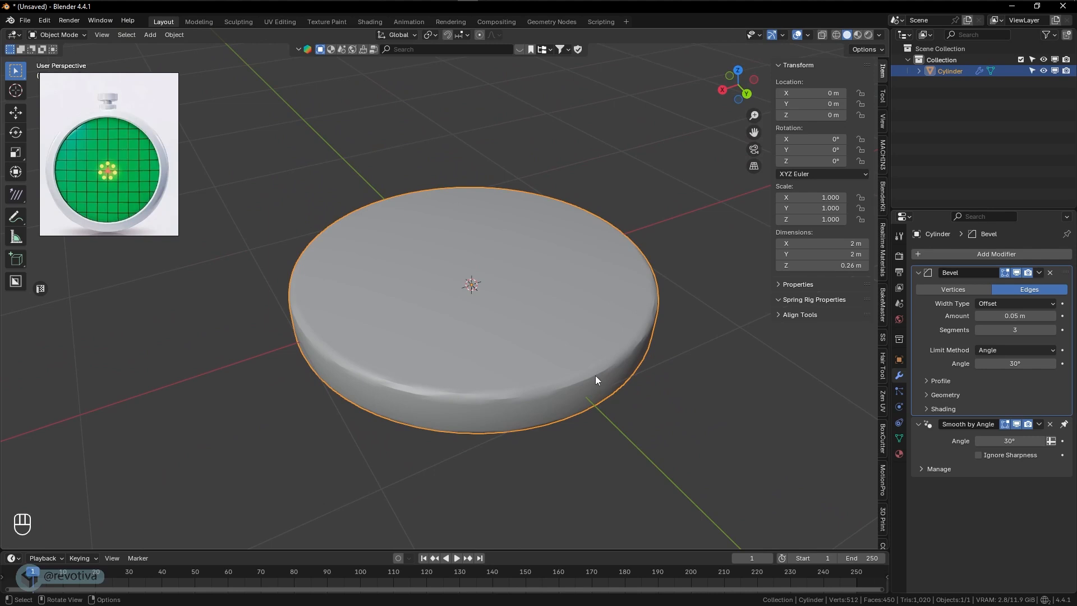
- Set the Smooth by Angle modifier's angle to 30.9° and the bevel amount to 0.035 m
scroll(528, 365, up, 1)
middle_drag(528, 365, 634, 364)
key(shift+z)
key(shift+z)
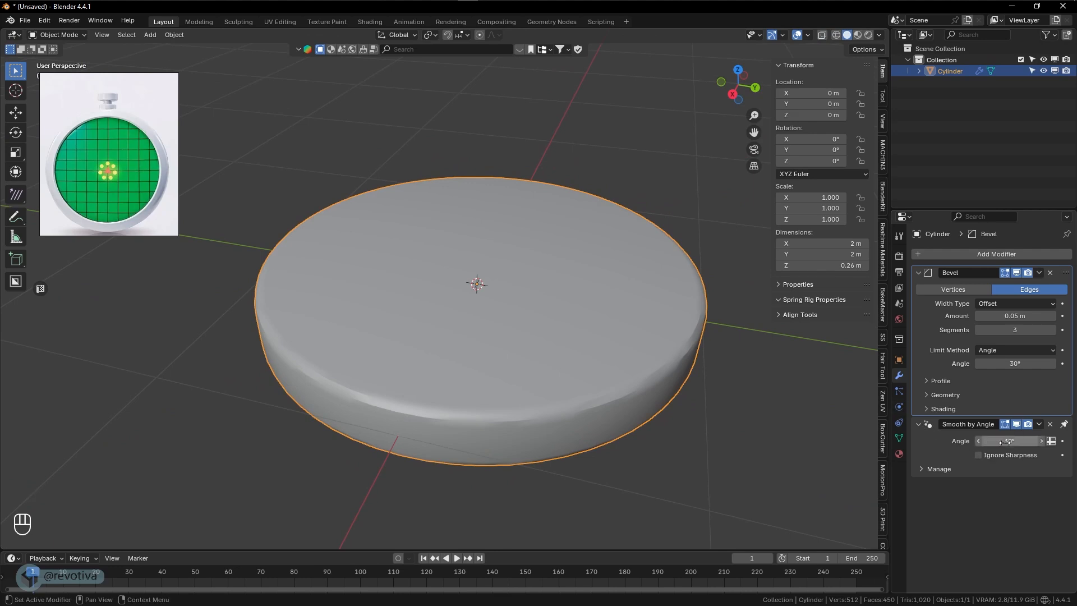
drag(1007, 441, 1010, 441)
middle_drag(621, 352, 547, 332)
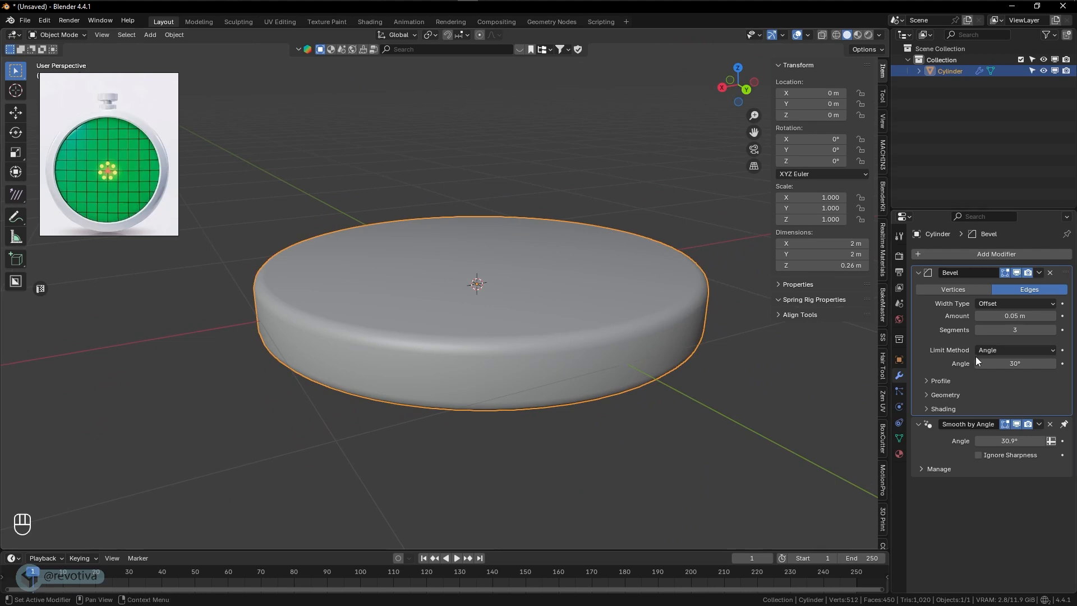
drag(1010, 316, 995, 316)
middle_drag(623, 337, 514, 290)
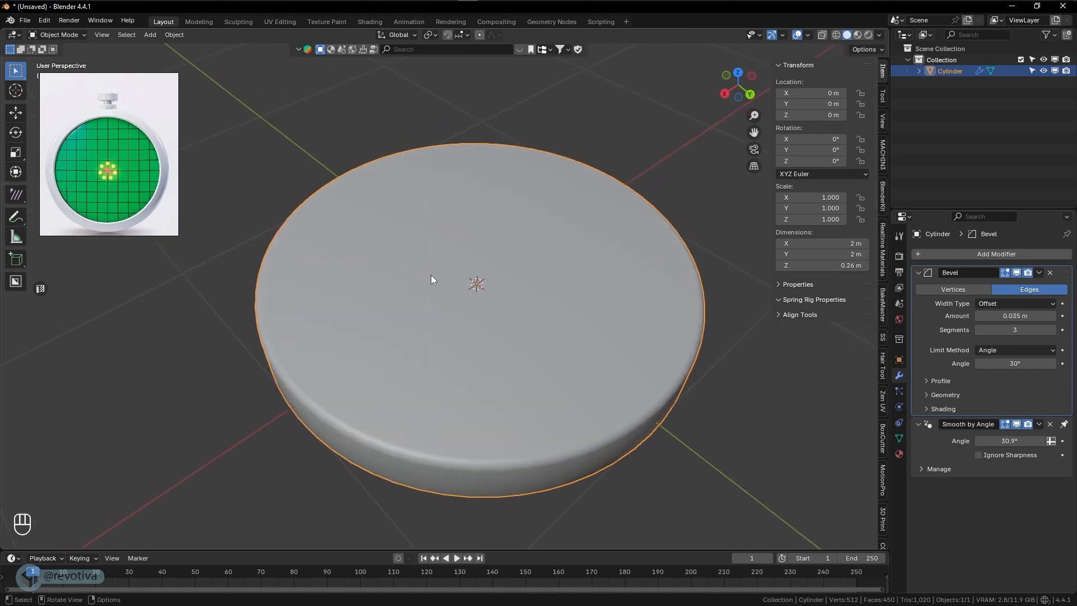
- In Edit Mode, inset the cylinder's top face by about 0.114 m
key(Tab)
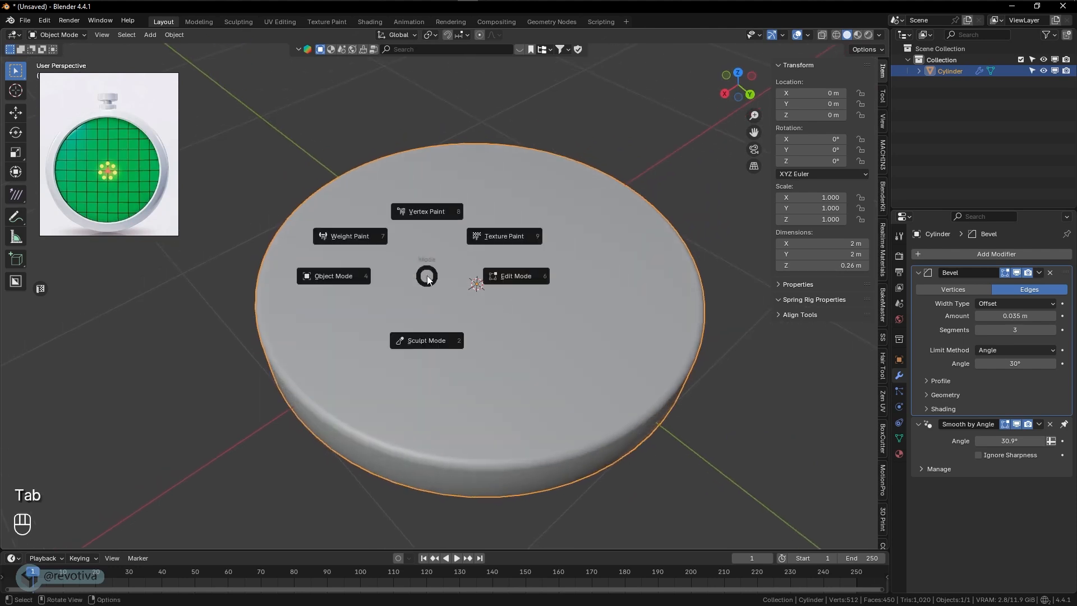
click(510, 278)
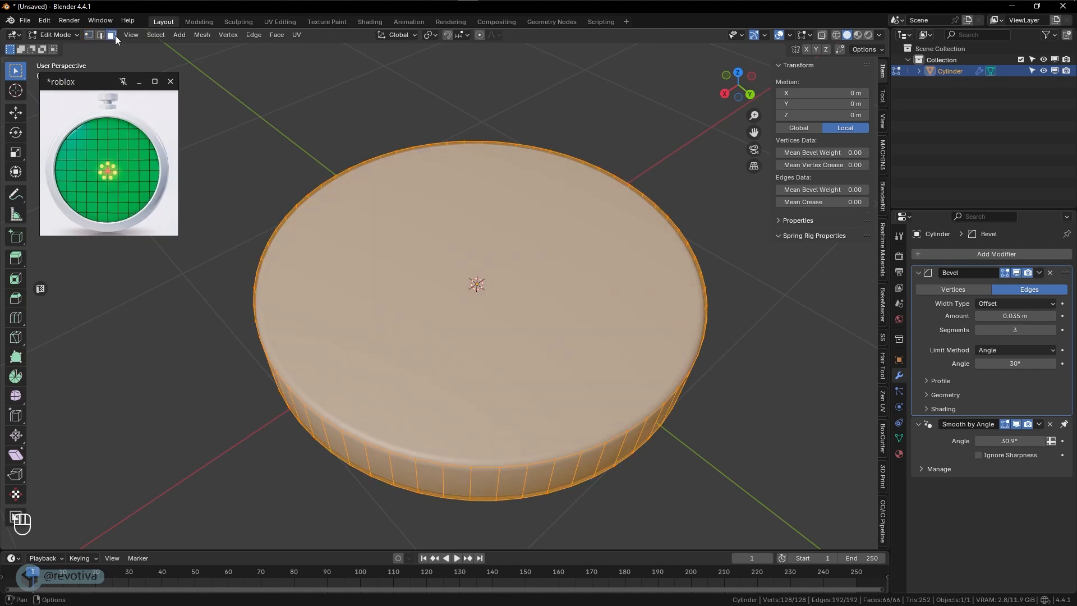
click(571, 312)
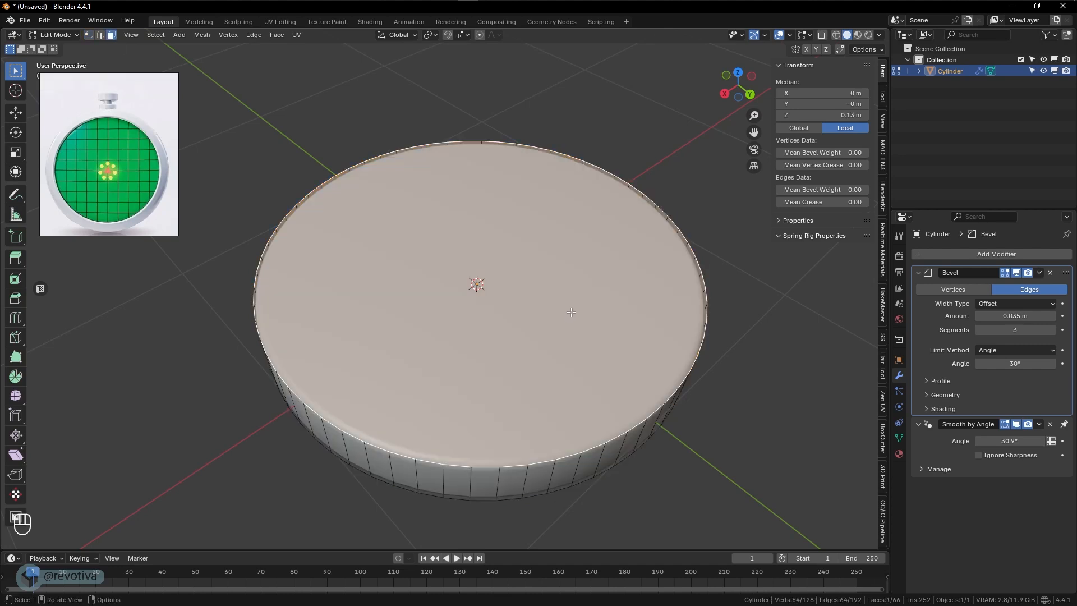
middle_drag(589, 301, 516, 276)
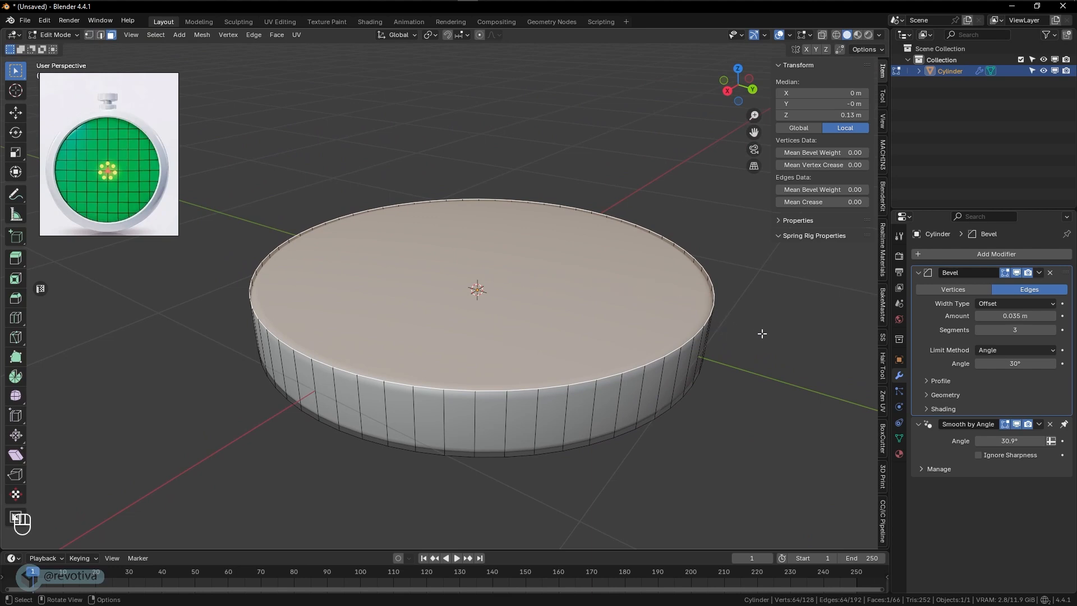
key(i)
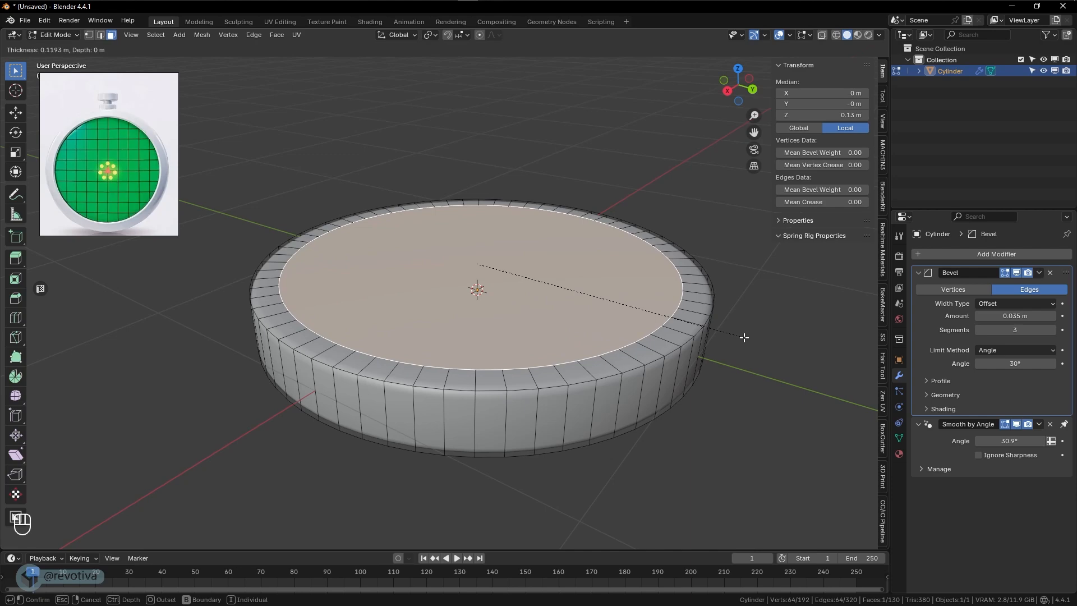
click(744, 336)
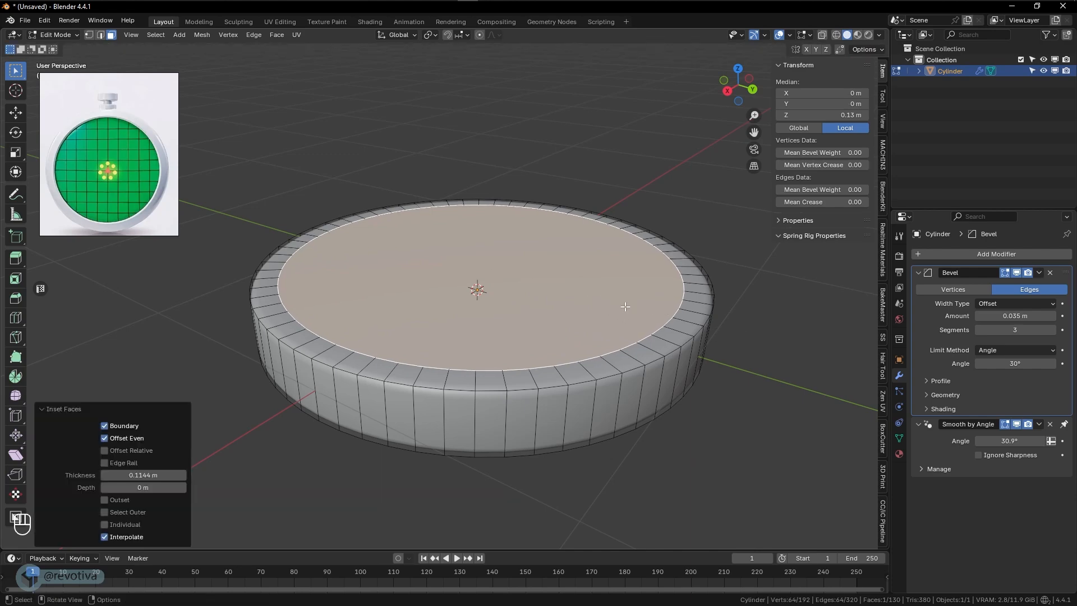
- Raise the inset top face about 0.014 m along the Z axis with the Move tool
middle_drag(625, 307, 507, 310)
scroll(586, 328, up, 1)
click(15, 118)
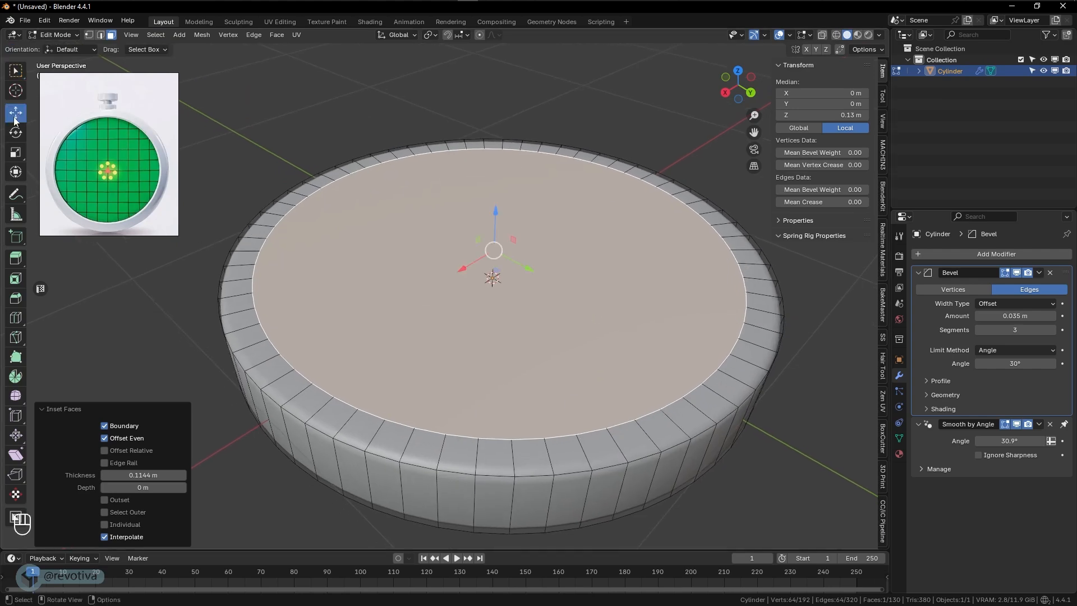
middle_drag(500, 227, 507, 213)
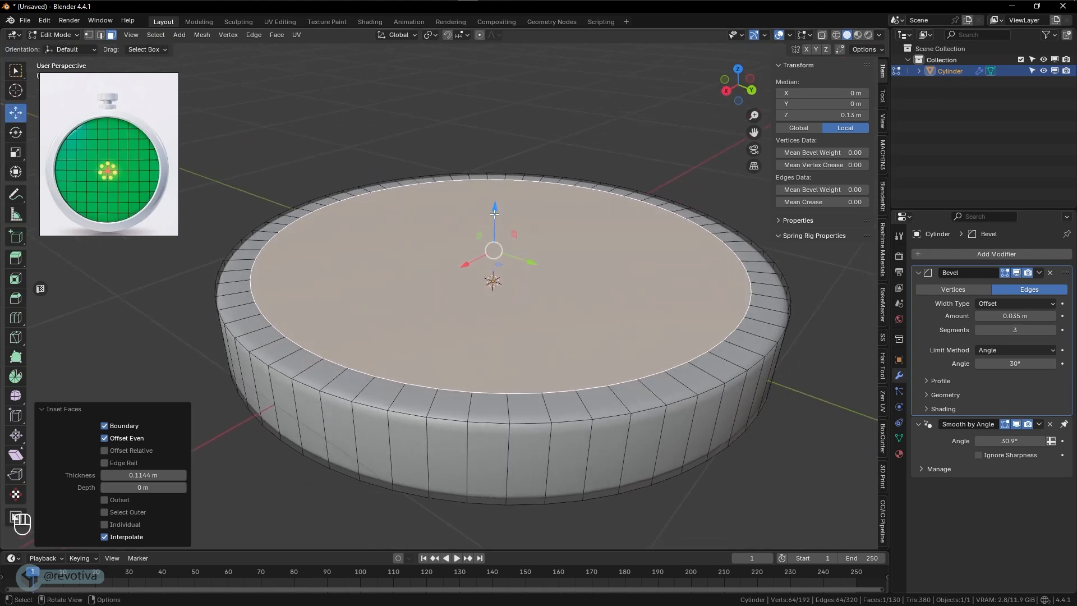
drag(494, 208, 496, 202)
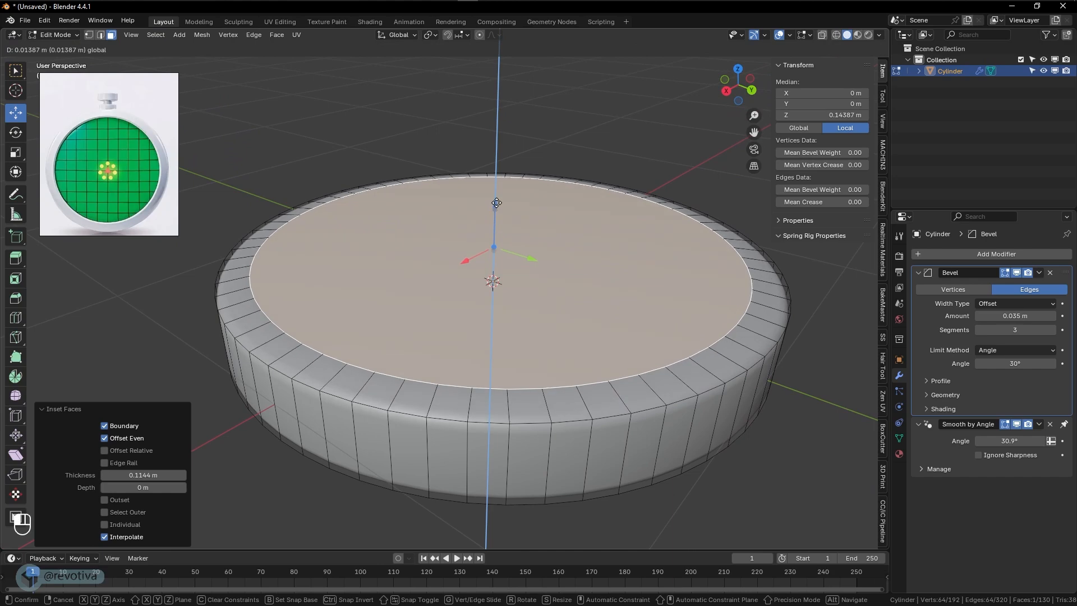
middle_drag(476, 238, 480, 226)
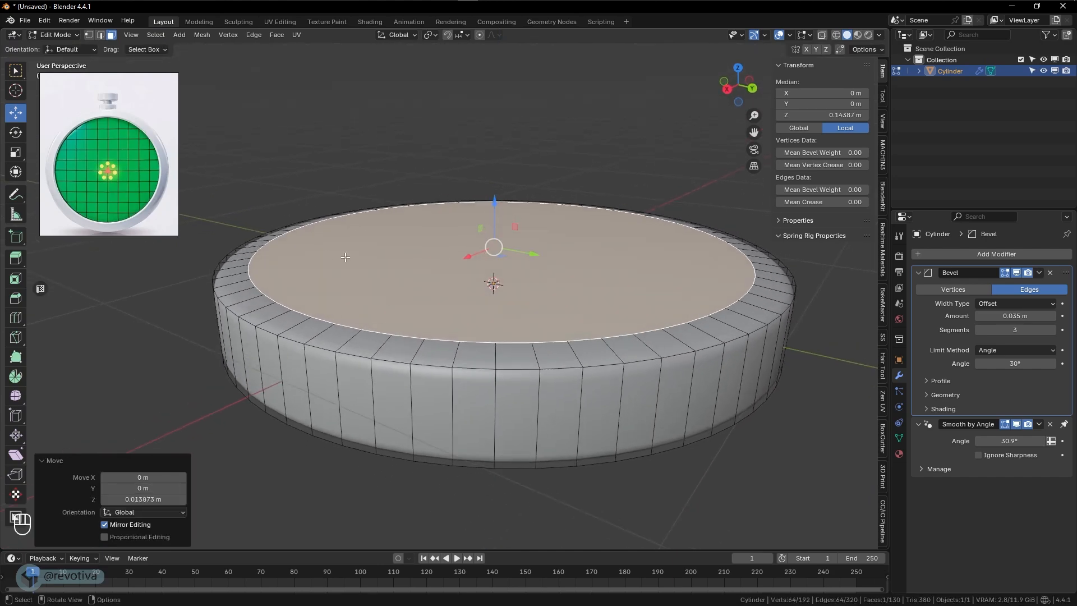
middle_drag(345, 257, 414, 246)
middle_drag(492, 242, 492, 245)
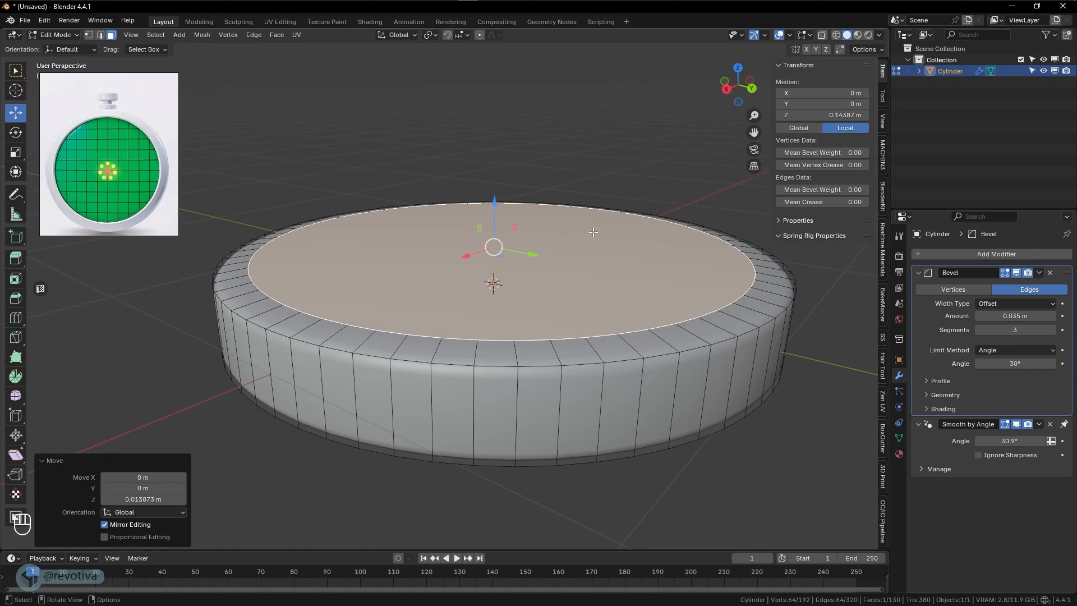
- Extrude the inset top face about 0.059 m down into the disc to form the recess for the screen
key(e)
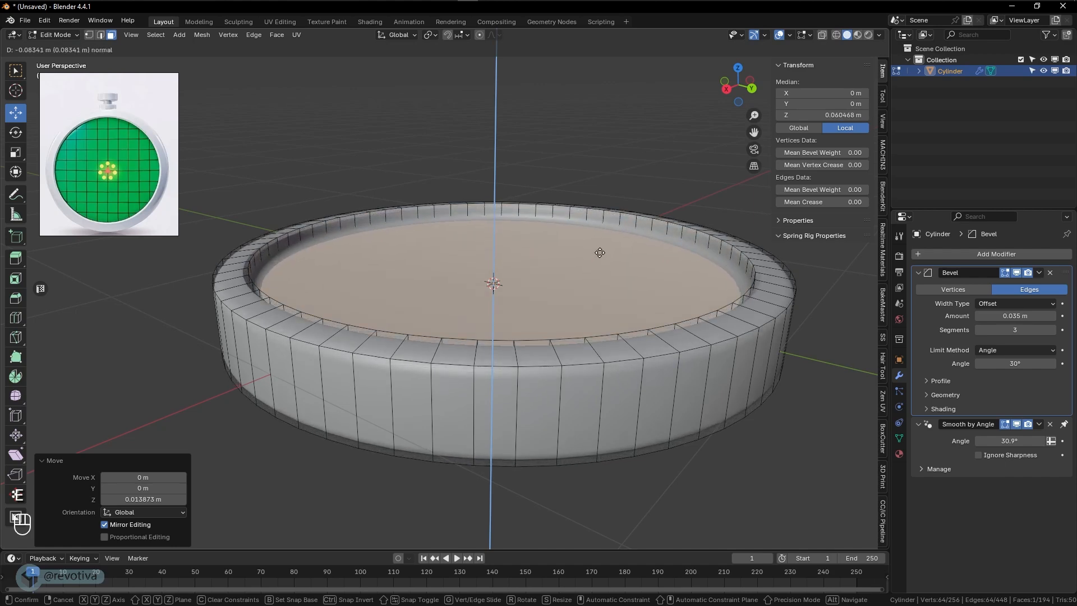
click(602, 246)
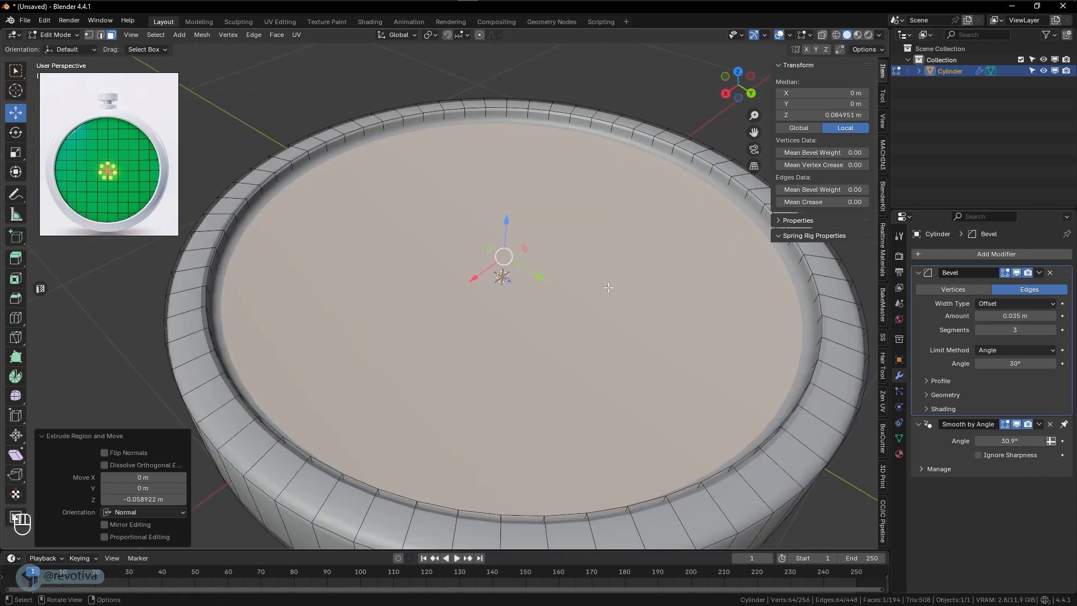
scroll(608, 288, down, 1)
key(Tab)
click(631, 126)
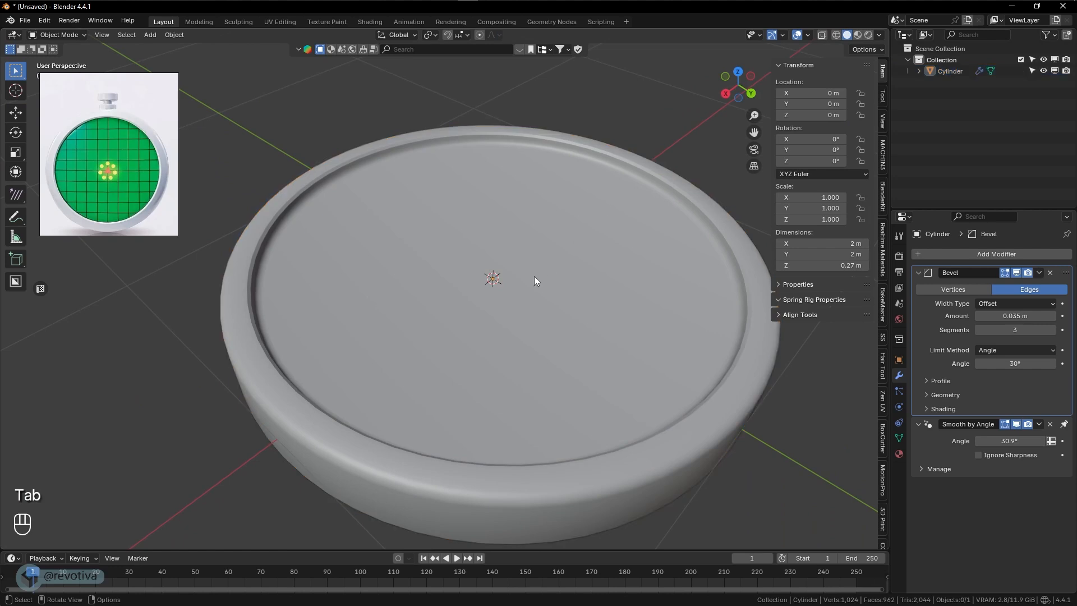
- In Edit Mode, scale the recessed top face of the disc down to about 0.989
middle_drag(534, 276, 499, 281)
click(449, 292)
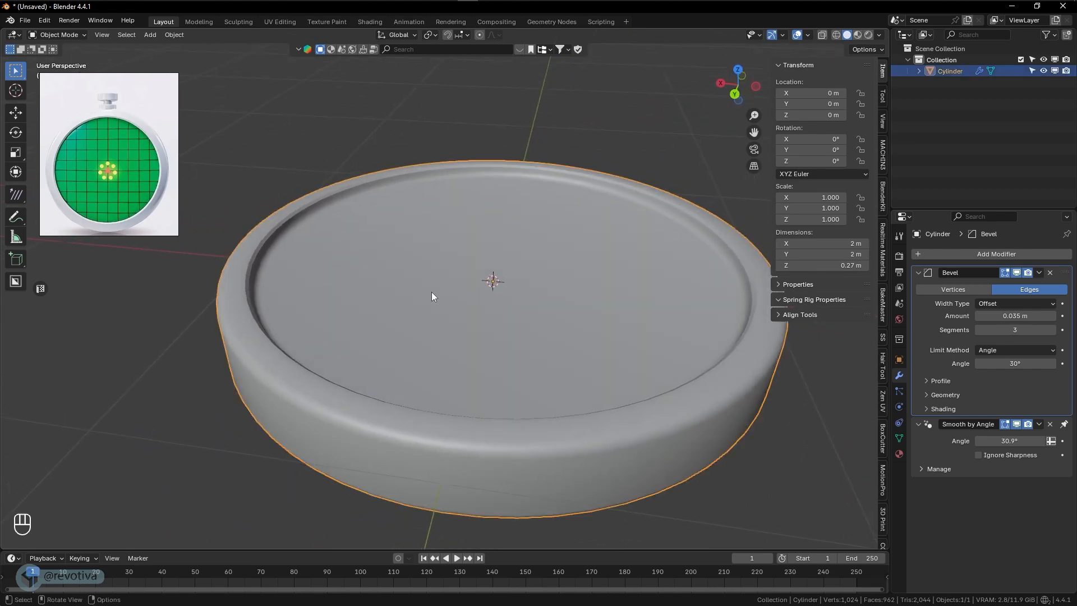
key(Tab)
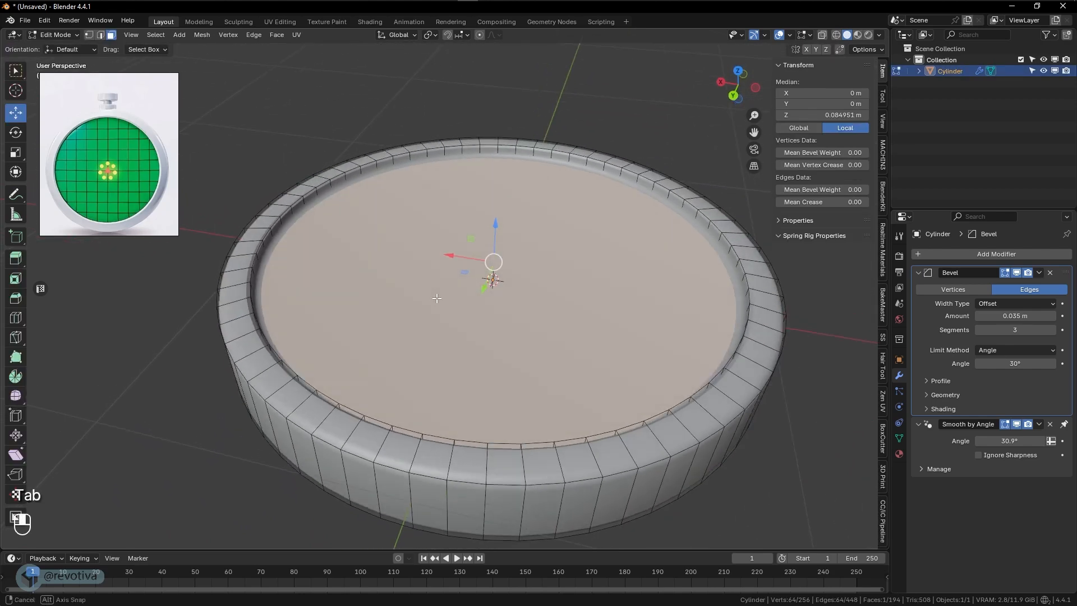
middle_drag(439, 293, 552, 293)
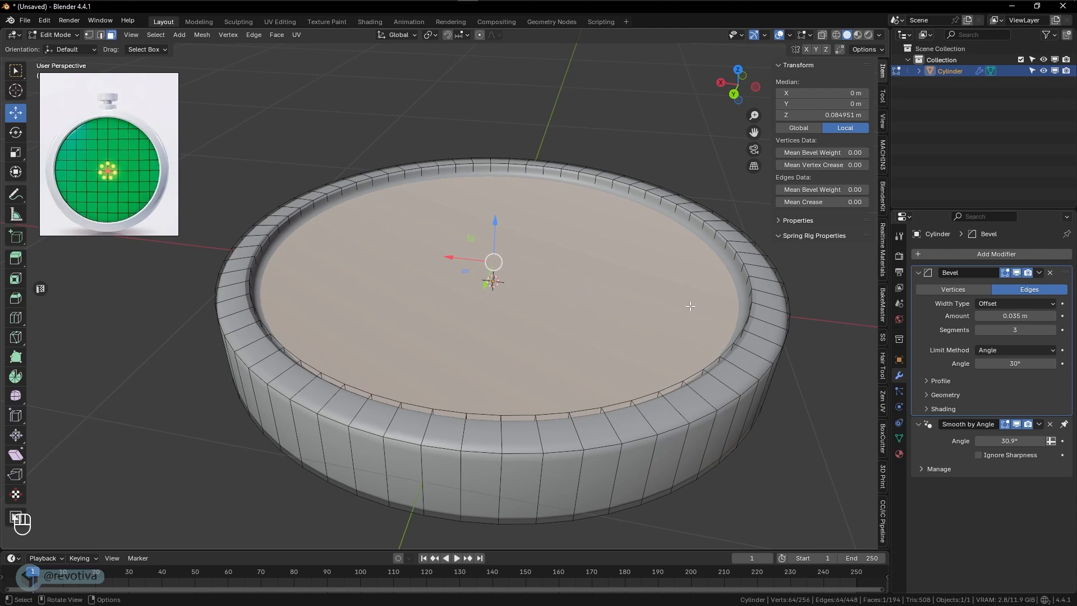
key(s)
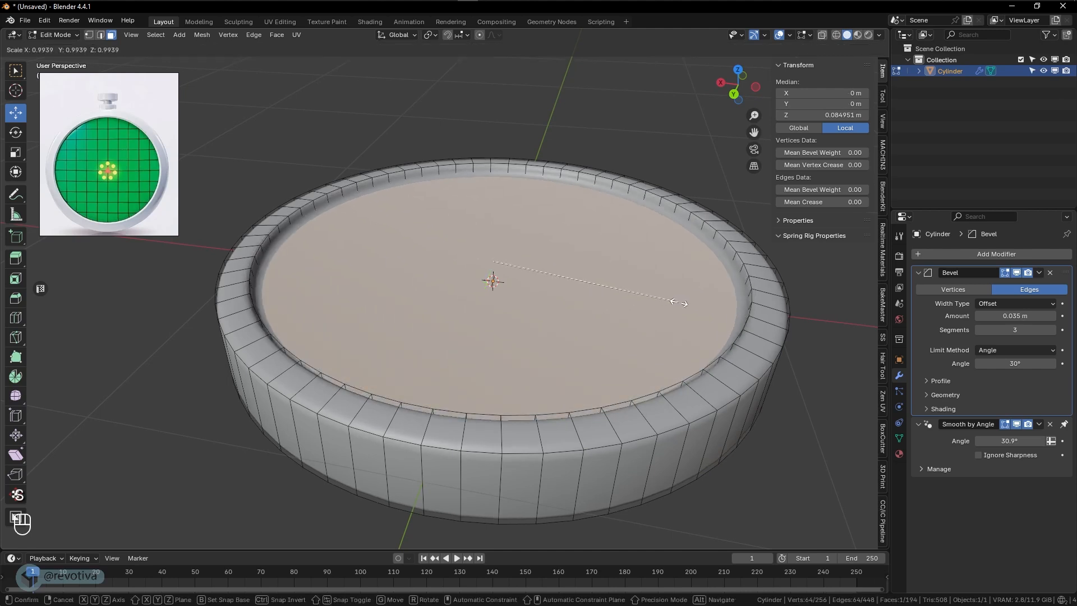
right_click(681, 303)
key(s)
click(679, 303)
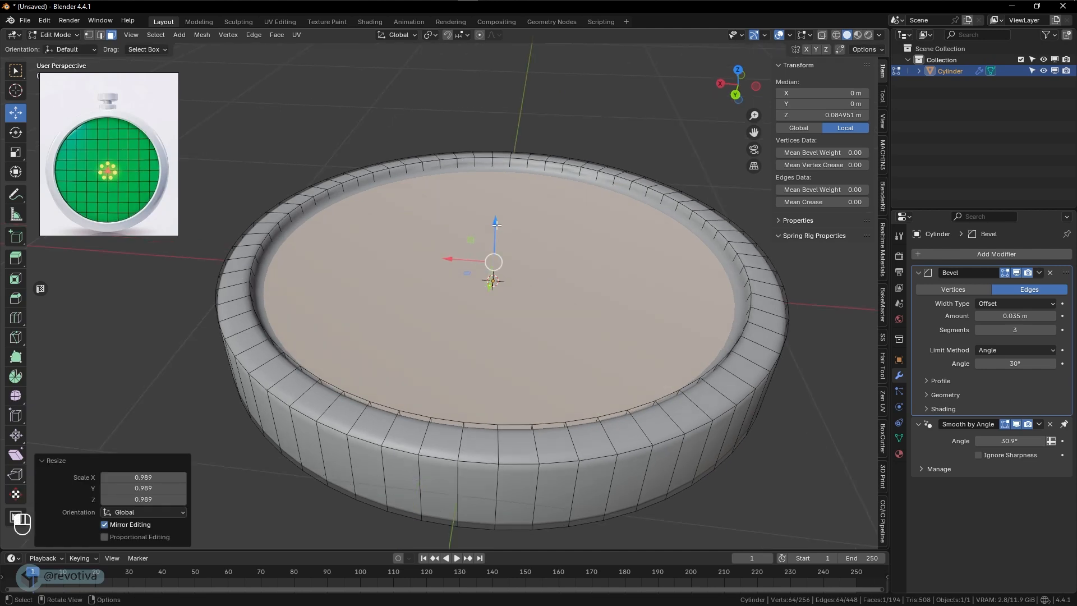
- Raise the recessed face about 0.025 m along the Z axis, then return to Object Mode with the disc deselected
drag(496, 224, 500, 218)
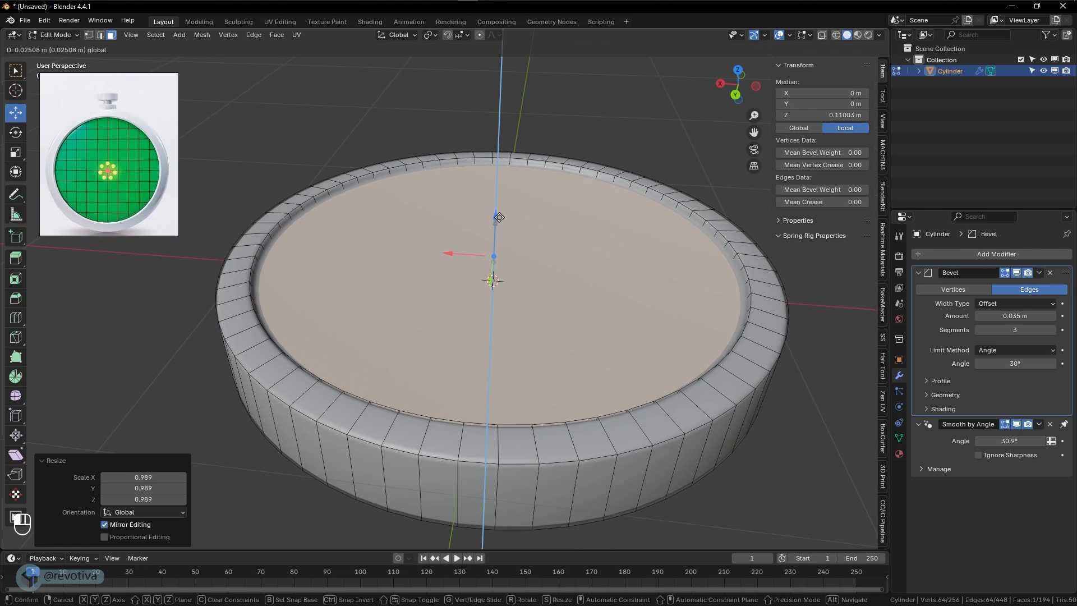
key(Tab)
scroll(564, 308, down, 4)
middle_drag(500, 220, 649, 312)
click(591, 326)
- Add a cylinder for the crown button with 24 vertices, a radius of 0.1 m and a depth of 0.06 m
scroll(110, 116, up, 4)
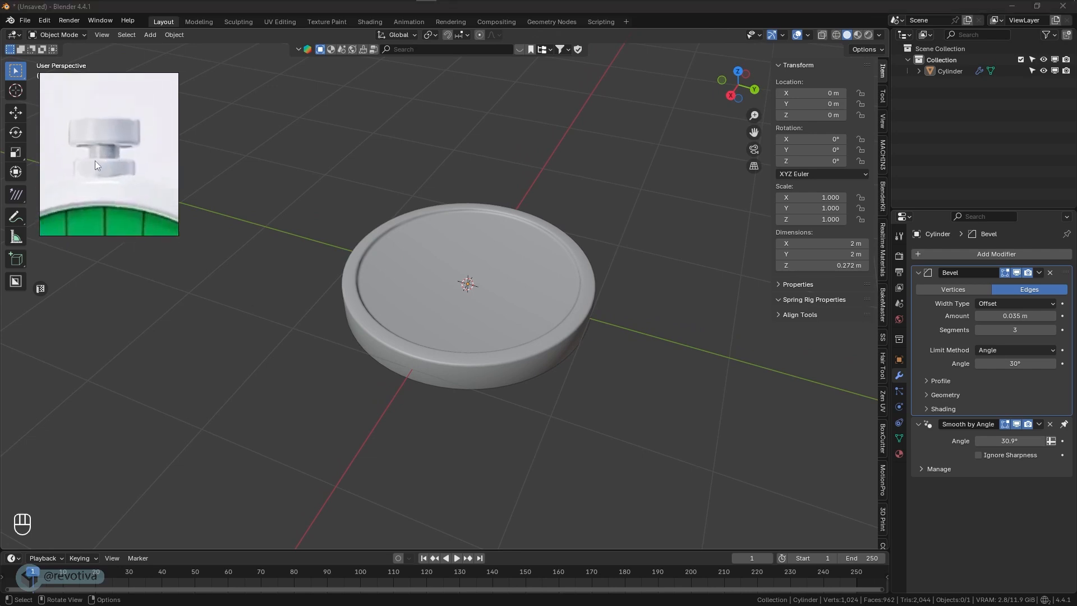
scroll(101, 158, down, 3)
scroll(102, 158, up, 2)
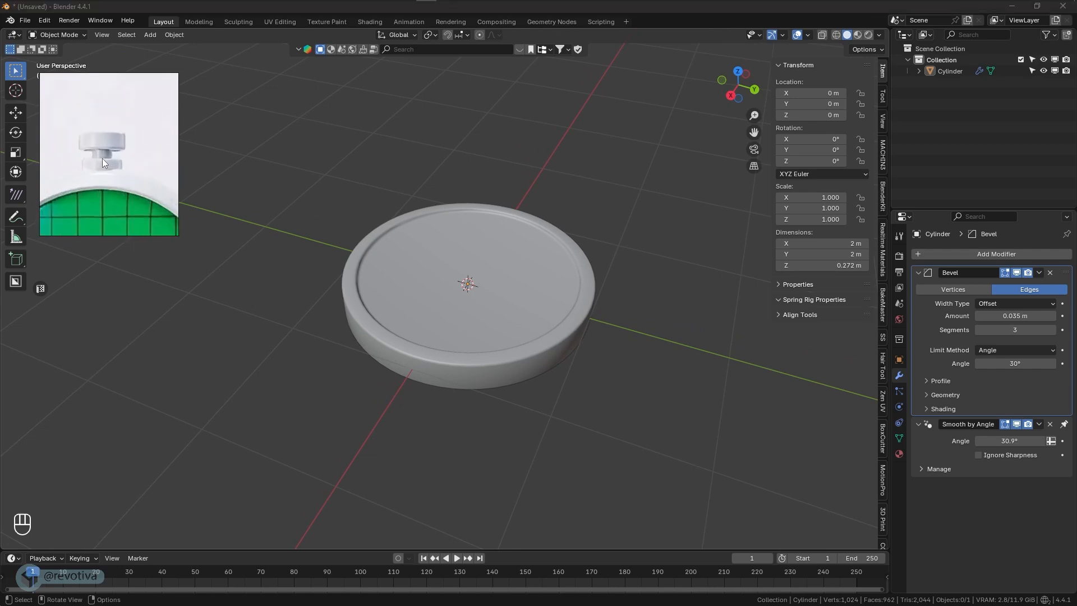
middle_drag(533, 247, 526, 299)
key(KP_1)
key(shift+a)
mouse_move(429, 328)
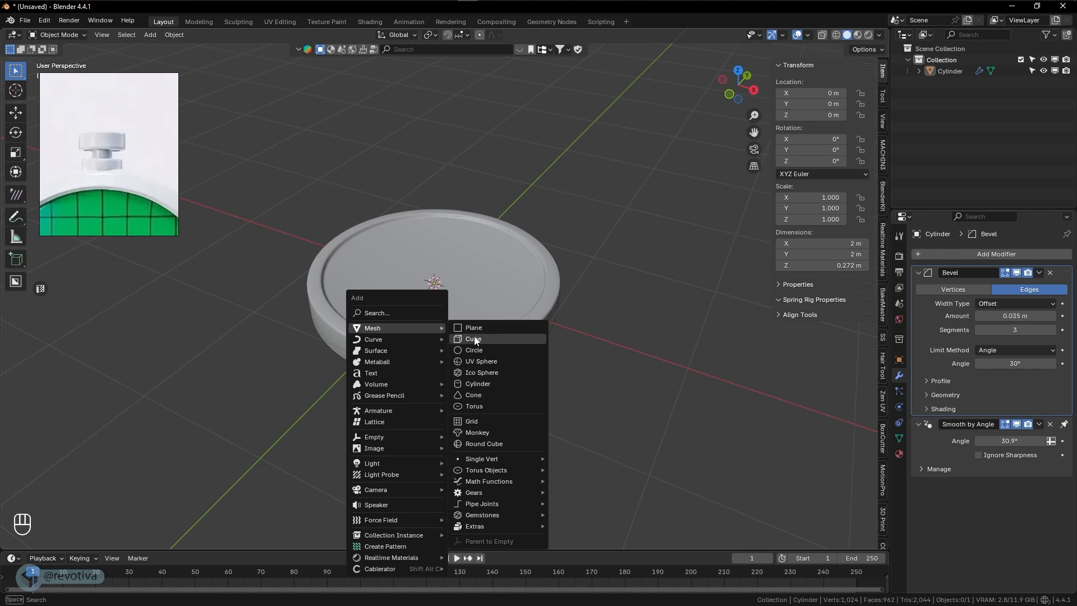
click(480, 384)
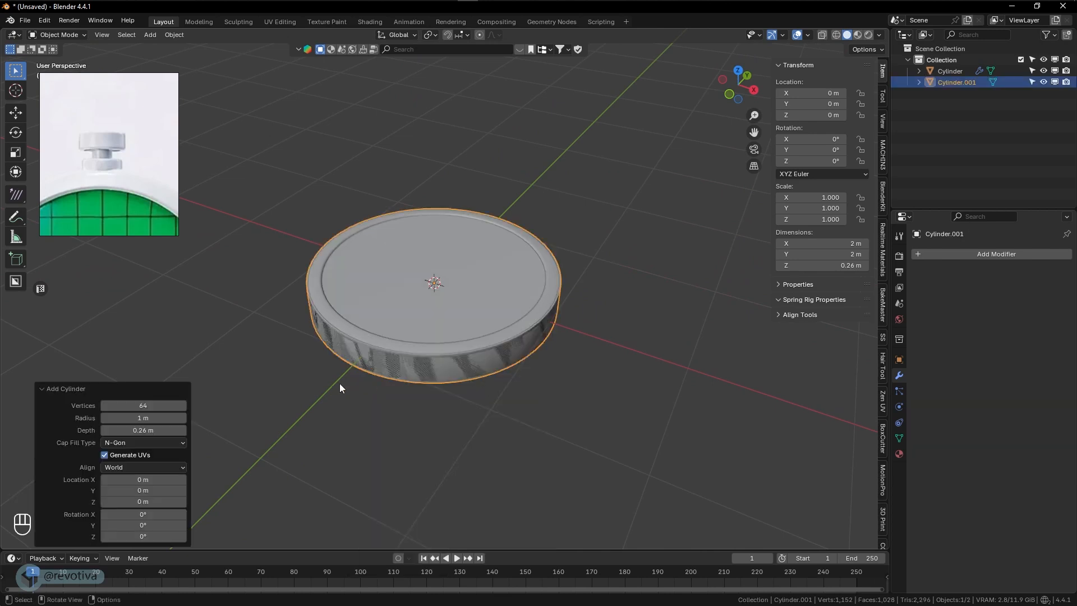
click(140, 406)
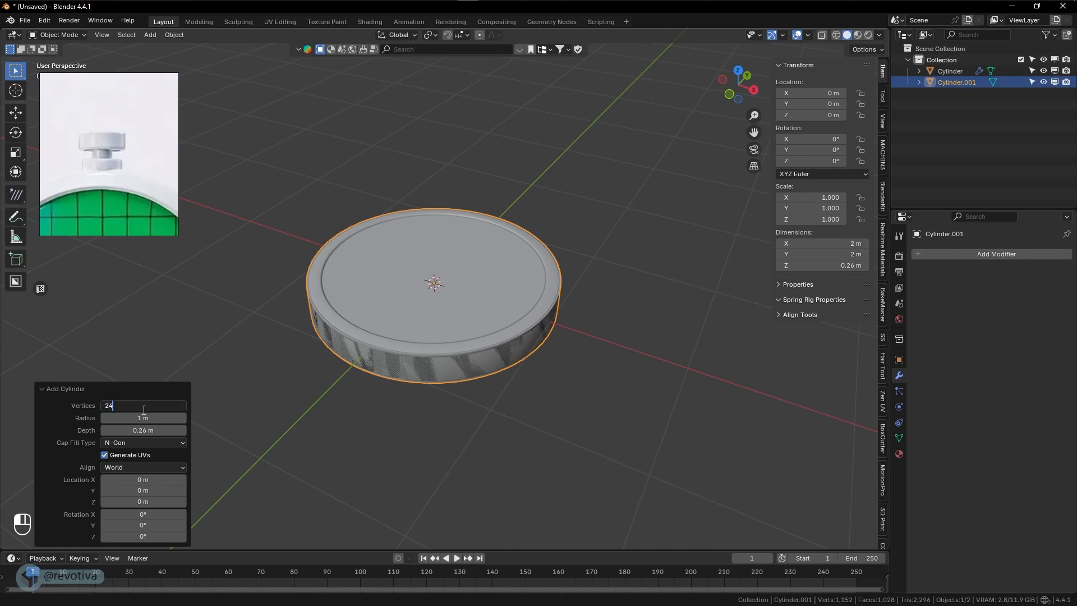
key(Return)
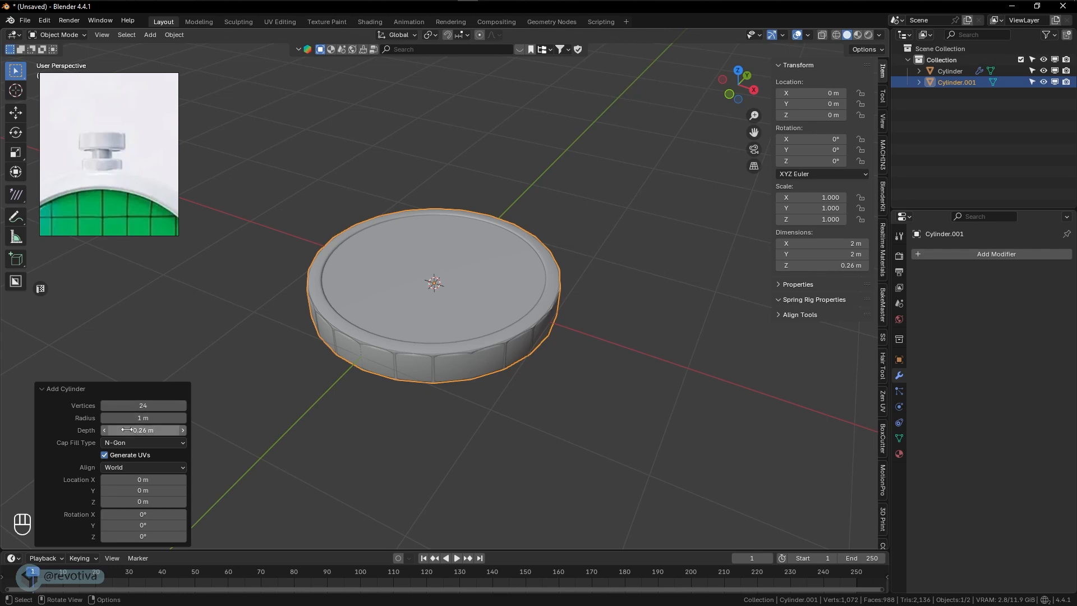
drag(144, 419, 948, 416)
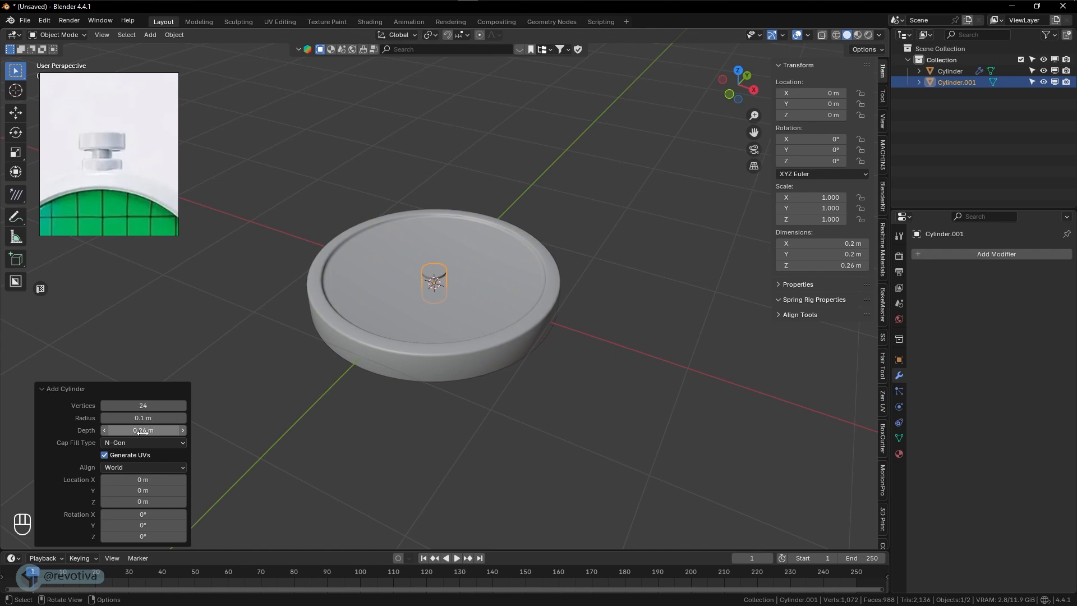
mouse_move(152, 430)
mouse_down()
mouse_move(143, 431)
mouse_move(150, 441)
mouse_up()
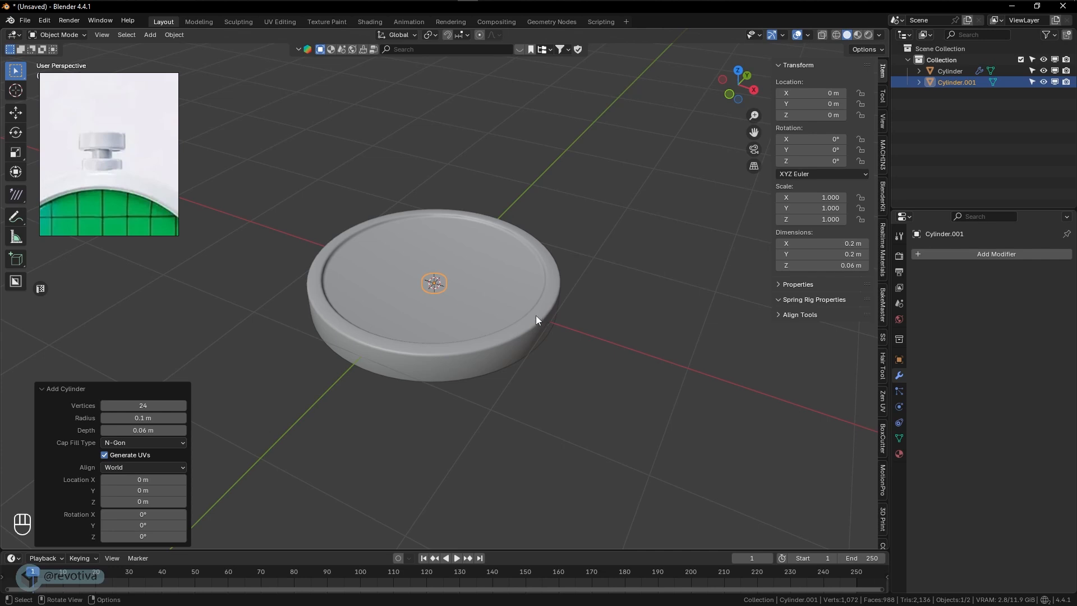
- Rotate the small cylinder 90° around the global X axis
key(KP_7)
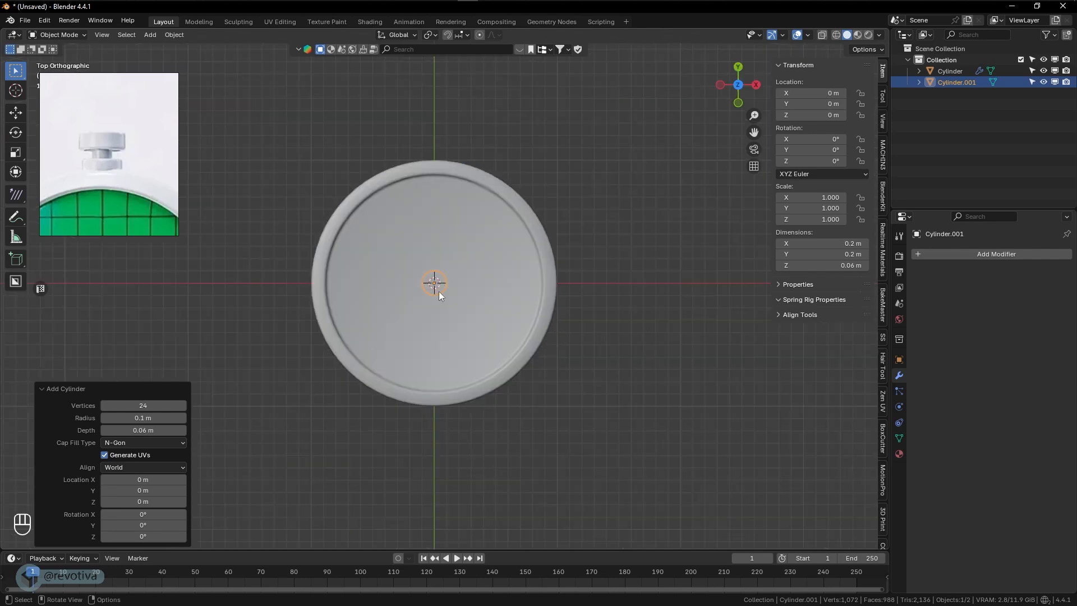
scroll(439, 291, up, 2)
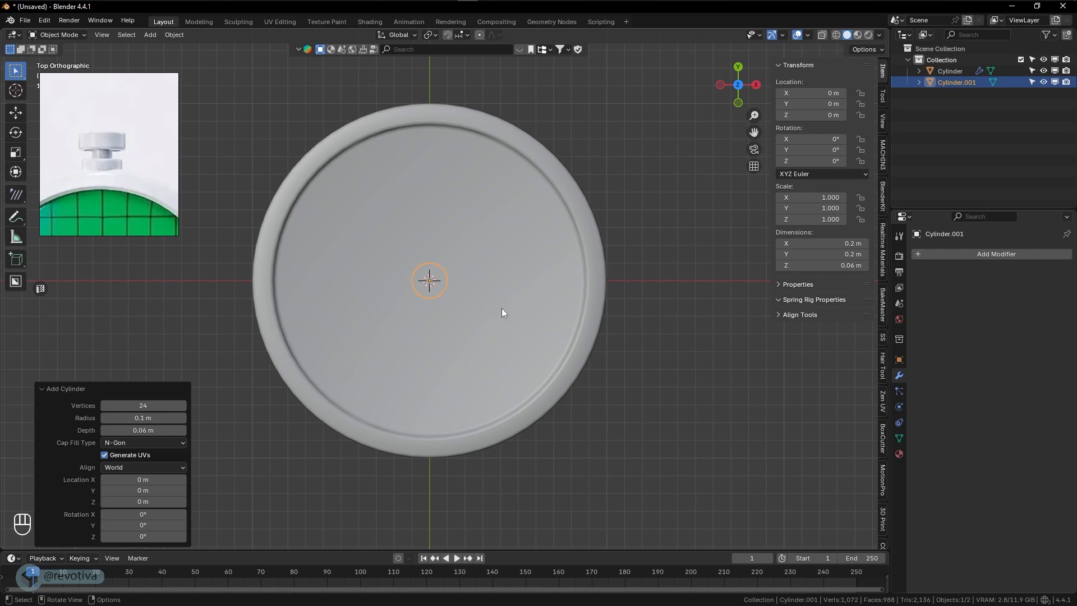
key(r)
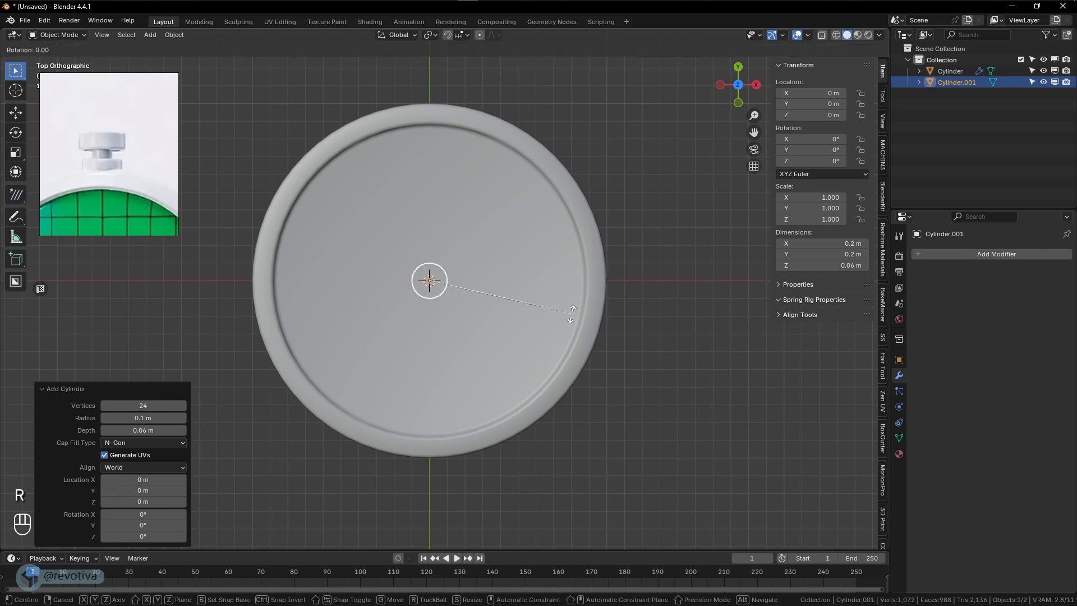
key(x)
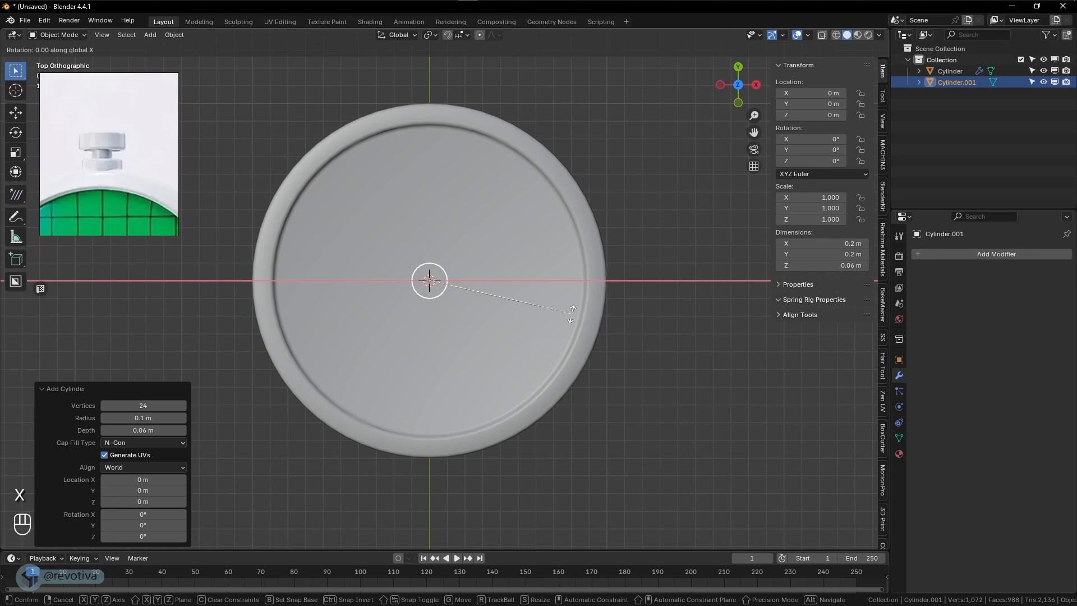
key(KP_9)
key(KP_0)
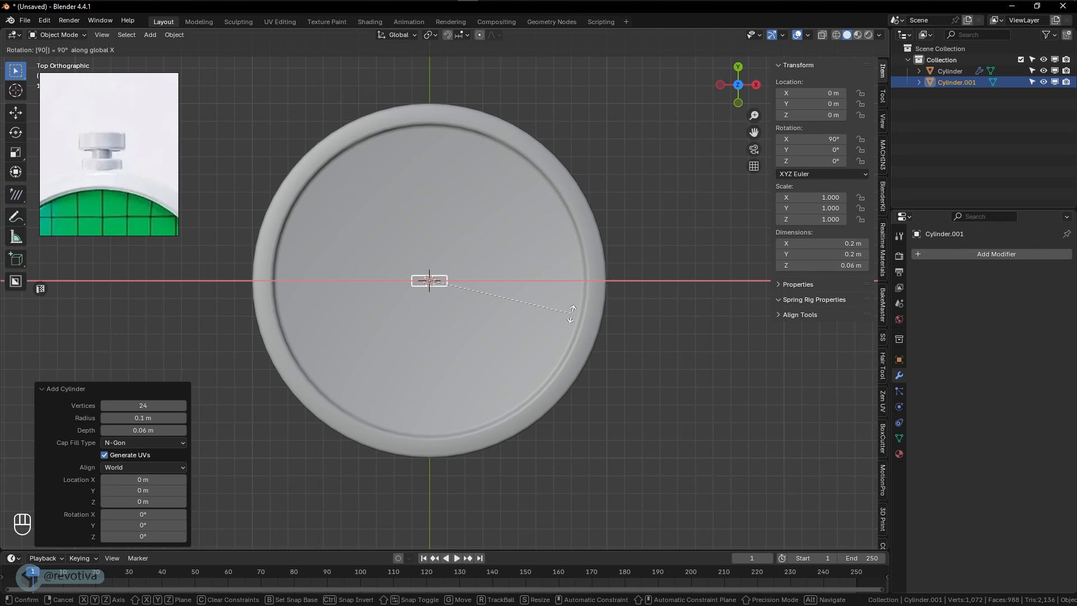
key(KP_Enter)
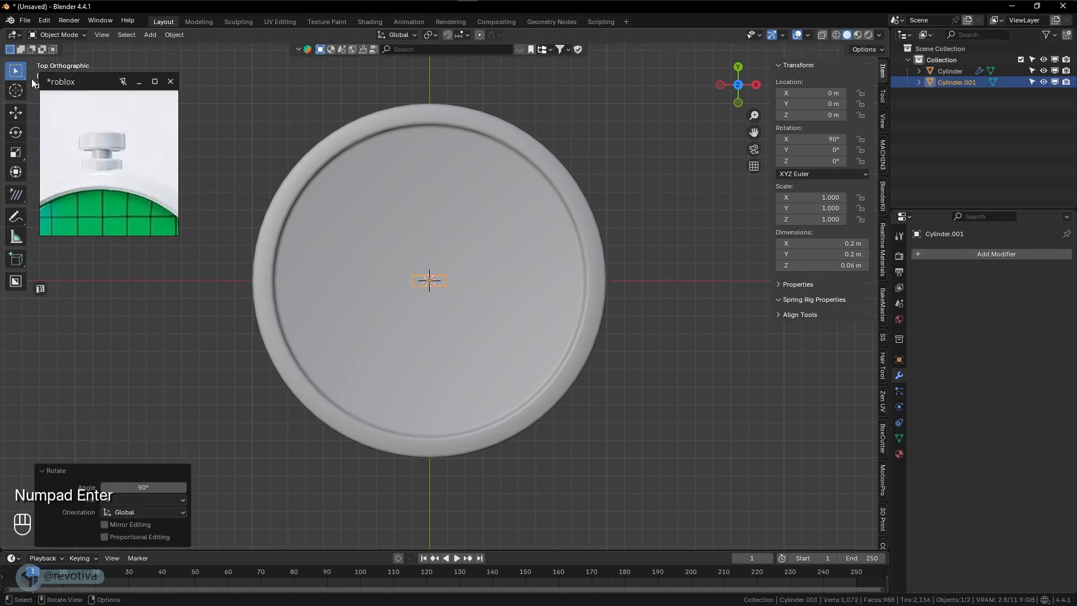
- Move the small cylinder along the Y axis to about 1.015 m, against the outer edge of the disc
click(17, 113)
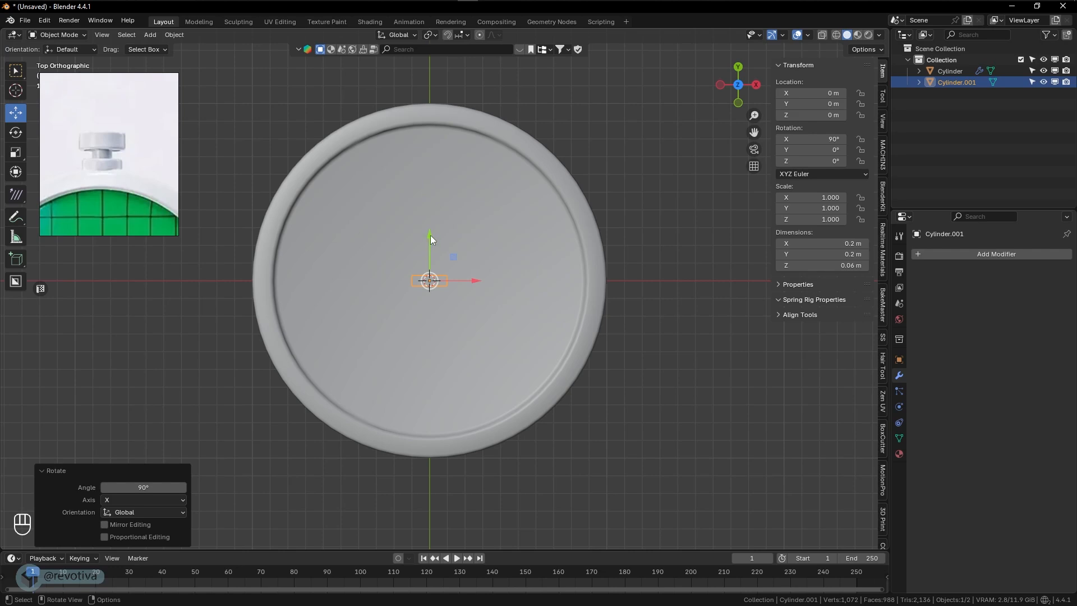
drag(430, 235, 433, 66)
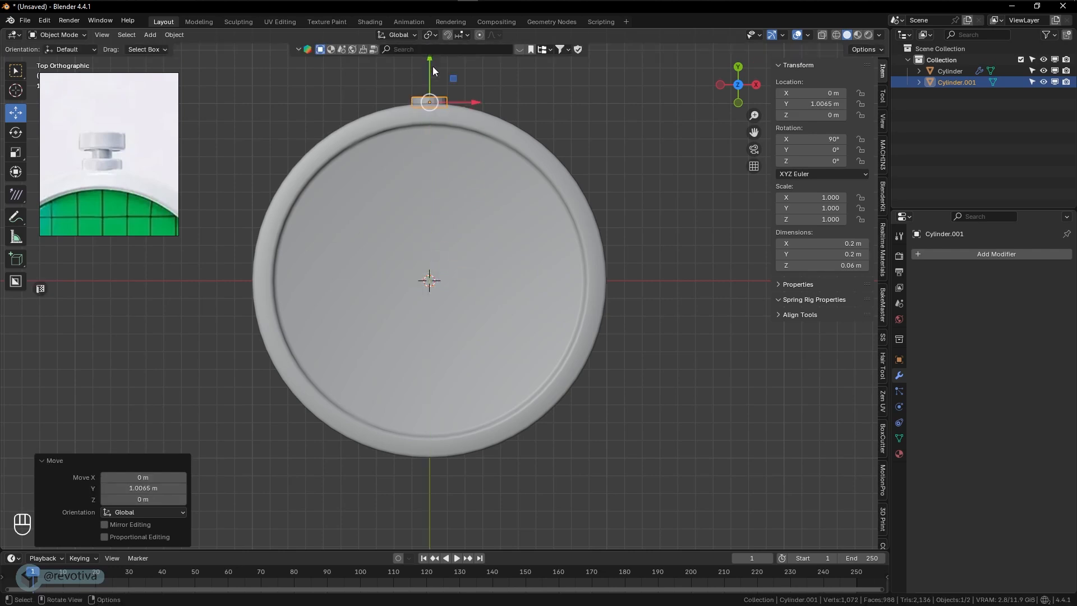
shift+middle_drag(433, 66, 471, 285)
scroll(399, 221, up, 3)
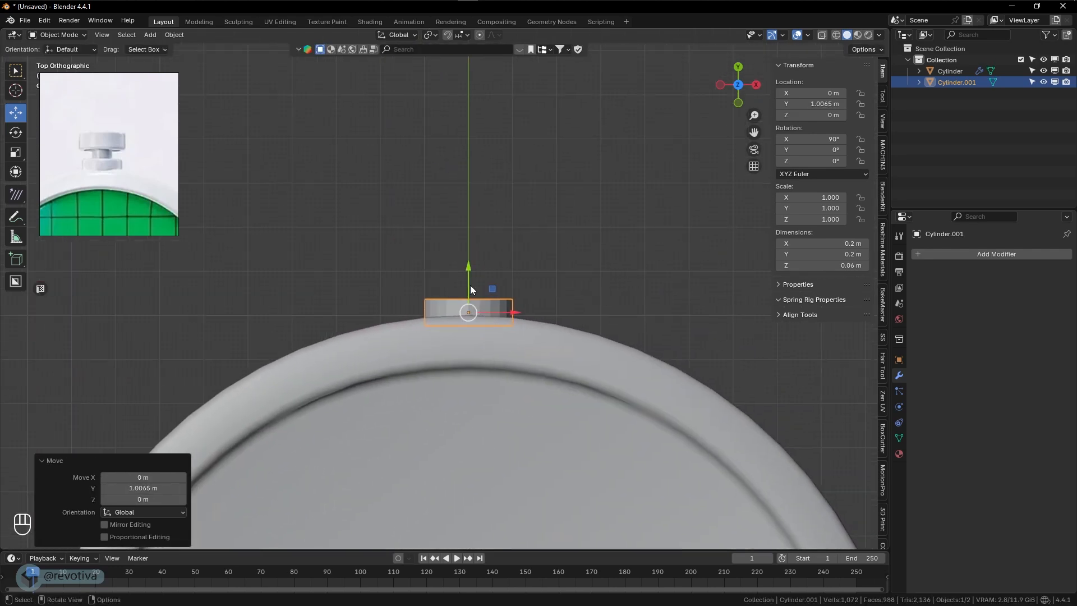
drag(471, 271, 495, 268)
key(s)
key(z)
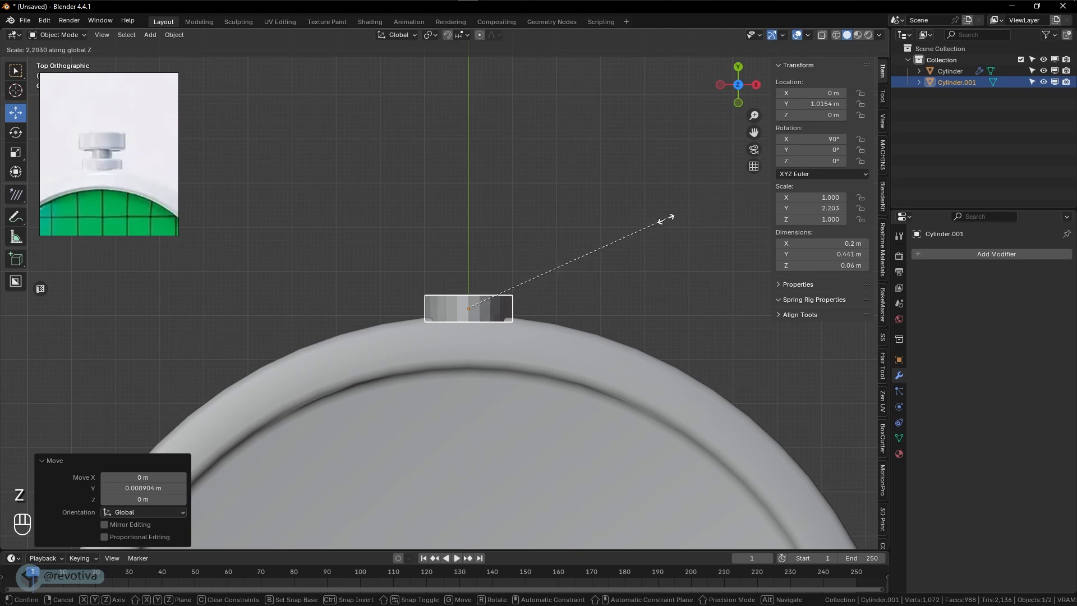
right_click(571, 243)
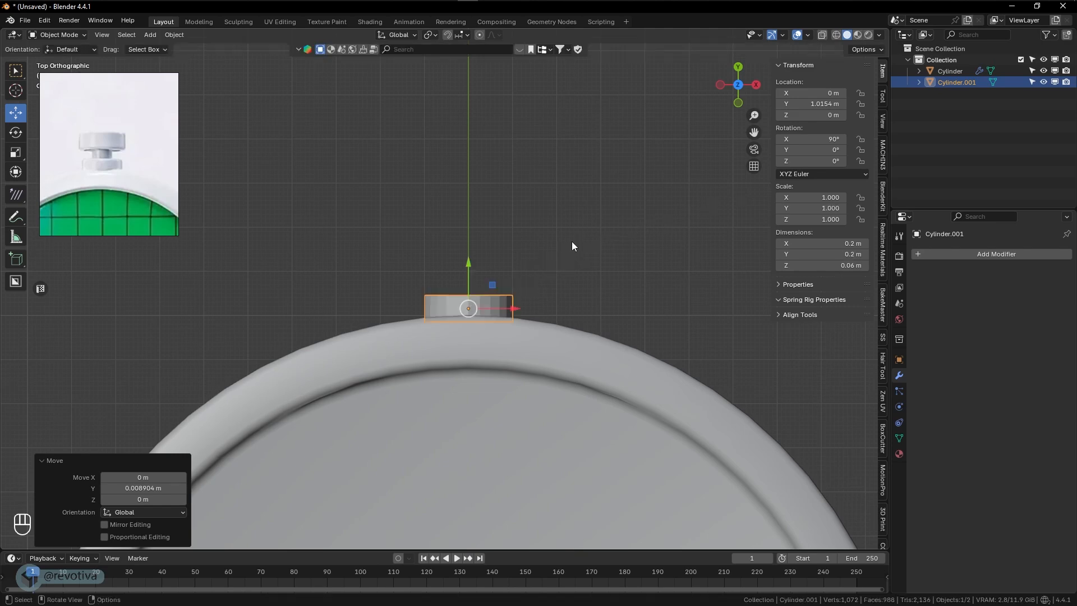
- Scale the small cylinder by about 1.7 along the global Y axis and uniformly by about 1.149
key(s)
key(y)
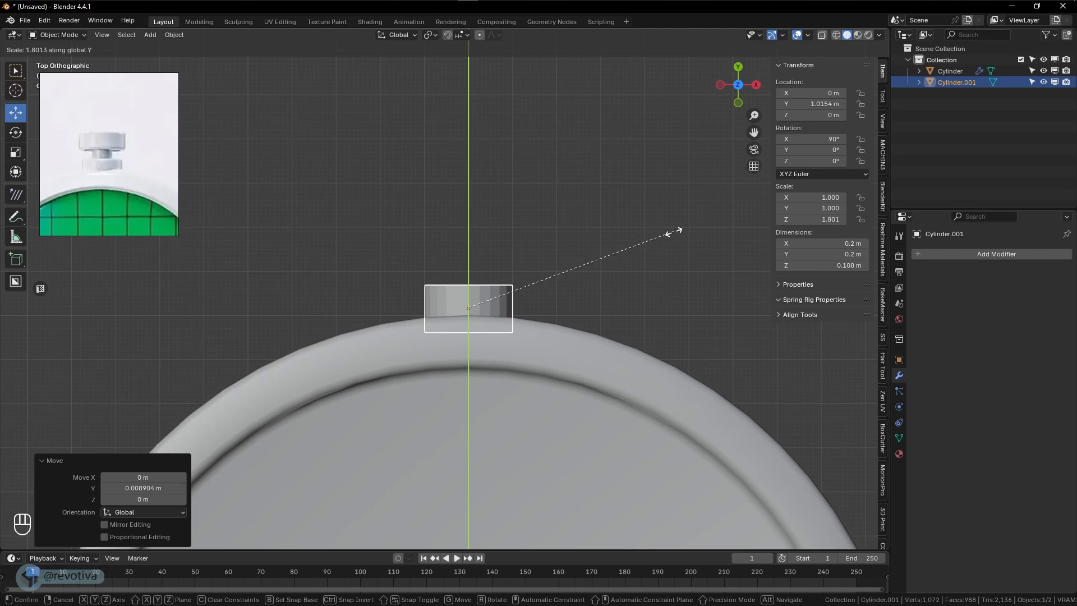
click(663, 236)
middle_drag(662, 237, 570, 387)
key(s)
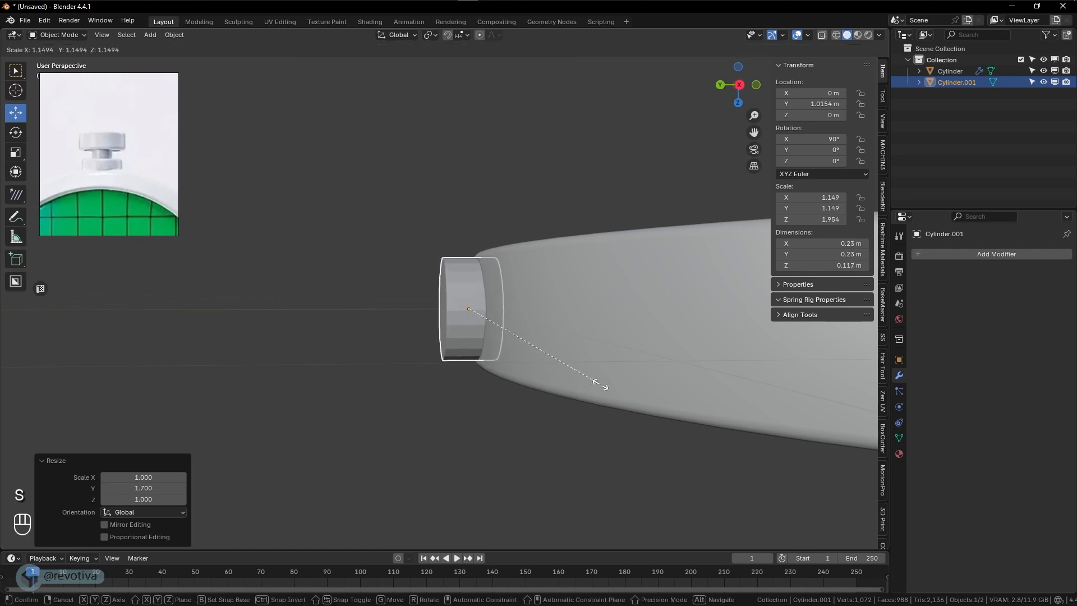
click(601, 385)
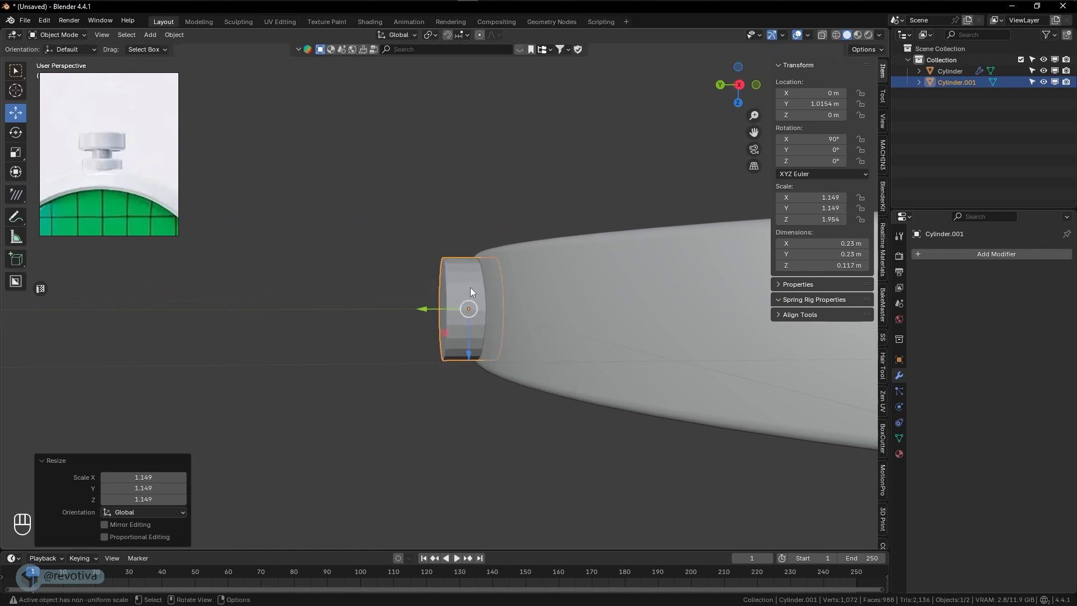
- Apply Shade Auto Smooth to the small cylinder at the disc's edge
right_click(470, 287)
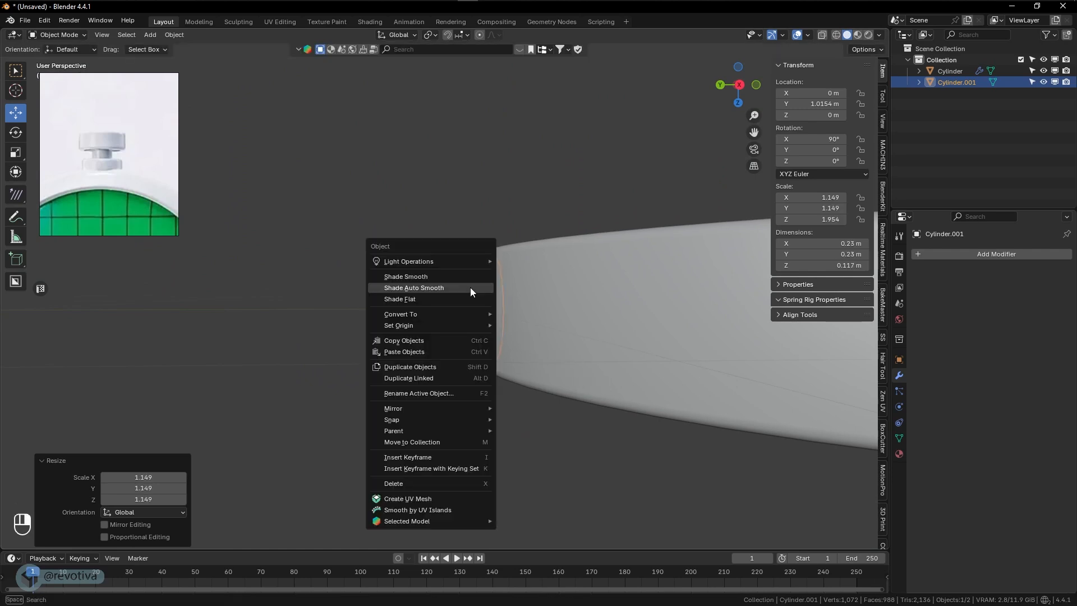
click(412, 289)
middle_drag(469, 318, 526, 284)
scroll(539, 306, up, 1)
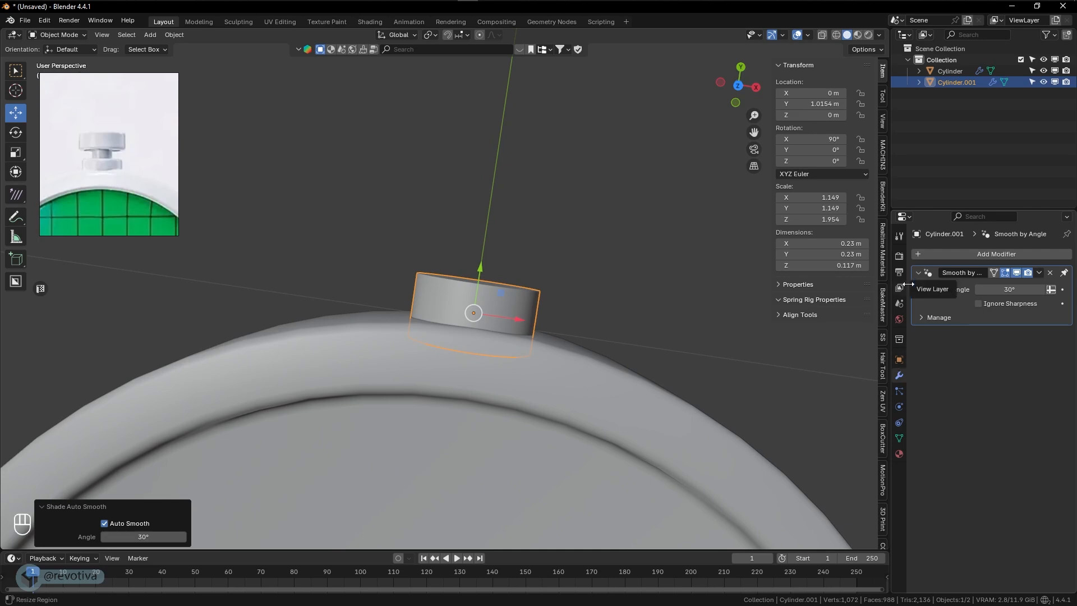
- Add a Bevel modifier to the small cylinder
click(921, 252)
mouse_move(882, 253)
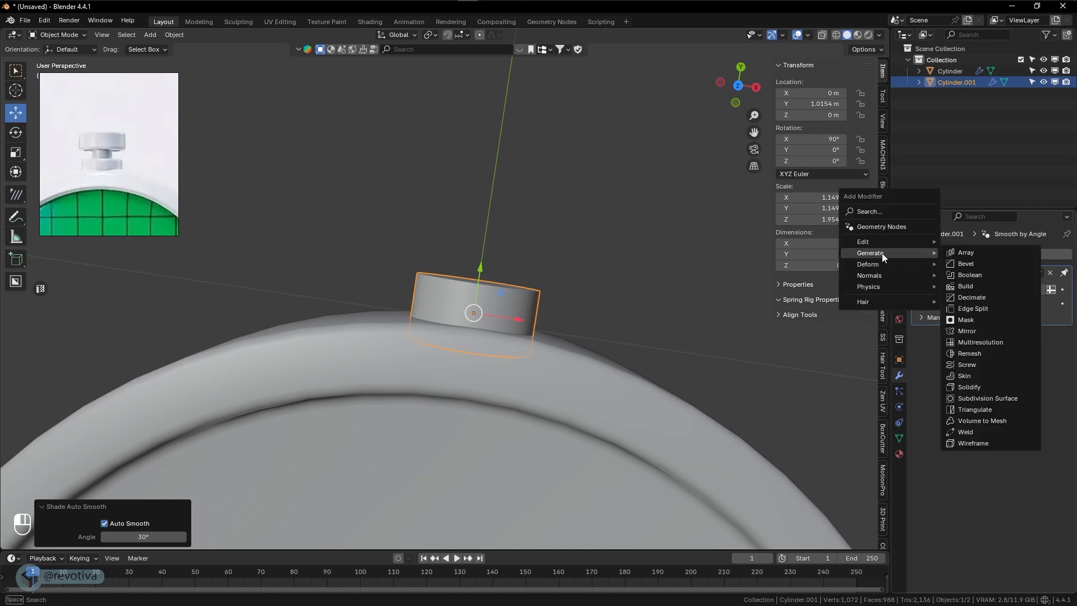
click(973, 264)
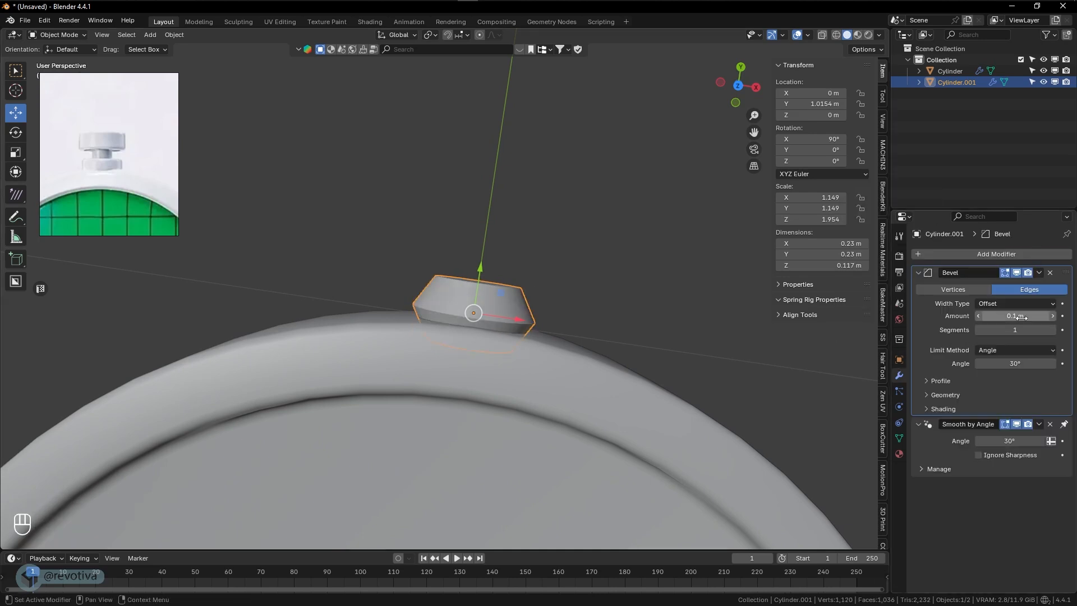
- Set the small cylinder's Bevel to 3 segments and 0.011 m, and its Smooth by Angle to 30.8°
click(1053, 330)
click(1052, 330)
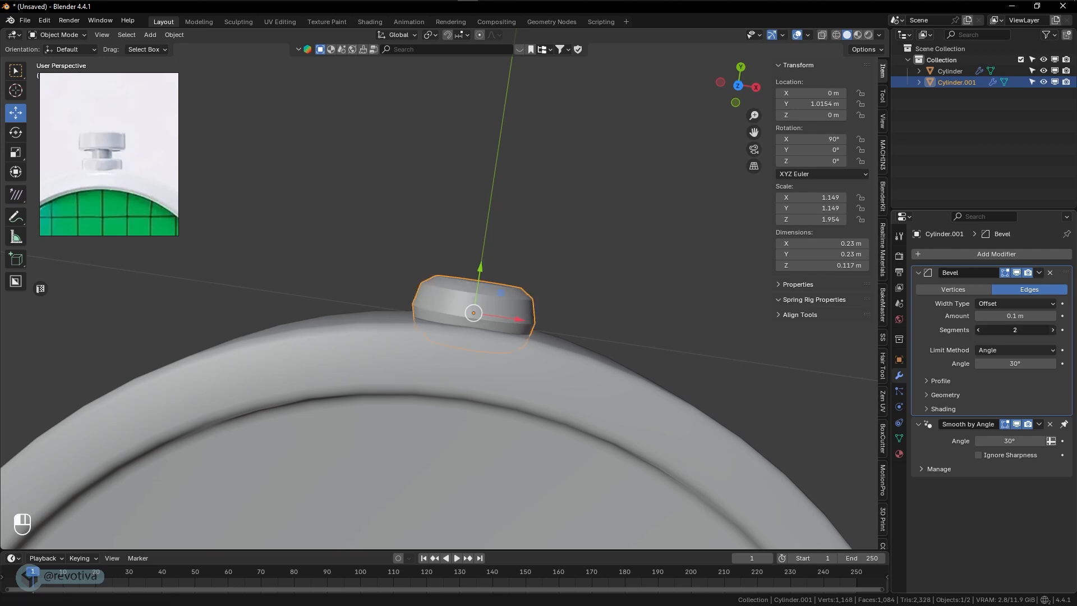
mouse_move(1027, 317)
shift+mouse_down()
mouse_move(1012, 317)
mouse_move(1022, 320)
shift+mouse_up()
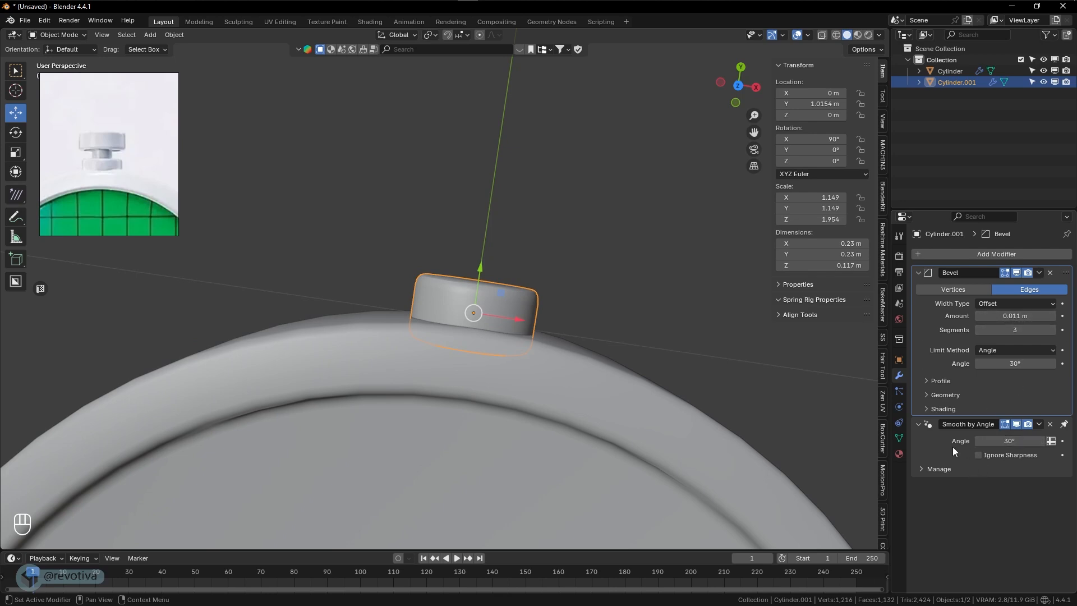
shift+drag(1009, 441, 1010, 441)
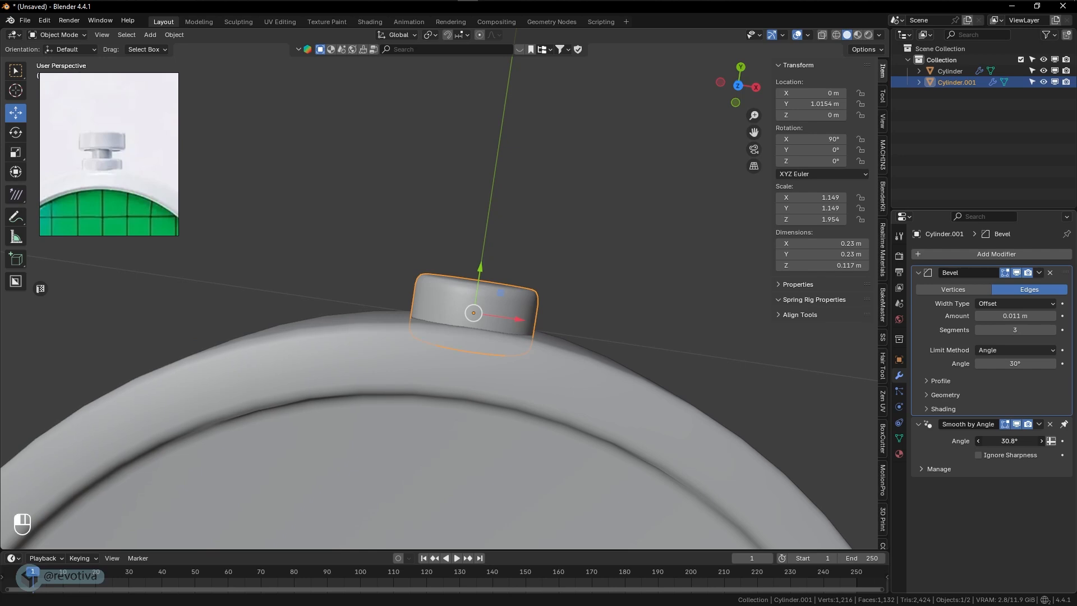
- Scale the small cylinder at the disc's edge uniformly by about 1.016
middle_drag(533, 312, 497, 369)
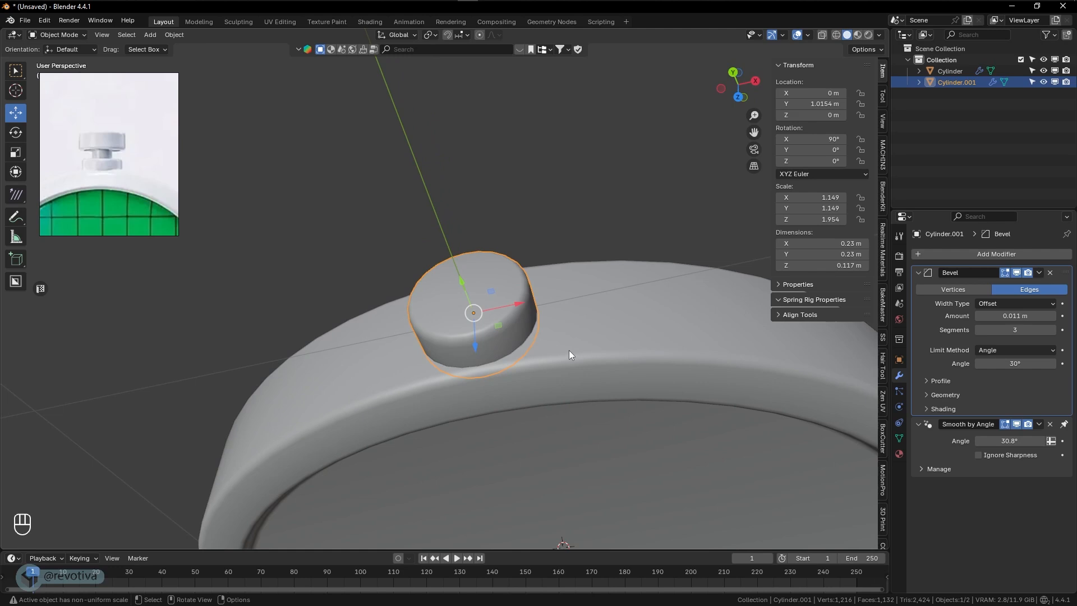
key(s)
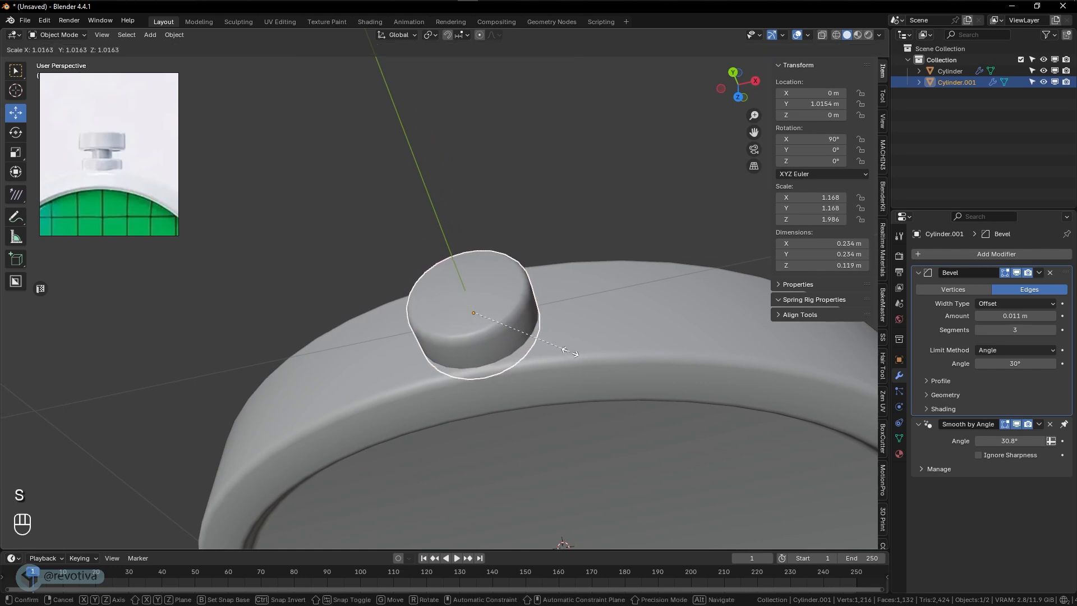
click(571, 352)
middle_drag(570, 352, 459, 419)
key(KP_3)
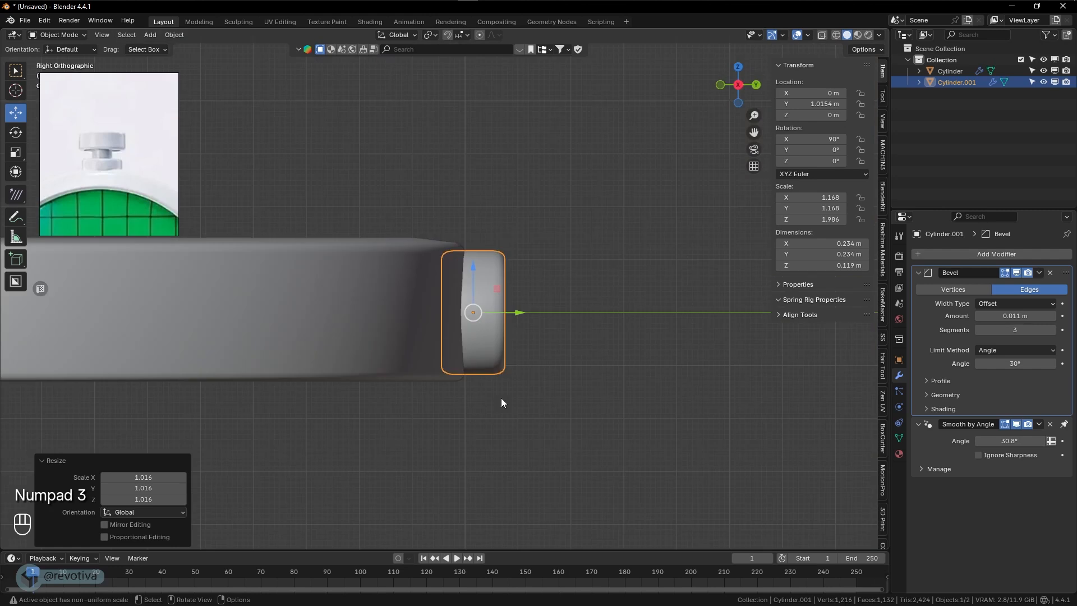
scroll(501, 402, up, 3)
middle_drag(517, 393, 549, 339)
scroll(549, 339, up, 2)
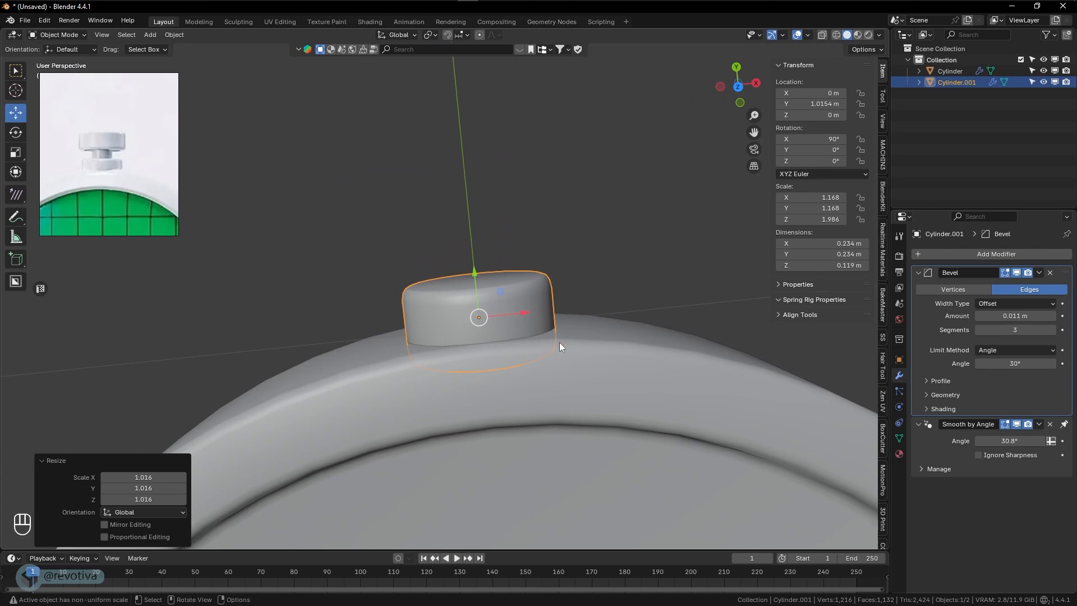
- Duplicate the small cylinder about 0.079 m outward along Y and scale the copy uniformly by about 0.601 as the crown's neck
key(shift+d)
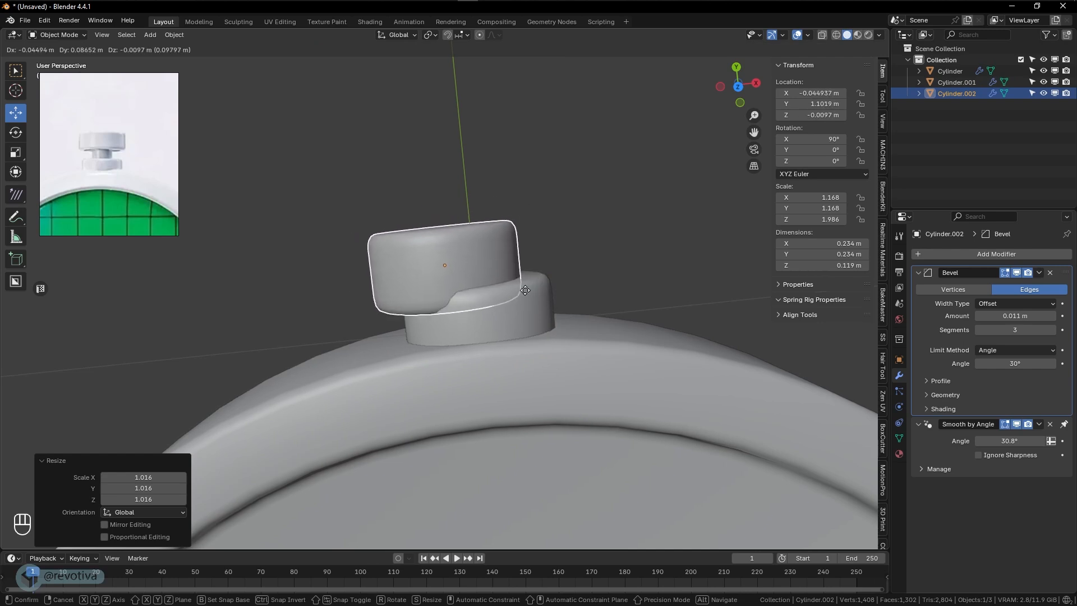
key(y)
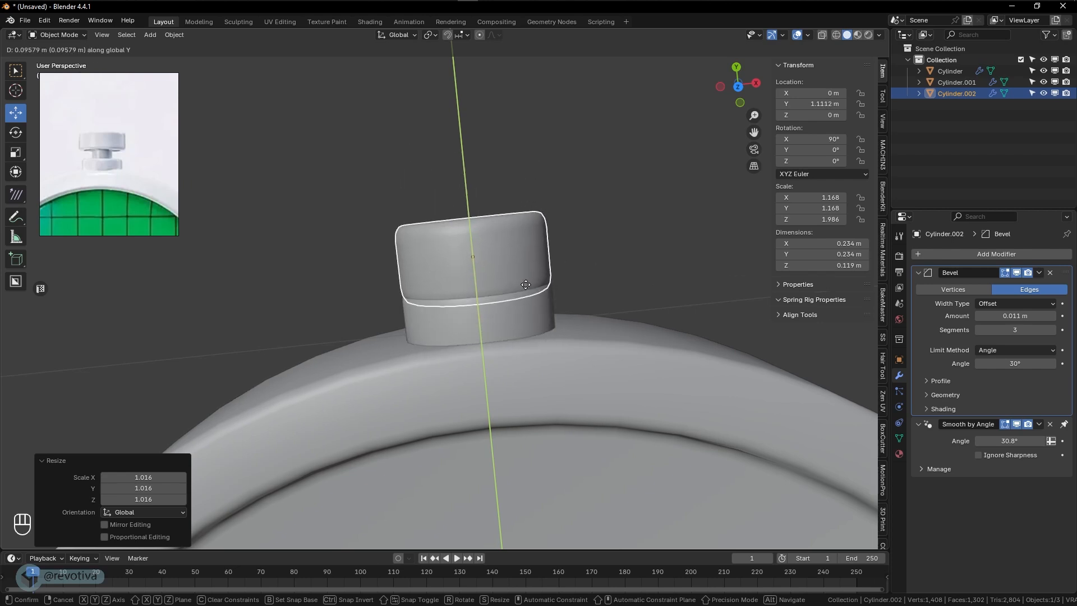
click(524, 296)
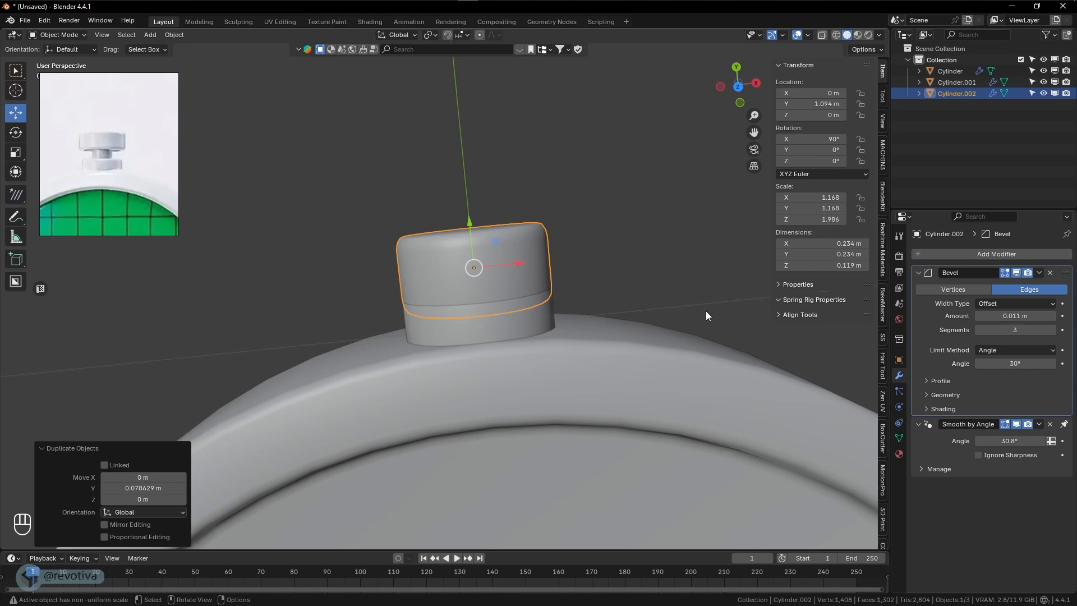
key(s)
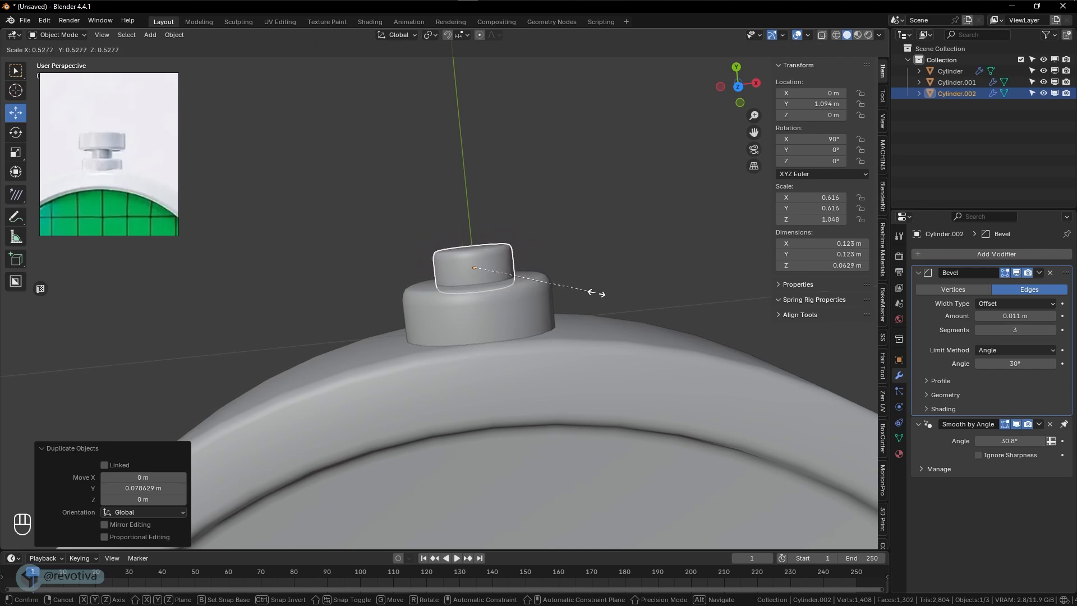
click(615, 294)
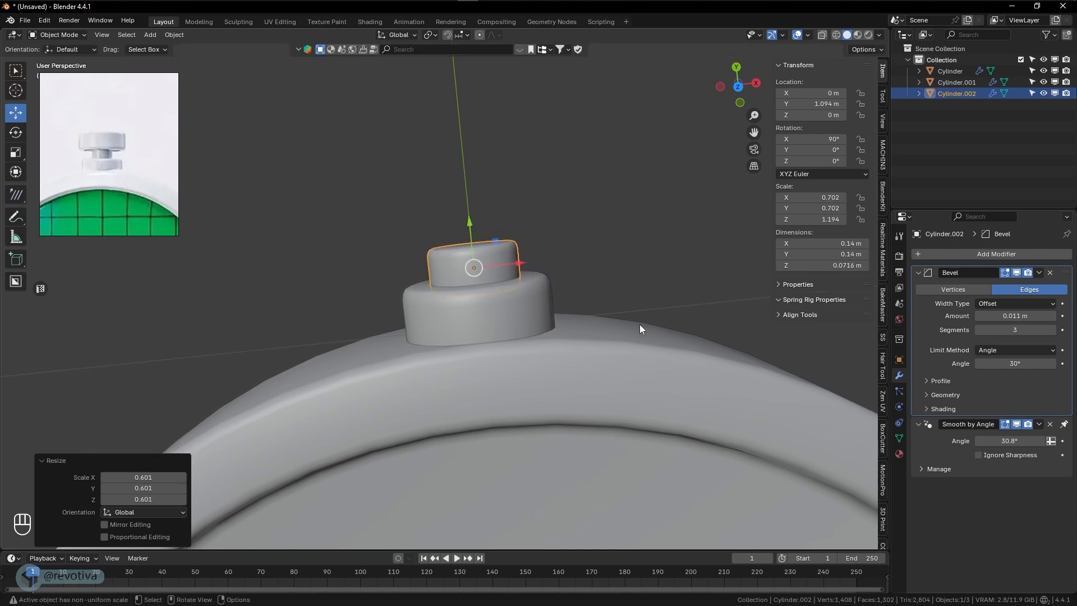
mouse_move(629, 331)
middle_down()
mouse_move(572, 319)
mouse_move(645, 315)
mouse_move(663, 353)
mouse_move(628, 321)
middle_up()
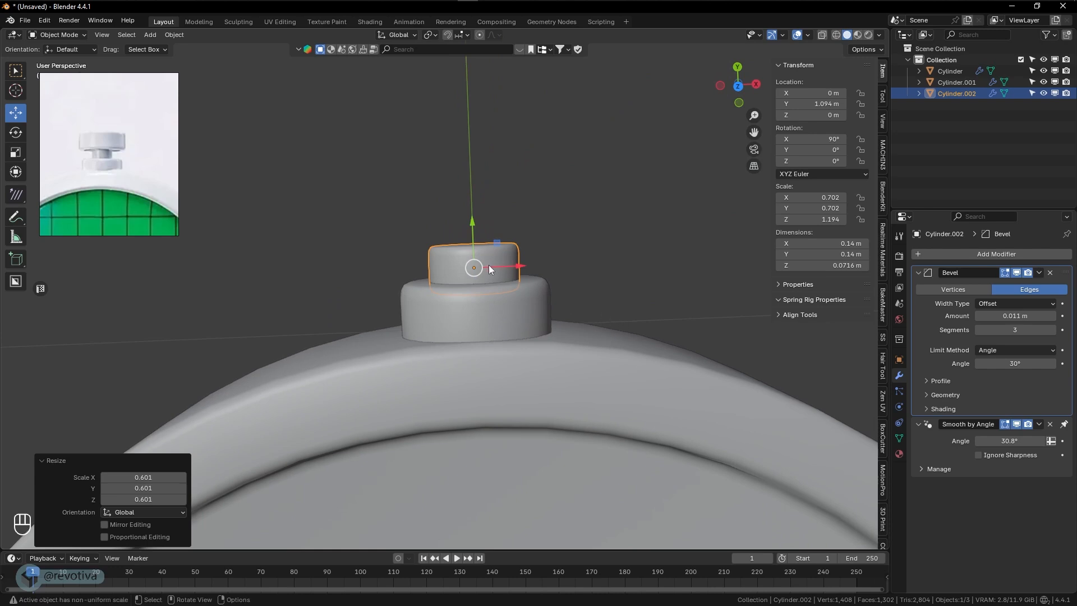
- Duplicate the neck cylinder, move the copy about 0.058 m along Y, and scale it uniformly by about 2.123 for the crown's cap
key(shift+d)
right_click(525, 283)
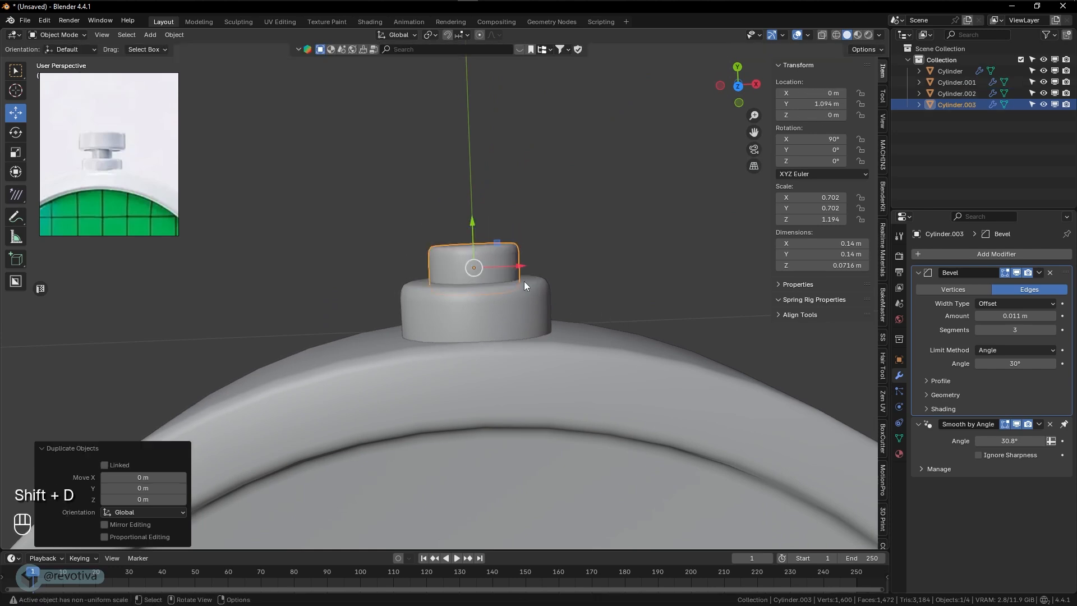
drag(476, 234, 477, 195)
key(s)
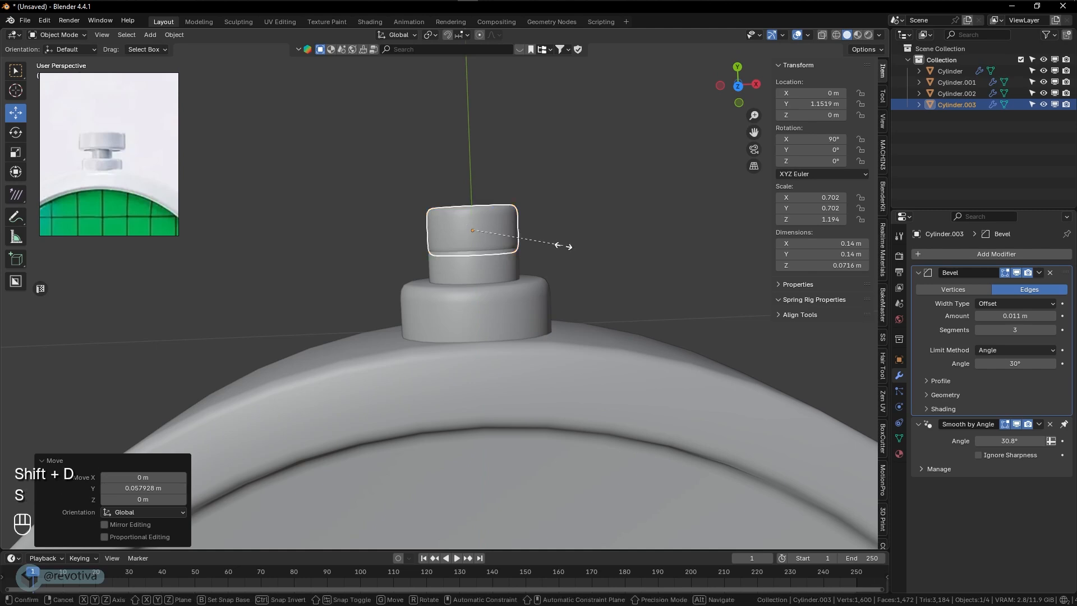
click(667, 263)
- Scale the crown's cap by about 0.745 along Y and 1.053 uniformly, moving it along Y to about 1.178 m
key(s)
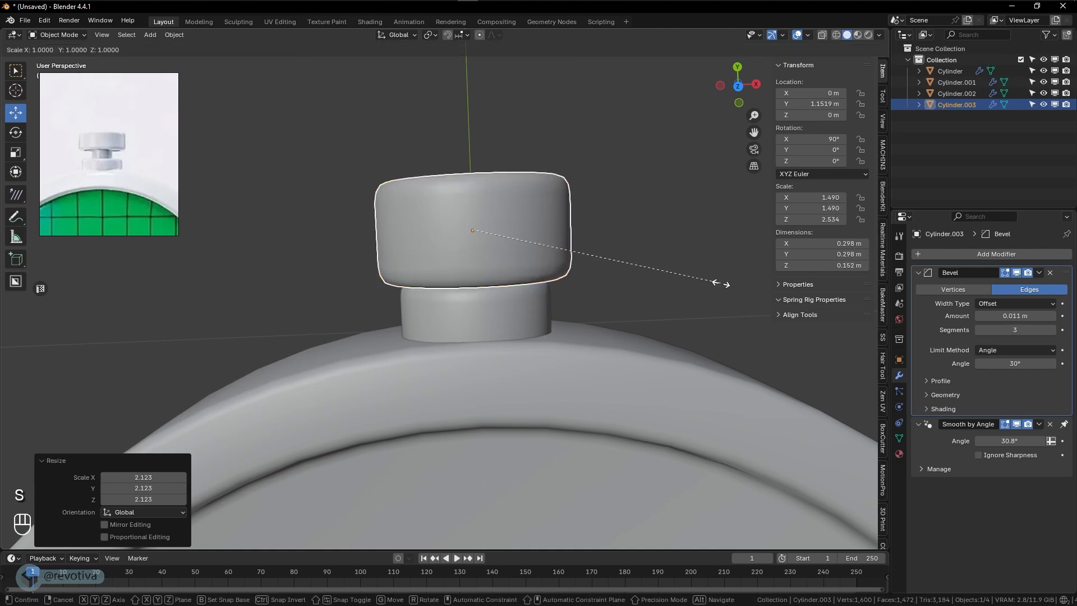
key(y)
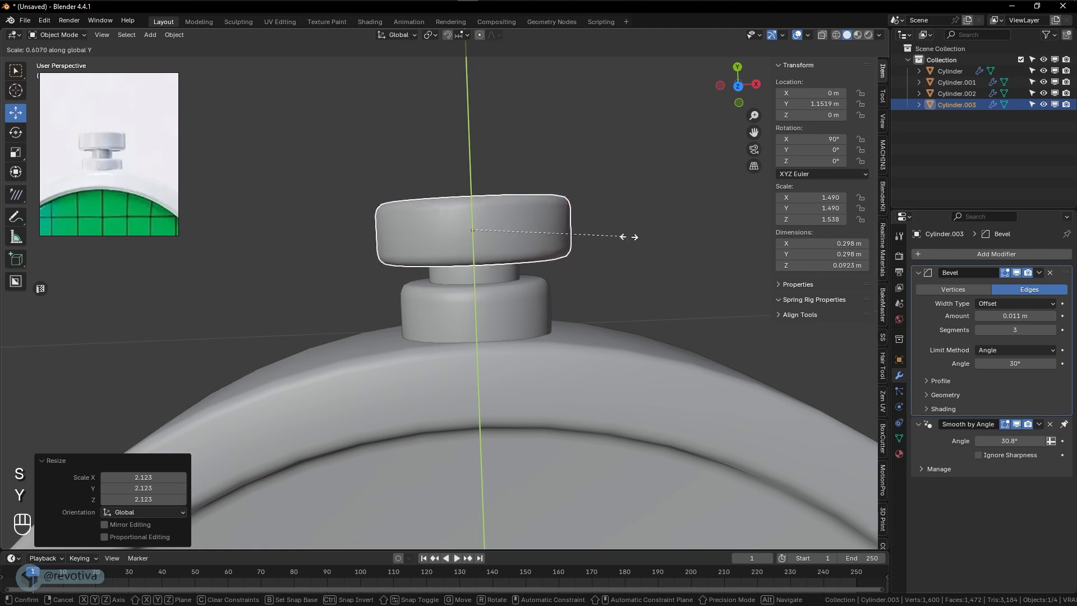
click(653, 267)
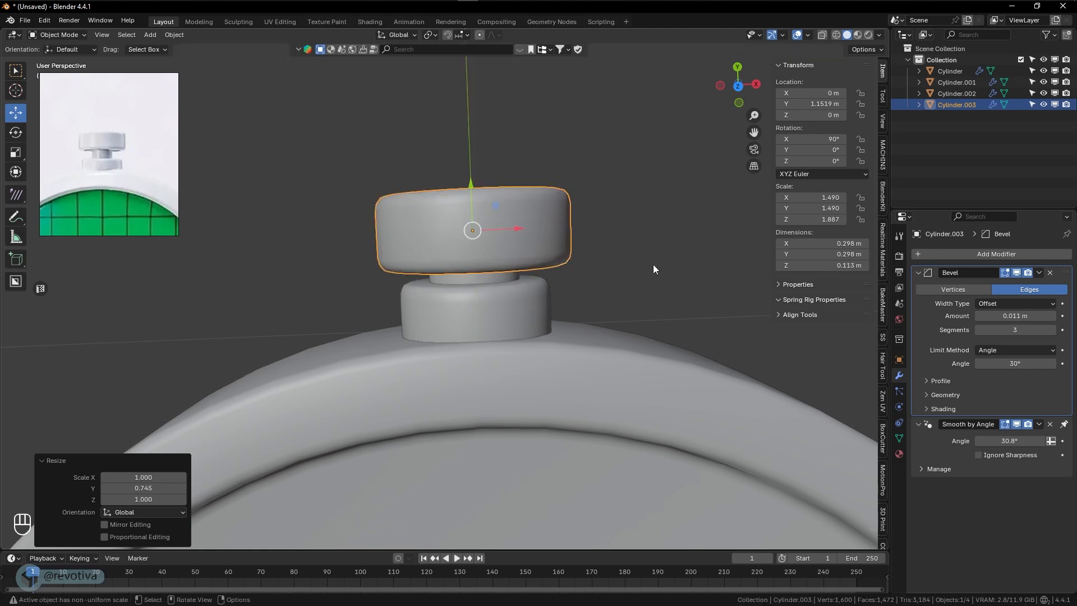
scroll(544, 261, down, 3)
drag(464, 220, 543, 262)
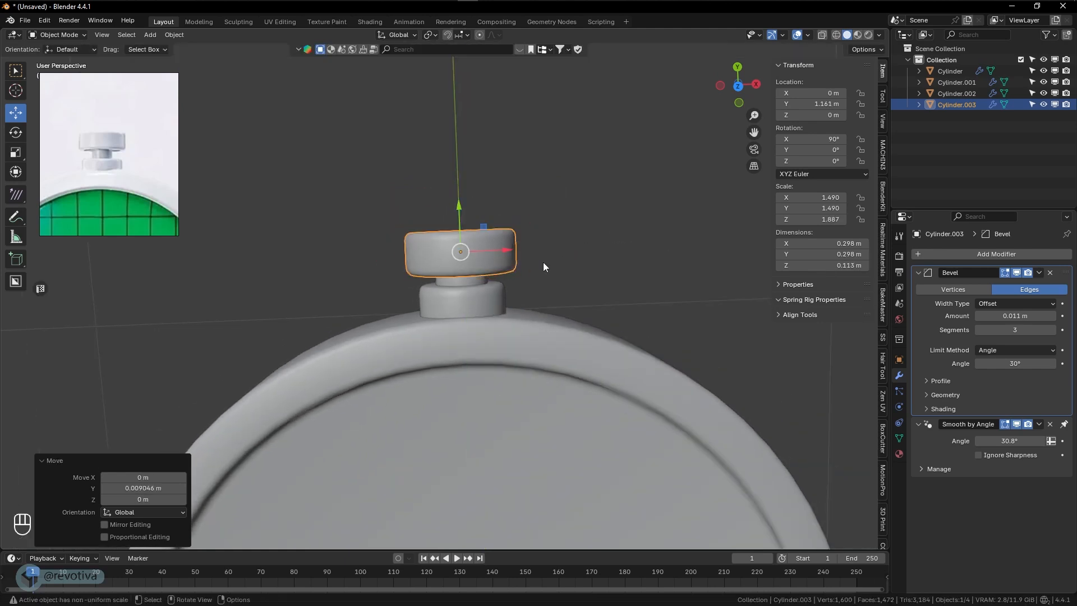
middle_drag(543, 262, 537, 244)
key(s)
click(551, 244)
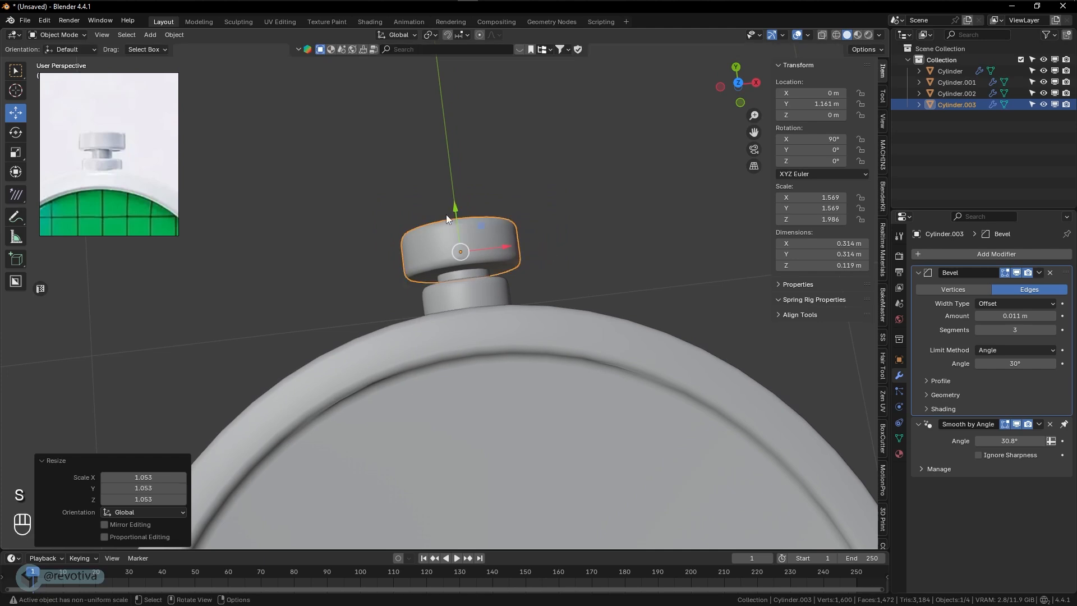
mouse_move(446, 214)
mouse_down()
mouse_move(455, 194)
mouse_move(456, 207)
mouse_up()
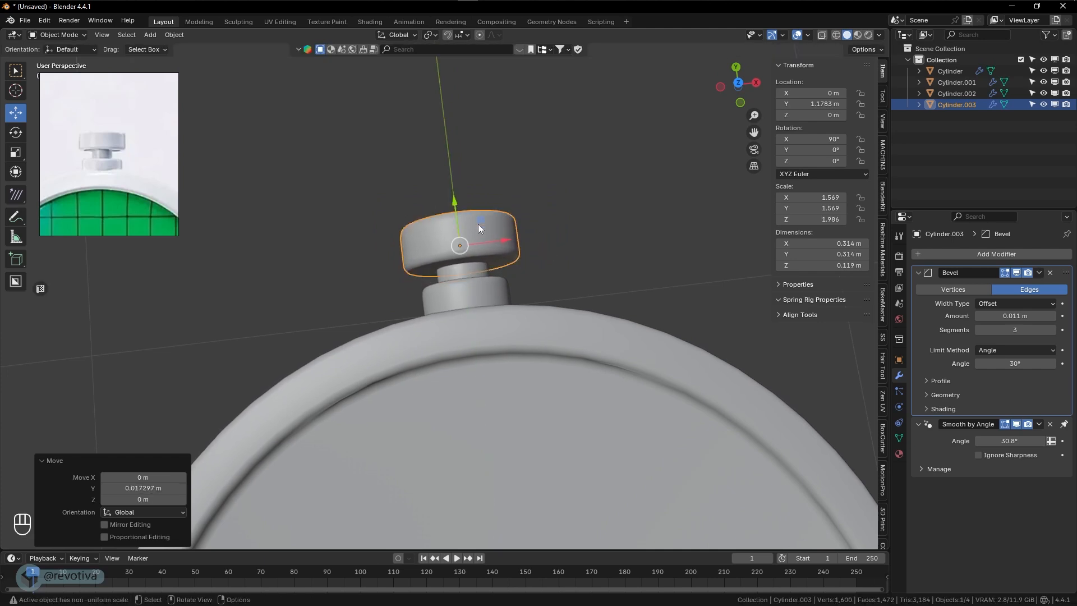
- Thicken the disc body by scaling it about 1.175 along the global Z axis
middle_drag(478, 223, 560, 311)
scroll(563, 317, down, 7)
scroll(565, 320, down, 1)
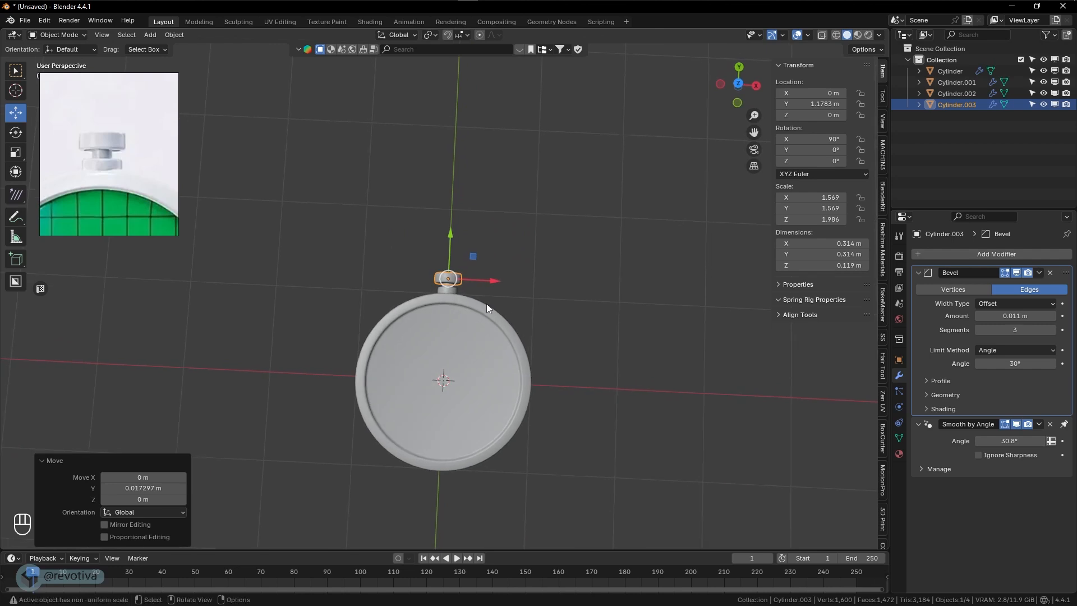
scroll(483, 302, up, 7)
middle_drag(480, 299, 530, 402)
click(480, 306)
key(KP_Decimal)
scroll(570, 378, down, 6)
click(352, 333)
middle_drag(352, 332, 508, 358)
scroll(517, 336, up, 3)
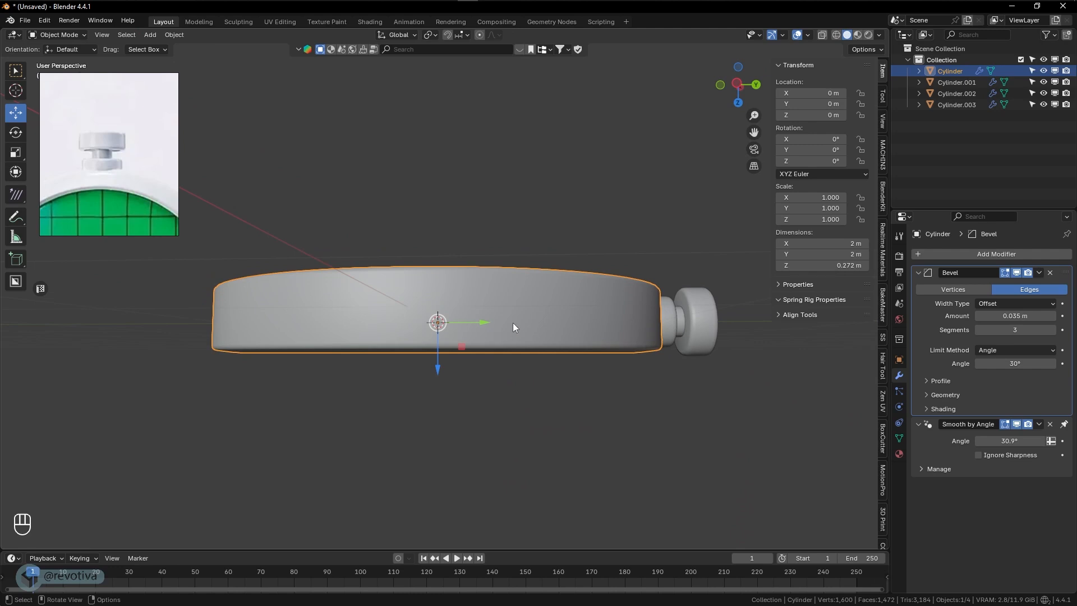
middle_drag(543, 332, 564, 319)
key(s)
key(z)
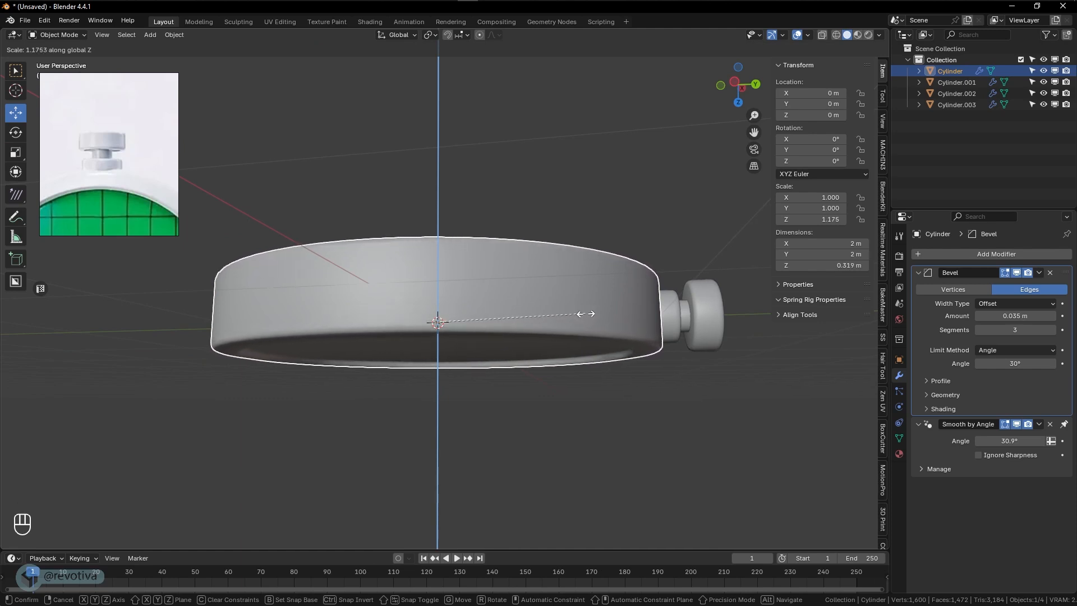
click(587, 313)
- Enlarge the crown's base cylinder at the disc's edge uniformly by about 1.109 and again by about 1.091
middle_drag(558, 397, 490, 408)
key(KP_7)
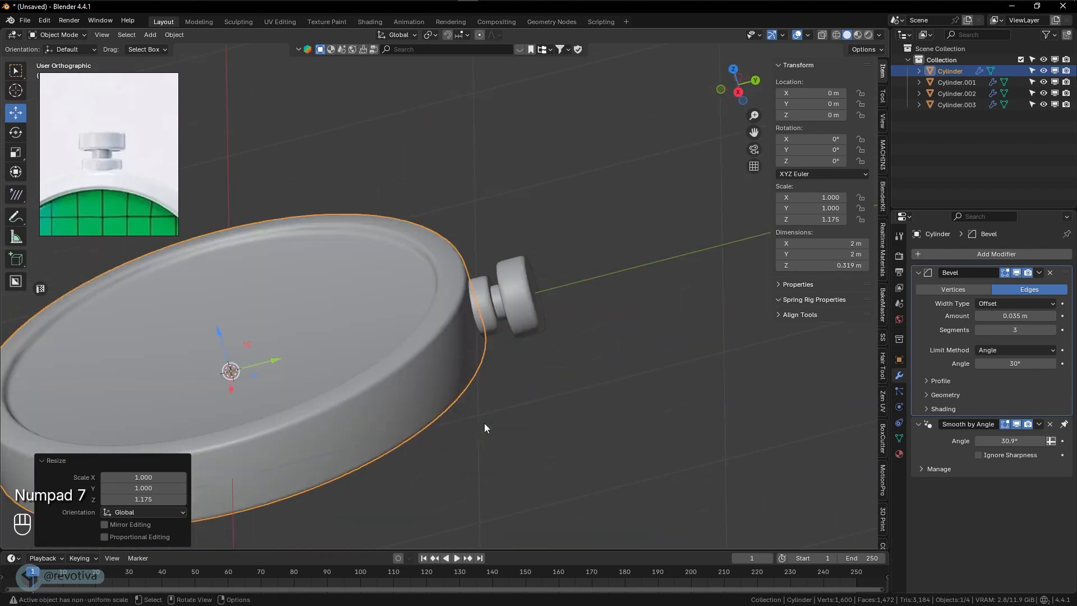
shift+middle_drag(314, 167, 560, 332)
click(485, 257)
scroll(508, 253, up, 3)
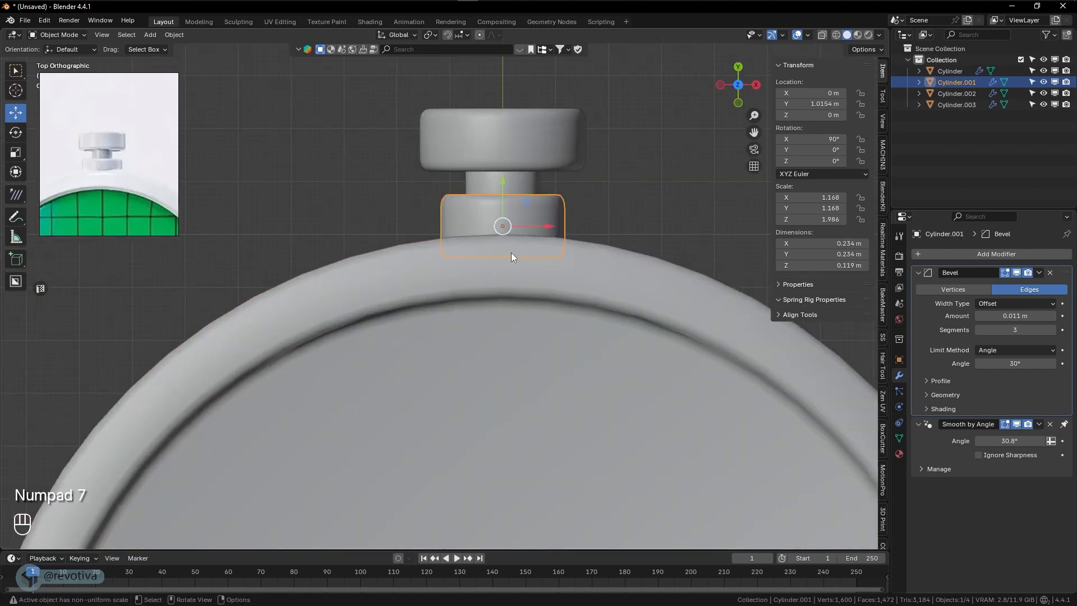
shift+middle_drag(513, 252, 517, 356)
key(s)
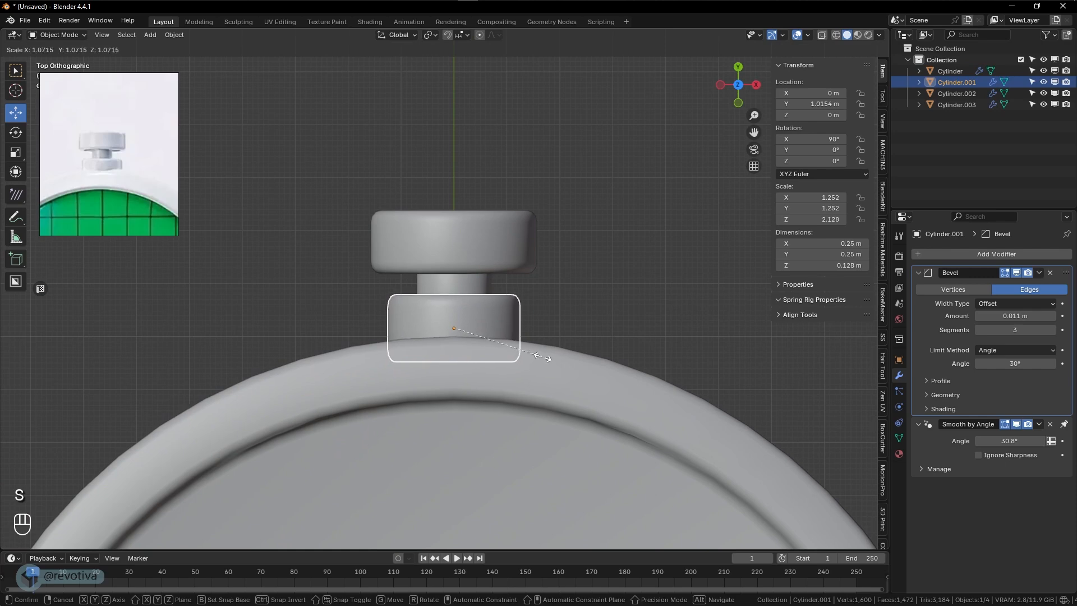
click(538, 361)
key(KP_3)
key(s)
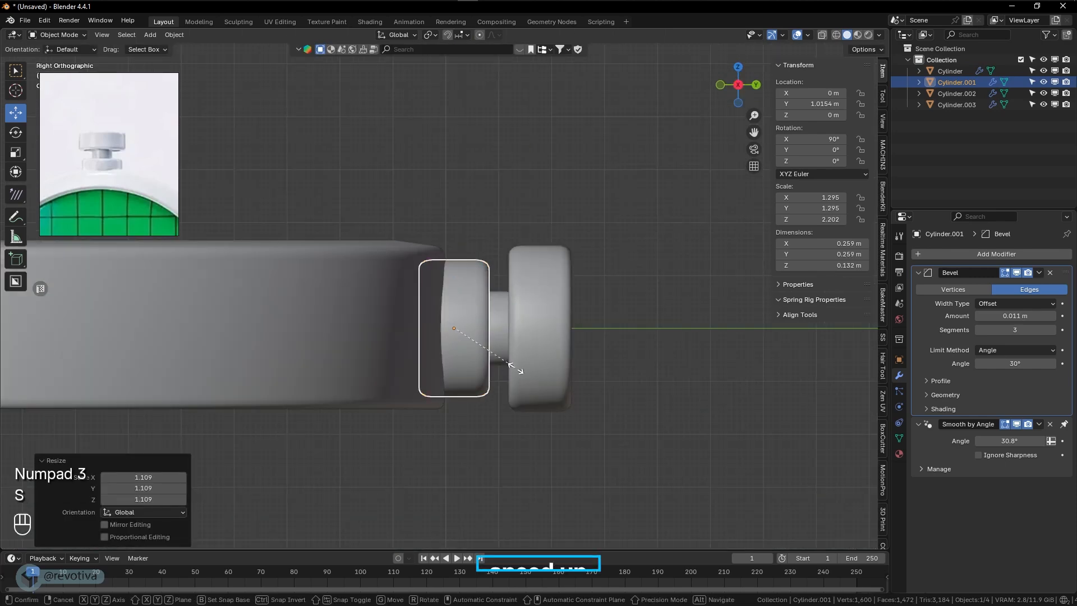
click(525, 372)
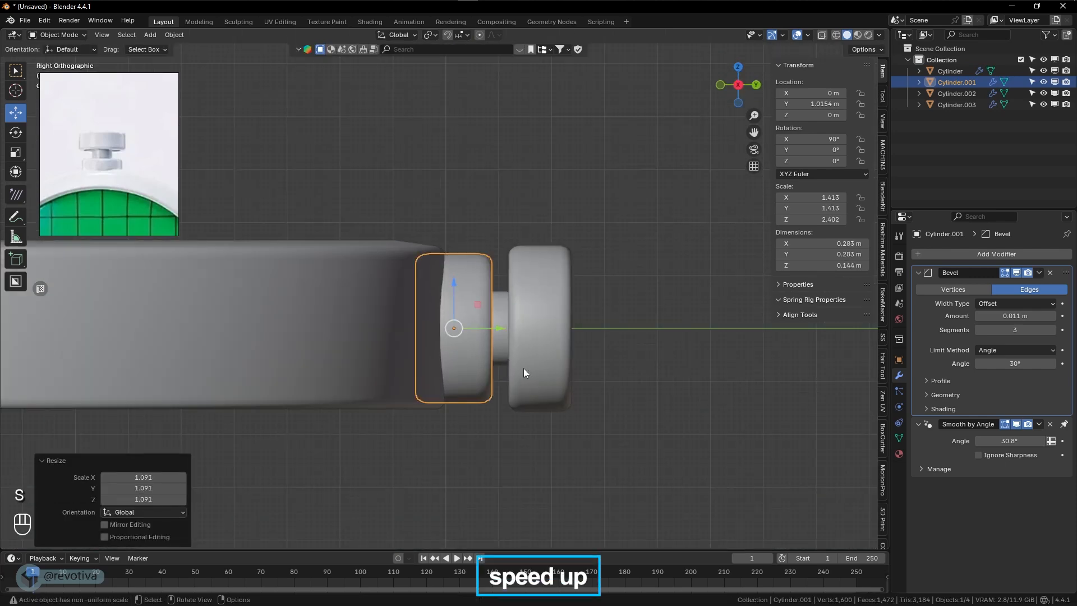
- Move the crown's neck and cap outward along Y, placing the cap at about 1.2 m
click(501, 324)
shift+click(560, 328)
drag(560, 328, 583, 329)
click(614, 326)
click(573, 323)
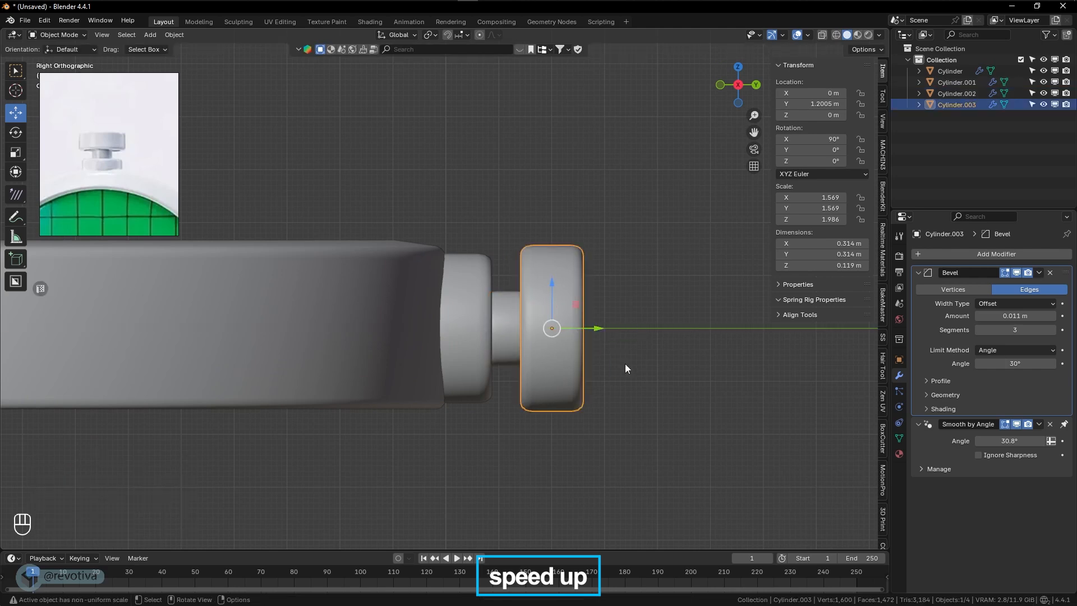
- Thicken the crown's cap along the global Y axis and shift it along Y to about 1.203 m
key(s)
key(y)
click(637, 365)
drag(597, 329, 601, 331)
click(626, 373)
- Scale the crown's cap uniformly by about 1.108 and move it along Y to about 1.218 m
mouse_move(627, 375)
middle_down()
mouse_move(629, 405)
mouse_move(634, 367)
mouse_move(667, 383)
mouse_move(604, 391)
mouse_move(613, 378)
middle_up()
scroll(637, 386, down, 9)
scroll(485, 325, up, 8)
middle_drag(485, 326, 518, 356)
scroll(508, 331, up, 1)
click(482, 276)
middle_drag(484, 277, 511, 253)
key(s)
click(561, 290)
middle_drag(587, 310, 600, 284)
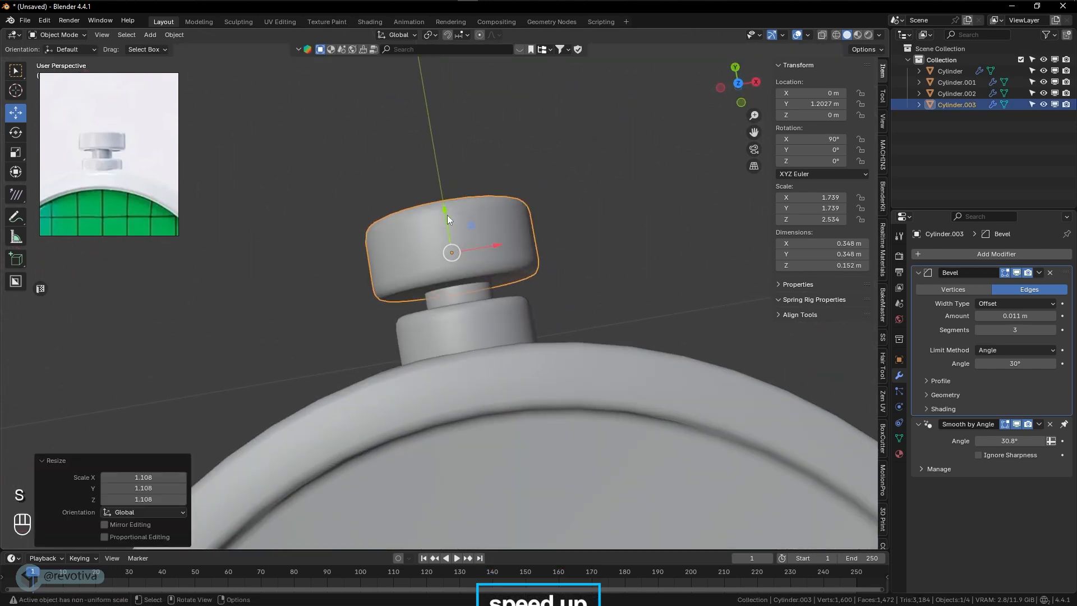
drag(447, 215, 447, 208)
scroll(621, 308, down, 6)
click(635, 338)
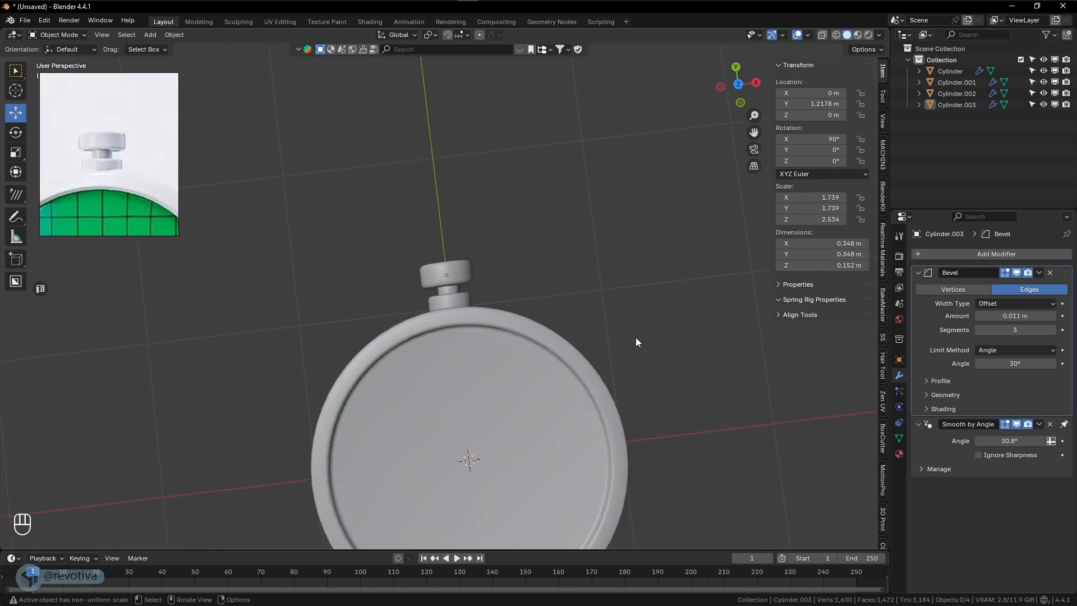
- Compare the model's crown with the reference and bring the whole device into the reference image's frame
middle_drag(635, 338, 629, 304)
scroll(608, 353, down, 3)
scroll(583, 337, up, 1)
scroll(127, 192, down, 4)
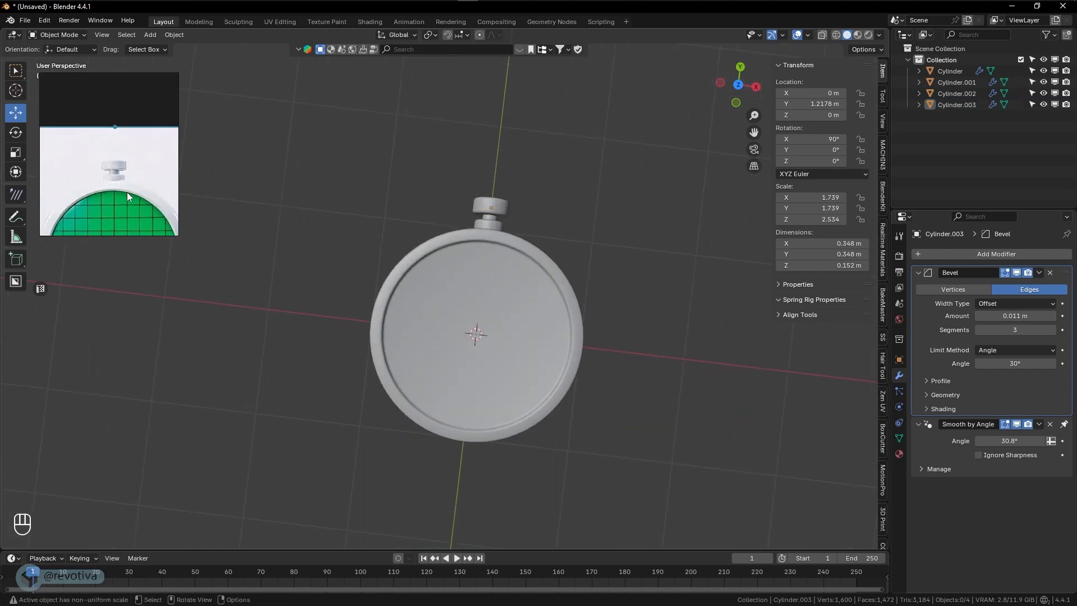
scroll(126, 168, down, 4)
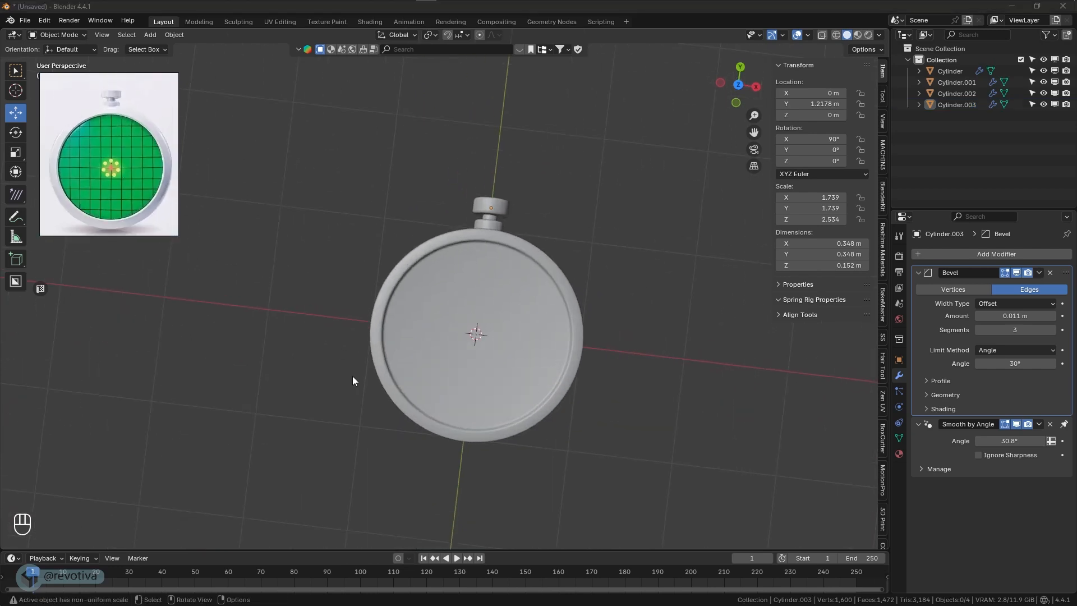
- Select the edge loop around the disc's underside and bevel it by about 0.082 m with four segments
middle_drag(321, 362, 485, 289)
scroll(601, 309, up, 2)
click(550, 308)
key(Tab)
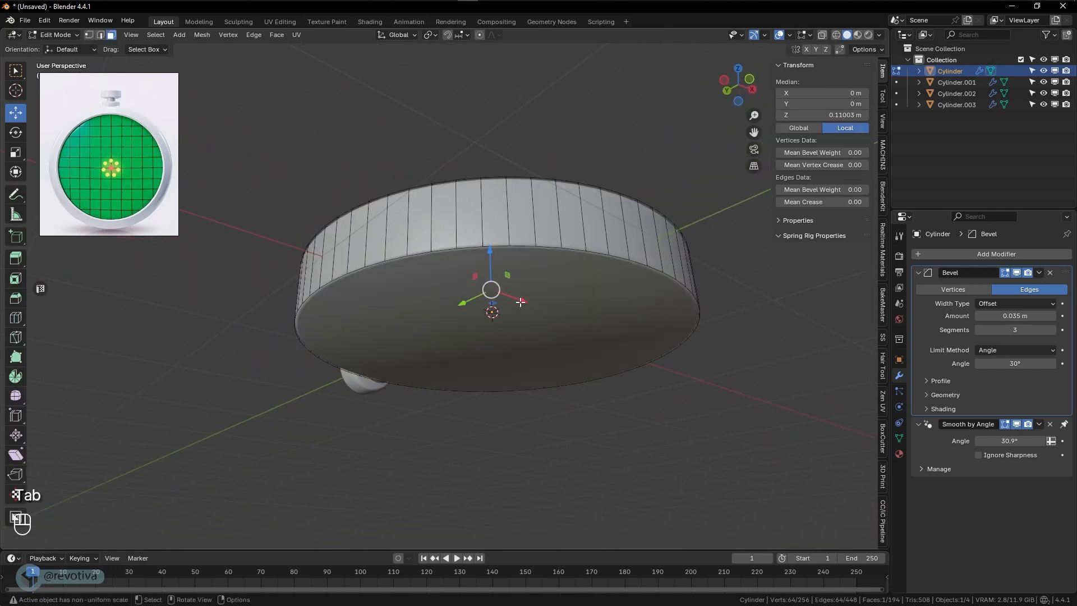
key(2)
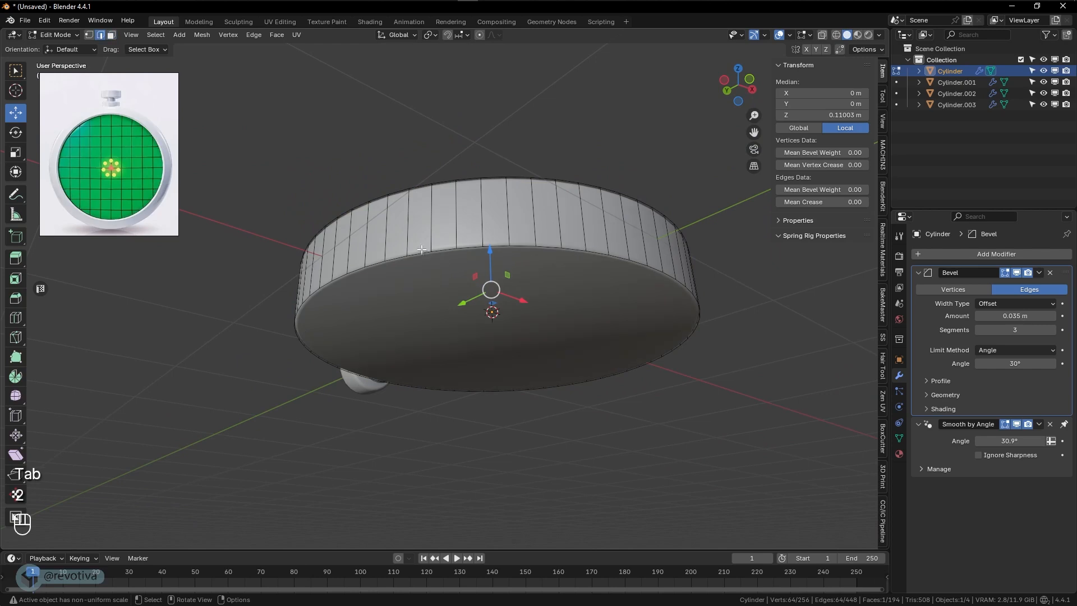
alt+click(467, 249)
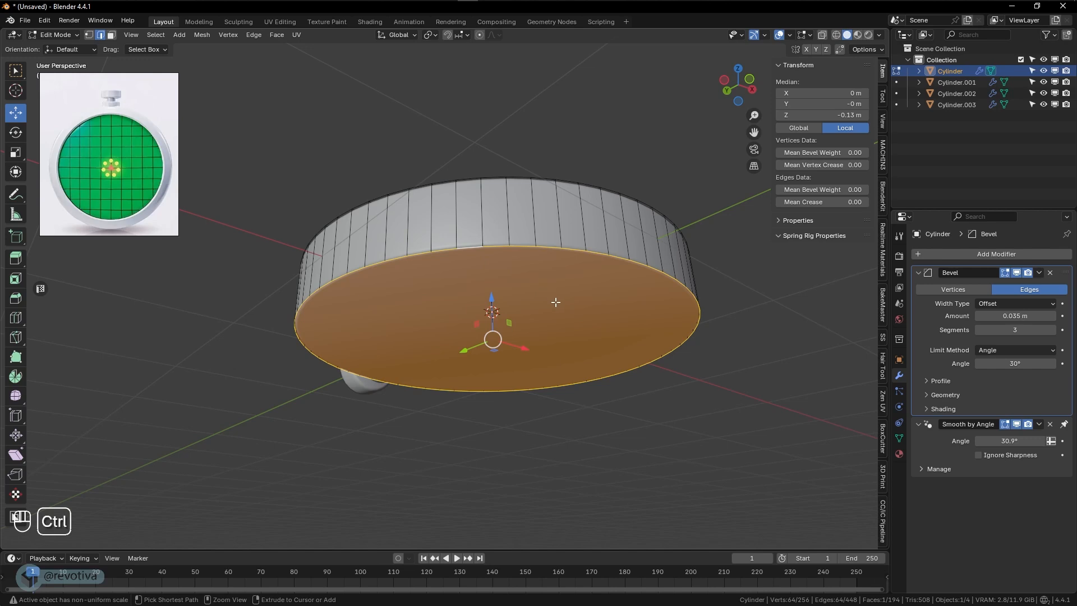
key(ctrl+b)
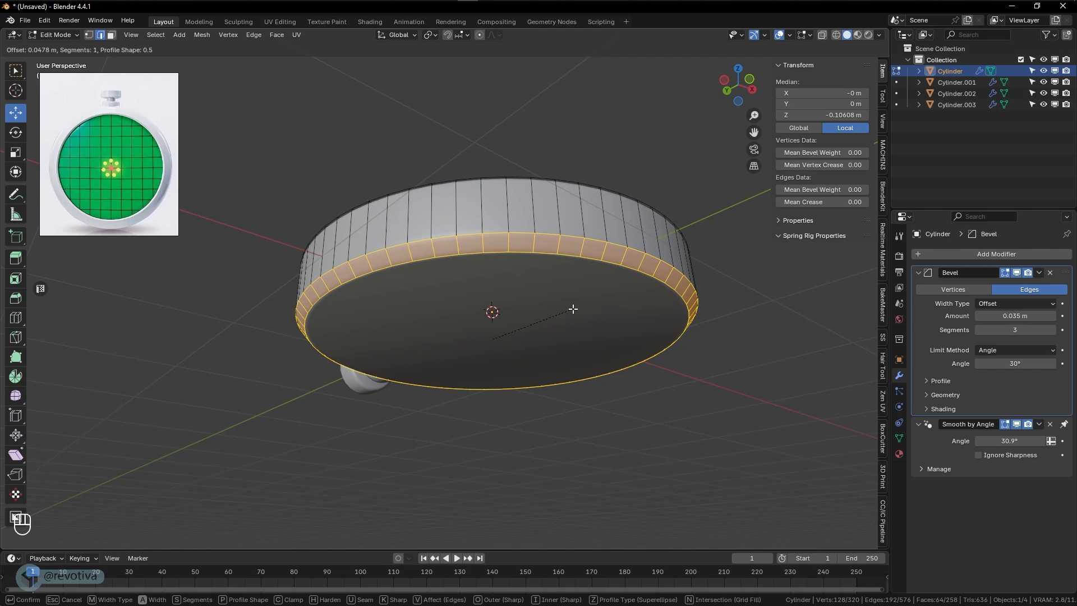
scroll(573, 309, up, 1)
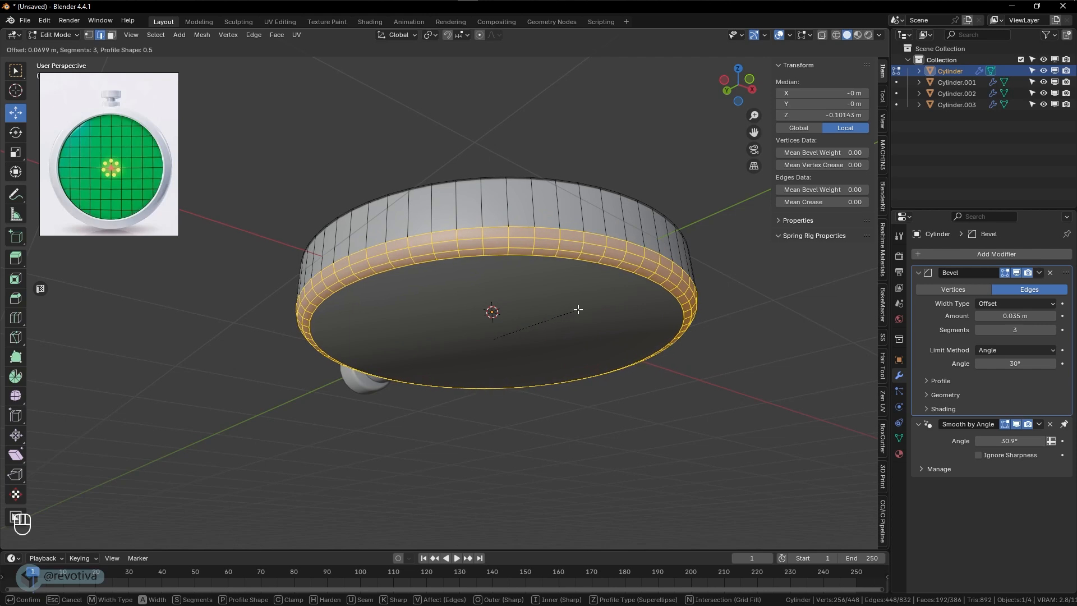
scroll(574, 310, up, 1)
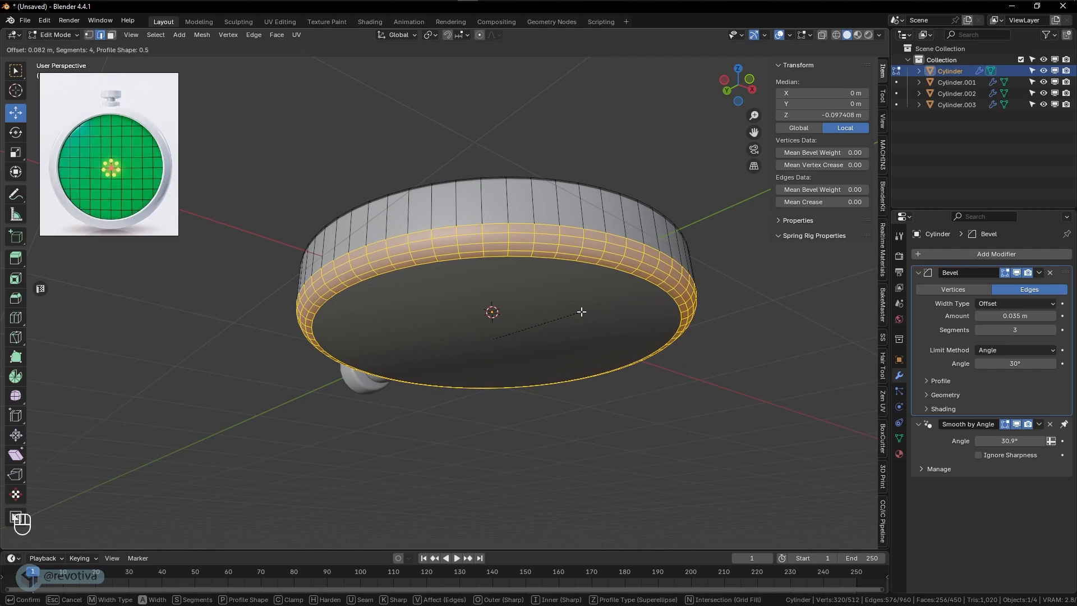
click(582, 312)
- Examine the disc's rounded underside and its fit with the crown from several angles
middle_drag(642, 328, 496, 349)
scroll(580, 397, down, 4)
key(Tab)
scroll(538, 343, up, 5)
middle_drag(570, 341, 538, 278)
click(513, 144)
middle_drag(512, 144, 561, 362)
key(s)
click(577, 321)
scroll(553, 386, down, 4)
scroll(494, 312, up, 3)
- Open the disc's mesh for editing and clear the selection on its rounded bottom
click(402, 314)
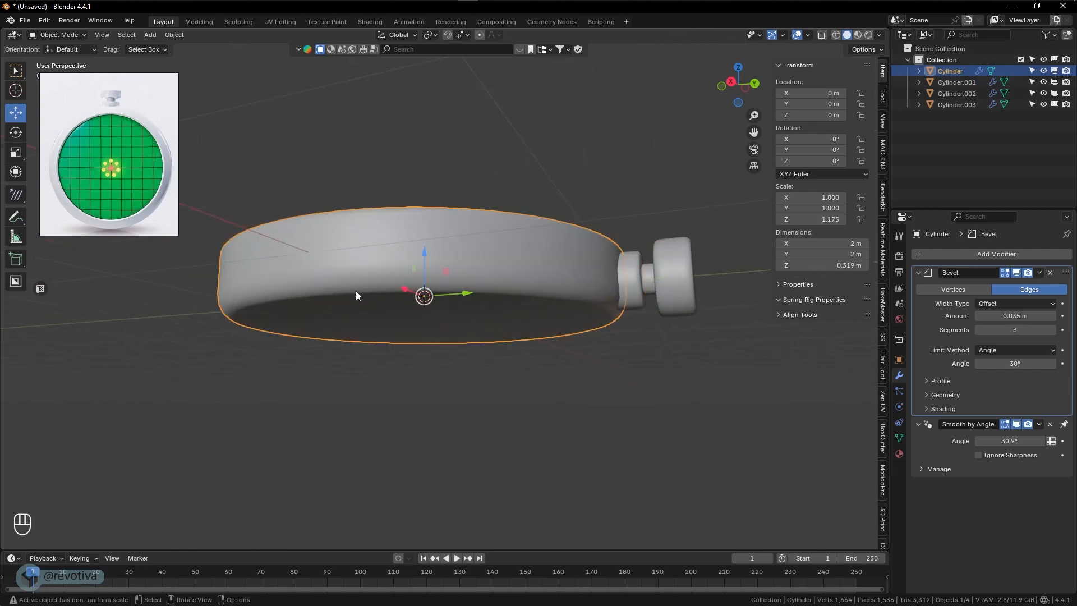
key(Tab)
click(381, 322)
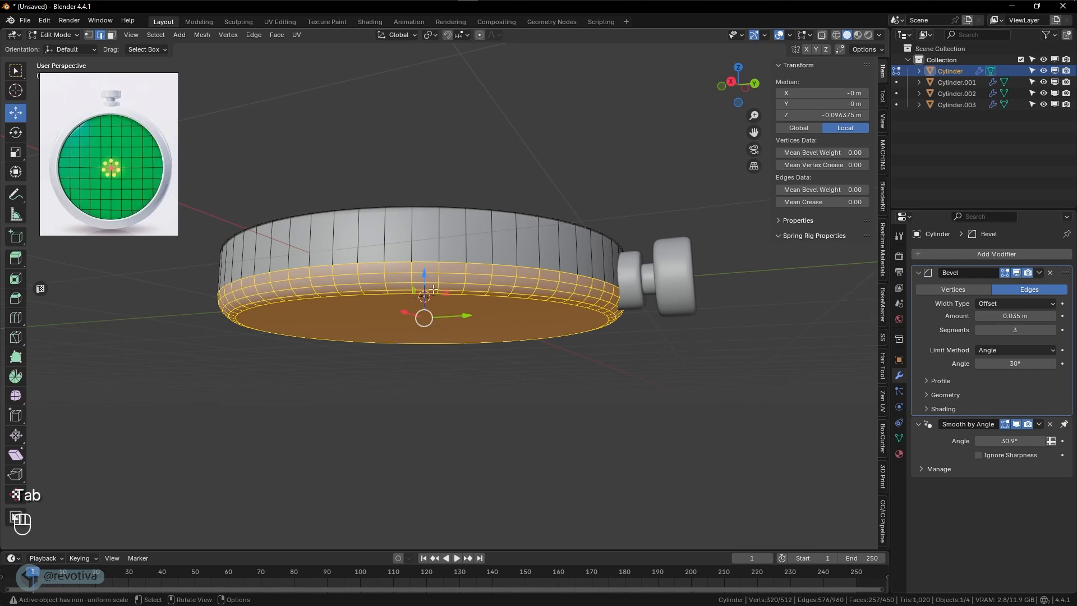
middle_drag(531, 329, 524, 331)
key(KP_7)
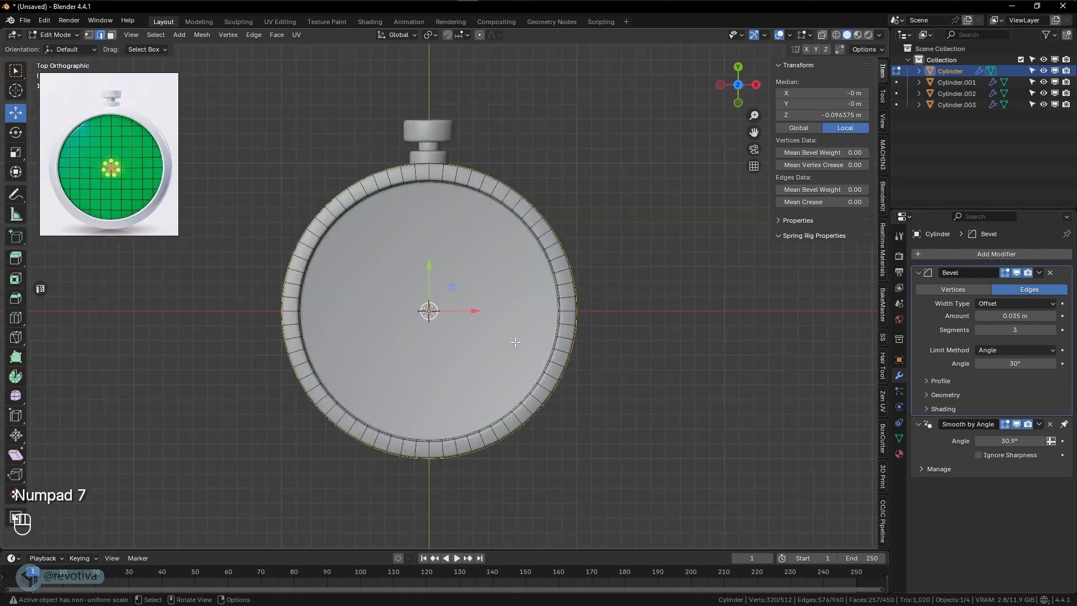
key(KP_3)
scroll(532, 339, up, 5)
shift+middle_drag(478, 311, 420, 289)
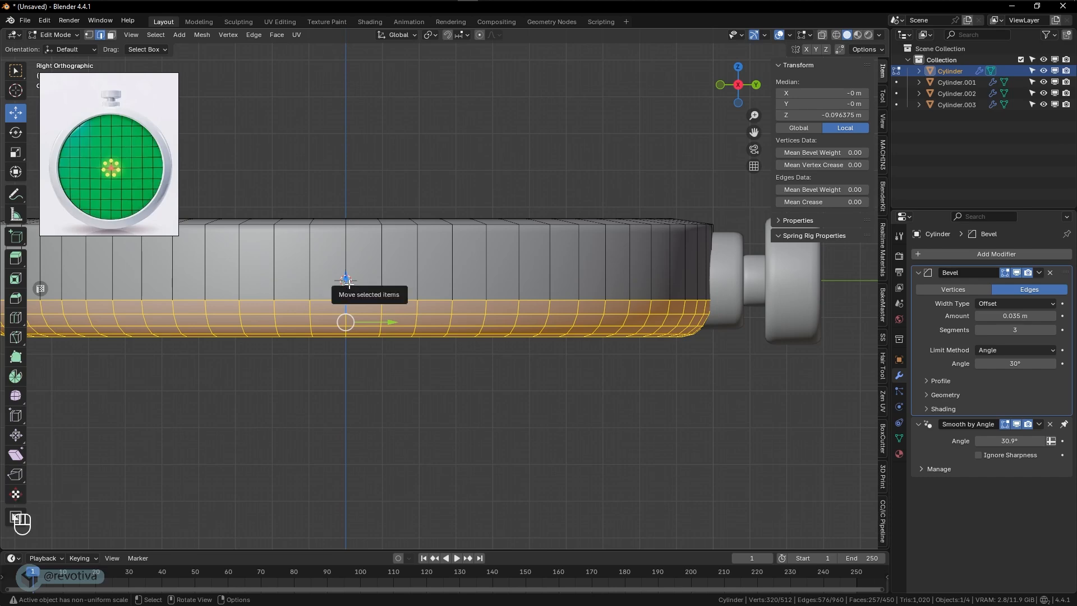
click(486, 355)
middle_drag(486, 356, 479, 317)
scroll(479, 325, down, 6)
key(alt+a)
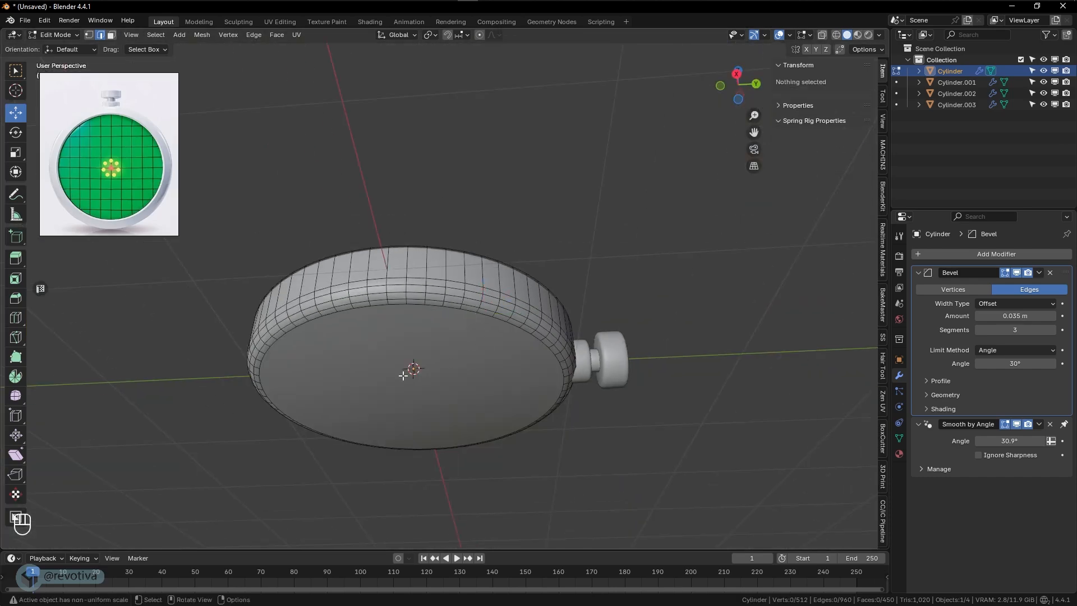
- Select the disc's flat bottom face and grow the face selection four times to include the whole rounded bevel
click(112, 35)
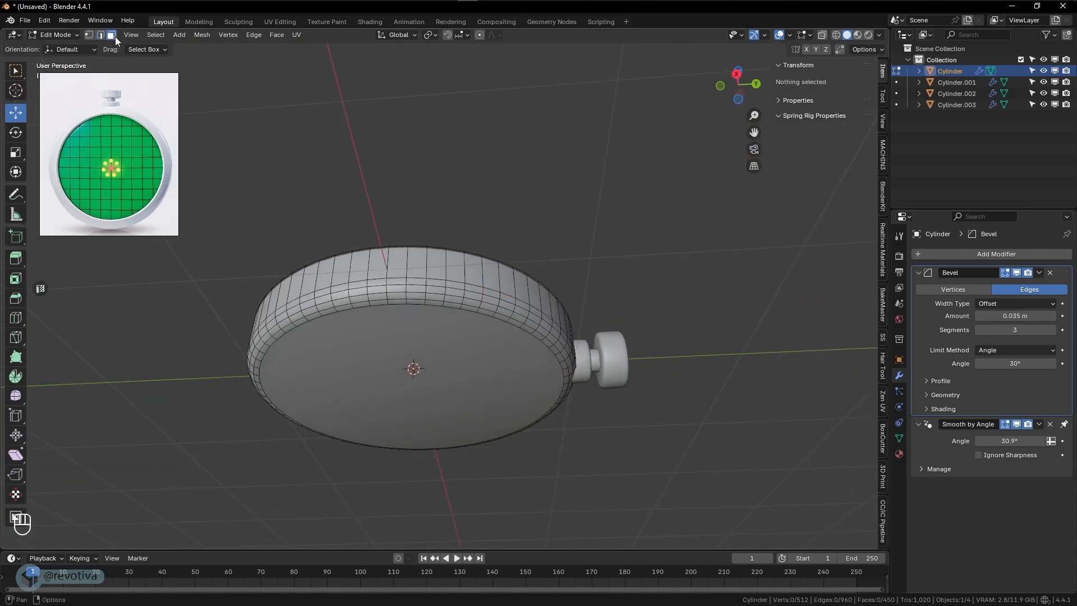
click(422, 377)
middle_drag(423, 378, 443, 400)
scroll(446, 399, up, 3)
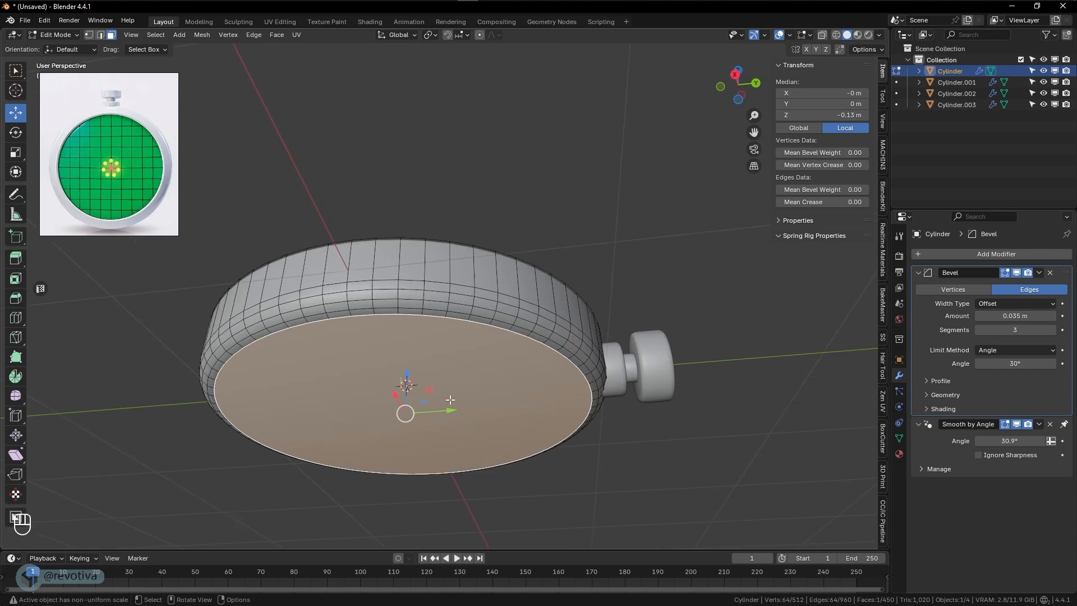
key(ctrl)
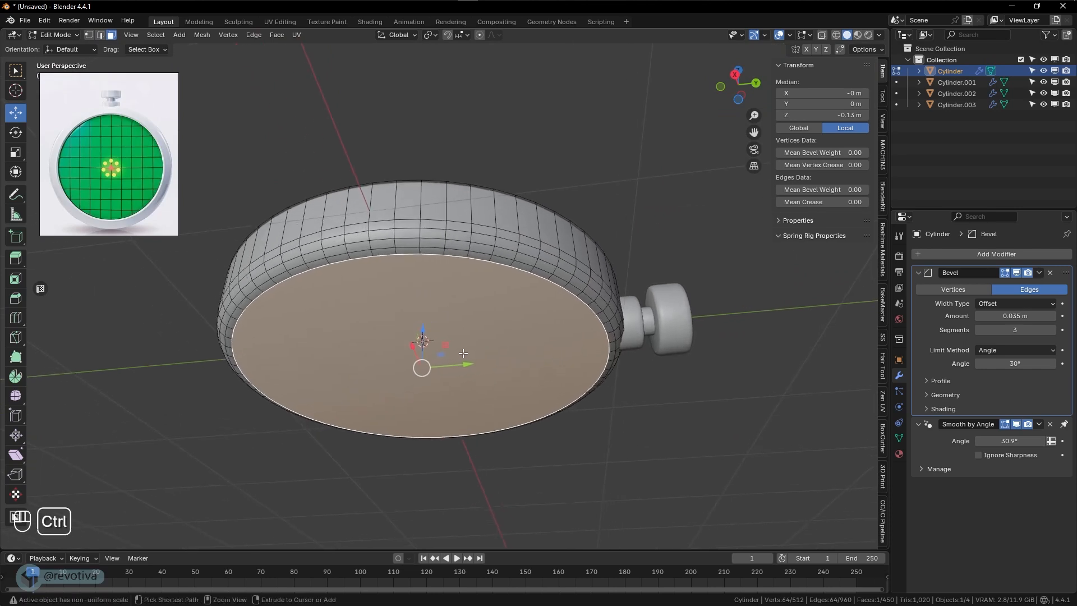
key(ctrl+KP_Add)
key(ctrl+KP_Add)
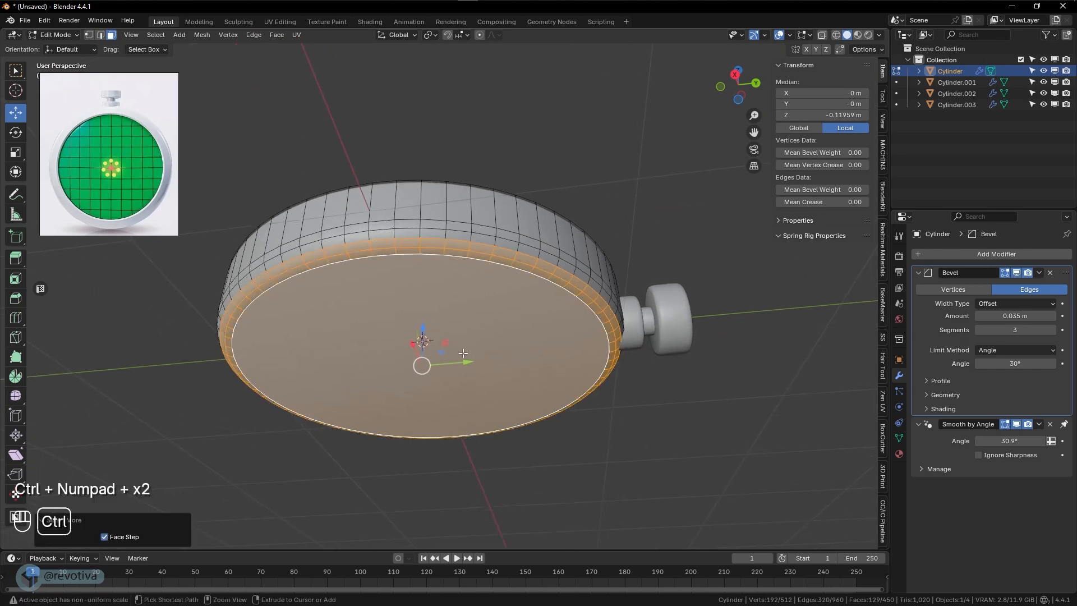
key(ctrl+KP_Add)
key(ctrl+KP_Add)
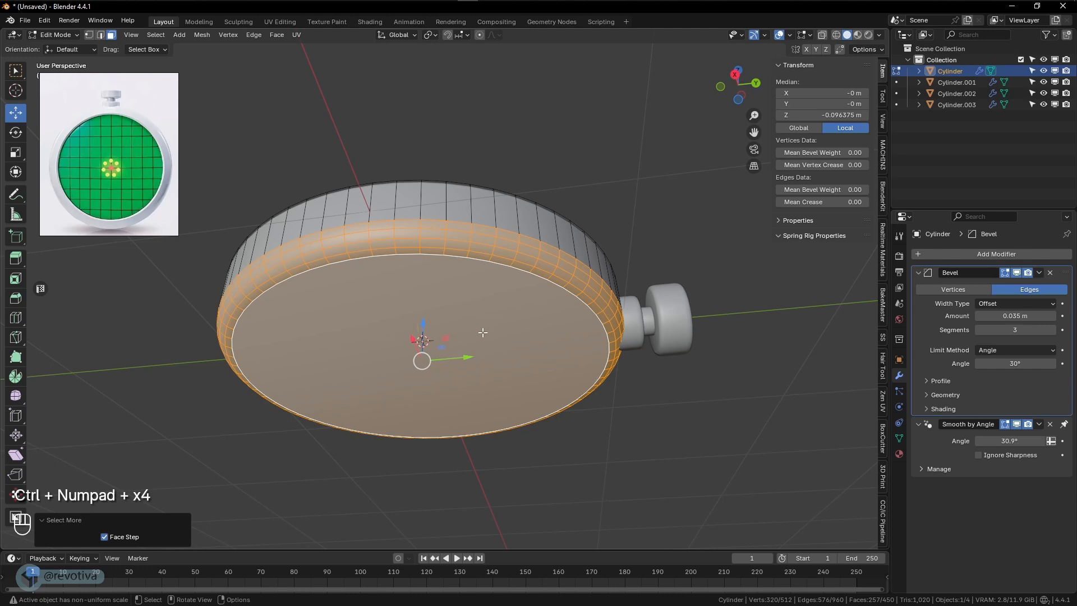
- Move the selected bottom faces down along Z to thicken the disc to about 0.377 m, and return to Object Mode
middle_drag(482, 333, 451, 323)
scroll(532, 345, up, 2)
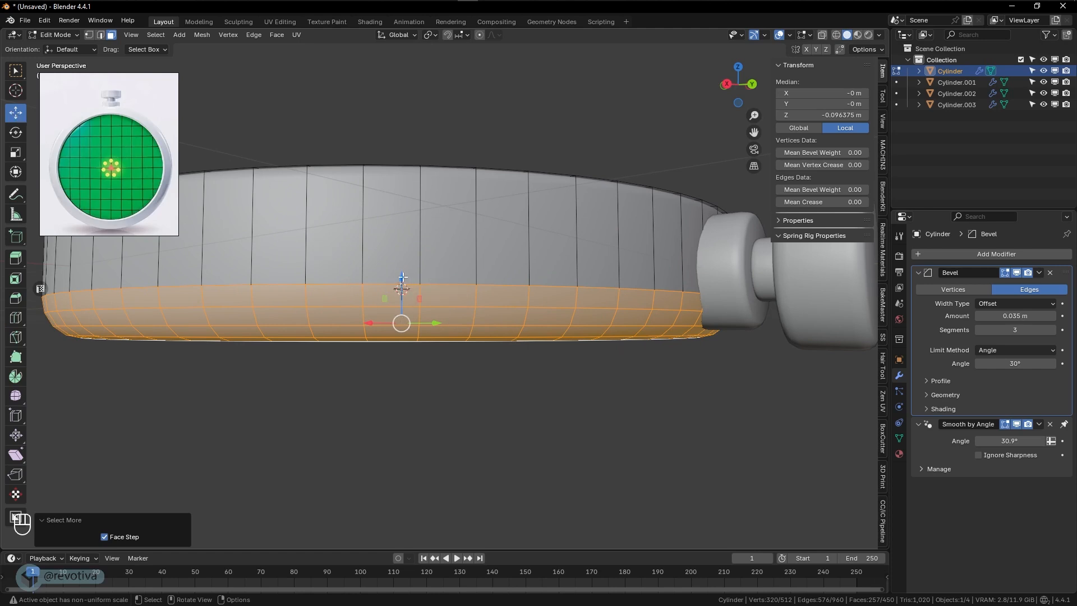
drag(403, 277, 407, 298)
scroll(493, 362, down, 4)
key(Tab)
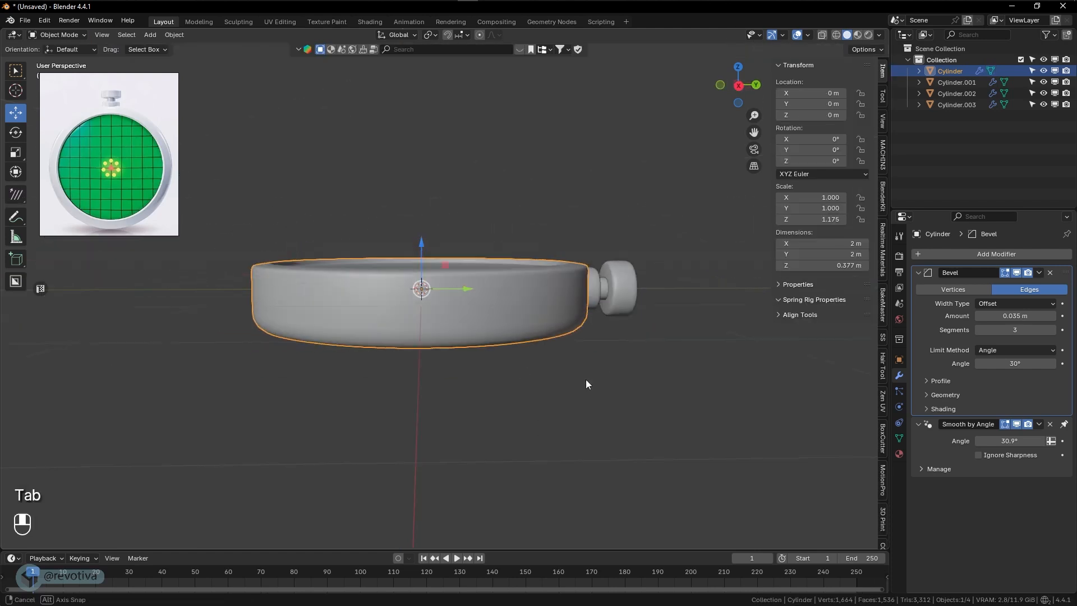
- Add two horizontal loop cuts around the disc's side wall and slide them downward with a factor of about 0.373
middle_drag(586, 380, 555, 368)
scroll(601, 362, up, 1)
scroll(477, 365, up, 1)
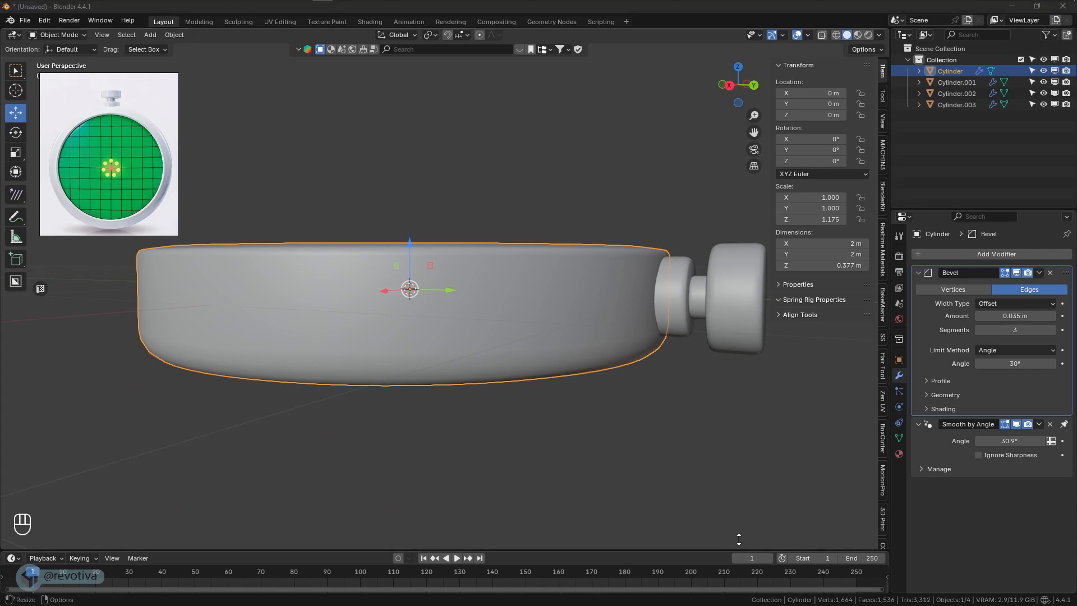
click(469, 328)
middle_drag(470, 327, 479, 328)
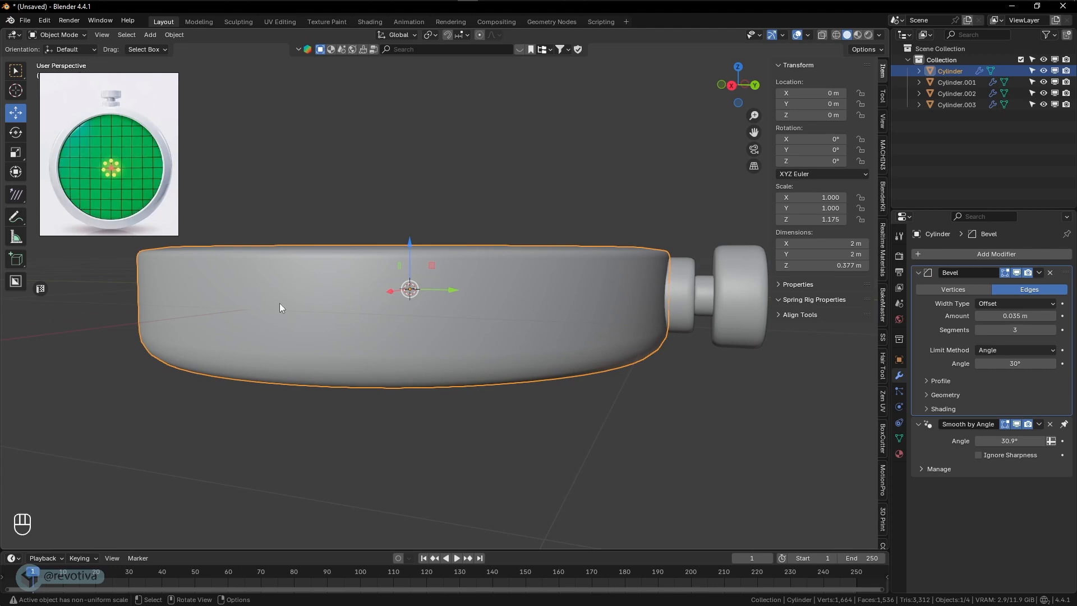
middle_drag(279, 303, 291, 309)
key(Tab)
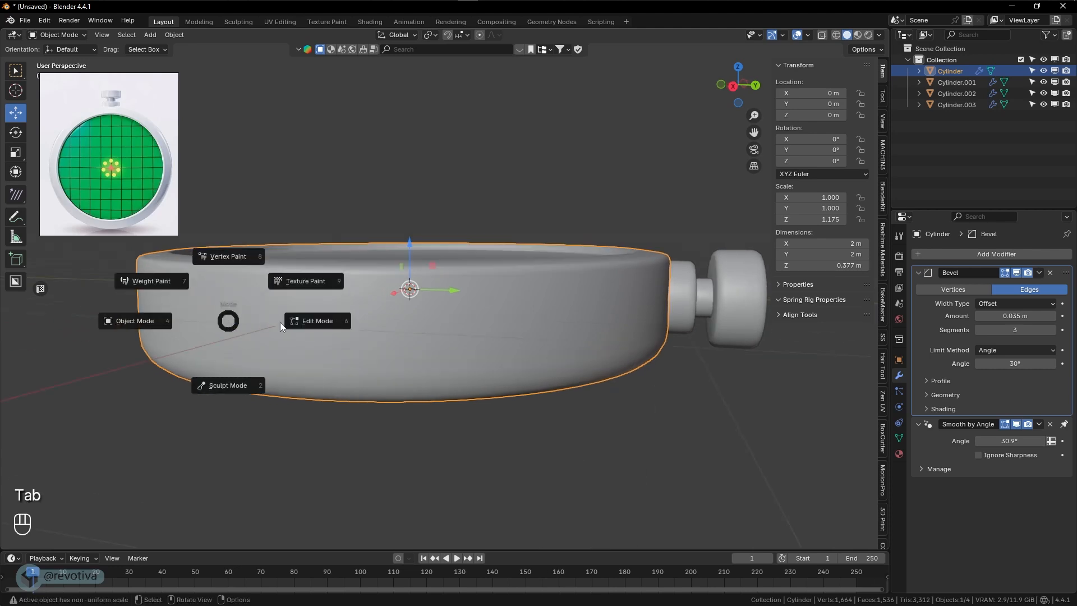
click(328, 325)
click(342, 335)
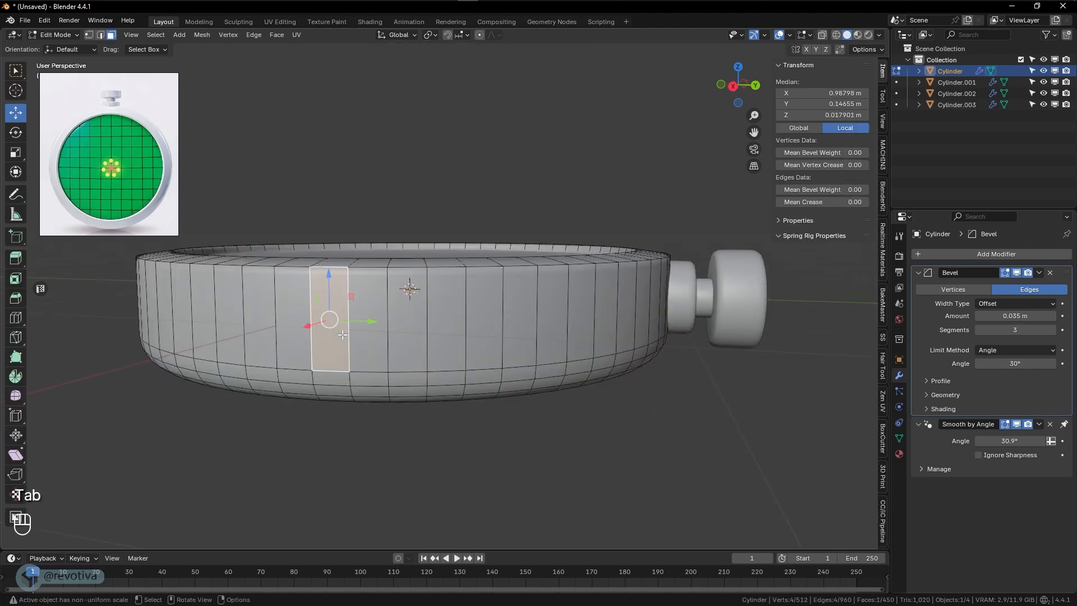
key(ctrl+r)
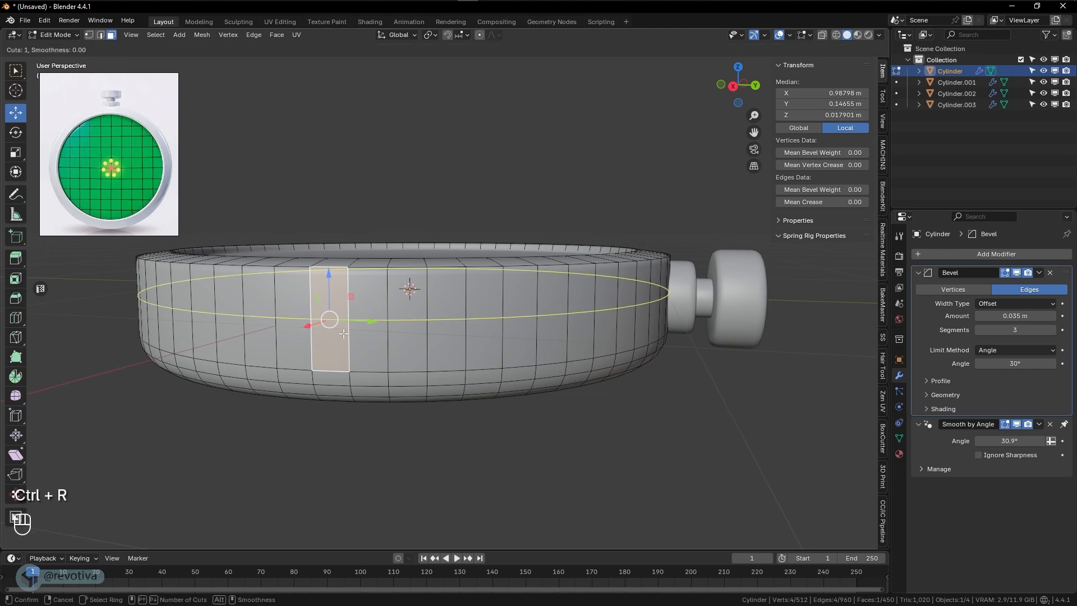
scroll(343, 334, up, 1)
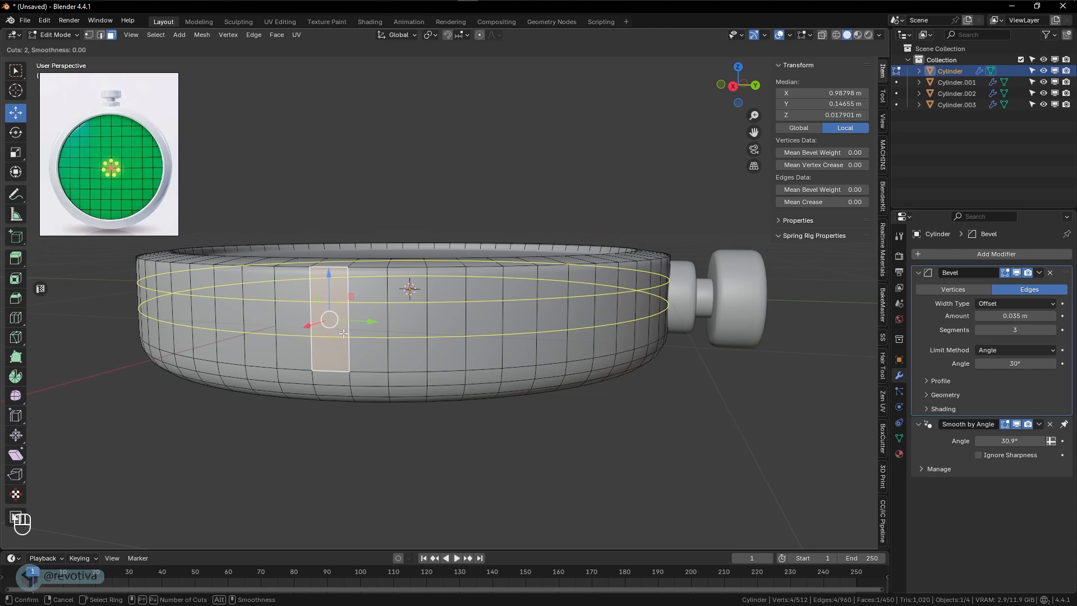
click(344, 334)
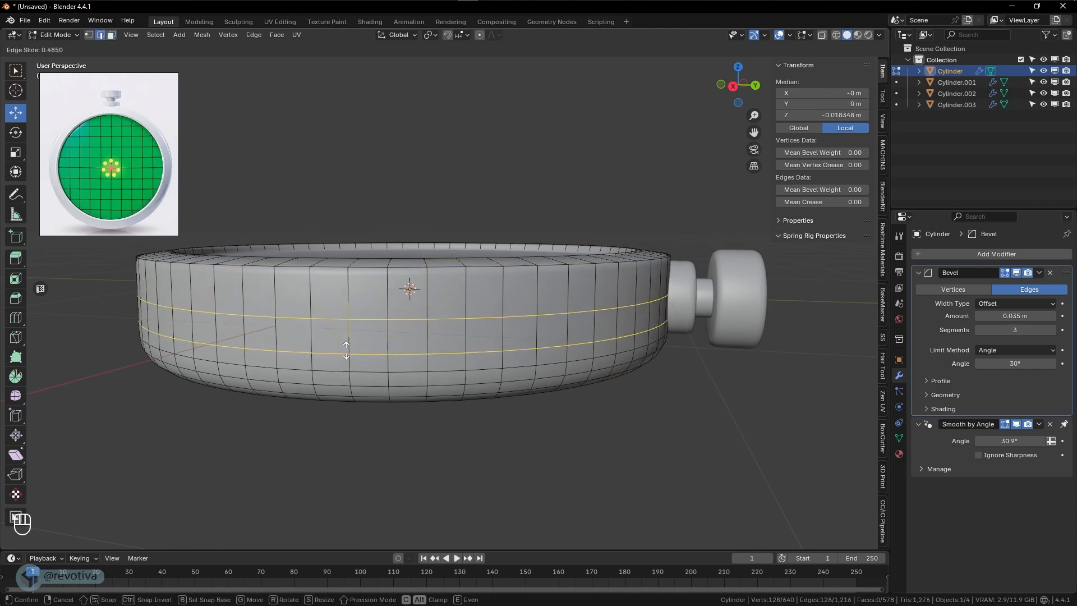
click(347, 346)
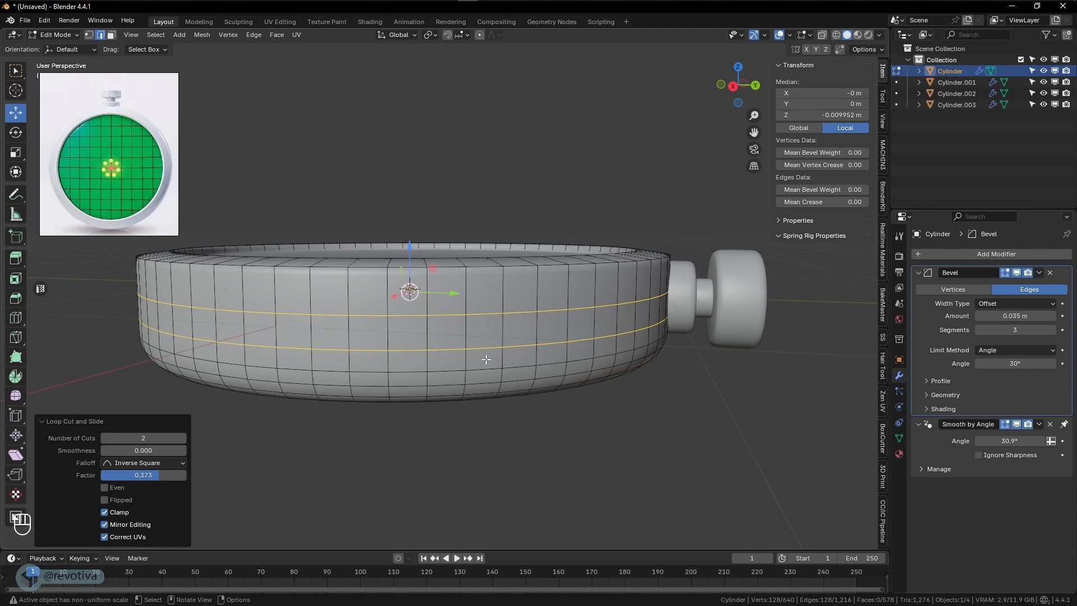
- Scale the two new edge loops along global Z by about 0.236 to bring them close together
key(s)
key(z)
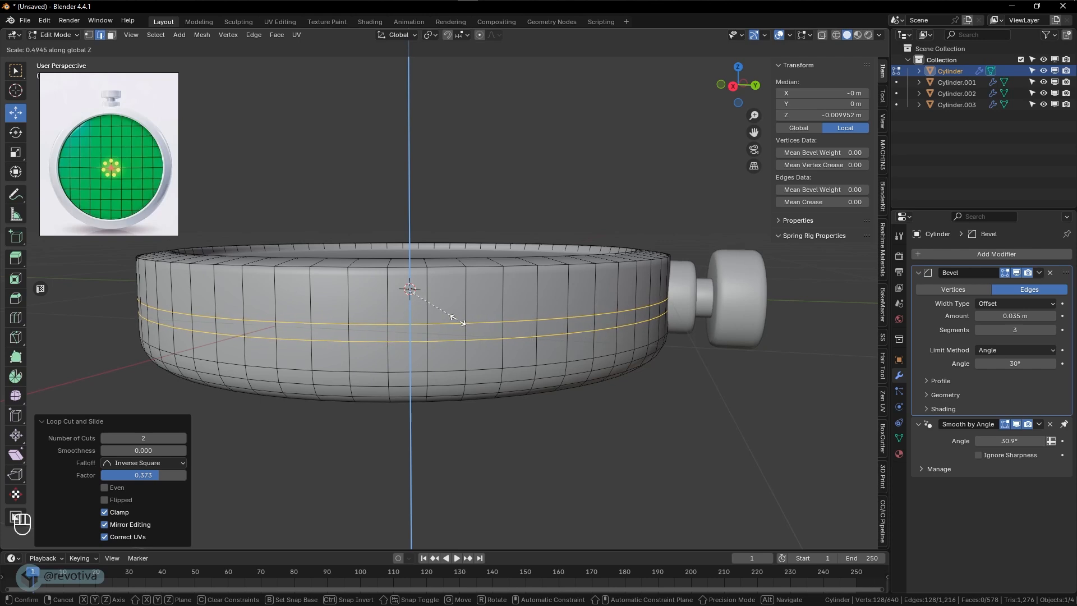
click(431, 301)
- Select the narrow face loop between the two cuts and extrude it inward along its normals by about 0.023 m
click(112, 35)
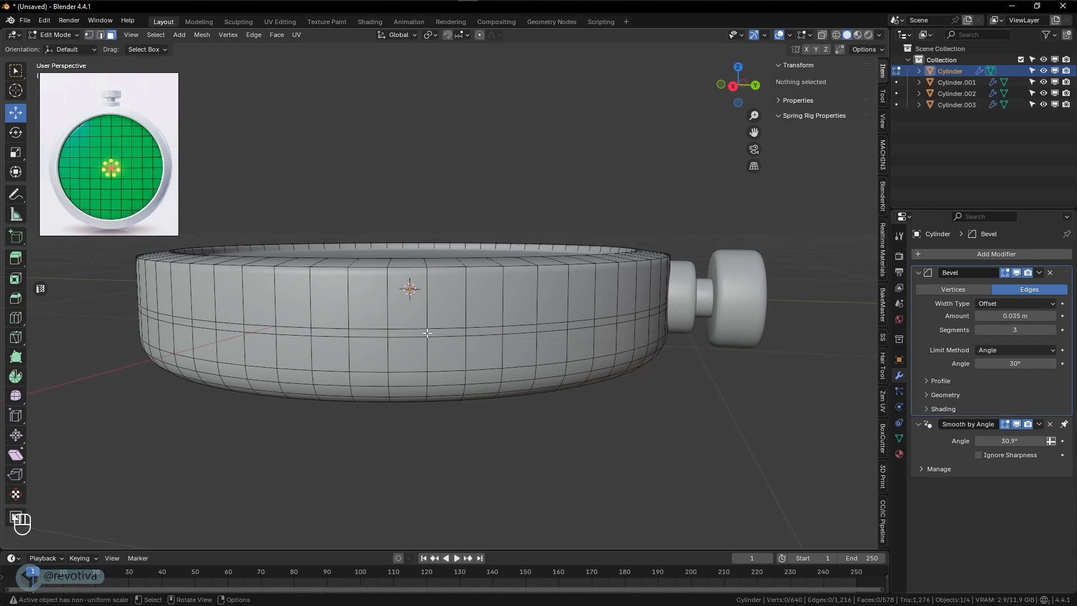
key(alt)
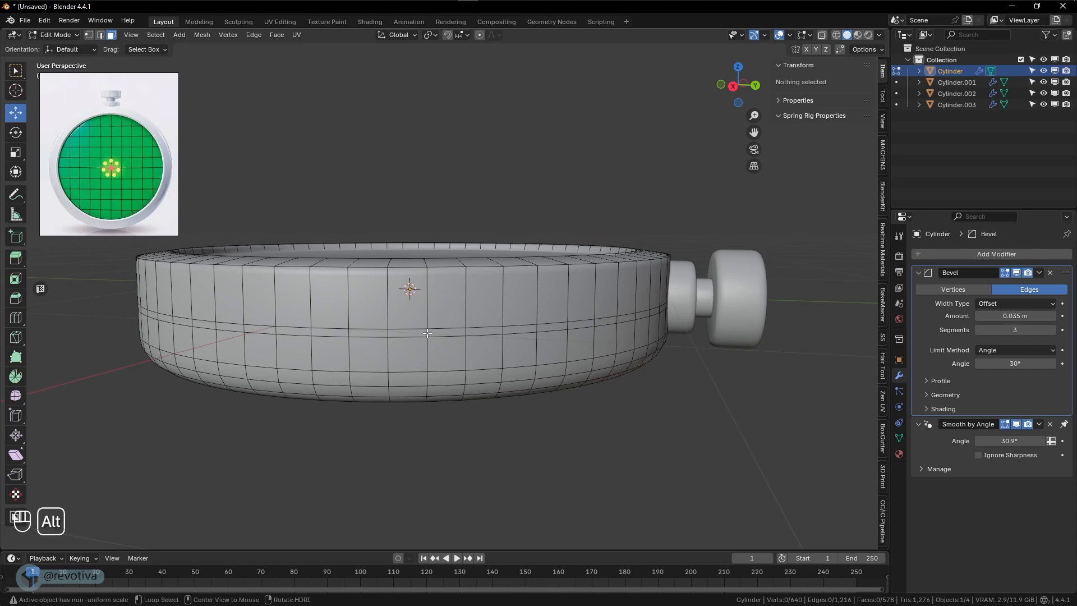
alt+click(427, 334)
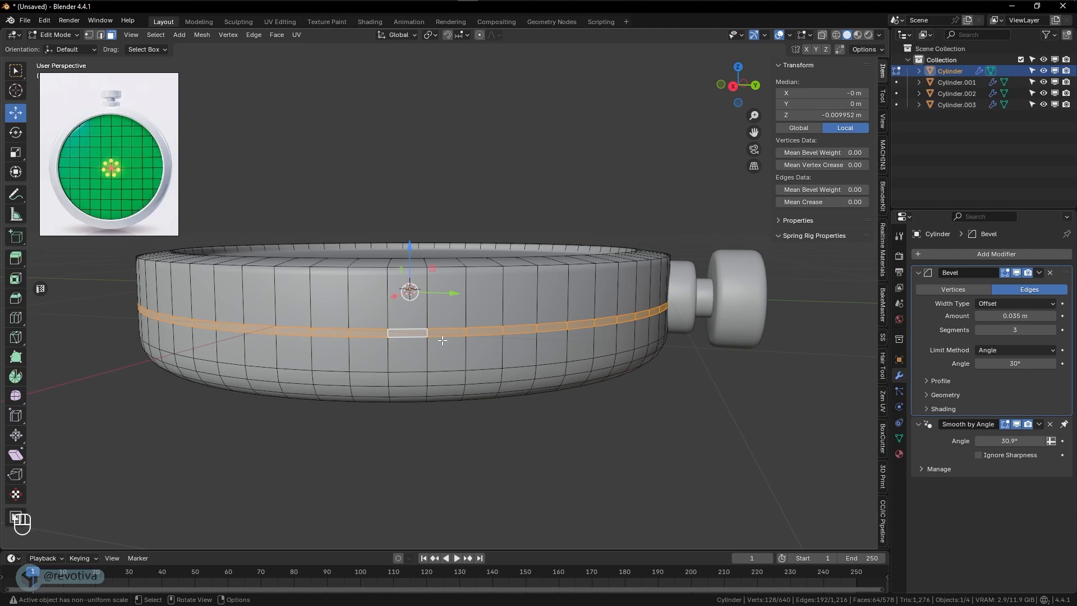
key(alt+e)
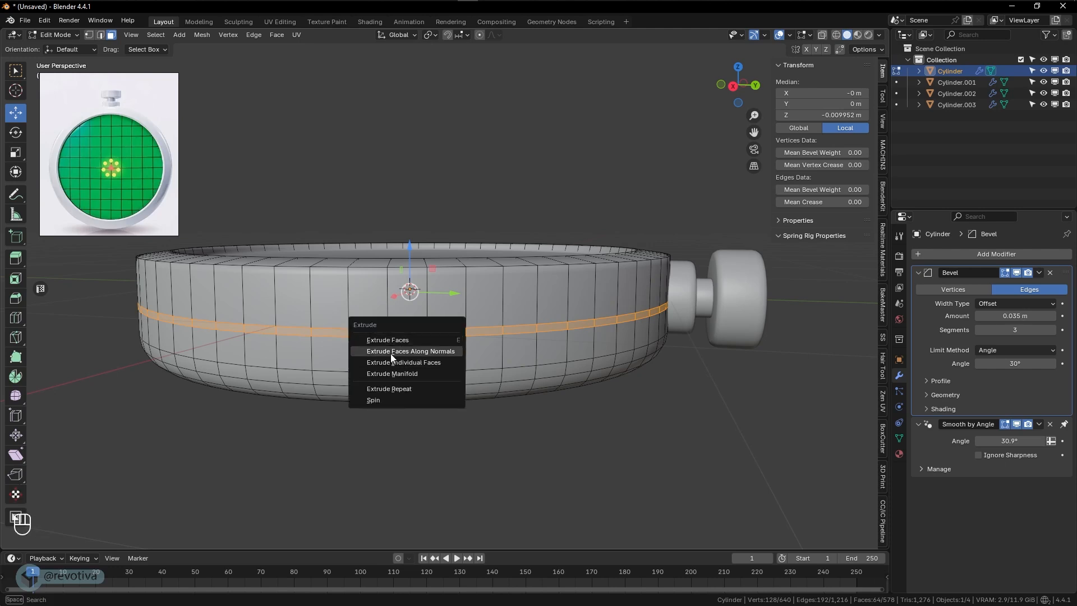
click(435, 352)
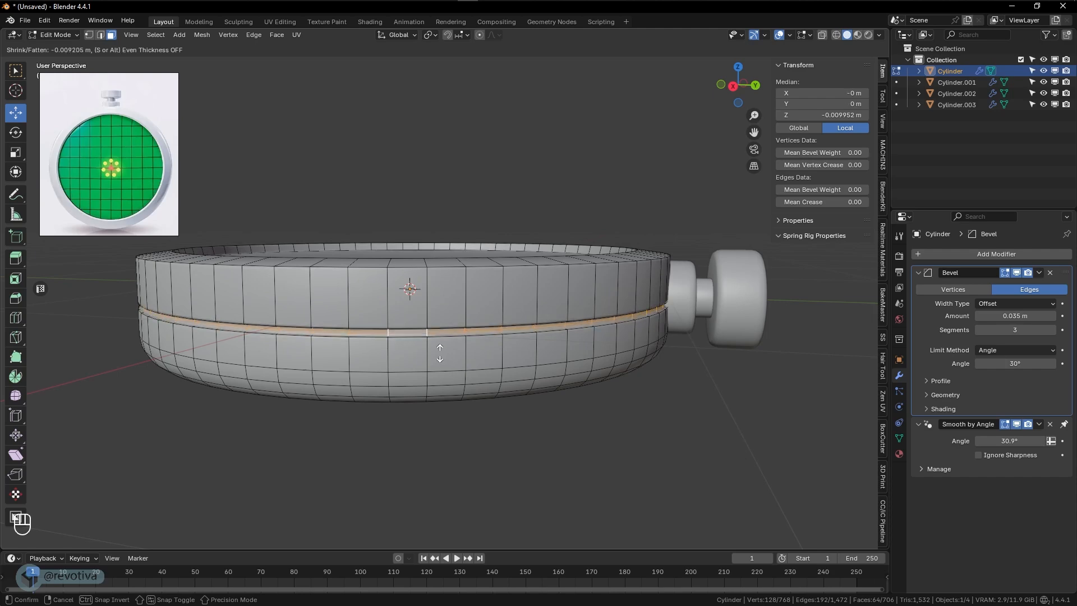
click(441, 354)
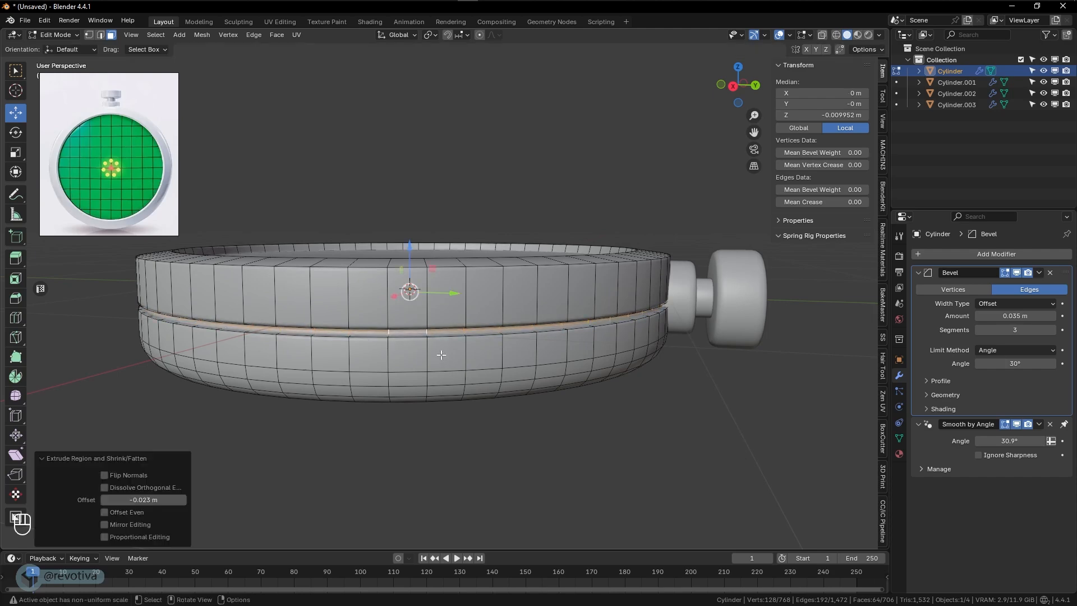
- Grow the selection to the whole side groove, scale it along global Z by about 0.374, and return to Object Mode
middle_drag(441, 354, 568, 393)
scroll(433, 320, up, 5)
middle_drag(479, 335, 491, 339)
shift+middle_drag(631, 339, 596, 321)
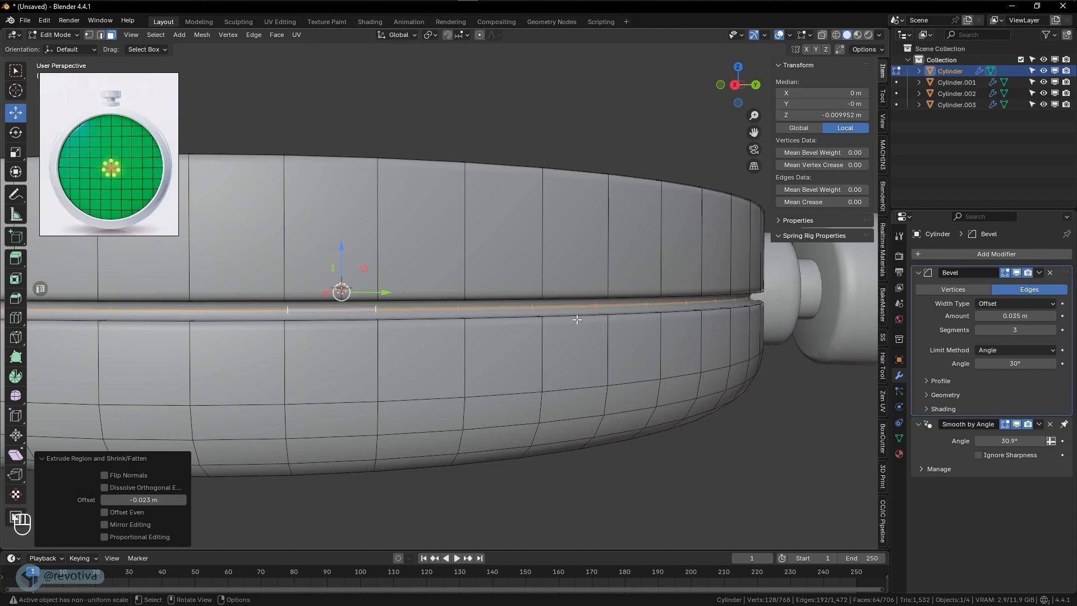
key(ctrl+KP_Add)
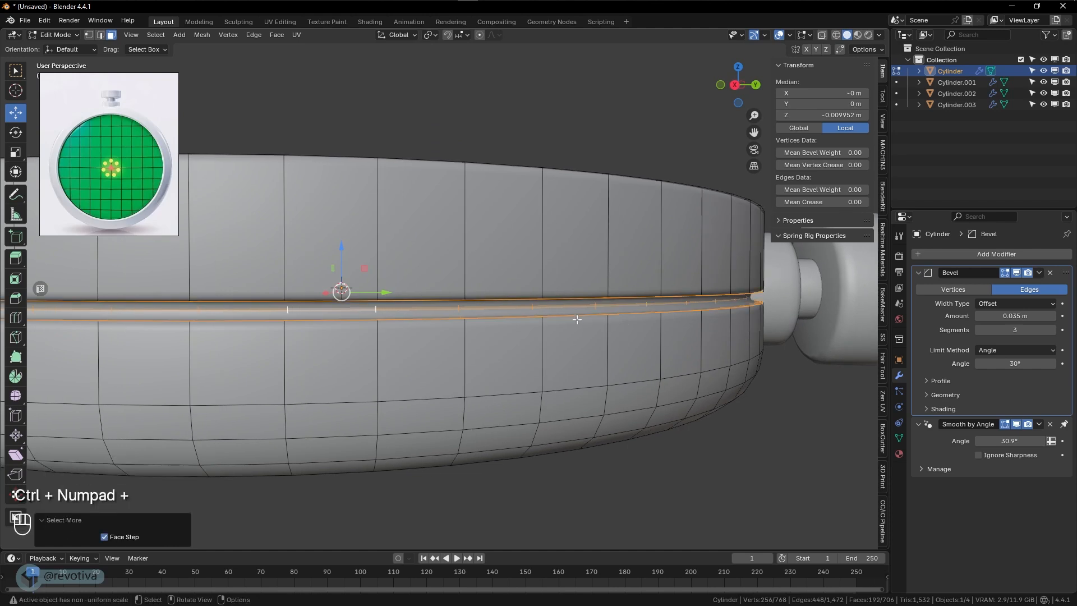
middle_drag(648, 293, 683, 299)
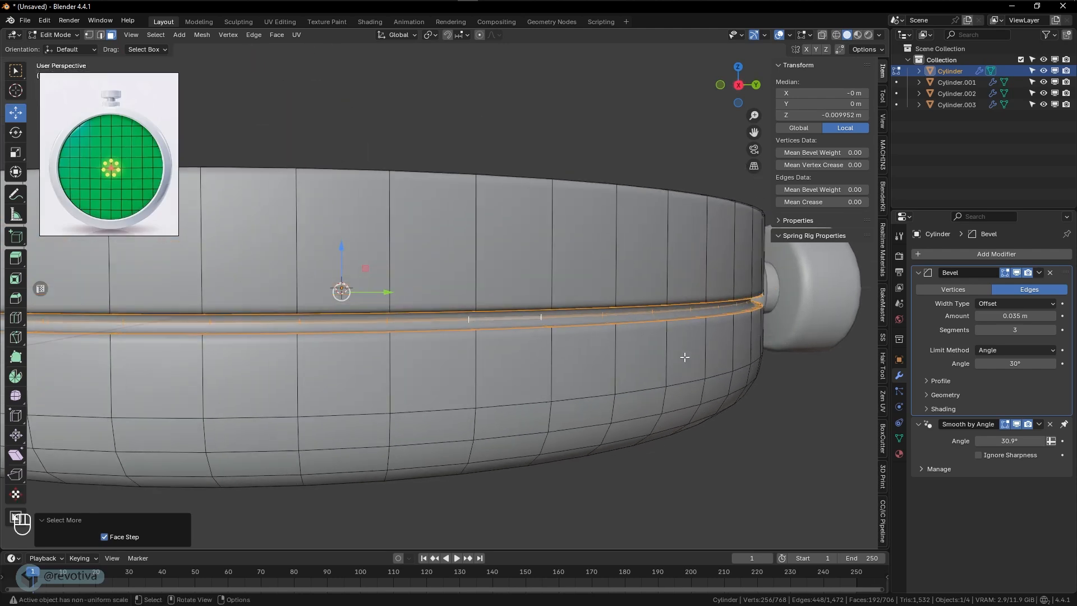
key(s)
key(z)
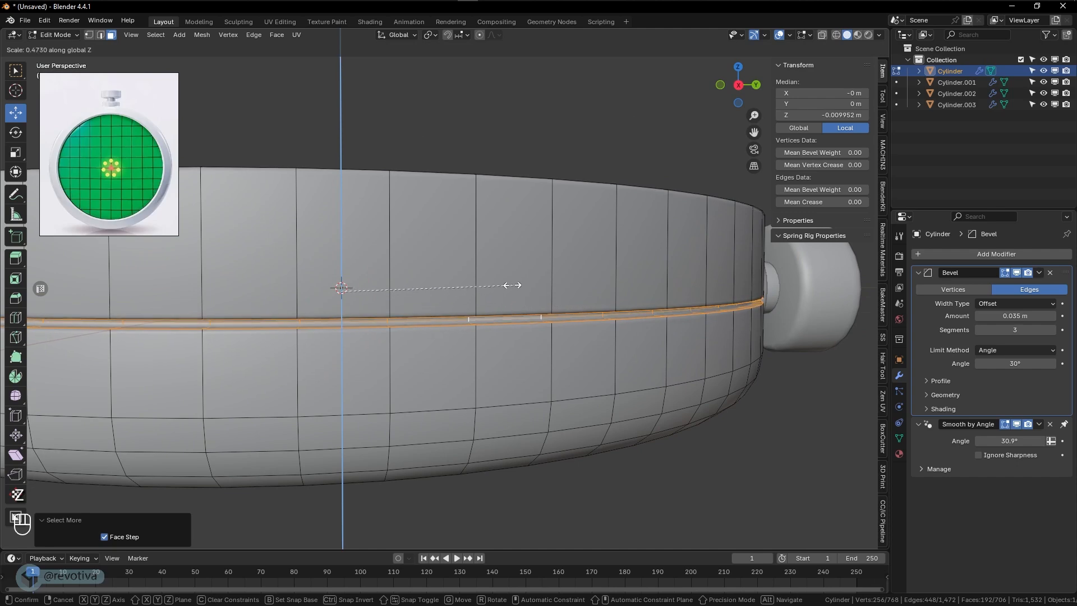
click(477, 277)
middle_drag(528, 313, 657, 361)
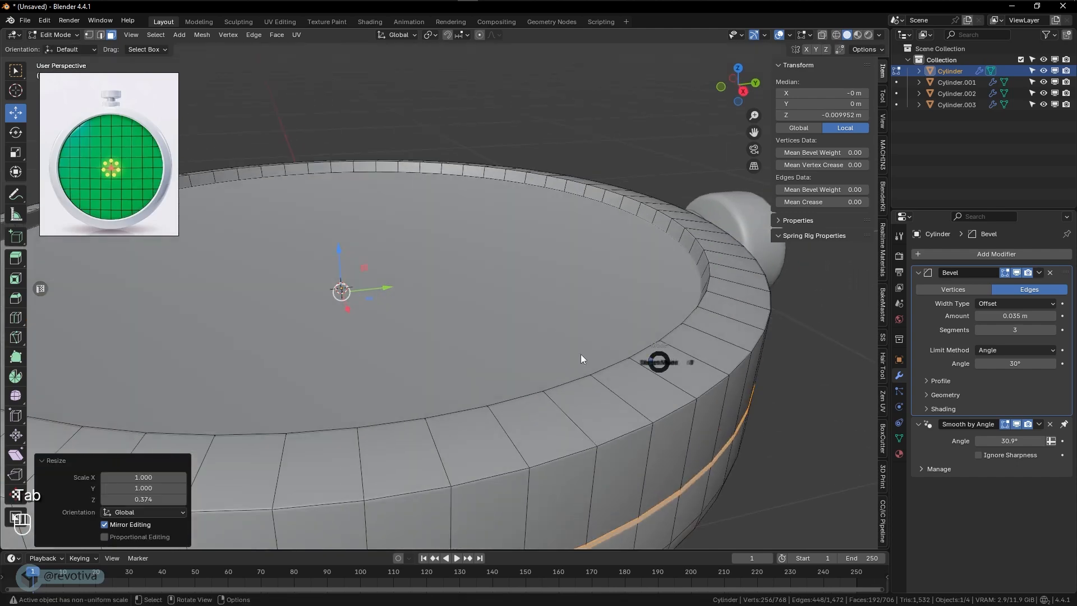
key(Tab)
scroll(698, 397, down, 6)
middle_drag(482, 392, 470, 303)
- Duplicate the disc's recessed screen face in place and separate the copy into its own object
click(429, 267)
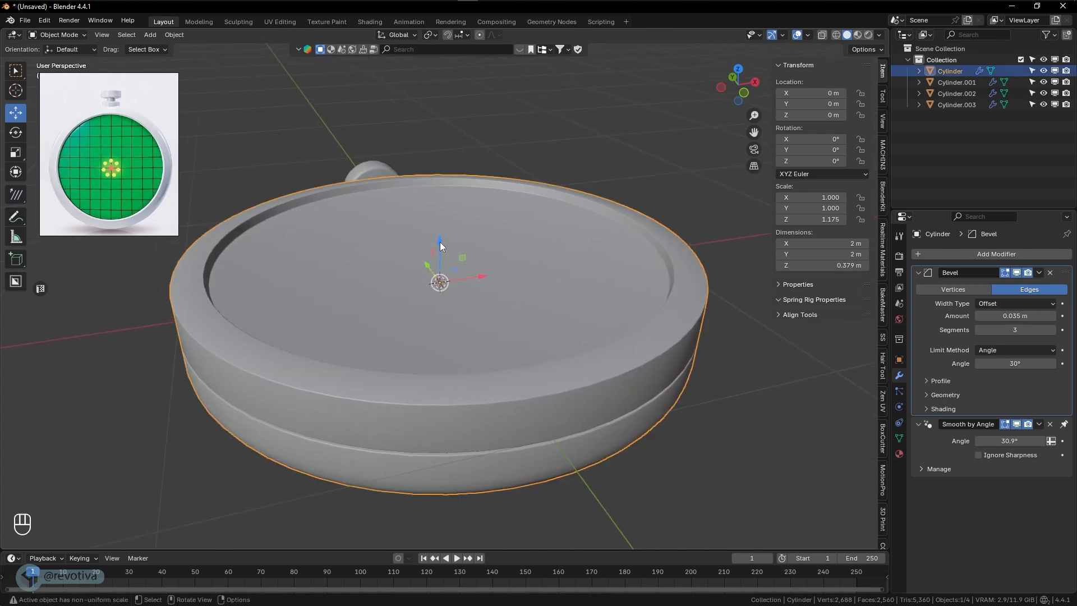
middle_drag(440, 241, 420, 288)
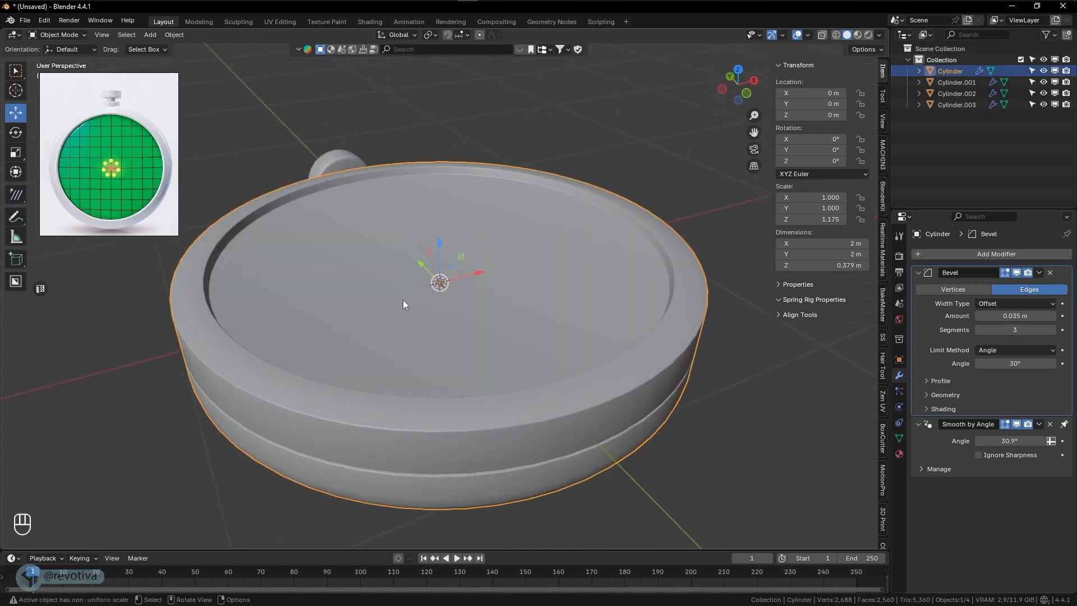
key(Tab)
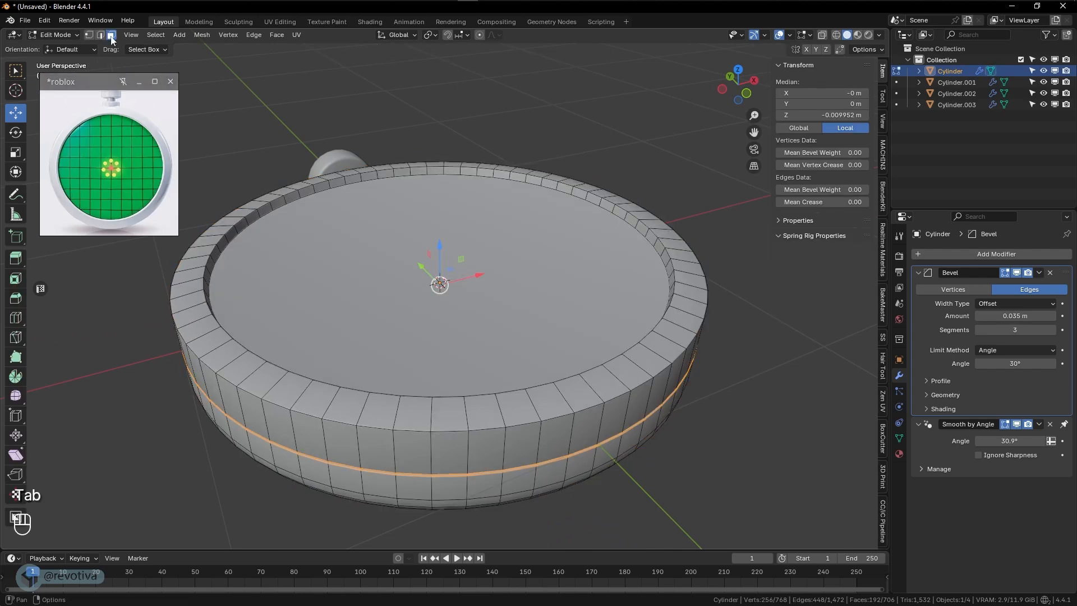
click(374, 256)
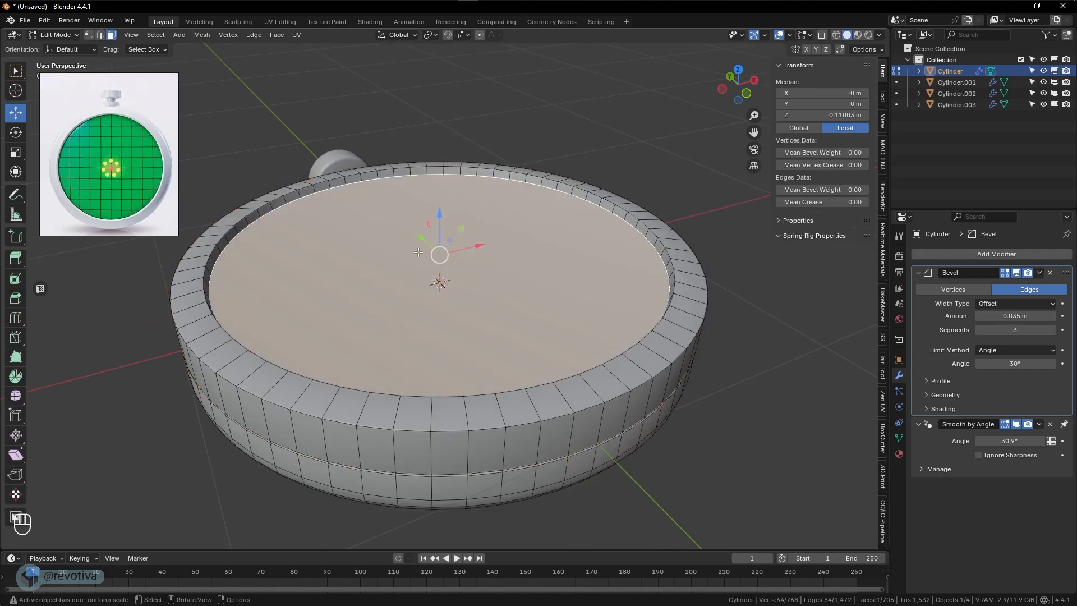
middle_drag(418, 253, 418, 257)
shift+middle_drag(516, 270, 529, 295)
scroll(529, 295, up, 2)
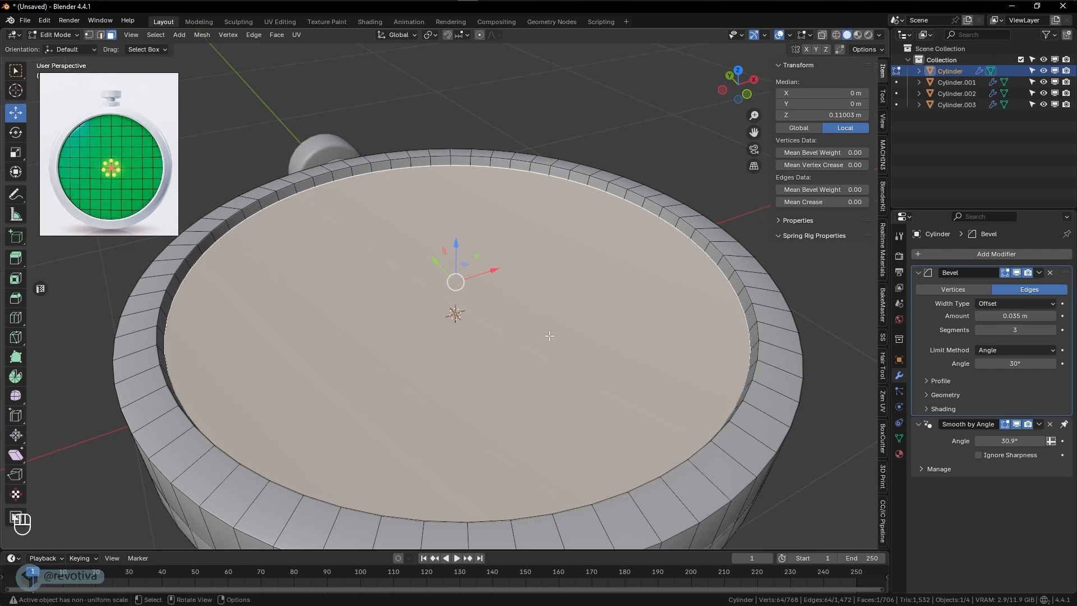
middle_drag(551, 336, 620, 347)
scroll(623, 348, down, 2)
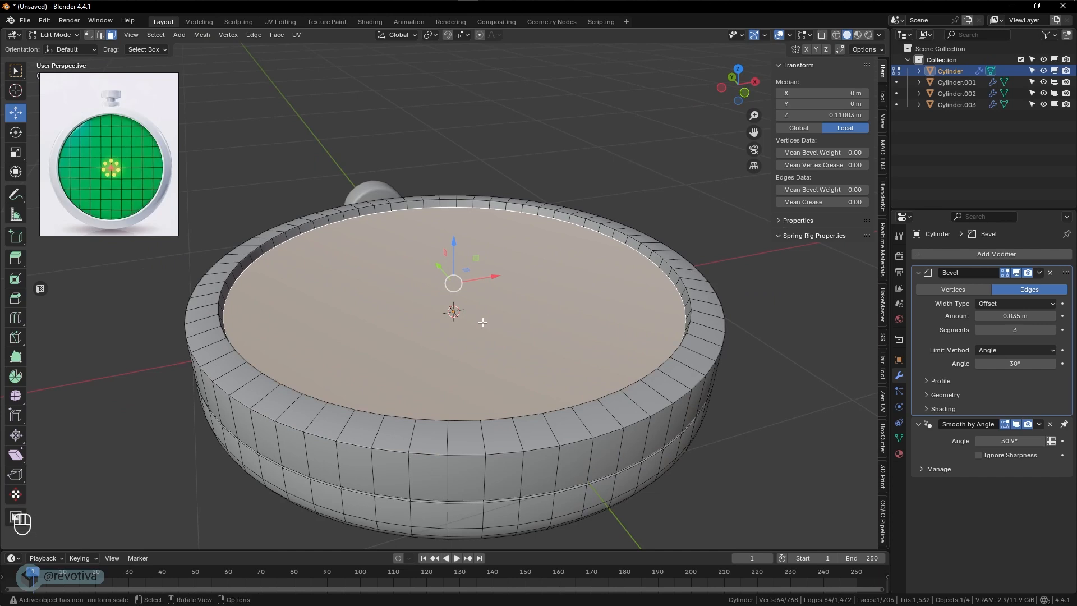
key(shift+d)
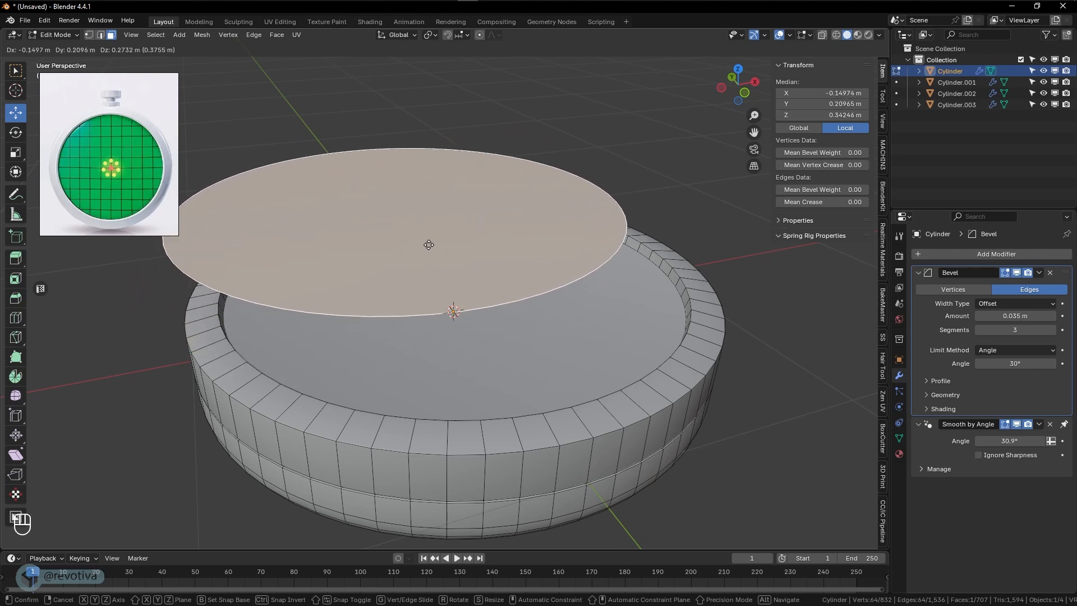
right_click(473, 224)
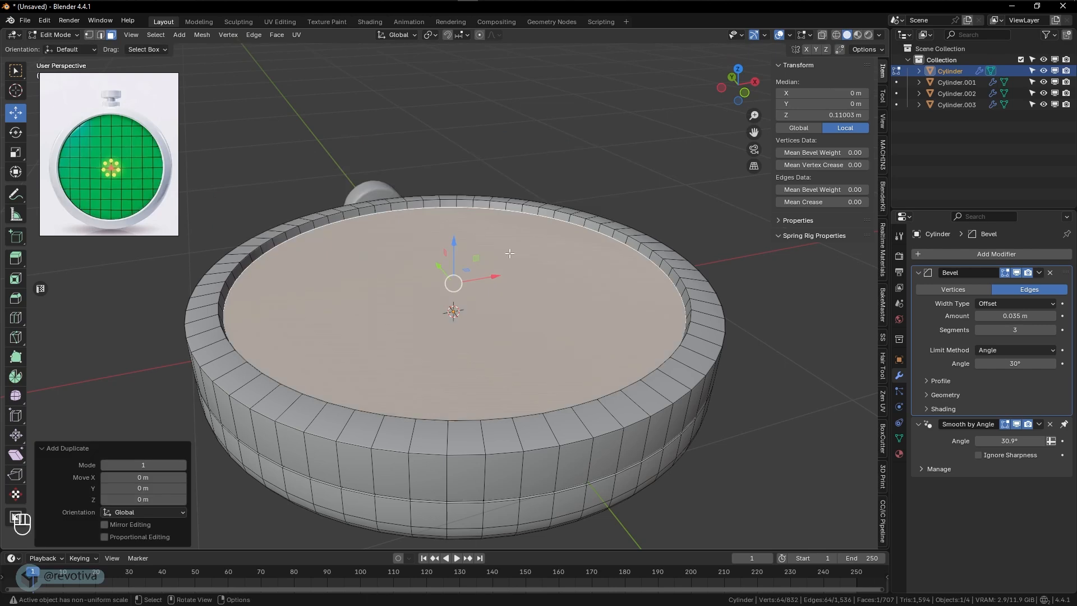
key(p)
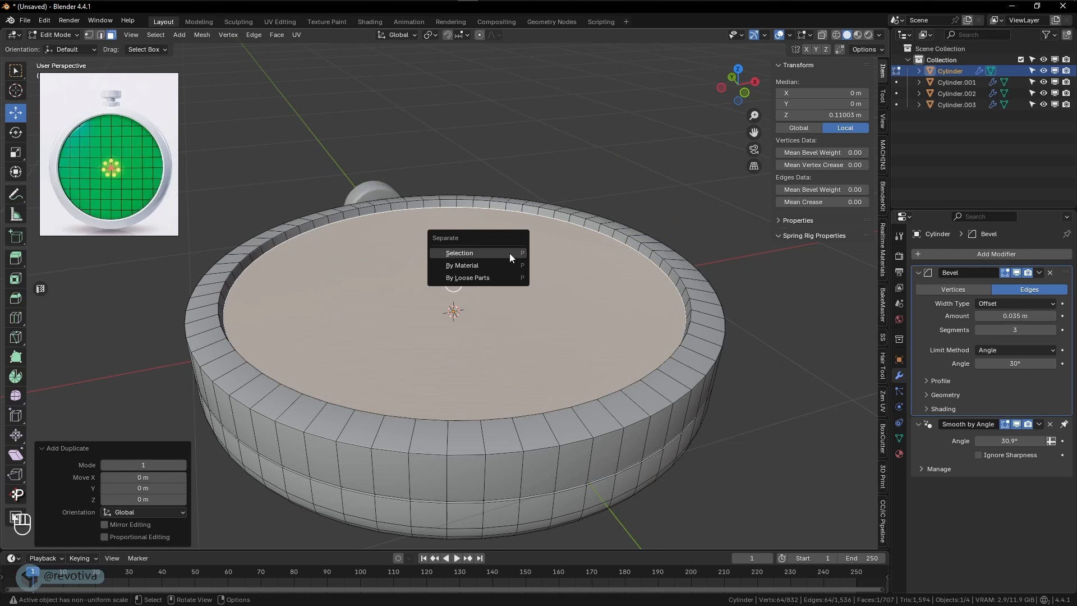
click(468, 256)
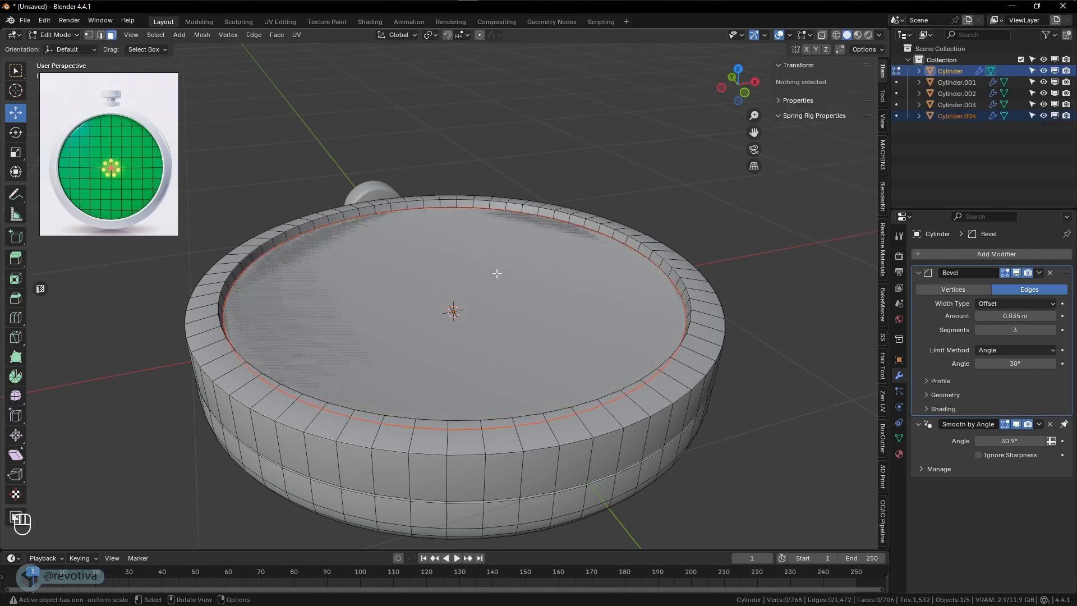
- Return to Object Mode, select only the separated screen disc, and remove its Bevel modifier
key(Tab)
click(410, 274)
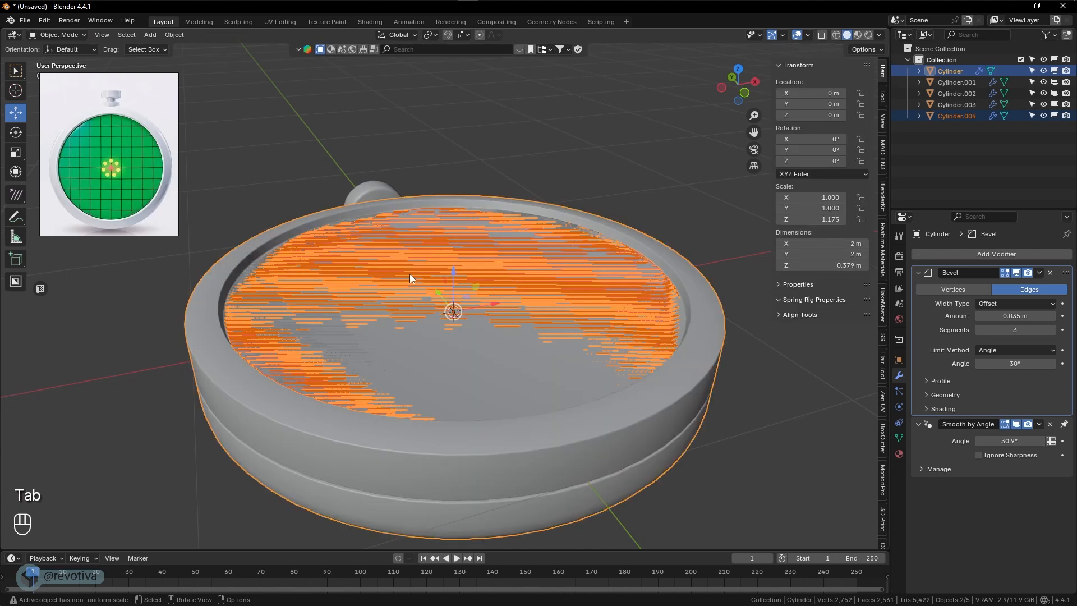
click(365, 254)
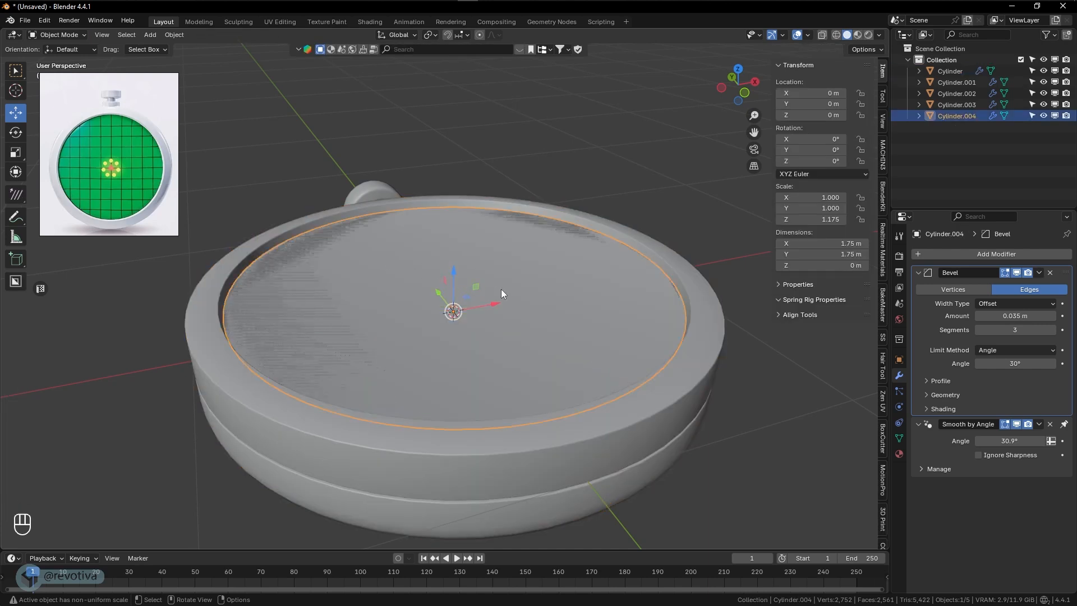
key(g)
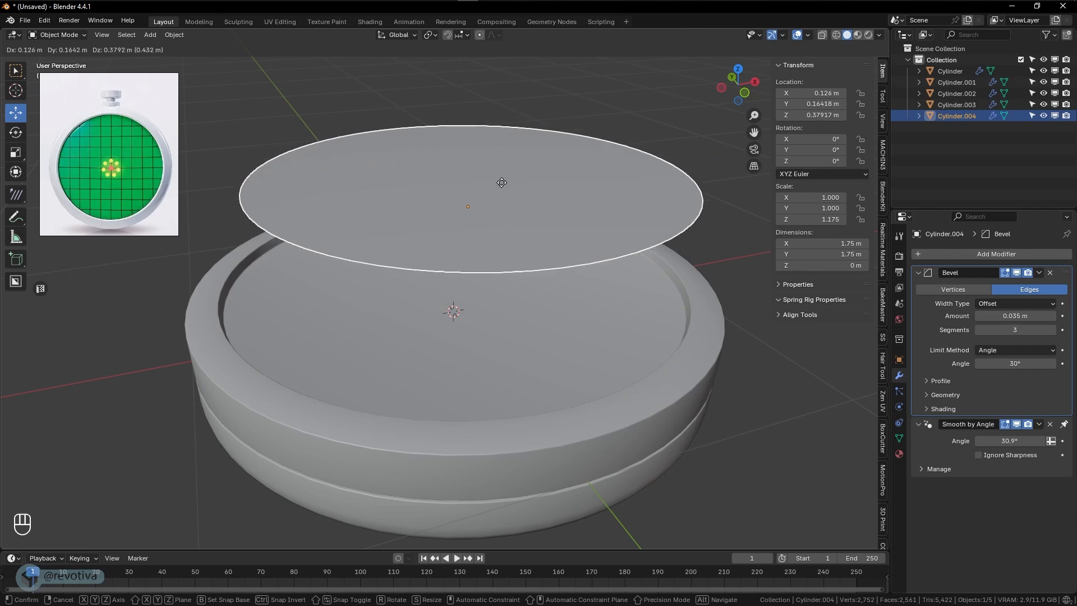
key(Escape)
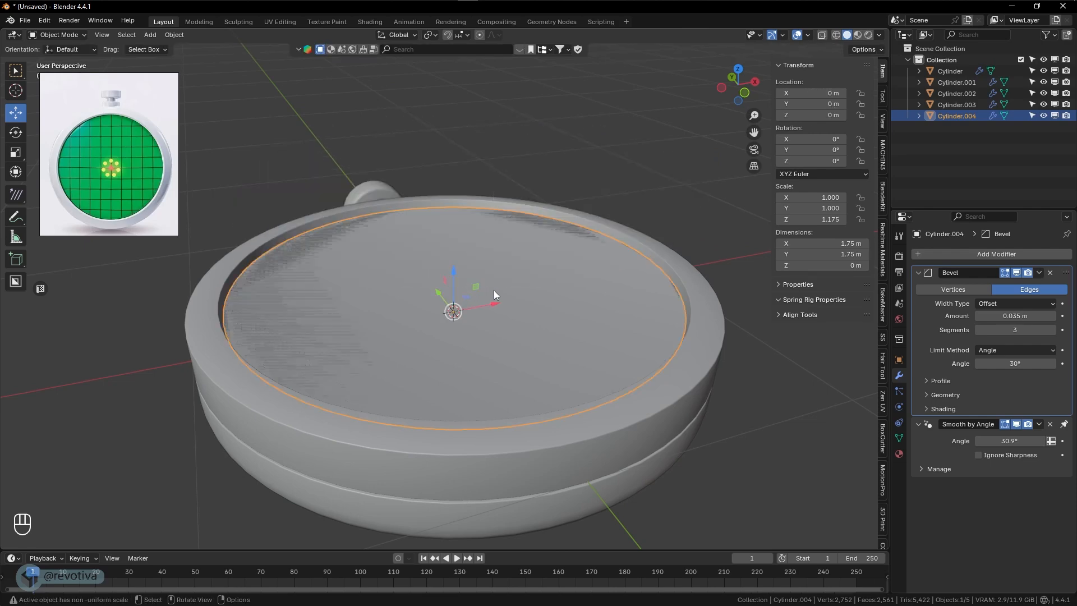
scroll(537, 299, up, 4)
shift+middle_drag(536, 319, 572, 275)
shift+middle_drag(572, 282, 547, 301)
scroll(553, 306, up, 1)
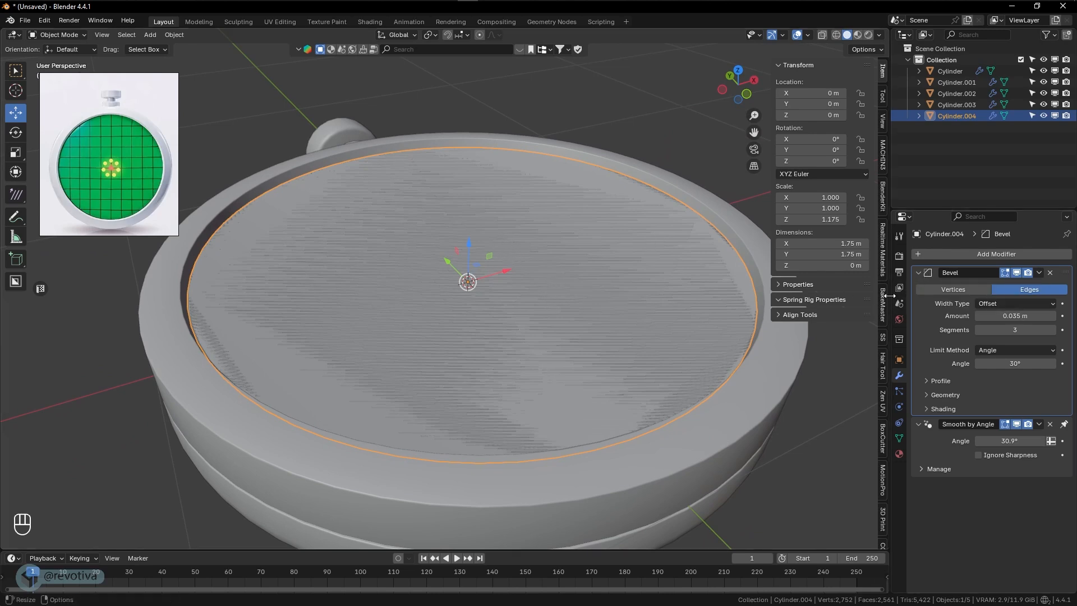
click(1050, 273)
- Examine the gridded screen in the reference image and compare it with the separated disc in the model
mouse_move(555, 290)
middle_down()
mouse_move(506, 301)
mouse_move(412, 291)
mouse_move(433, 286)
middle_up()
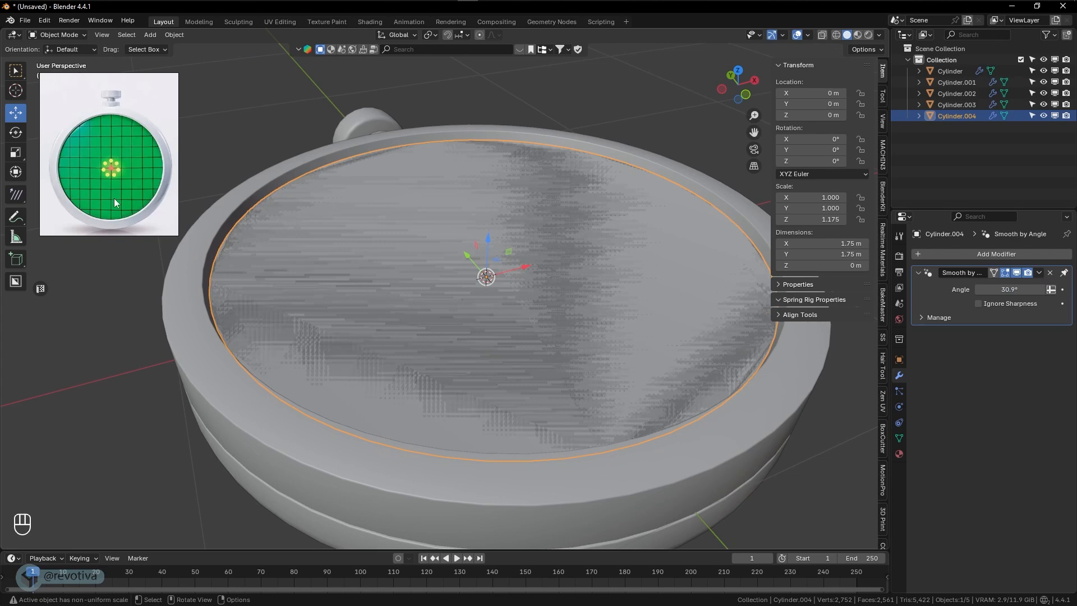
scroll(117, 196, up, 2)
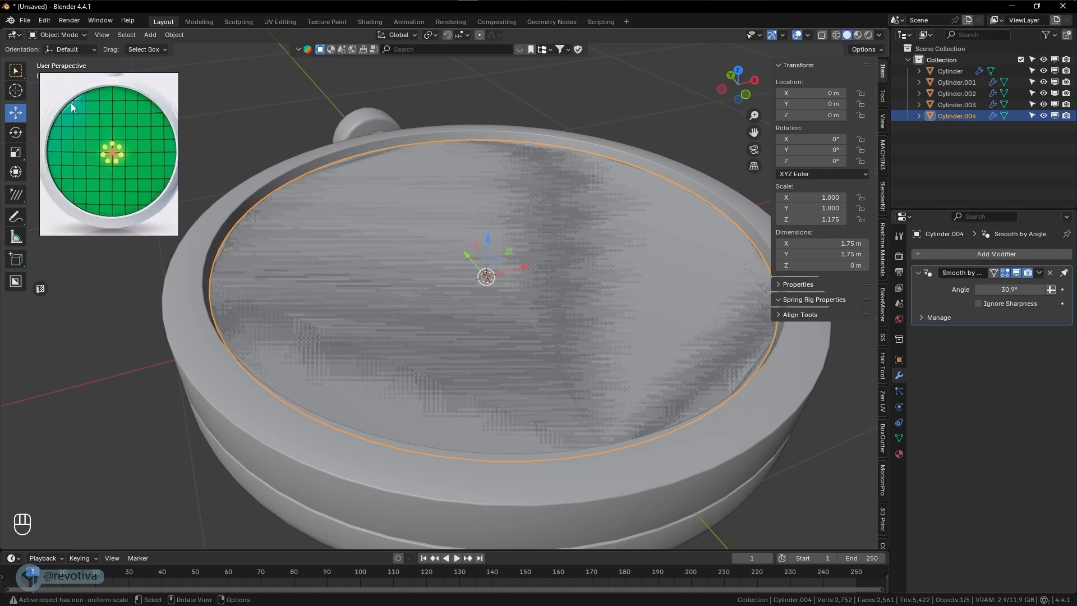
mouse_move(487, 287)
middle_down()
mouse_move(515, 288)
mouse_move(503, 284)
middle_up()
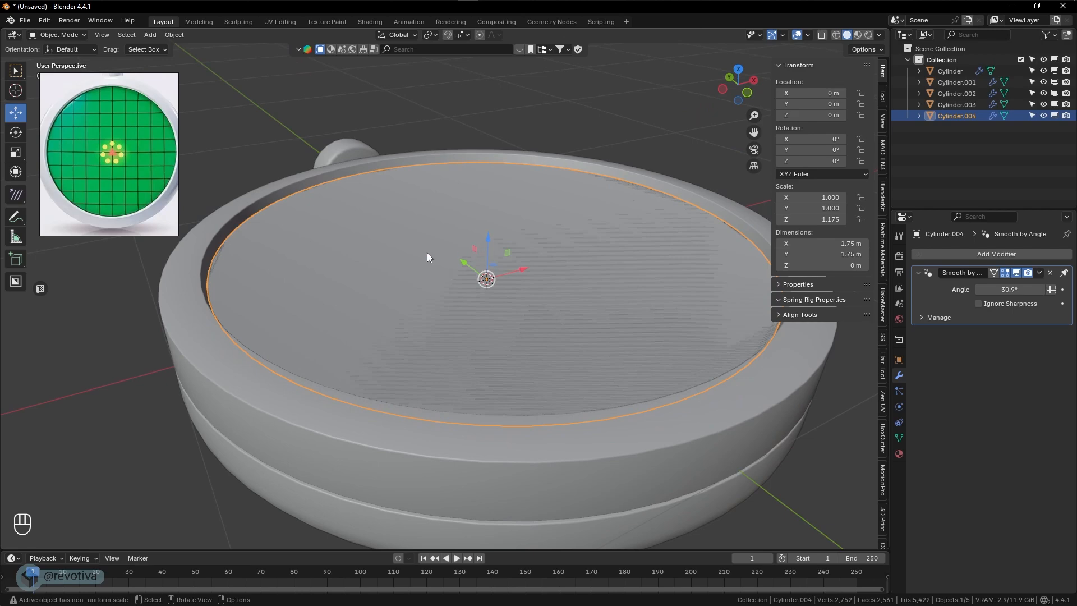
mouse_move(428, 257)
middle_down()
mouse_move(440, 247)
mouse_move(434, 267)
middle_up()
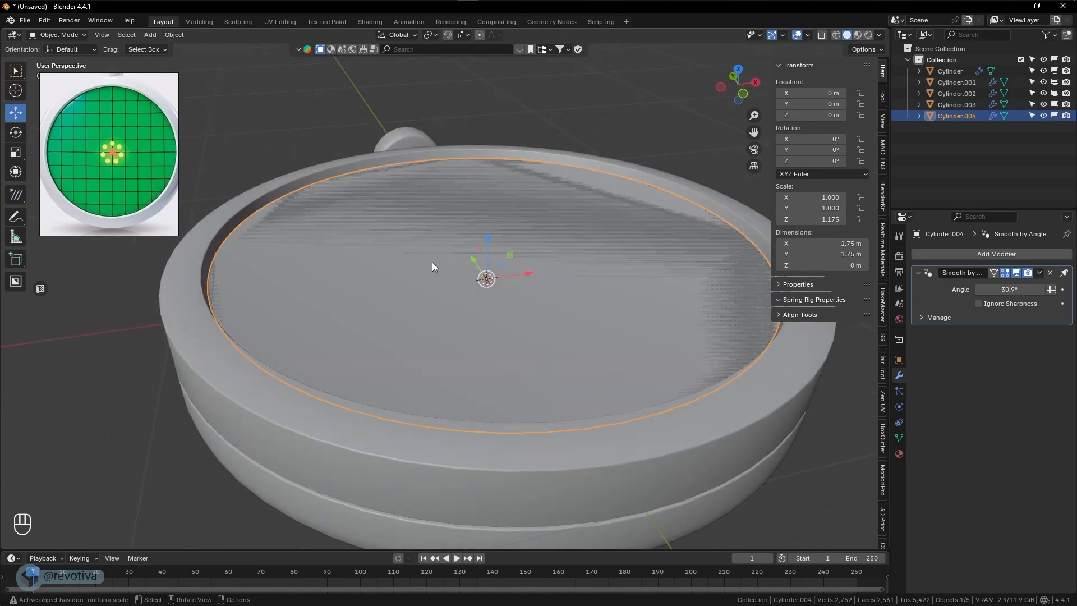
scroll(432, 262, down, 1)
scroll(446, 263, up, 1)
scroll(448, 266, down, 1)
shift+middle_drag(447, 266, 429, 274)
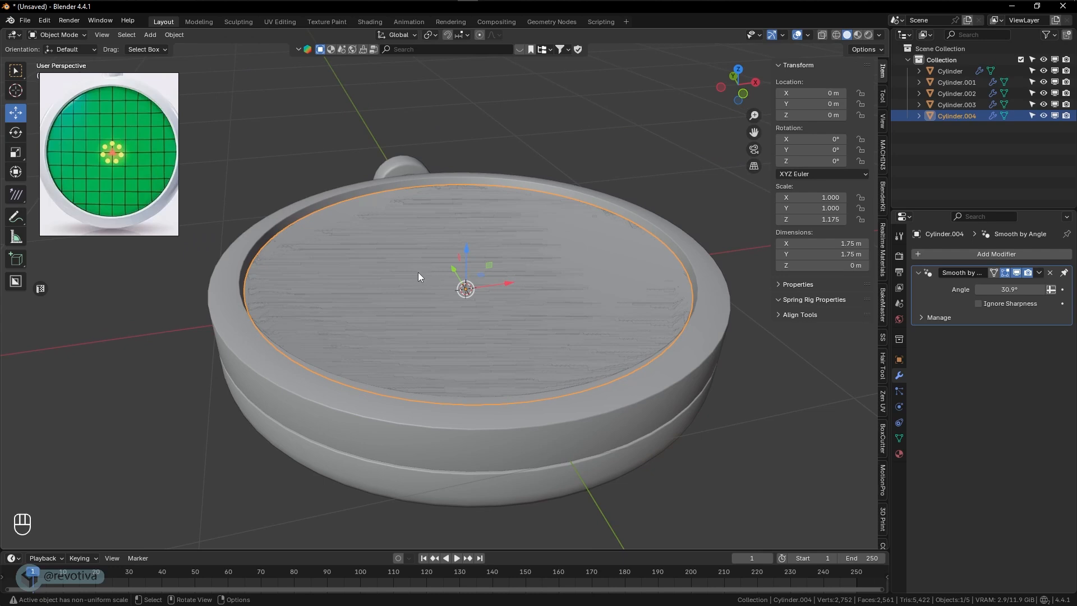
scroll(416, 275, up, 2)
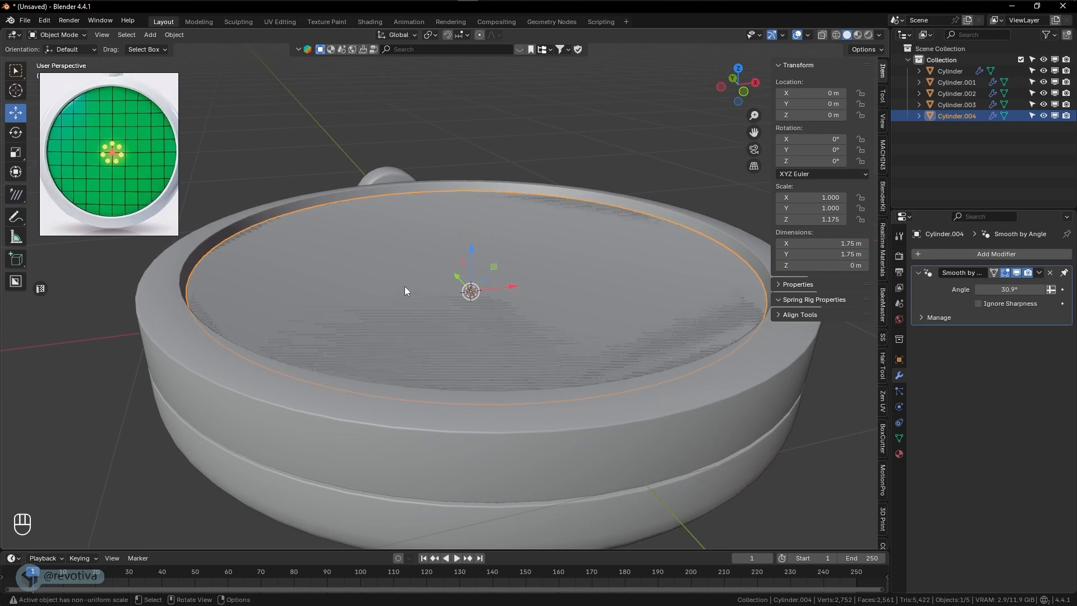
middle_drag(406, 290, 440, 303)
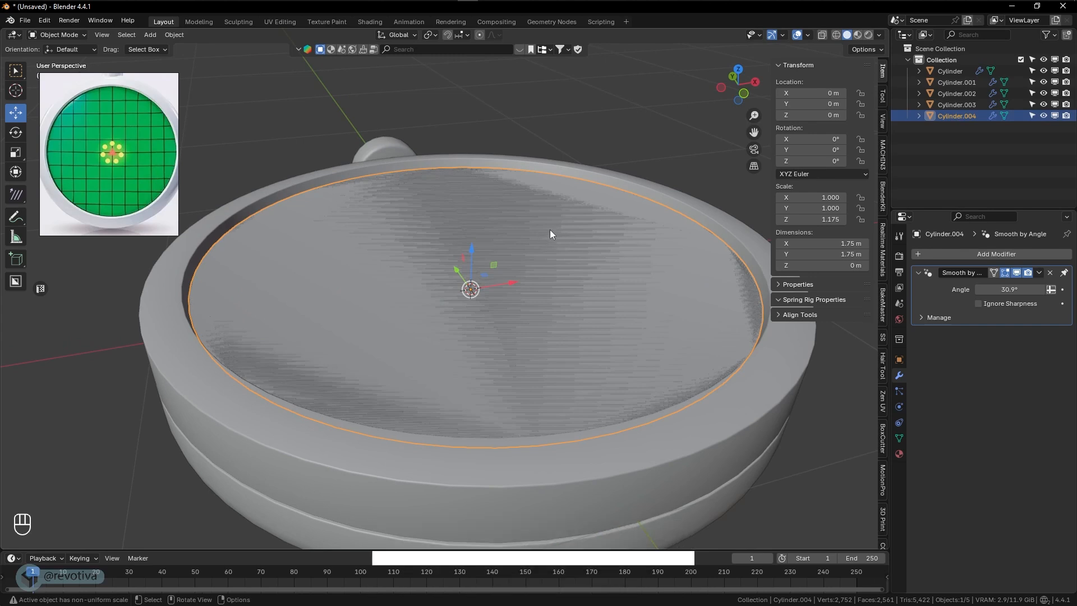
- Rename the separated screen disc object to "glass"
double_click(955, 115)
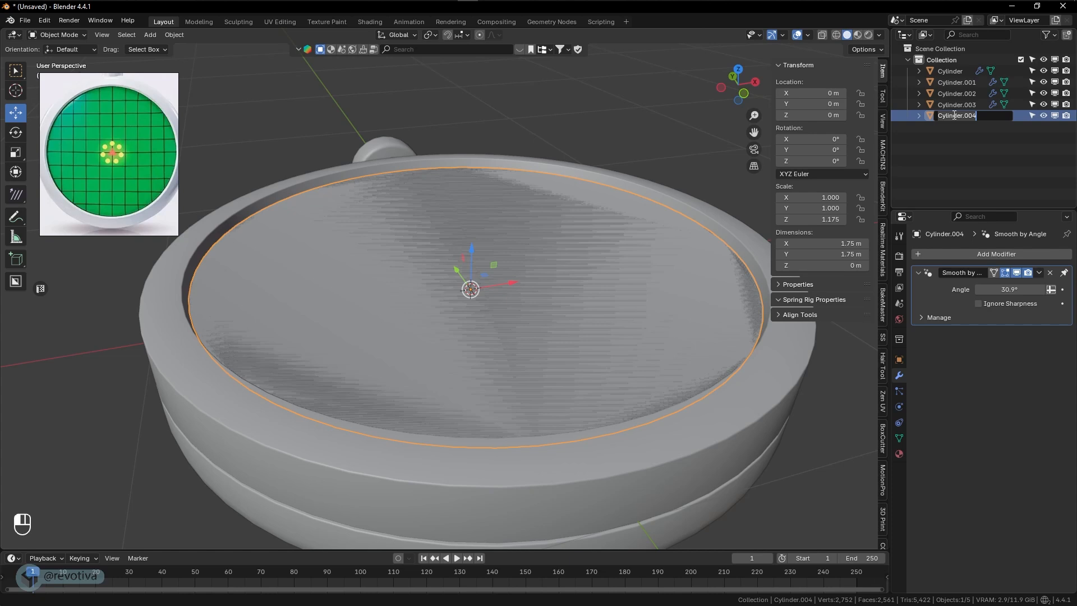
text(glas)
text(s)
key(Return)
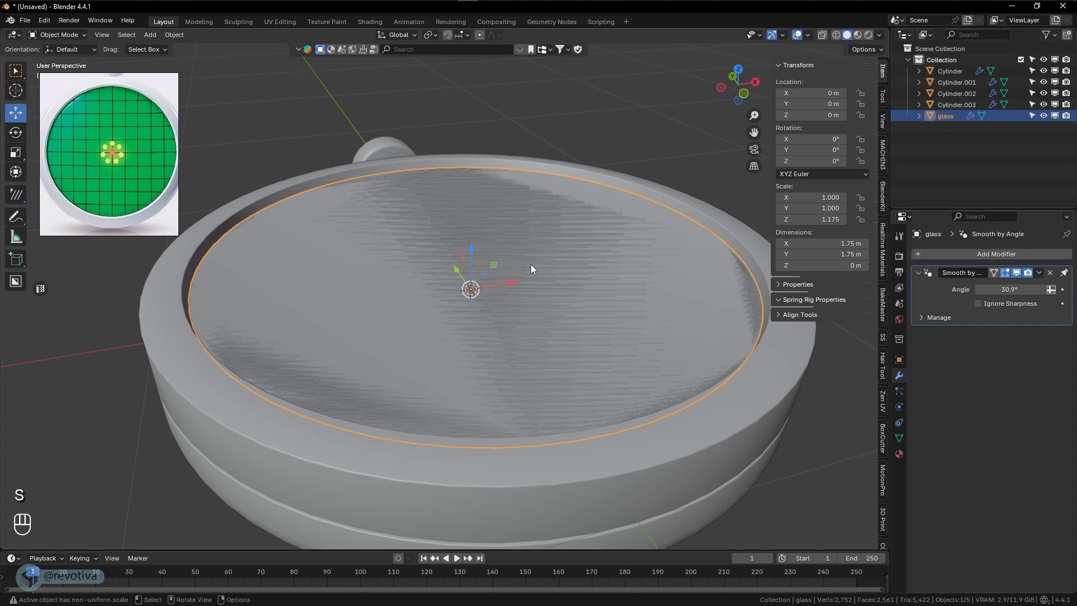
- Inset the glass disc's face in Edit Mode by about 0.844 m, leaving a tiny face at the centre
scroll(480, 254, down, 4)
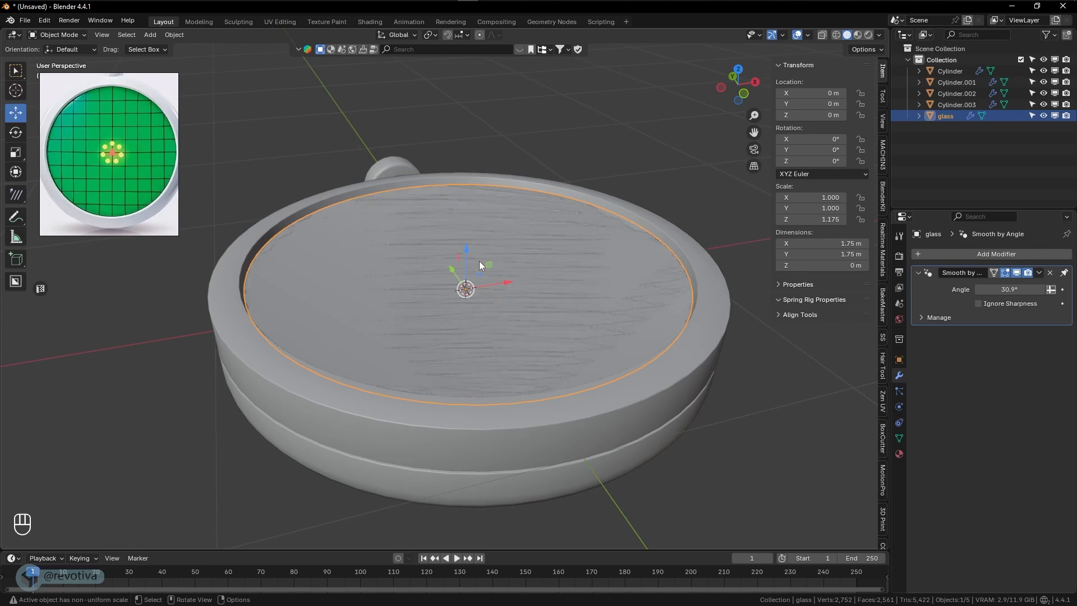
scroll(480, 262, up, 2)
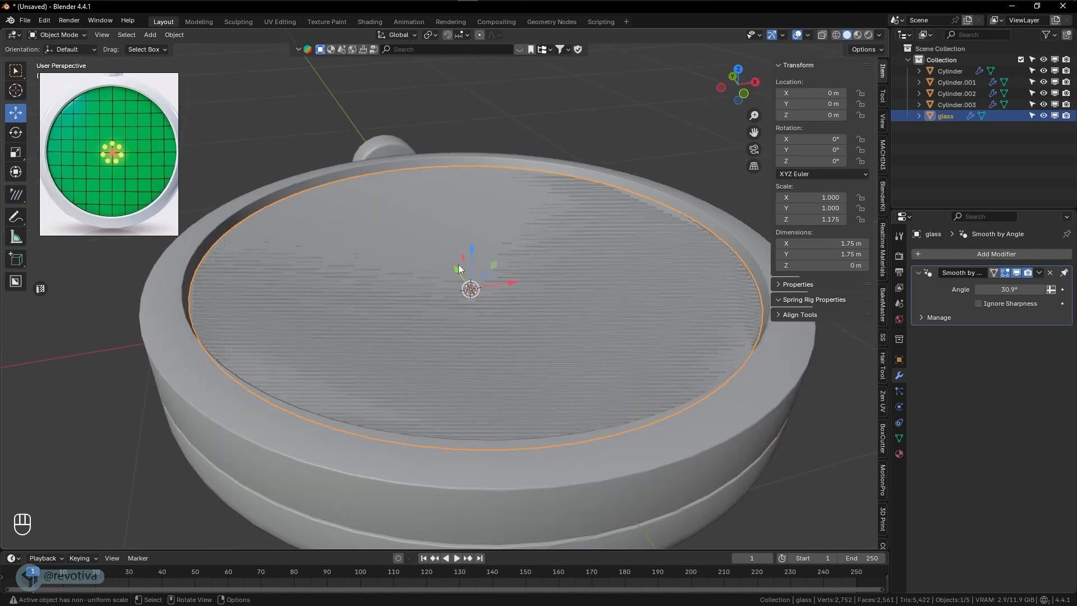
key(Tab)
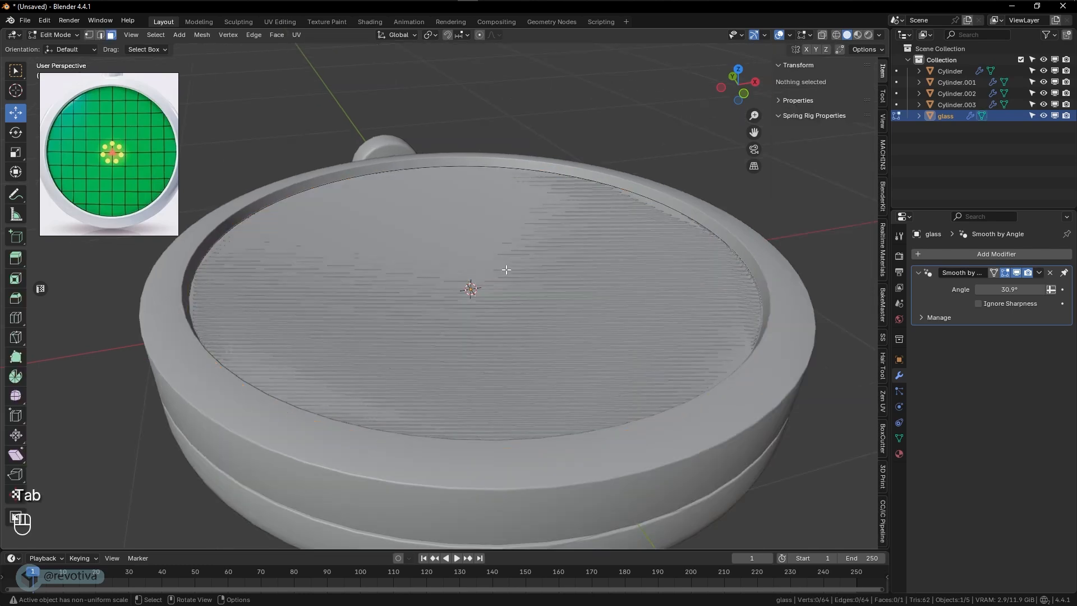
middle_drag(507, 270, 511, 274)
click(511, 274)
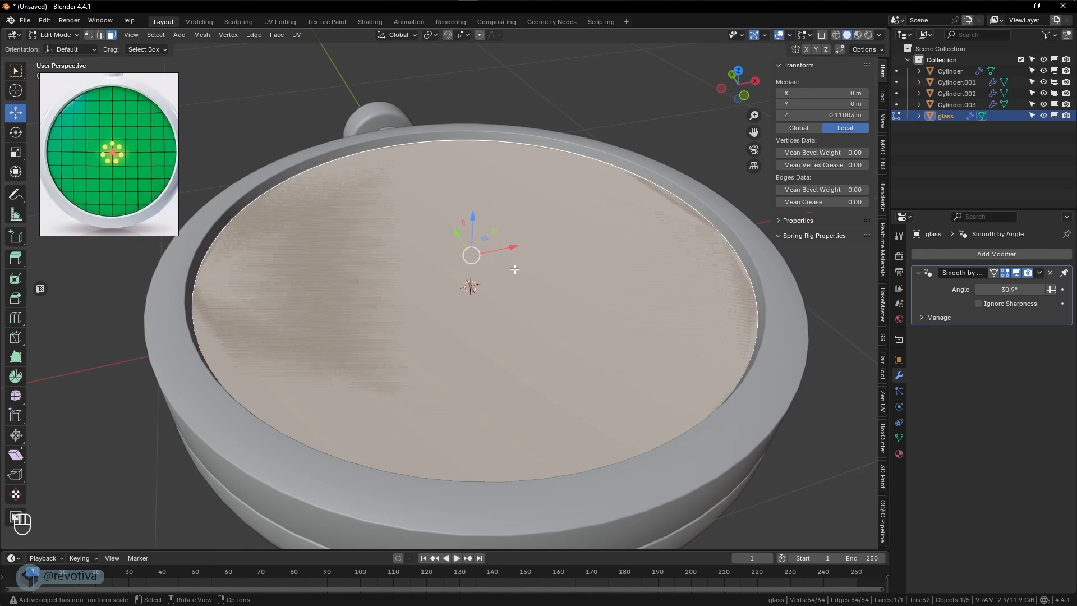
key(i)
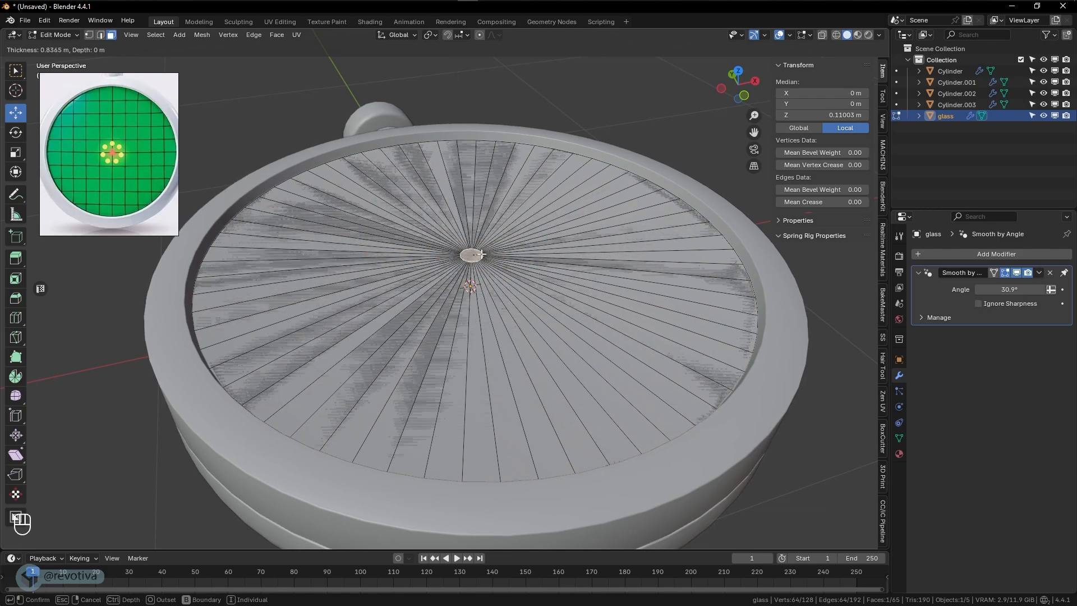
click(480, 254)
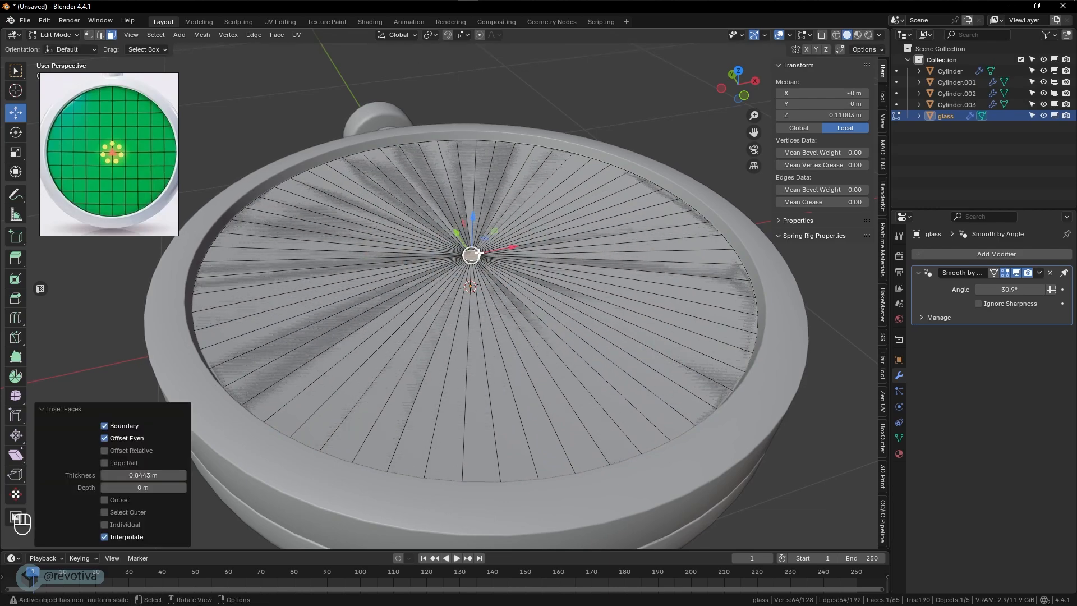
- Add six concentric loop cuts across the glass disc's radial faces, sliding them slightly with a factor of about 0.033
key(ctrl)
key(ctrl+r)
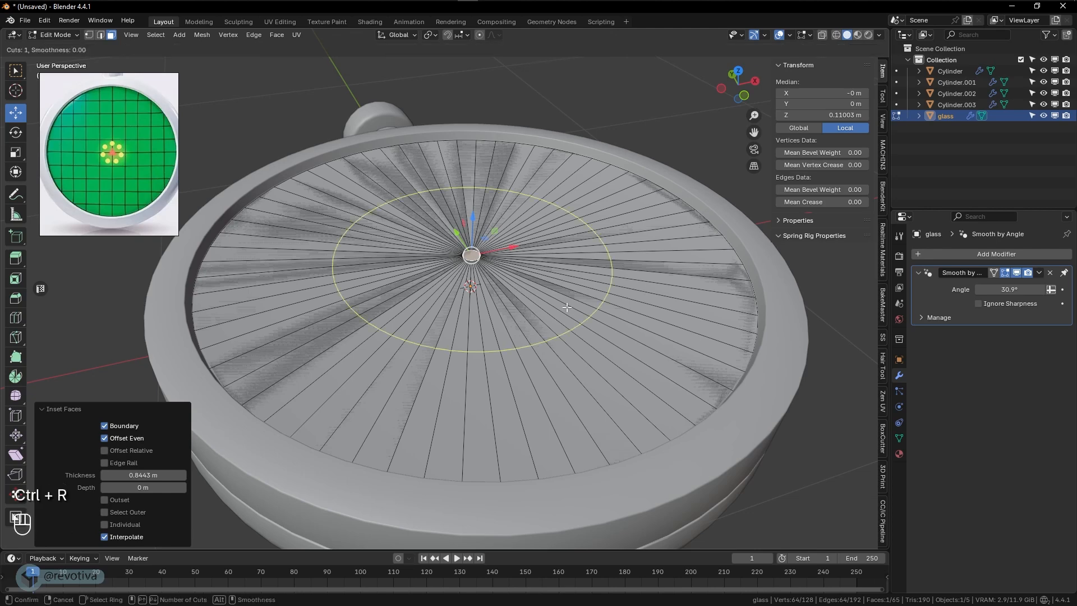
scroll(567, 308, up, 4)
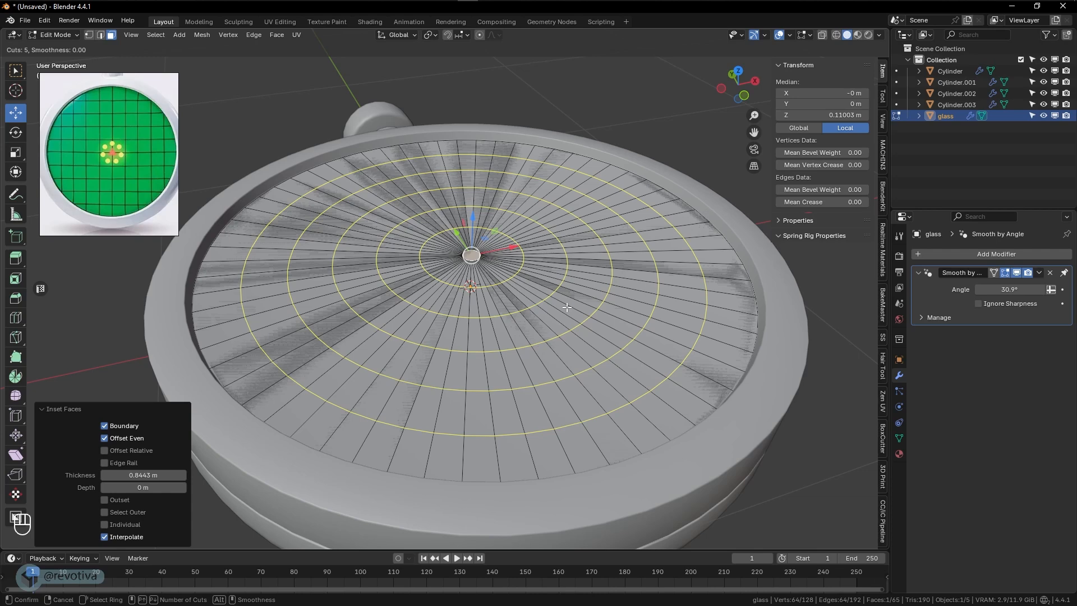
scroll(567, 308, up, 1)
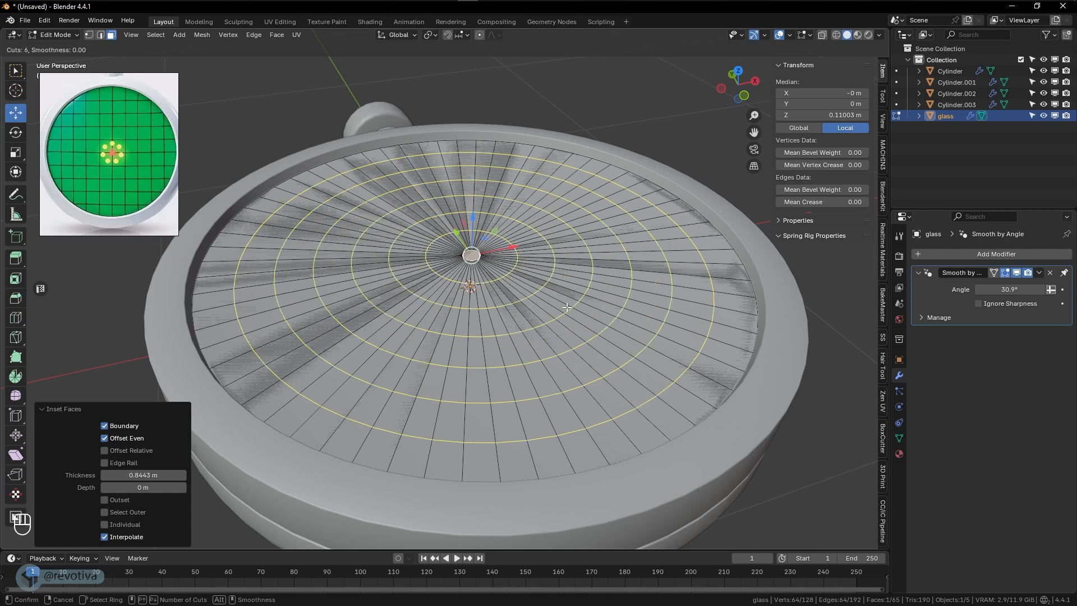
click(567, 308)
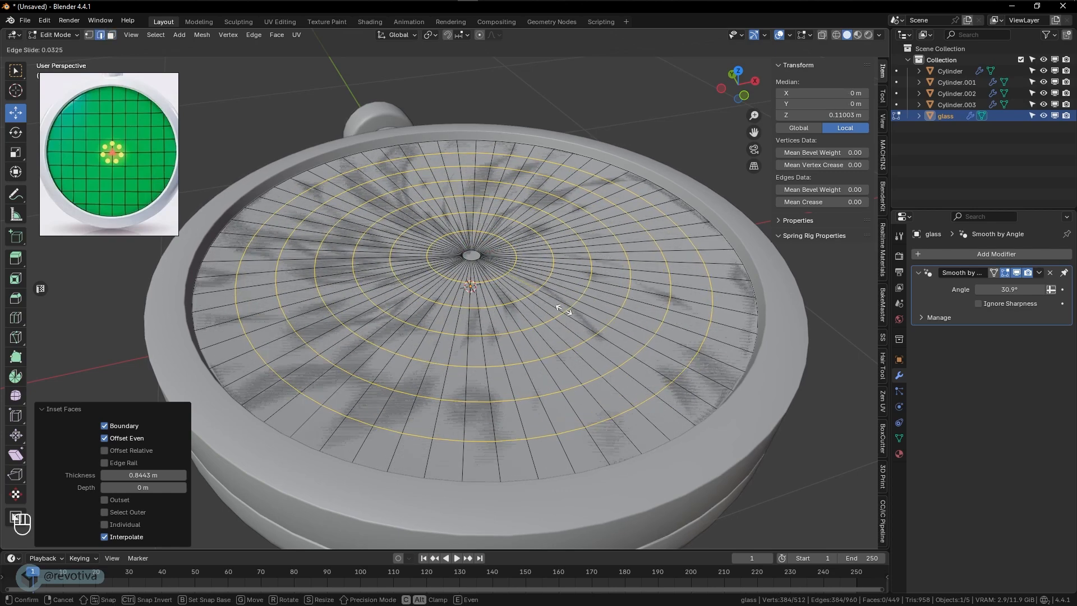
click(564, 309)
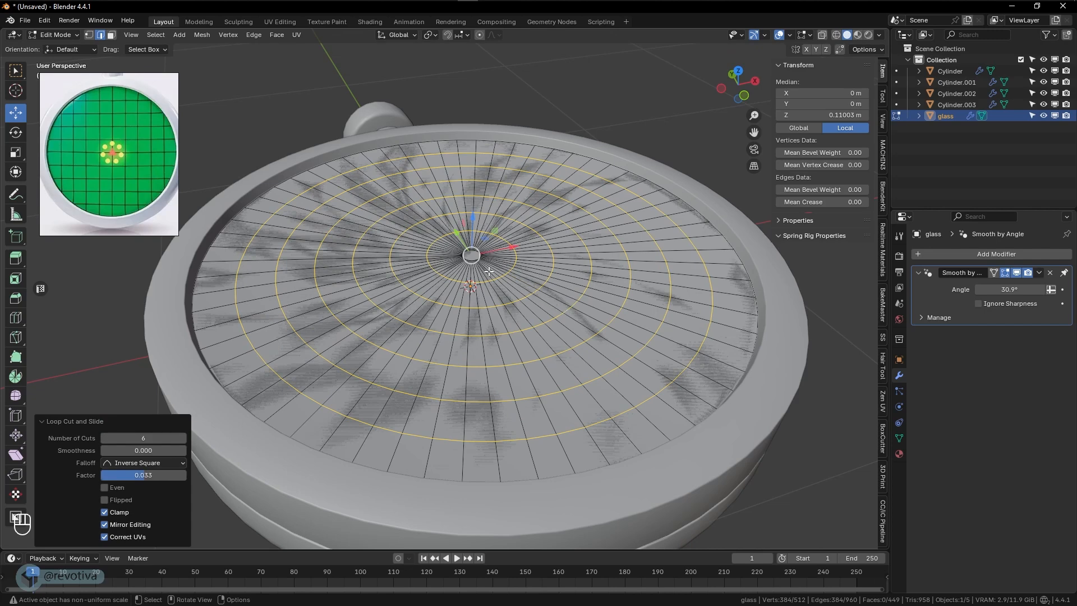
- Select the tiny centre face of the glass disc and enable Proportional Editing with Sphere falloff
scroll(482, 247, up, 2)
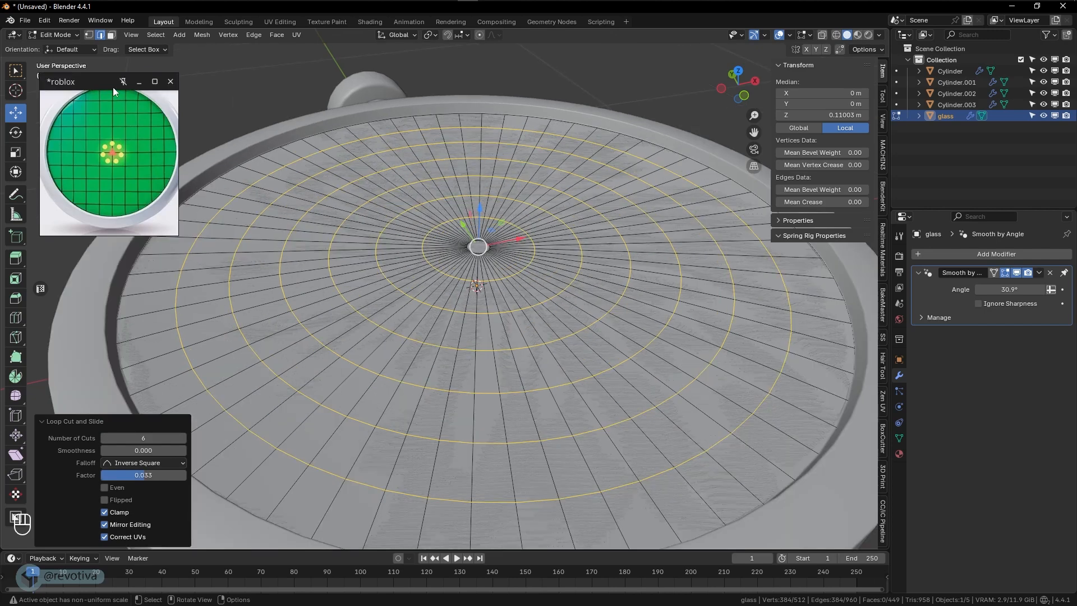
key(3)
click(478, 248)
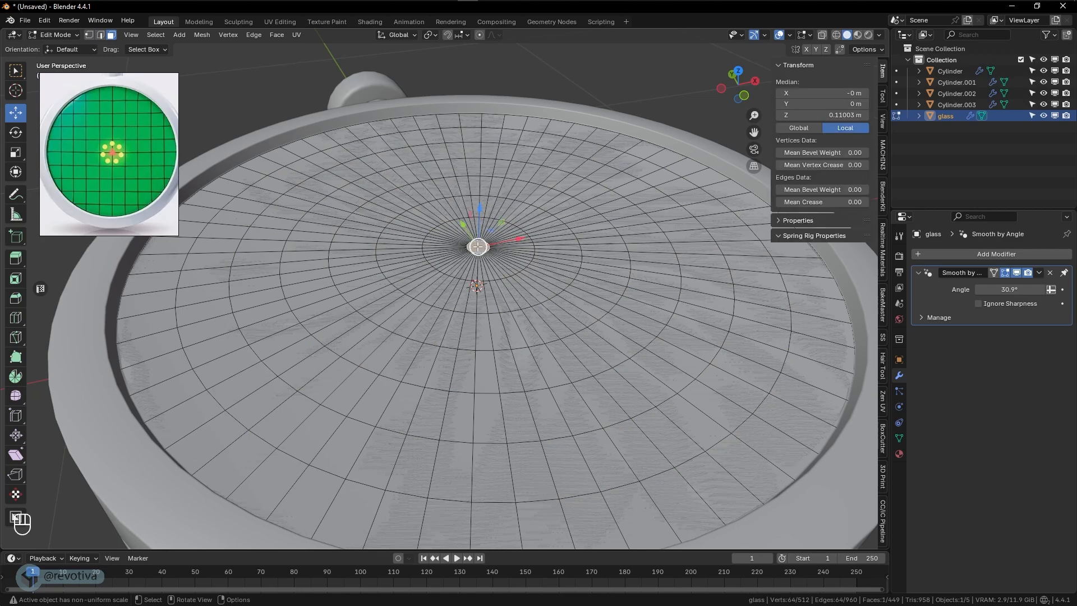
middle_drag(478, 247, 474, 245)
scroll(479, 245, down, 2)
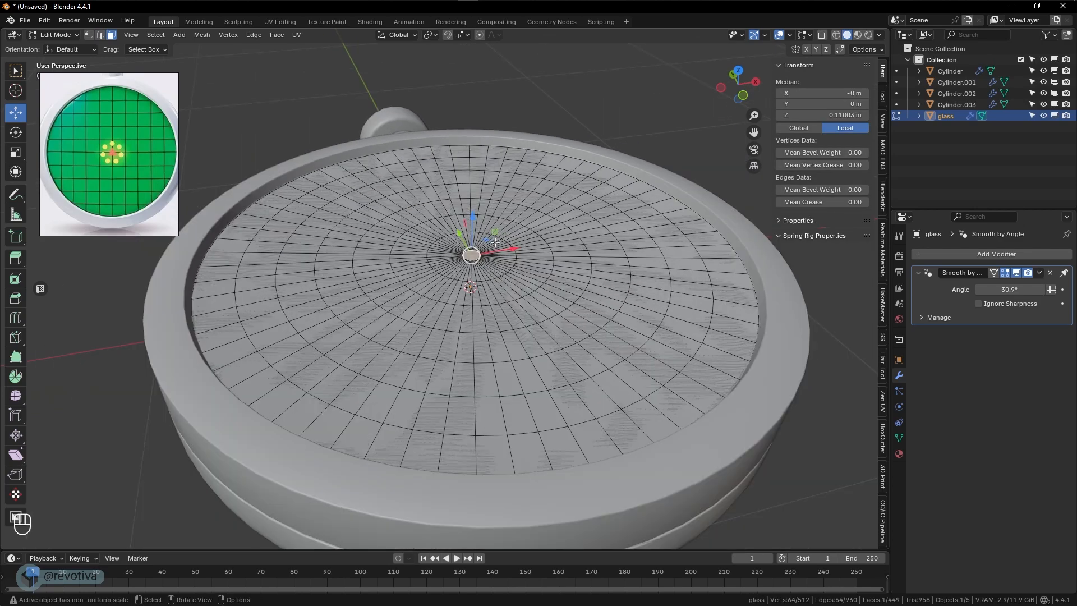
click(479, 36)
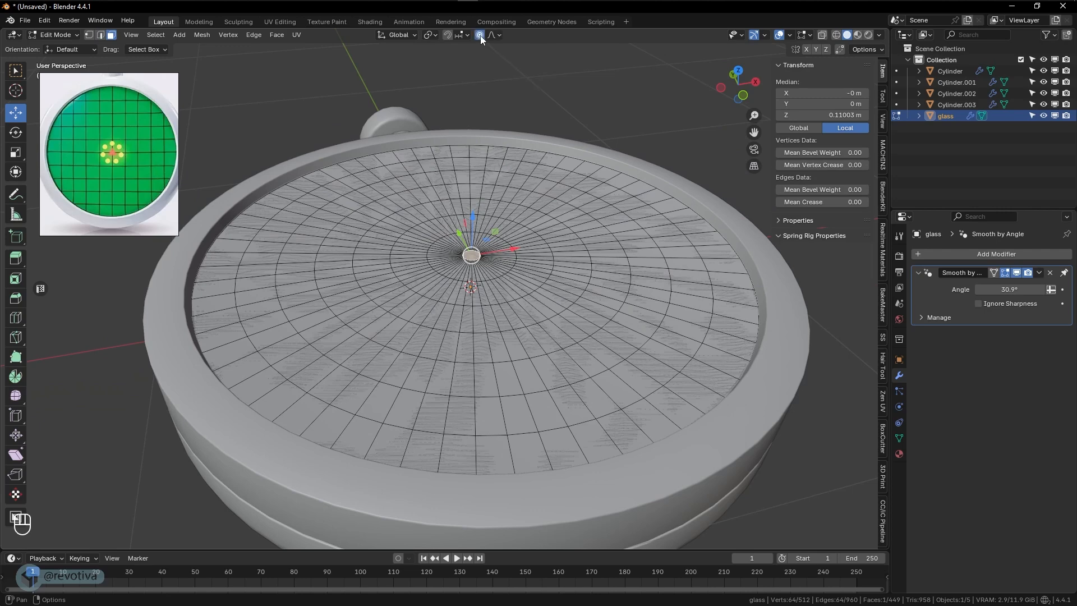
click(493, 36)
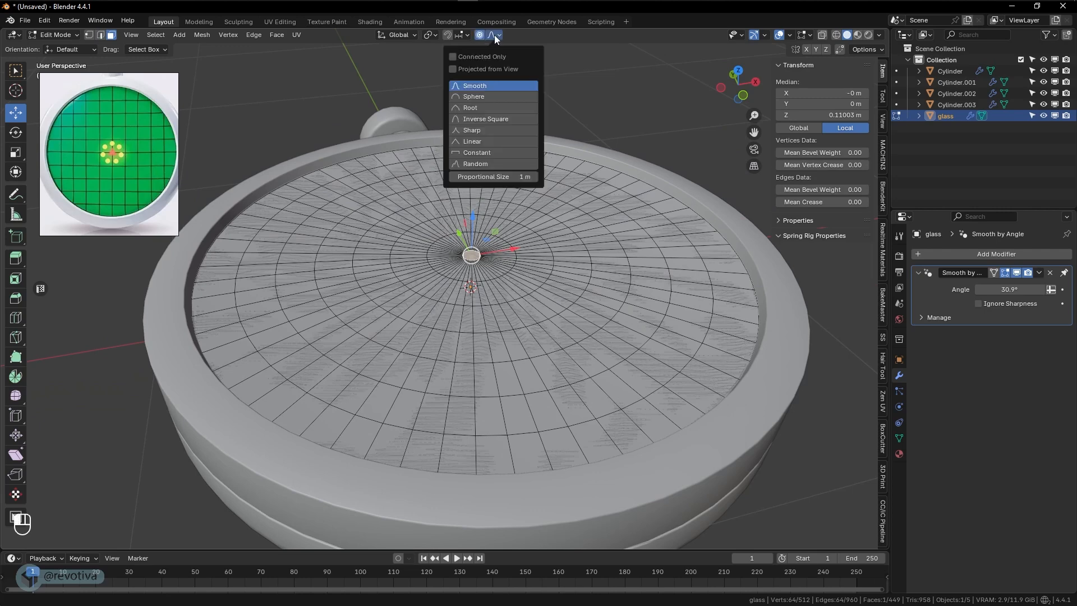
click(480, 97)
- Raise the centre face about 0.097 m along Z with a proportional size of about 0.75 m to dome the glass, and return to Object Mode
key(g)
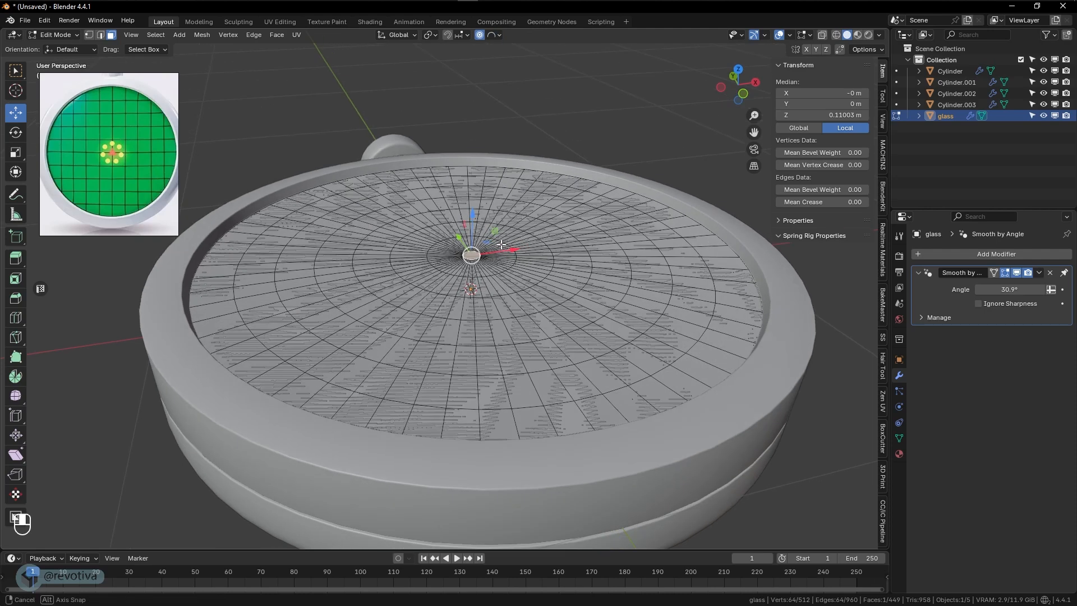
click(501, 245)
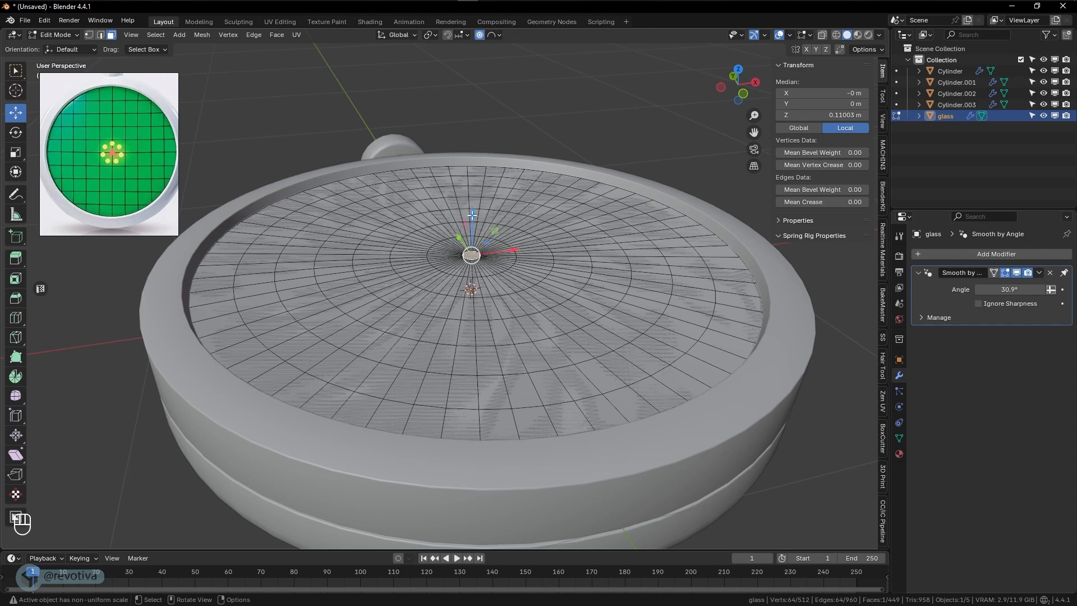
drag(473, 213, 530, 204)
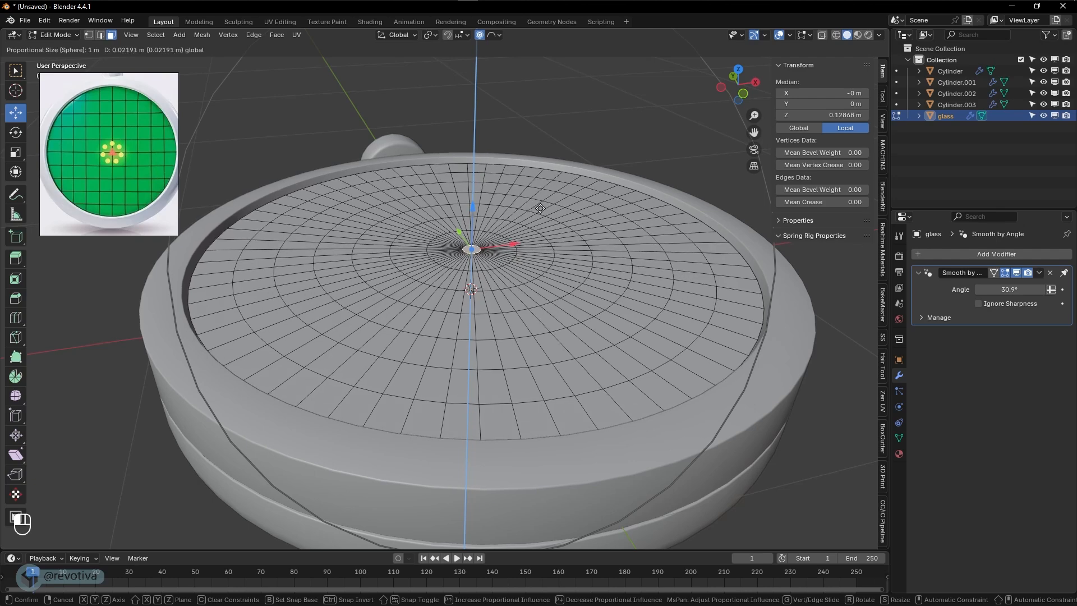
scroll(540, 208, up, 3)
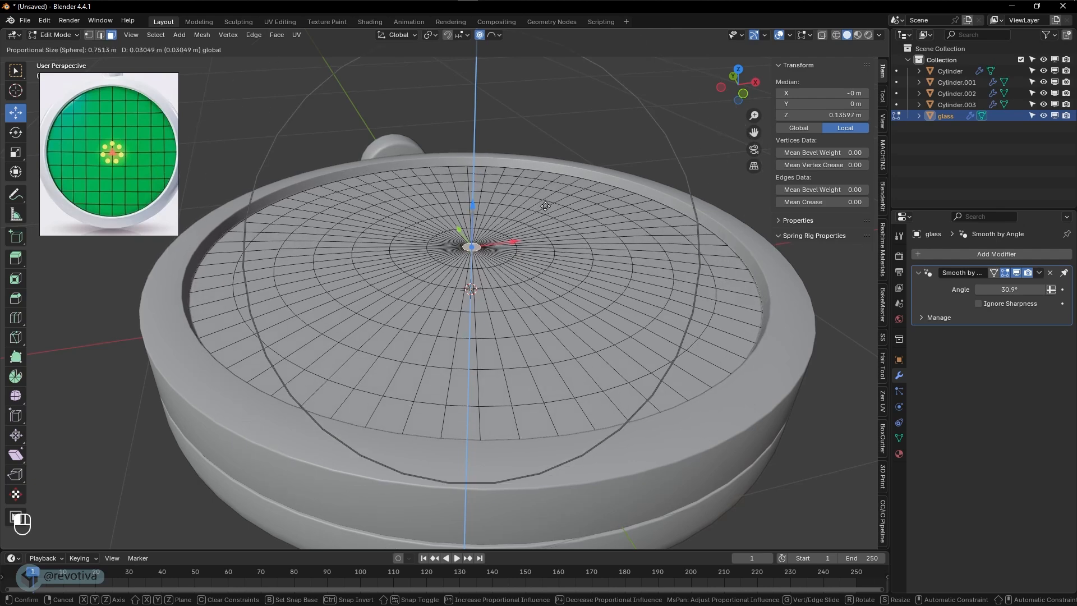
scroll(546, 205, up, 2)
scroll(546, 205, down, 2)
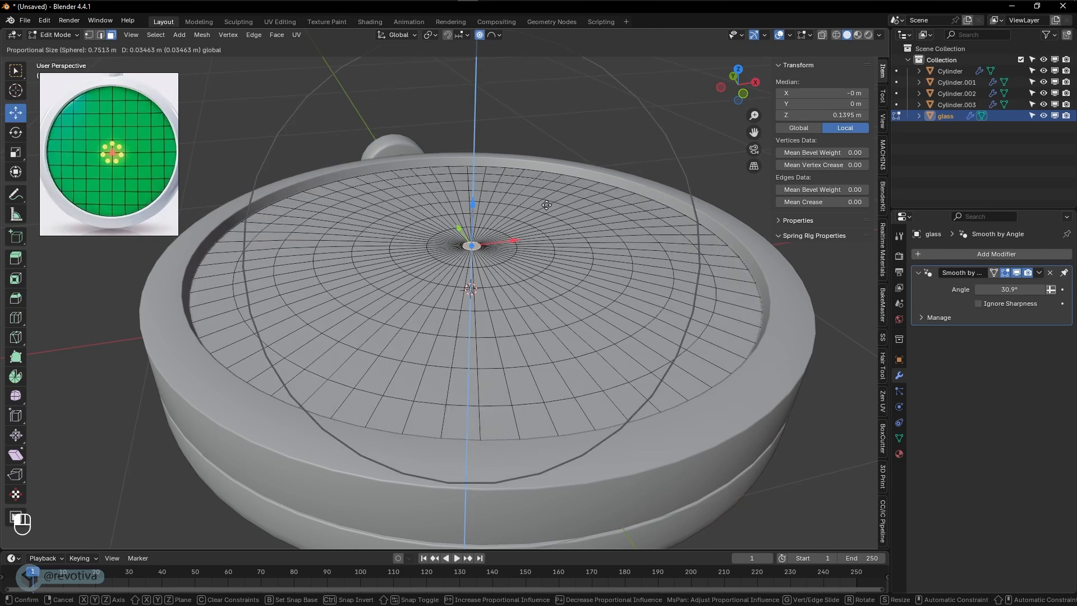
scroll(548, 202, down, 2)
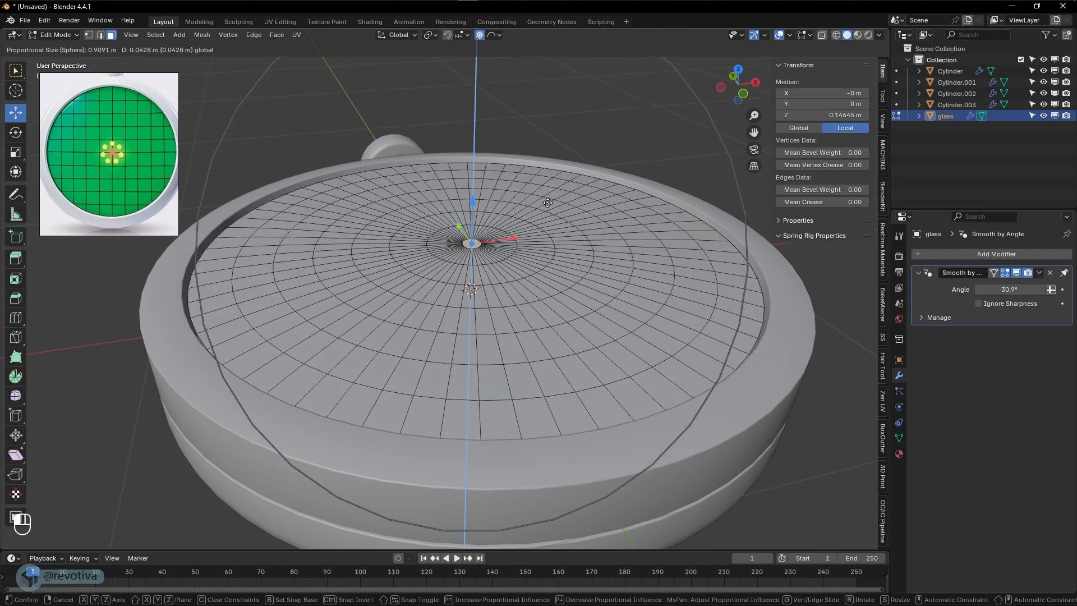
scroll(548, 202, up, 2)
scroll(548, 202, down, 1)
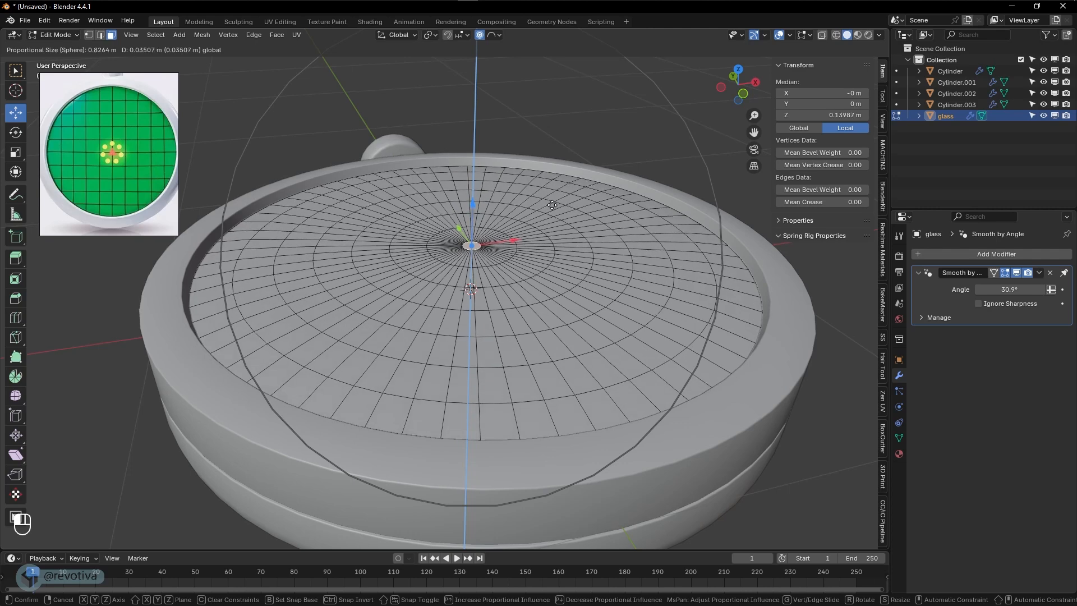
scroll(554, 200, up, 3)
scroll(554, 201, down, 3)
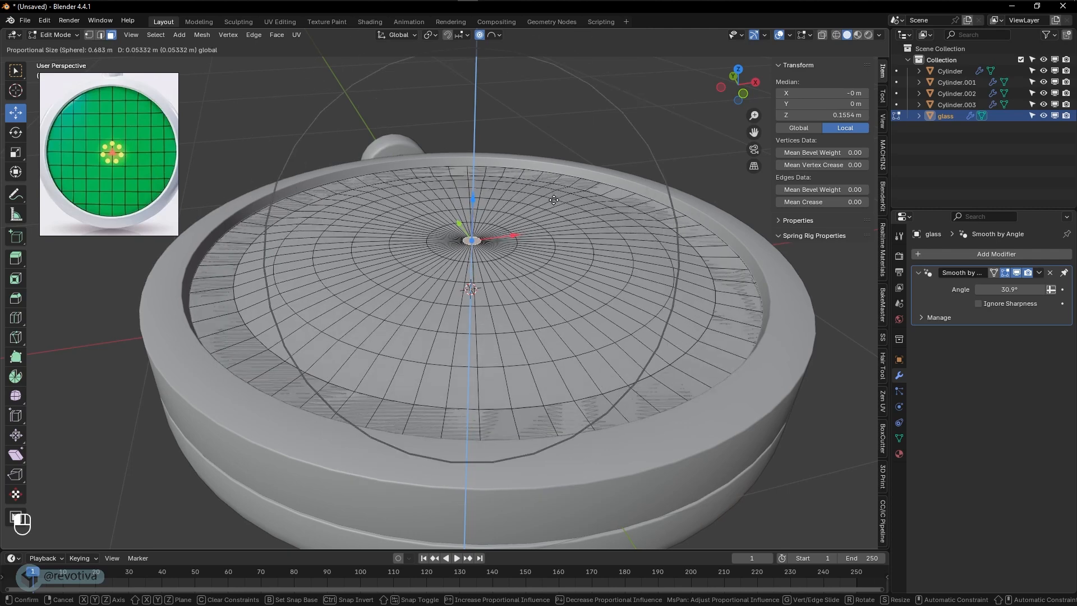
scroll(554, 200, down, 1)
scroll(554, 201, up, 1)
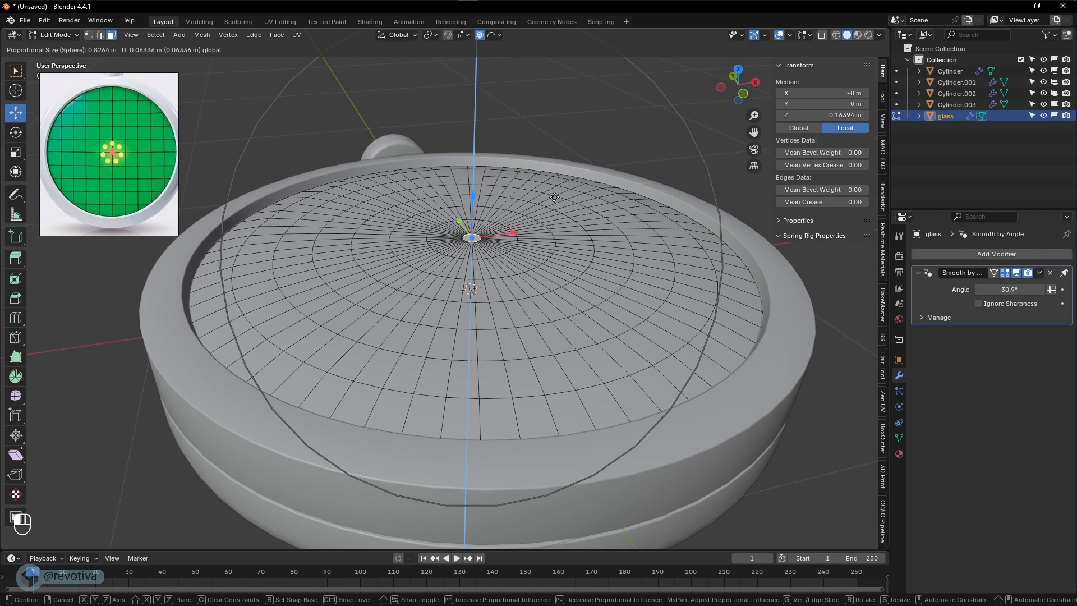
scroll(554, 197, up, 3)
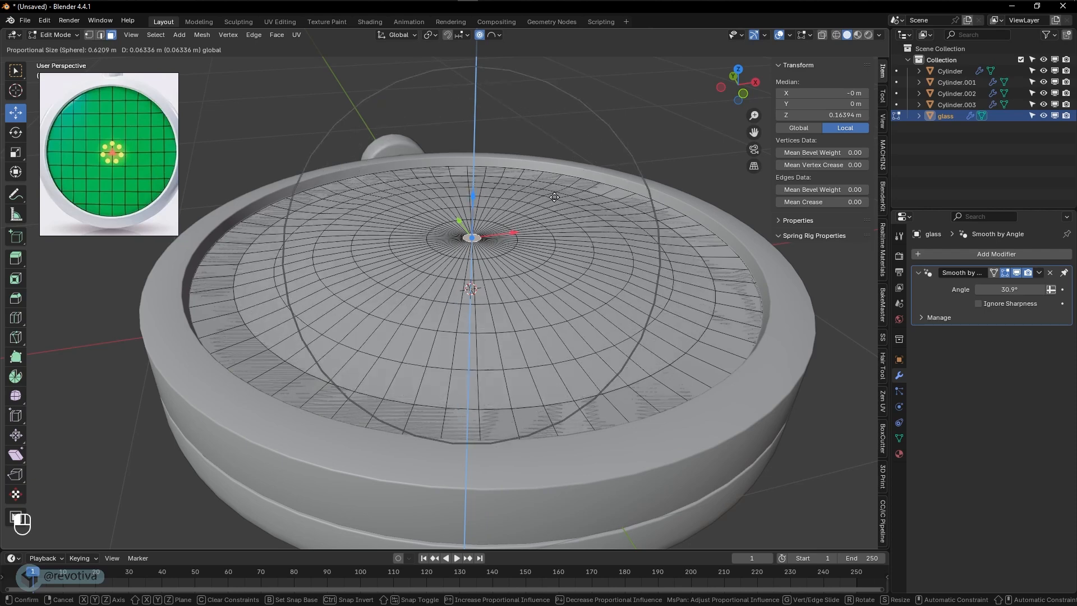
scroll(554, 197, down, 3)
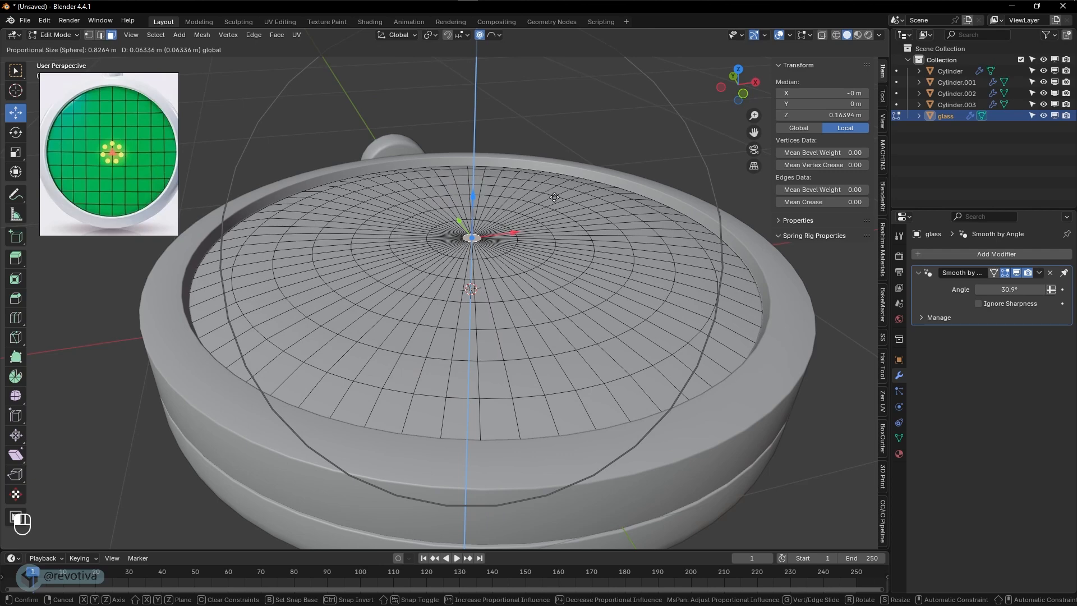
scroll(555, 197, up, 3)
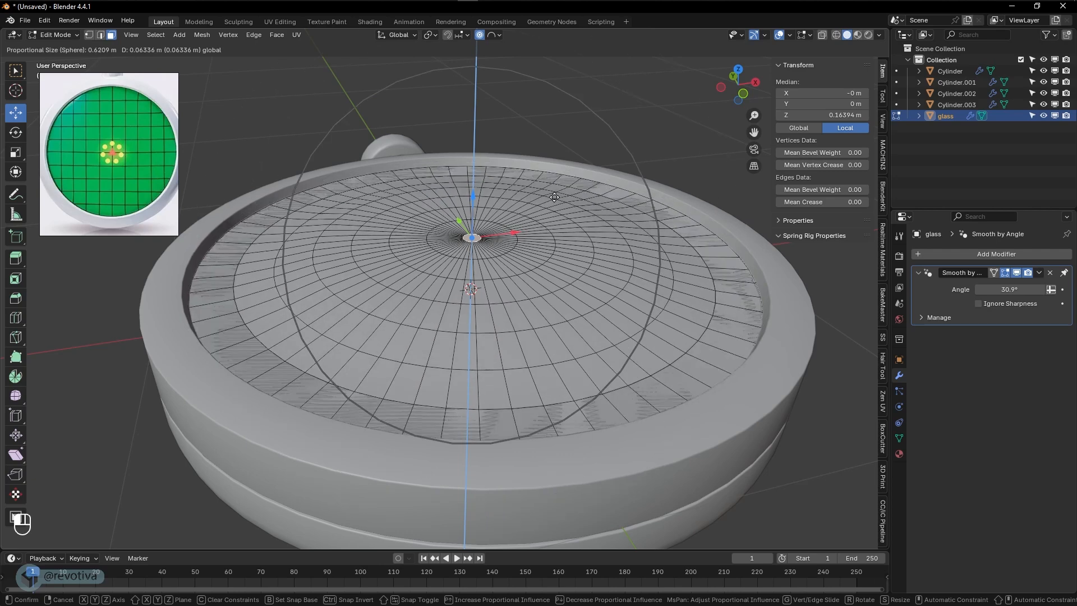
scroll(554, 197, down, 2)
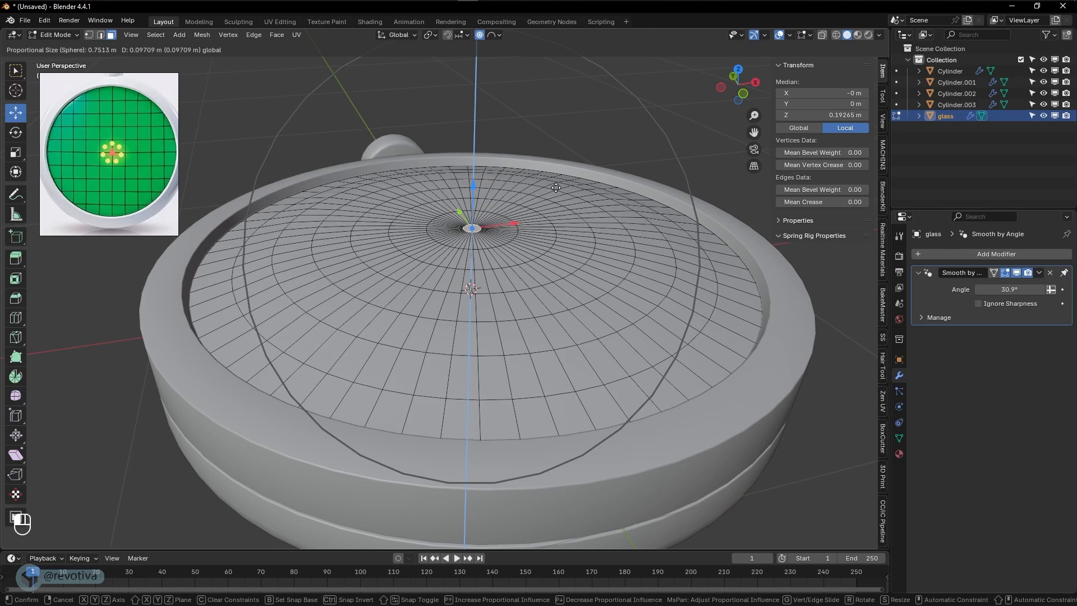
click(556, 188)
middle_drag(547, 254, 536, 303)
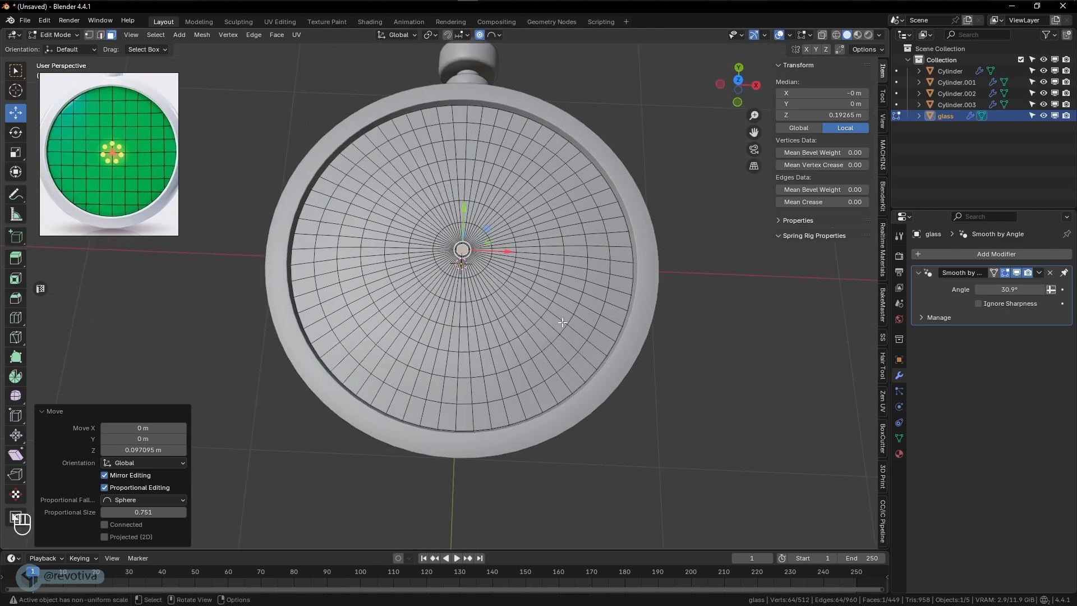
key(Tab)
- Inset the outer end face of the crown button's cap, Cylinder.003, by about 0.014 m in Edit Mode
click(655, 352)
middle_drag(655, 353, 518, 273)
click(561, 227)
key(Tab)
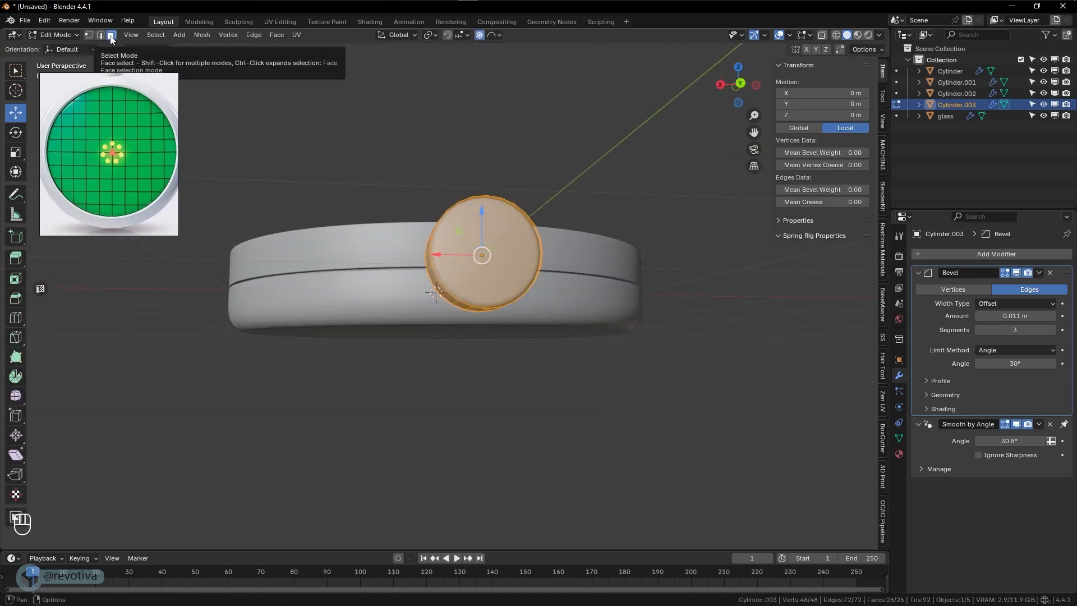
click(497, 263)
middle_drag(510, 271, 575, 268)
scroll(537, 258, up, 2)
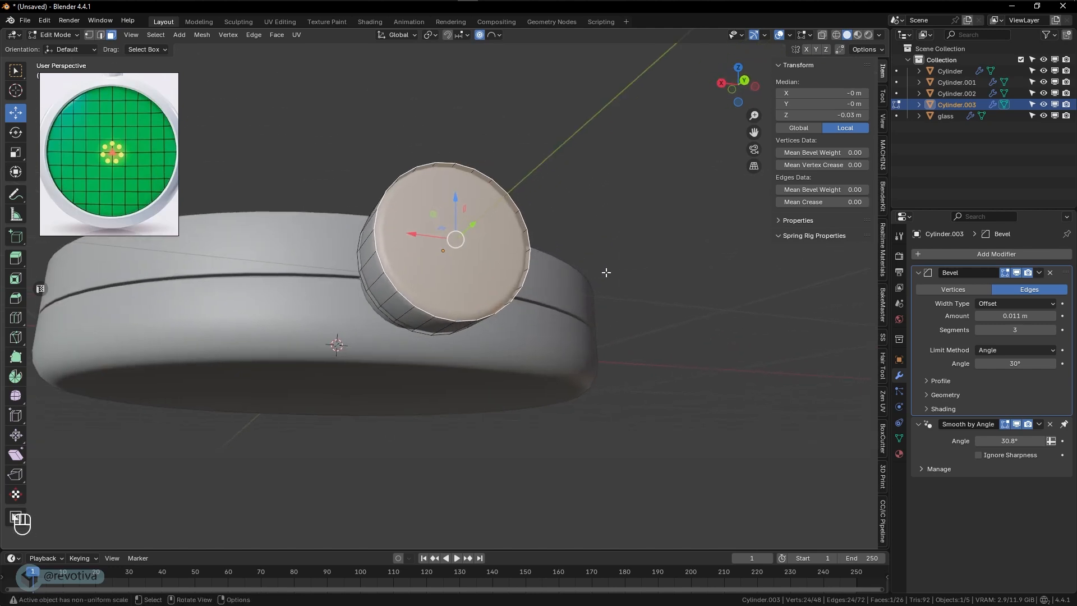
key(i)
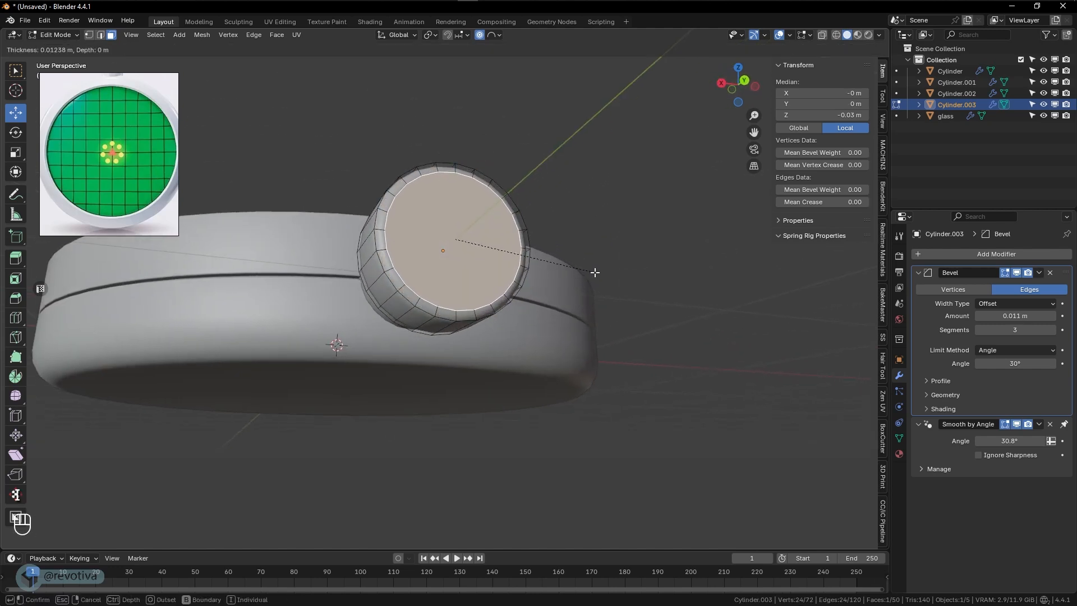
click(597, 273)
- Extrude the cap's inset face inward by about 0.011 m and return to Object Mode
middle_drag(597, 272, 635, 280)
key(e)
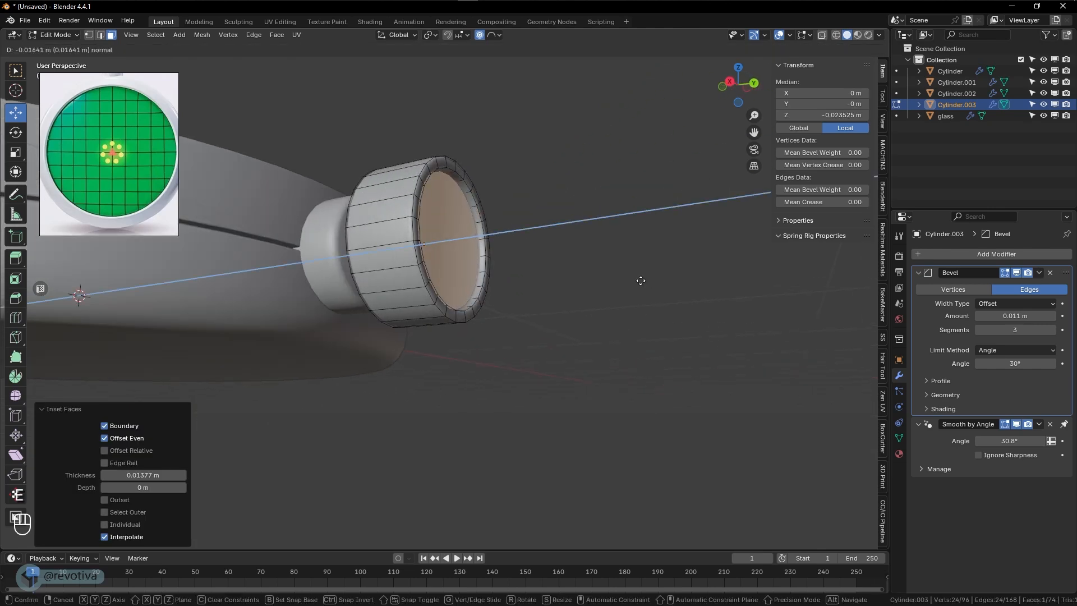
click(643, 280)
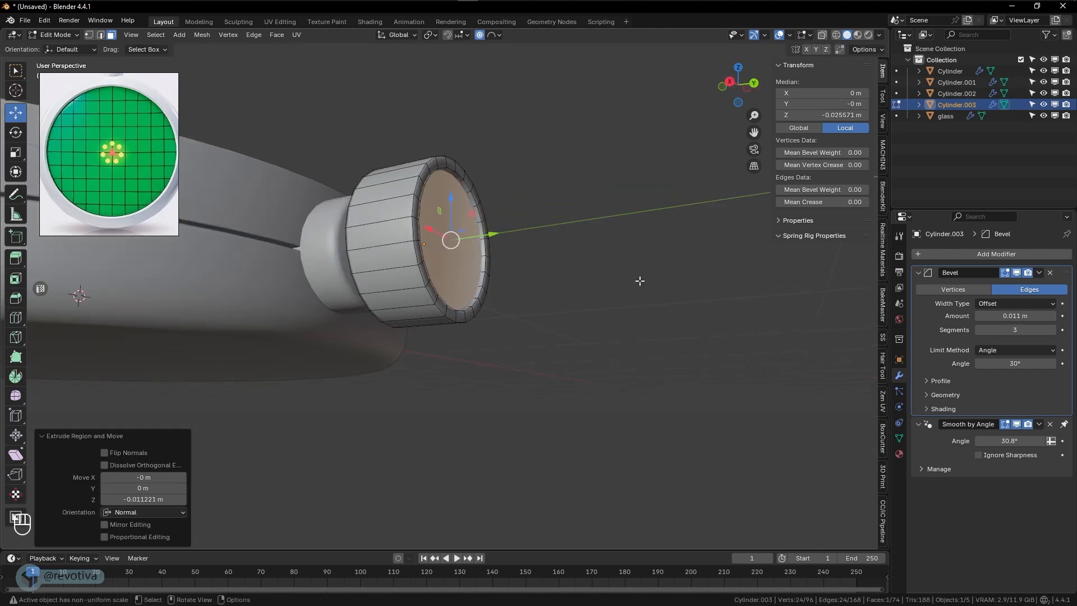
key(Tab)
- Examine the whole device from several angles and compare it with the reference image
middle_drag(631, 288, 532, 297)
scroll(621, 348, down, 4)
middle_drag(533, 297, 548, 243)
middle_drag(548, 243, 497, 228)
scroll(502, 227, down, 2)
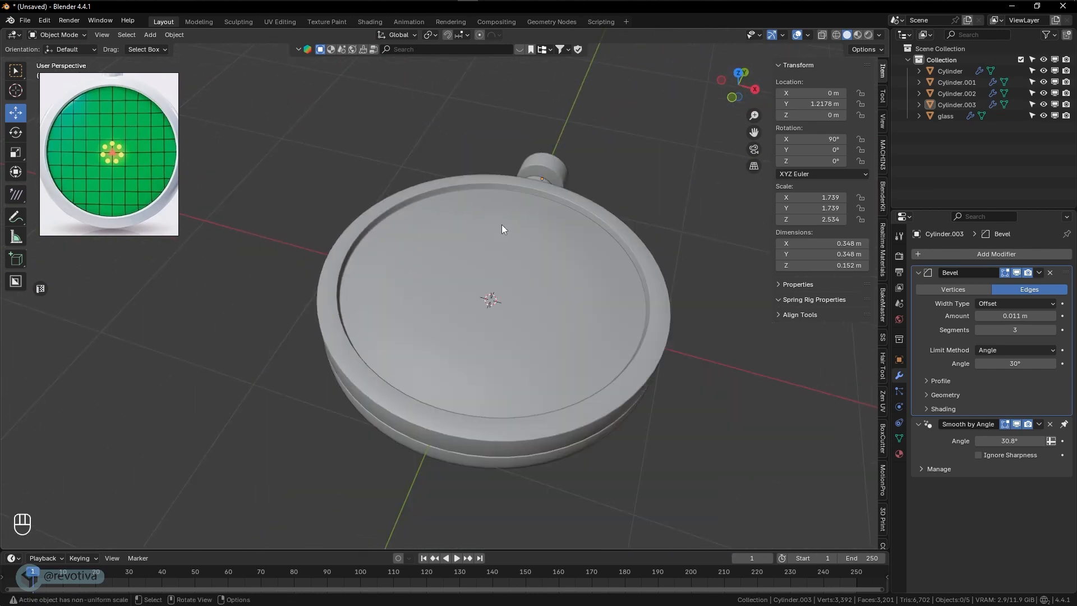
scroll(143, 158, down, 2)
scroll(126, 150, up, 2)
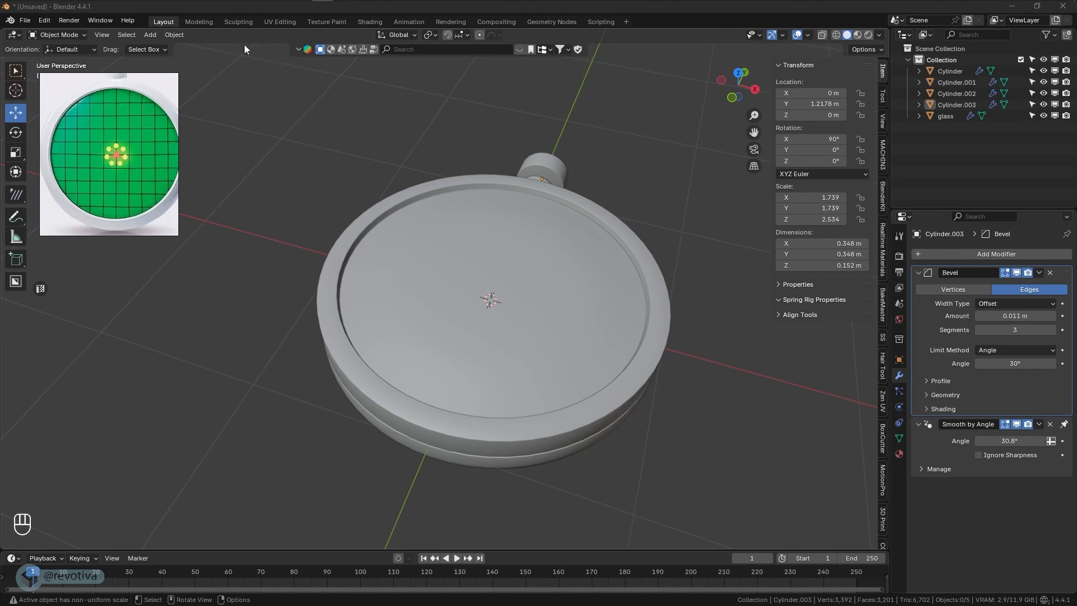
- Switch to the UV Editing workspace and return the crown cap to Object Mode
click(279, 23)
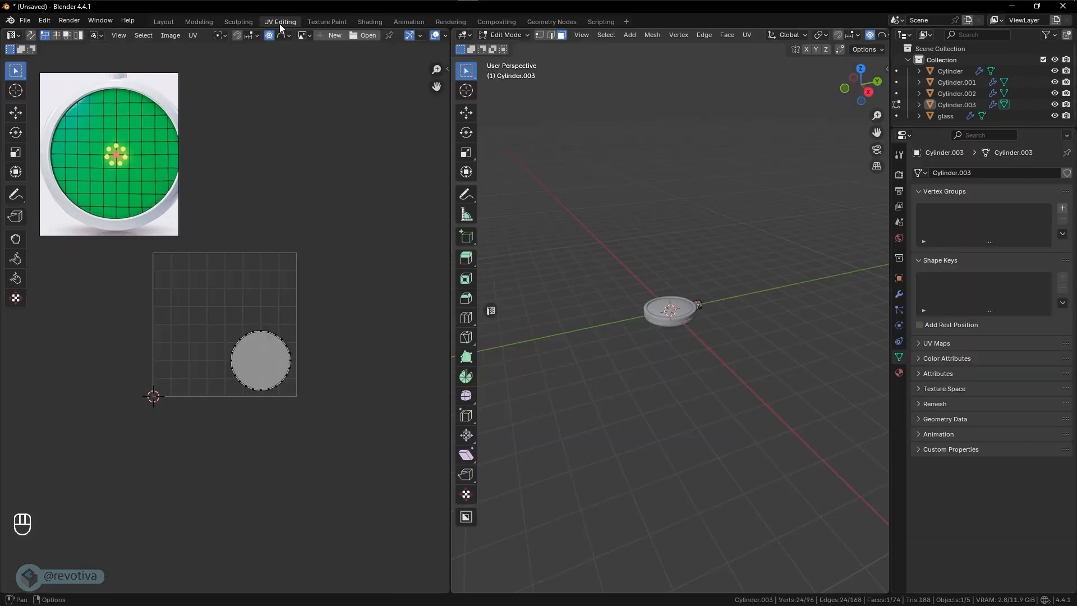
scroll(332, 298, up, 3)
scroll(332, 297, down, 1)
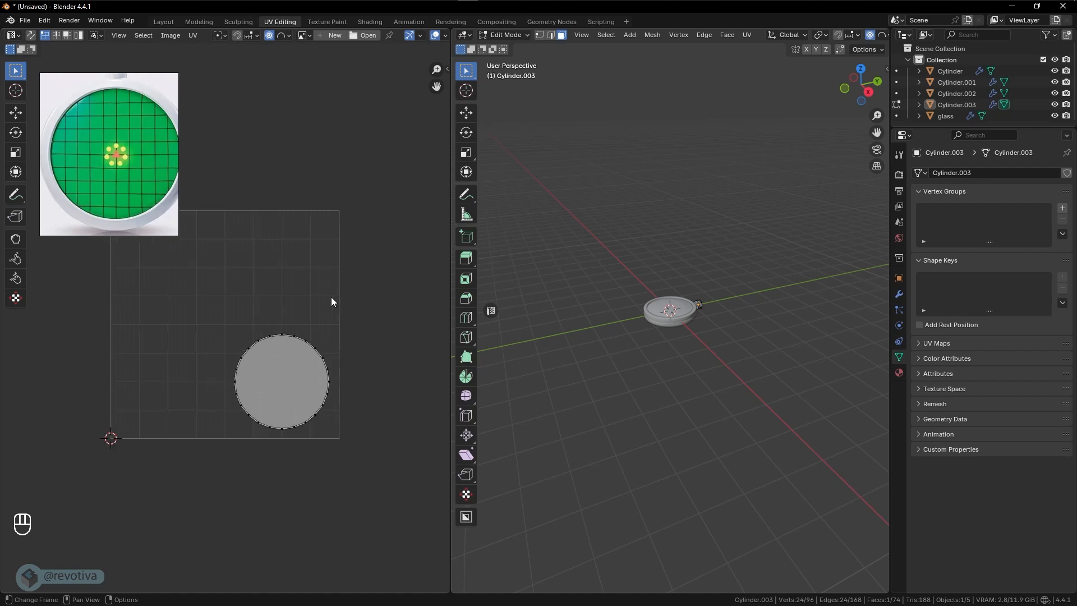
middle_drag(741, 328, 765, 356)
scroll(731, 355, up, 4)
shift+middle_drag(766, 356, 718, 323)
key(Tab)
- Select every object of the device, with the glass as the active object, and enlarge the Outliner area
click(671, 332)
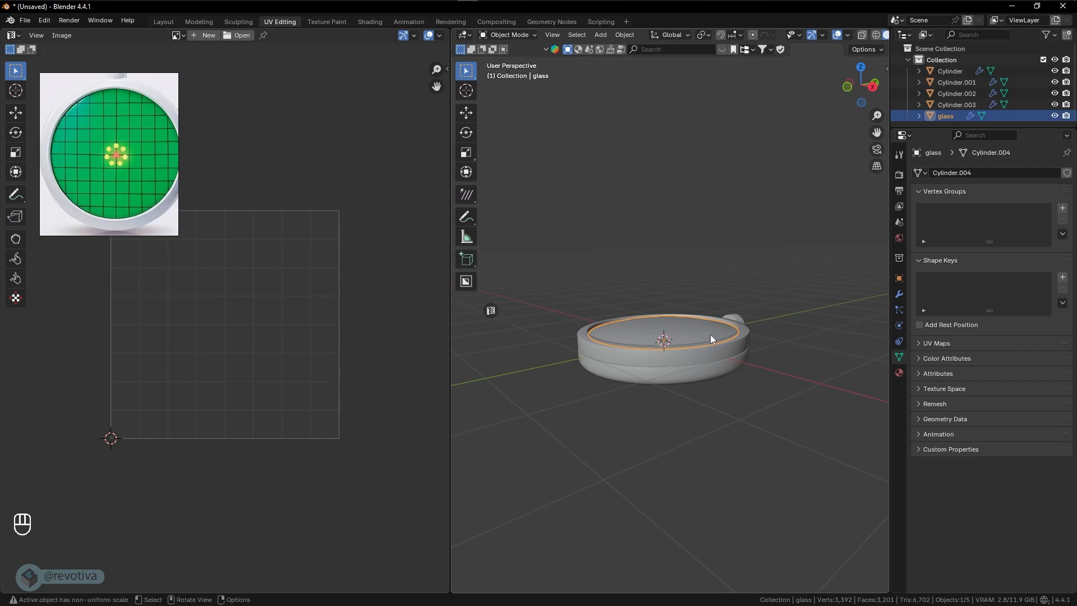
middle_drag(709, 334, 717, 401)
key(a)
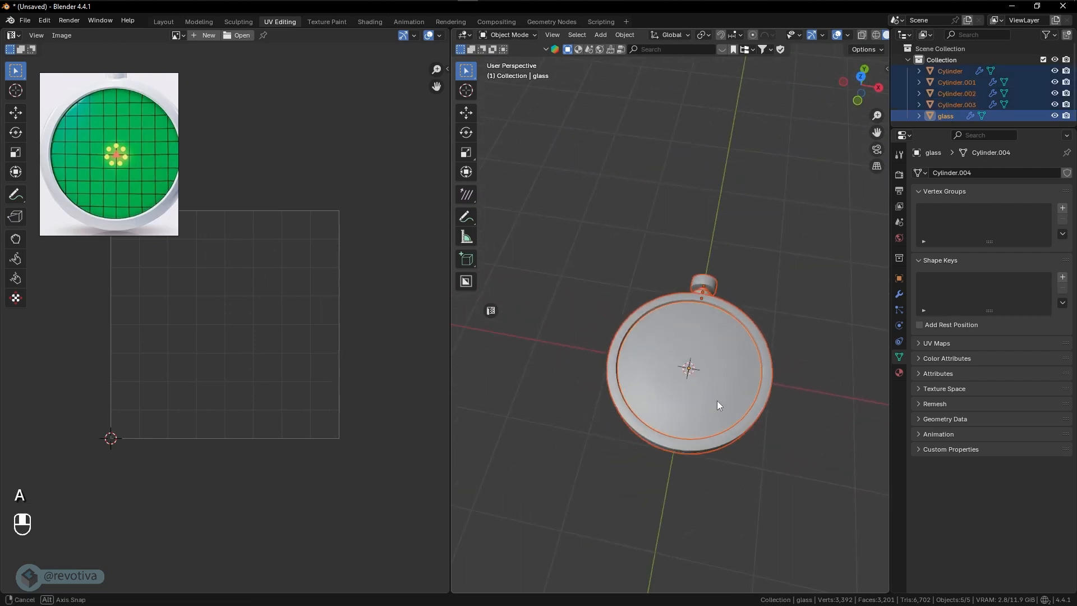
drag(938, 128, 938, 169)
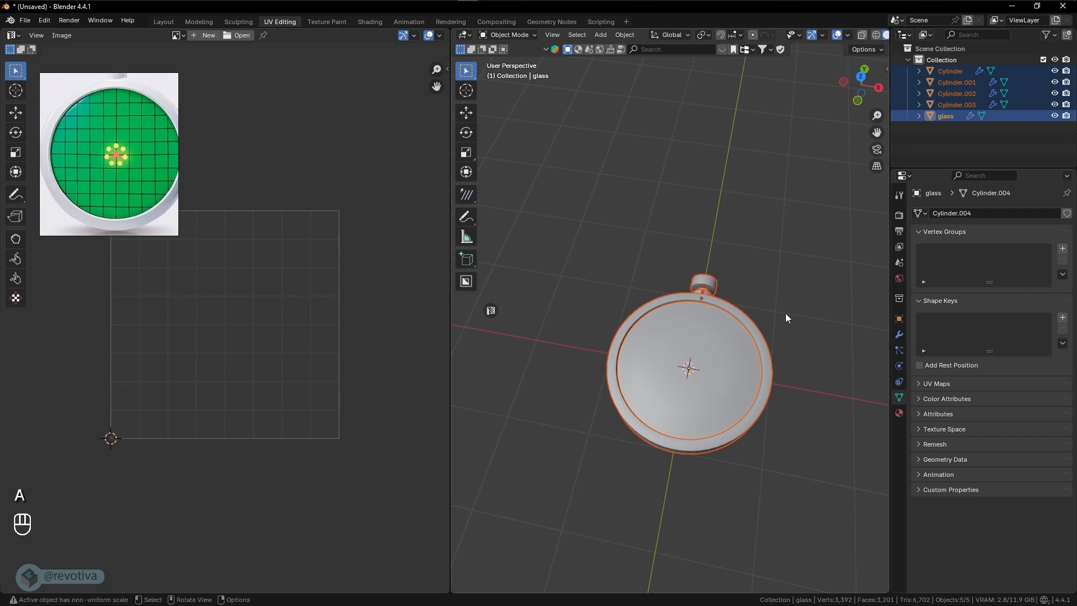
shift+middle_drag(655, 376, 617, 348)
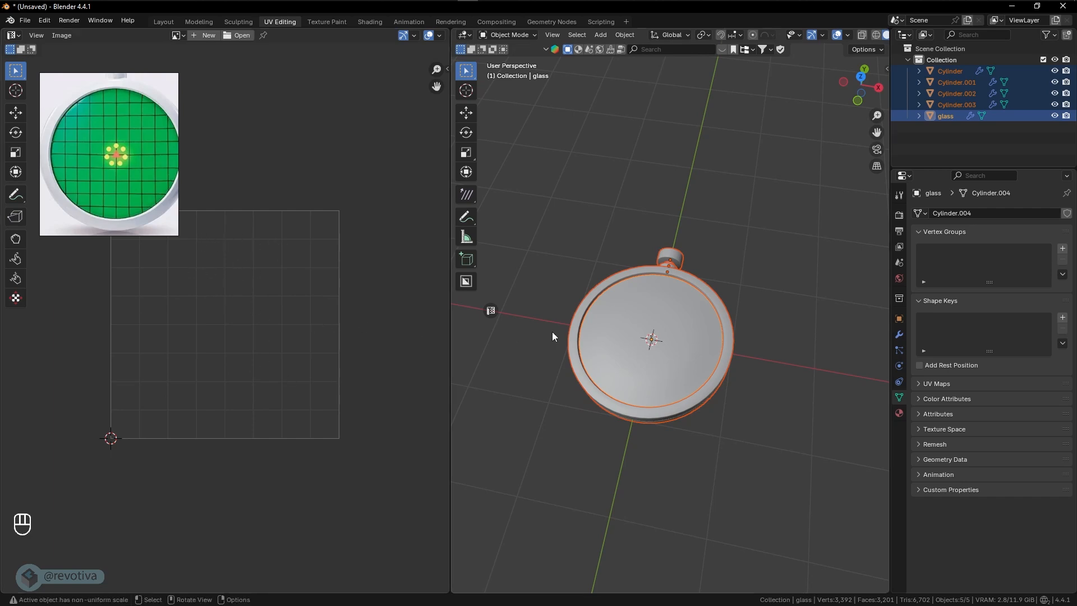
middle_drag(552, 332, 648, 312)
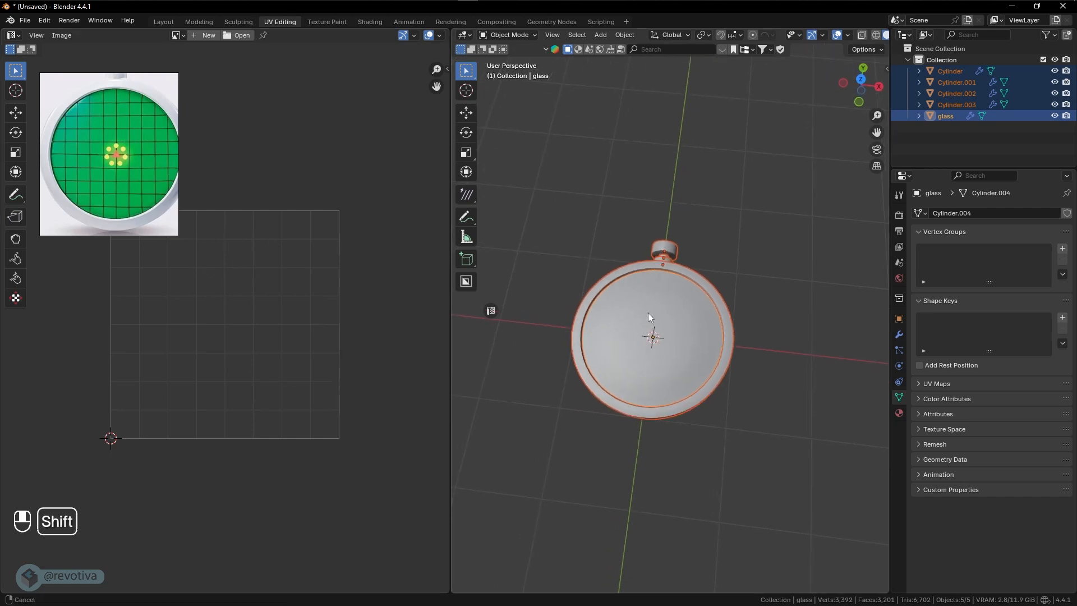
- Enter Edit Mode on all the selected objects and select their entire geometry to display the complete UV layouts
key(Tab)
click(707, 327)
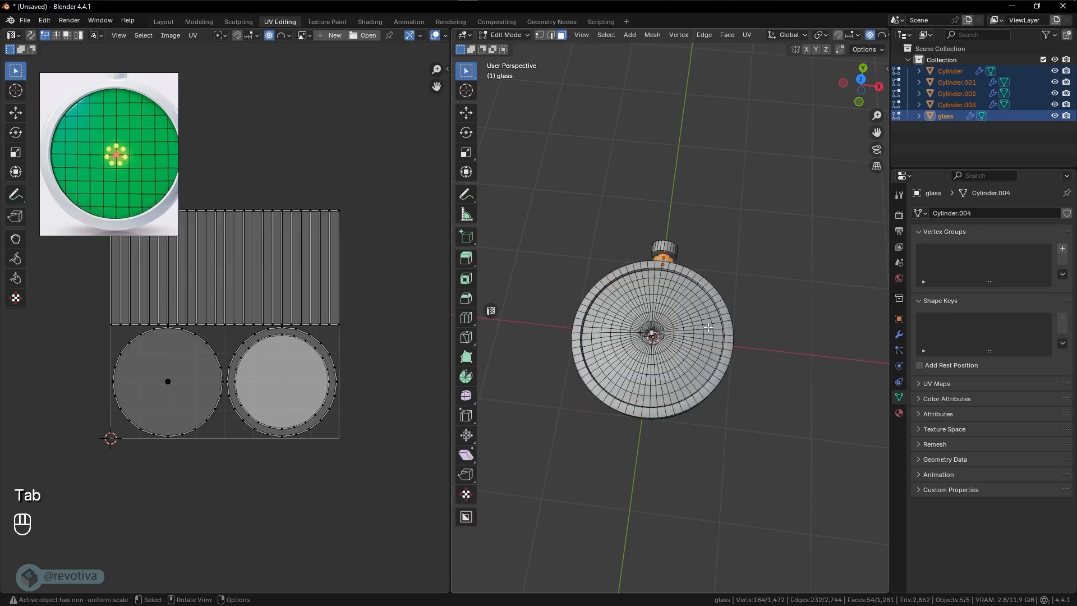
key(a)
scroll(219, 372, up, 3)
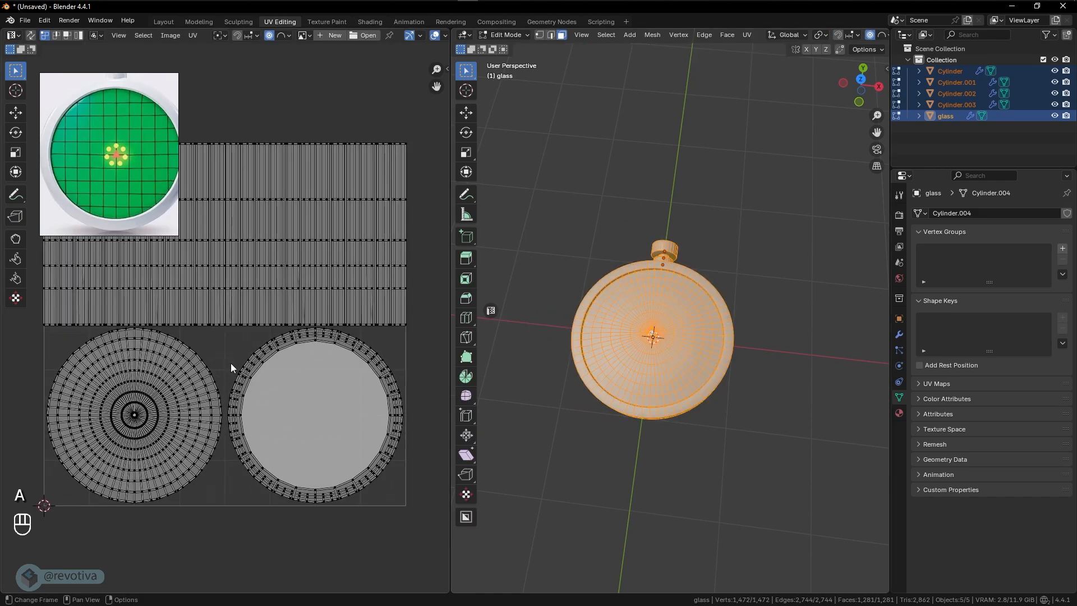
scroll(231, 368, down, 3)
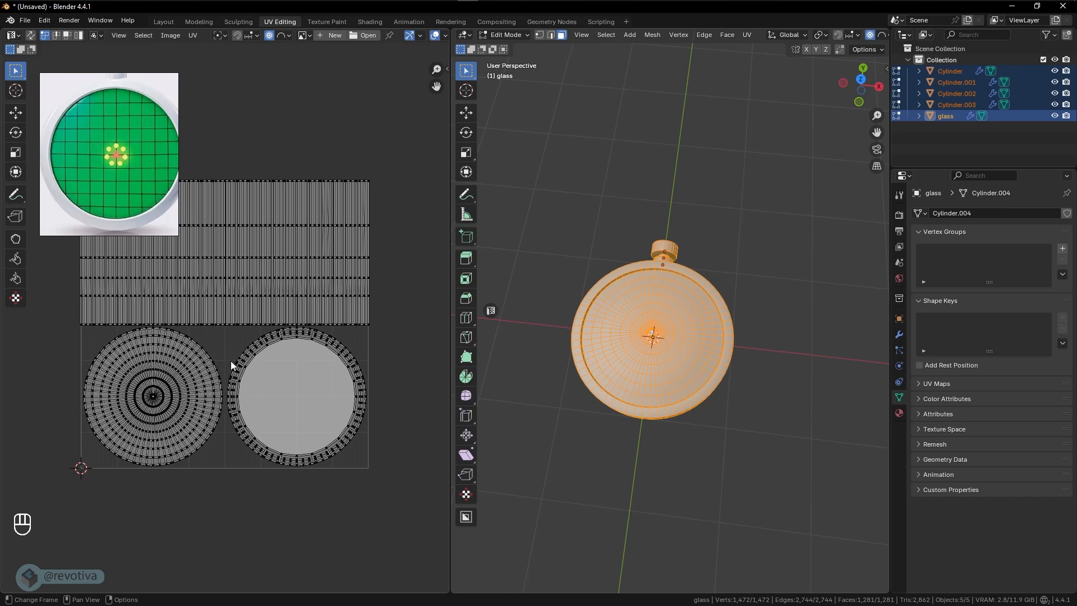
- Create a new image named uvgrid with the UV Grid generated type for testing the UV mappings
middle_drag(654, 371, 674, 386)
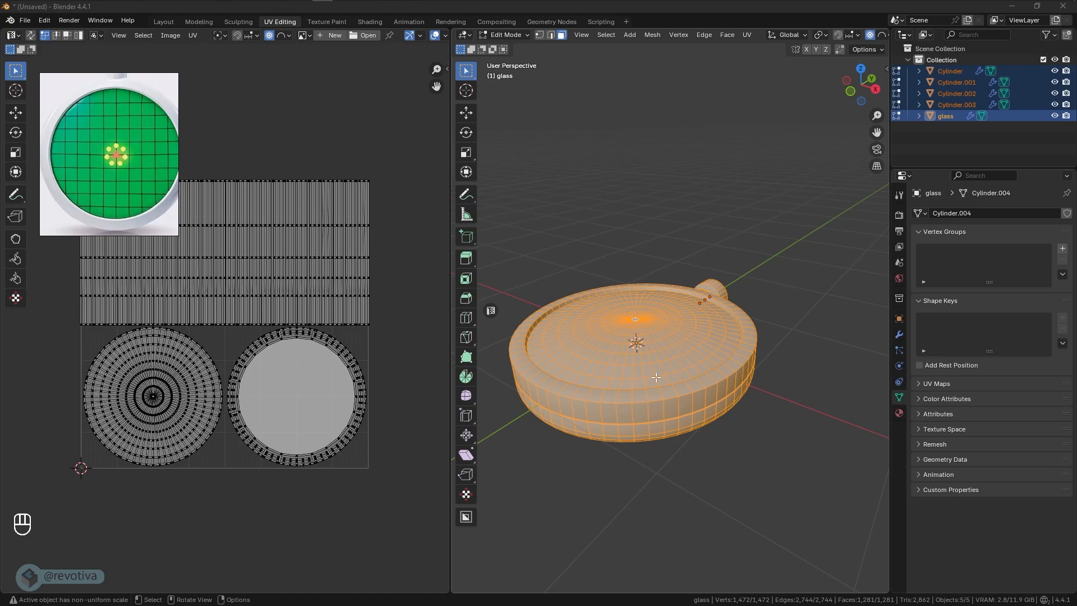
scroll(648, 379, up, 1)
shift+middle_drag(654, 380, 671, 344)
scroll(692, 349, up, 3)
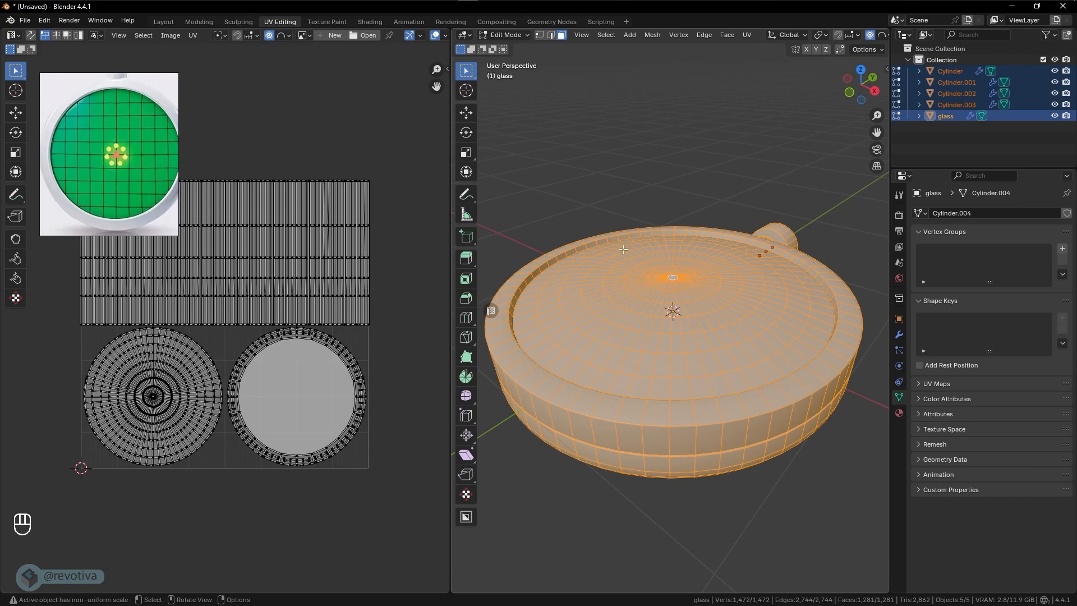
middle_drag(736, 372, 730, 374)
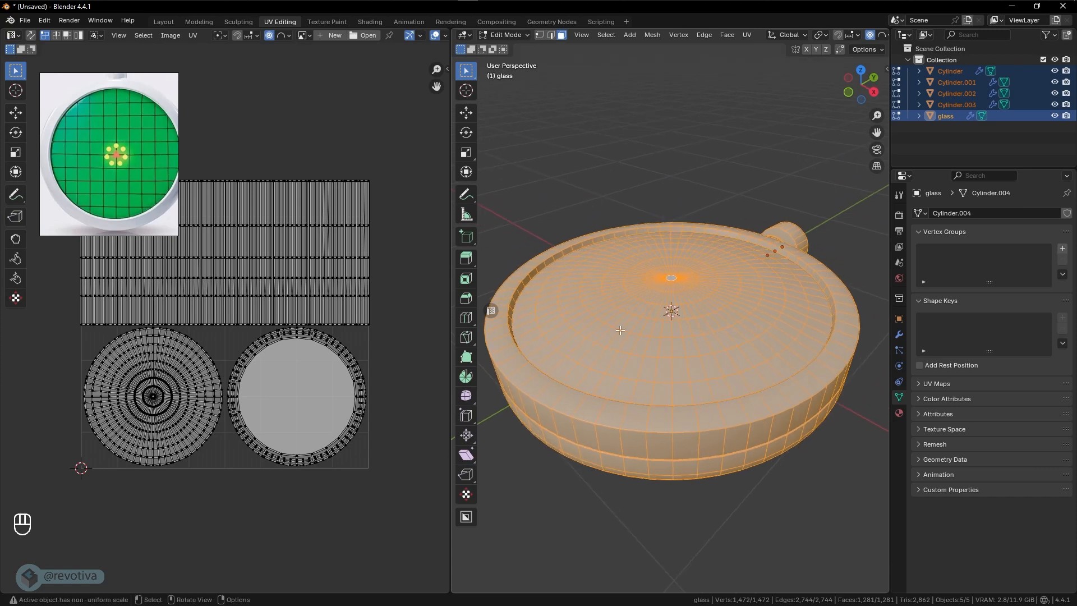
click(335, 36)
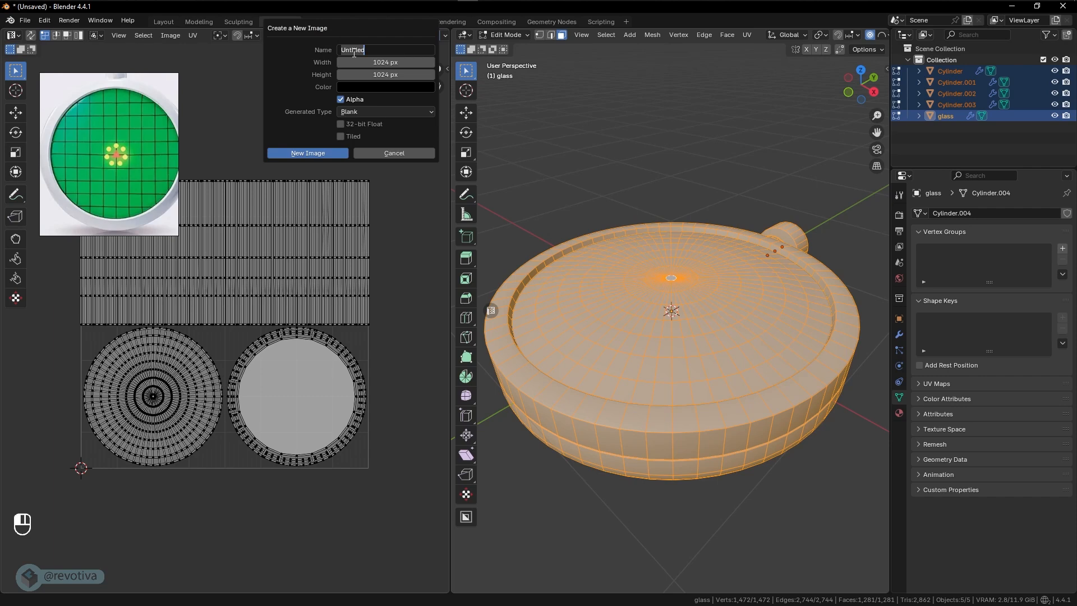
text(uvgrid)
click(362, 111)
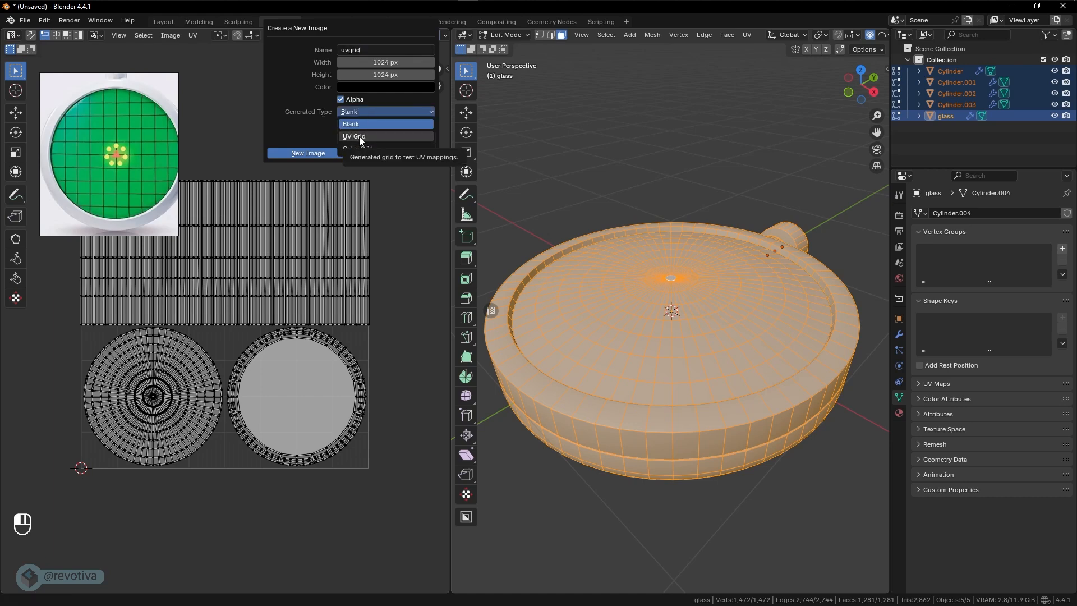
click(361, 138)
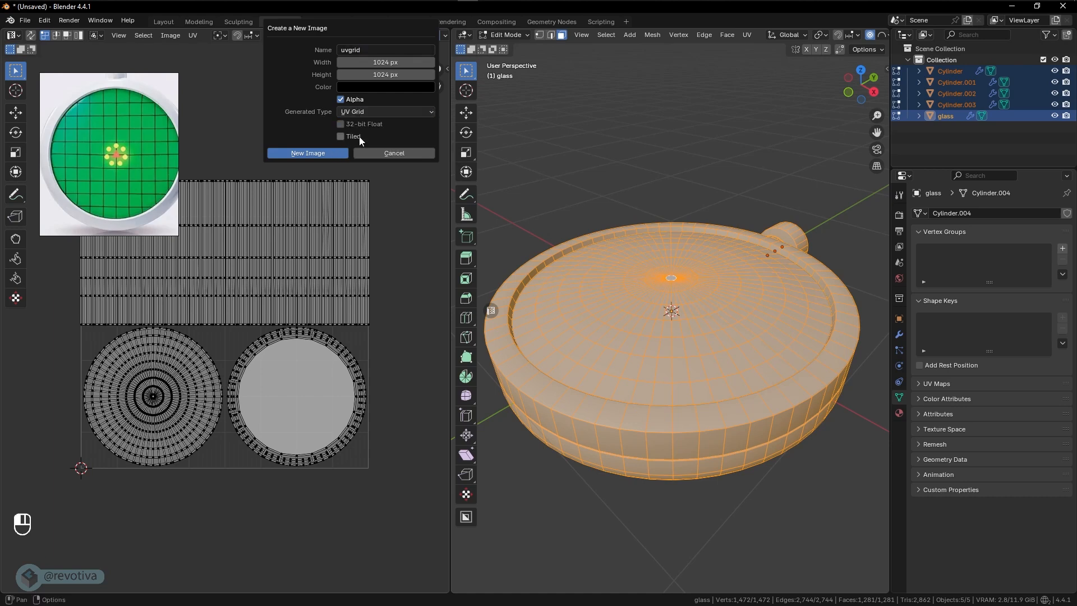
click(322, 156)
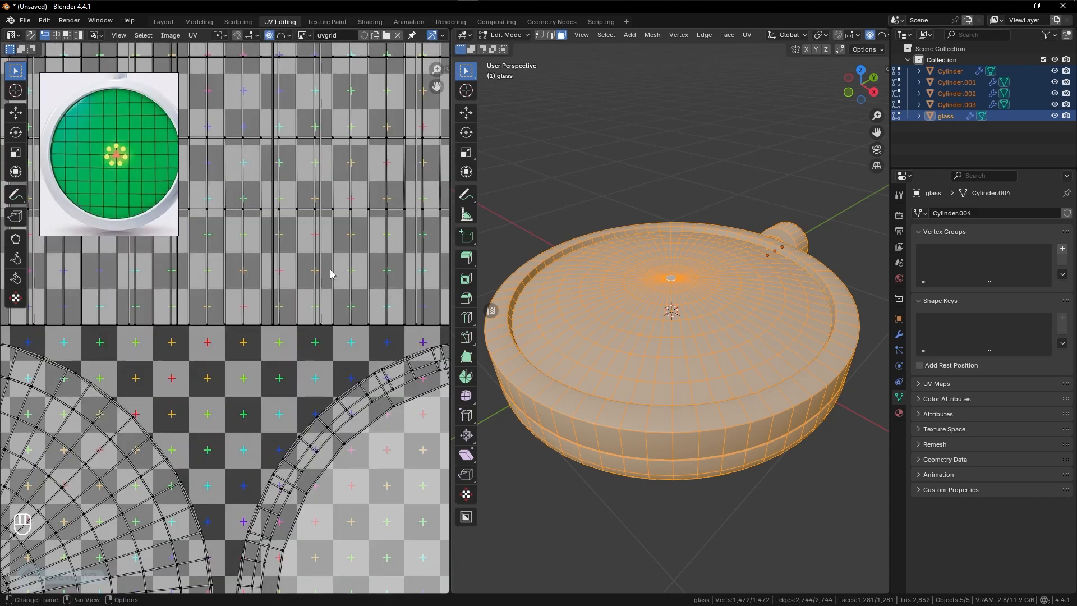
- Fit the uvgrid image in the UV editor and preview the device in Material Preview shading
scroll(330, 270, down, 3)
scroll(330, 269, down, 1)
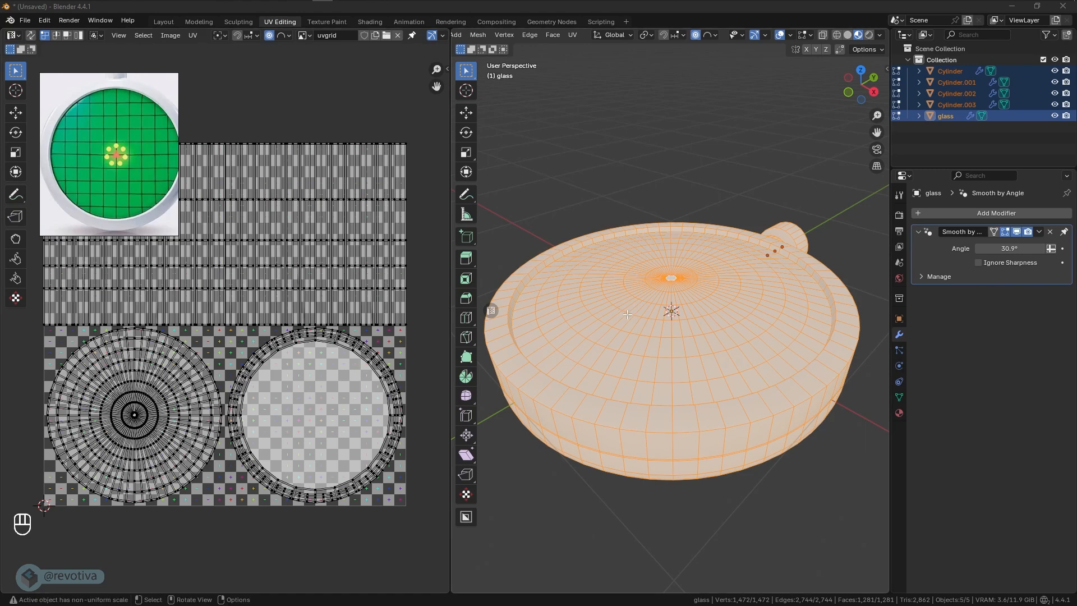
click(858, 36)
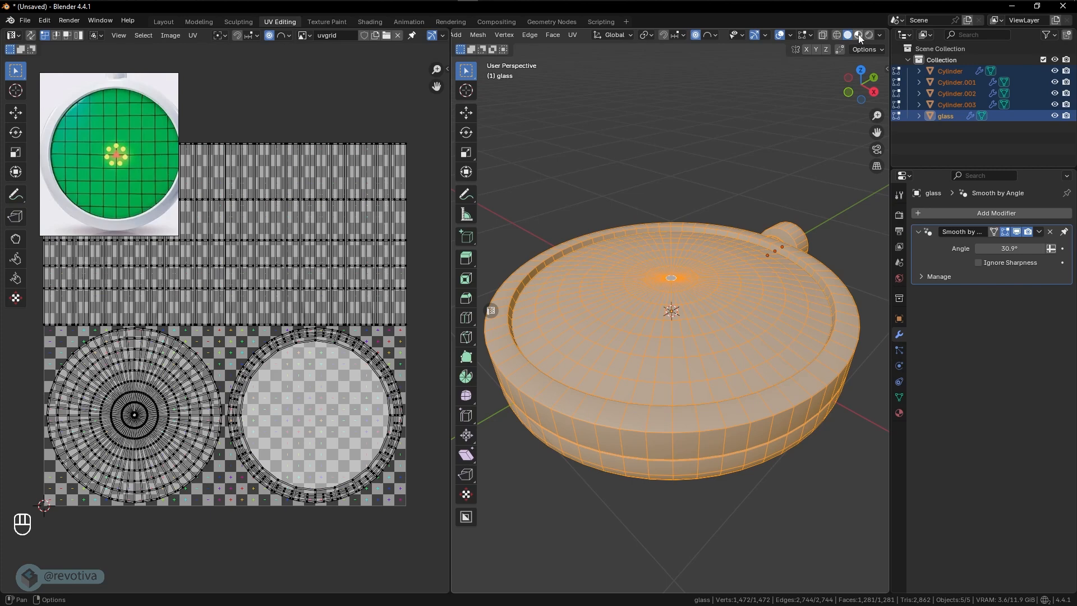
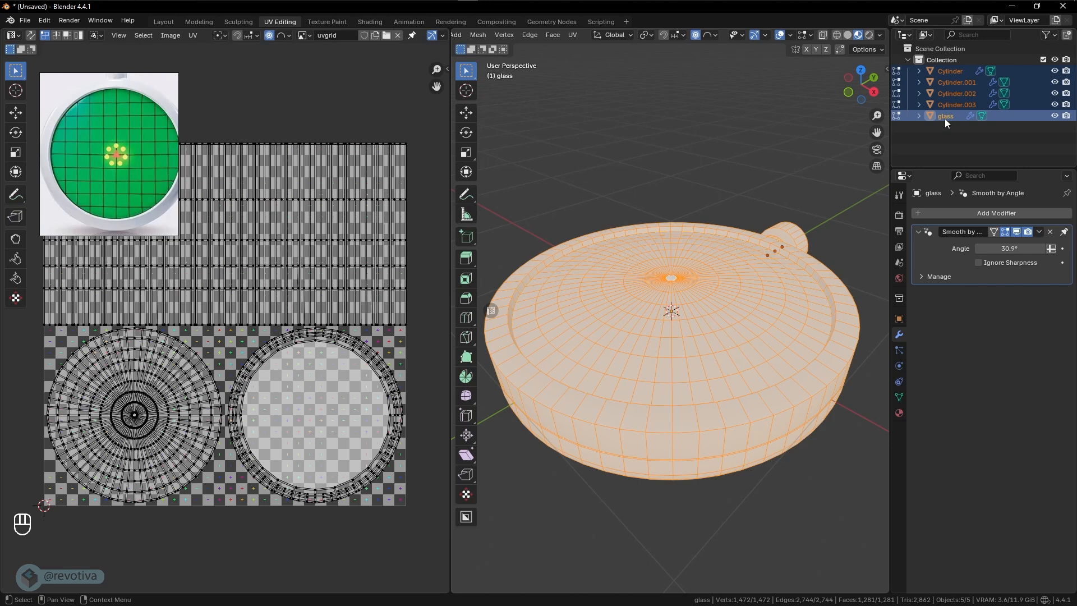
- Create a new material on the glass object and name it radar
click(899, 414)
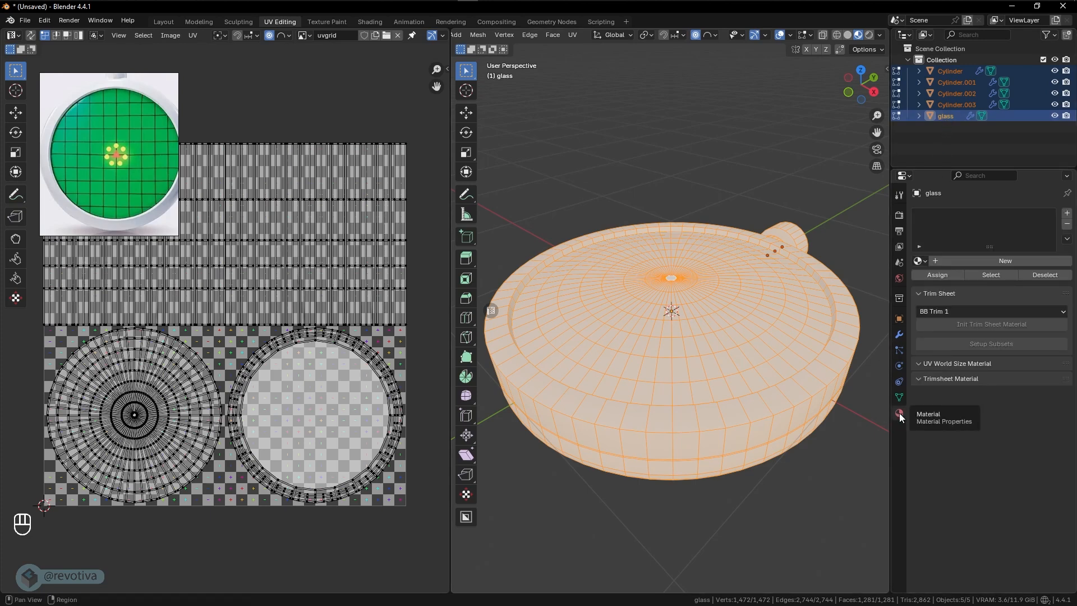
click(1005, 260)
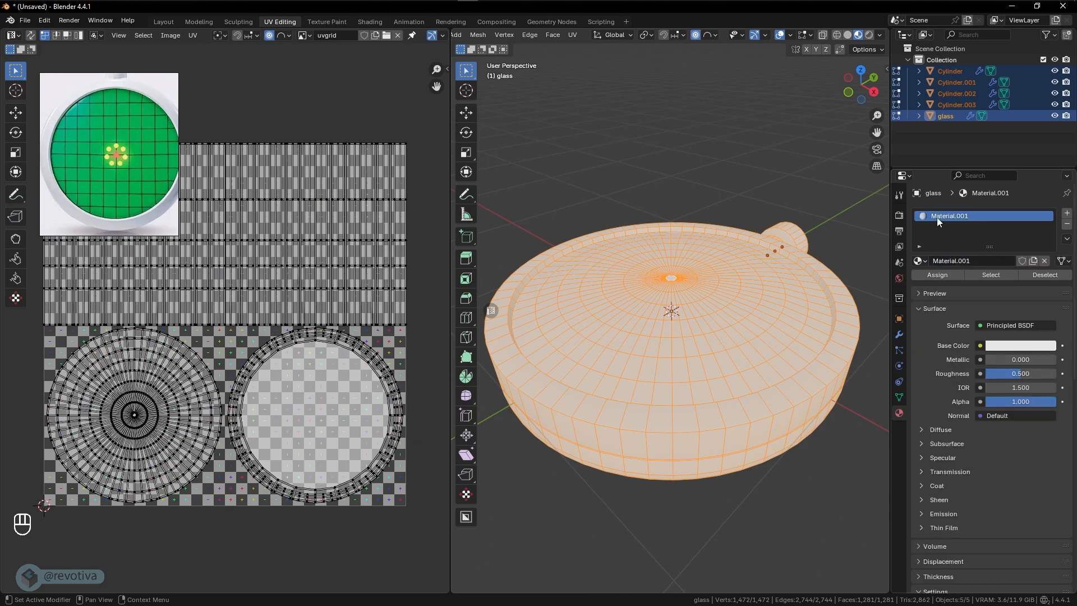
click(968, 260)
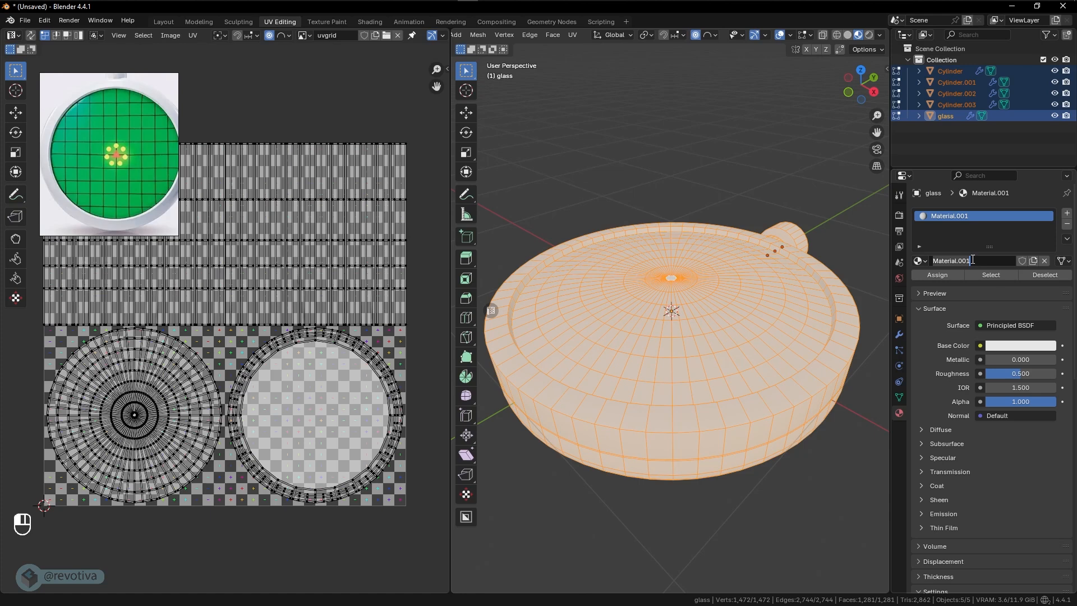
key(BackSpace)
text(radar)
key(Return)
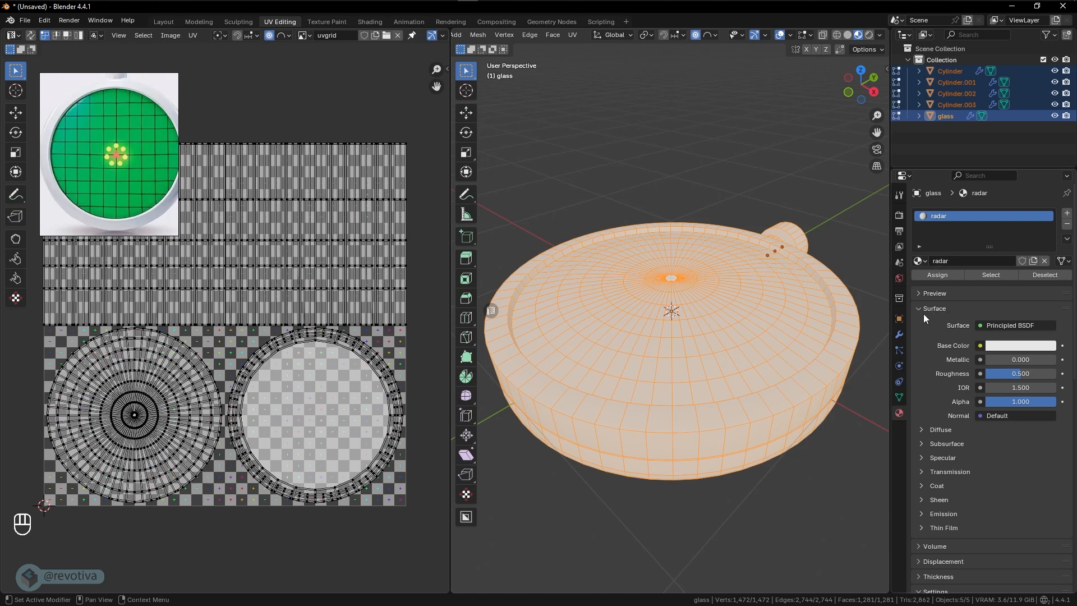
- Give the radar material's Base Color an Image Texture that uses the uvgrid image
click(981, 346)
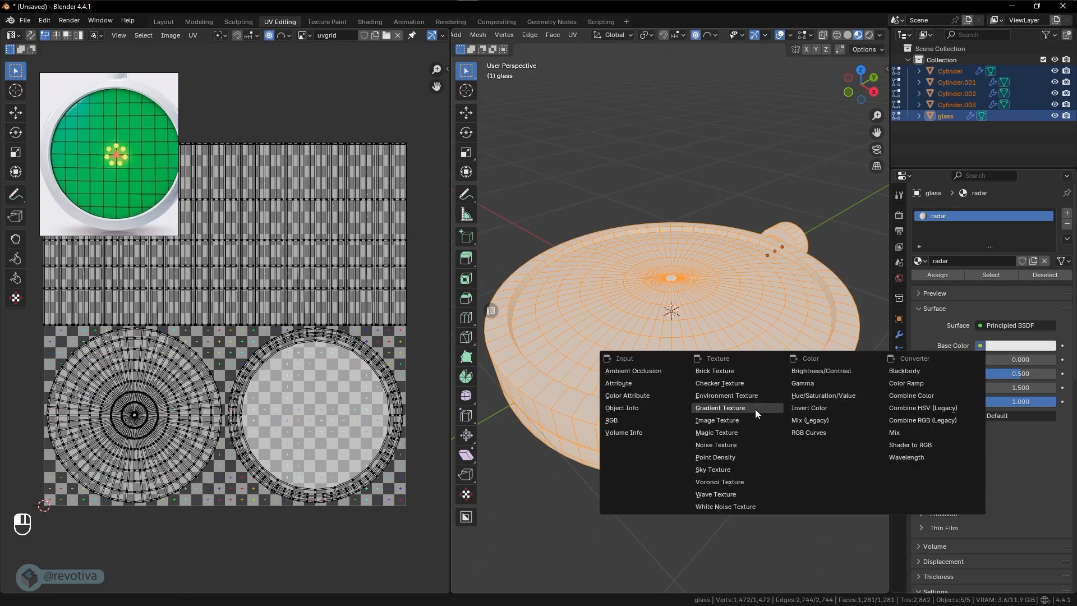
click(716, 421)
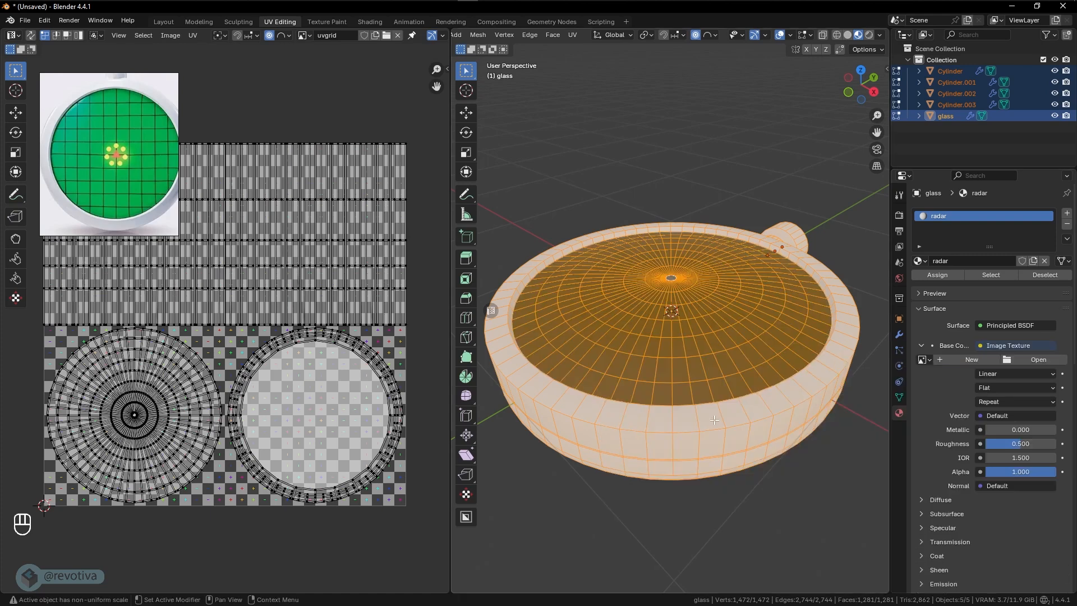
click(923, 361)
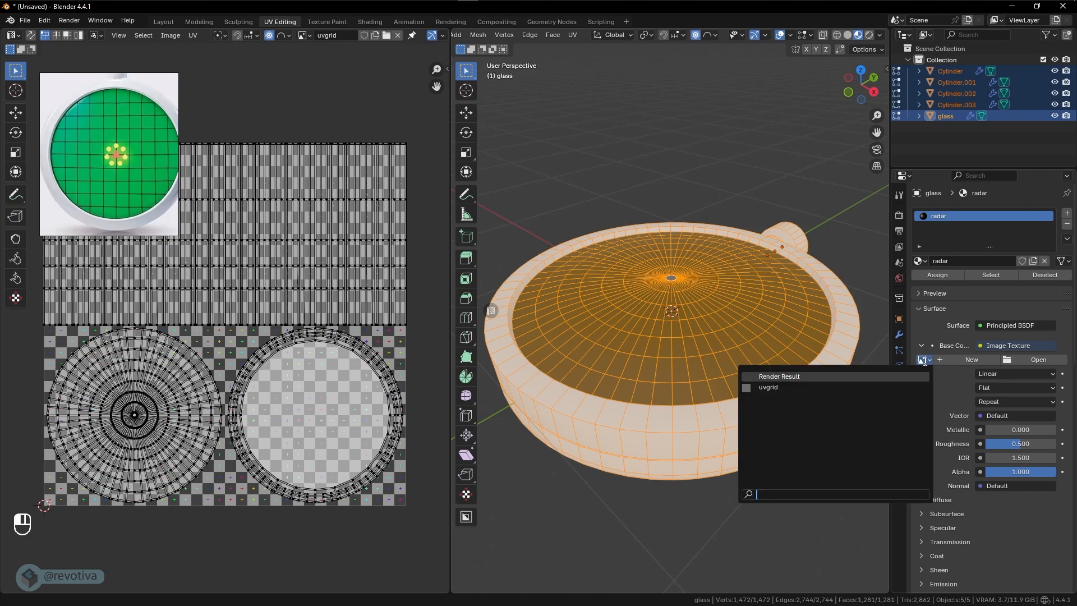
click(779, 388)
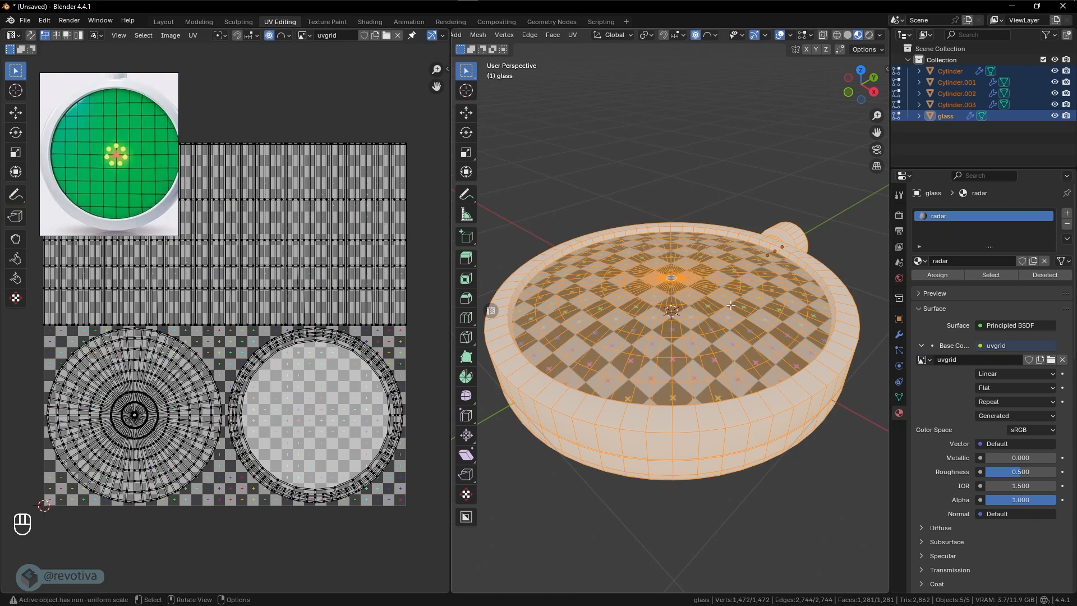
- Return to Object Mode and assign the existing radar material to the device's main body
scroll(728, 302, up, 2)
scroll(786, 345, down, 3)
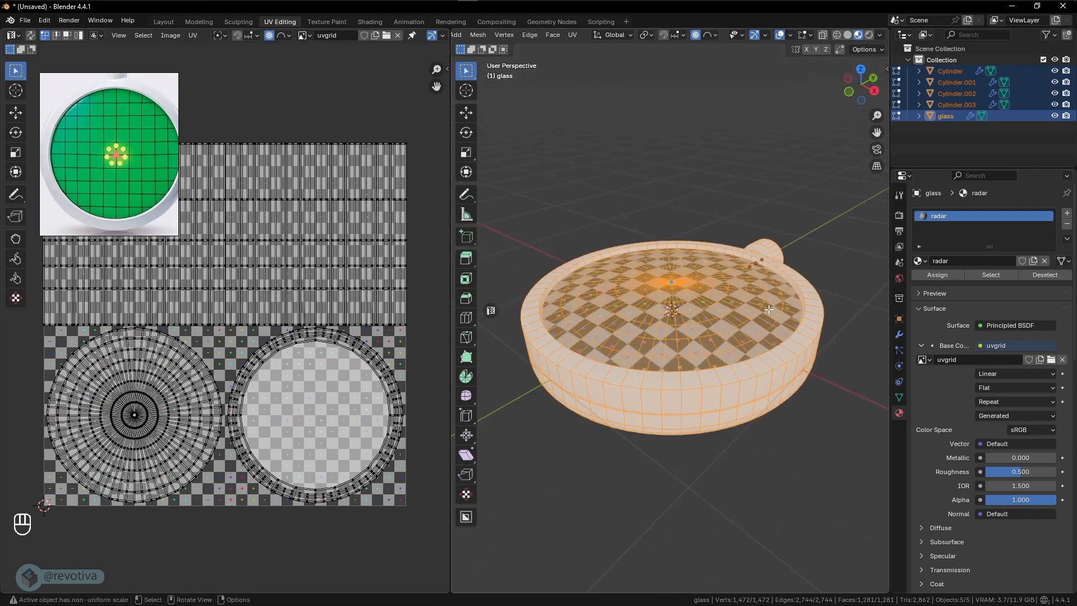
key(Tab)
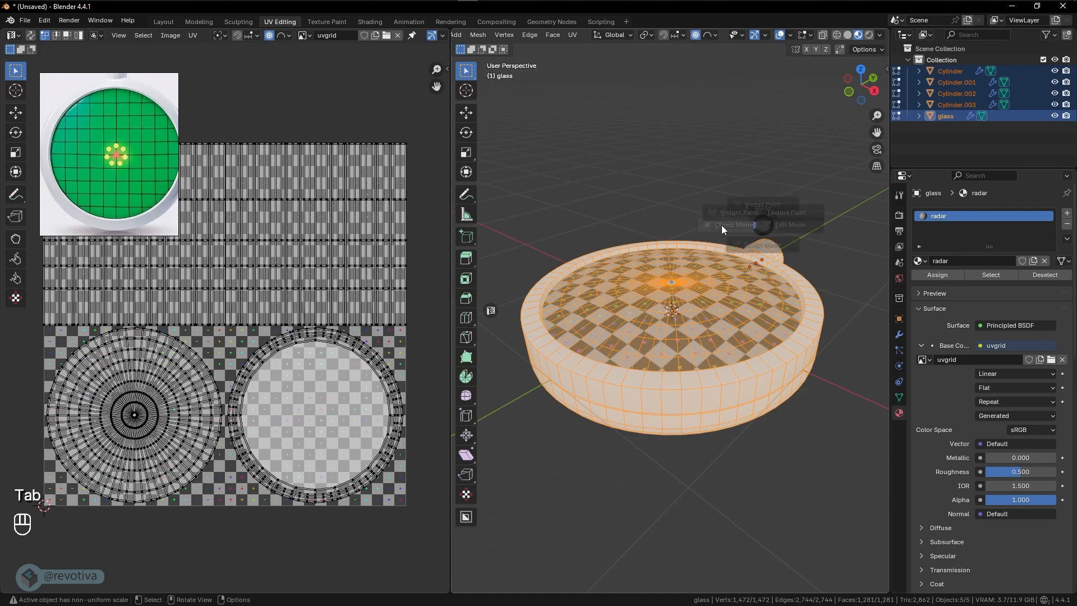
click(674, 225)
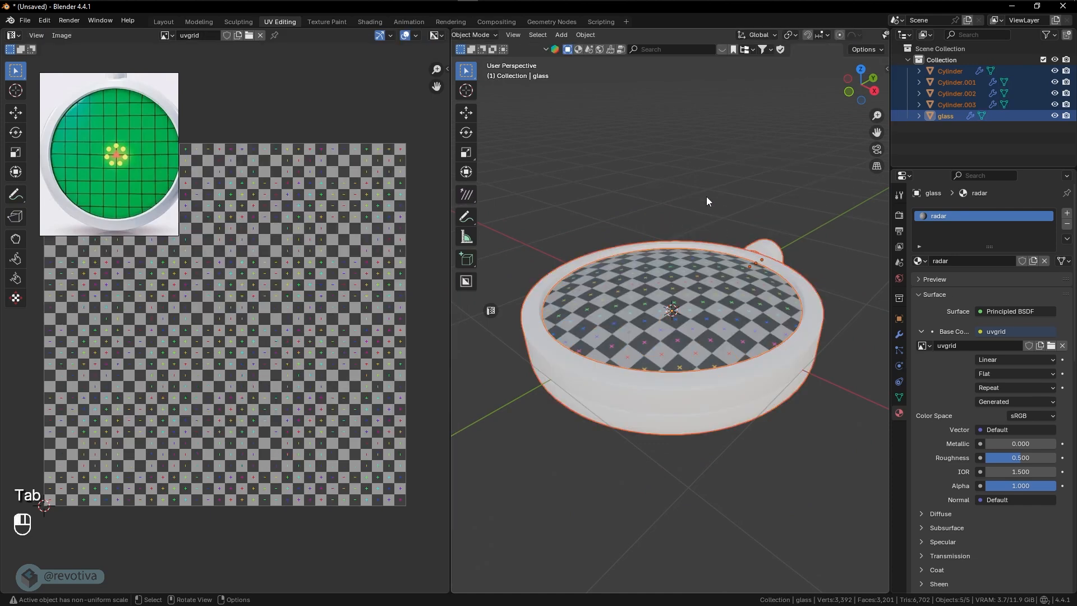
click(781, 366)
middle_drag(780, 366, 754, 364)
shift+middle_drag(758, 366, 722, 343)
click(919, 261)
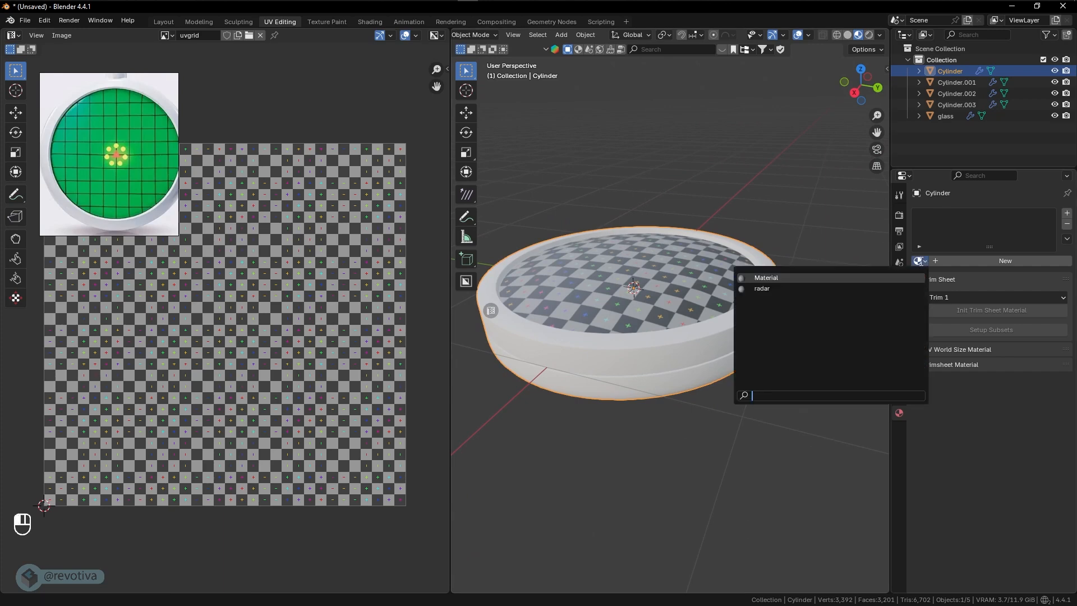
click(791, 252)
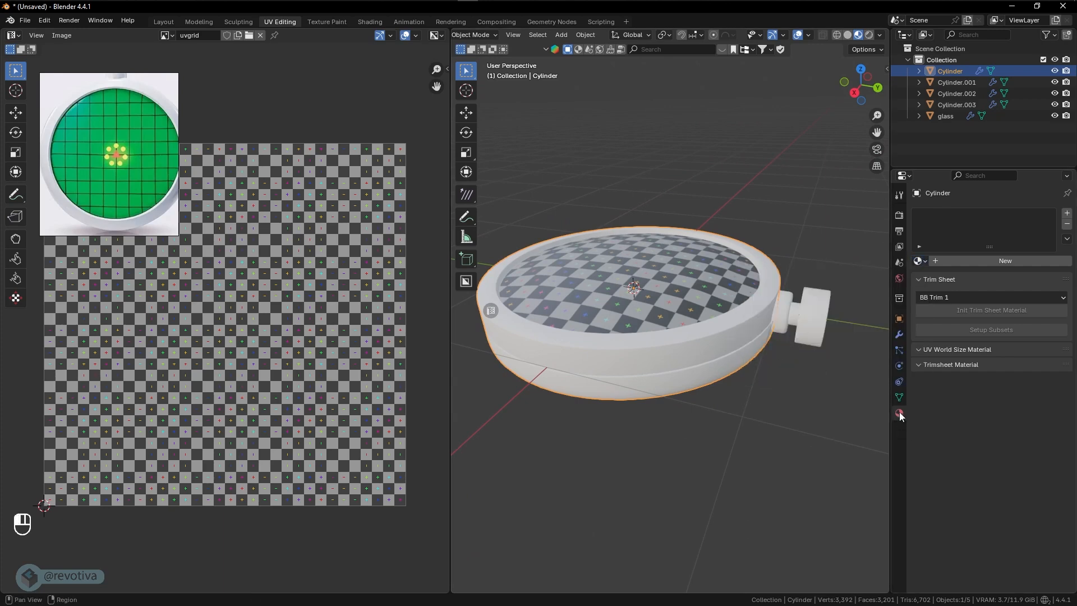
click(920, 261)
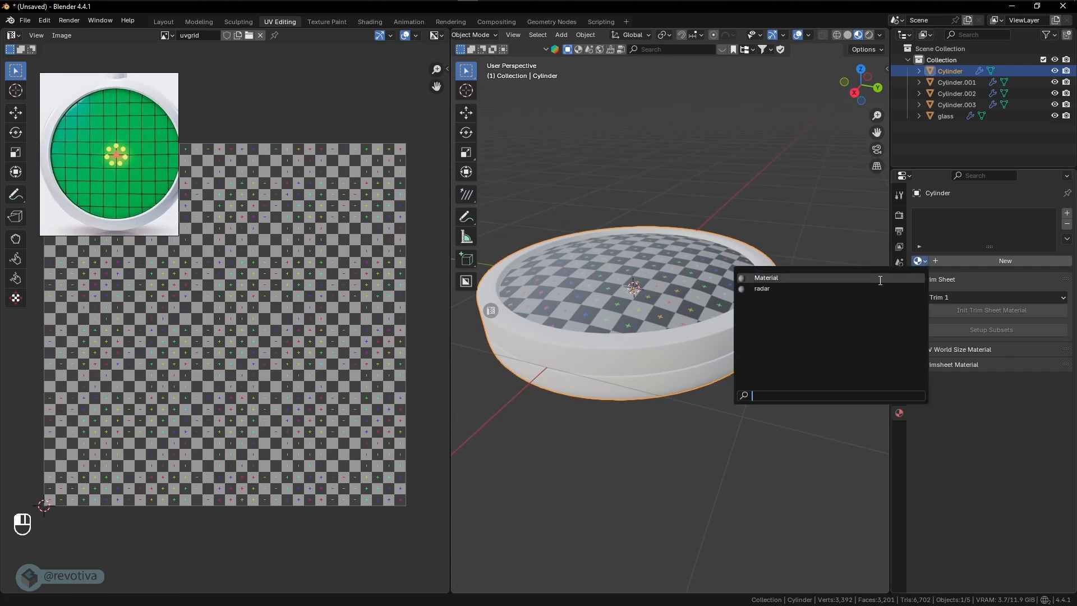
click(769, 289)
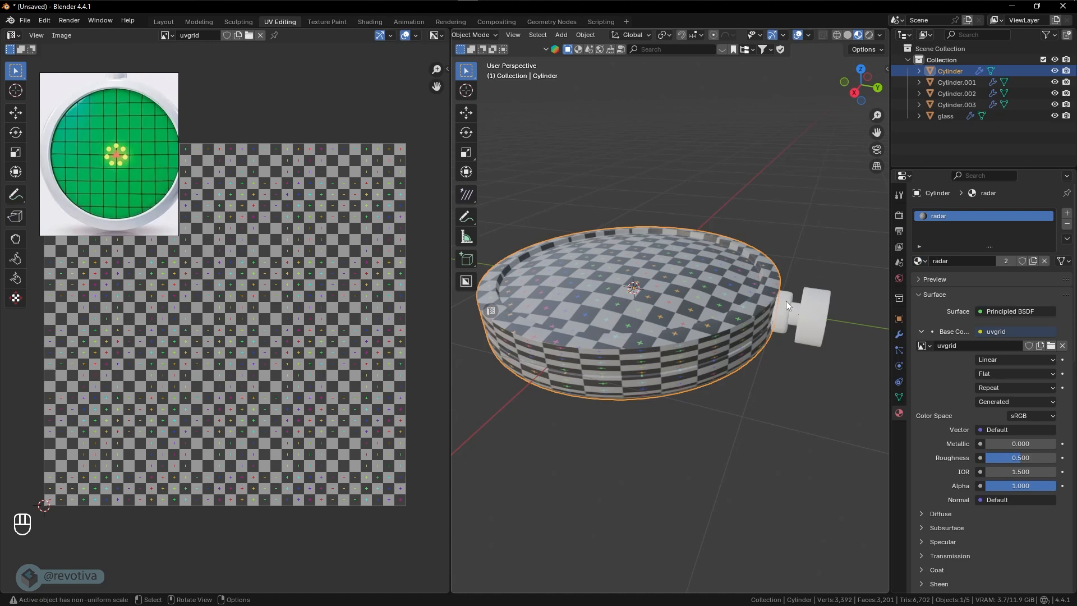
- Assign the radar material to the three knob parts, Cylinder.001, Cylinder.003 and Cylinder.002
click(788, 310)
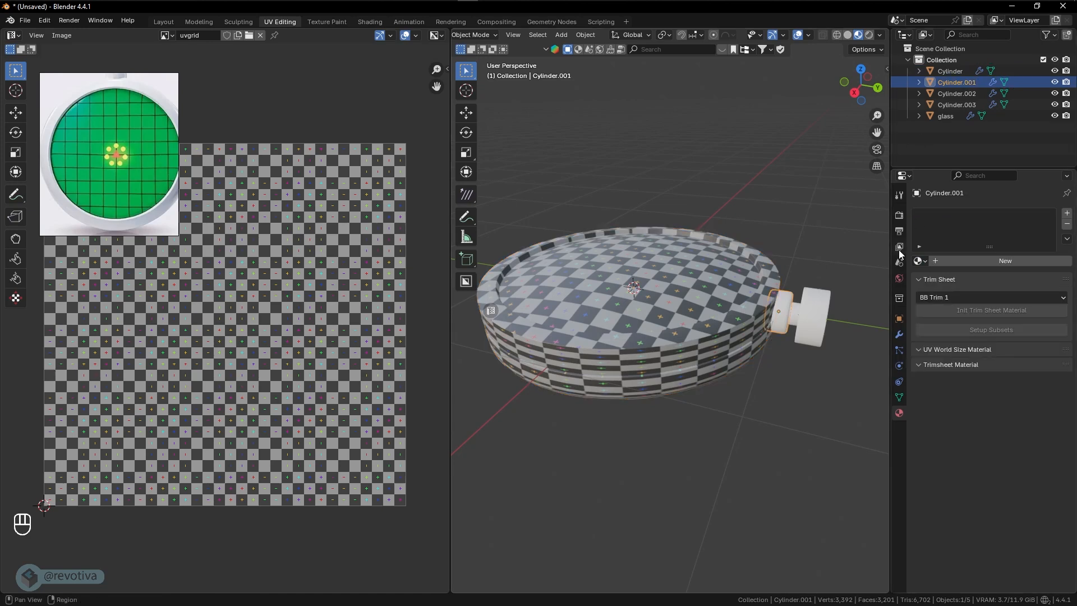
click(918, 261)
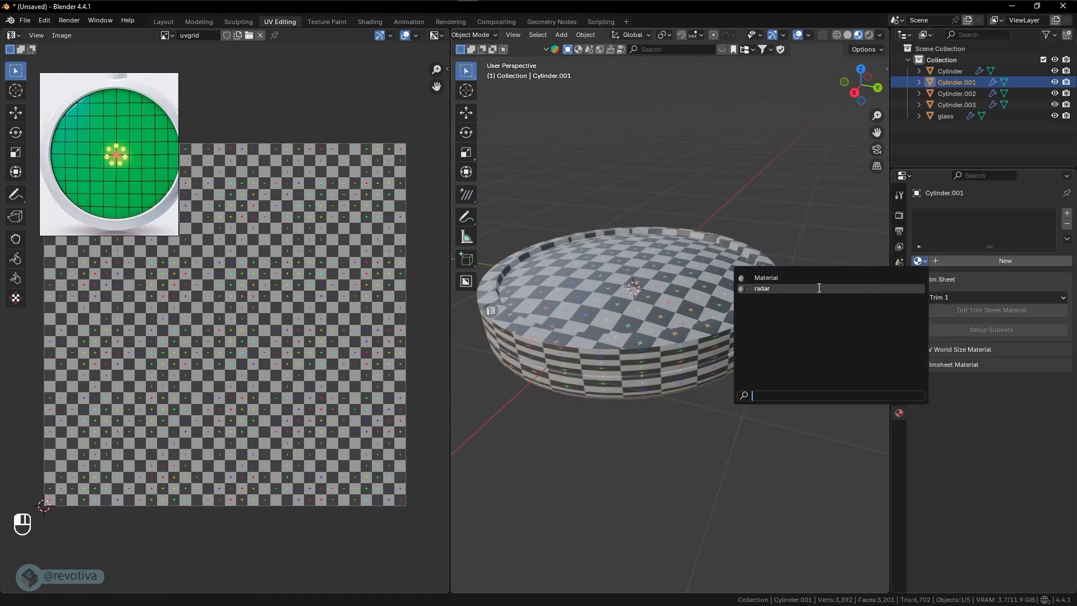
click(763, 288)
click(805, 314)
click(919, 260)
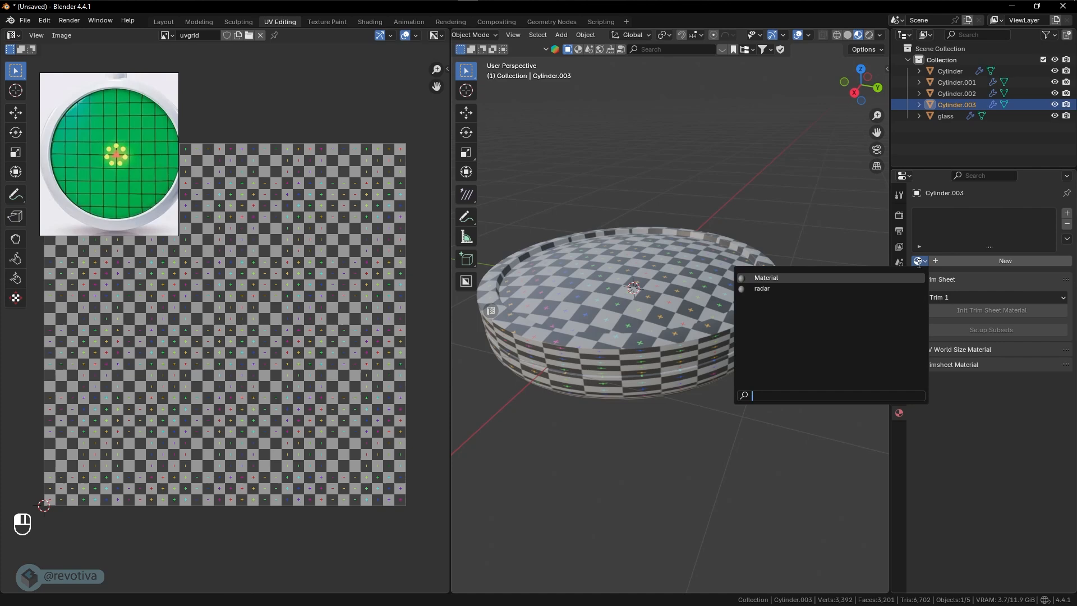
click(795, 288)
click(806, 299)
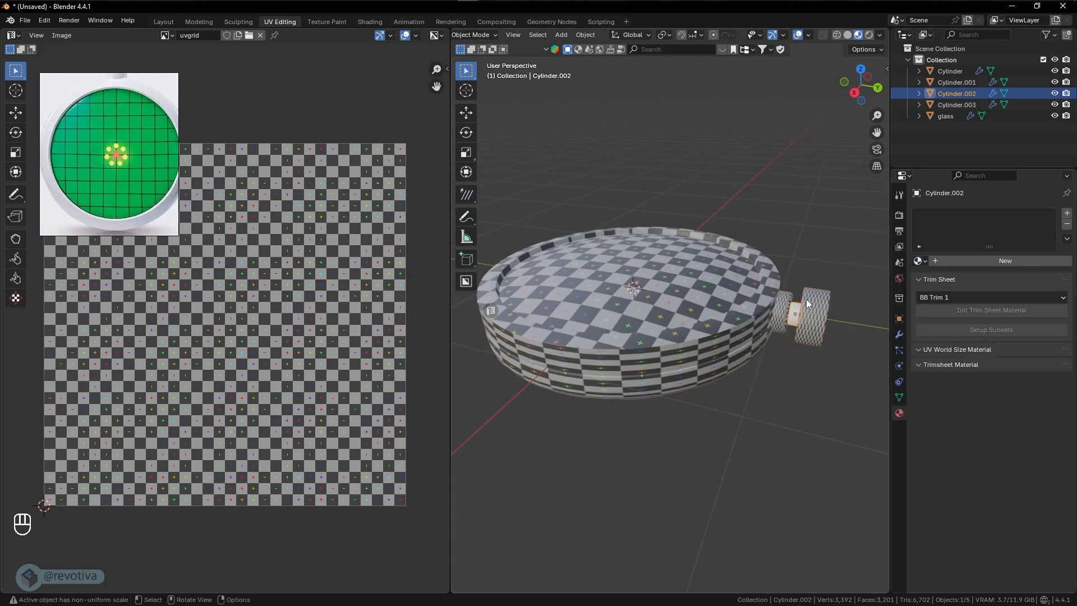
click(918, 261)
click(863, 289)
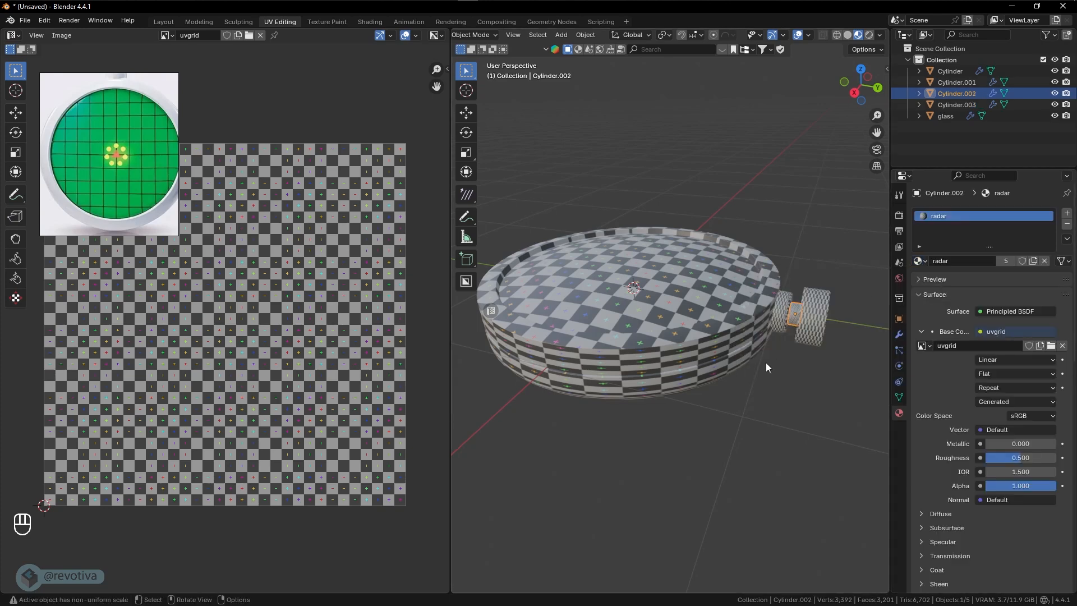
- Examine the checker pattern on the body's side wall and the knob for stretching
scroll(735, 368, up, 3)
scroll(735, 364, up, 5)
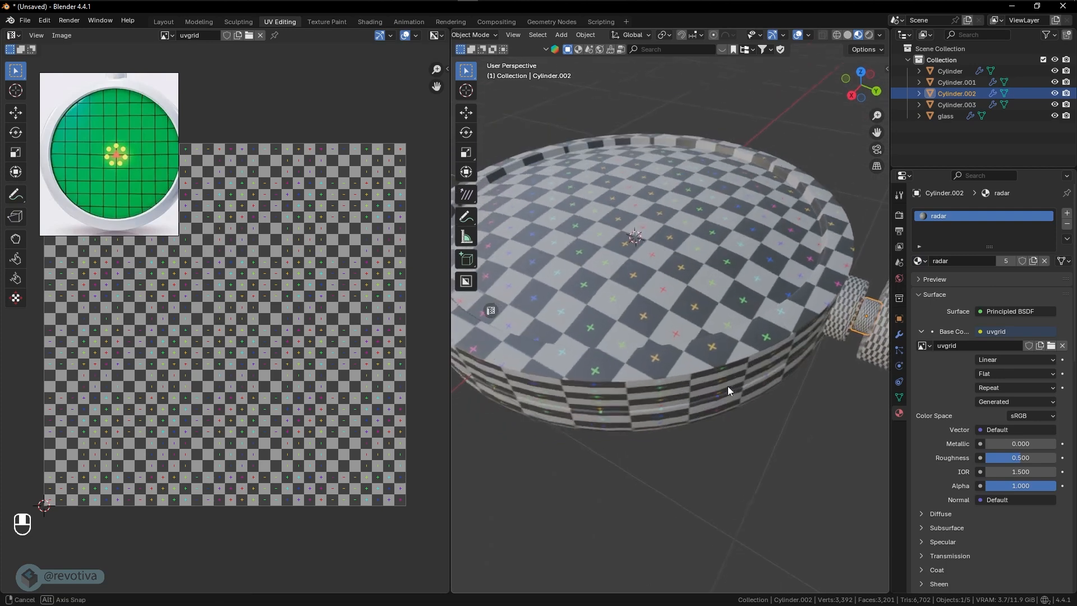
click(745, 350)
middle_drag(746, 350, 762, 355)
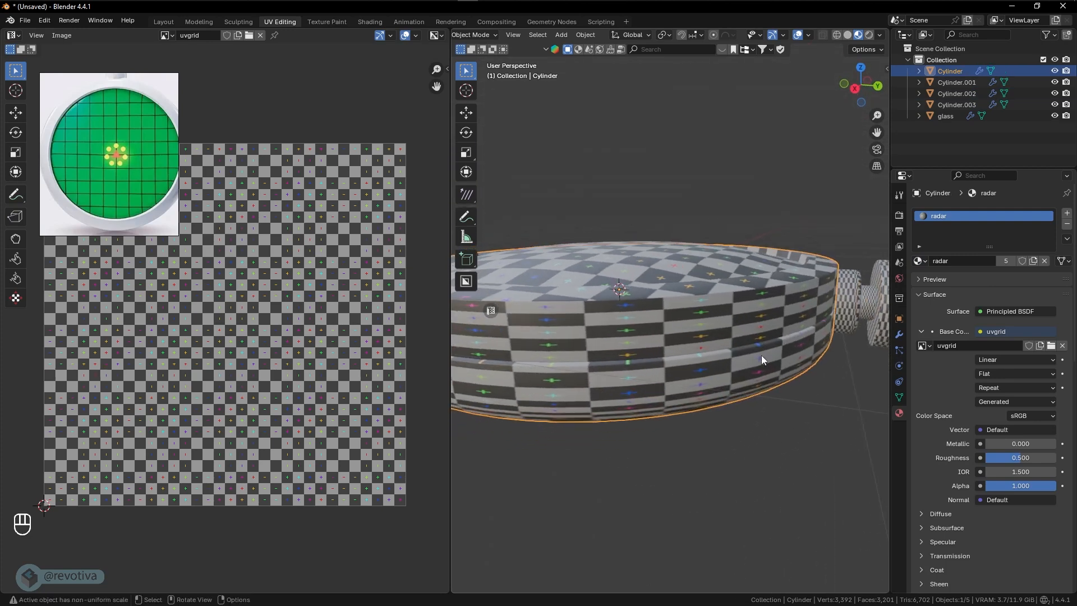
middle_drag(671, 323, 672, 346)
click(843, 349)
click(854, 363)
click(870, 379)
click(794, 352)
click(816, 352)
click(807, 377)
scroll(746, 371, down, 3)
- Enter Edit Mode on the main body and switch to edge selection
click(665, 351)
key(Tab)
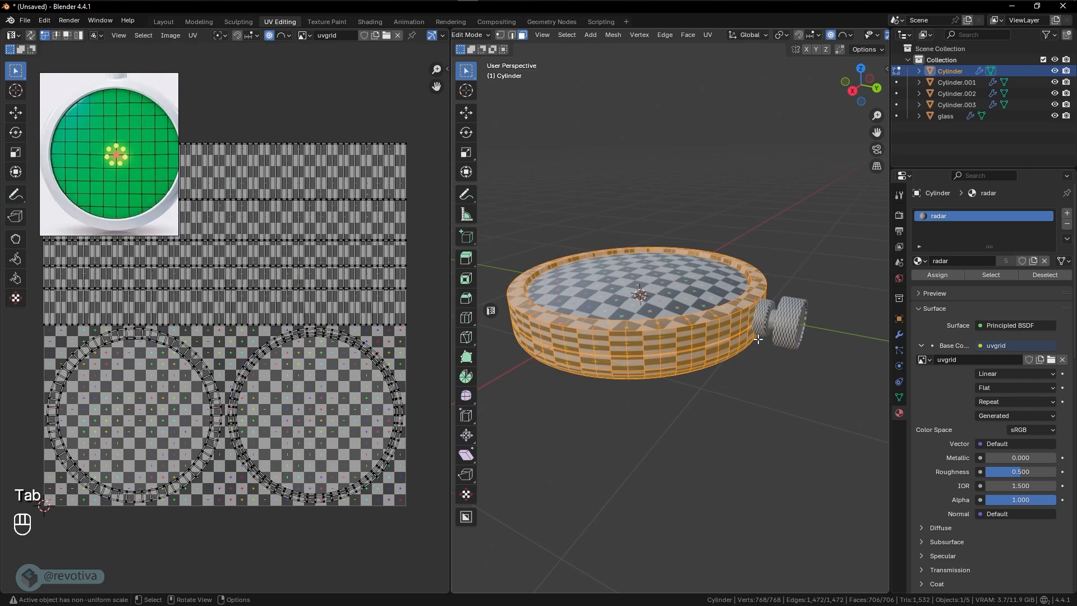
click(512, 34)
- Mark the body's inner edge loop around the glass as a seam, then clear the loop selection
scroll(739, 326, up, 2)
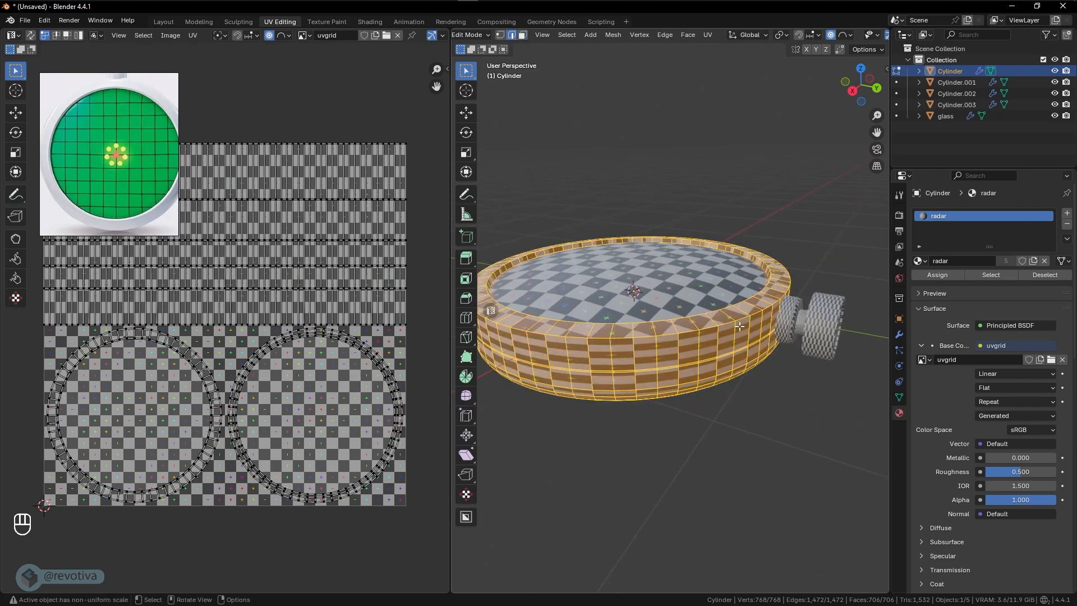
middle_drag(740, 326, 647, 363)
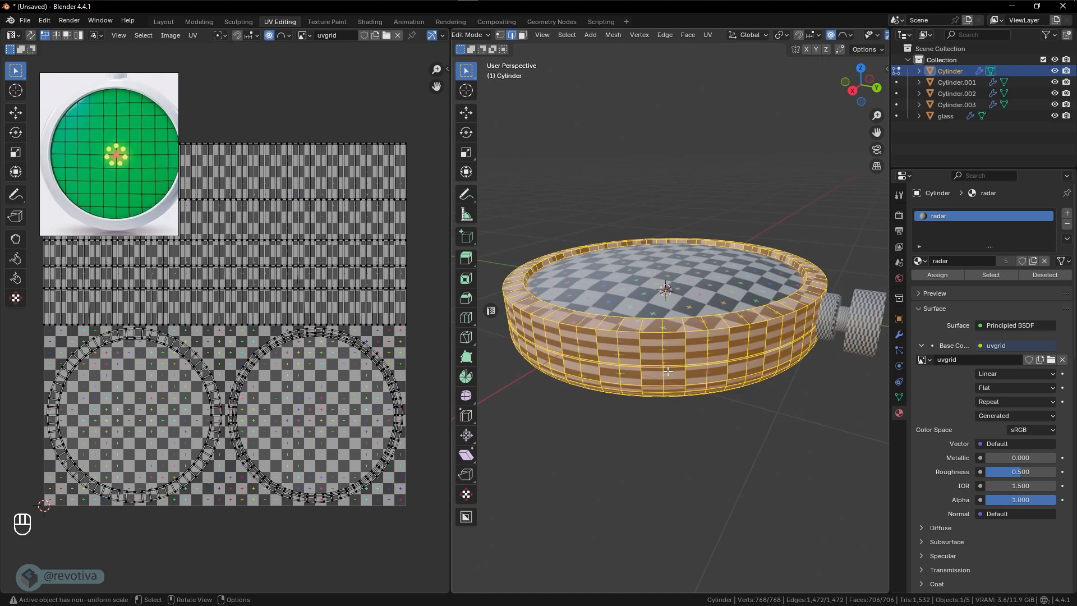
middle_drag(755, 362, 727, 355)
scroll(674, 310, up, 5)
scroll(675, 310, down, 3)
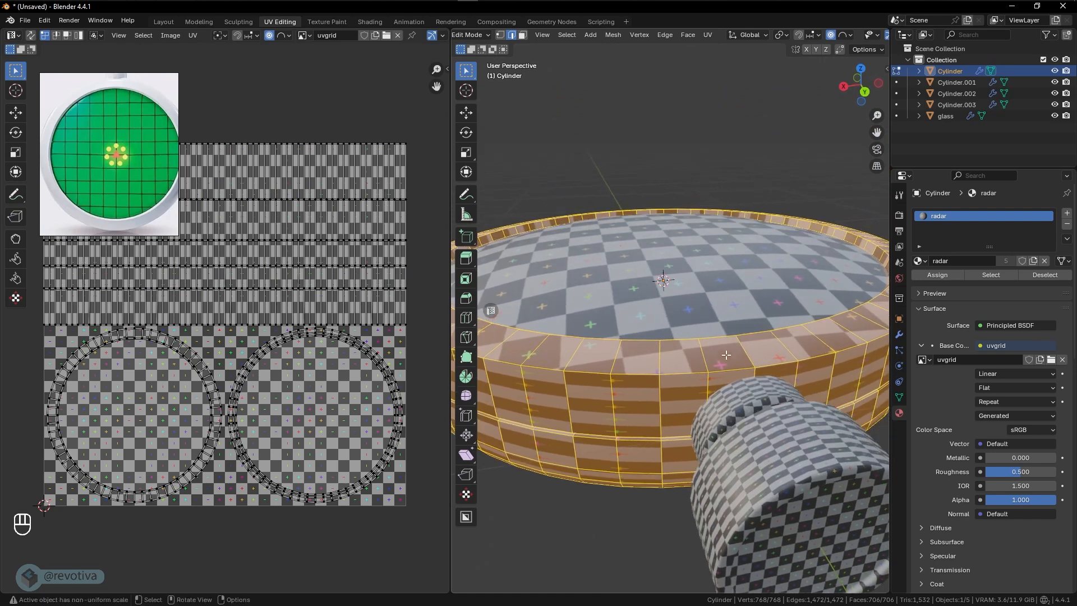
scroll(674, 355, up, 2)
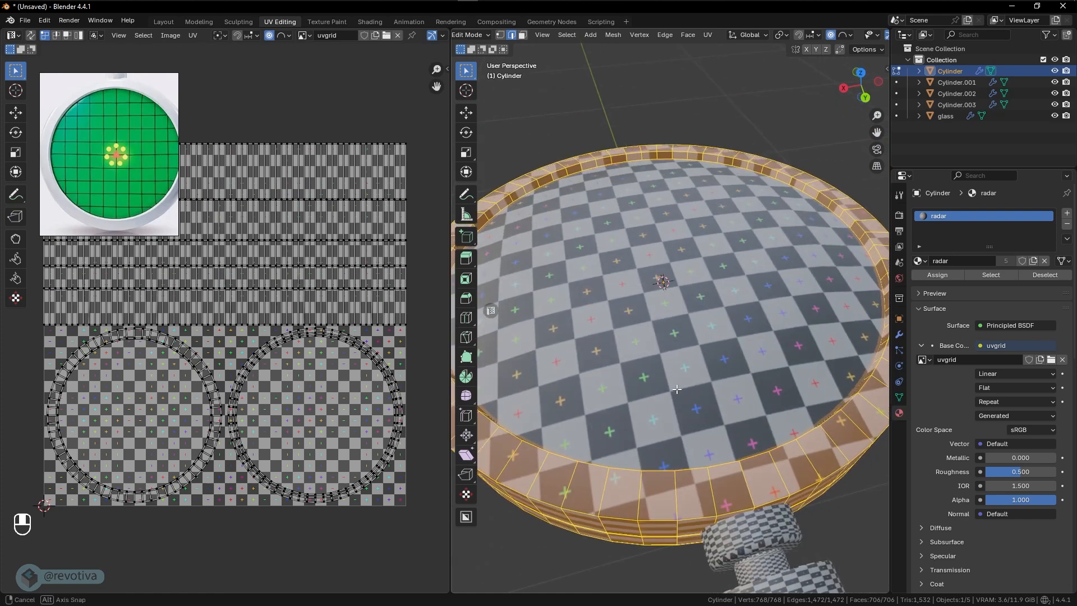
shift+middle_drag(674, 355, 601, 281)
key(alt)
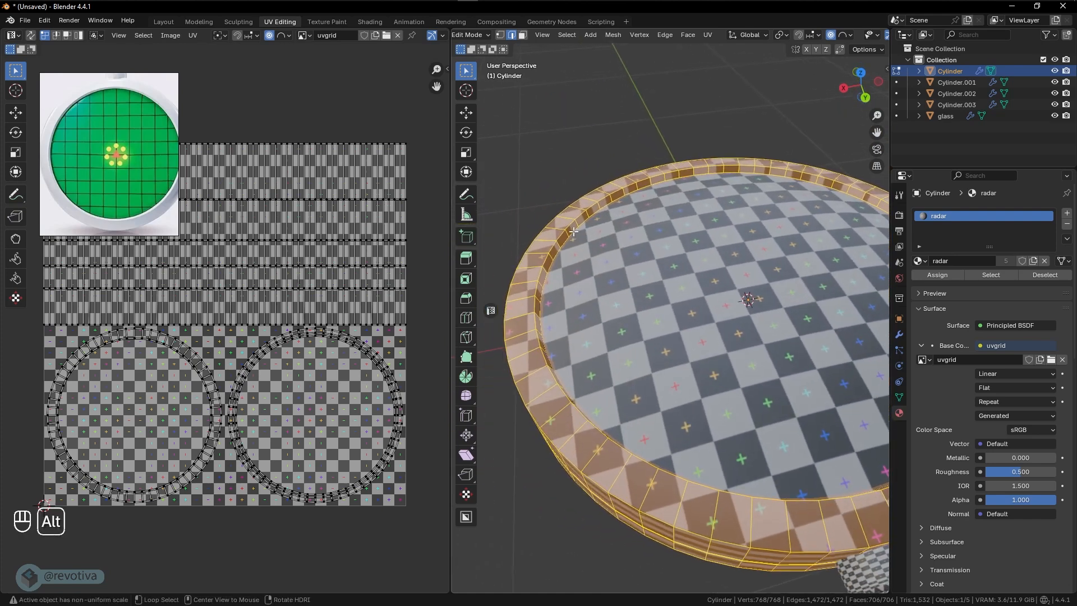
alt+click(573, 231)
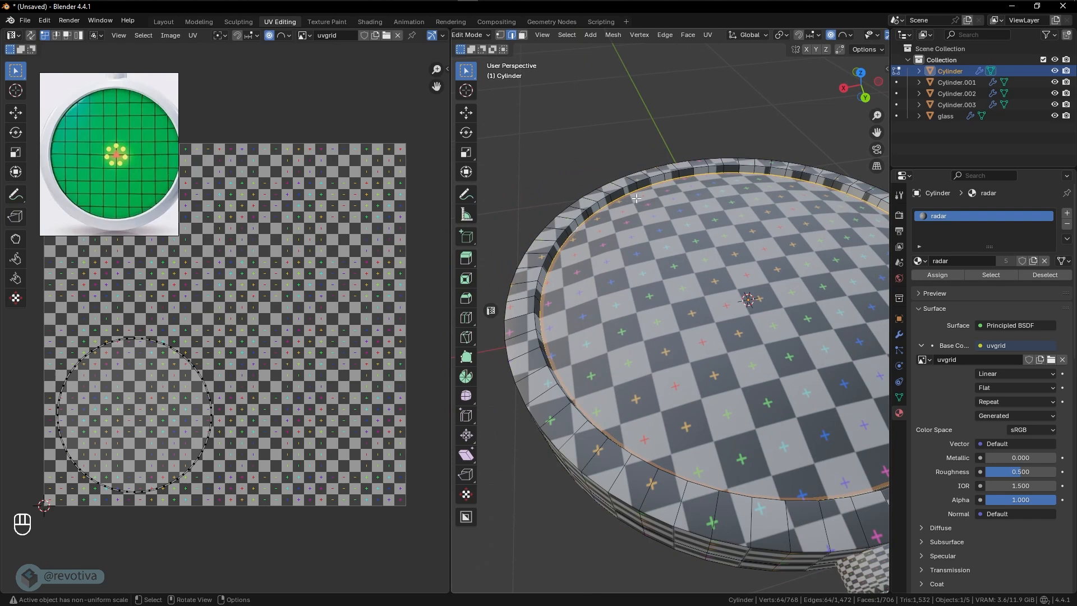
click(576, 233)
key(alt)
alt+click(576, 233)
shift+middle_drag(774, 339, 750, 339)
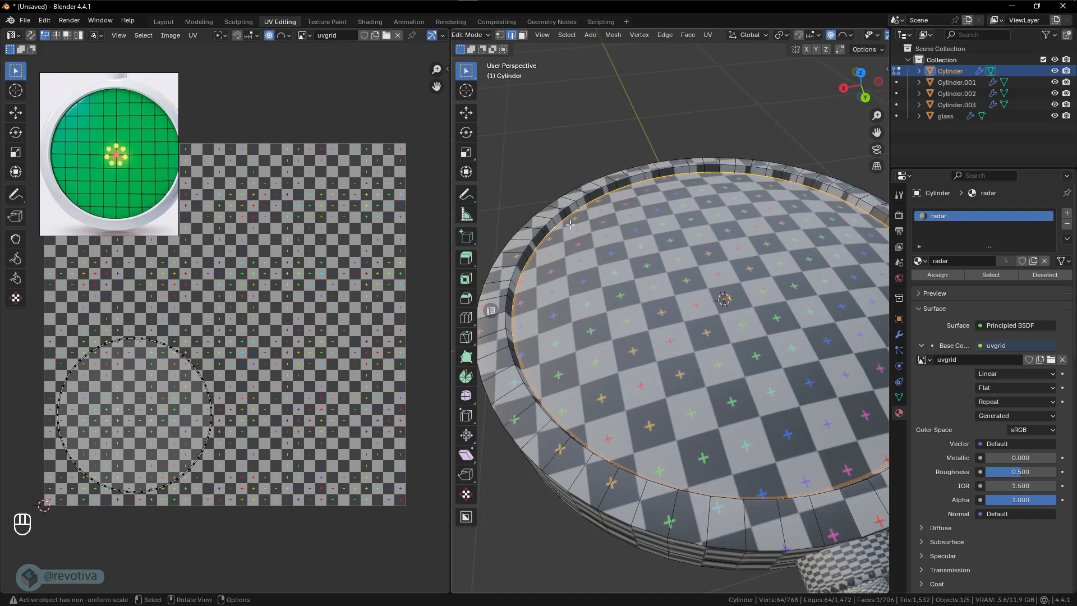
key(ctrl+e)
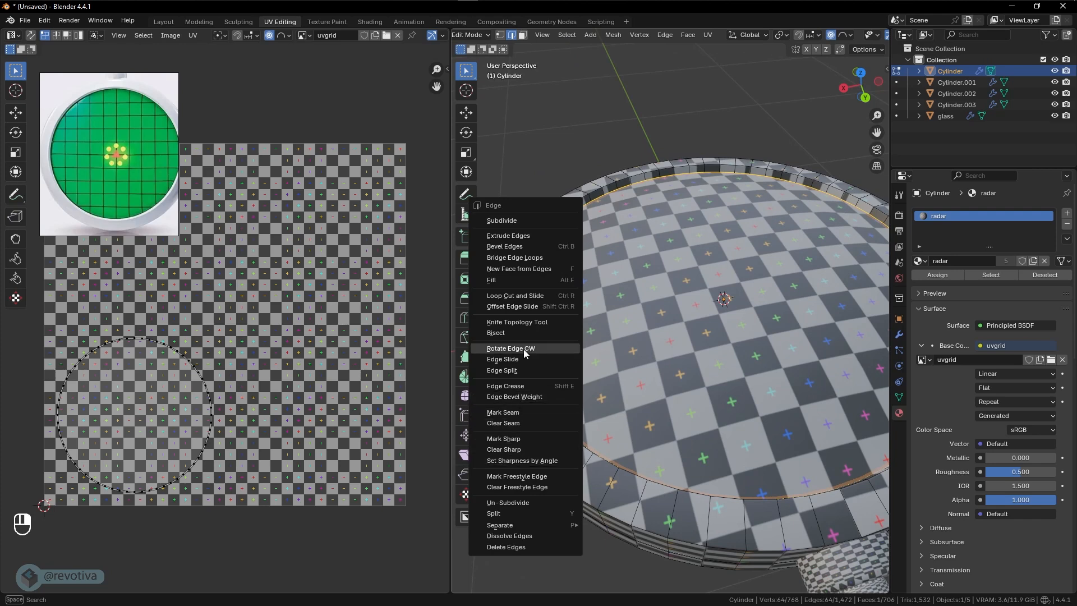
click(518, 413)
middle_drag(576, 374, 552, 377)
click(559, 150)
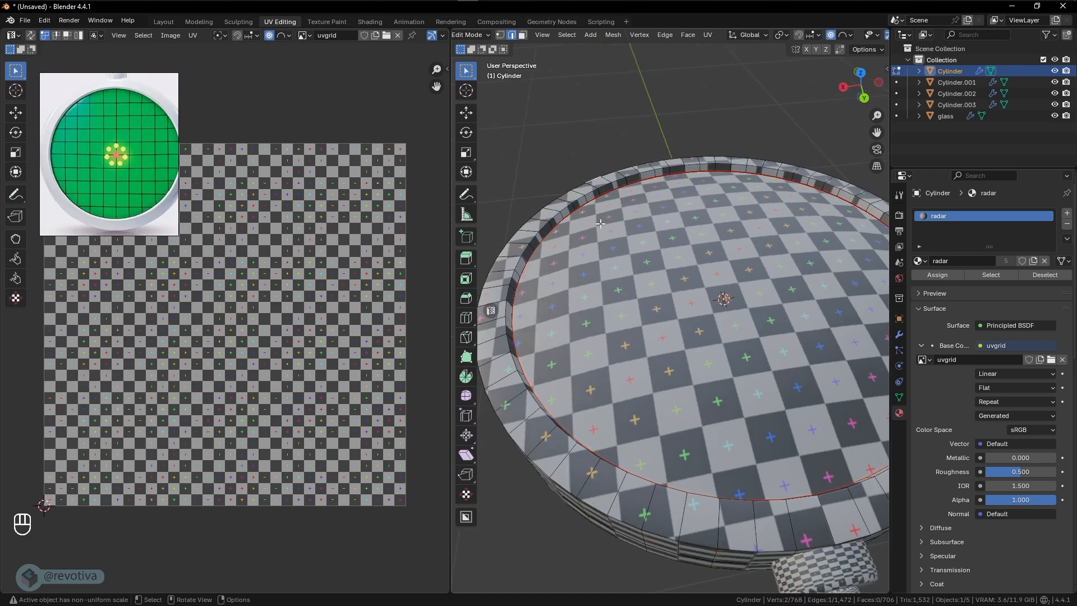
- Mark the border of the body's flat bottom face as a seam
middle_drag(631, 463, 717, 416)
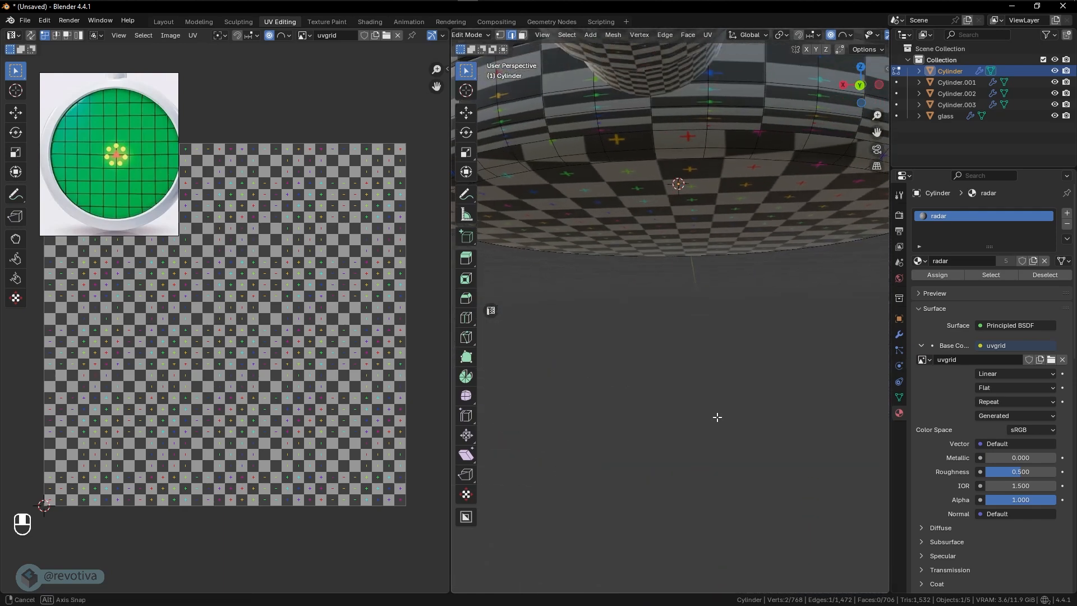
alt+click(678, 284)
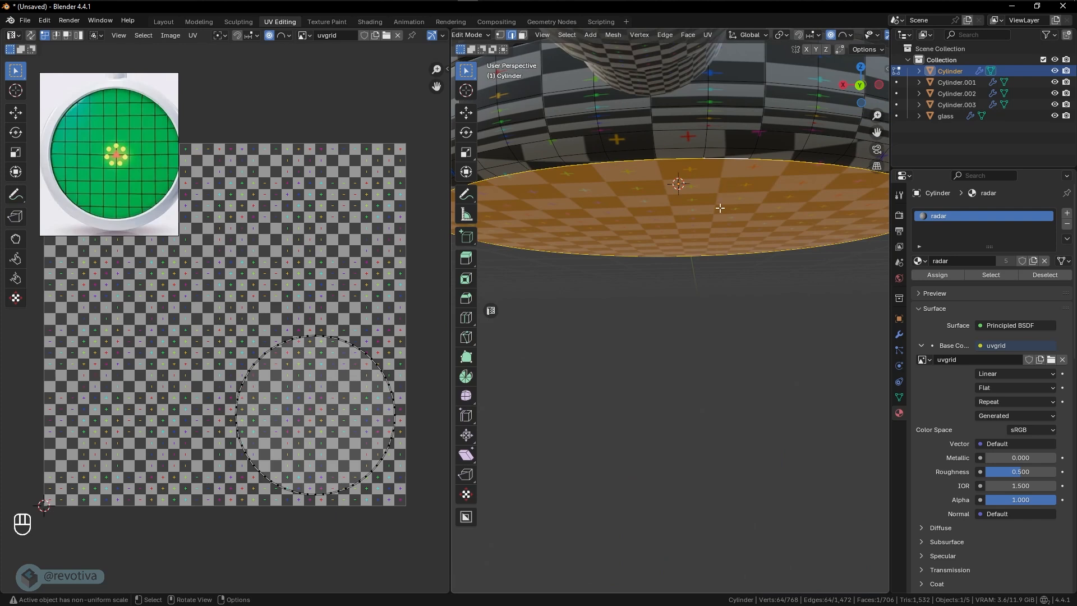
mouse_move(721, 209)
middle_down()
mouse_move(706, 252)
mouse_move(715, 220)
middle_up()
key(ctrl+e)
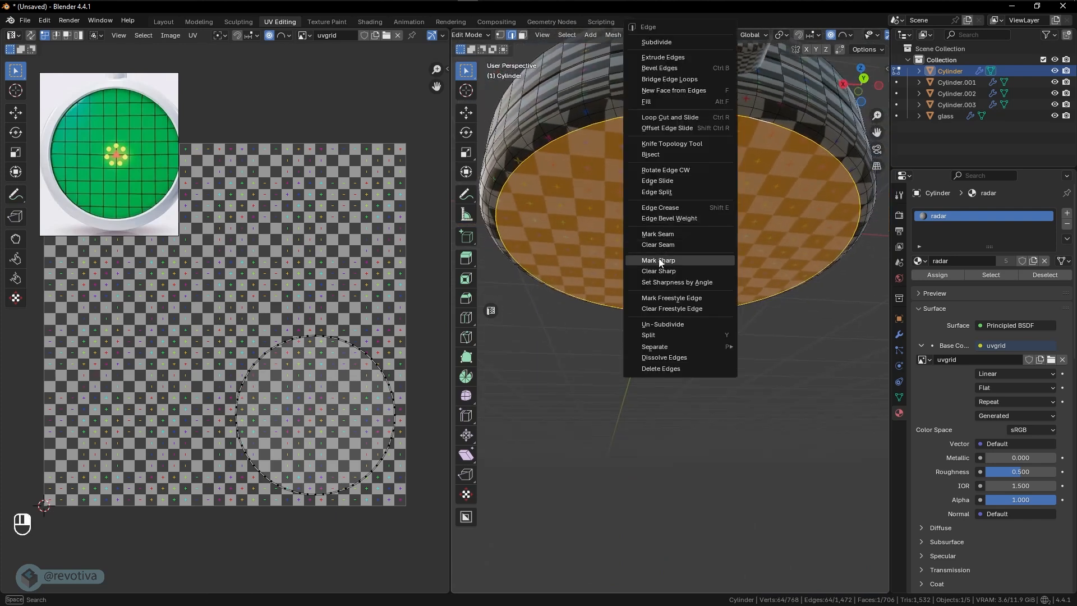
click(665, 239)
- Mark the horizontal edge loop at the groove around the body's side wall as a seam, using wireframe shading to select it
middle_drag(654, 258, 691, 303)
scroll(723, 202, up, 1)
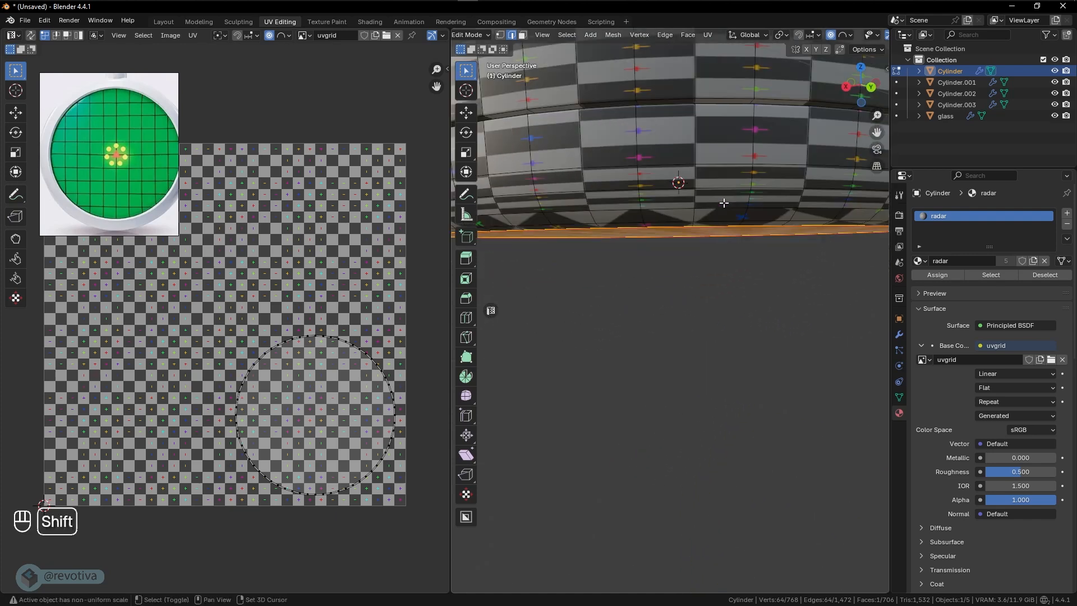
shift+middle_drag(724, 203, 721, 275)
key(shift+z)
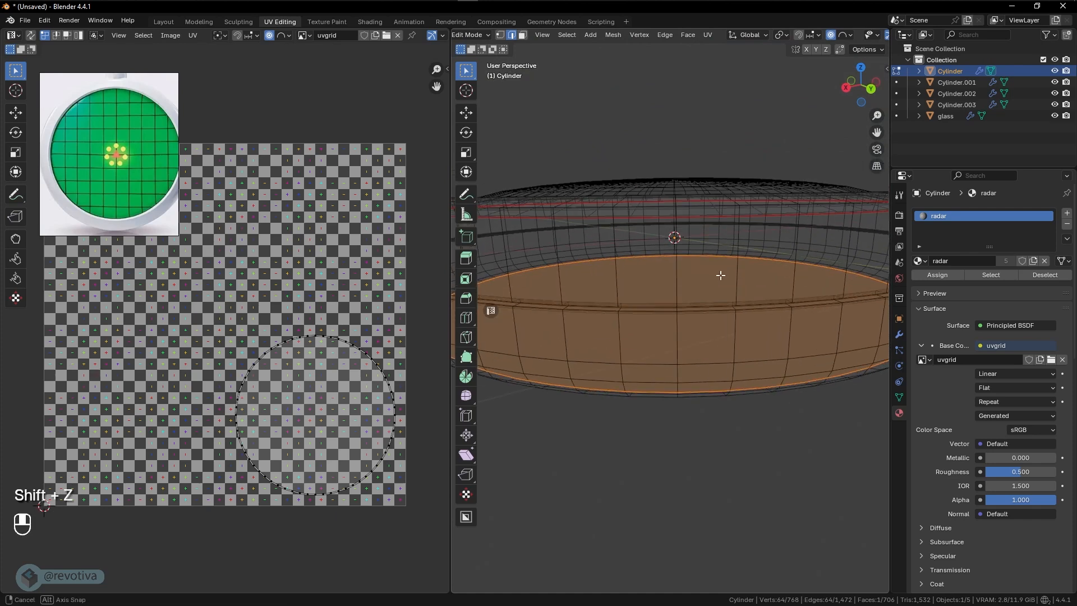
alt+click(705, 310)
middle_drag(704, 310, 685, 313)
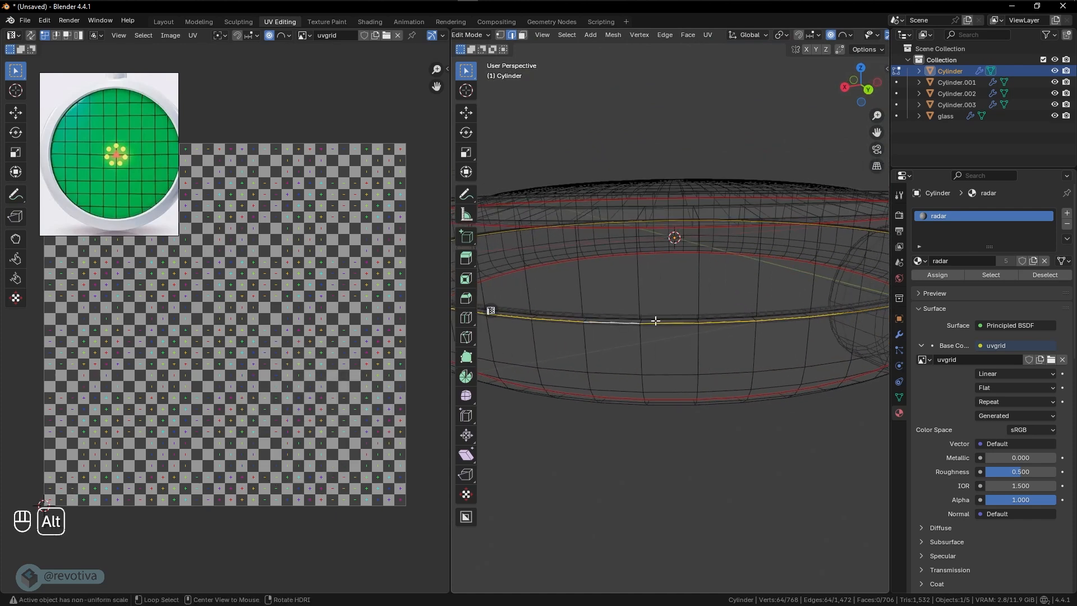
alt+click(656, 320)
key(shift+z)
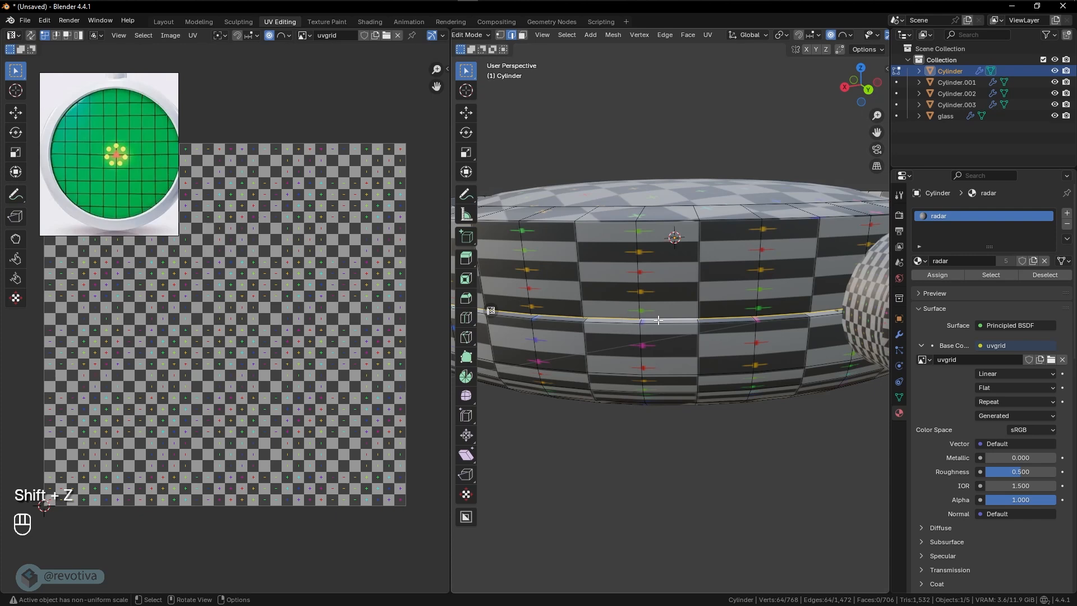
key(shift+z)
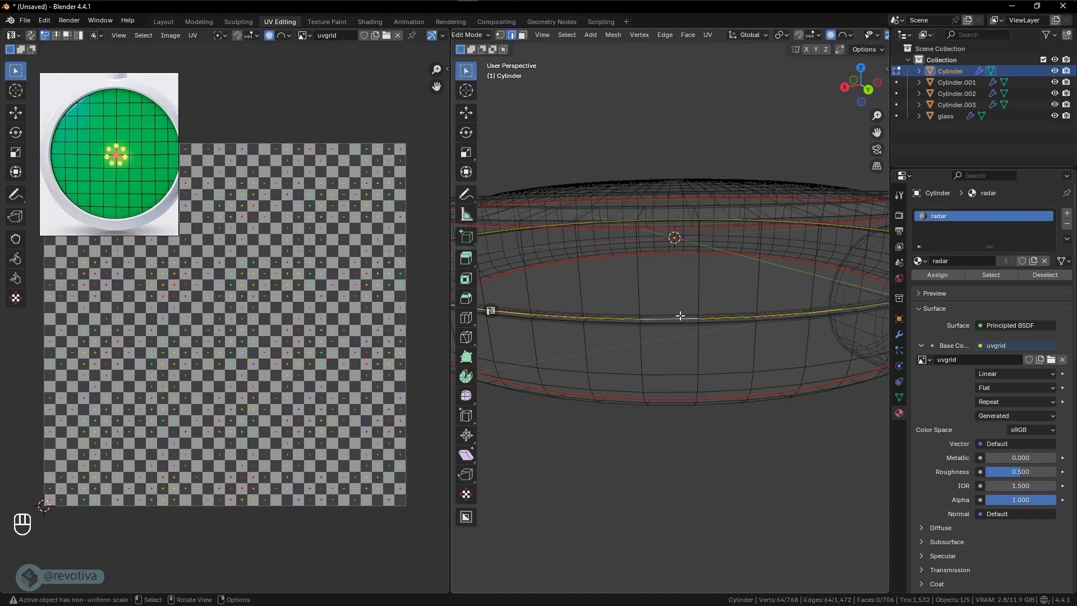
key(shift+z)
key(shift+z)
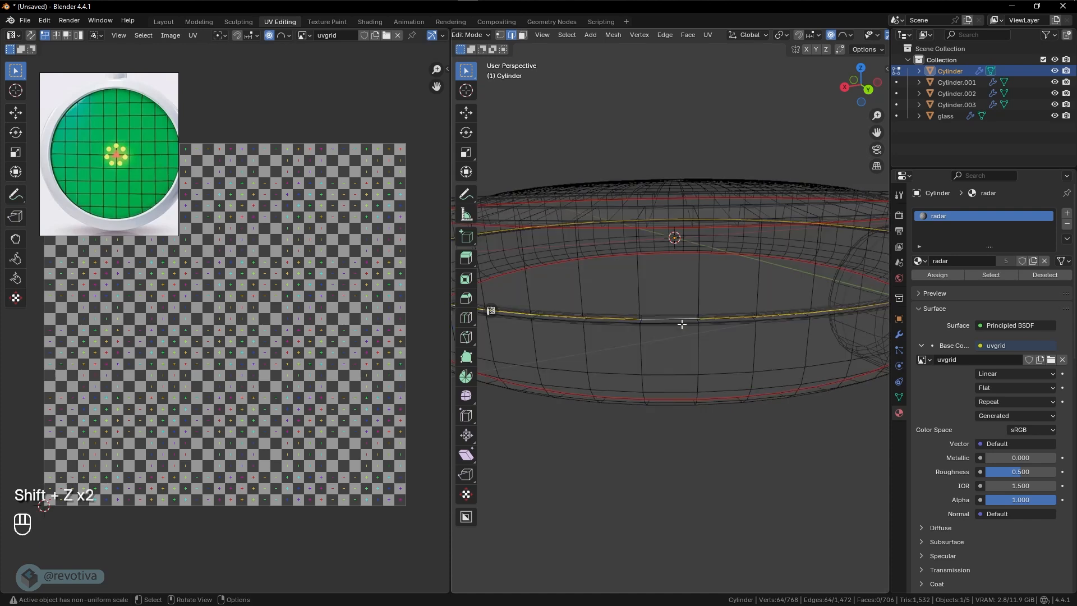
right_click(677, 321)
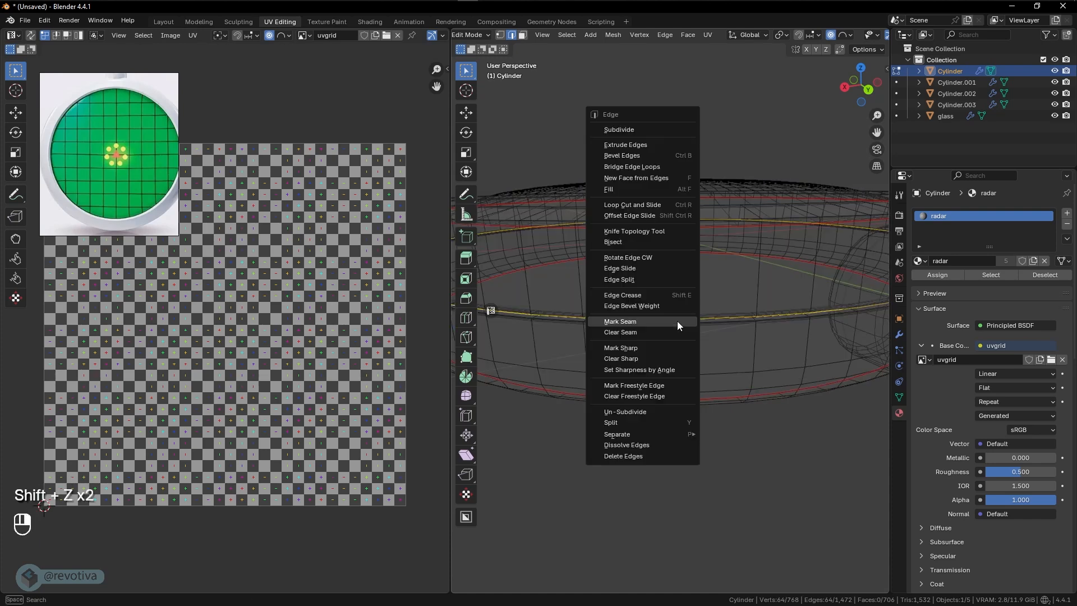
click(636, 319)
scroll(687, 322, down, 5)
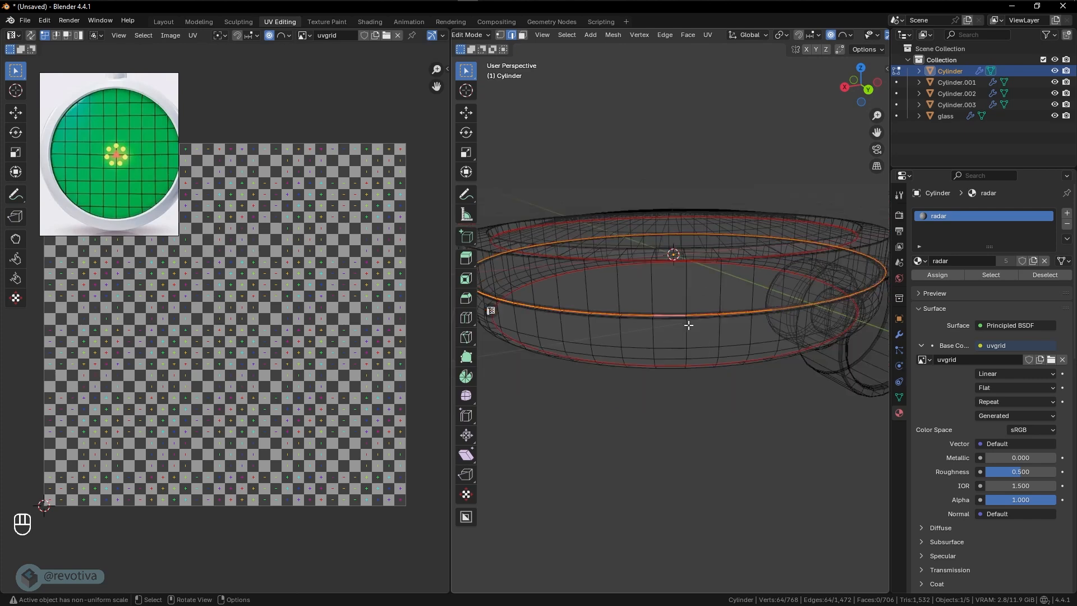
key(shift+z)
- Select the entire body mesh and unwrap it with the Angle Based method
middle_drag(690, 323, 712, 328)
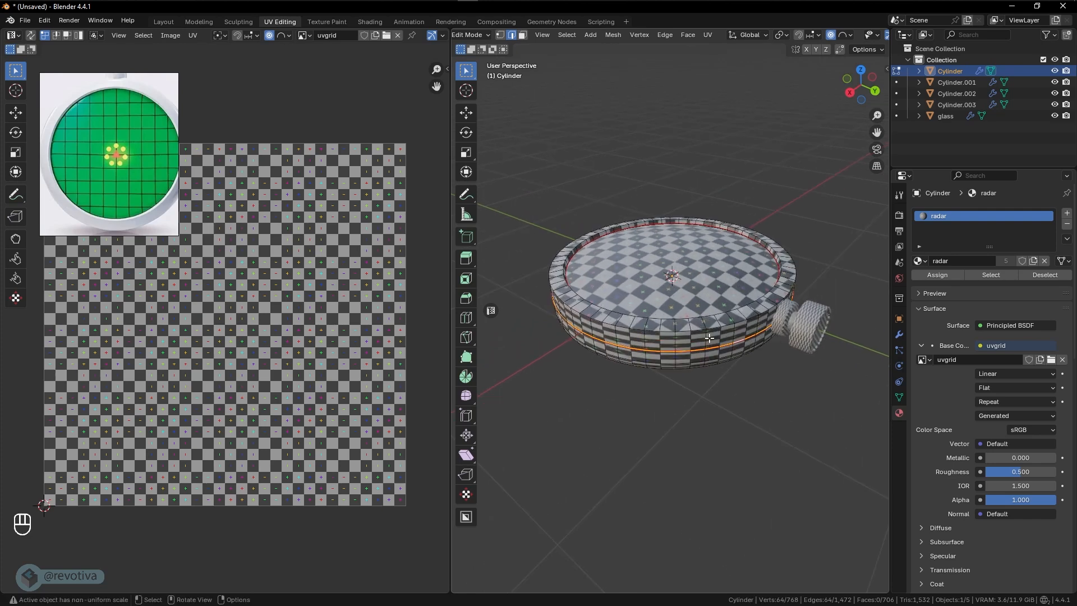
scroll(710, 337, up, 2)
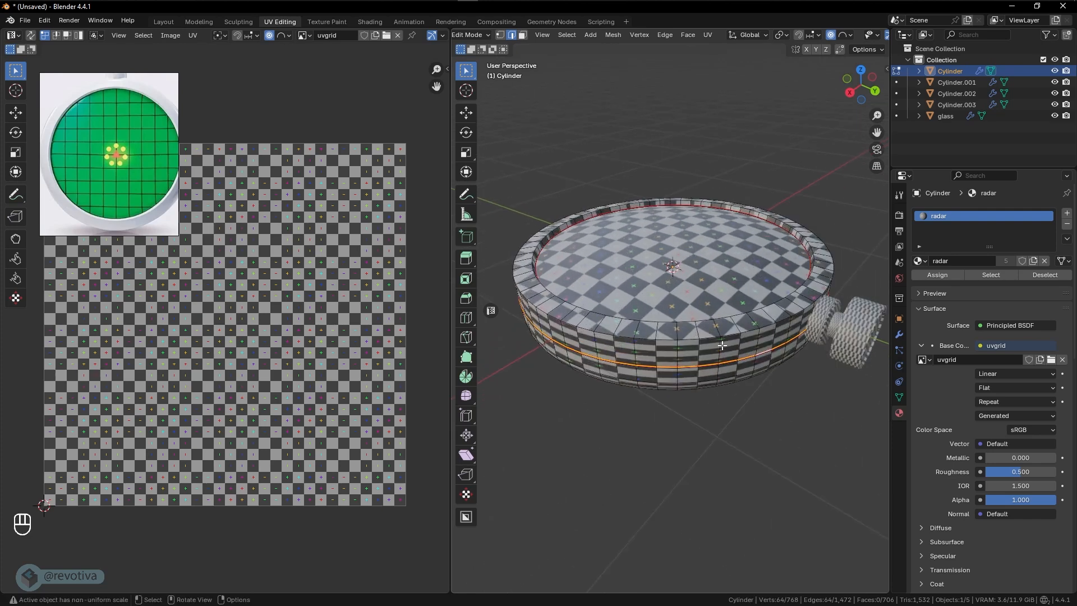
key(a)
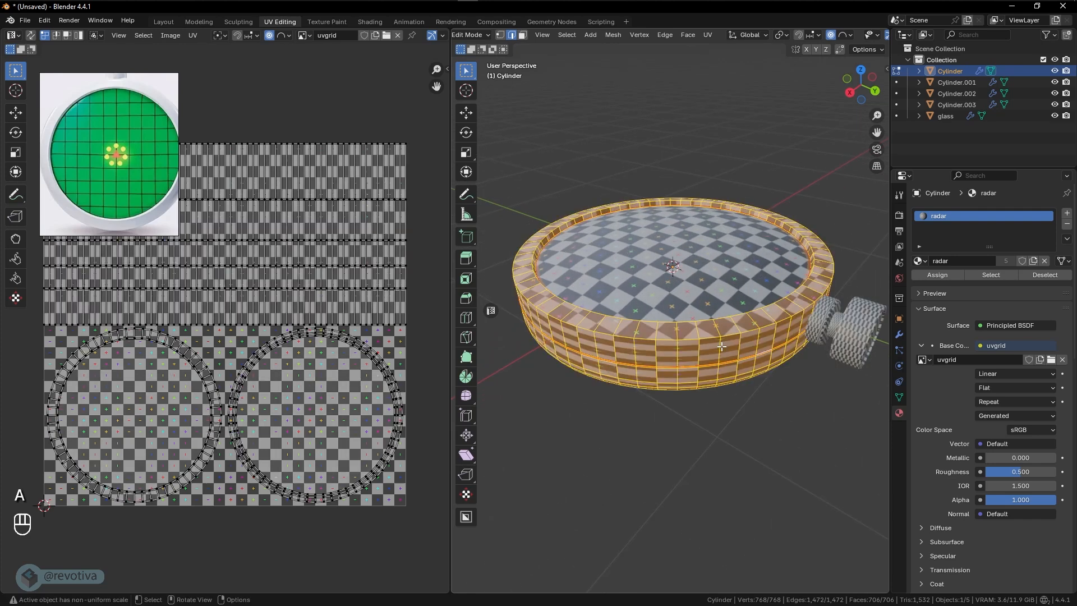
key(u)
middle_drag(655, 326, 696, 329)
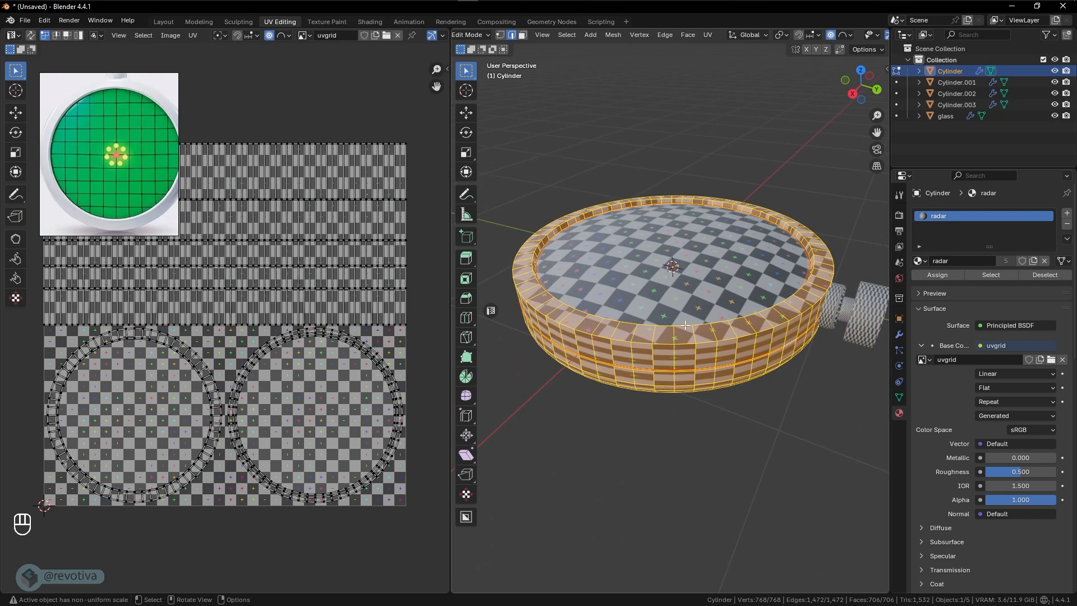
key(u)
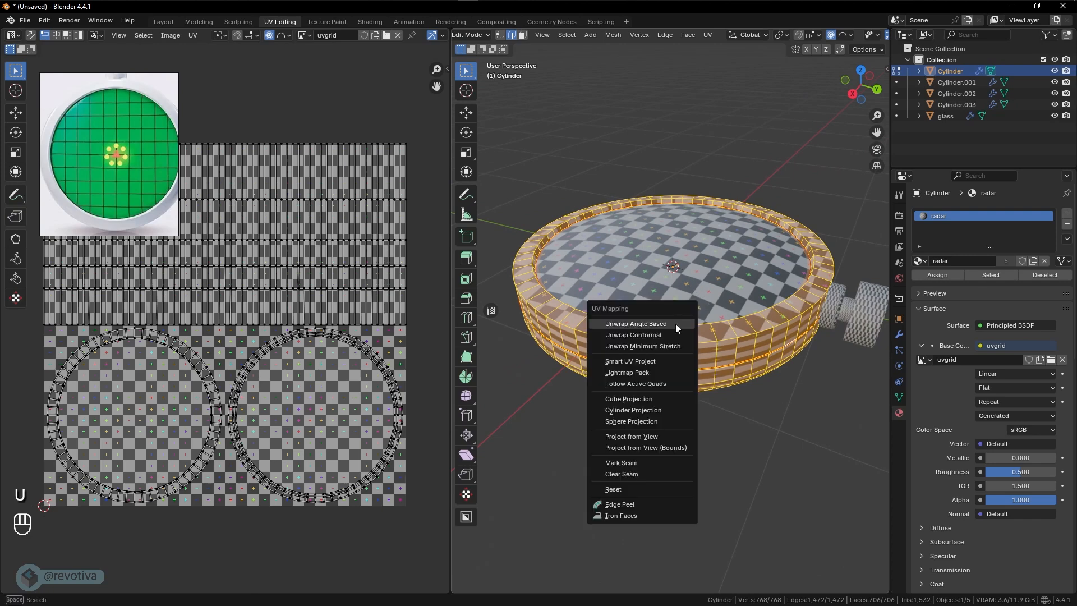
click(619, 325)
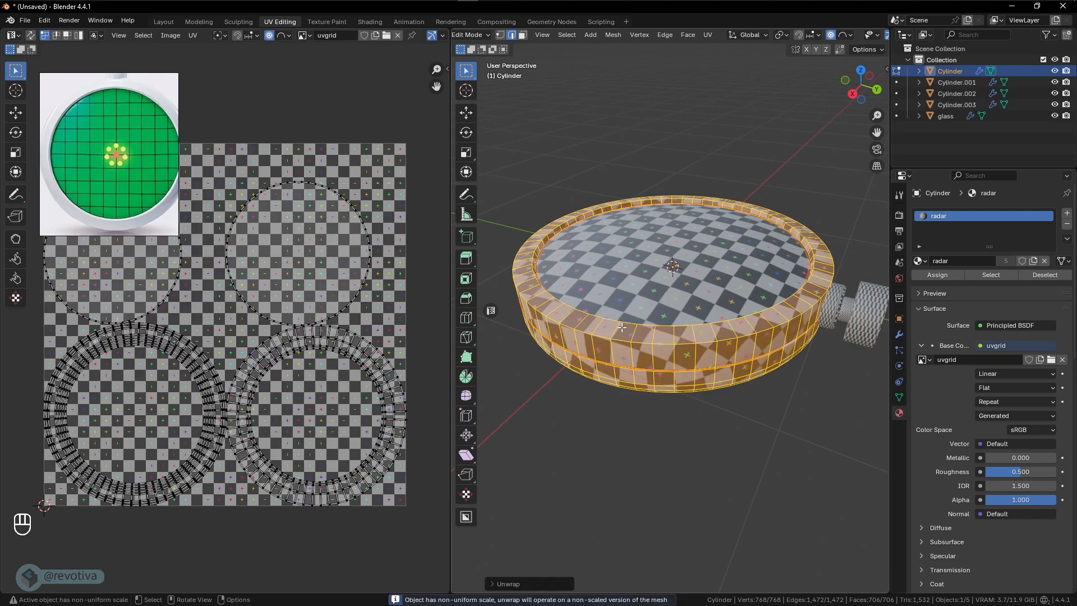
- Examine the body's unwrapped UV islands for overlaps and distortion, and compare them with the checker pattern on its underside
scroll(269, 365, up, 2)
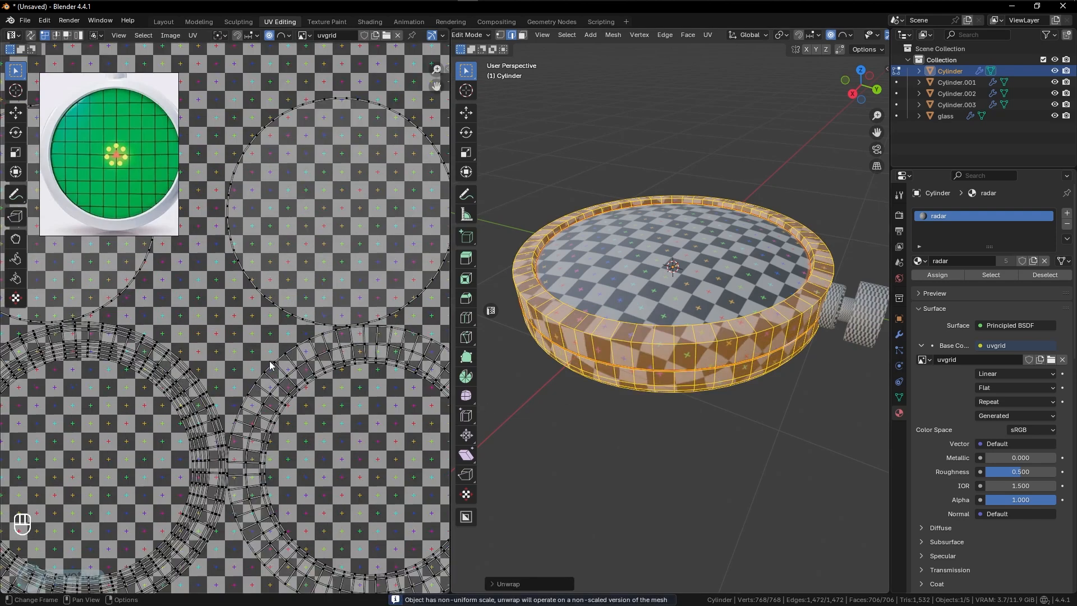
scroll(269, 365, down, 2)
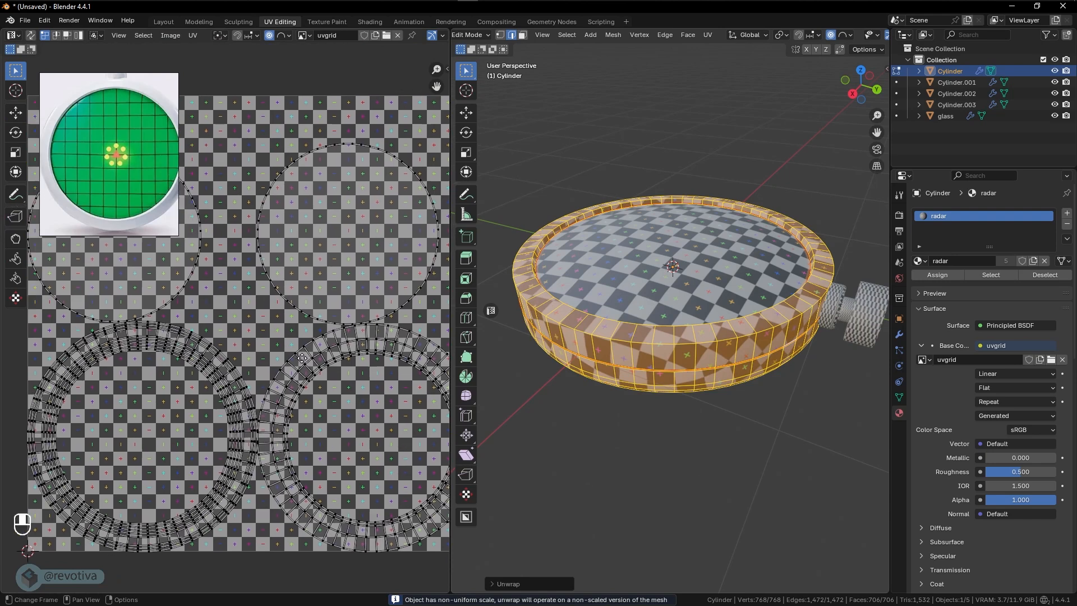
scroll(258, 376, down, 2)
middle_drag(194, 243, 235, 281)
click(236, 282)
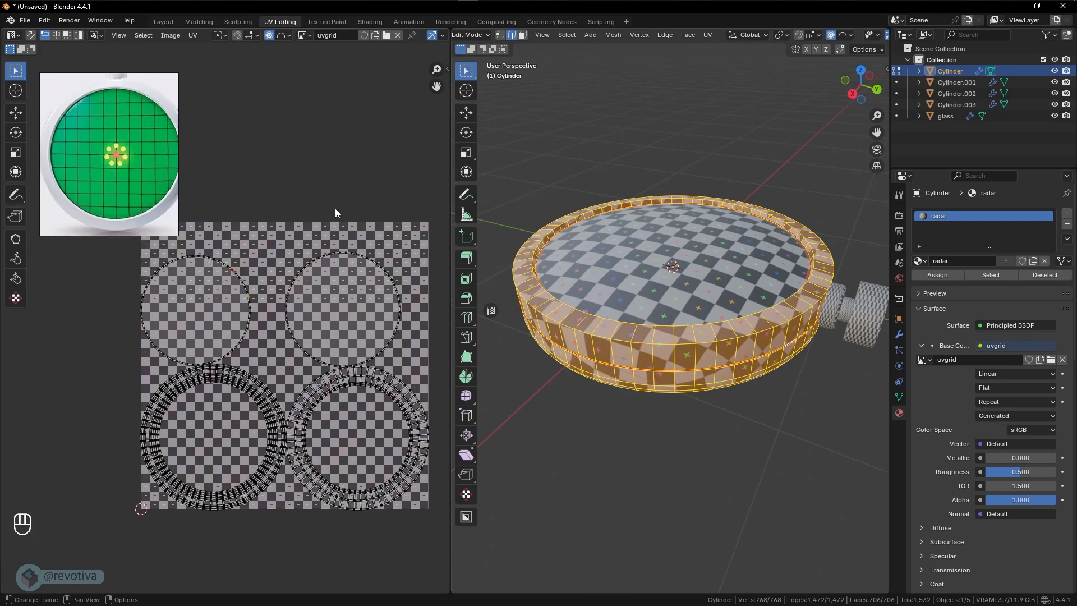
scroll(353, 337, up, 4)
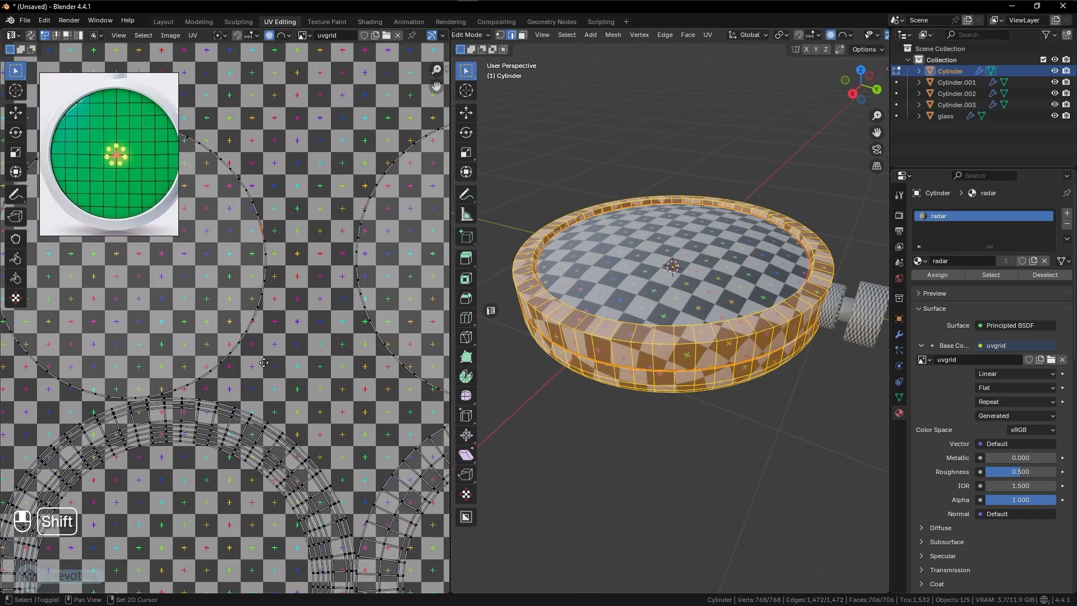
shift+middle_drag(264, 362, 187, 295)
scroll(188, 295, down, 1)
shift+middle_drag(352, 372, 270, 401)
mouse_move(670, 404)
middle_down()
mouse_move(666, 359)
mouse_move(668, 393)
middle_up()
scroll(342, 403, down, 2)
scroll(342, 403, up, 2)
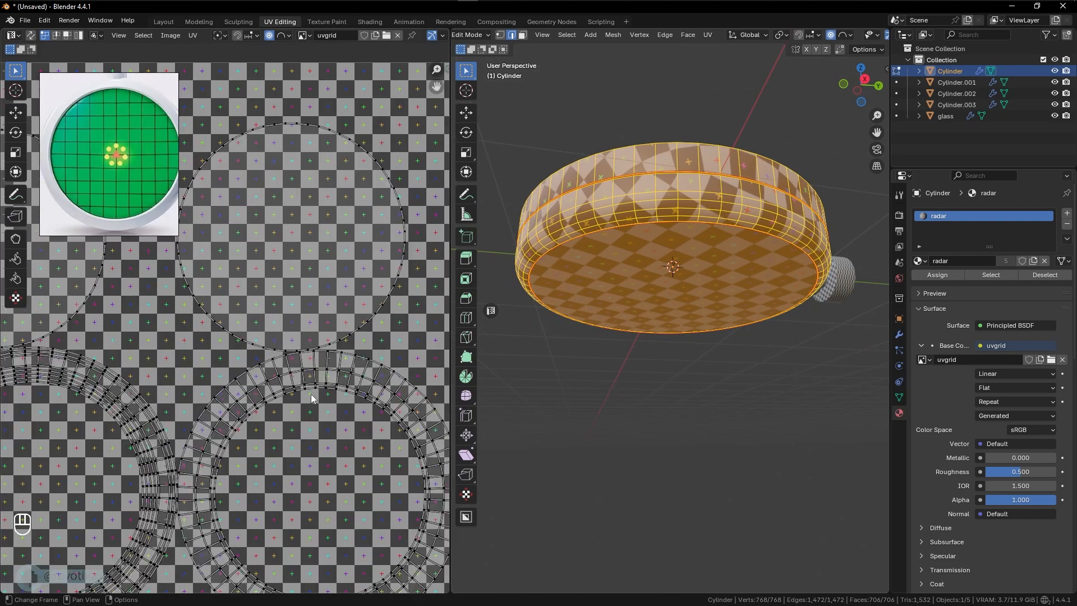
scroll(312, 395, up, 1)
scroll(337, 401, up, 3)
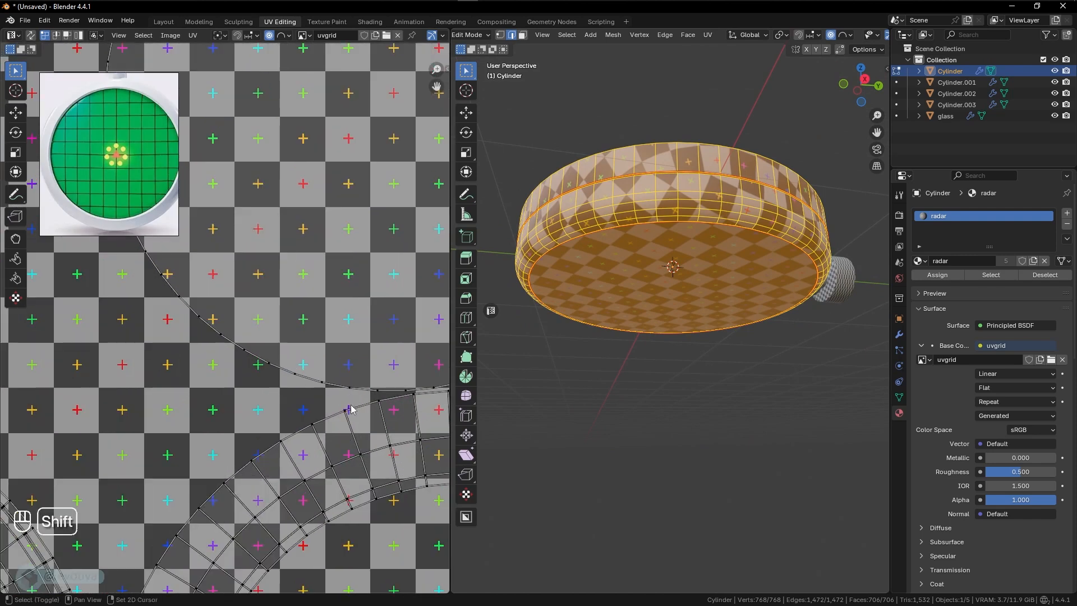
shift+middle_drag(351, 410, 297, 321)
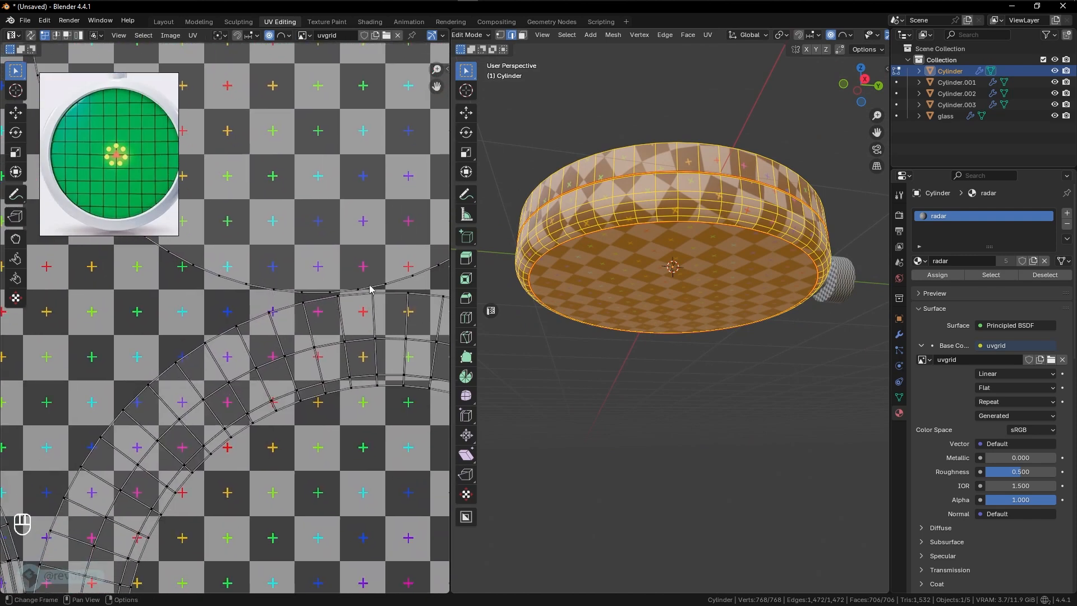
scroll(372, 368, down, 5)
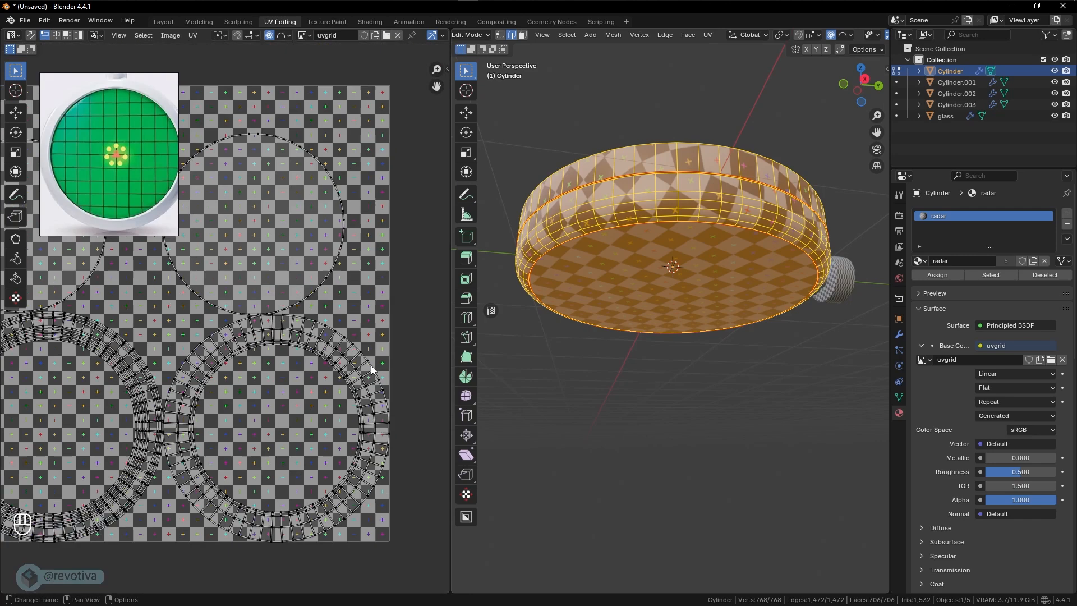
shift+middle_drag(197, 398, 272, 341)
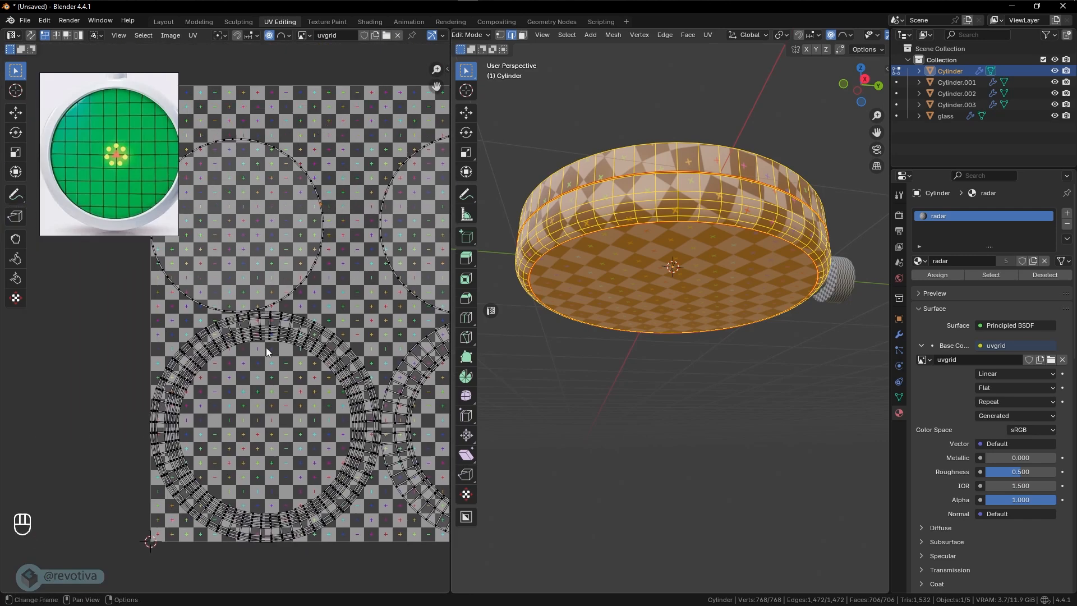
middle_drag(659, 289, 655, 358)
- Mark the vertical edge loop running down the body's side wall, opposite the knob, as a seam
click(512, 37)
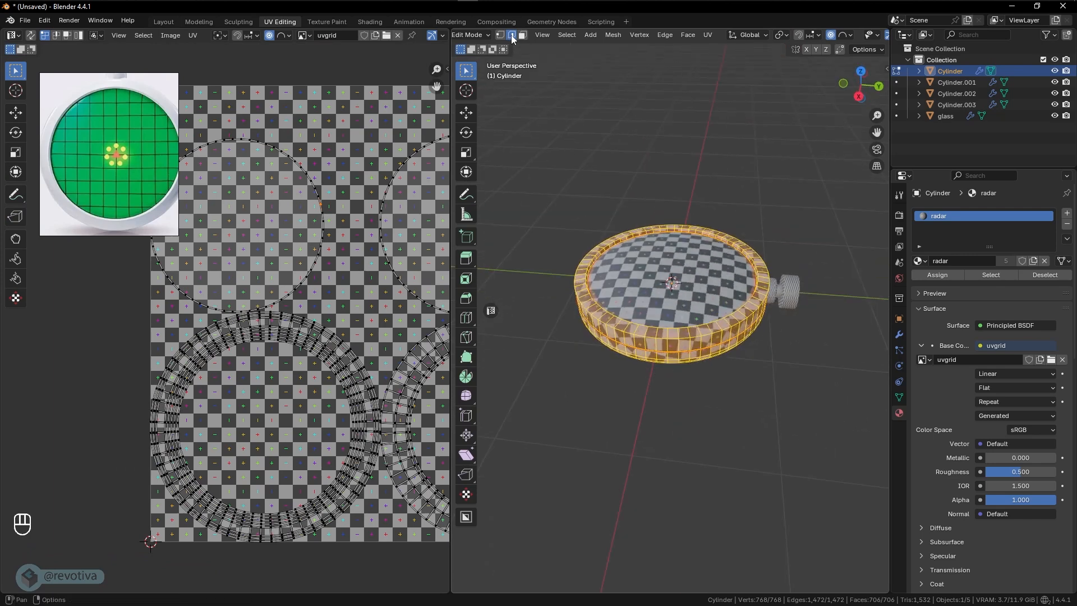
middle_drag(732, 305, 669, 291)
scroll(769, 339, up, 4)
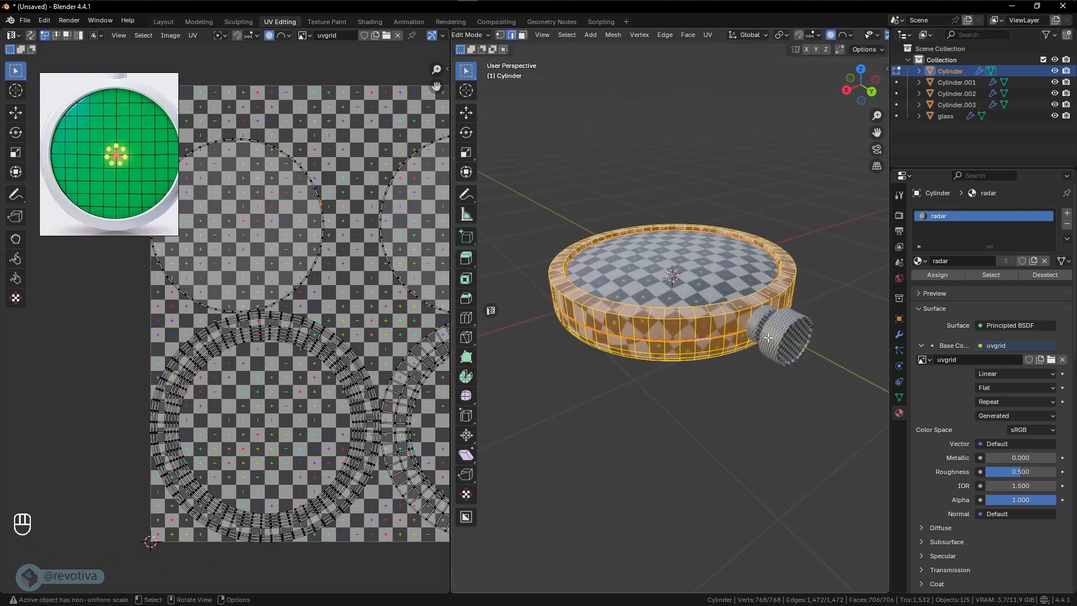
middle_drag(875, 400, 675, 337)
key(alt)
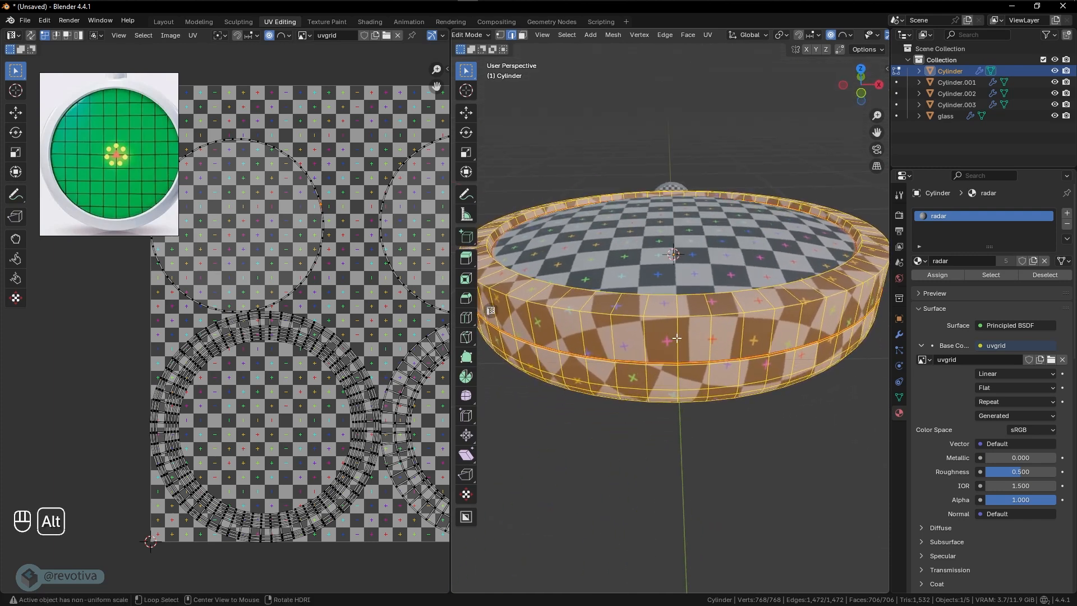
alt+click(677, 338)
middle_drag(677, 338, 646, 353)
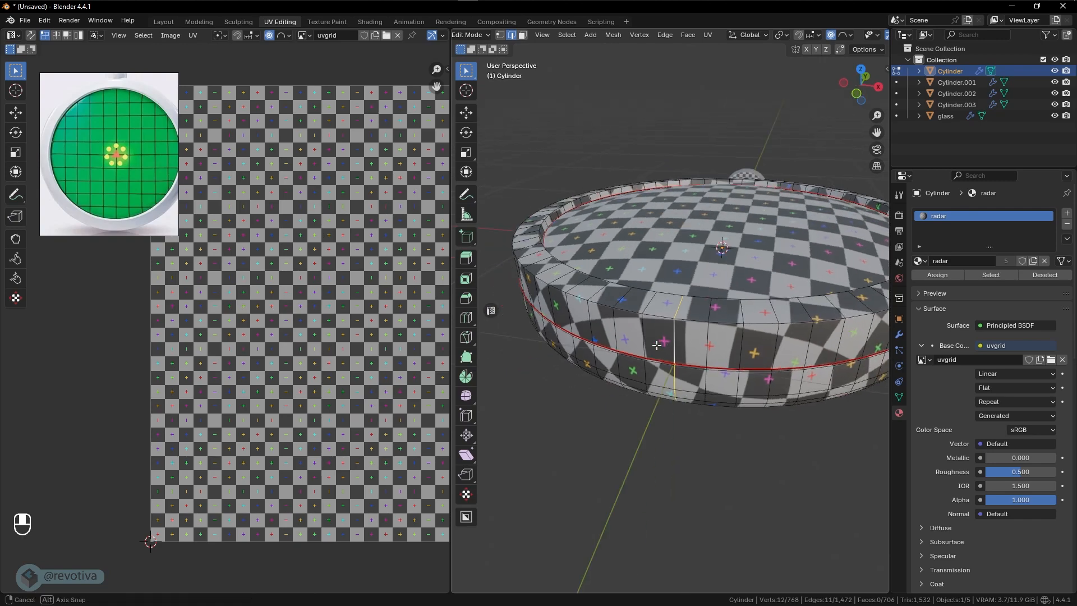
key(shift+z)
mouse_move(736, 397)
middle_down()
mouse_move(666, 362)
mouse_move(684, 319)
middle_up()
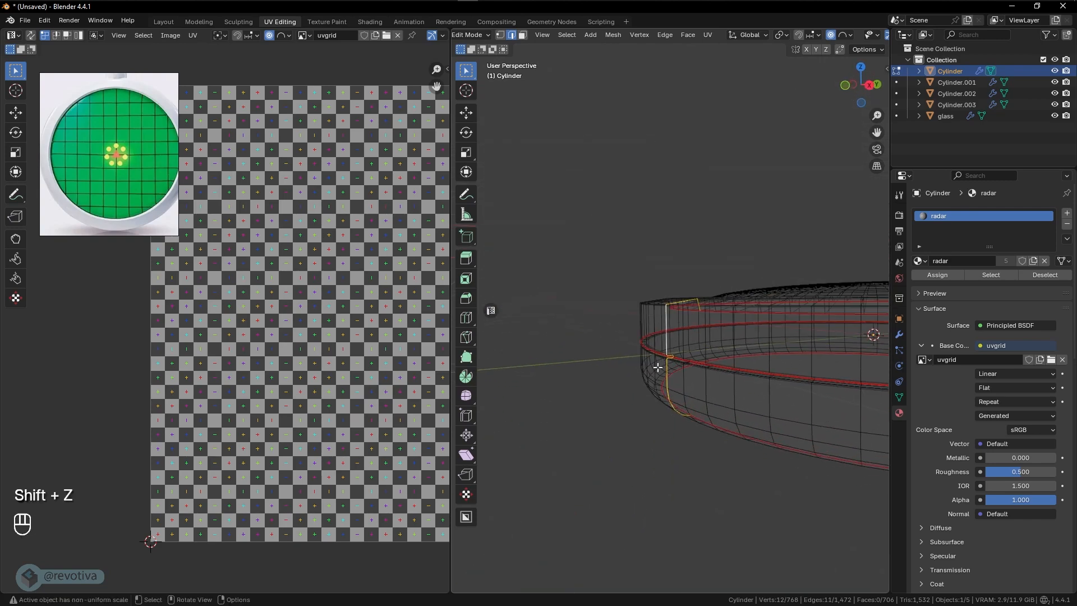
mouse_move(658, 367)
middle_down()
mouse_move(732, 399)
mouse_move(688, 346)
middle_up()
key(shift+z)
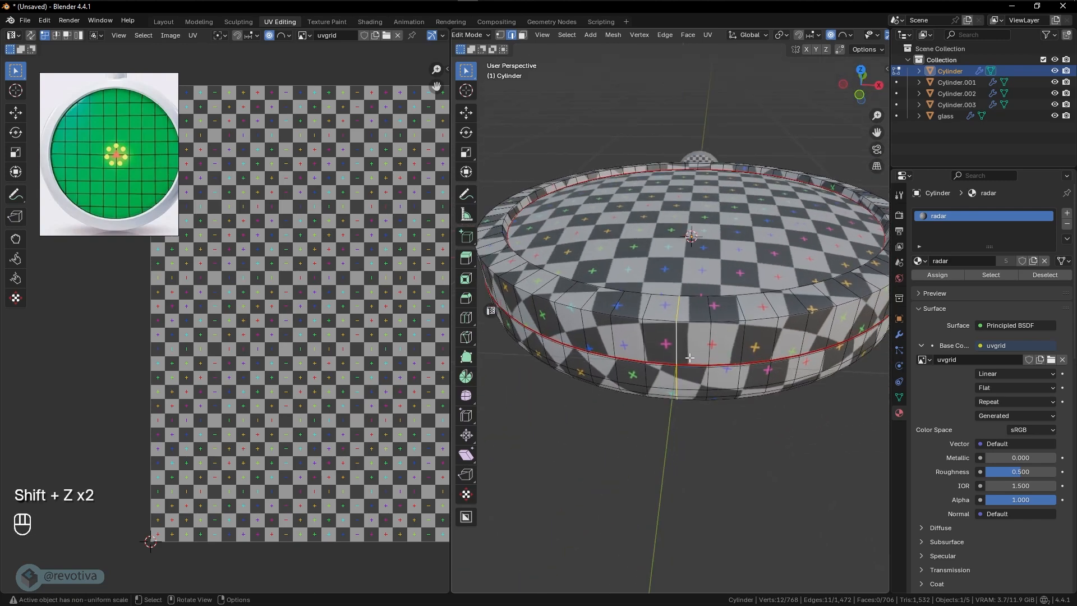
key(ctrl+e)
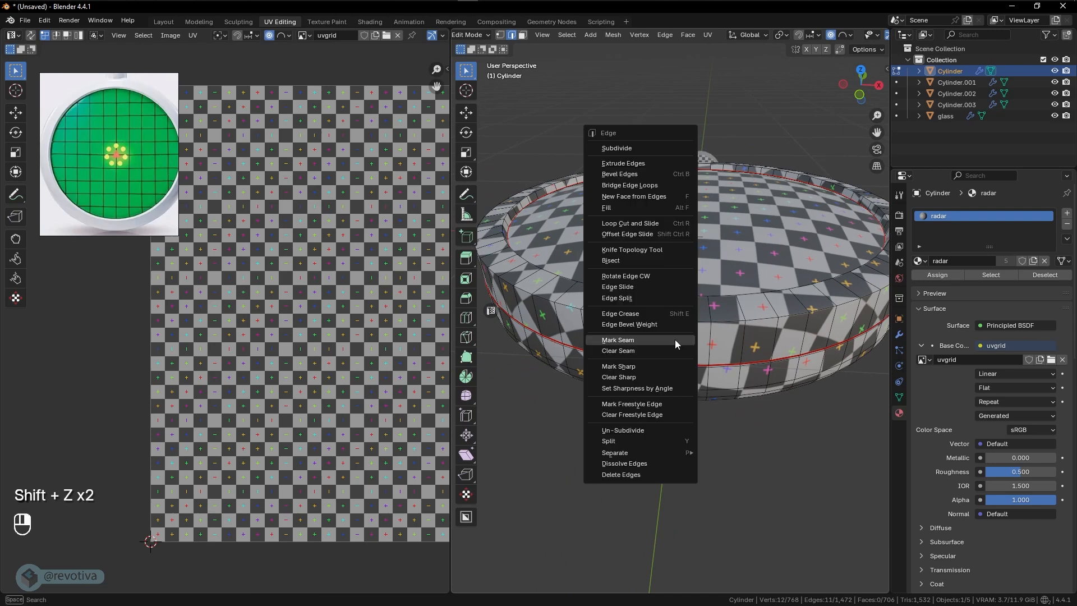
click(632, 342)
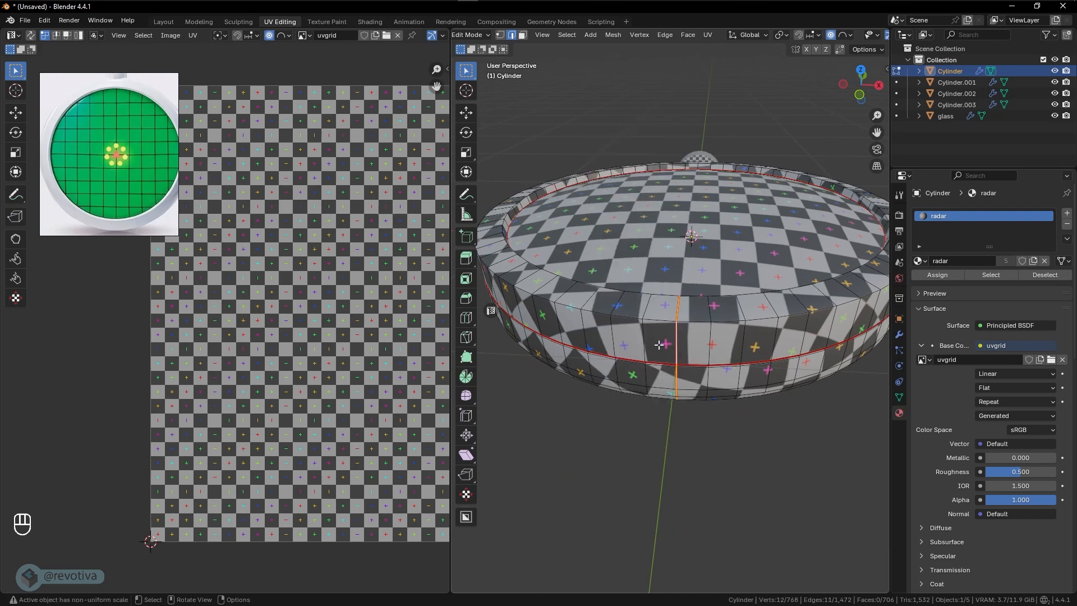
- Select the entire body mesh and unwrap it again with the Angle Based method
middle_drag(632, 343, 713, 367)
key(a)
key(u)
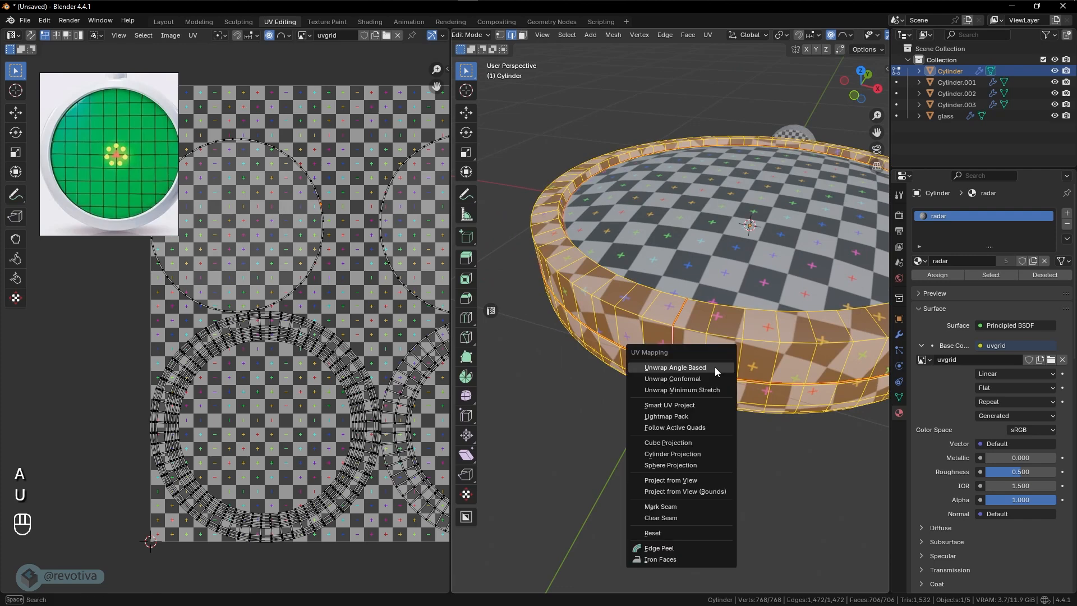
click(684, 368)
scroll(329, 364, down, 3)
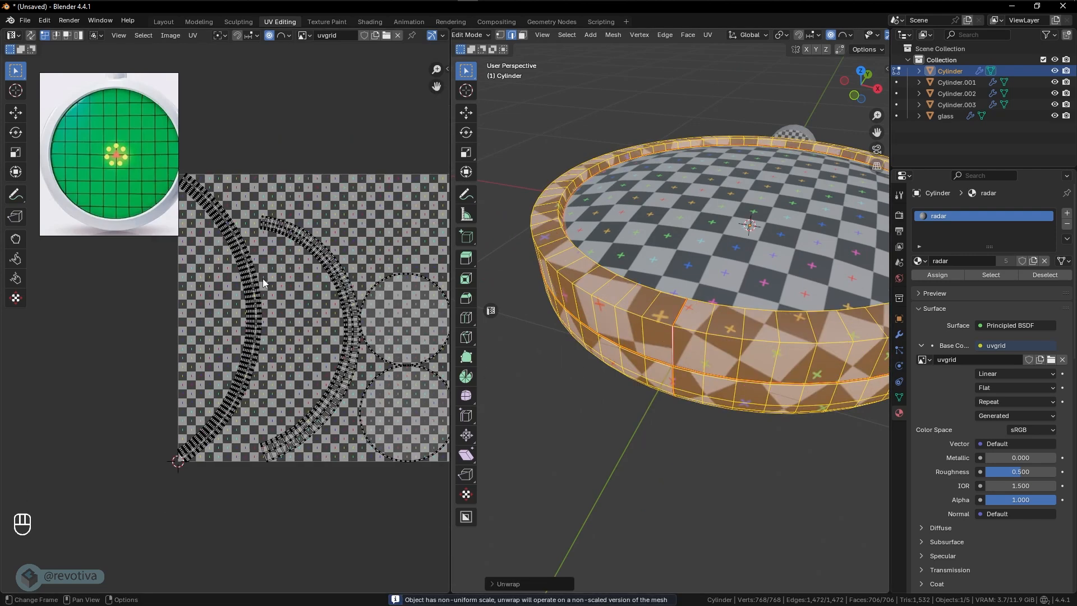
shift+middle_drag(317, 322, 296, 324)
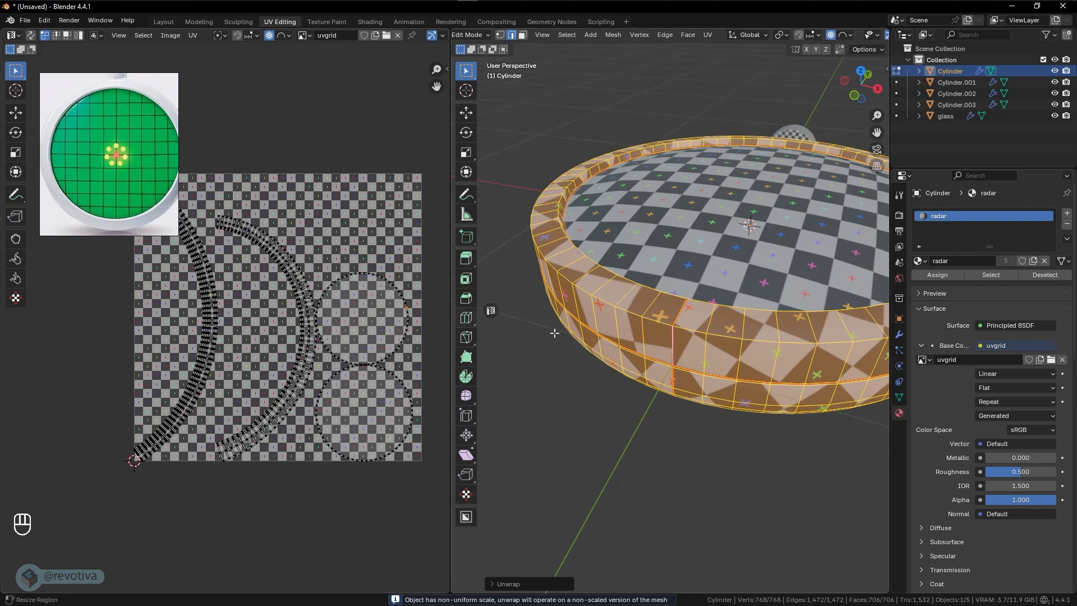
- Check the checker pattern around the body, leave Edit Mode and deselect everything
middle_drag(554, 332, 724, 416)
scroll(685, 314, down, 2)
shift+middle_drag(741, 333, 719, 373)
key(Tab)
key(alt+a)
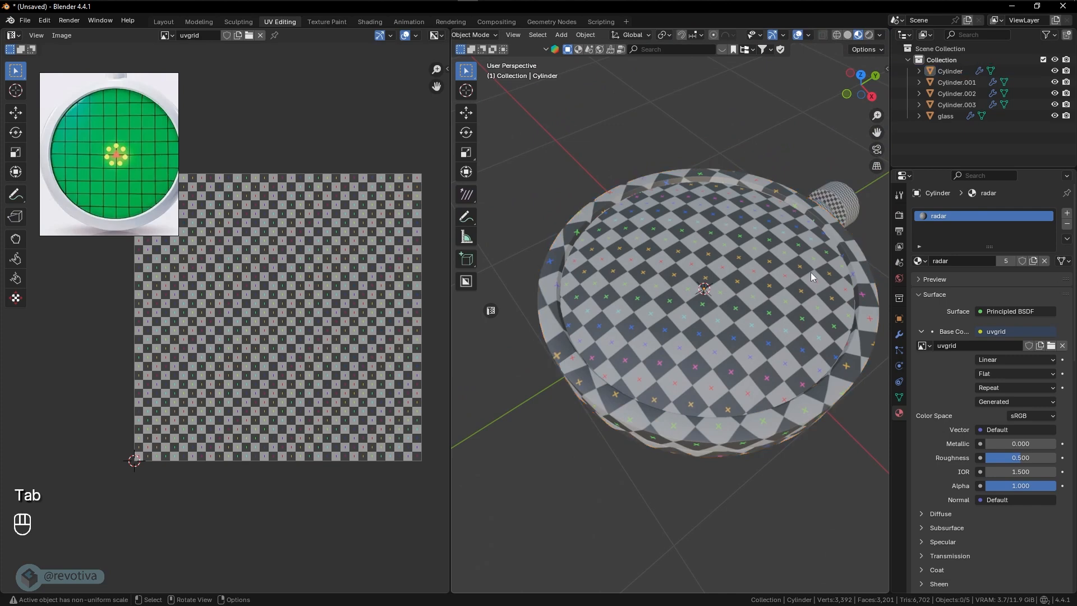
- Select the short collar cylinder between the body and the knob and open its mesh in Edit Mode with edge selection
middle_drag(811, 271, 647, 301)
scroll(657, 337, up, 2)
shift+middle_drag(657, 338, 727, 257)
click(726, 243)
click(743, 256)
click(729, 253)
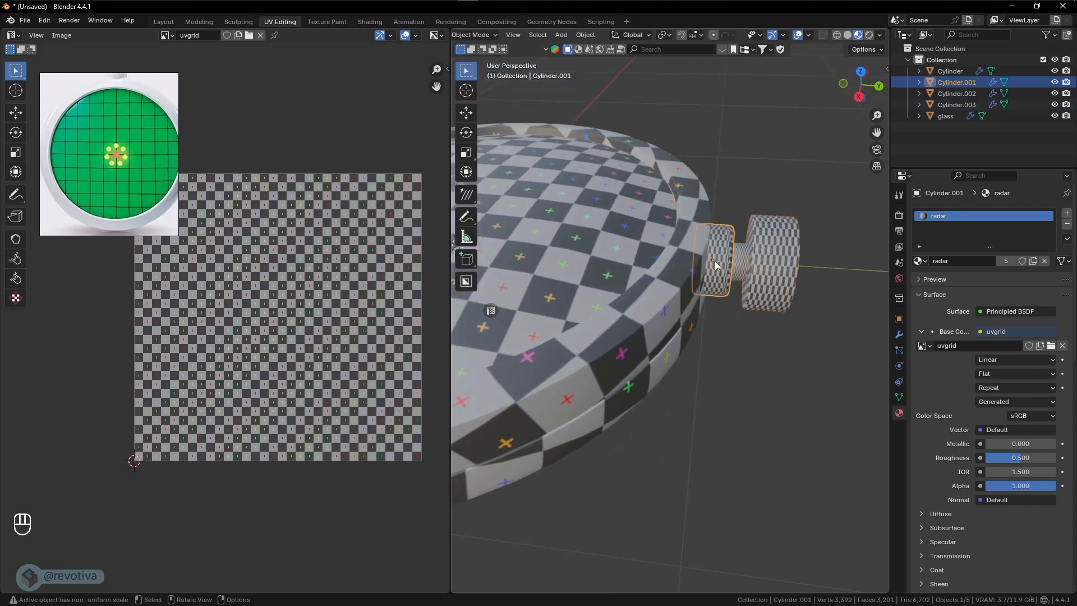
scroll(716, 262, up, 5)
key(Tab)
shift+middle_drag(773, 266, 687, 306)
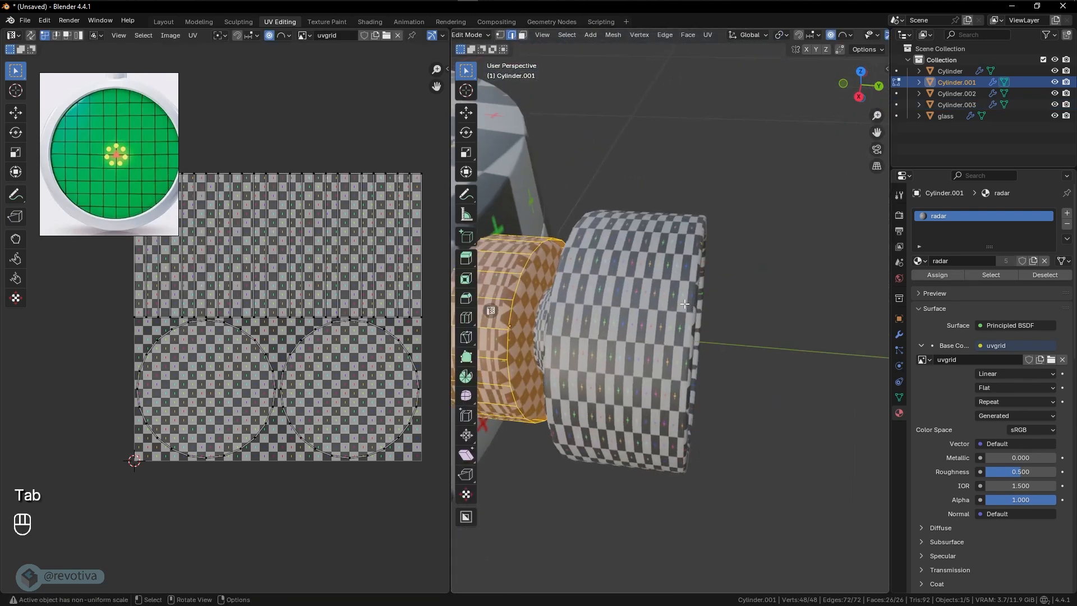
key(2)
shift+middle_drag(577, 303, 608, 296)
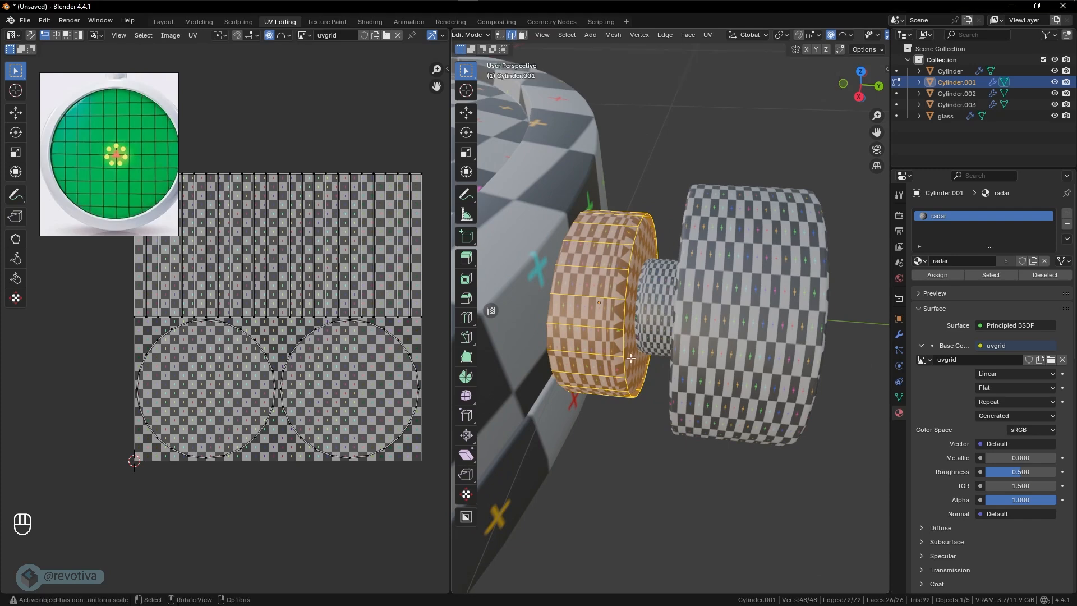
- Mark both end cap rims and two opposite lengthwise side edges of the collar as seams, using wireframe shading to select them
mouse_move(631, 357)
middle_down()
mouse_move(607, 274)
mouse_move(627, 323)
mouse_move(668, 293)
mouse_move(627, 315)
mouse_move(589, 296)
mouse_move(533, 291)
mouse_move(550, 298)
mouse_move(544, 281)
mouse_move(613, 300)
middle_up()
alt+click(617, 287)
alt+shift+click(628, 324)
alt+shift+click(669, 293)
key(shift+z)
alt+shift+click(521, 284)
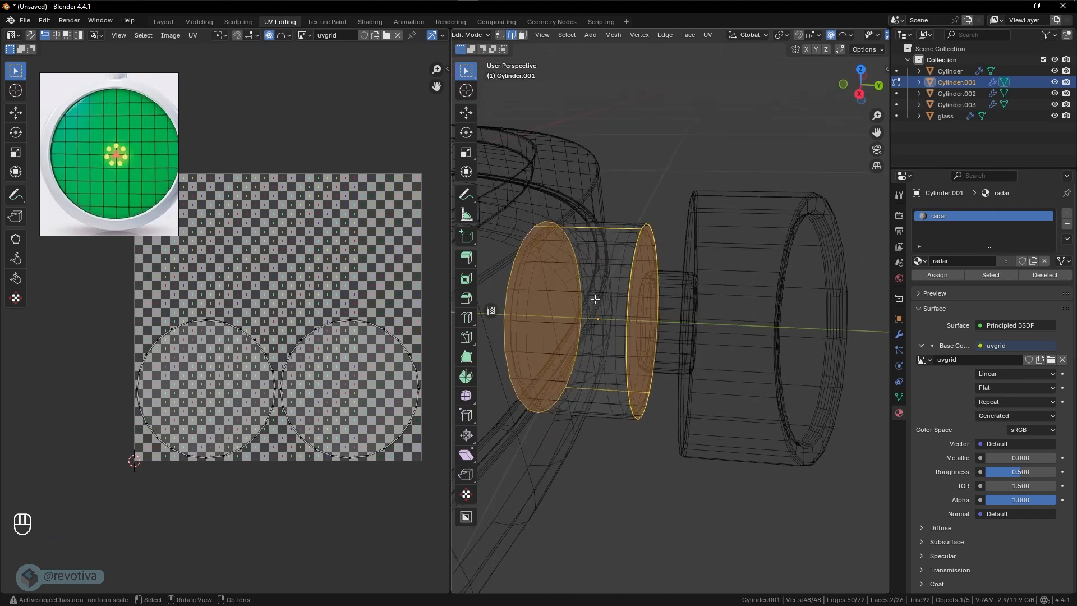
key(ctrl+e)
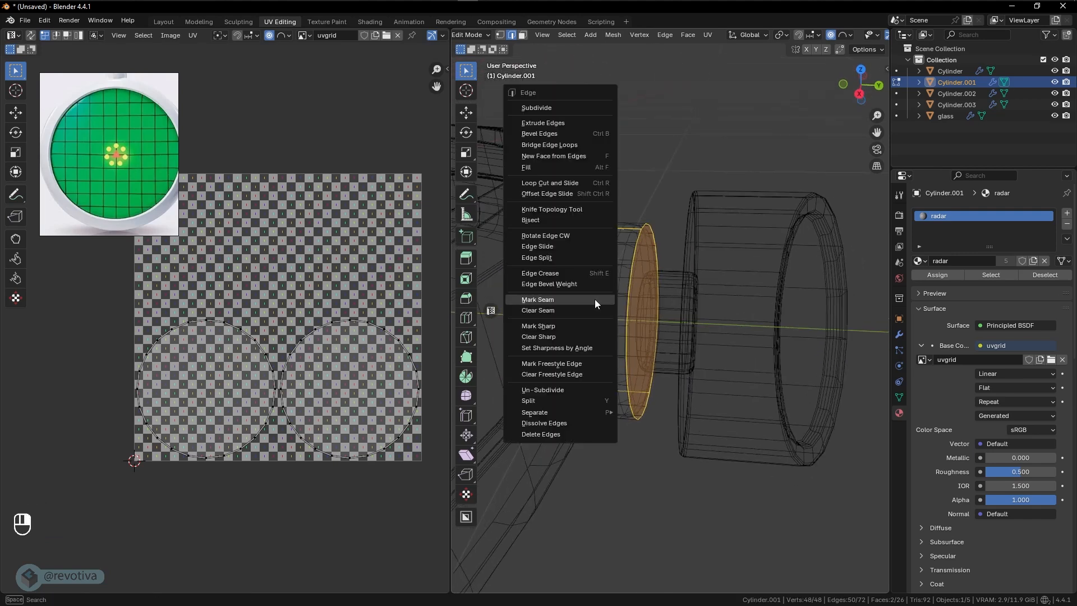
click(544, 302)
middle_drag(629, 308, 654, 329)
key(shift+z)
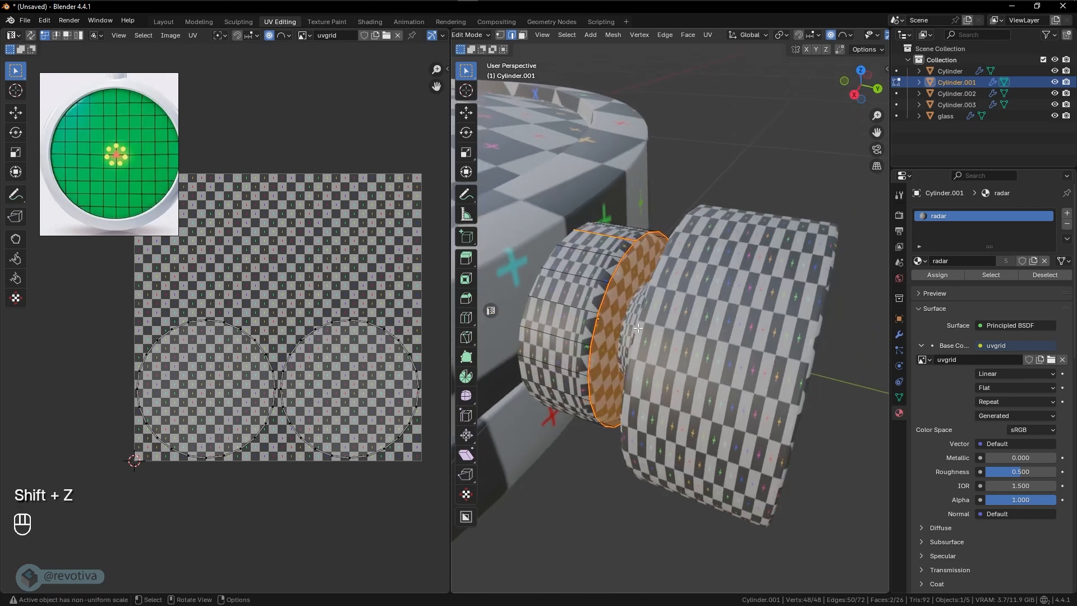
- Select the entire collar mesh and unwrap it with the Angle Based method
key(a)
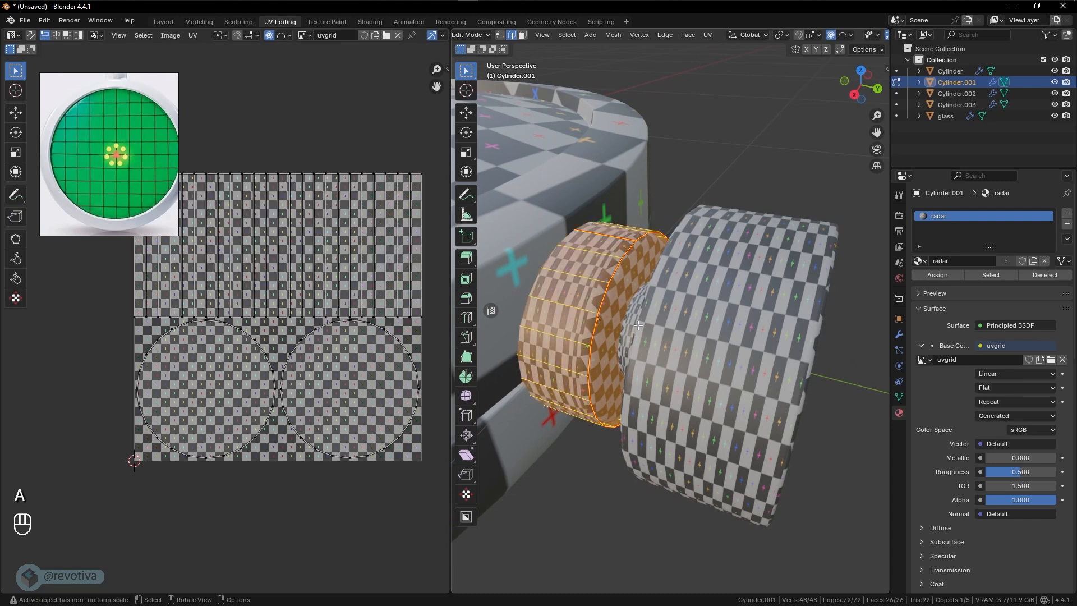
key(u)
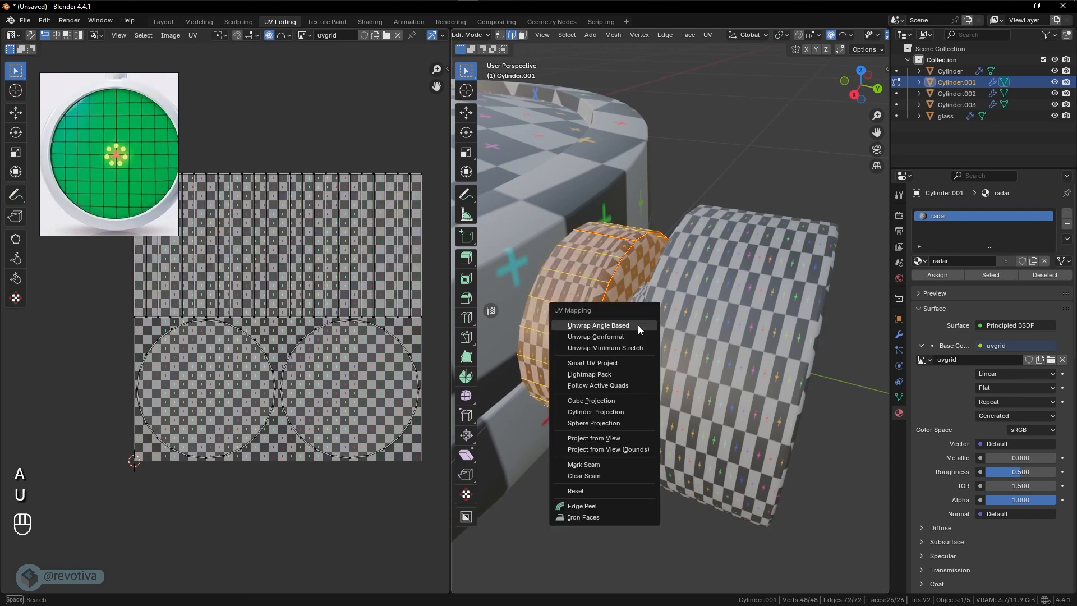
click(581, 327)
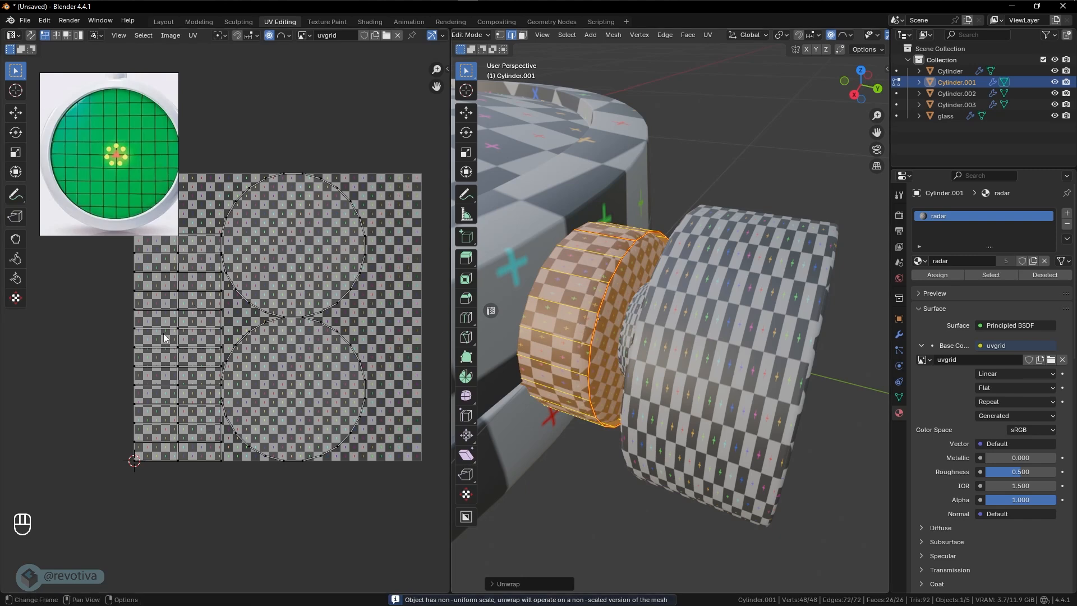
- Examine the collar's UV islands and compare them with the checker pattern along its rounded edge
click(172, 305)
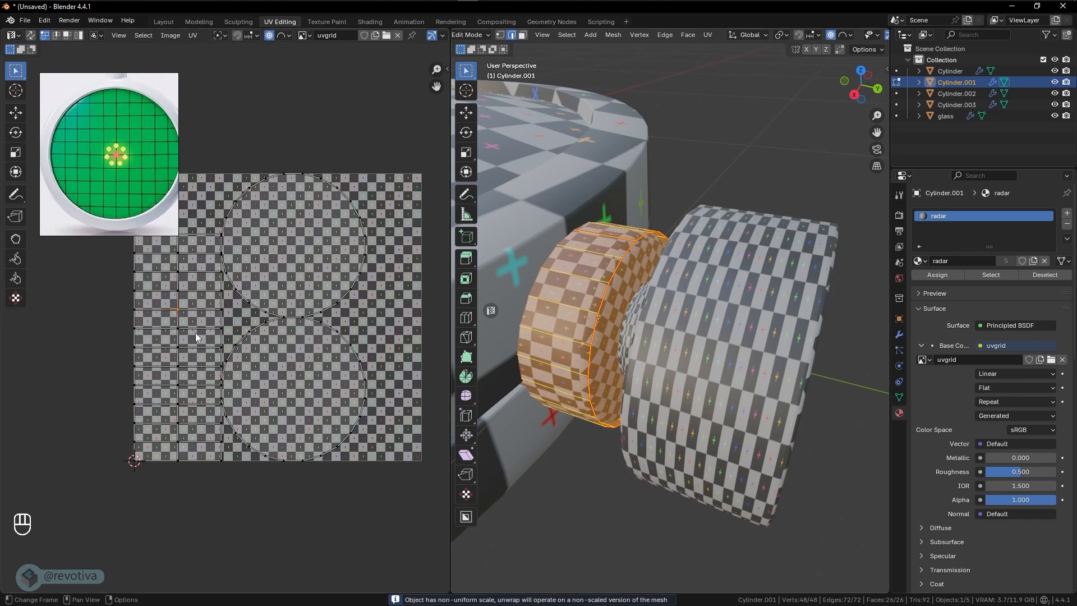
scroll(195, 333, up, 1)
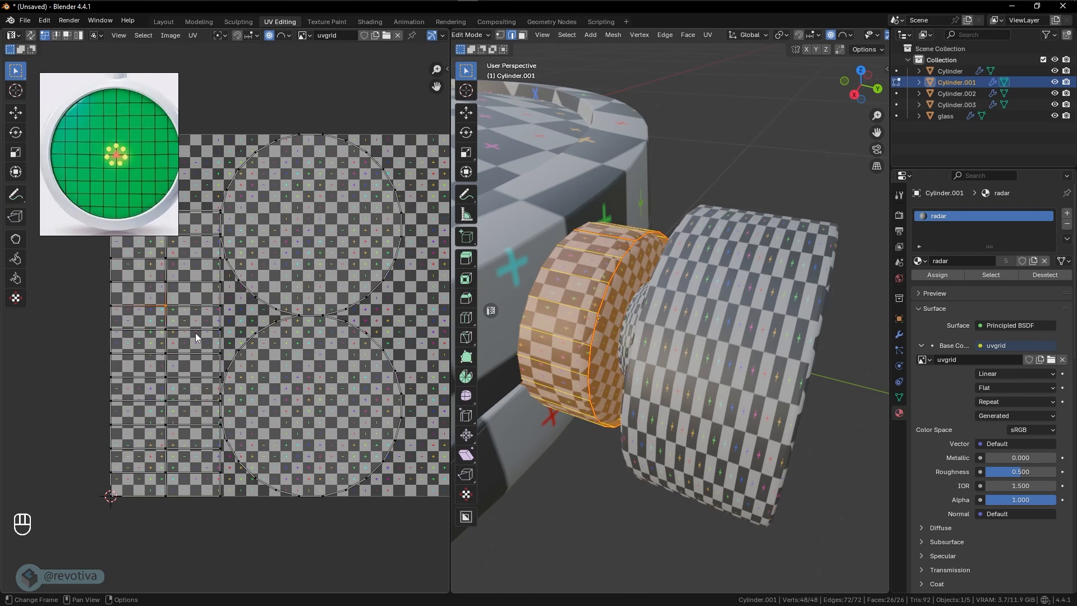
scroll(195, 332, down, 1)
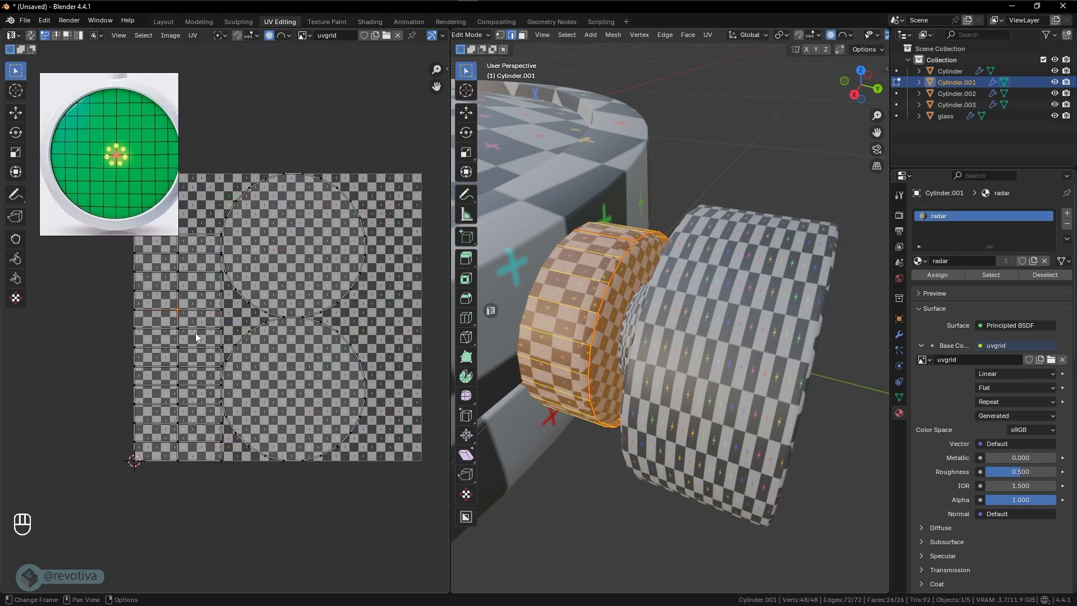
scroll(196, 332, up, 1)
scroll(195, 332, down, 1)
scroll(196, 332, up, 1)
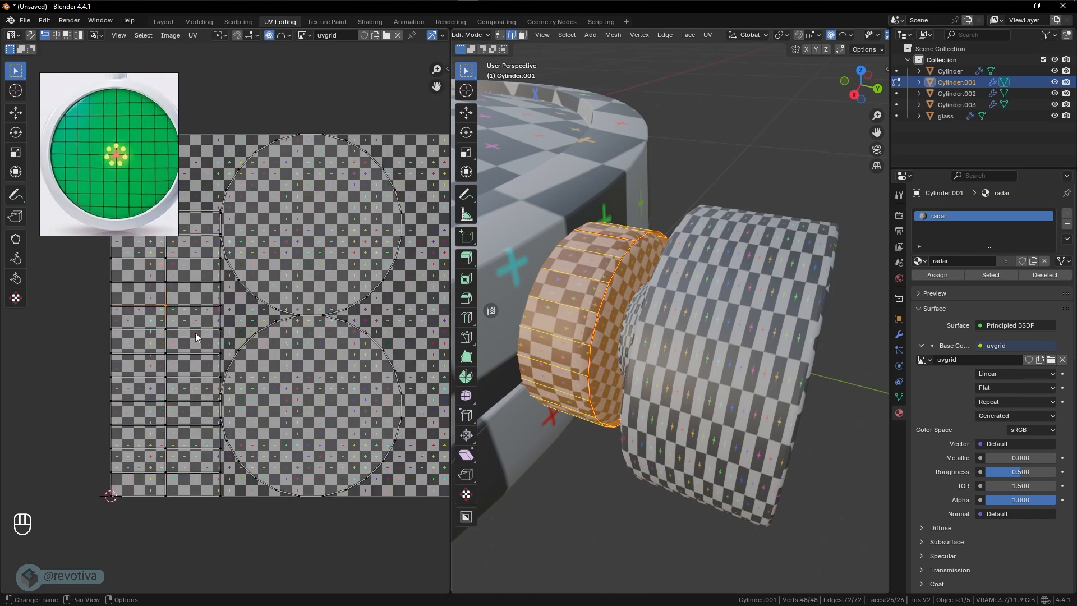
middle_drag(590, 387, 635, 315)
scroll(629, 369, up, 6)
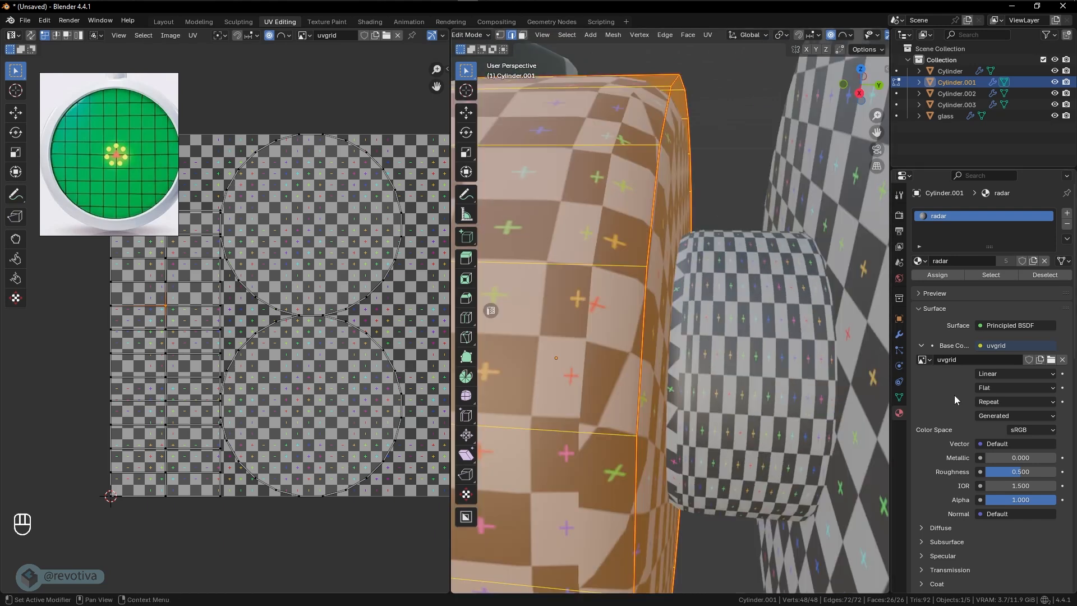
- Return to Object Mode and apply the collar's Bevel modifier
click(899, 334)
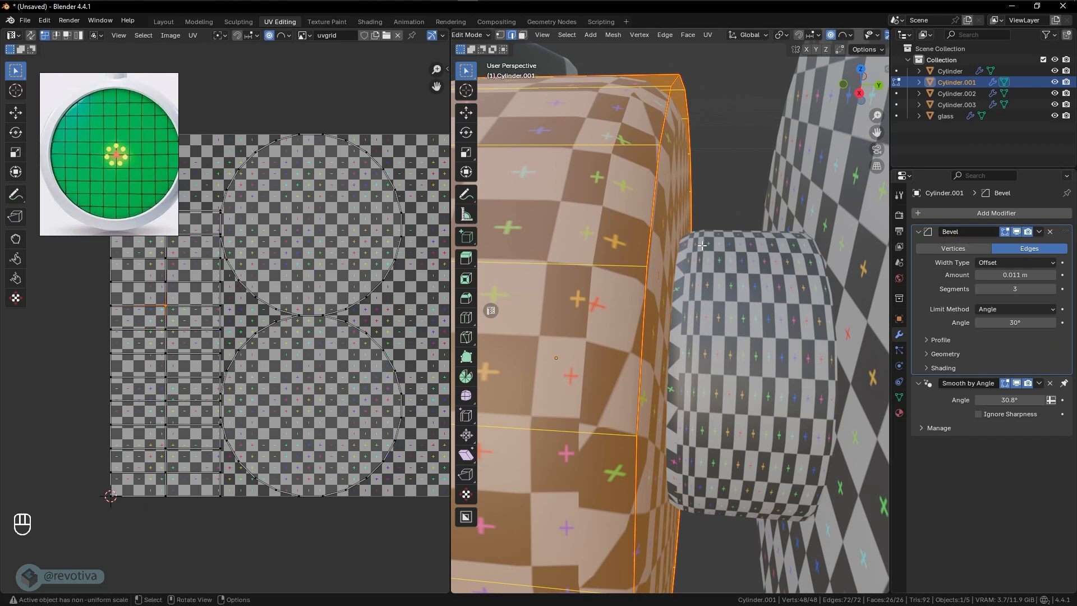
middle_drag(761, 248, 757, 249)
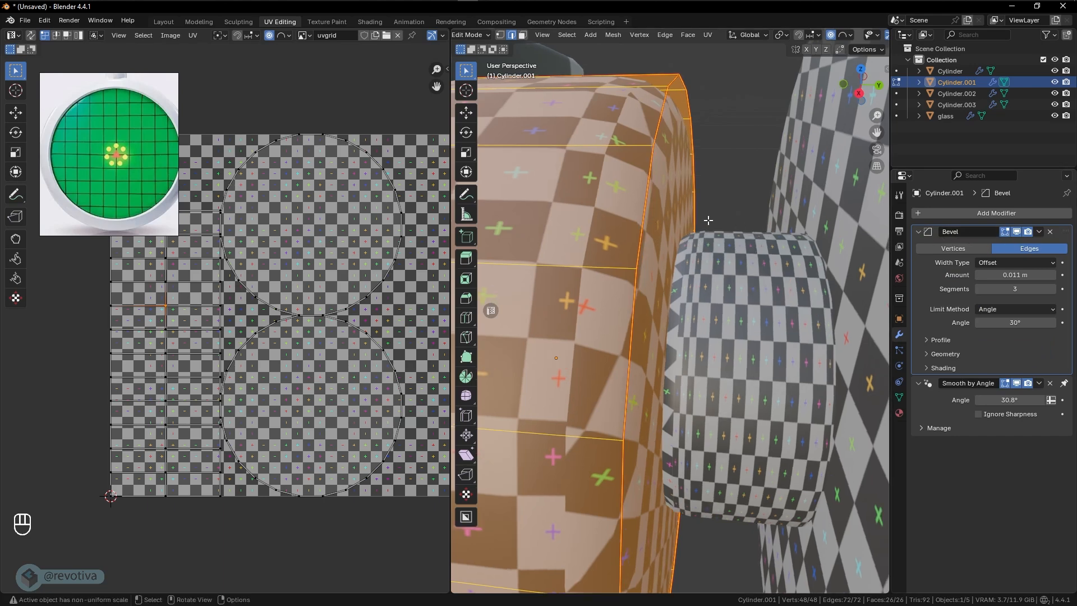
key(Tab)
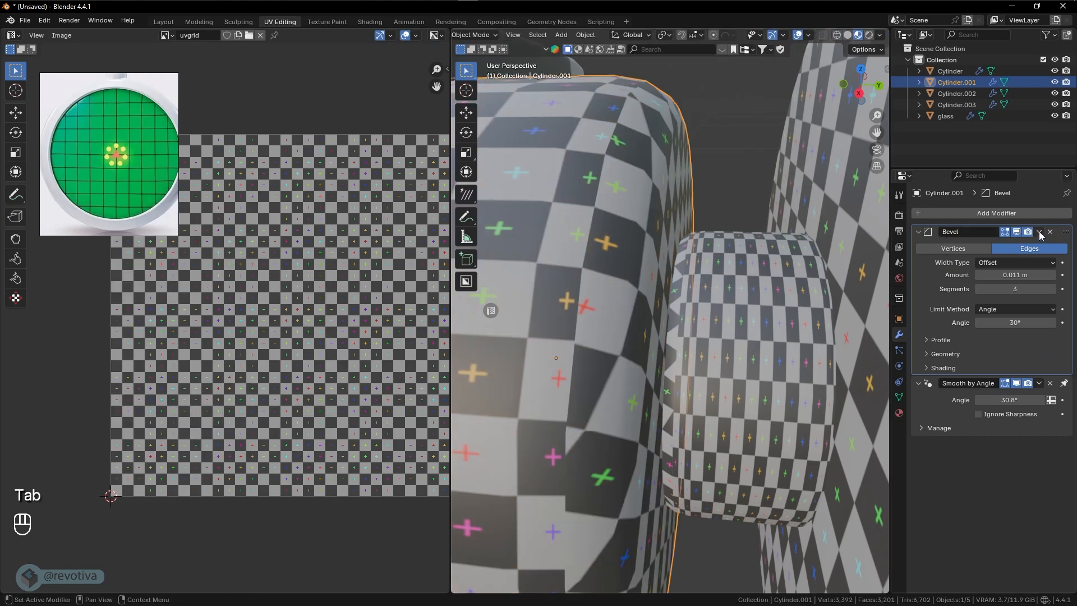
click(1040, 232)
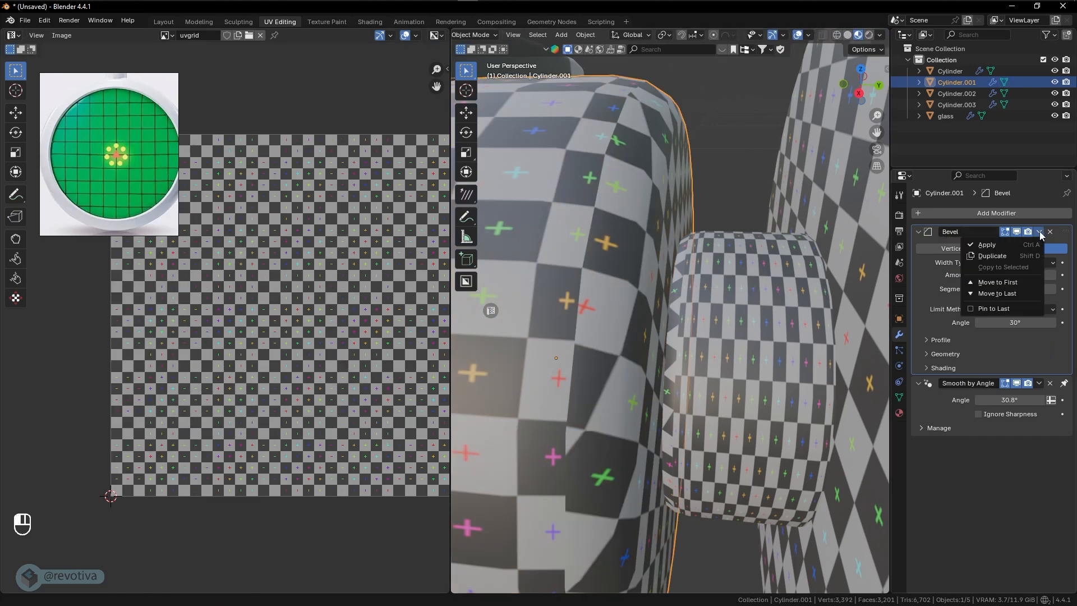
click(989, 247)
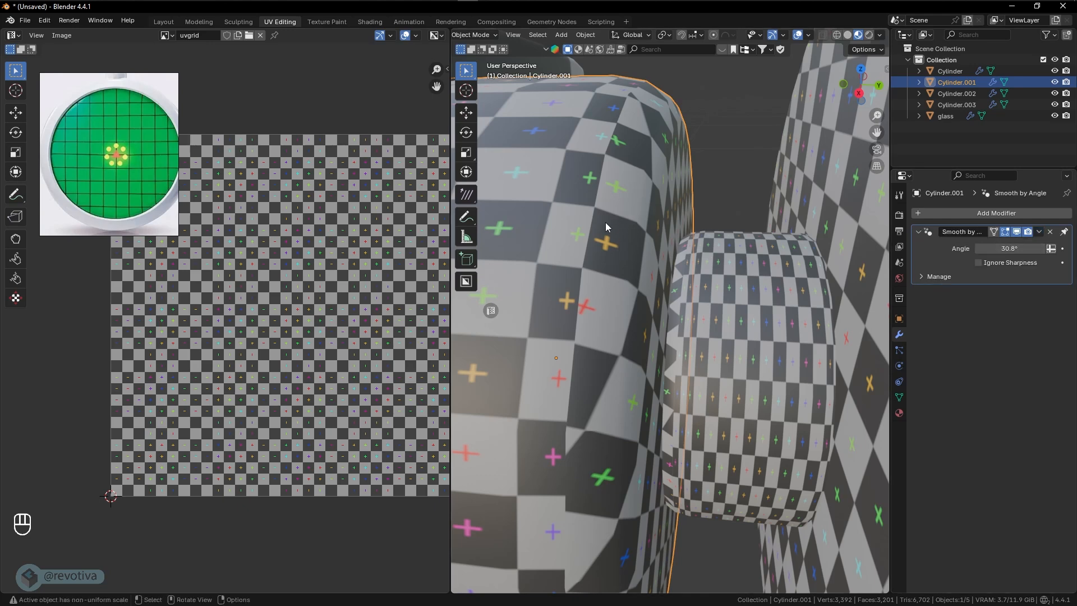
- Reopen the collar in Edit Mode and unwrap its beveled mesh with the Angle Based method
key(Tab)
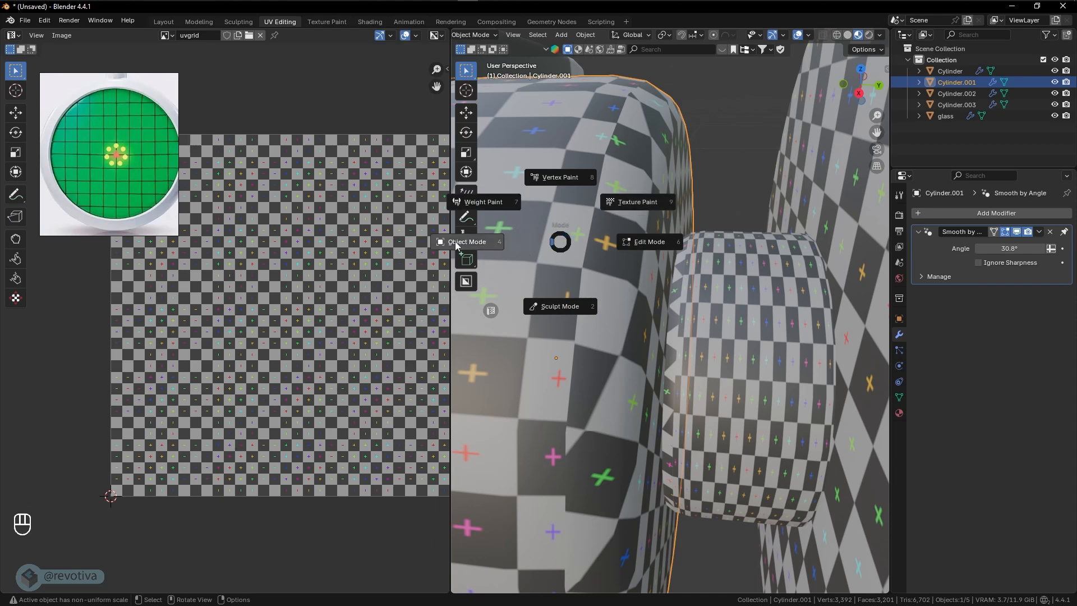
click(648, 245)
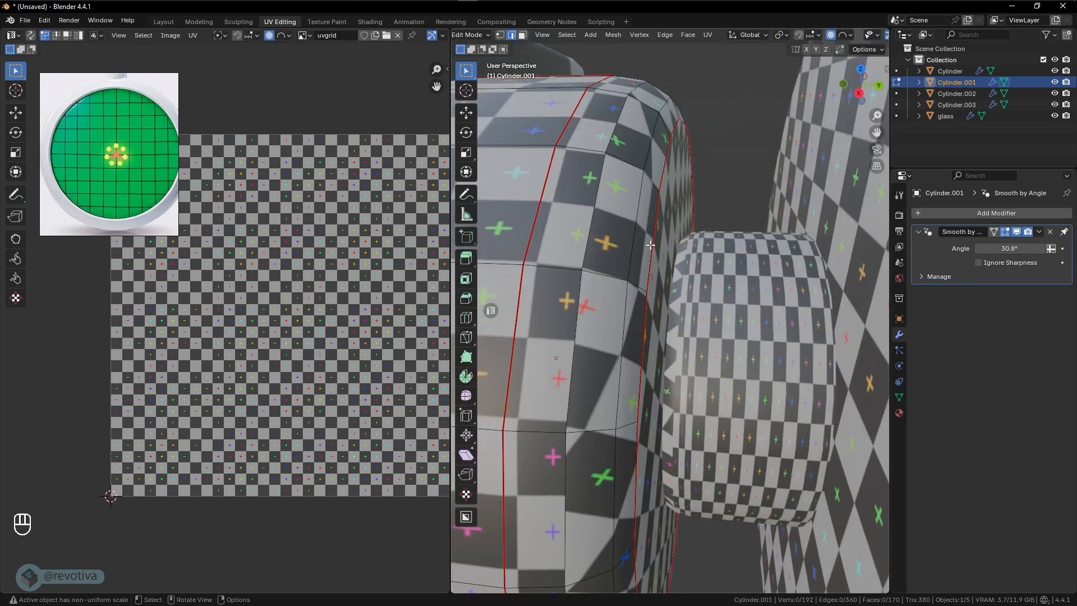
middle_drag(650, 244, 653, 255)
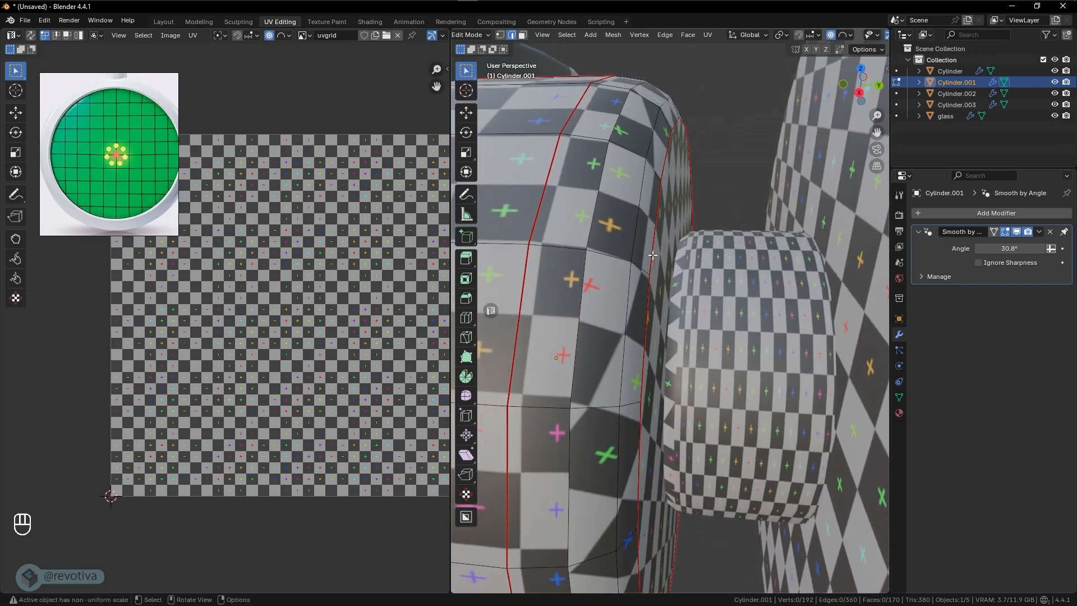
key(a)
key(u)
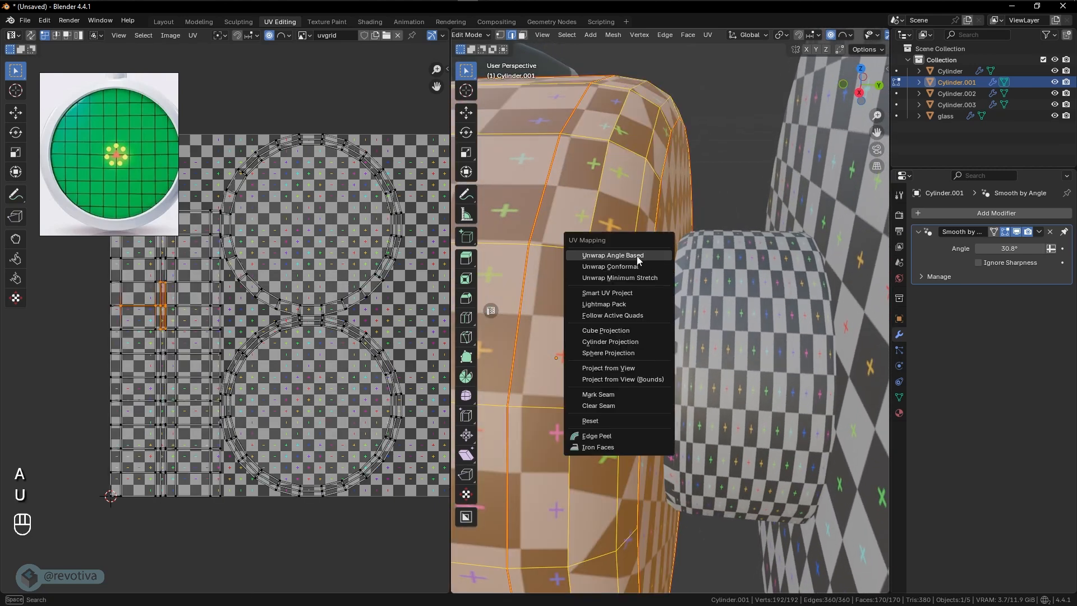
click(624, 256)
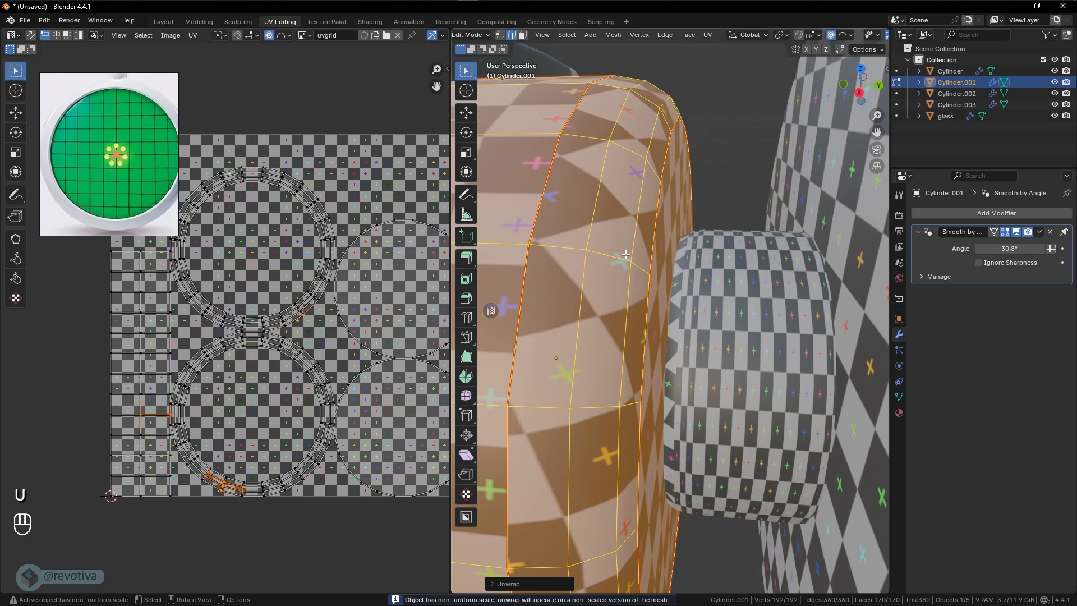
- Clear the seam around the rim of the collar's flat end cap facing the knob
scroll(625, 255, down, 4)
middle_drag(665, 302, 643, 266)
scroll(647, 297, up, 4)
scroll(651, 295, down, 5)
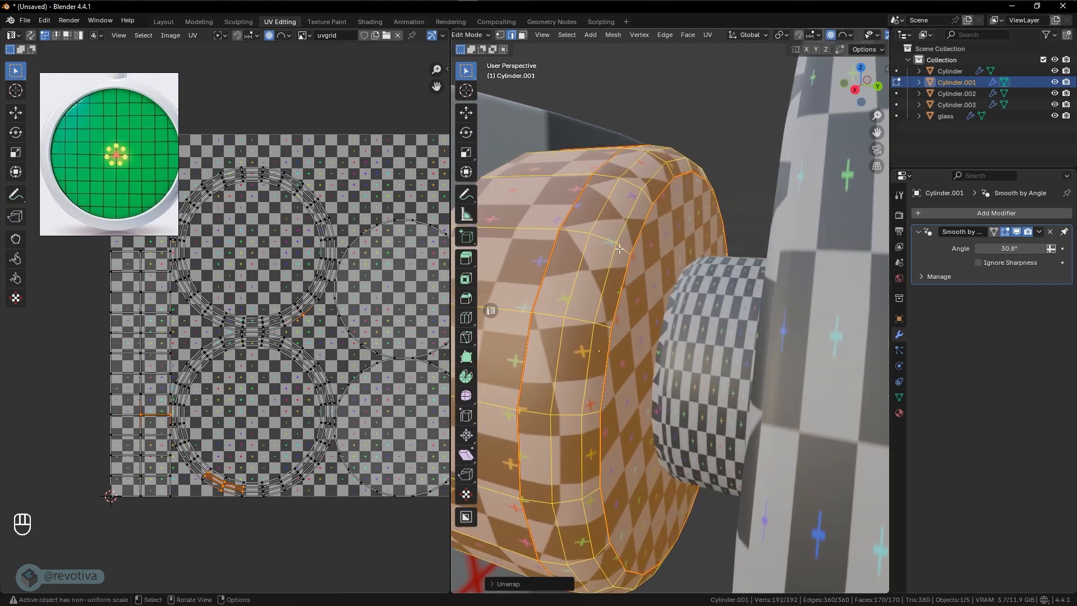
click(658, 284)
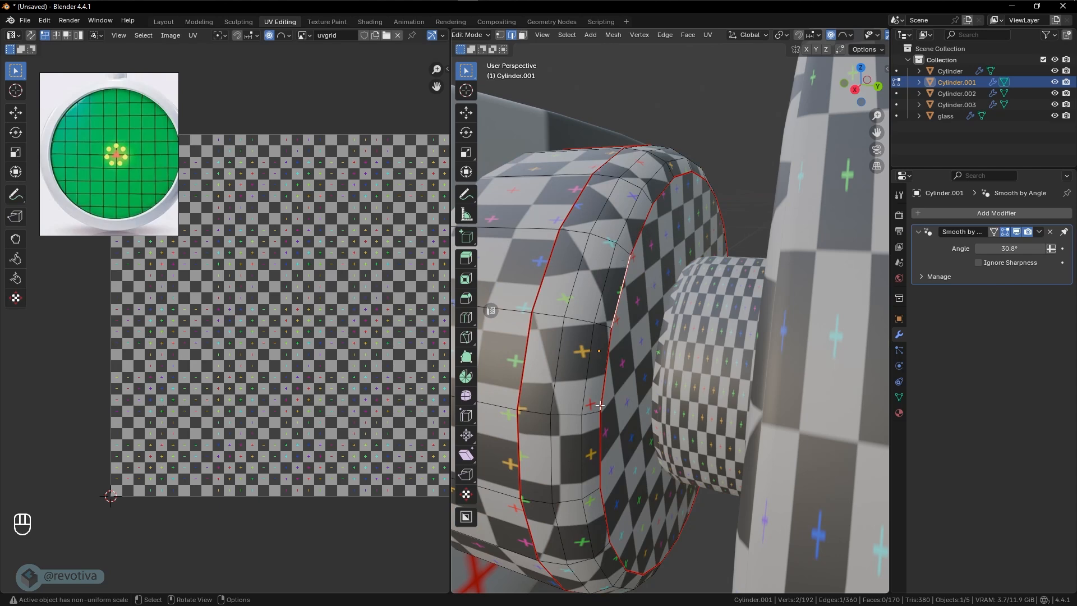
alt+click(626, 270)
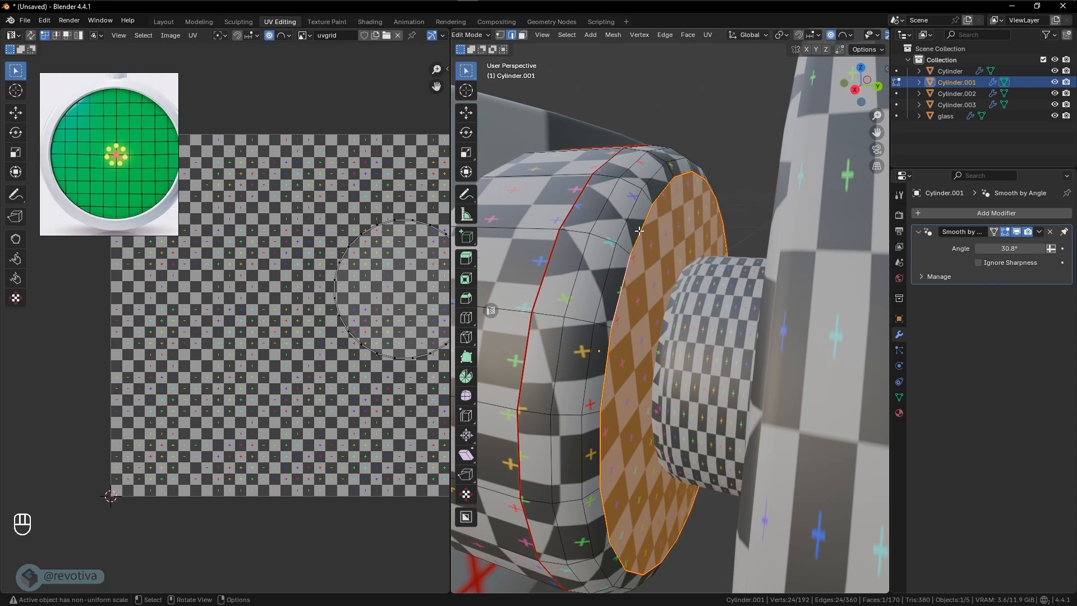
key(ctrl+e)
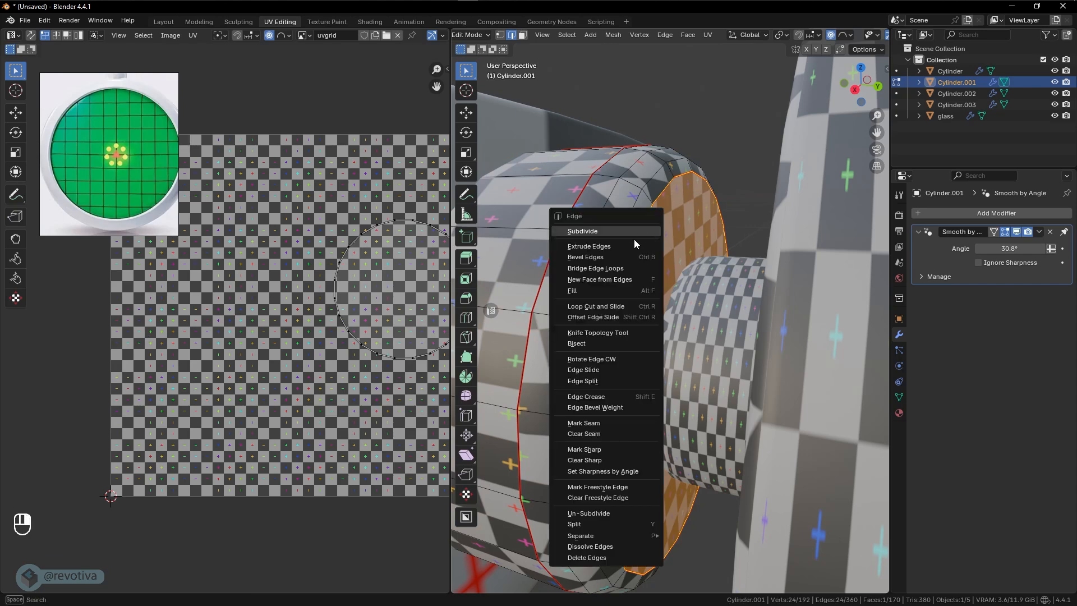
click(580, 434)
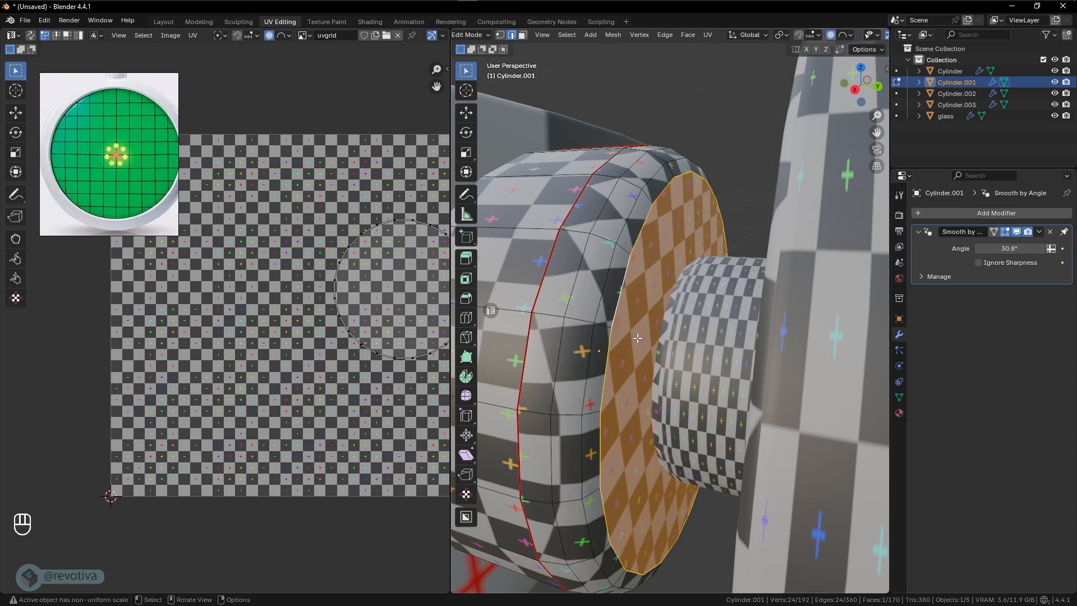
- Select the whole collar mesh and redo the Angle Based unwrap with the remaining seams
key(a)
key(u)
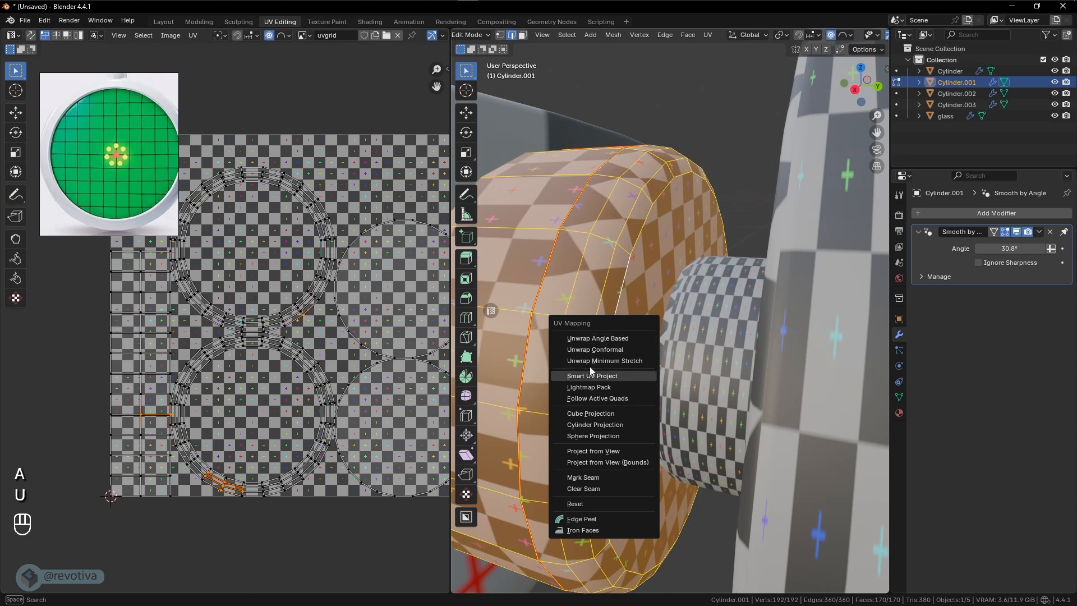
click(587, 339)
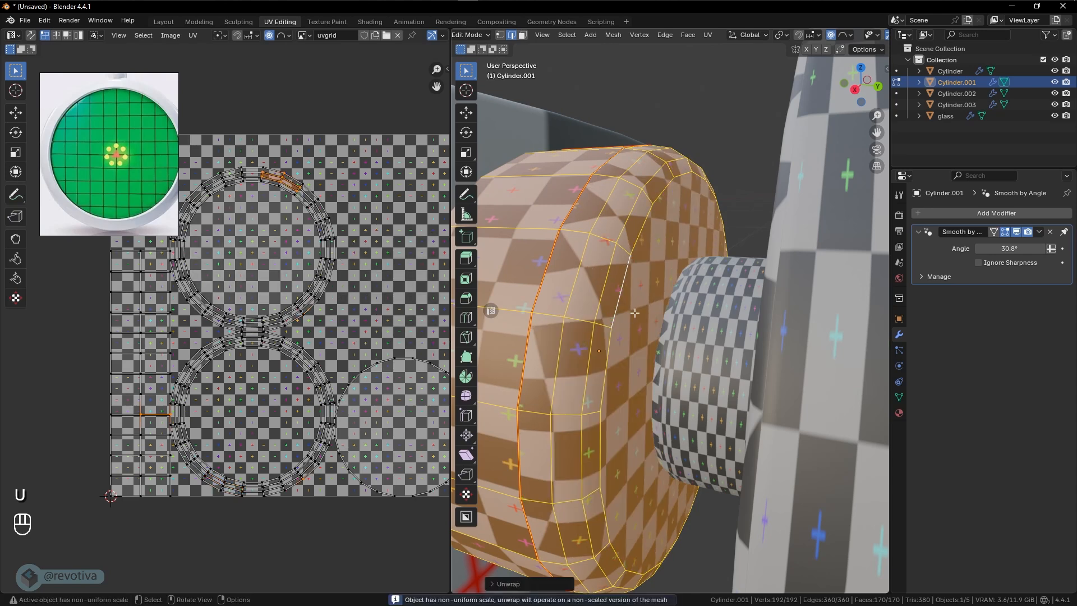
- Return to Object Mode and move the small connecting cylinder slightly toward the collar along the global Y axis
middle_drag(635, 300, 767, 341)
key(Tab)
click(619, 311)
scroll(631, 326, down, 7)
scroll(664, 335, up, 4)
scroll(670, 338, up, 3)
click(724, 338)
key(g)
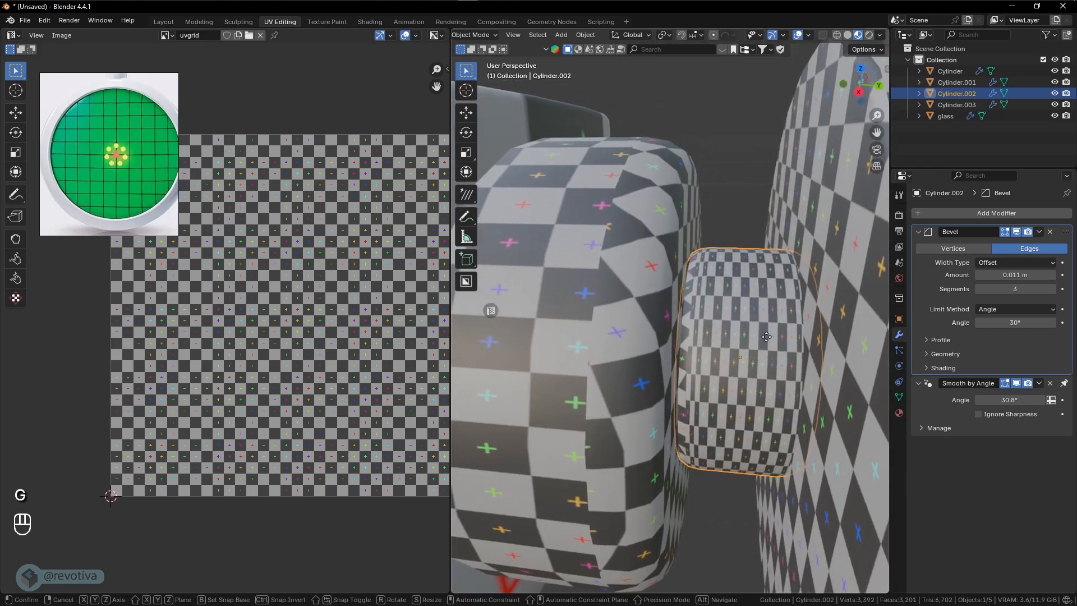
key(y)
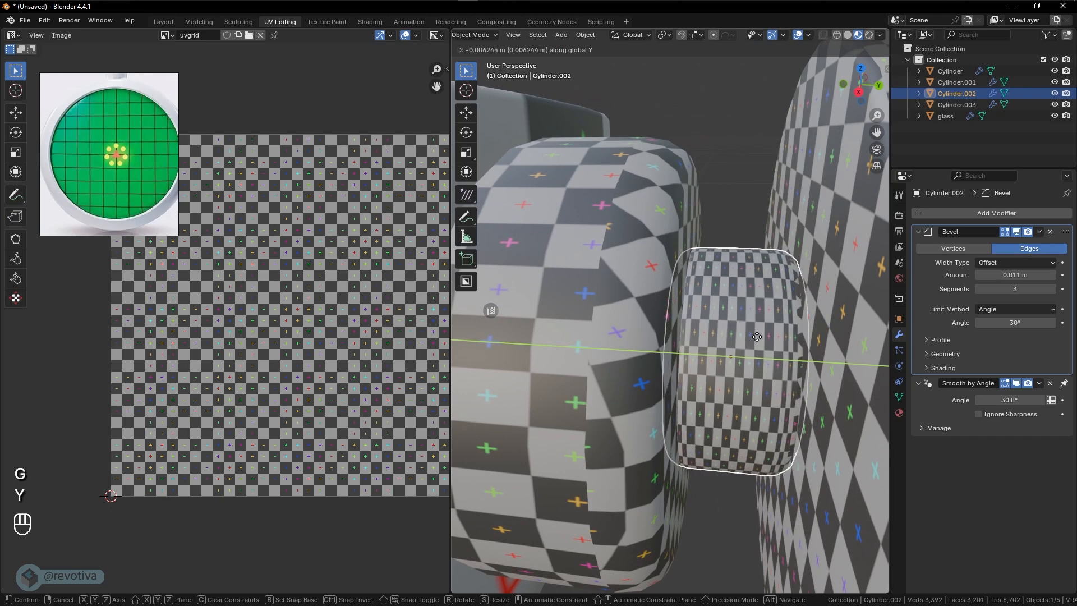
click(759, 340)
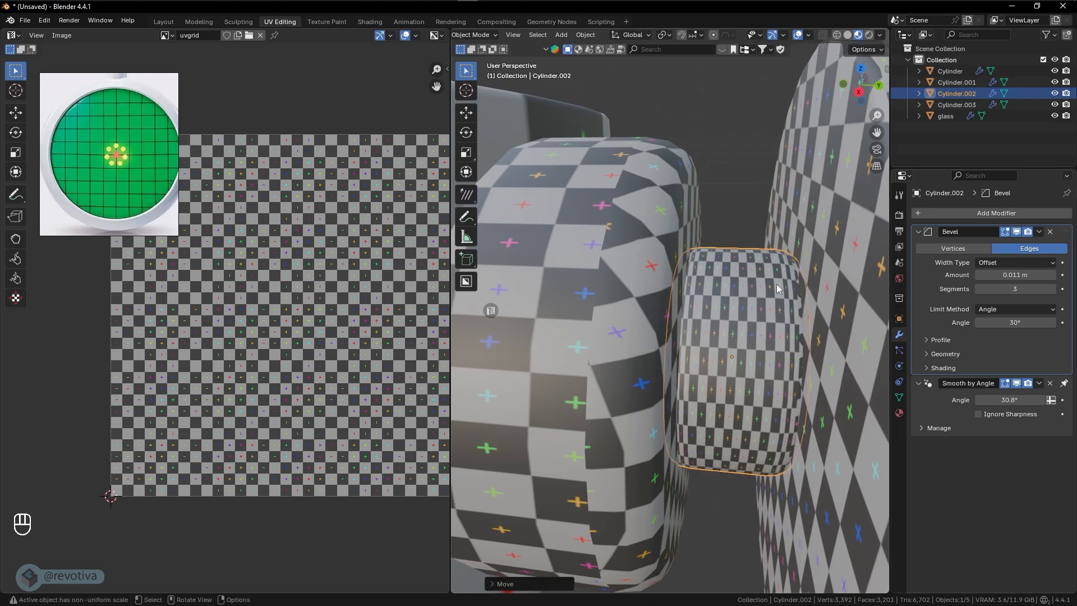
- Remove the Bevel modifier from the small connecting cylinder
shift+middle_drag(783, 307, 783, 306)
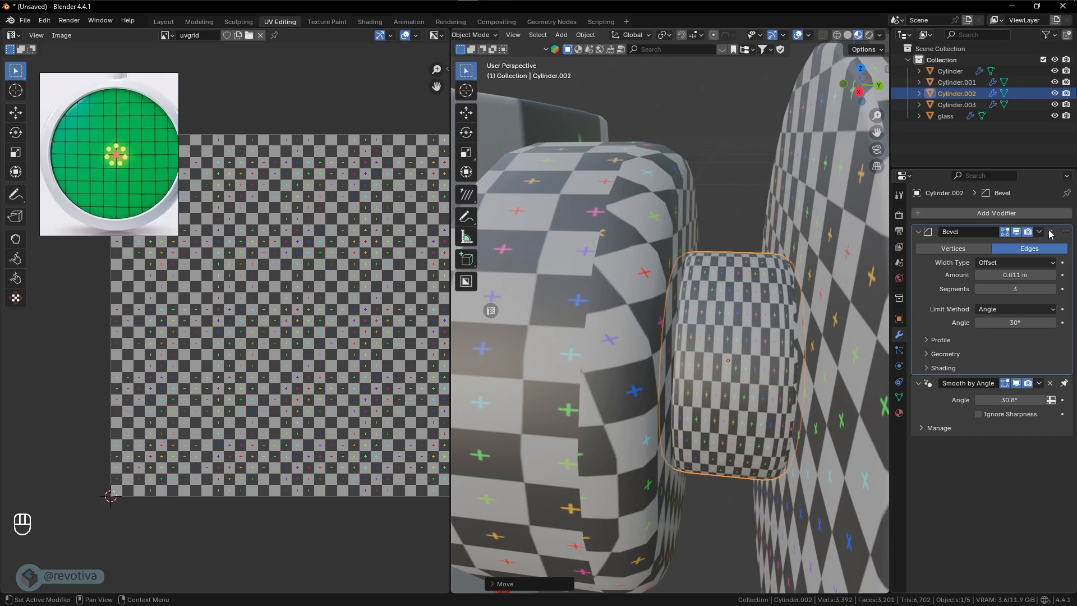
click(1050, 232)
middle_drag(772, 308, 744, 336)
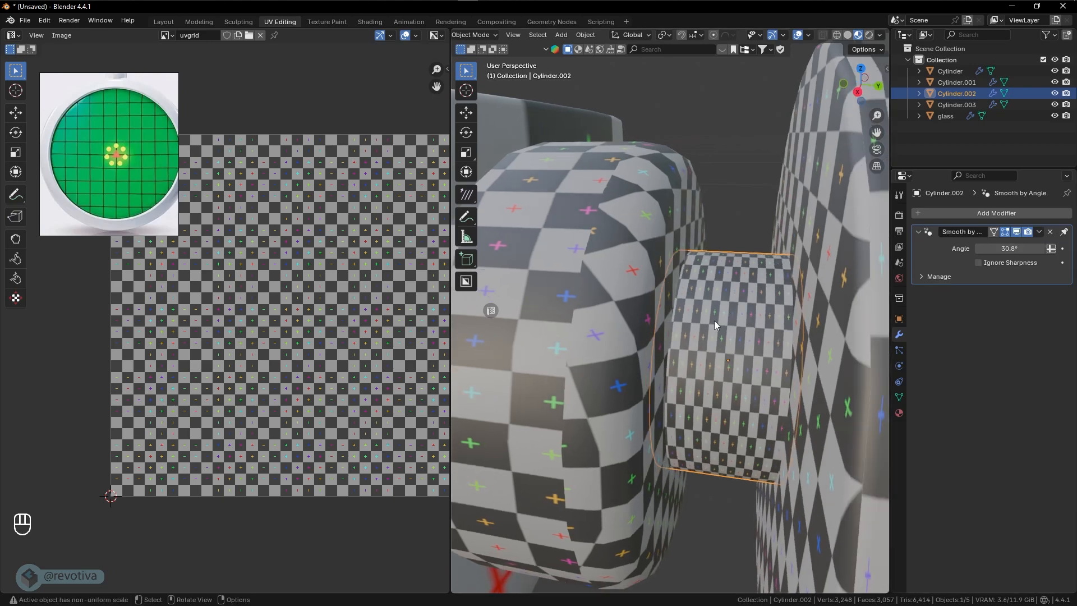
- Open the connecting cylinder in Edit Mode with wireframe shading and mark a seam around its end cap facing the collar
key(Tab)
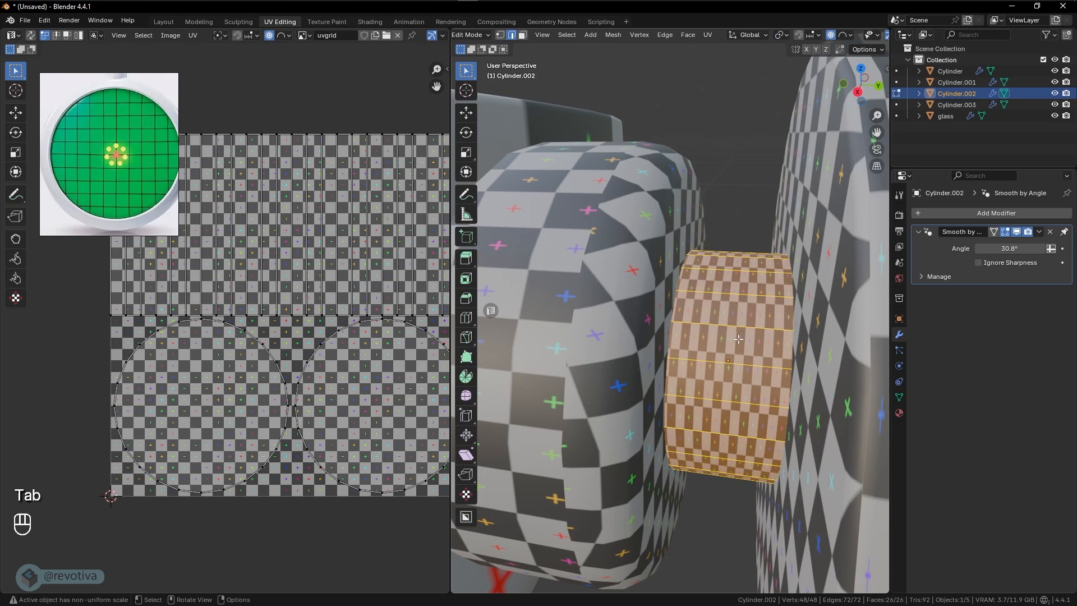
key(shift+z)
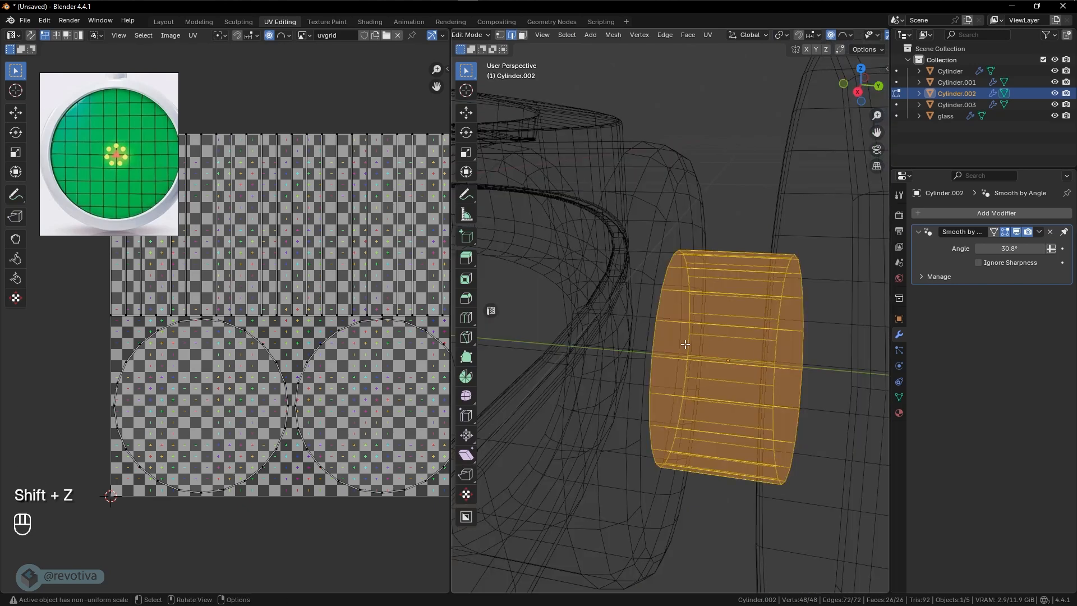
alt+click(655, 338)
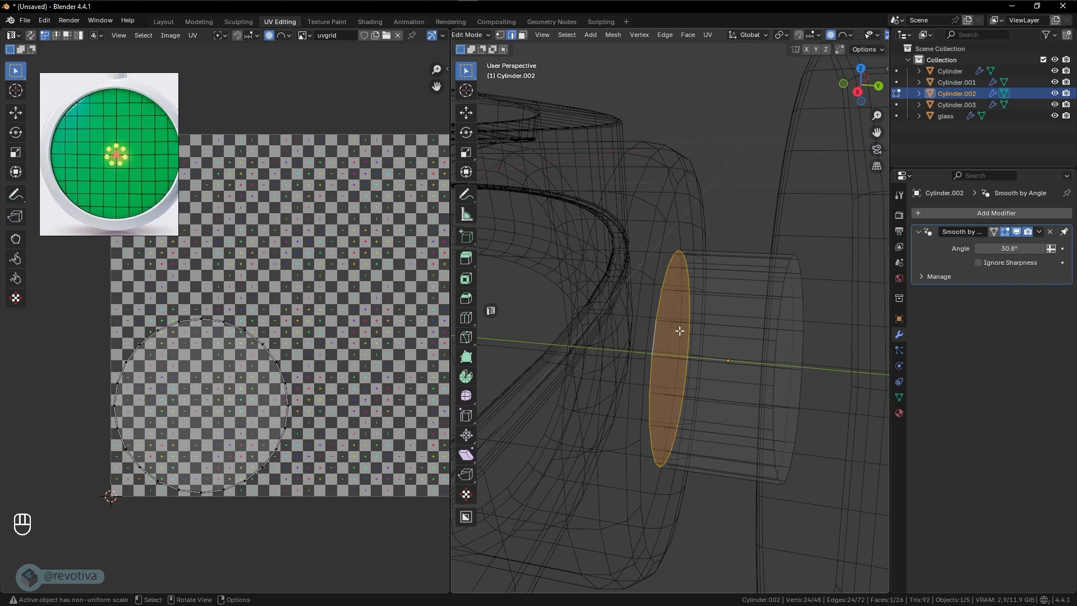
key(ctrl+e)
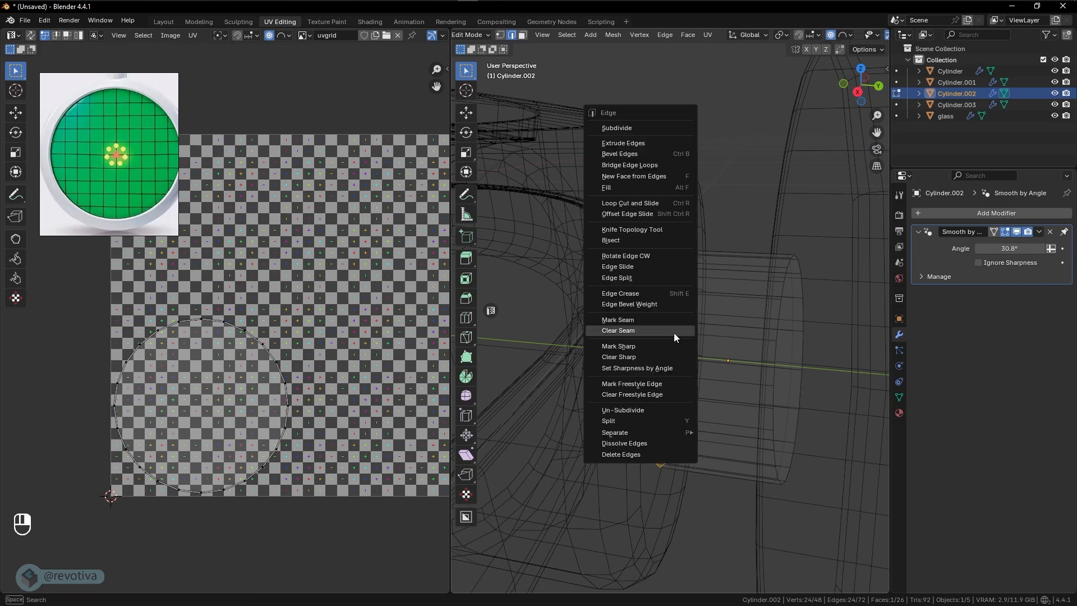
click(620, 320)
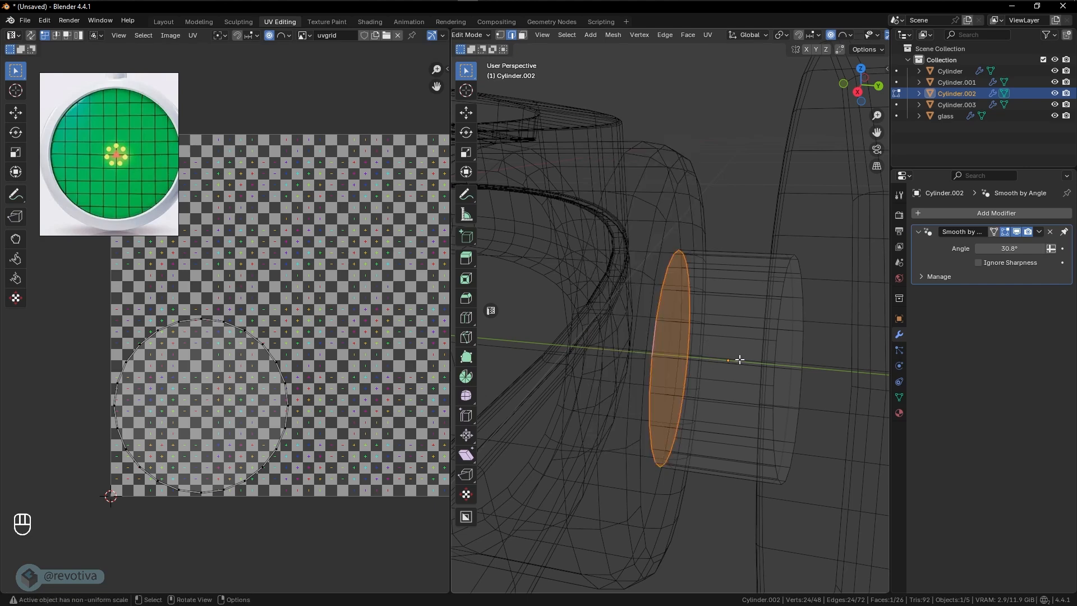
- Select the whole connecting cylinder mesh and unwrap it with the Angle Based method
key(a)
key(u)
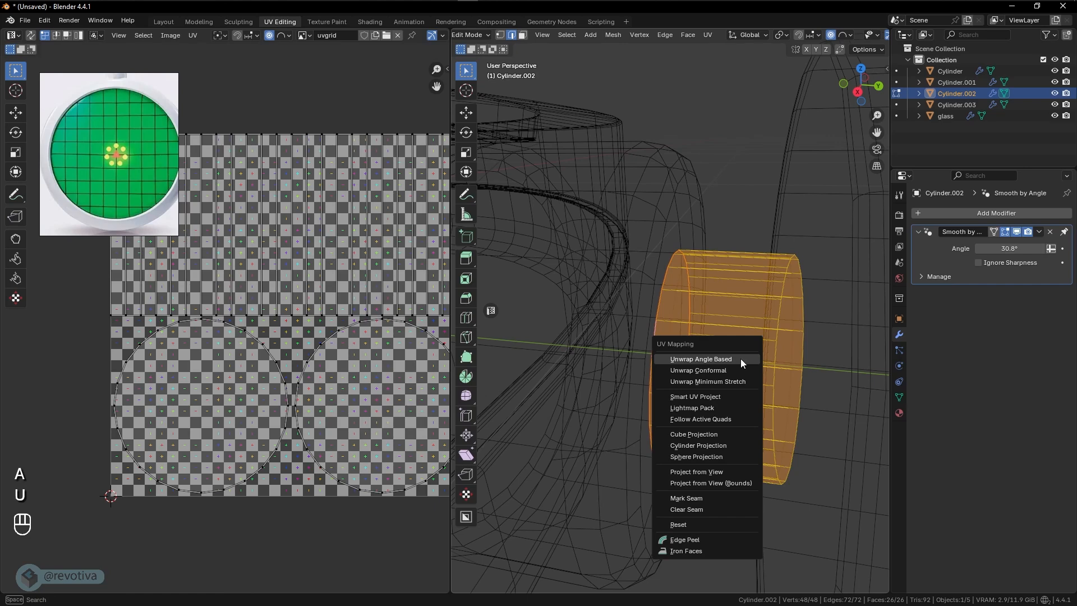
click(741, 358)
scroll(329, 391, down, 1)
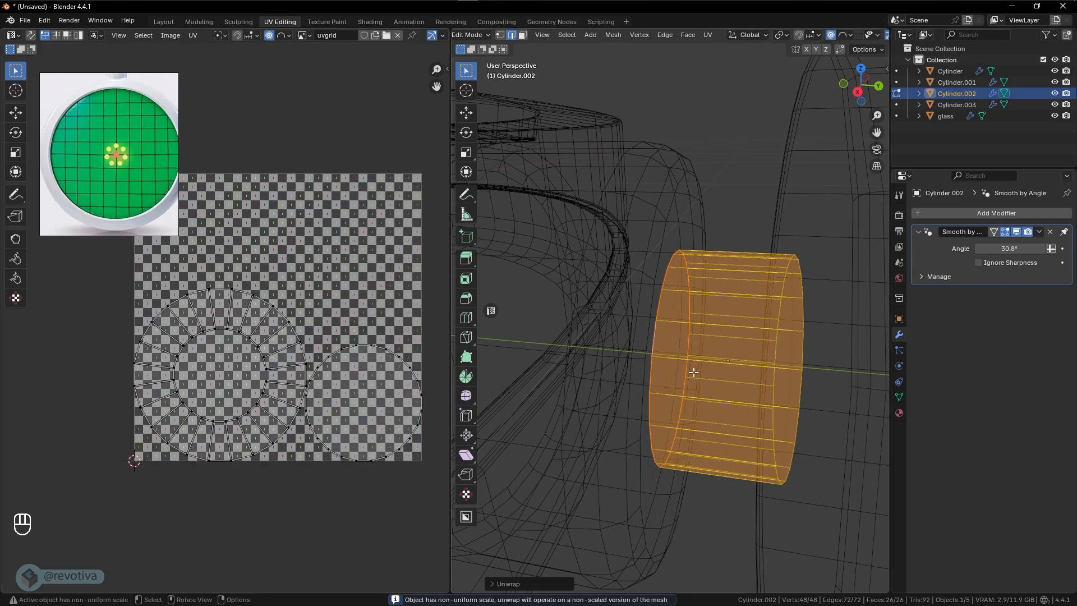
- Return to textured shading and mark one lengthwise edge on the connecting cylinder's side as a seam
mouse_move(747, 404)
middle_down()
mouse_move(722, 445)
mouse_move(733, 354)
middle_up()
key(shift+z)
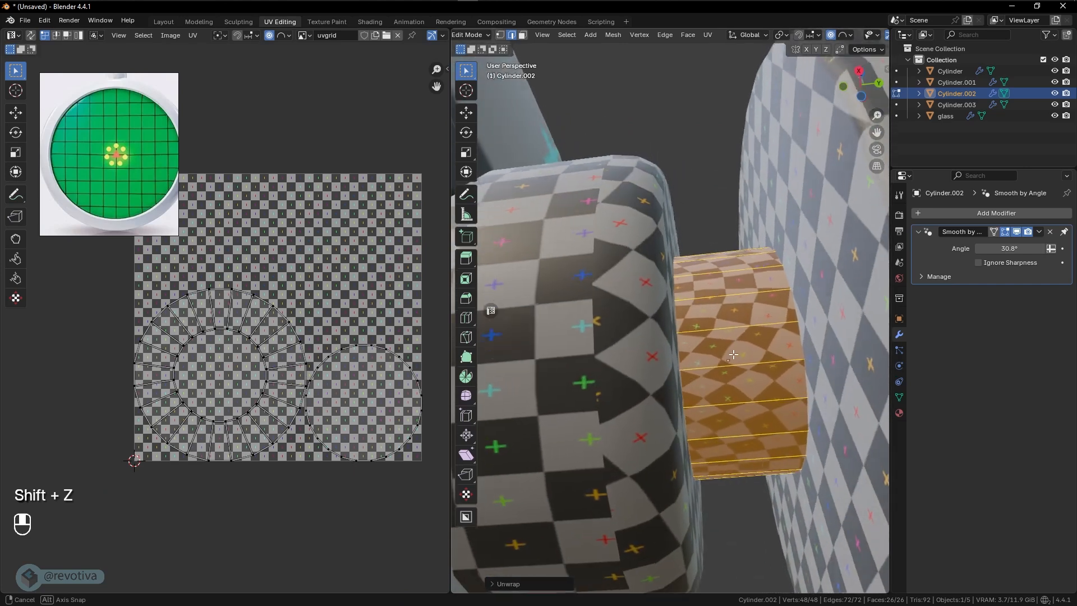
click(752, 436)
middle_drag(753, 436, 756, 449)
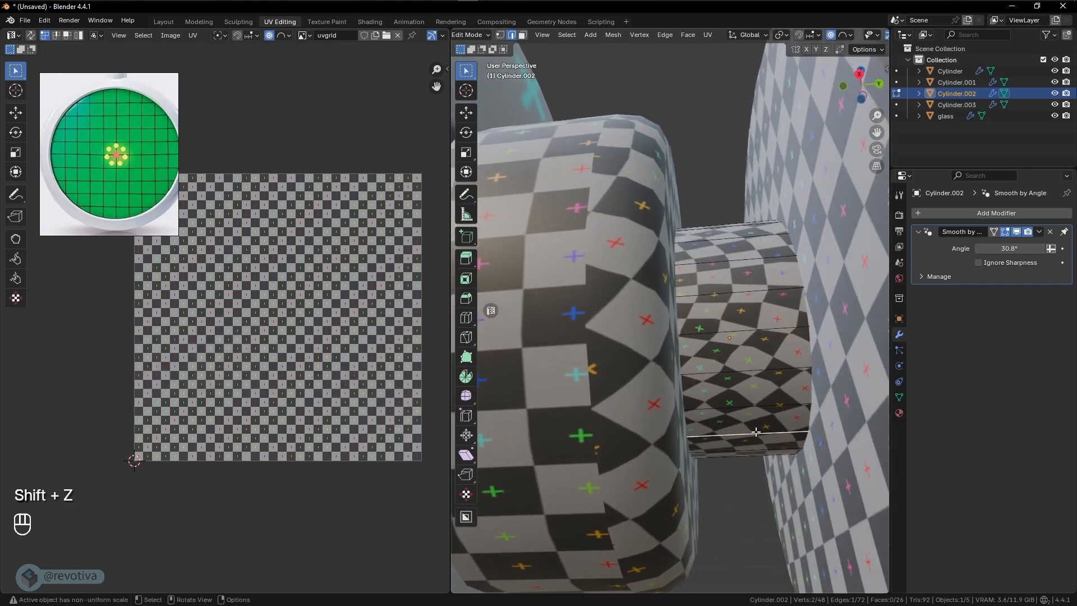
right_click(755, 432)
click(706, 436)
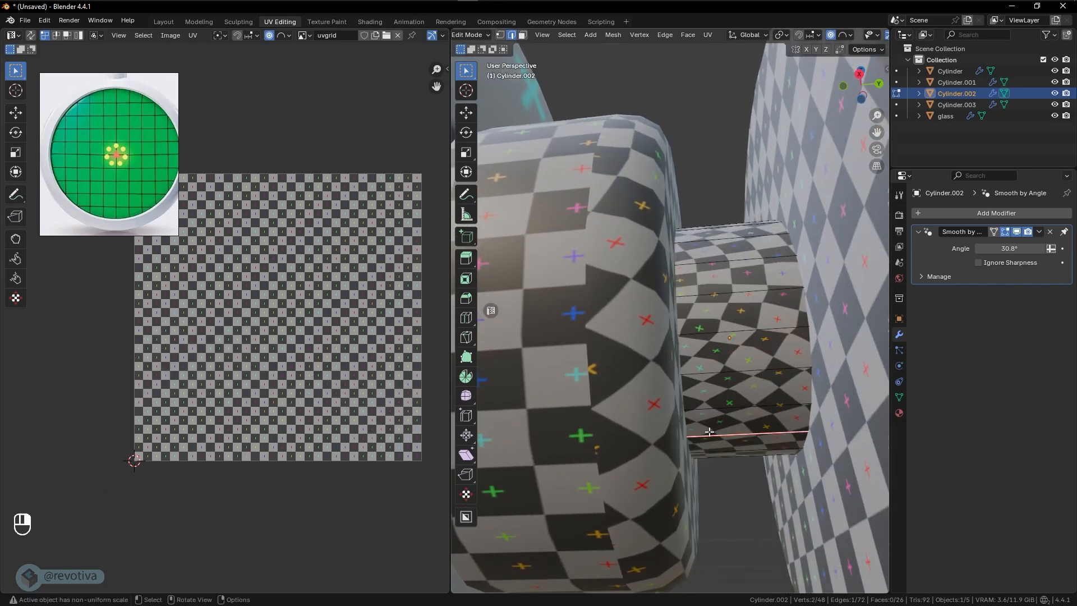
- Redo the Angle Based unwrap of the whole connecting cylinder with the lengthwise seam included
key(a)
key(u)
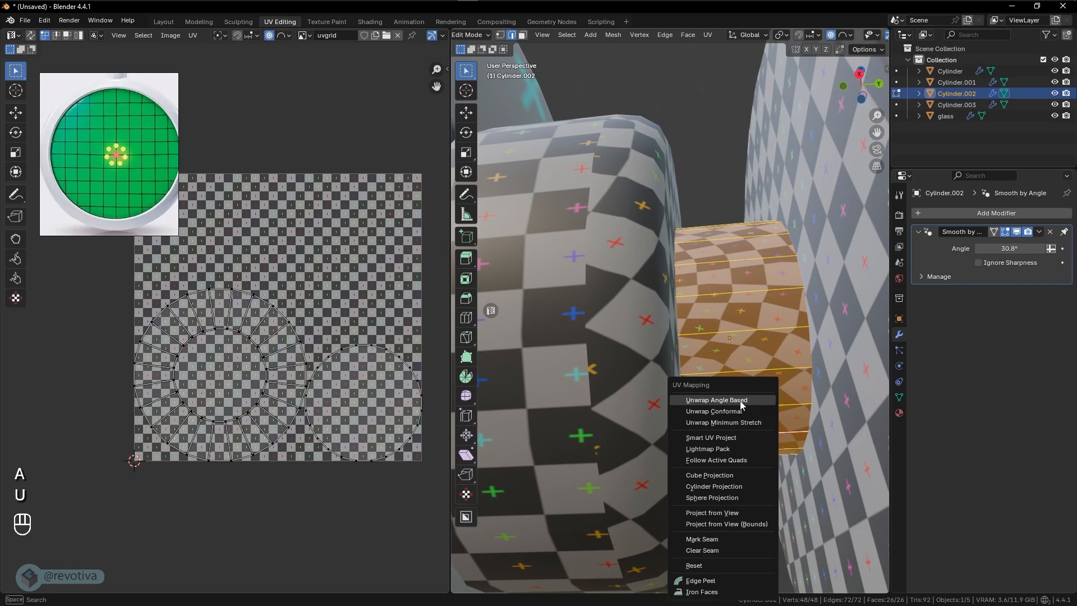
click(741, 401)
mouse_move(741, 402)
middle_down()
mouse_move(745, 418)
mouse_move(739, 408)
middle_up()
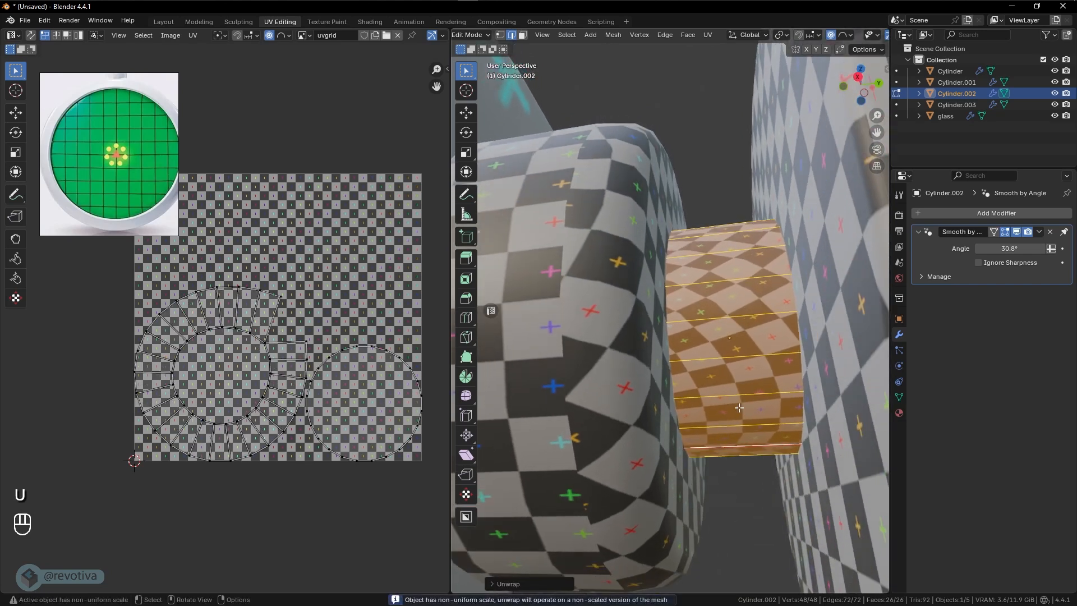
scroll(312, 379, up, 3)
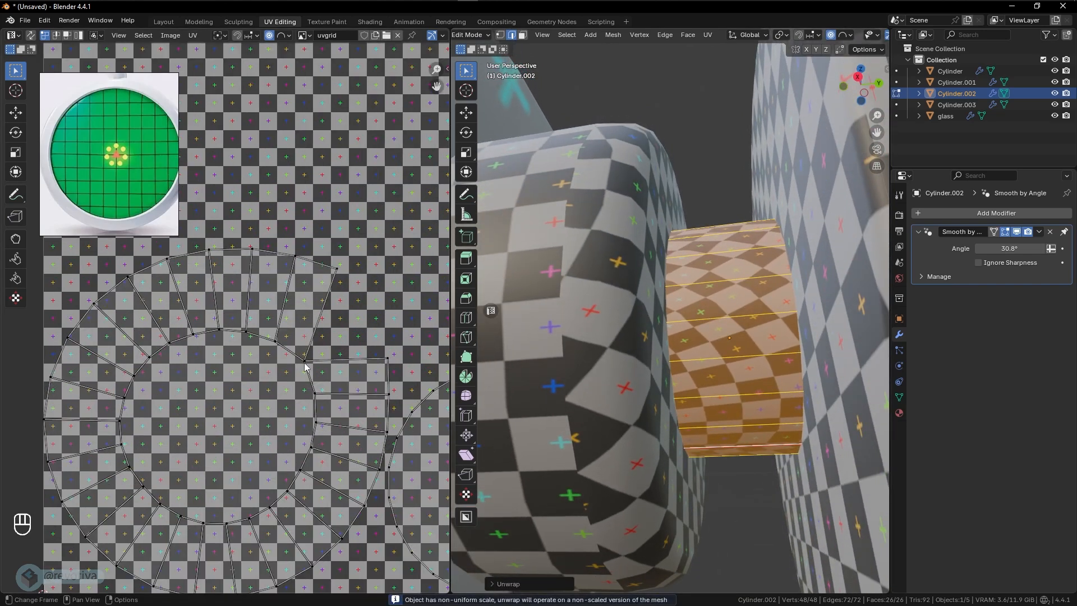
click(306, 365)
key(g)
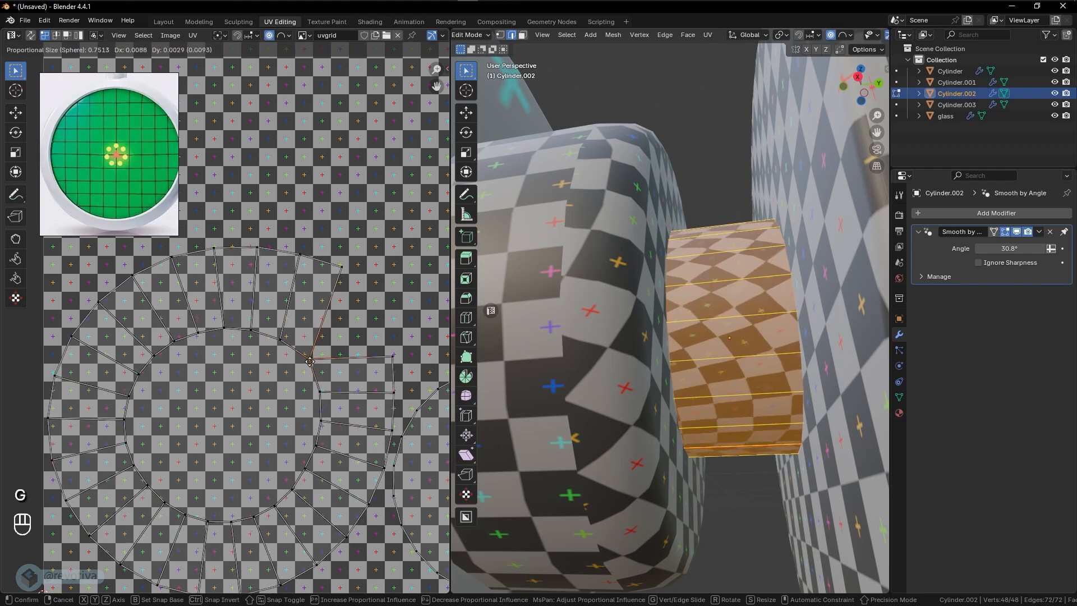
right_click(310, 364)
- In wireframe shading, mark a seam around the connecting cylinder's other end cap, the one facing the knob
mouse_move(829, 397)
middle_down()
mouse_move(661, 428)
mouse_move(728, 377)
mouse_move(698, 411)
mouse_move(705, 404)
mouse_move(736, 432)
mouse_move(782, 423)
mouse_move(759, 455)
middle_up()
key(shift+z)
key(shift+z)
key(shift+z)
click(712, 395)
alt+click(783, 370)
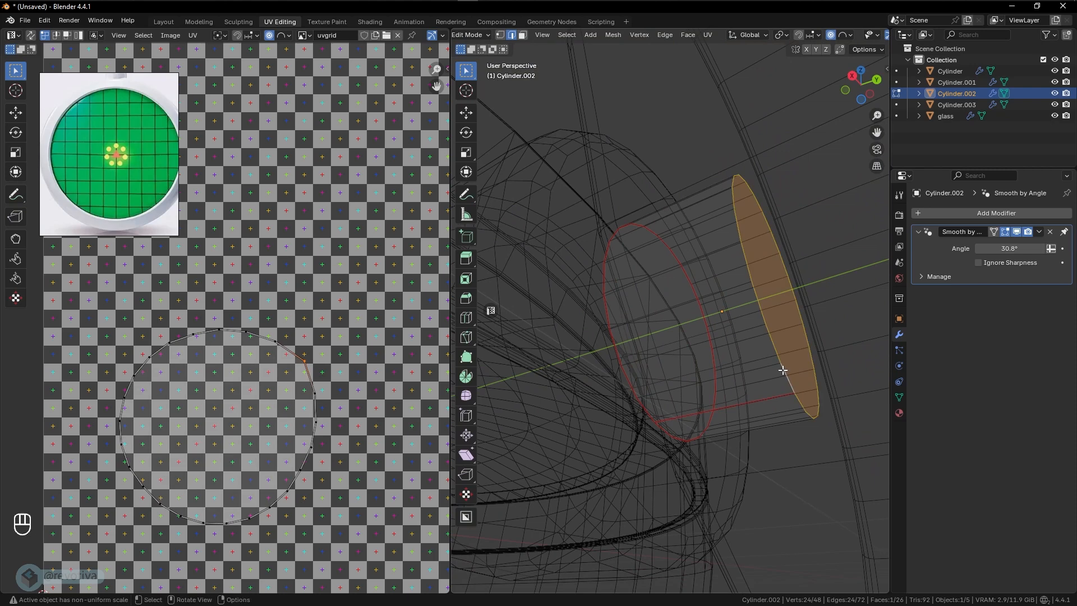
right_click(773, 348)
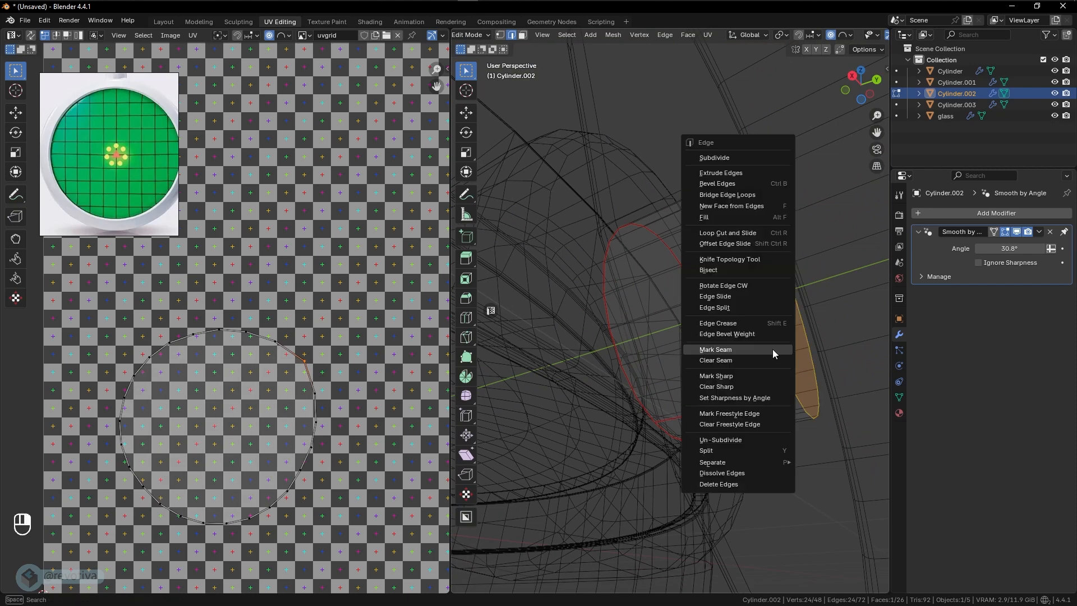
click(721, 349)
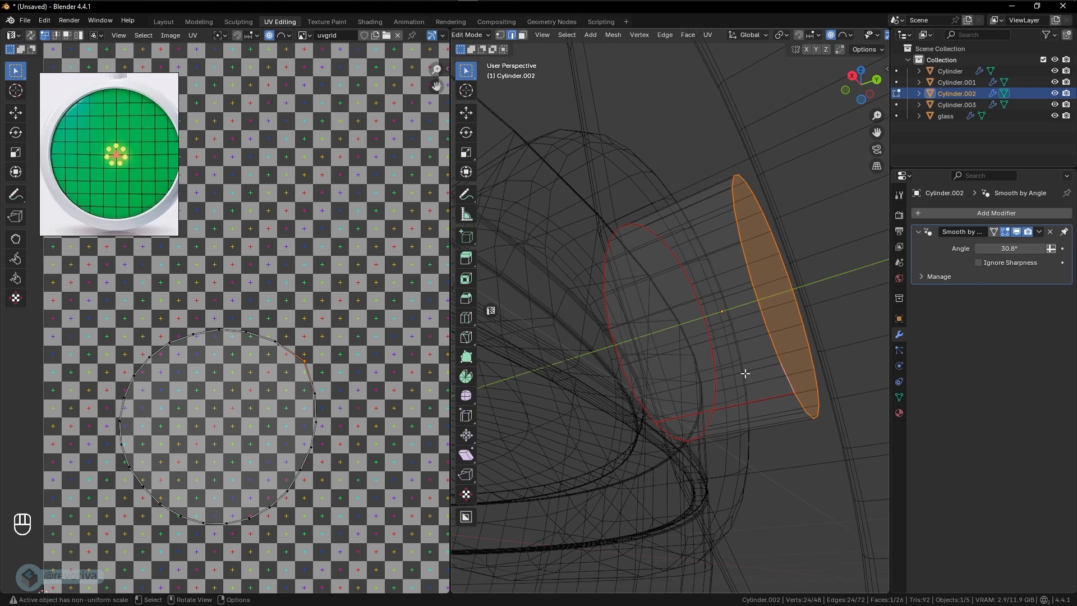
- Unwrap the whole connecting cylinder with the Angle Based method, using both cap seams and the lengthwise seam
key(a)
key(u)
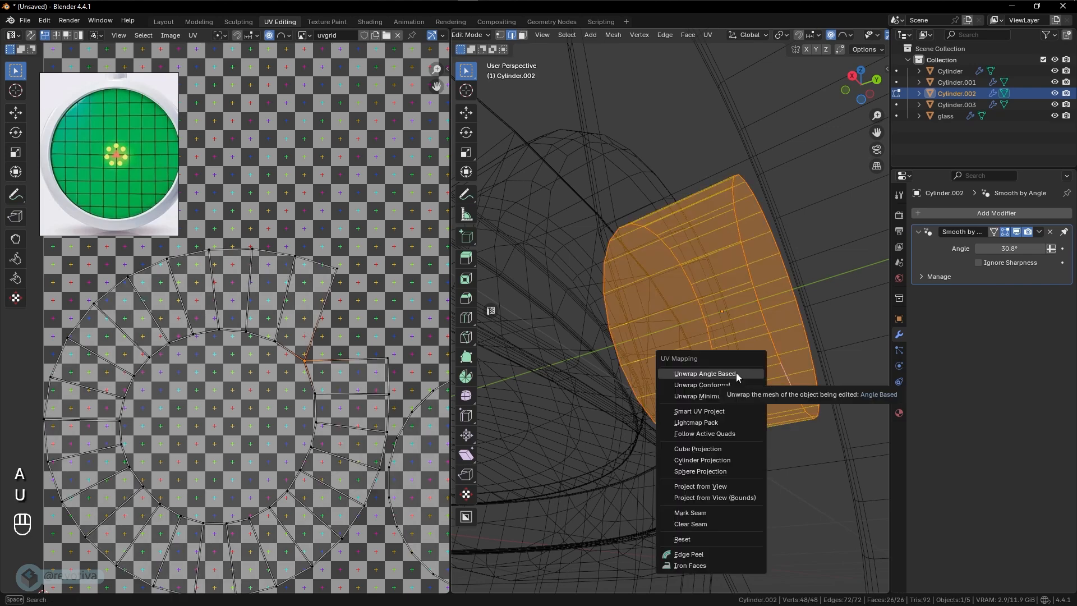
click(736, 374)
scroll(286, 426, down, 5)
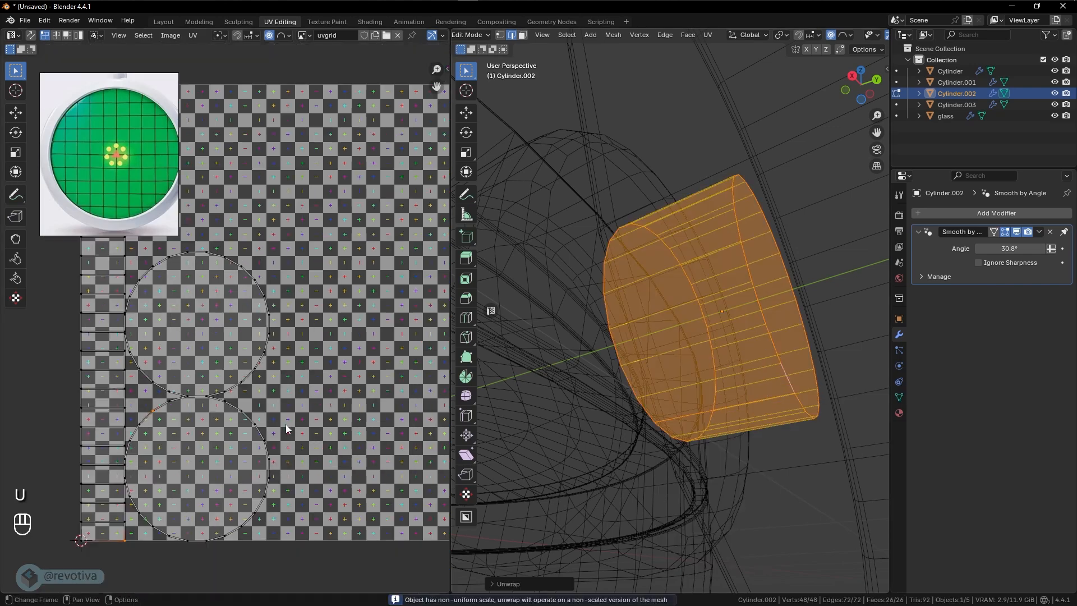
shift+middle_drag(137, 229, 228, 291)
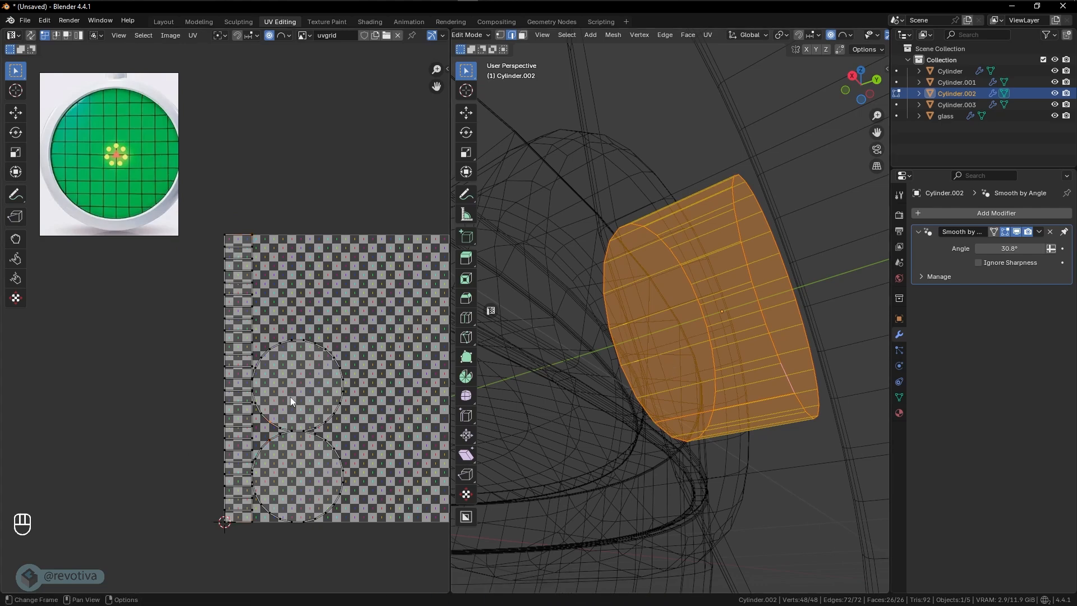
- Leave Edit Mode on the connecting cylinder, restore textured shading and select the large outer knob
mouse_move(634, 382)
middle_down()
mouse_move(692, 387)
mouse_move(679, 383)
middle_up()
key(Tab)
scroll(664, 384, down, 5)
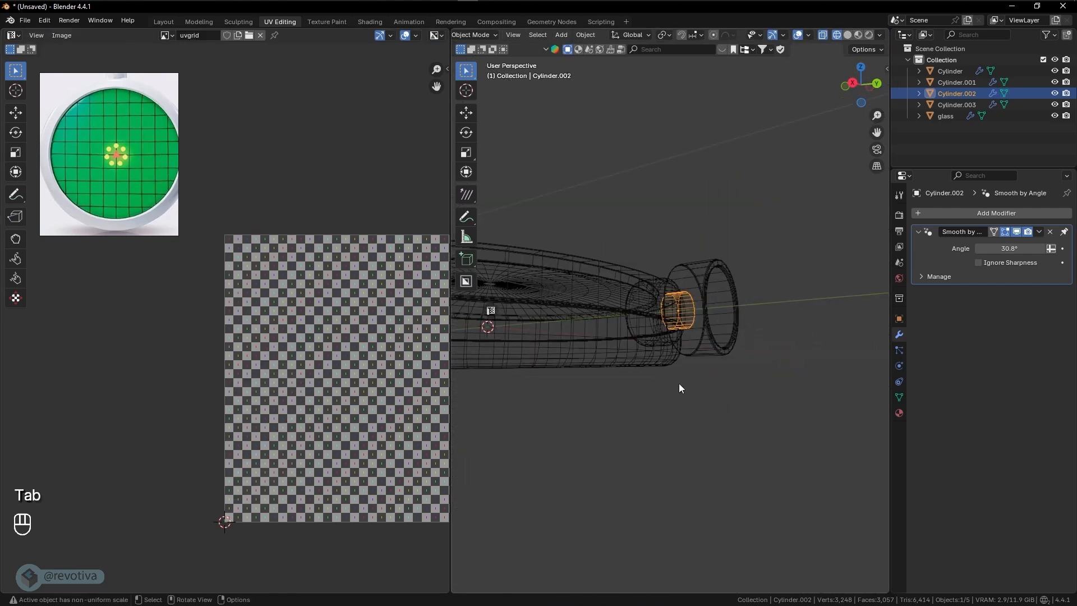
key(shift+z)
click(715, 351)
middle_drag(715, 351, 625, 375)
scroll(739, 360, up, 5)
- Inspect the outer knob's mesh in Edit Mode, return to Object Mode and apply its Bevel modifier
key(Tab)
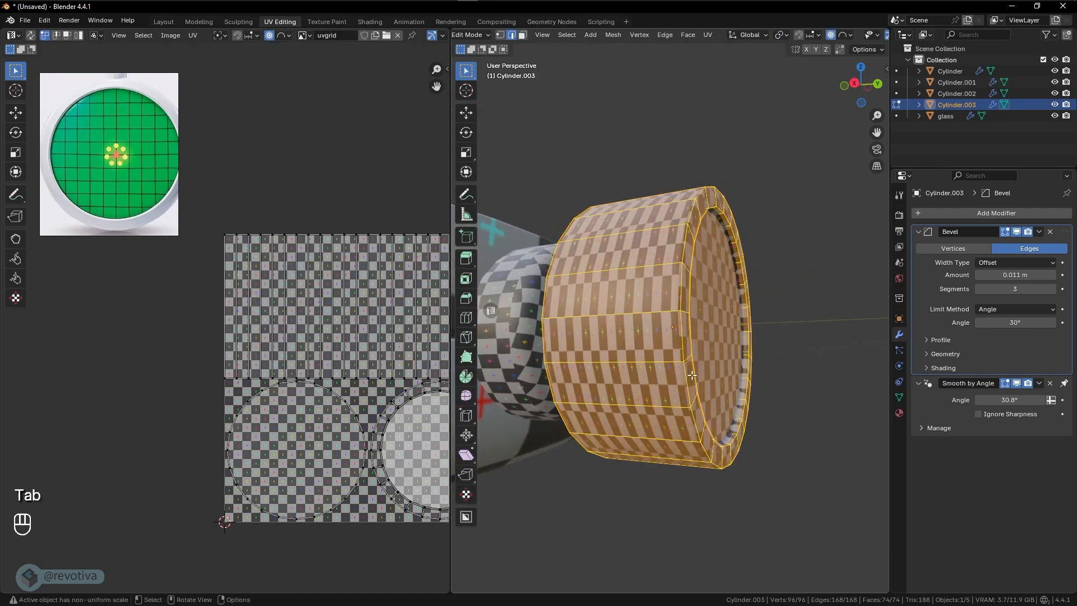
middle_drag(696, 364, 702, 333)
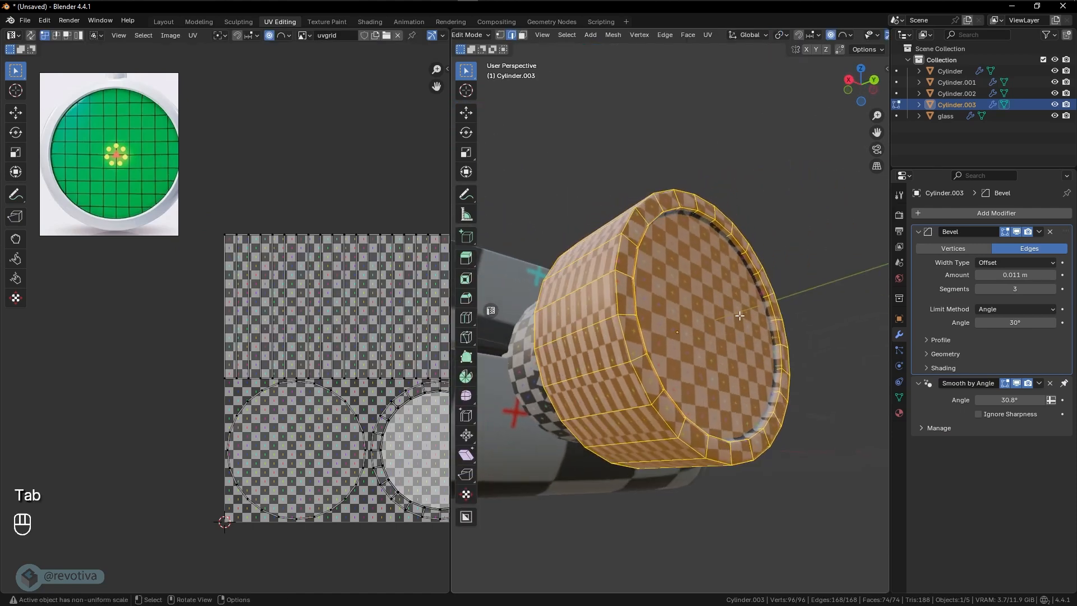
key(Tab)
click(1039, 231)
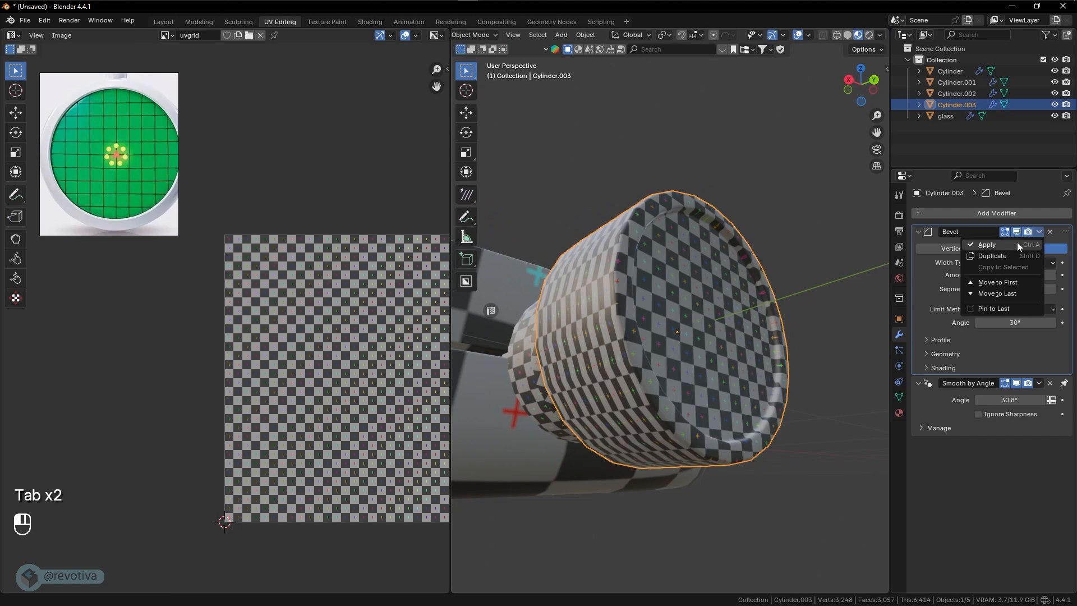
click(1017, 242)
- Mark seams around the knob's recessed front face and flat back face, plus one edge path along its side joining them
key(Tab)
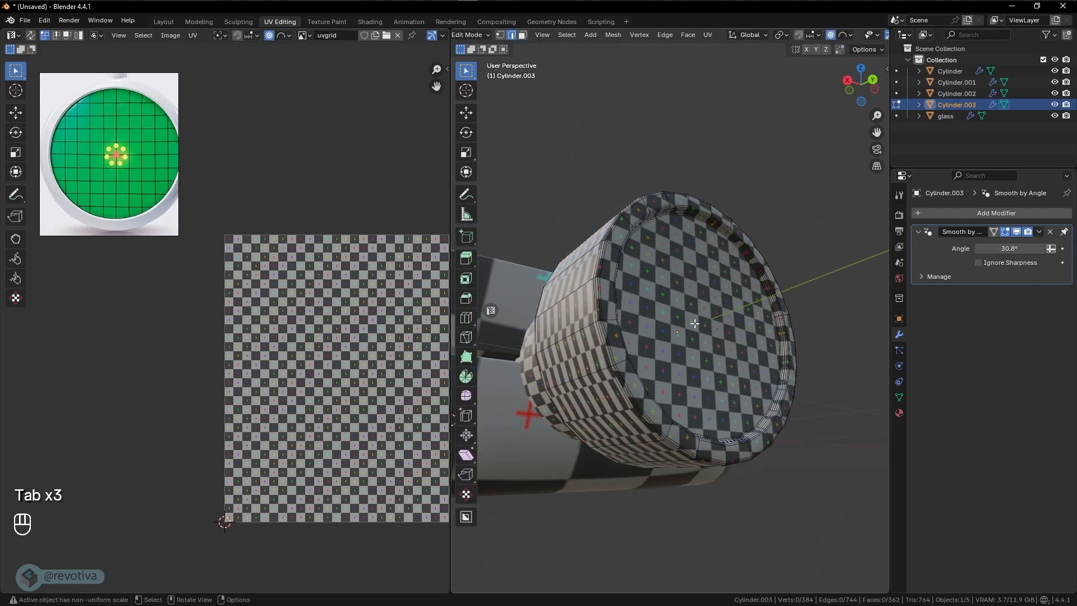
alt+click(720, 253)
middle_drag(678, 274, 686, 350)
key(2)
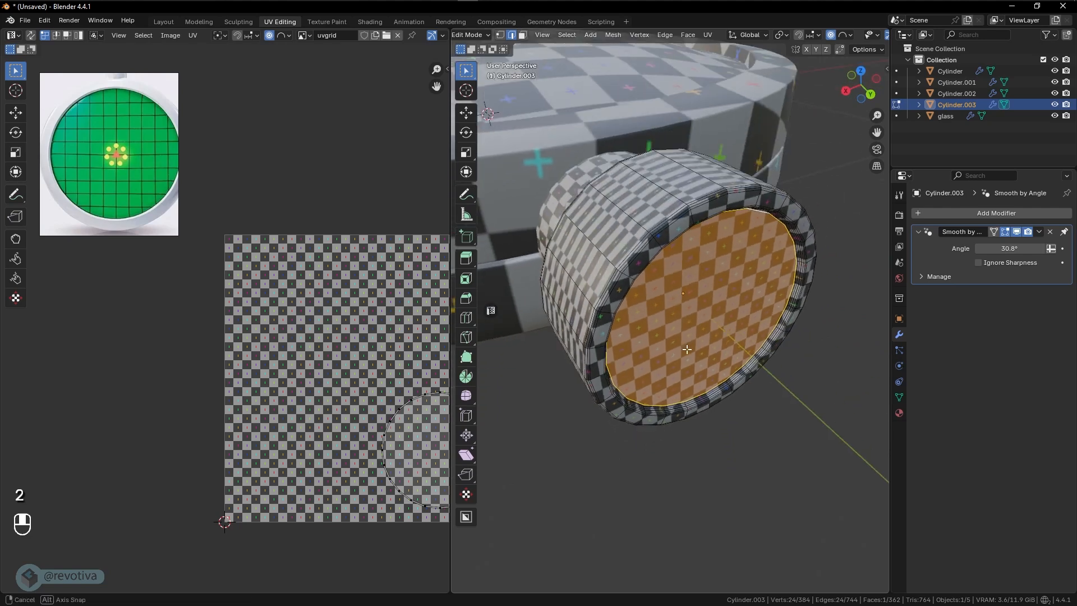
middle_drag(750, 247, 758, 348)
alt+shift+click(710, 432)
middle_drag(234, 383, 282, 409)
middle_drag(623, 328, 700, 365)
alt+shift+click(703, 368)
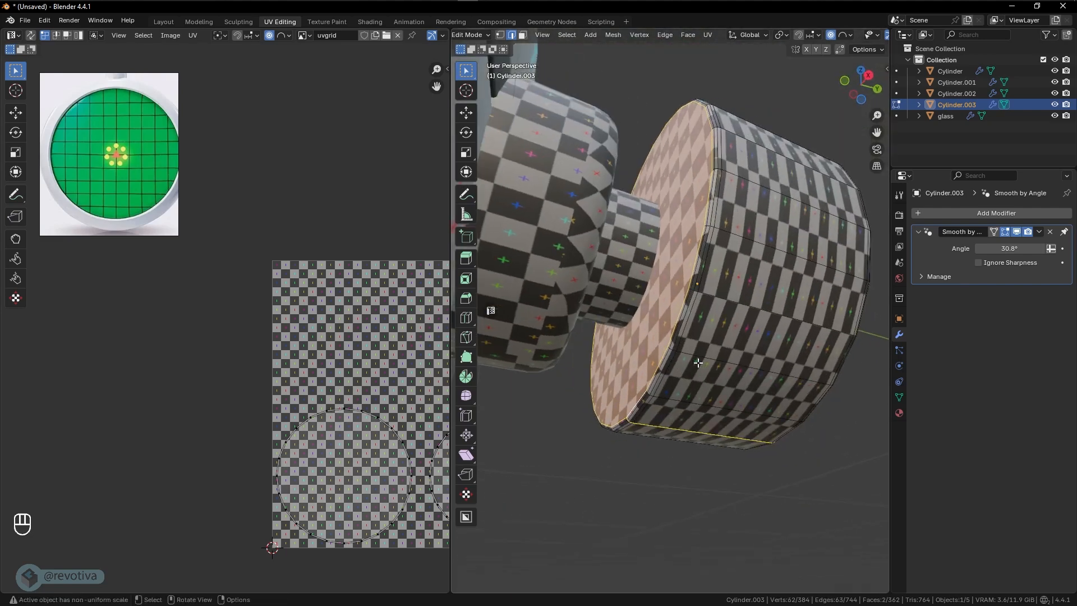
right_click(698, 363)
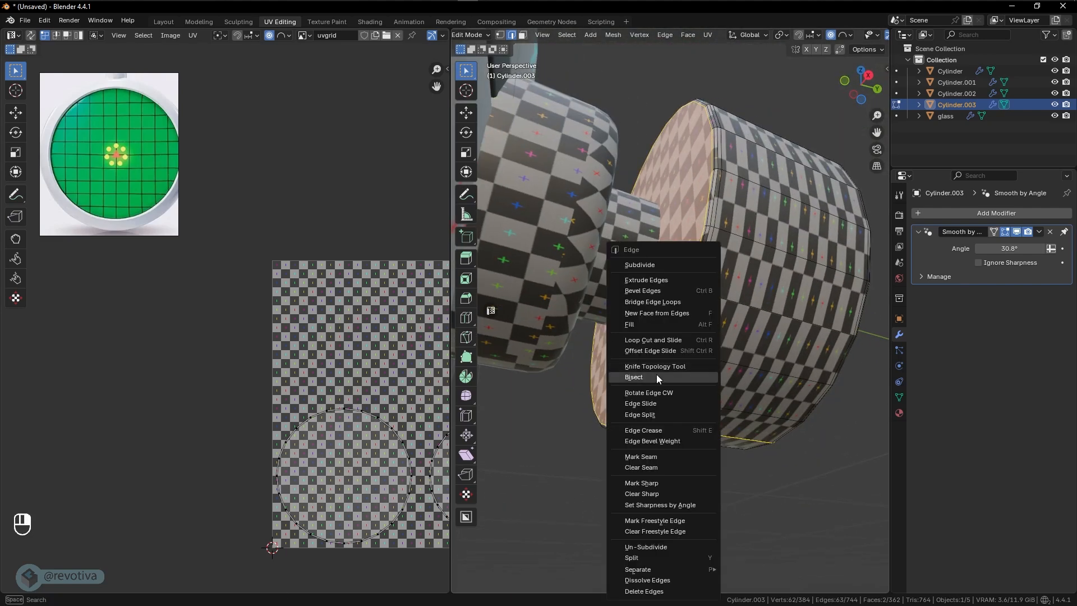
click(647, 462)
- Select the entire outer knob mesh and unwrap it with the Angle Based method
key(a)
key(u)
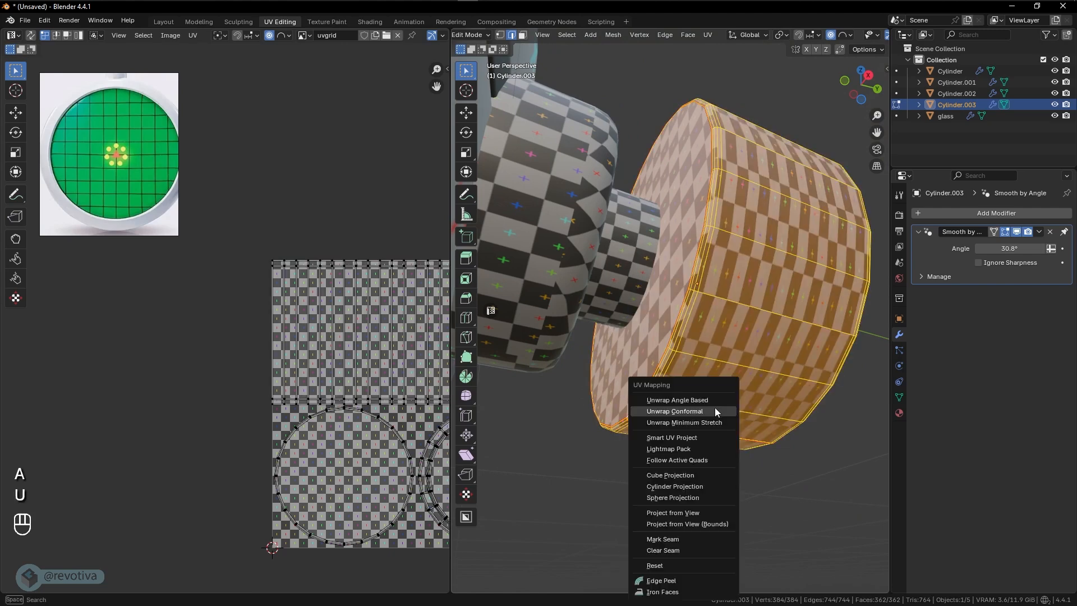
click(669, 402)
scroll(309, 420, down, 2)
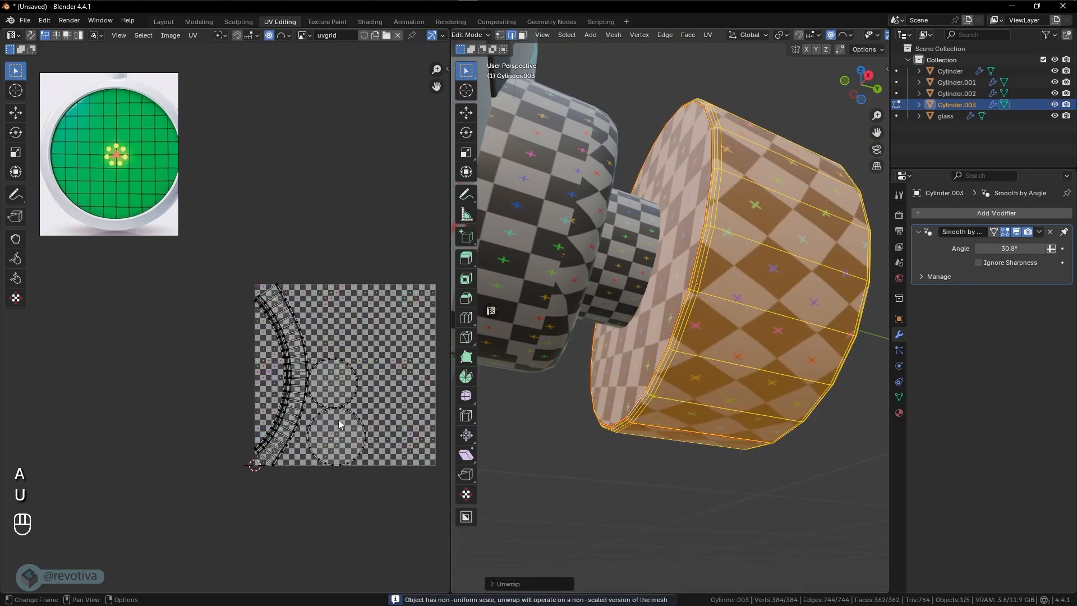
- Review the knob's unwrapped UV layout and checker pattern, and return to Object Mode
middle_drag(338, 419, 302, 413)
scroll(301, 413, up, 1)
middle_drag(788, 388, 709, 435)
key(Tab)
scroll(727, 423, down, 5)
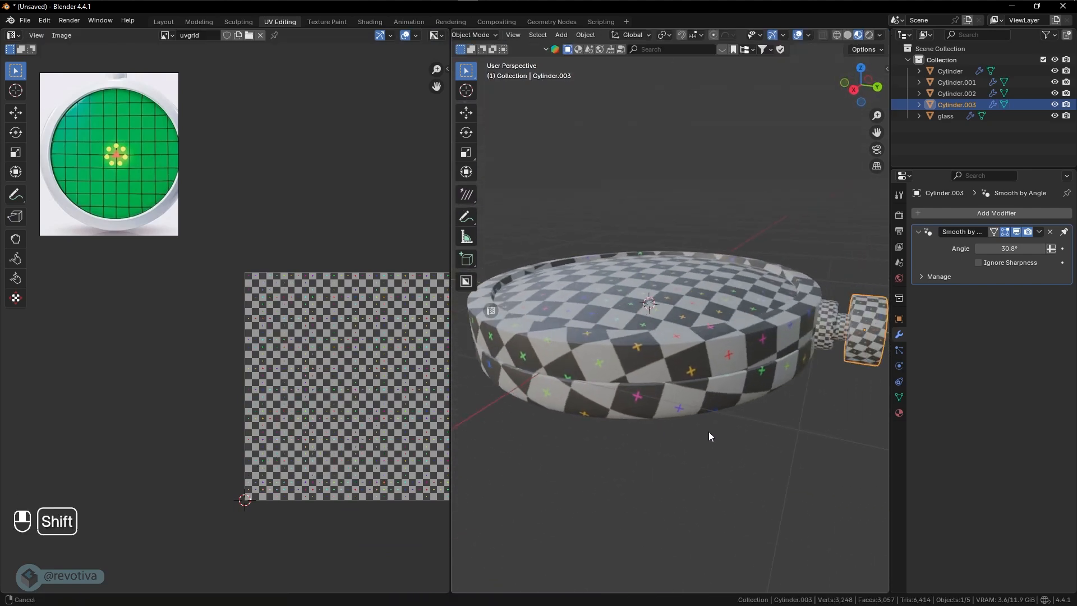
- Select the main round body and apply its Bevel modifier
click(698, 375)
middle_drag(688, 389, 687, 378)
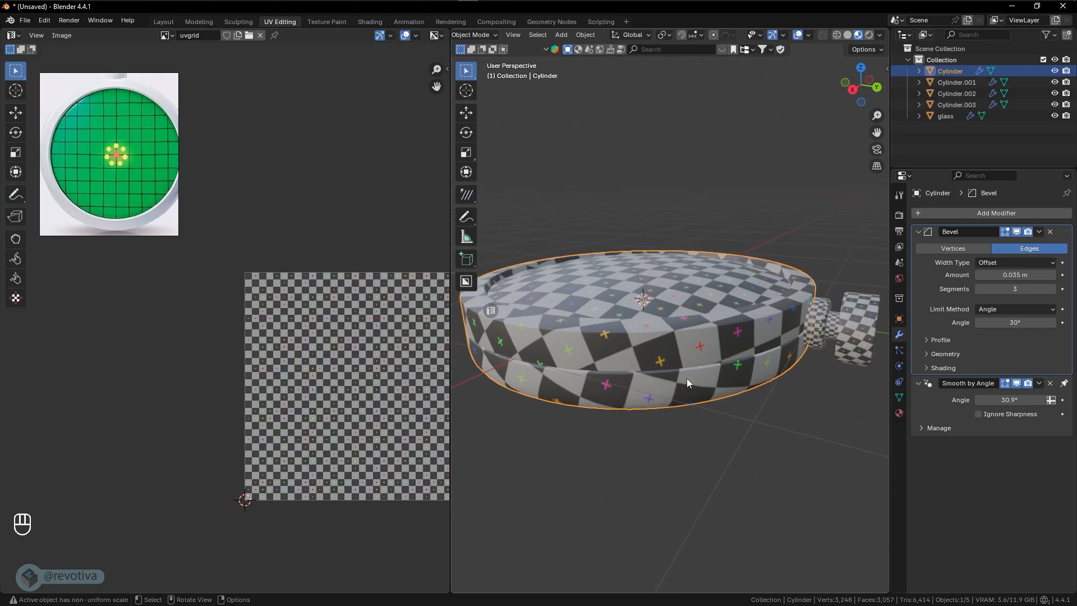
scroll(696, 373, up, 2)
scroll(696, 373, down, 2)
click(1051, 232)
key(ctrl+z)
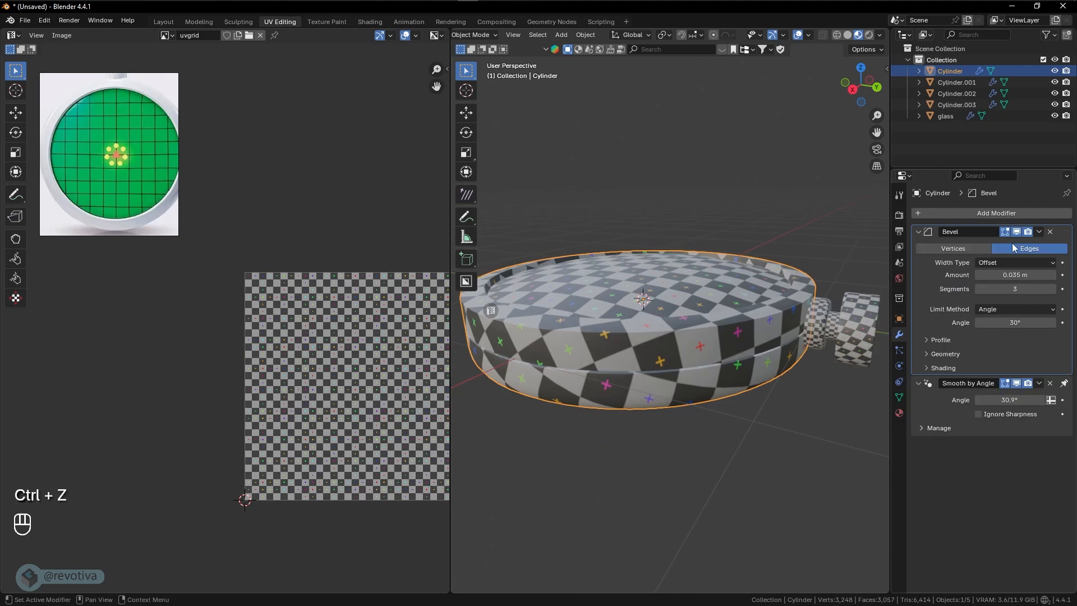
click(1040, 231)
click(1004, 253)
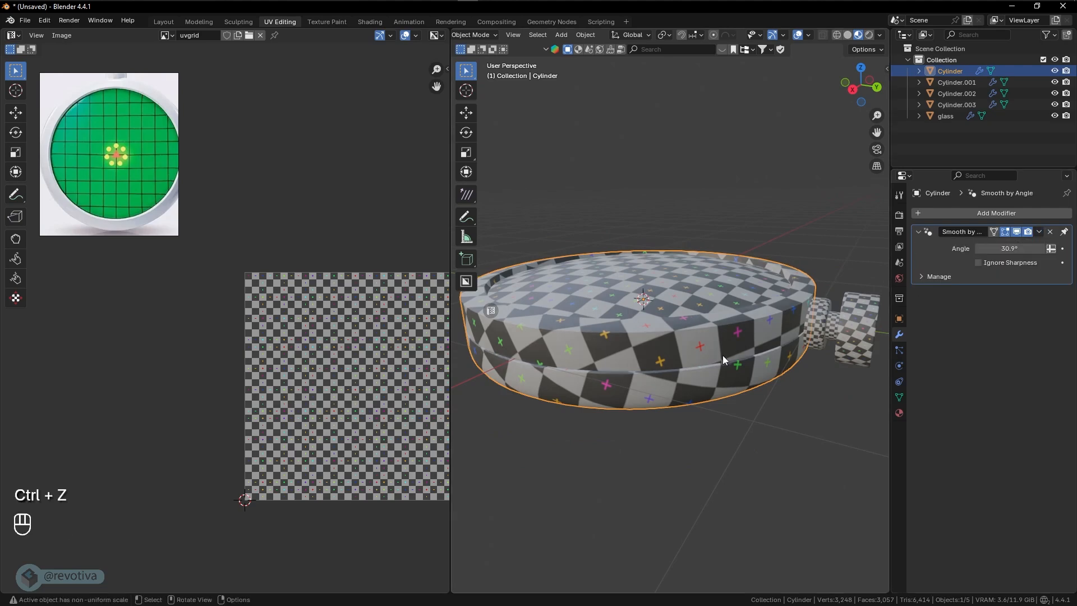
- Enter Edit Mode on the body and clear the seam from the edge loop inside the side groove
scroll(723, 357, up, 2)
key(Tab)
middle_drag(662, 364, 724, 324)
scroll(672, 227, up, 3)
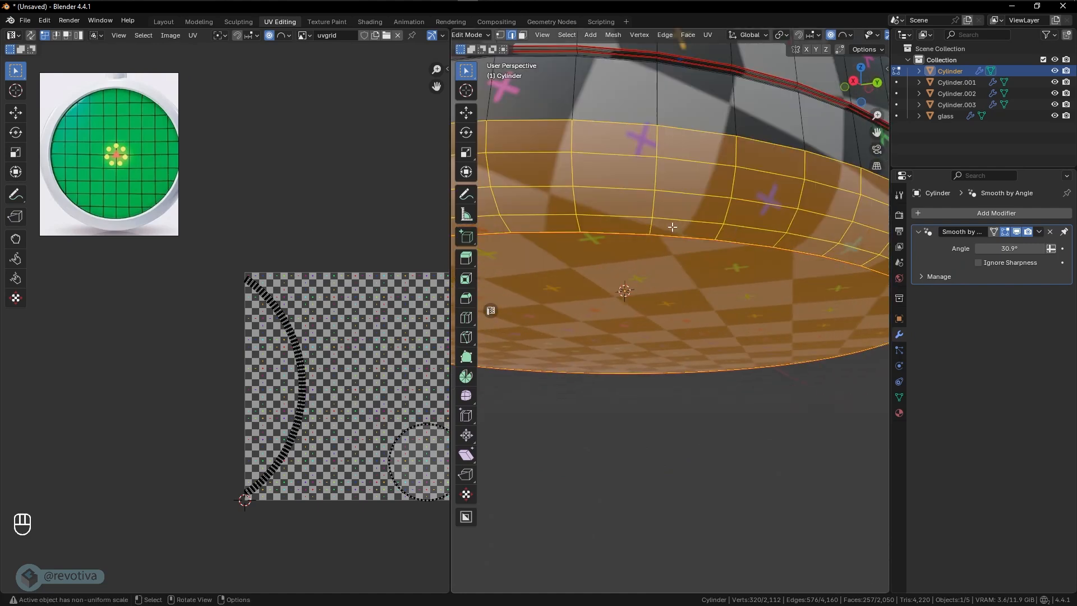
shift+middle_drag(673, 226, 651, 234)
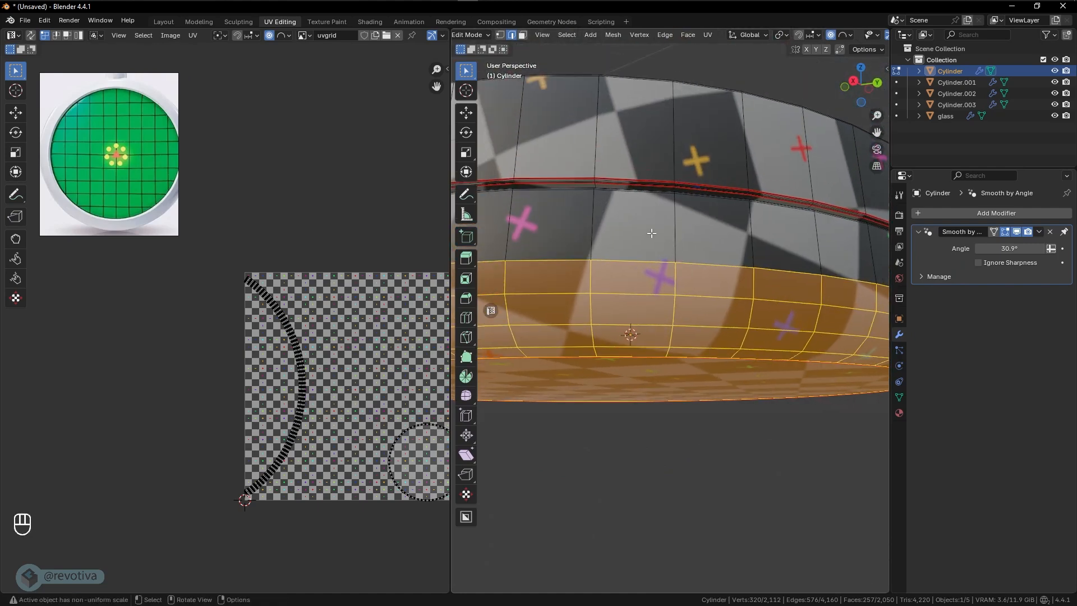
alt+click(617, 183)
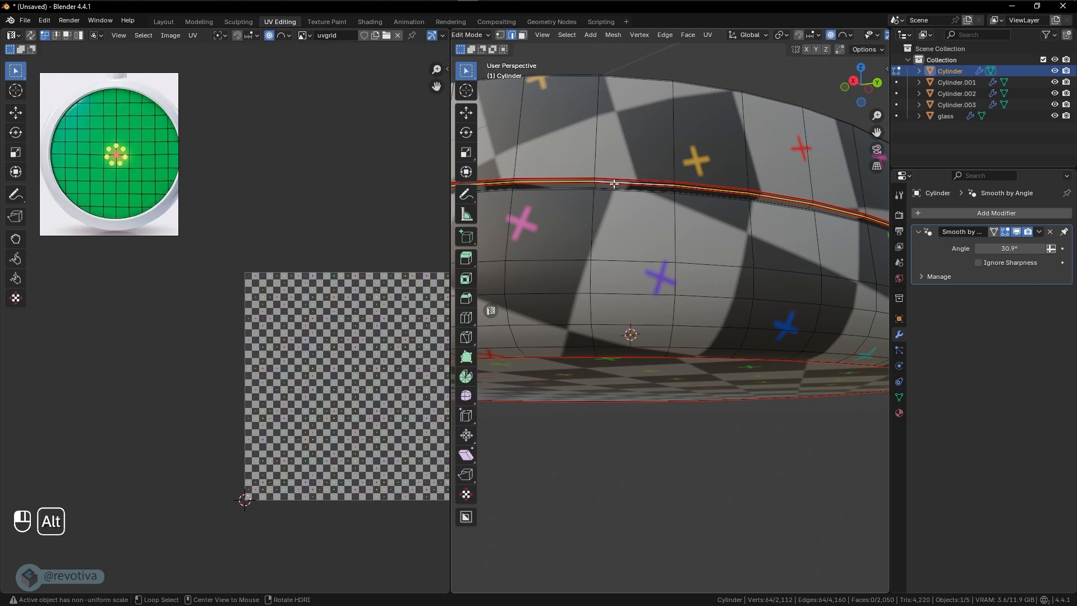
alt+click(614, 183)
key(ctrl+e)
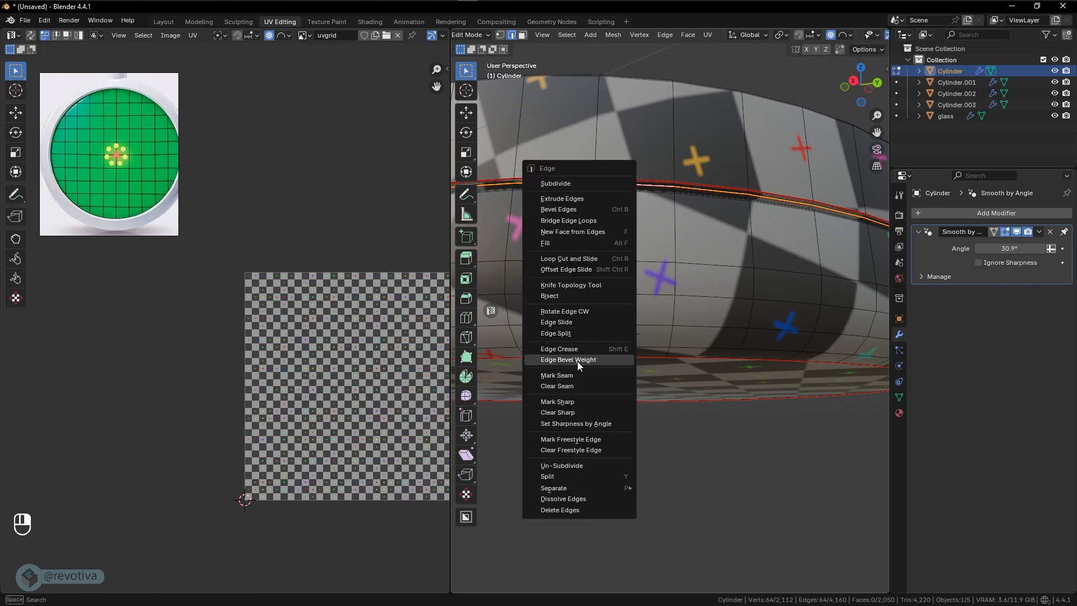
click(563, 386)
click(612, 262)
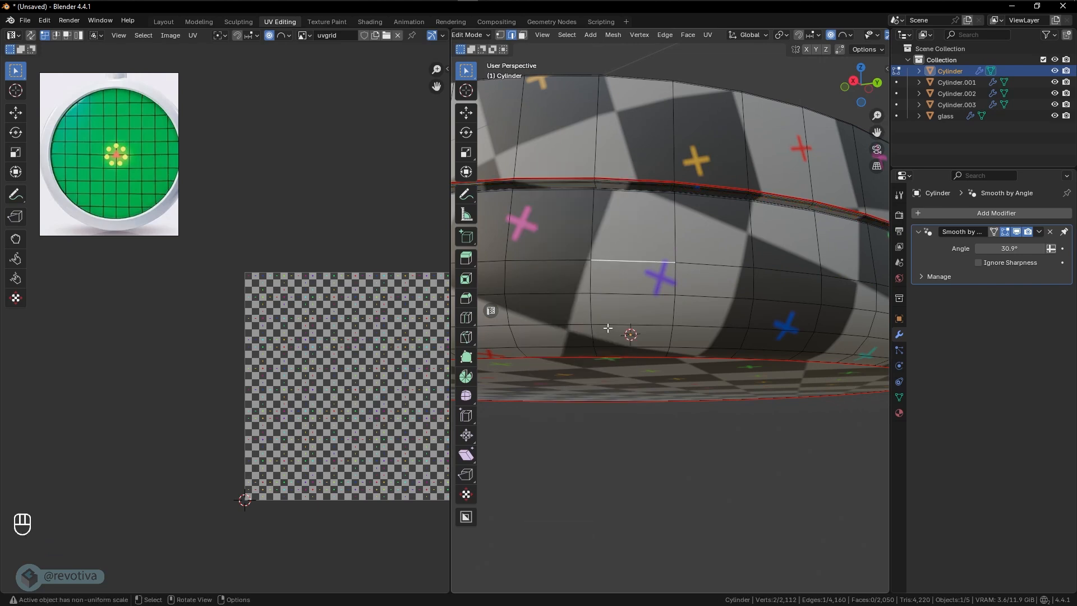
- Clear the remaining seam from the edge loop along the upper rim of the body's side groove
middle_drag(619, 348, 588, 391)
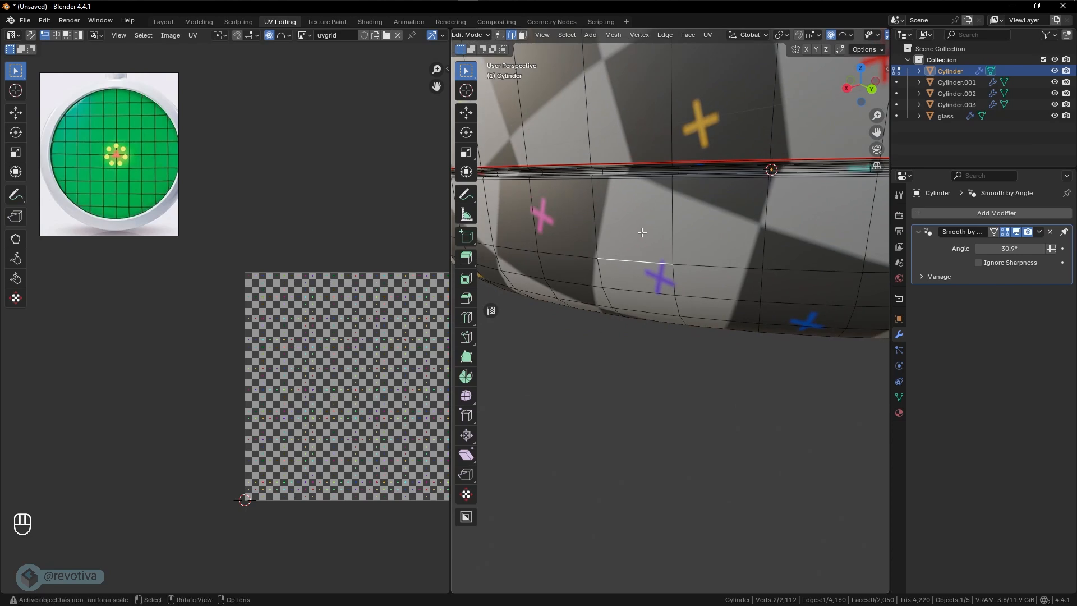
middle_drag(643, 232, 622, 189)
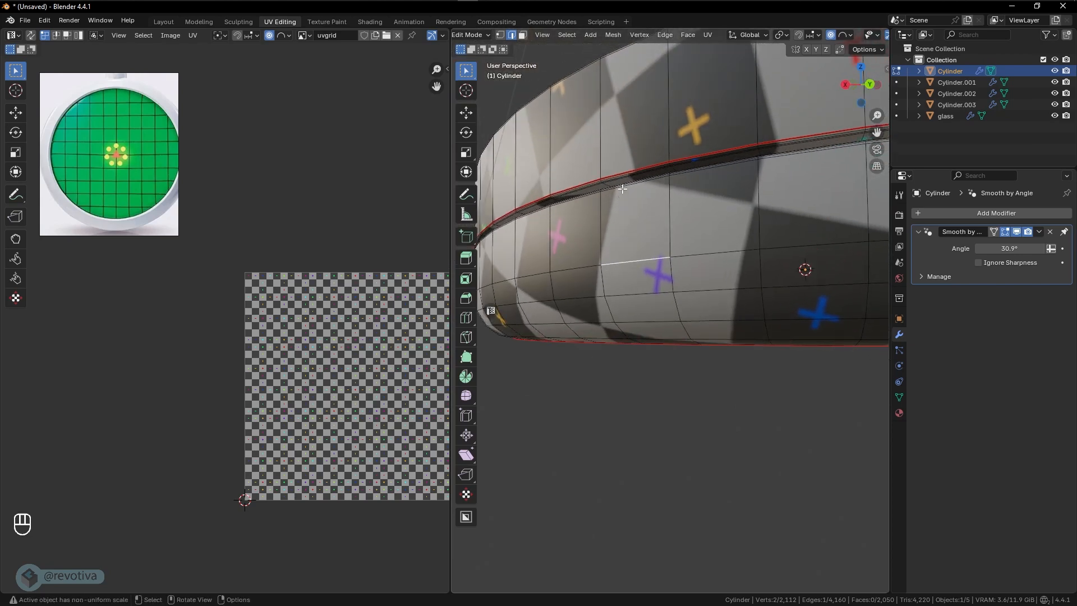
alt+click(622, 189)
key(ctrl+e)
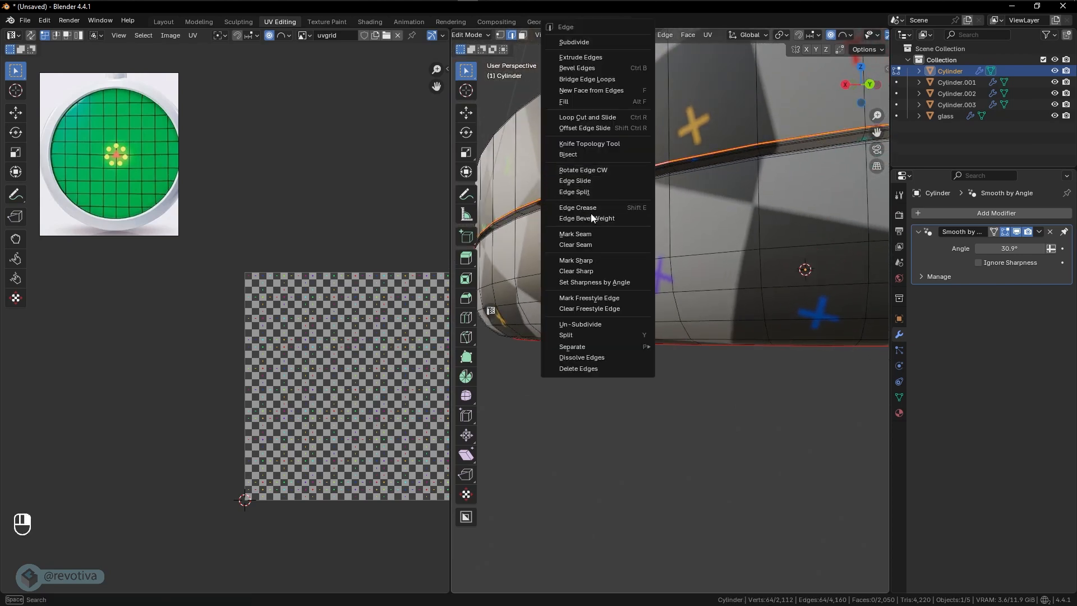
click(588, 244)
click(651, 239)
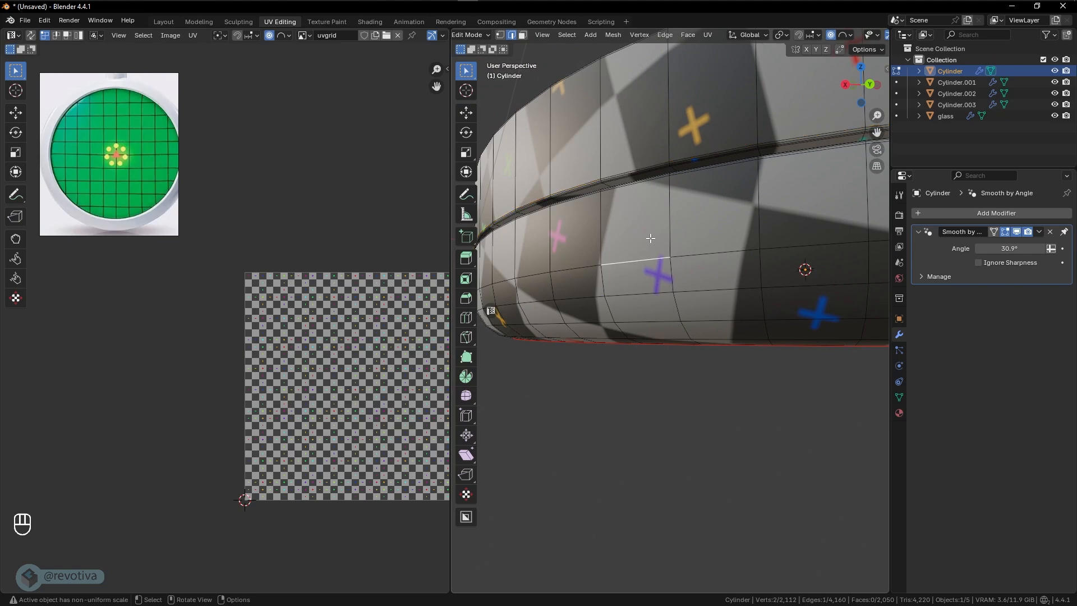
- Select the entire body mesh and unwrap it with the Angle Based method
scroll(651, 238, down, 4)
middle_drag(652, 241, 685, 314)
shift+middle_drag(802, 313, 816, 376)
middle_drag(709, 342, 710, 252)
shift+middle_drag(746, 327, 717, 279)
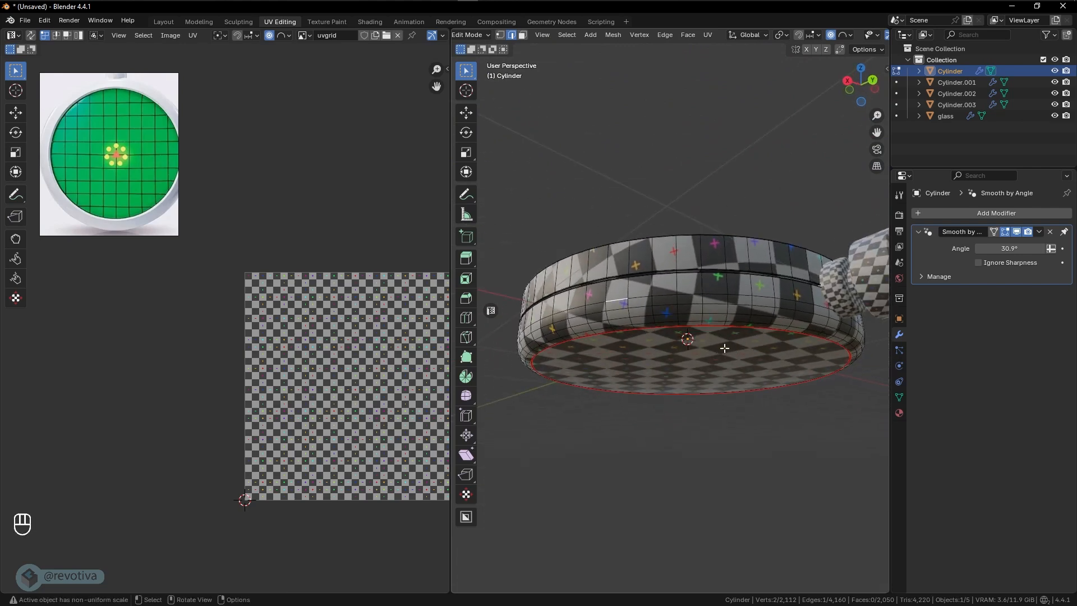
middle_drag(725, 349, 724, 356)
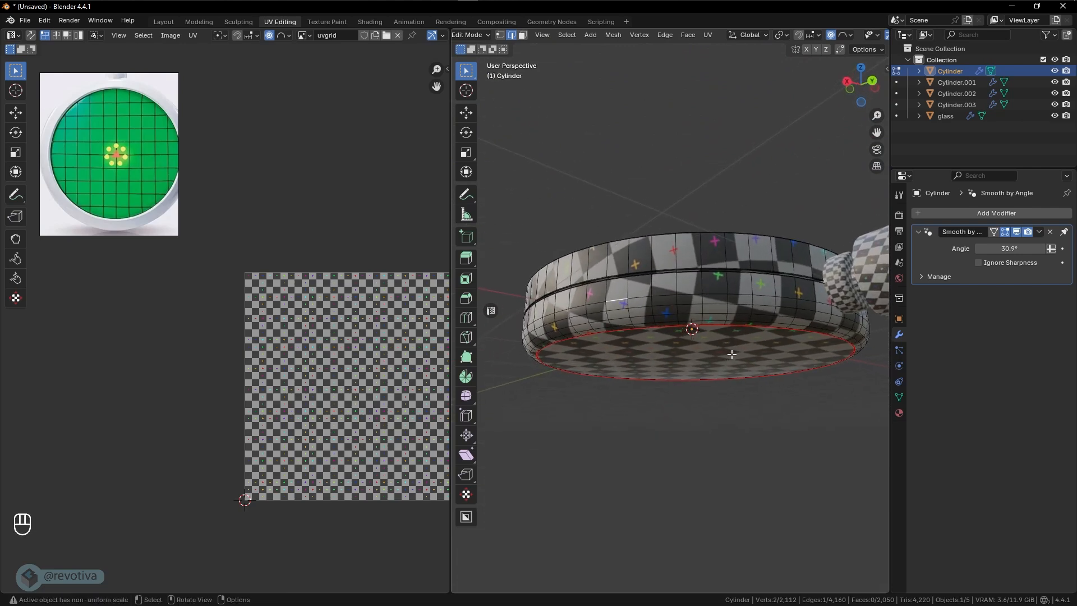
key(a)
key(u)
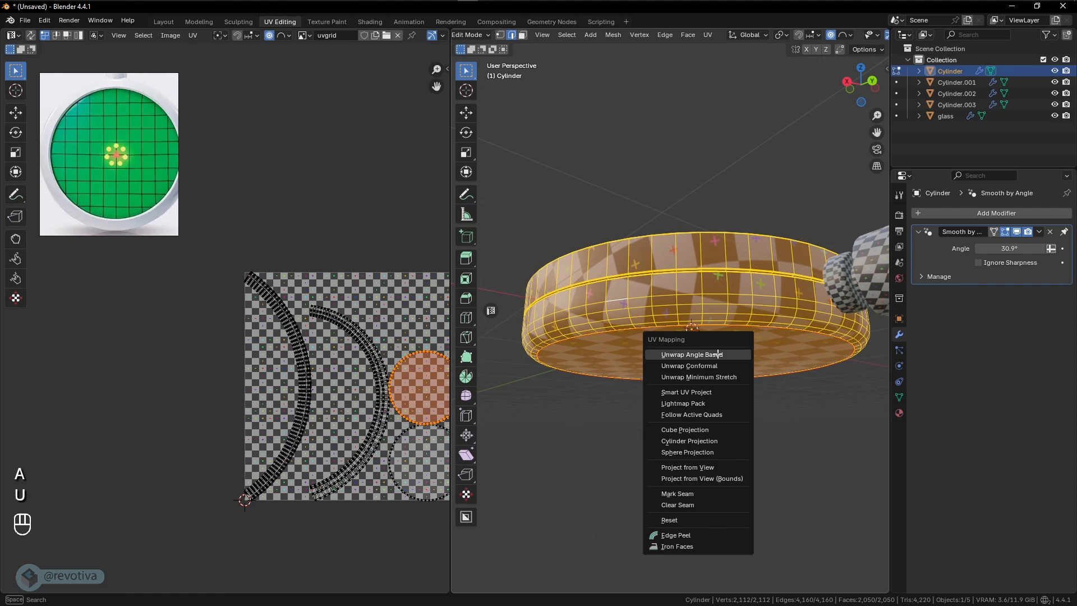
click(718, 354)
- Inspect the body's new UV layout and checker pattern around its side, in both Object Mode and Edit Mode
key(Tab)
mouse_move(702, 375)
middle_down()
mouse_move(709, 467)
mouse_move(759, 486)
mouse_move(776, 372)
mouse_move(733, 396)
mouse_move(691, 390)
middle_up()
key(Tab)
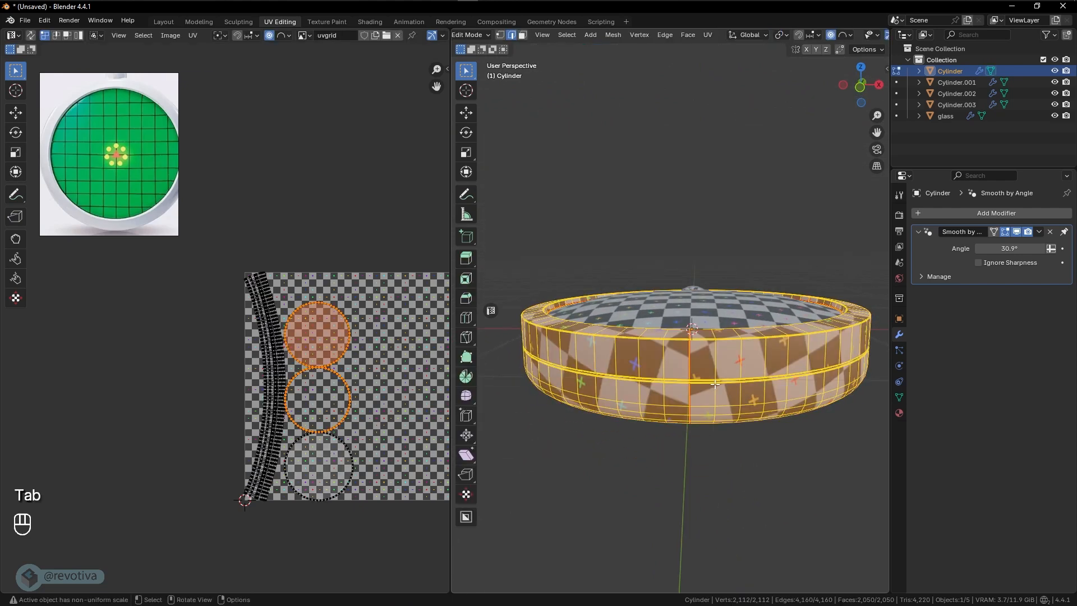
scroll(708, 384, up, 2)
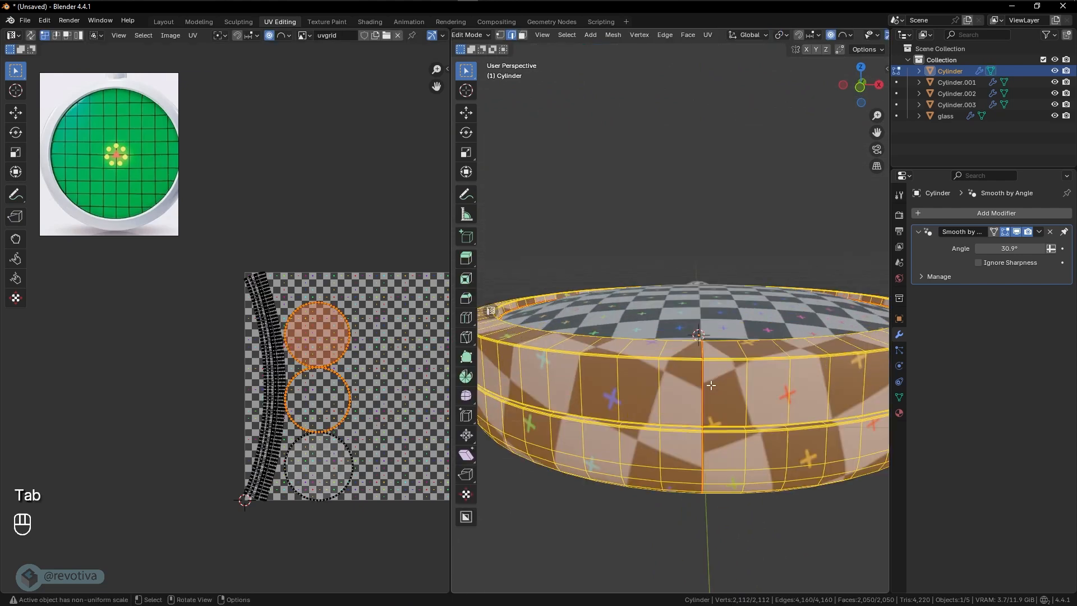
middle_drag(751, 403, 737, 424)
middle_drag(736, 433, 779, 356)
key(Tab)
- Examine the collar's mesh in Edit Mode, deselect it, and compare the checker pattern across the whole device
click(705, 315)
scroll(705, 315, up, 3)
key(Tab)
key(Tab)
click(786, 210)
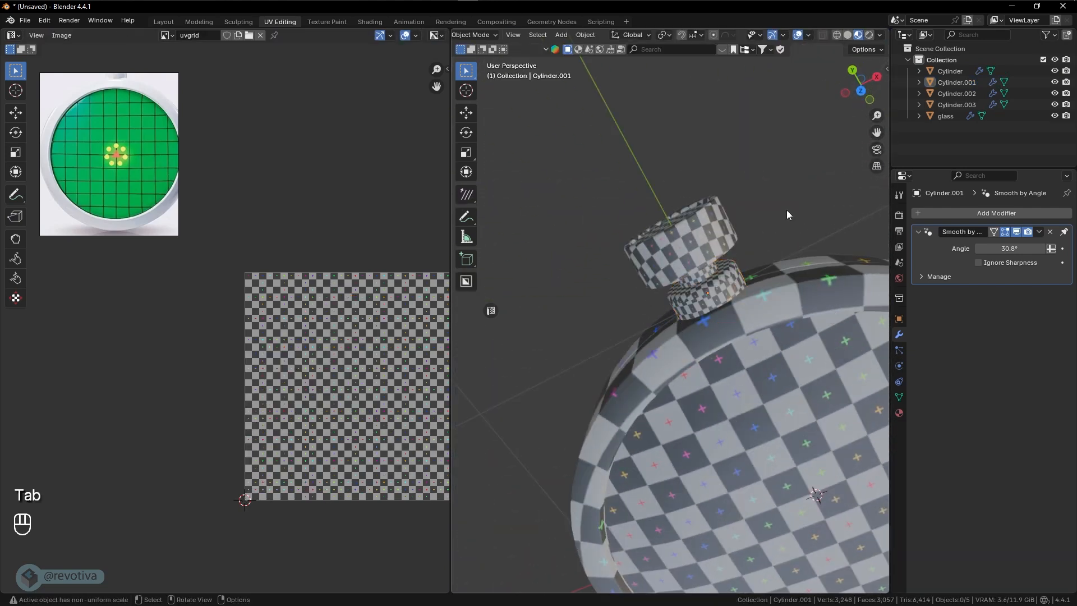
scroll(785, 216, down, 3)
middle_drag(755, 393, 745, 321)
shift+middle_drag(703, 475, 651, 401)
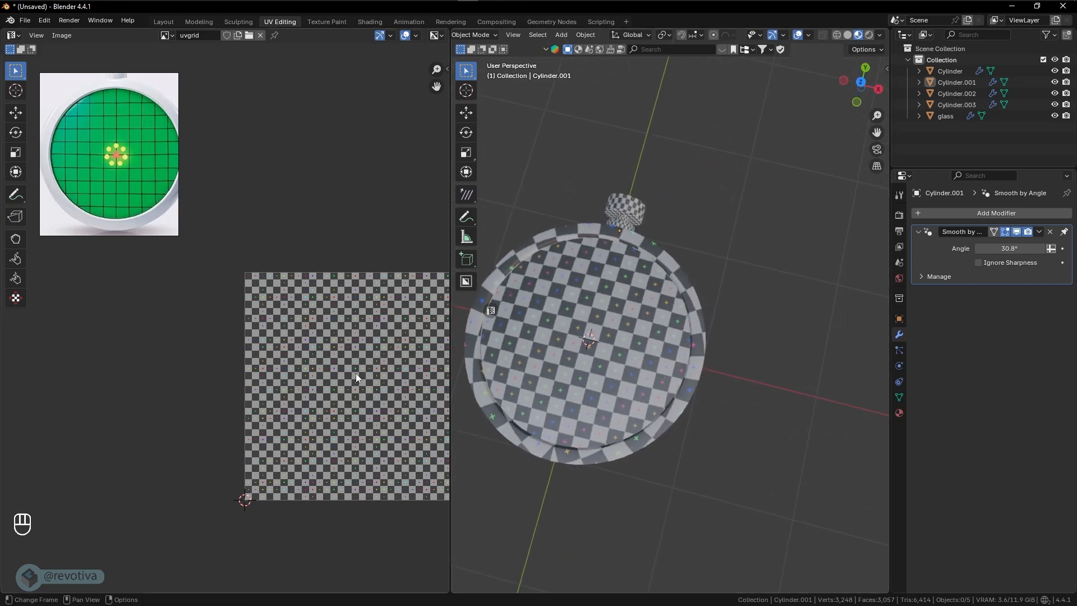
shift+middle_drag(356, 372, 289, 337)
scroll(308, 345, up, 1)
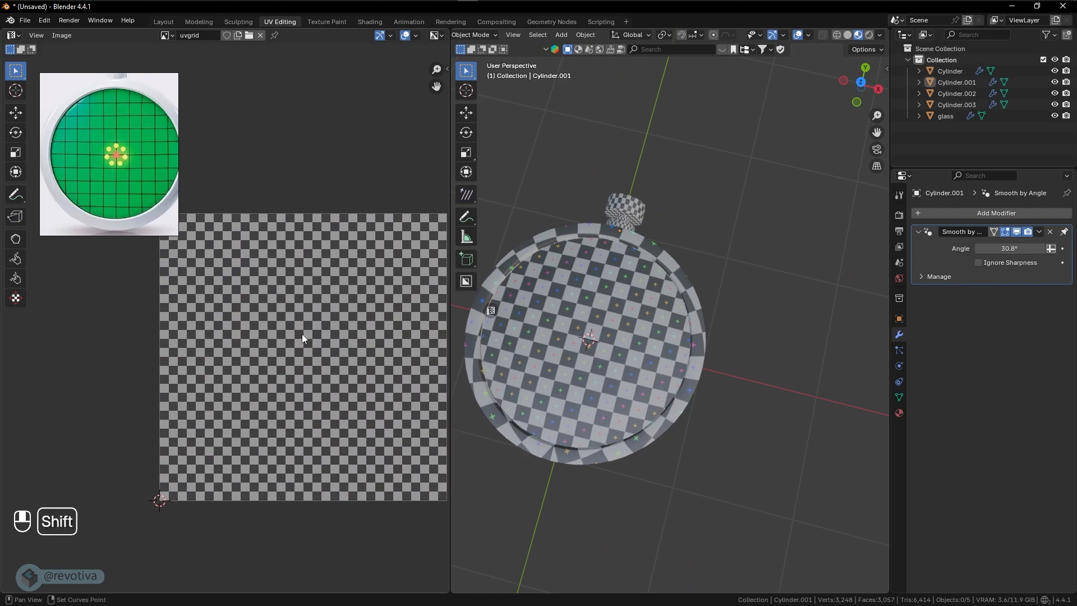
middle_drag(628, 305, 652, 298)
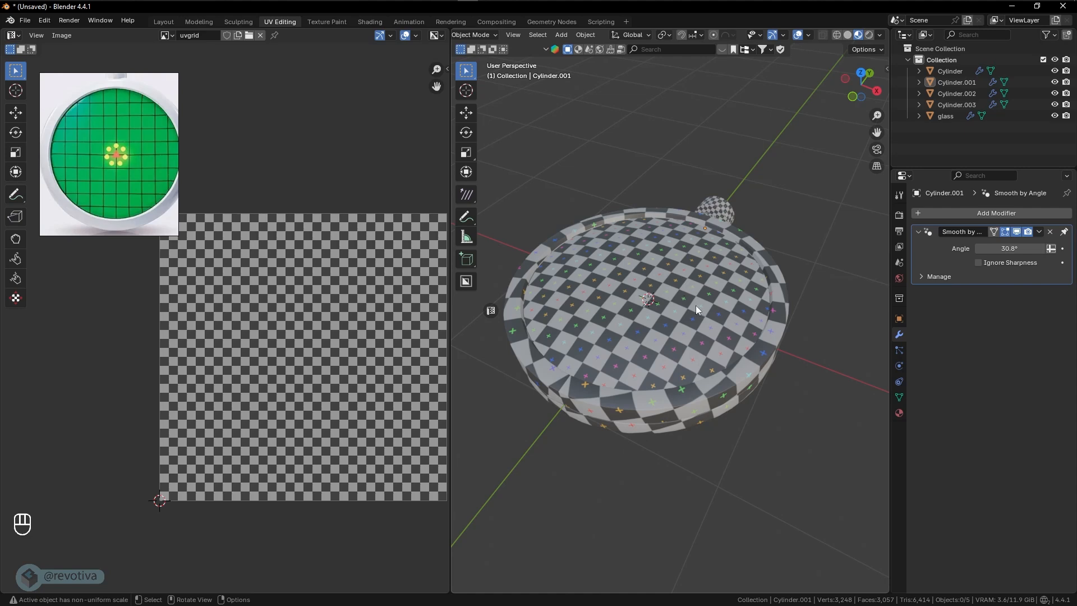
mouse_move(695, 306)
middle_down()
mouse_move(675, 310)
mouse_move(677, 332)
mouse_move(657, 291)
mouse_move(692, 306)
middle_up()
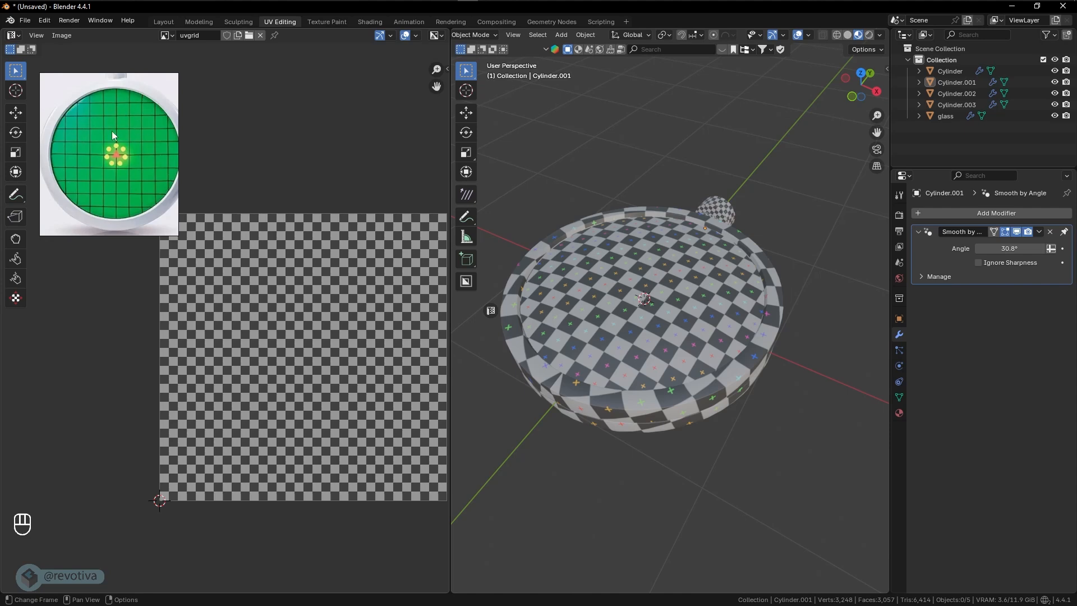
- Join the round body, collar, connecting cylinder and outer knob into one object, leaving the glass separate
middle_drag(690, 305, 709, 278)
click(696, 294)
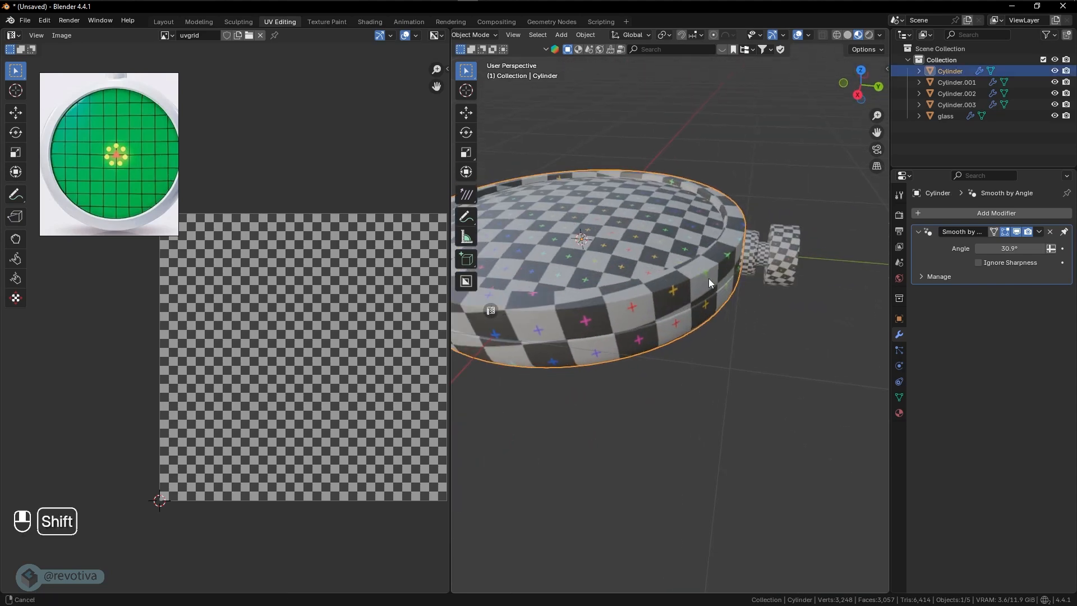
shift+click(753, 257)
shift+click(767, 255)
shift+click(781, 253)
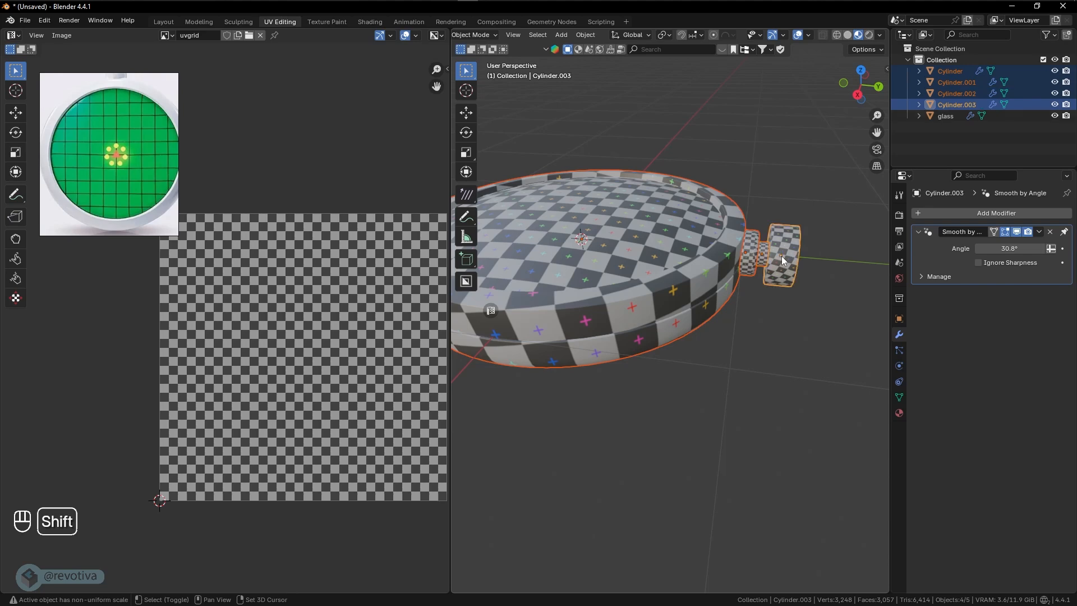
shift+middle_drag(783, 256, 793, 258)
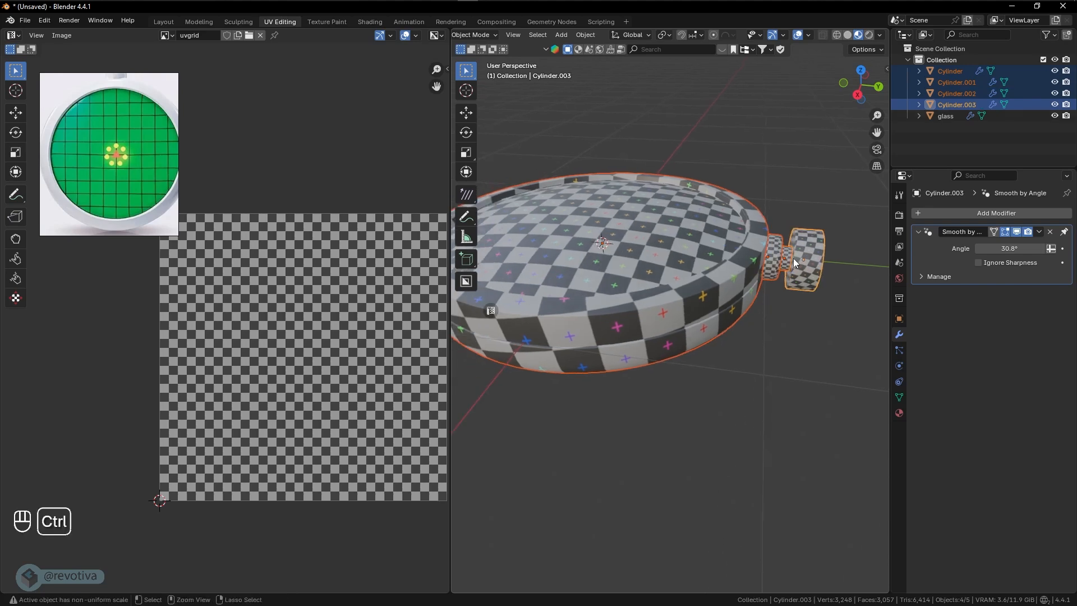
key(ctrl+j)
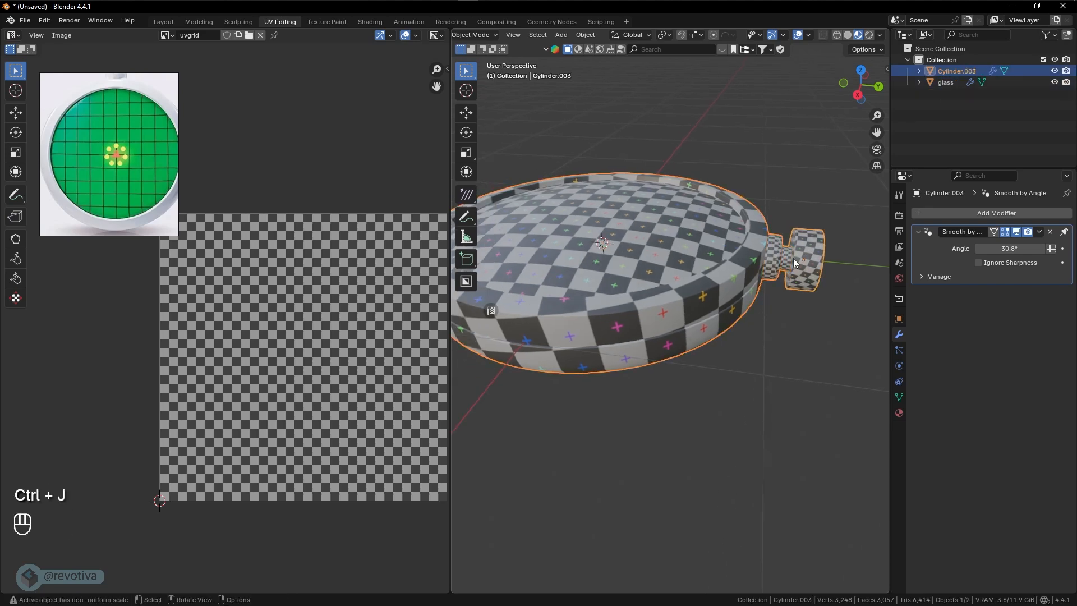
- Test-move the joined device and the glass dome separately, cancelling each move
key(g)
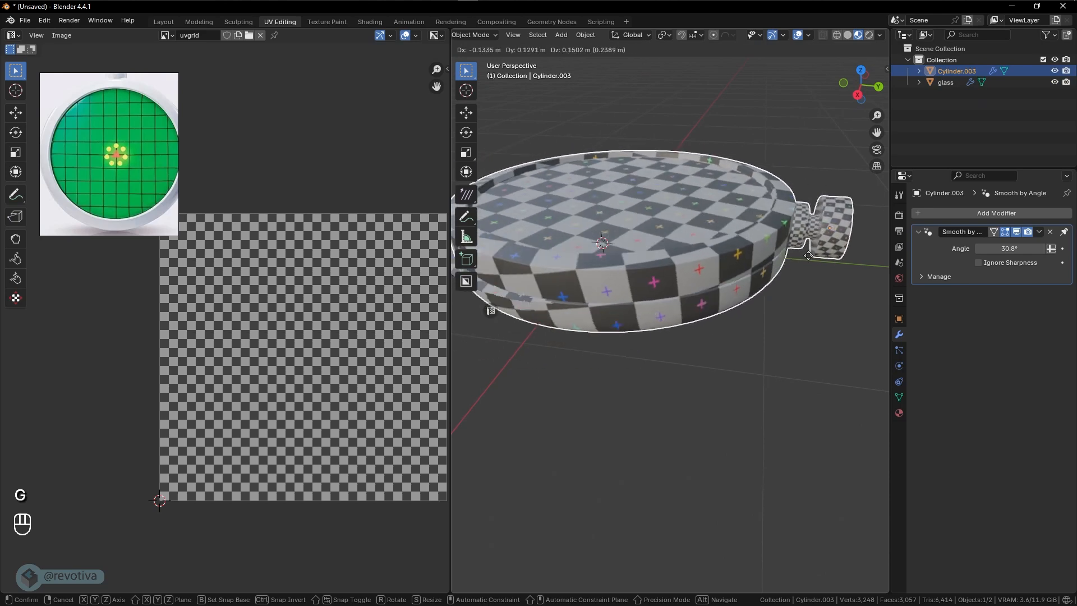
right_click(782, 256)
click(707, 231)
shift+middle_drag(707, 231, 695, 235)
key(g)
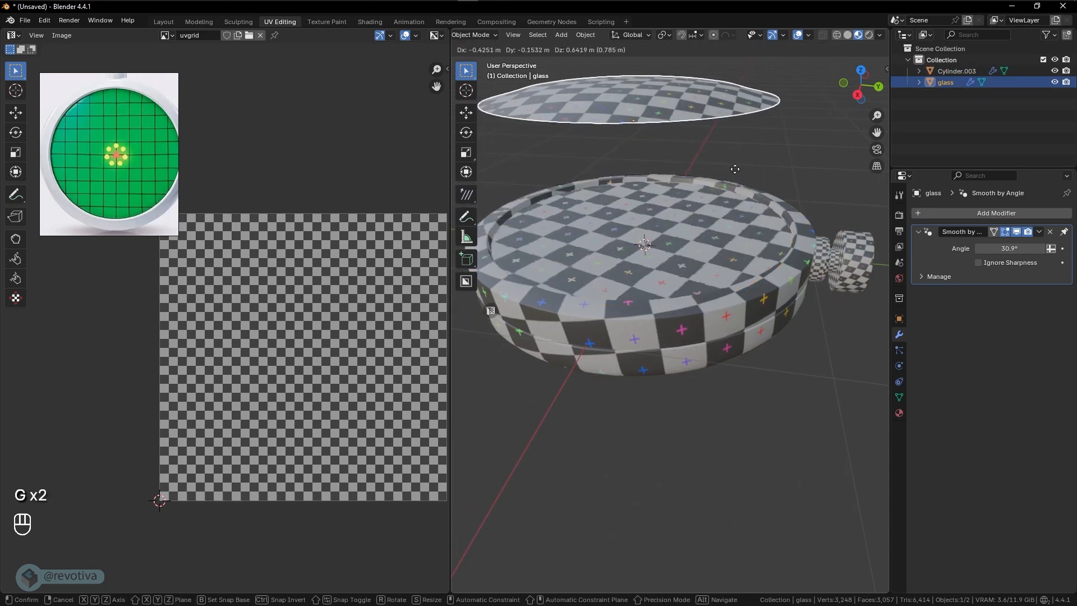
right_click(729, 175)
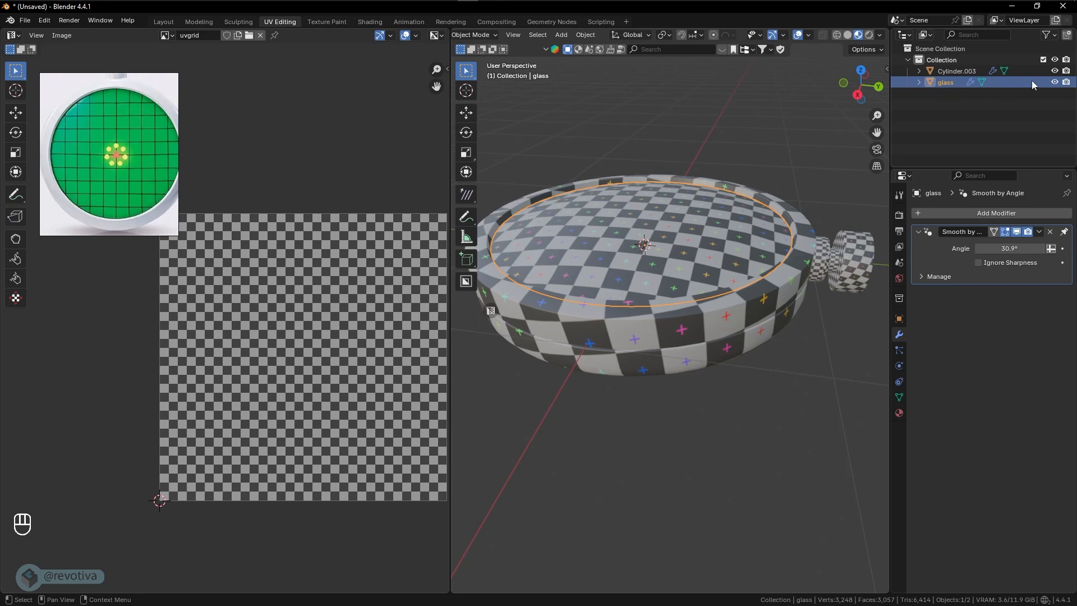
- Hide the glass object and enter Edit Mode on the joined device with face selection active
click(1055, 82)
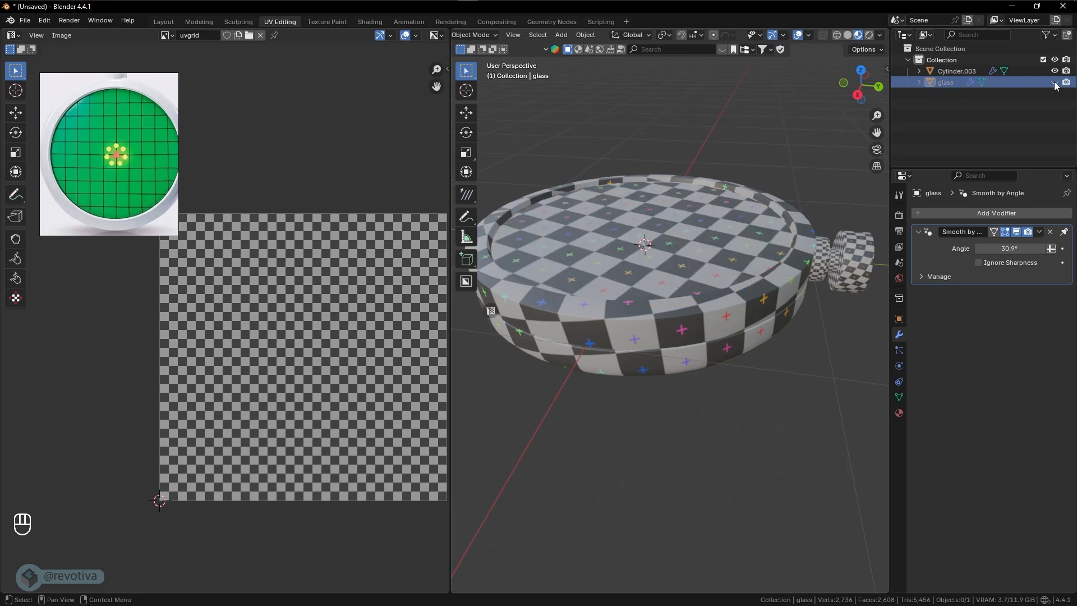
middle_drag(669, 230, 692, 237)
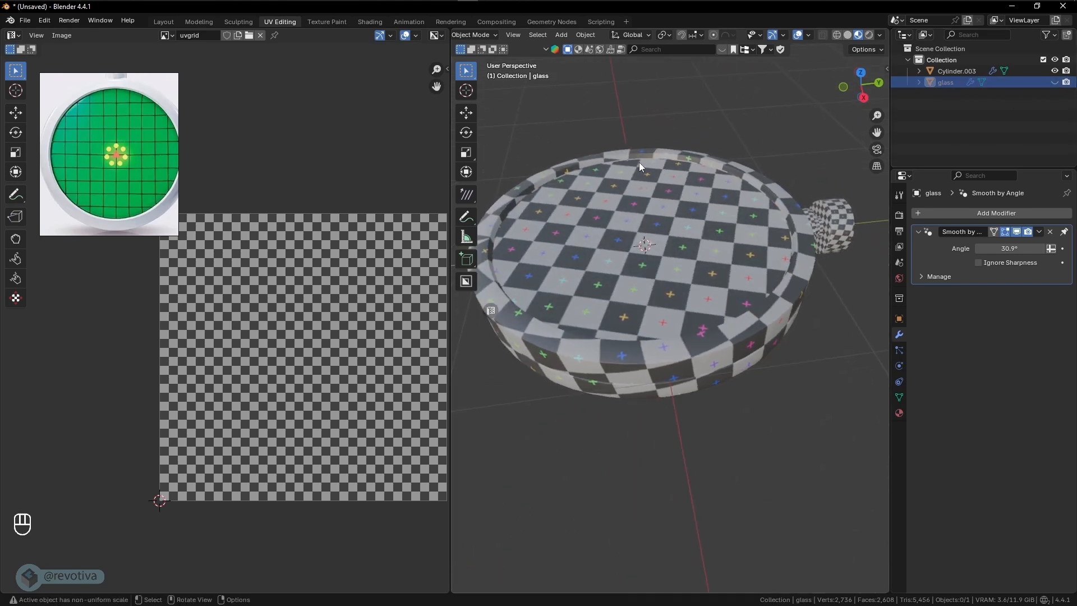
click(665, 222)
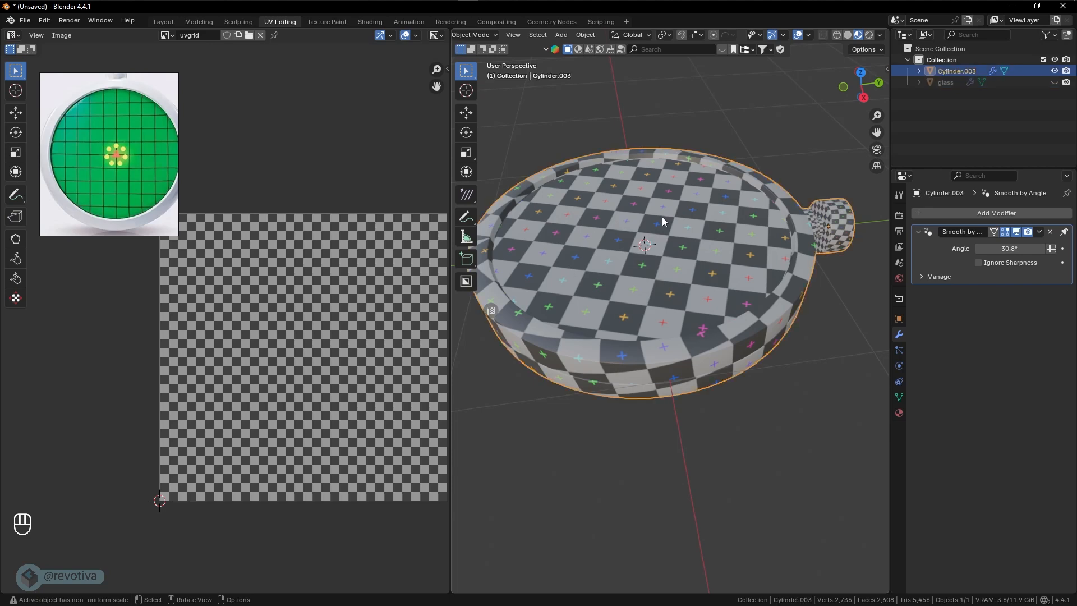
key(Tab)
click(621, 205)
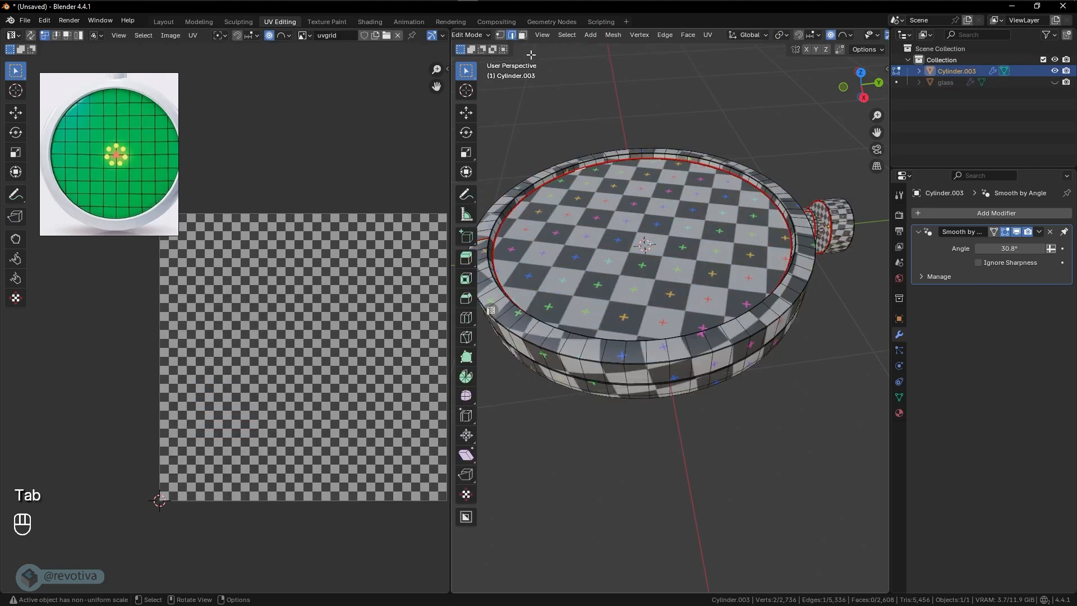
click(522, 35)
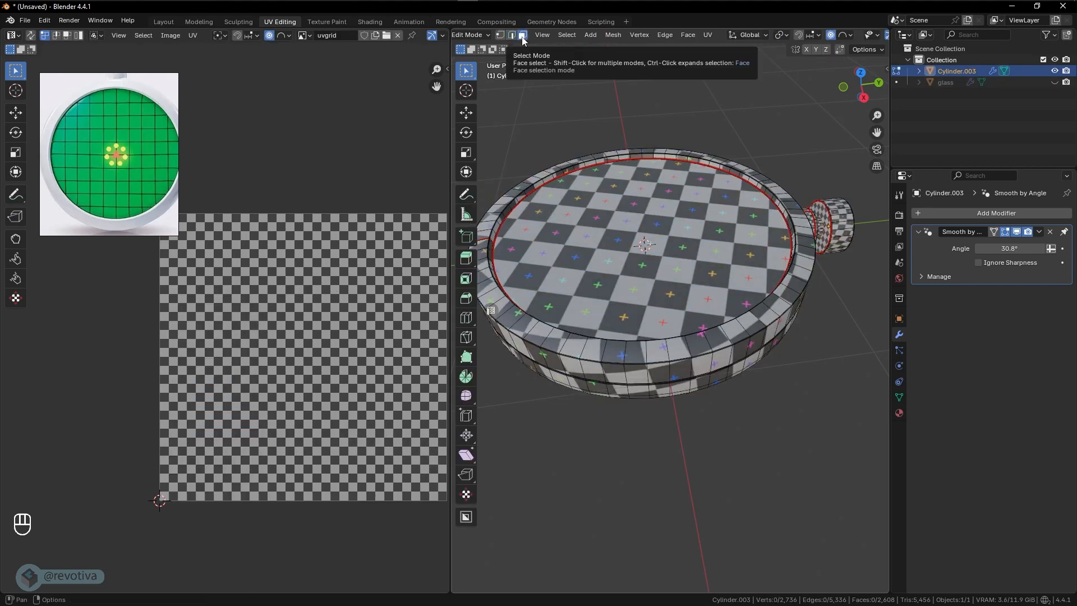
- Separate the flat circular screen face inside the rim into its own object and return to Object Mode
click(651, 246)
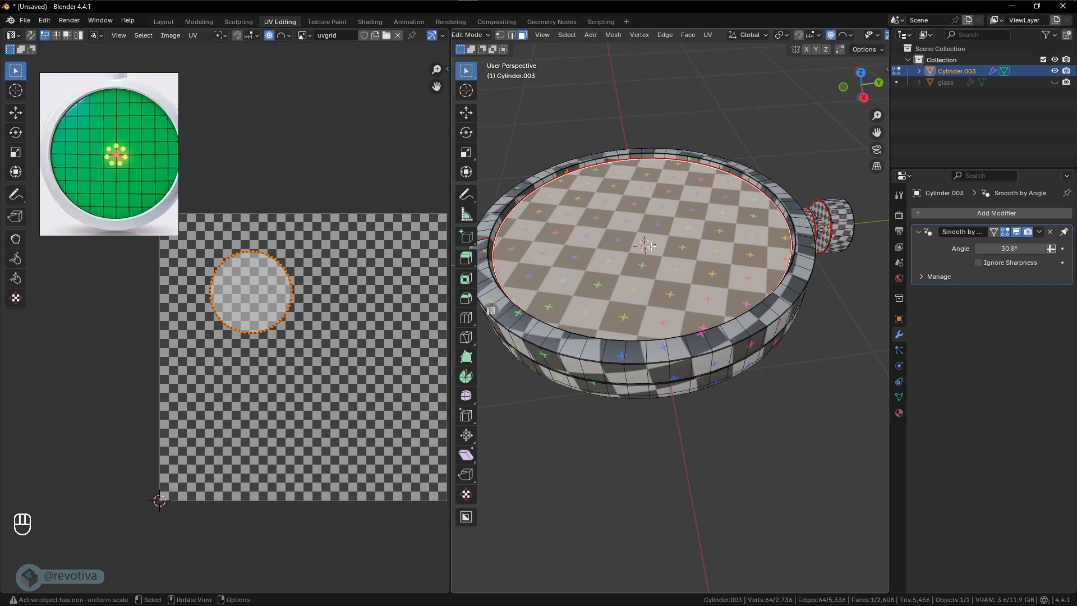
key(u)
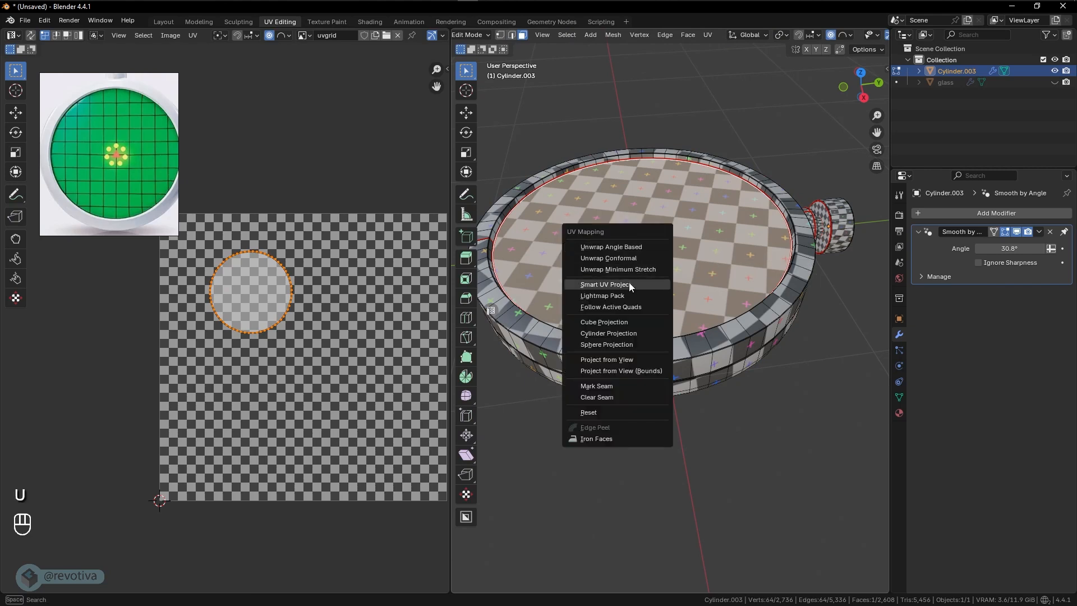
click(624, 248)
middle_drag(611, 241, 652, 227)
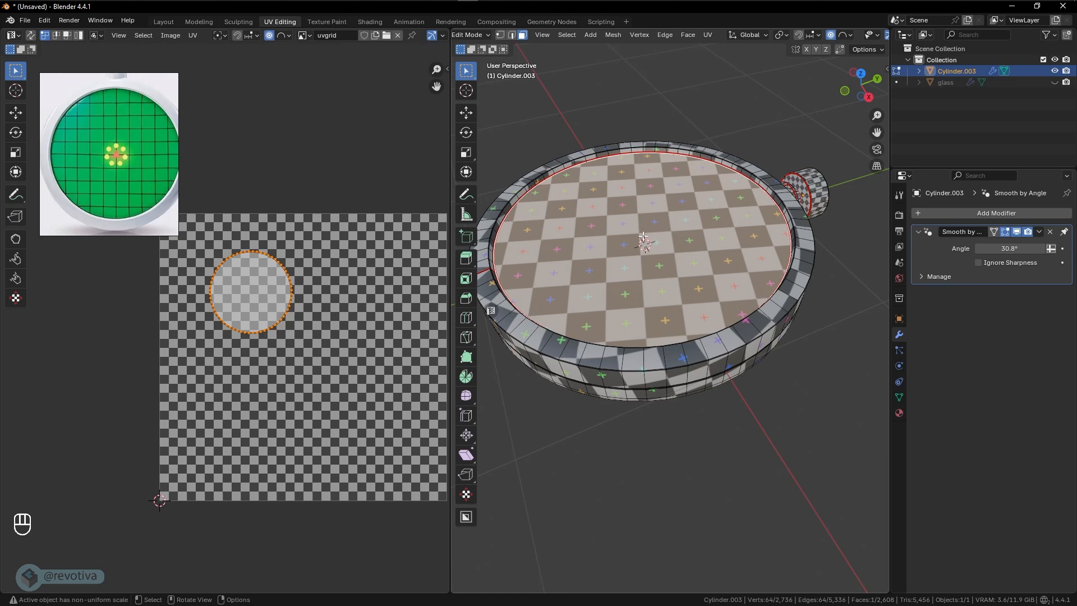
key(p)
click(592, 236)
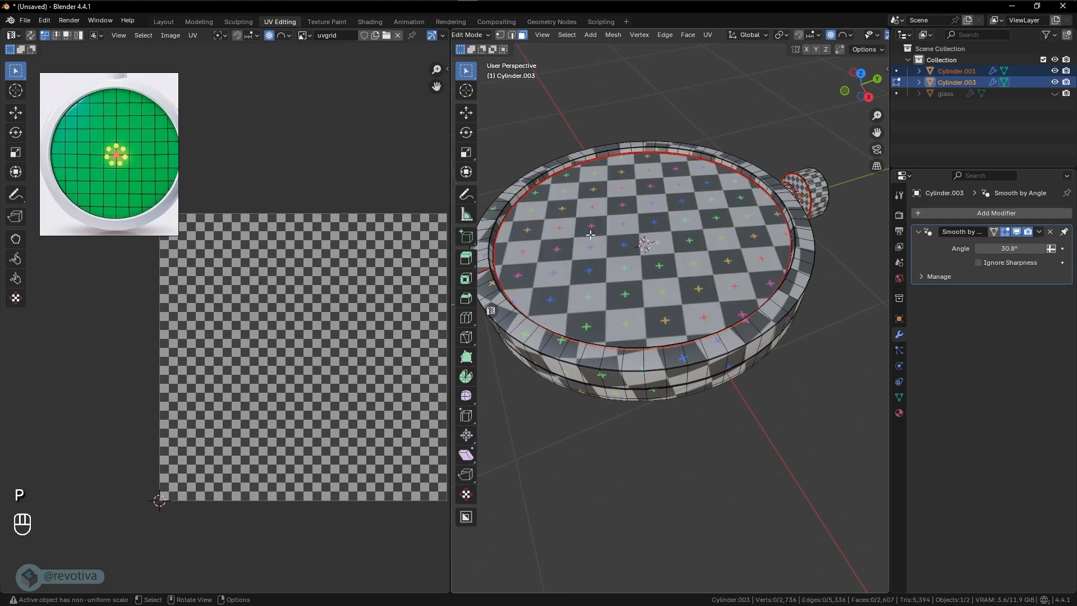
key(Tab)
- Rename the separated circular screen object as map_image
click(634, 214)
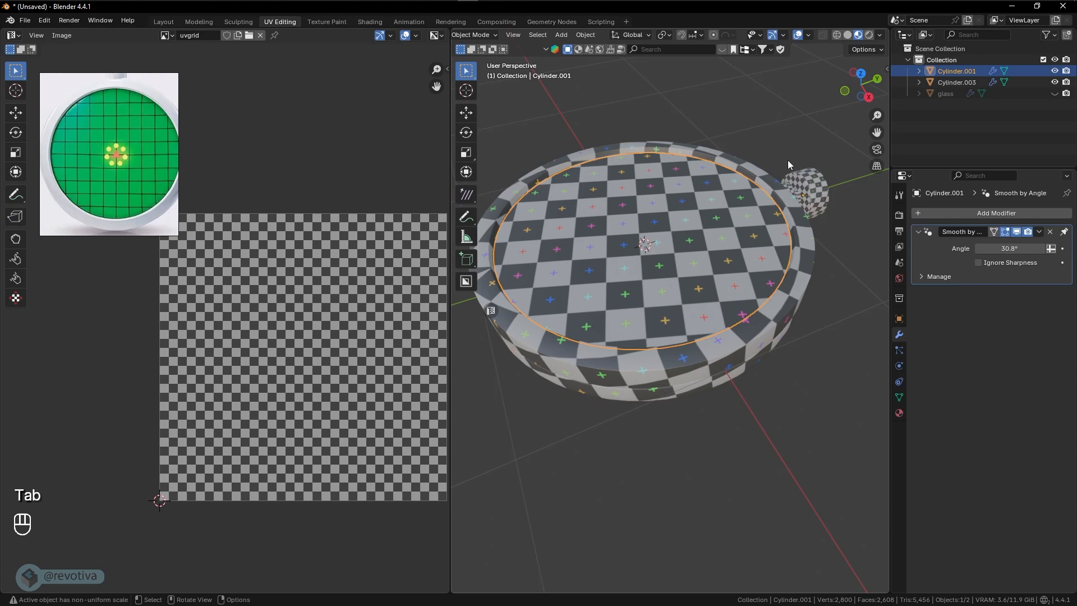
double_click(961, 71)
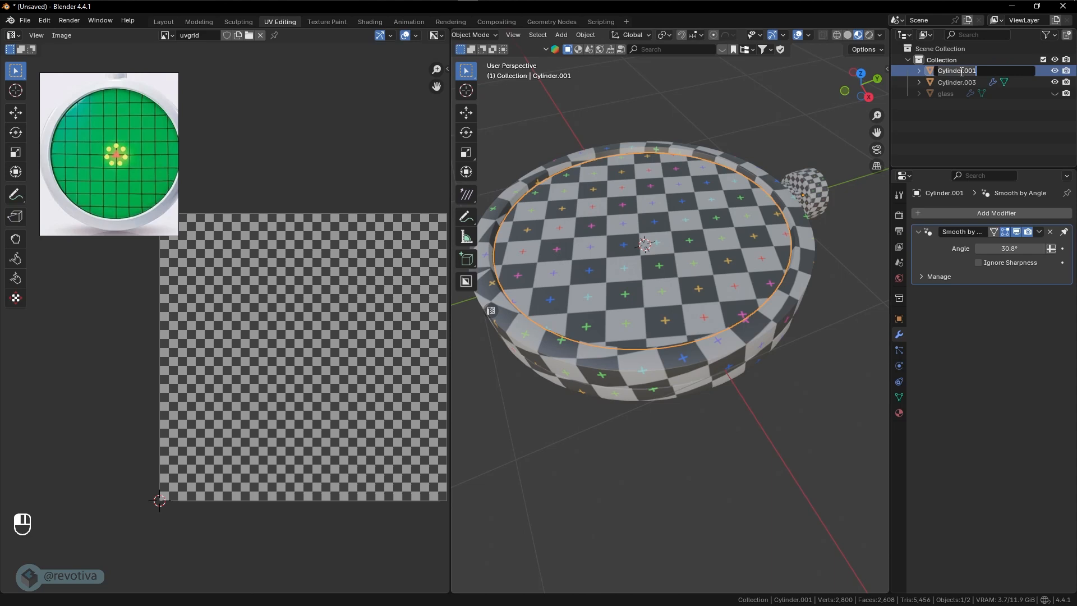
text(map)
key(BackSpace)
text(_)
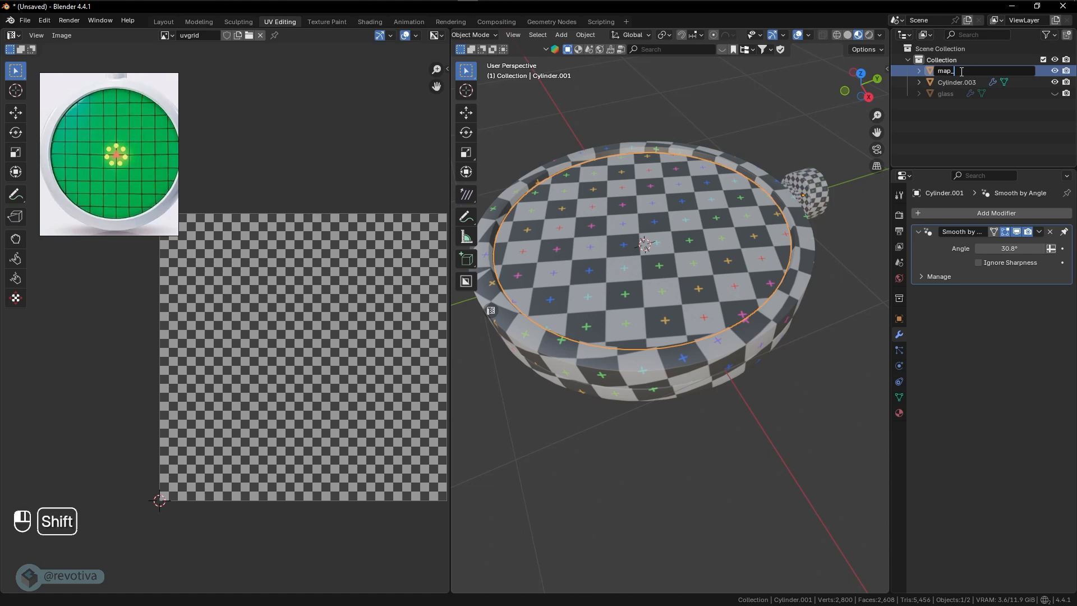
text(imag)
key(BackSpace)
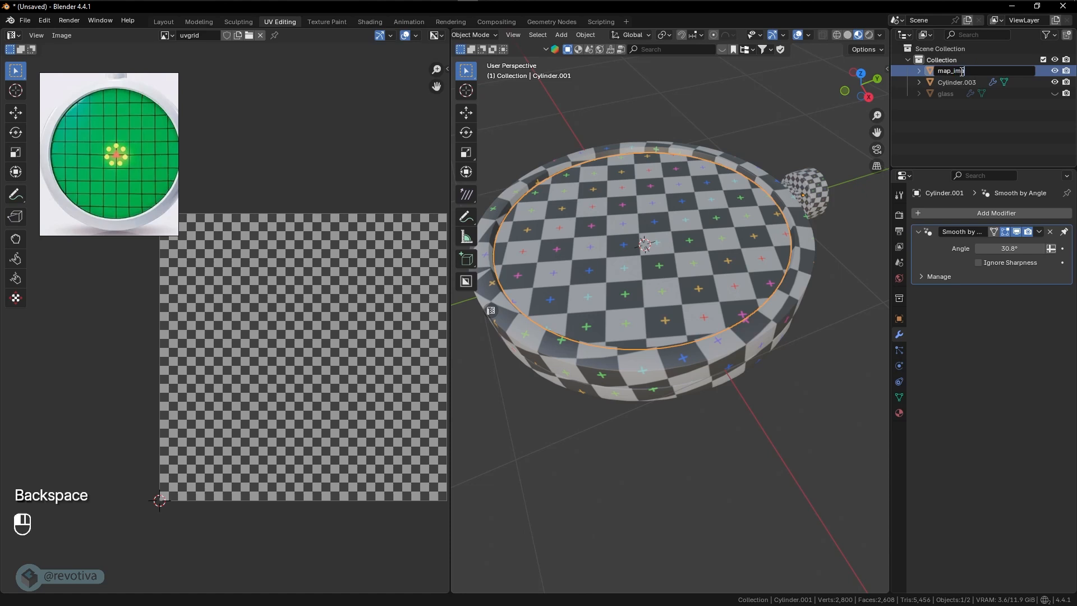
text(ge)
key(Return)
- Rename the joined device body object as base
click(960, 72)
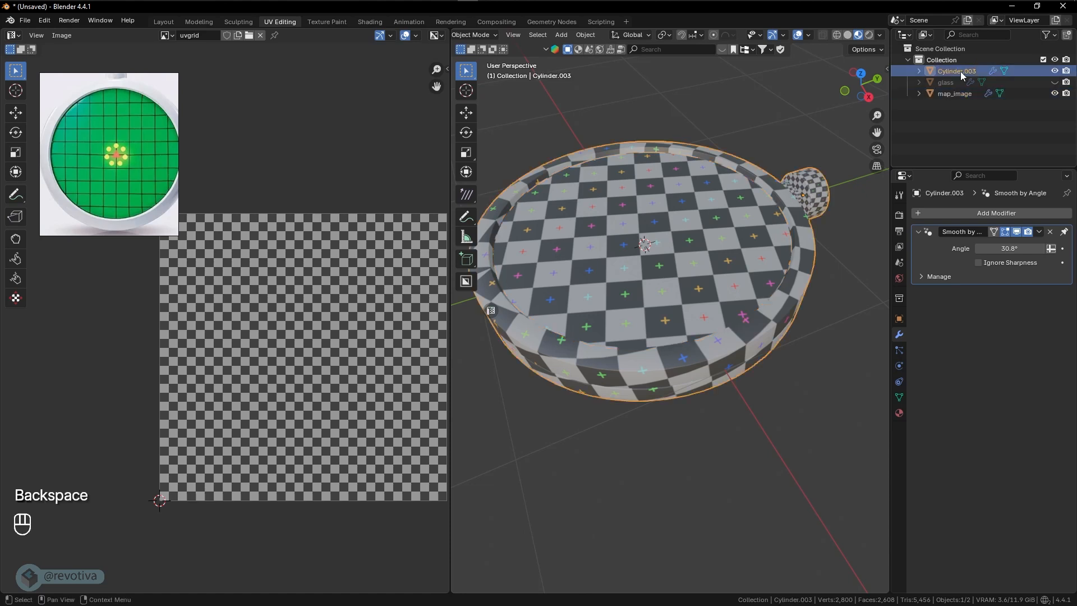
double_click(961, 71)
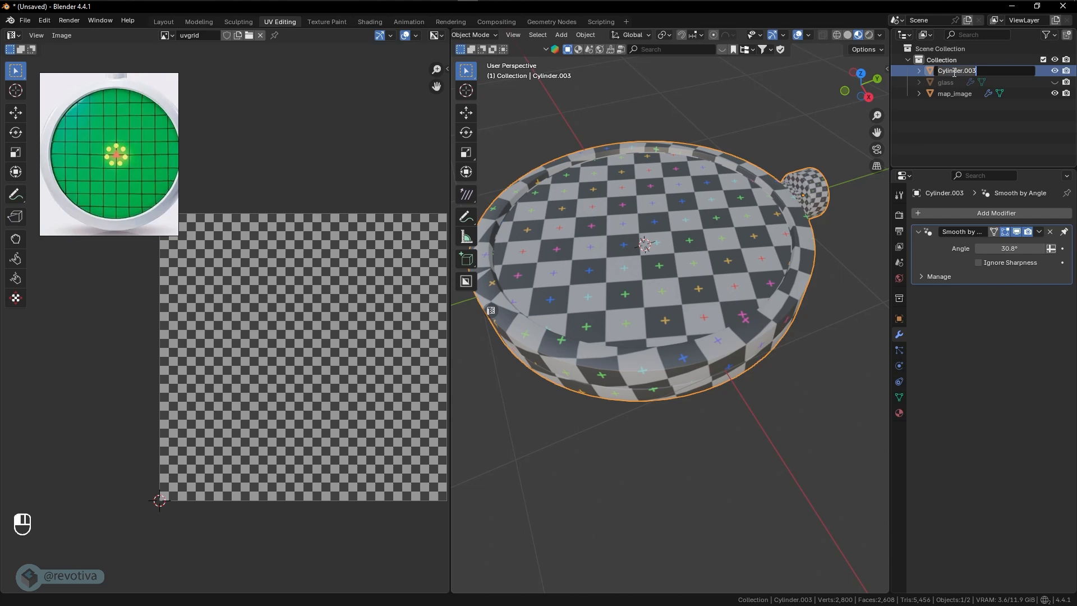
text(base)
key(Return)
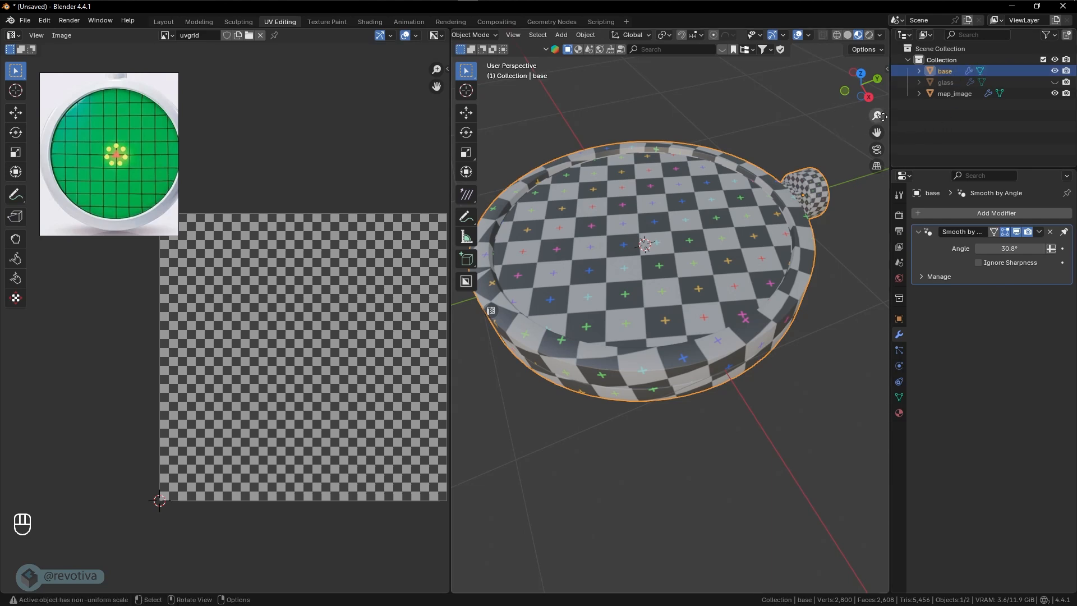
- Unhide the glass object and select it to check it over the base
scroll(681, 214, down, 2)
middle_drag(681, 215, 712, 261)
scroll(697, 260, up, 2)
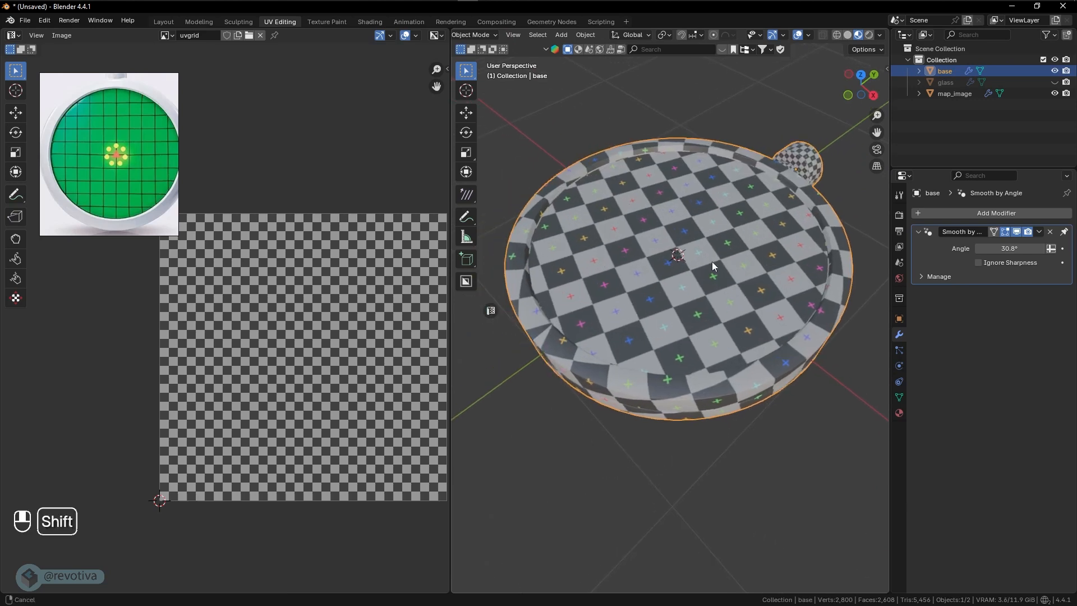
click(1055, 82)
click(946, 82)
middle_drag(752, 168, 752, 243)
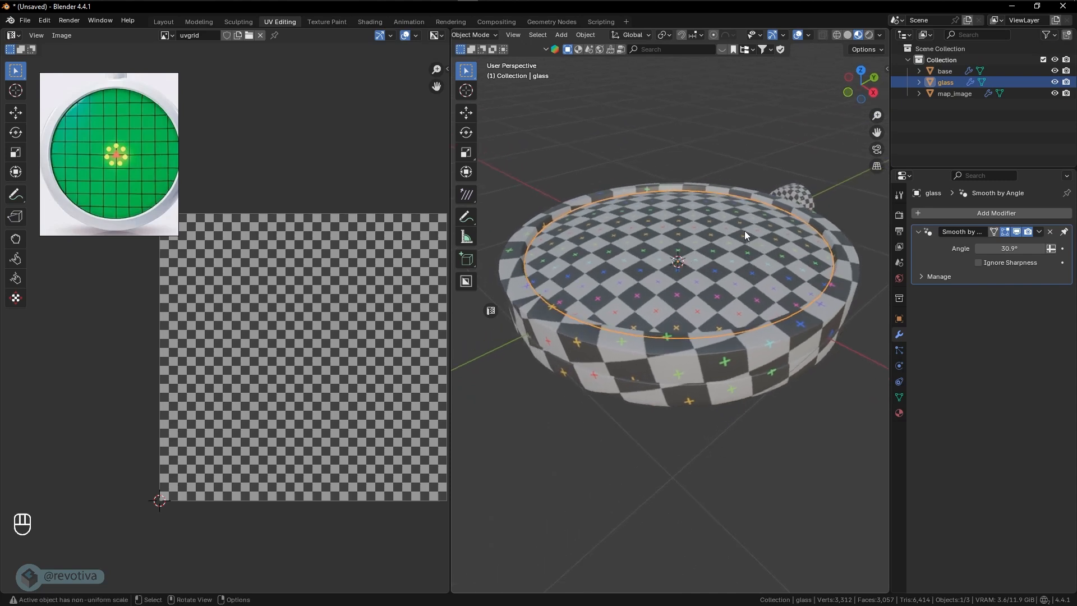
shift+middle_drag(356, 282, 332, 269)
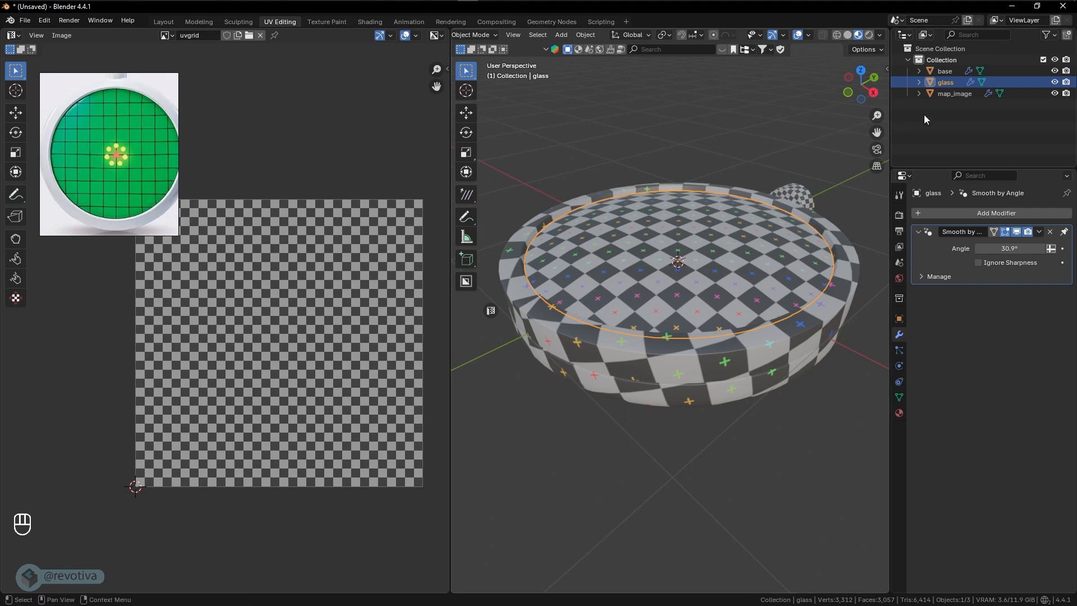
- Put the base, glass and map_image objects into Edit Mode together and select all their faces
click(944, 94)
shift+click(947, 73)
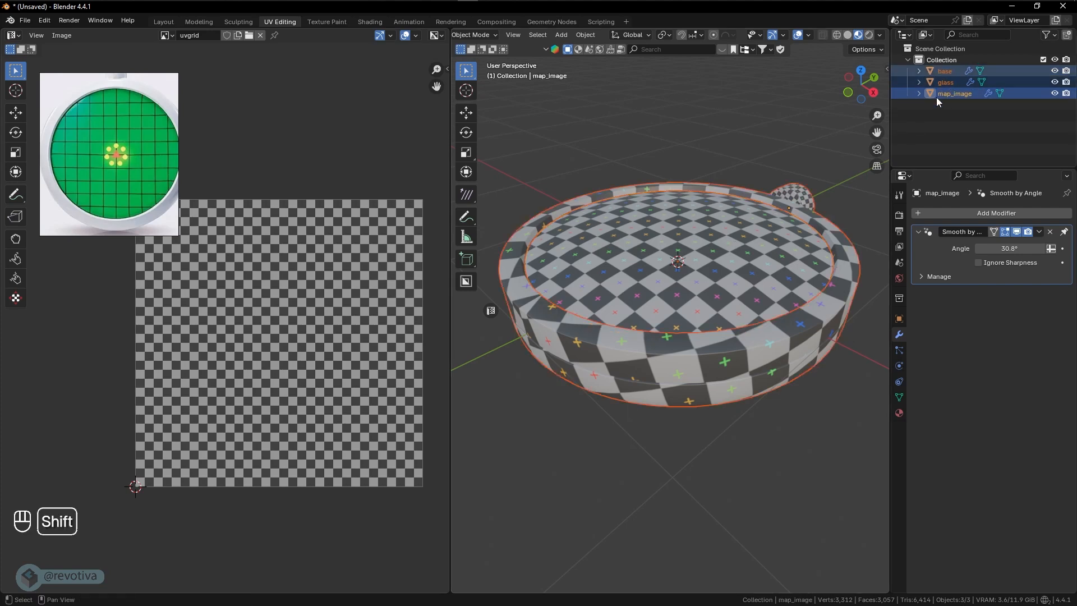
middle_drag(641, 301, 648, 312)
key(Tab)
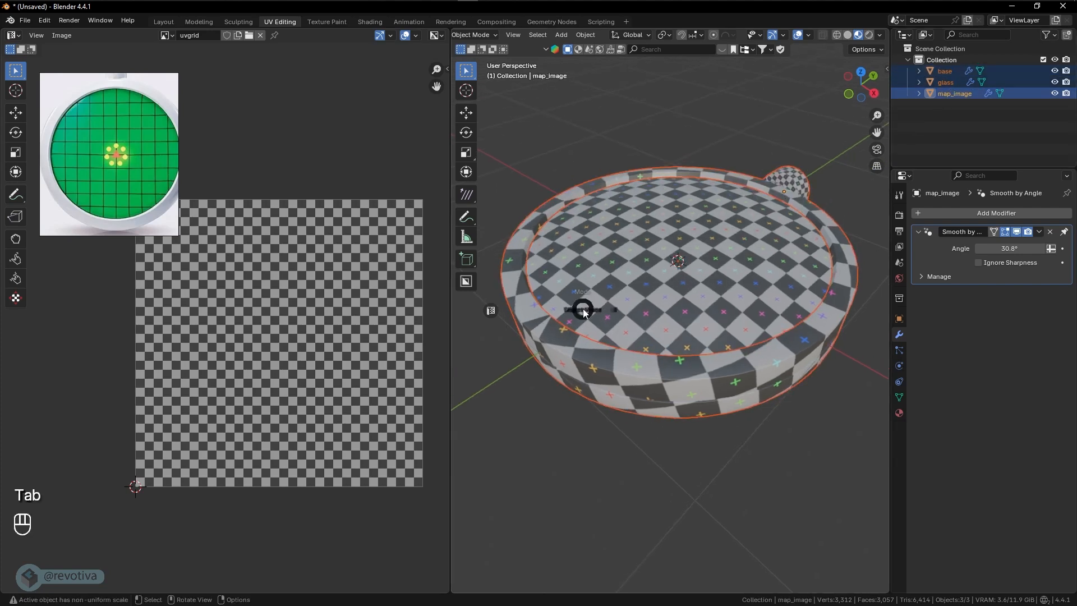
click(670, 311)
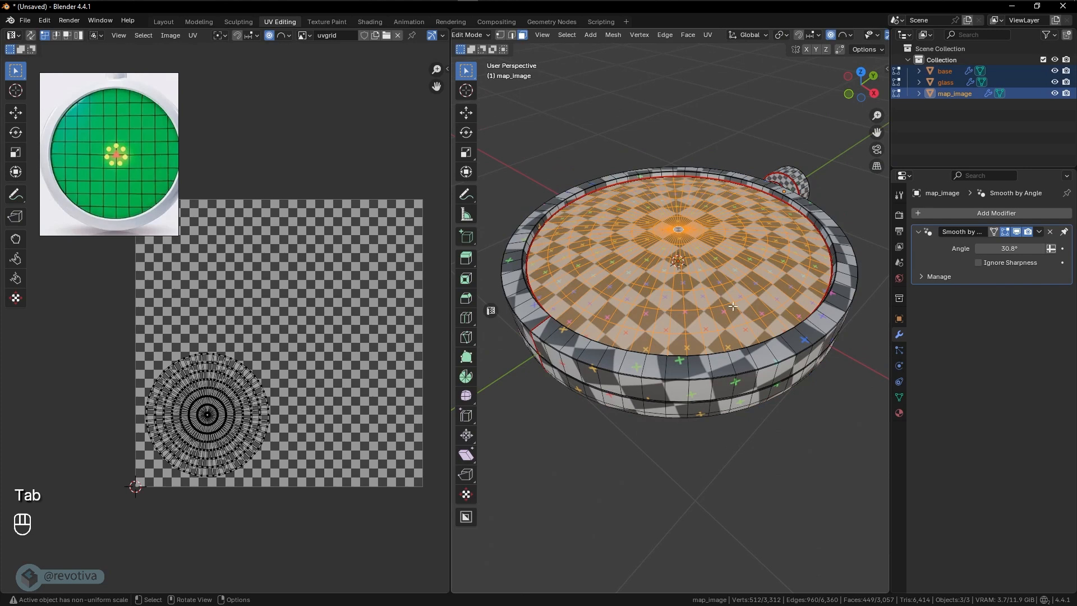
key(a)
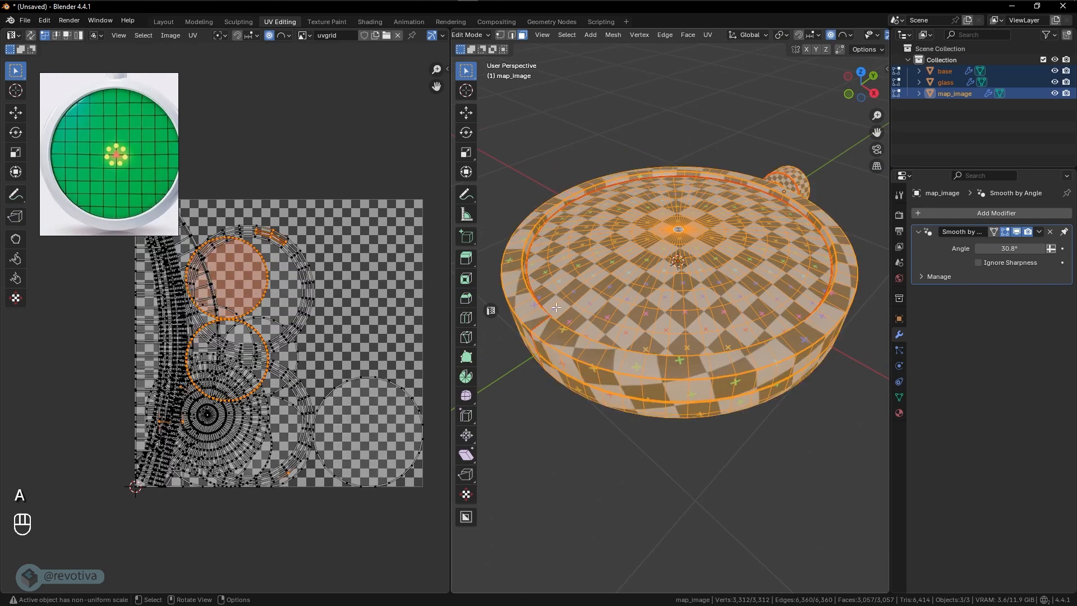
- Set the UV editor to island selection and select every UV island of the three objects
scroll(190, 321, up, 2)
scroll(255, 311, down, 1)
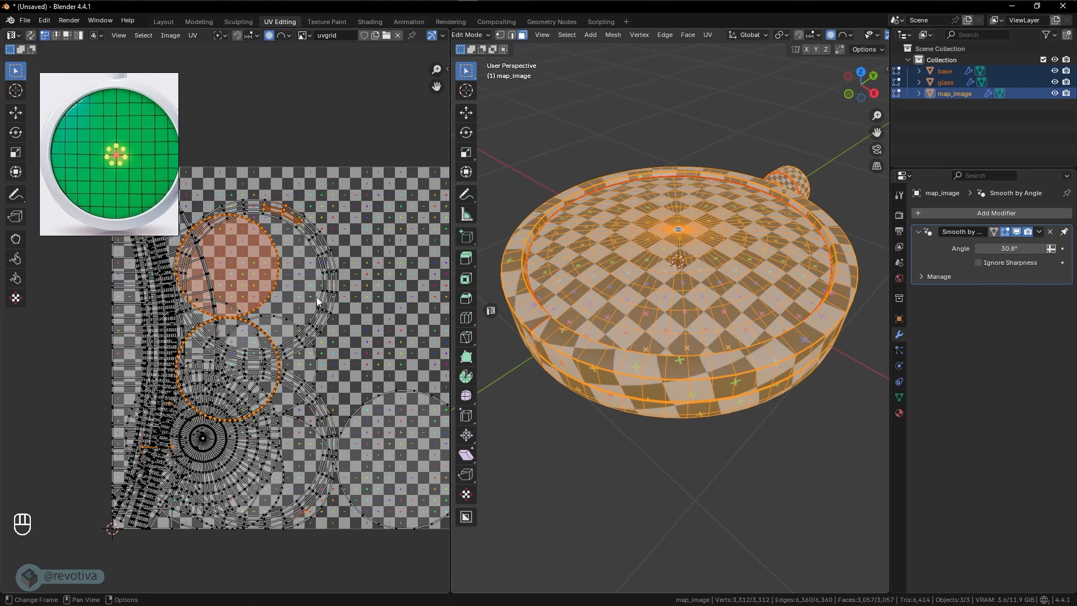
scroll(316, 297, down, 1)
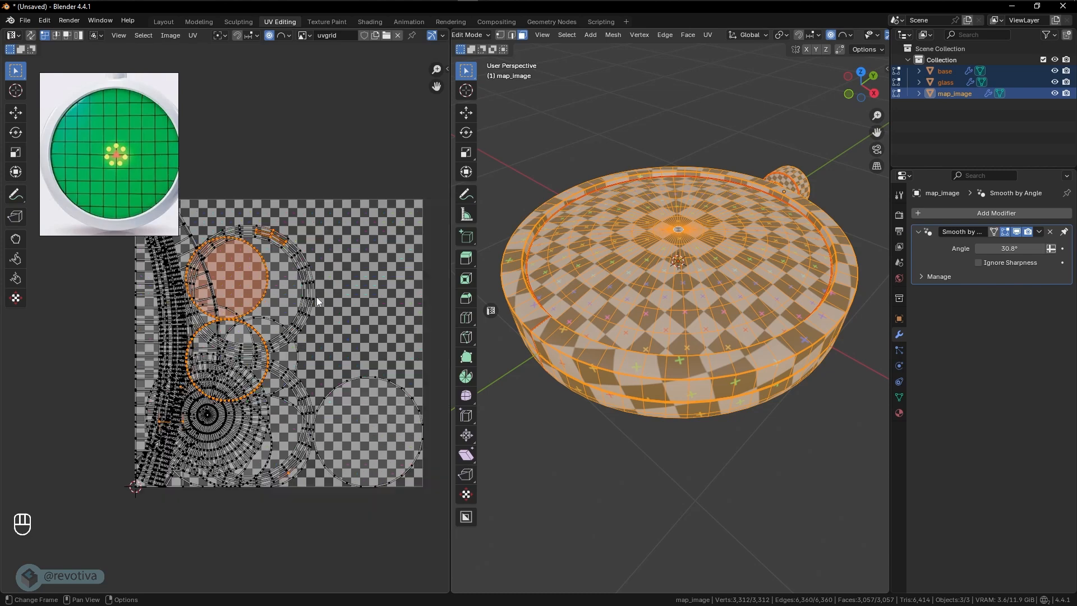
shift+middle_drag(317, 298, 301, 297)
click(67, 35)
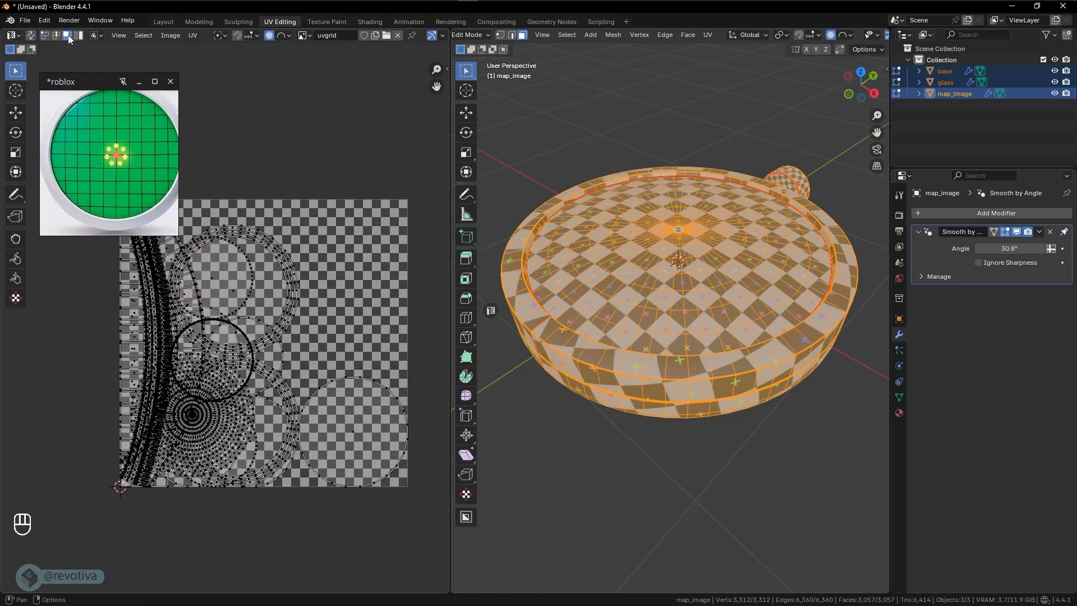
key(a)
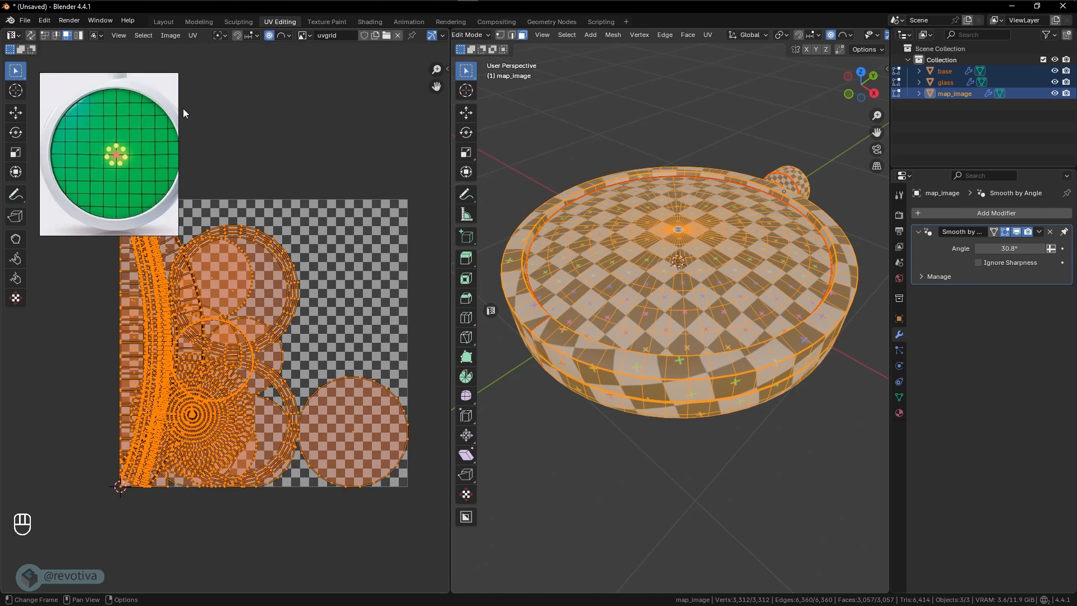
- Pack all the UV islands with Exact Shape (Concave), scaling, rotation set to Any and a scaled margin of 0.001
click(193, 35)
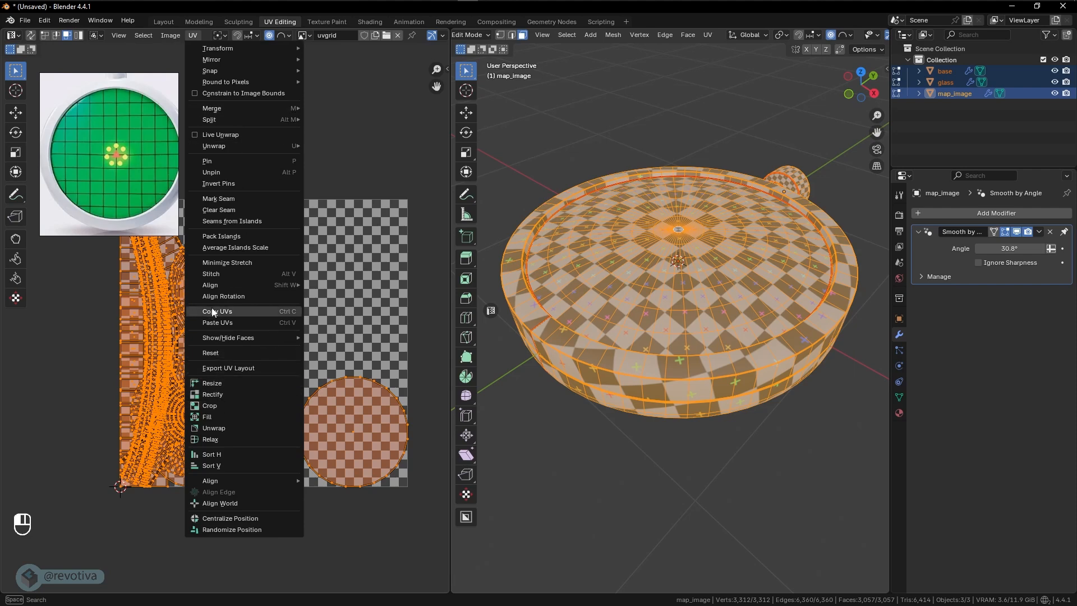
mouse_move(211, 290)
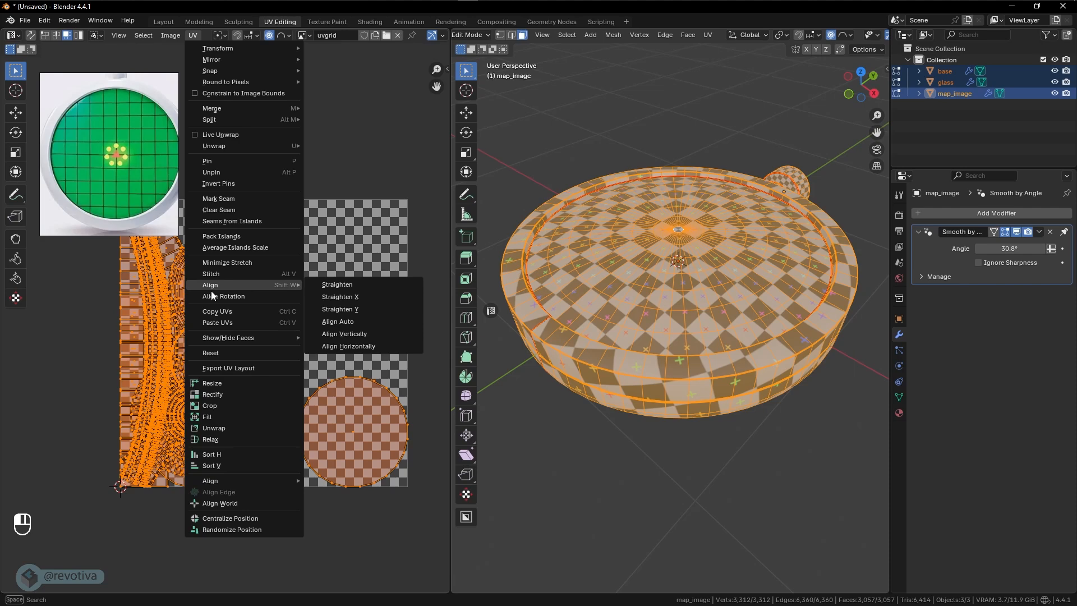
click(226, 236)
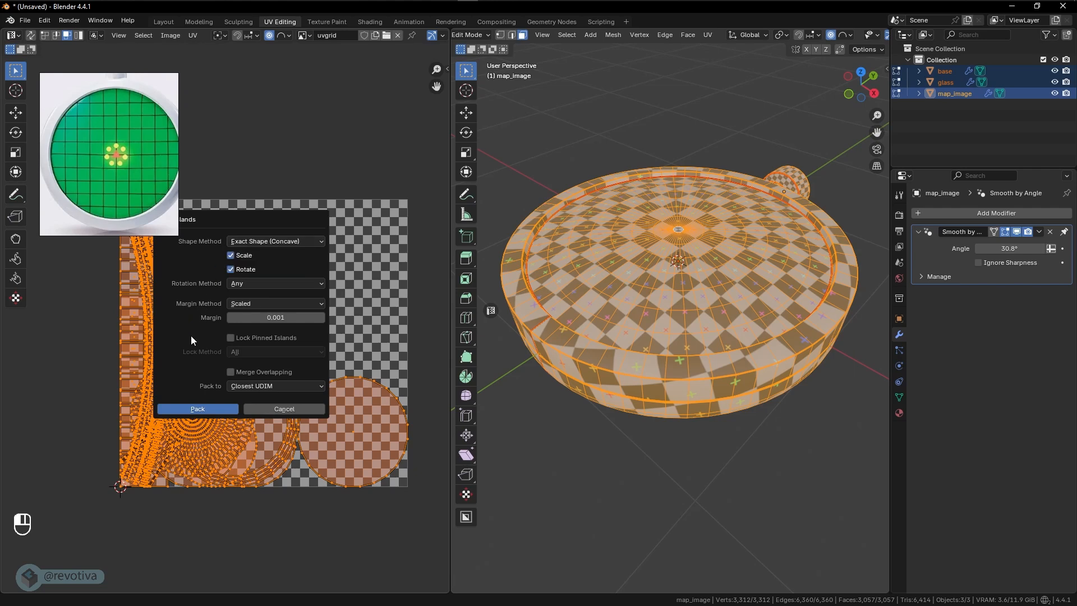
click(198, 409)
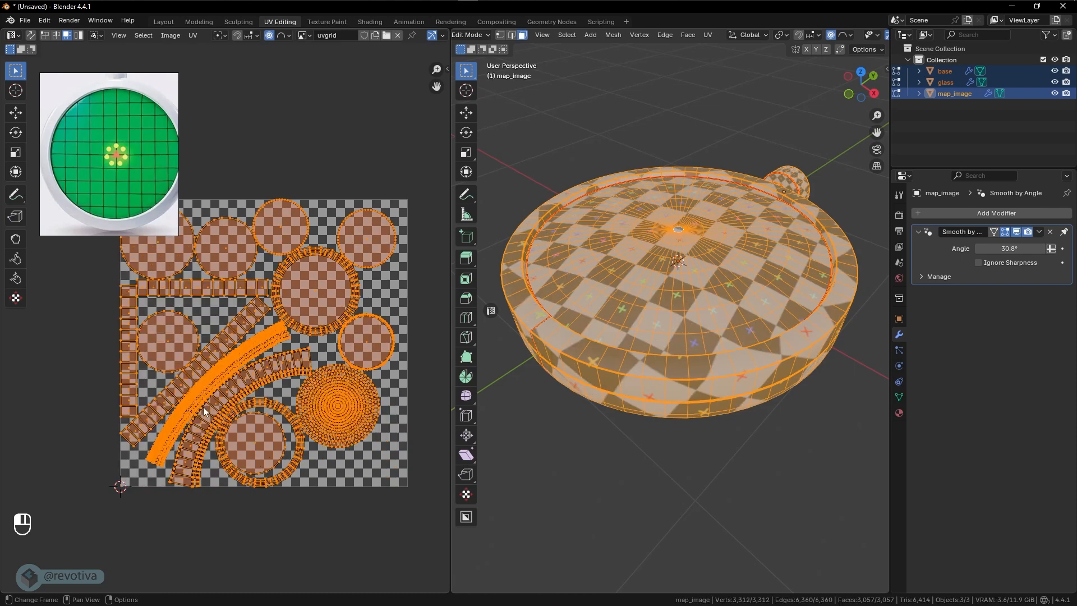
scroll(224, 368, up, 2)
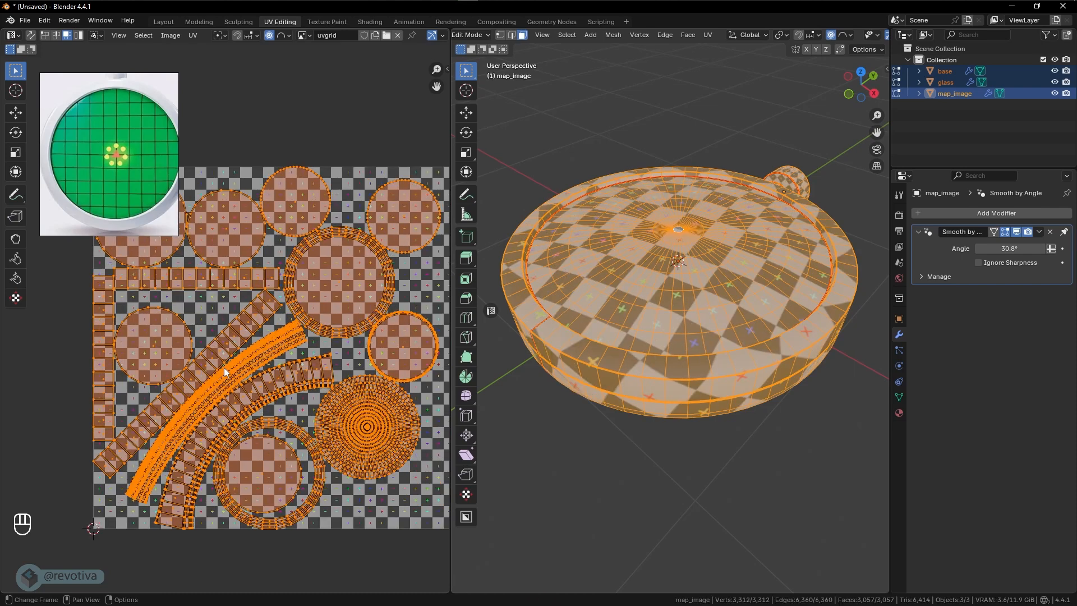
scroll(254, 363, down, 1)
scroll(291, 372, down, 1)
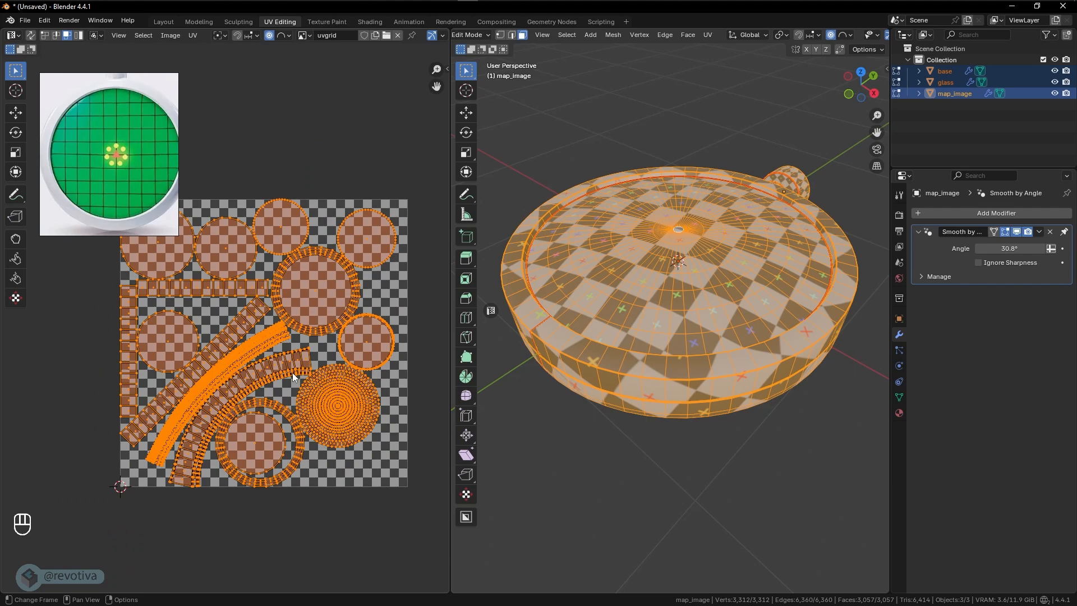
- Test-move a small circular UV island, cancel the move, and turn off proportional editing in the UV editor
click(324, 299)
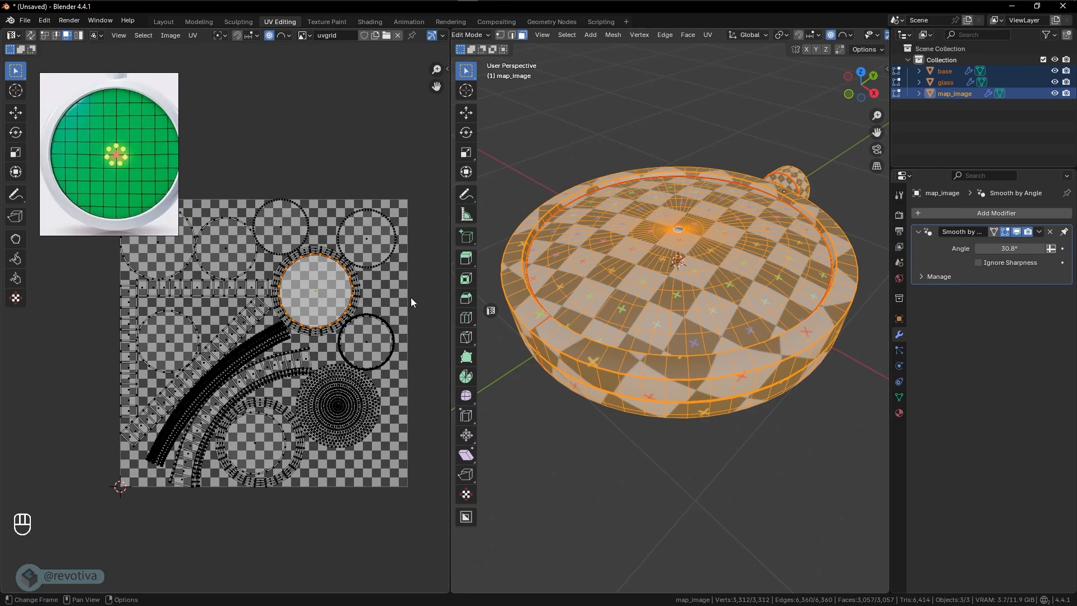
click(375, 347)
key(g)
right_click(368, 343)
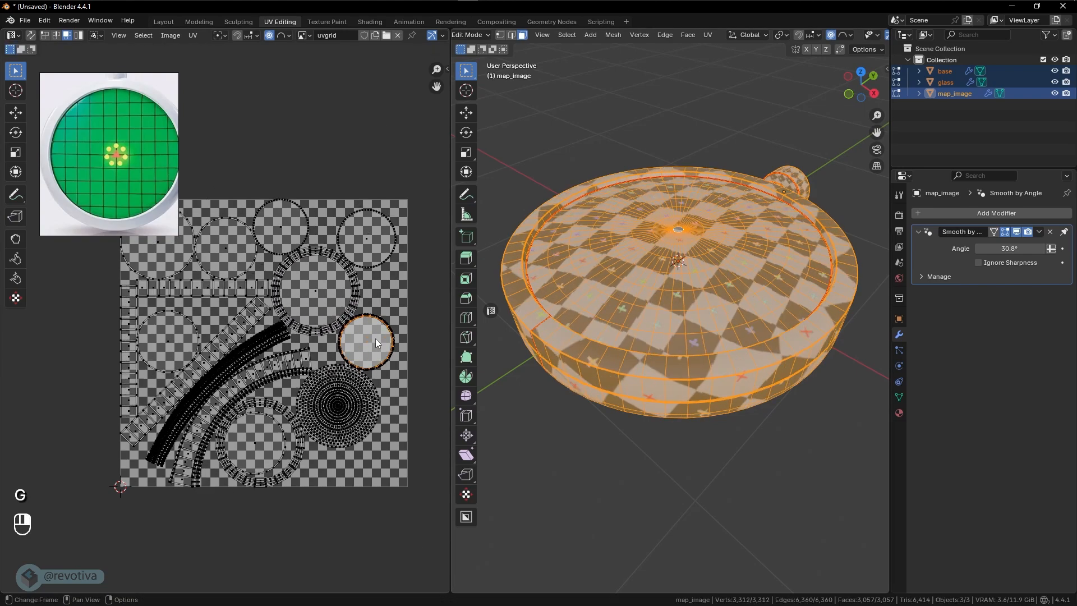
click(269, 36)
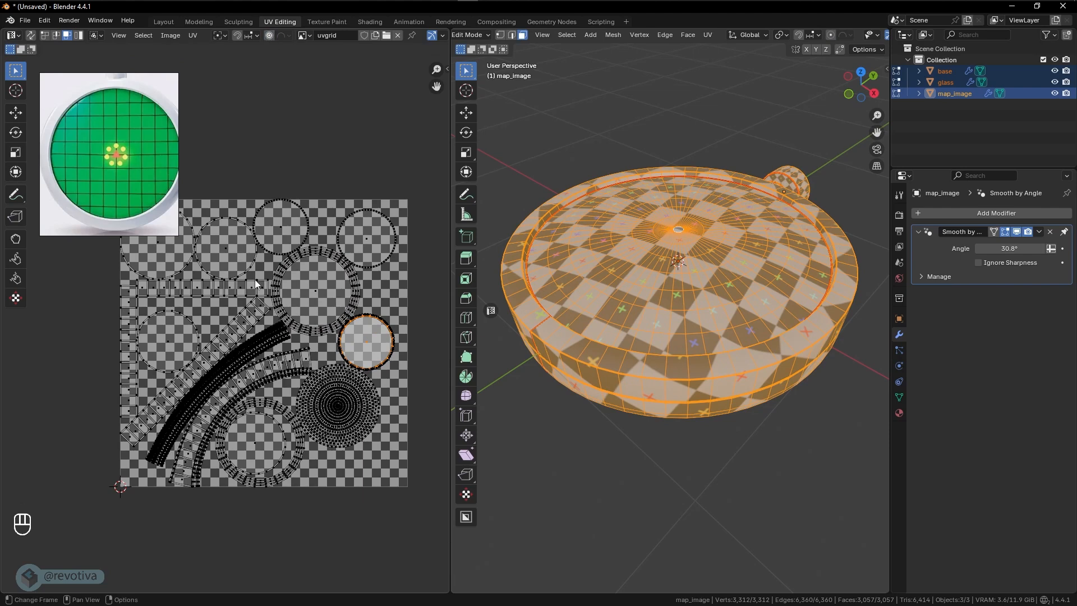
- Try moving and scaling another circular UV island on its own, cancelling each transform
click(239, 257)
key(g)
right_click(288, 280)
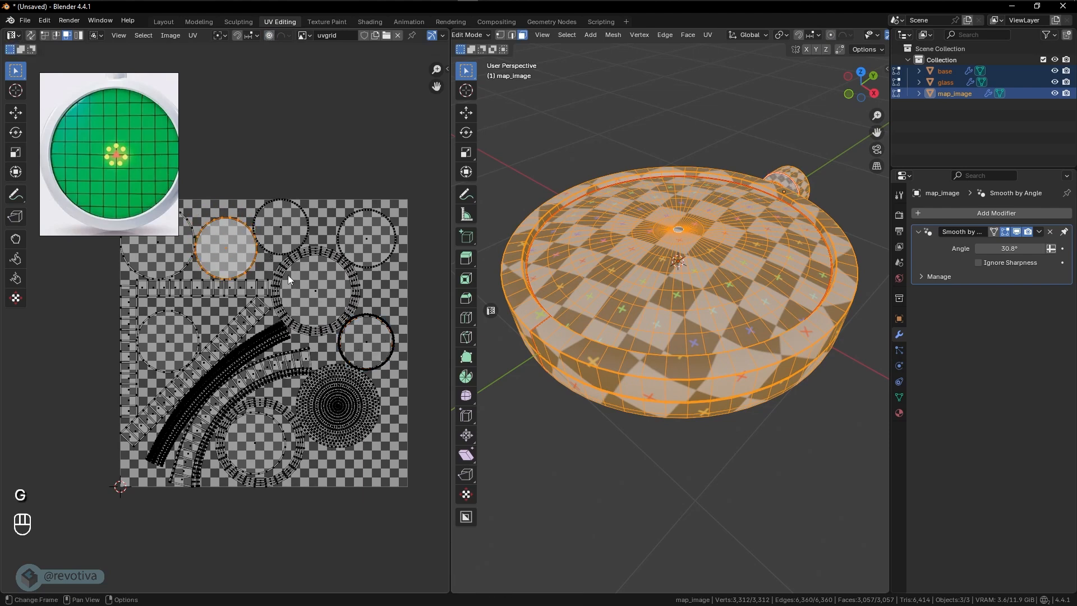
key(s)
right_click(324, 288)
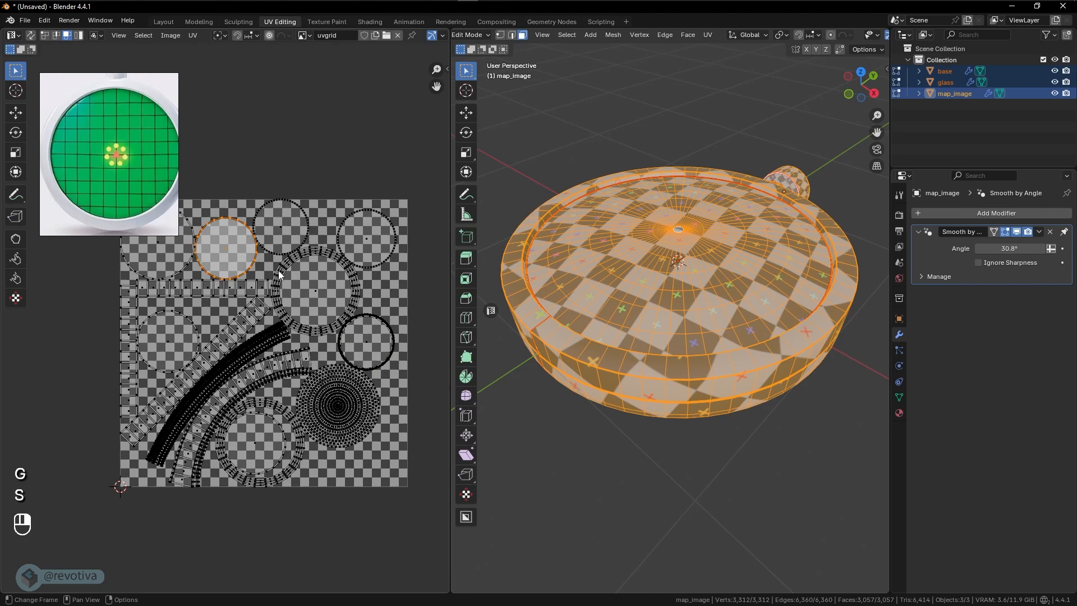
key(g)
right_click(336, 272)
key(s)
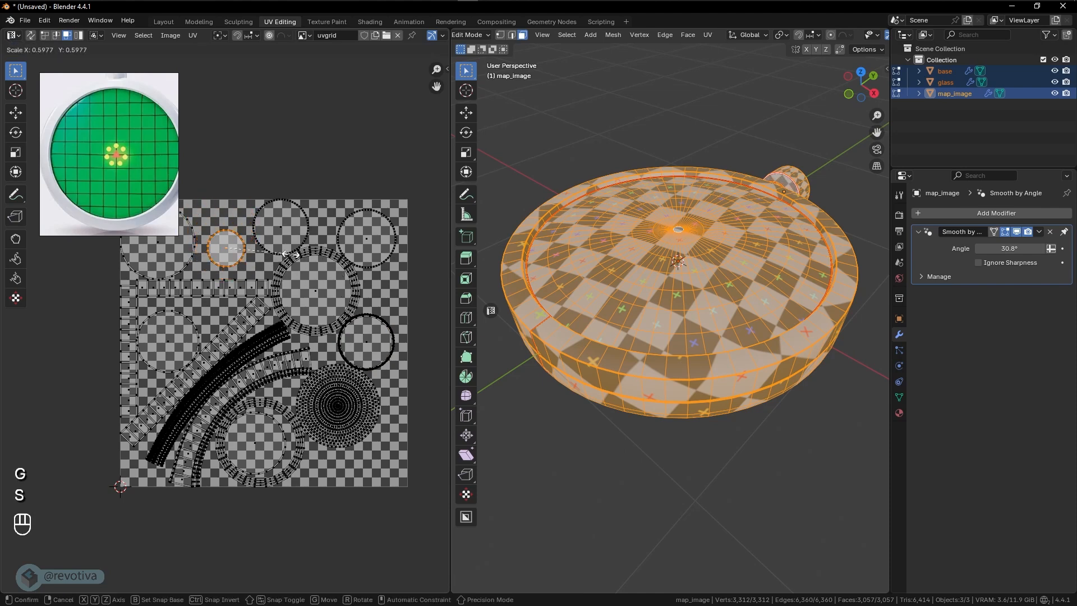
click(323, 268)
- Examine the checker pattern on the knob and its connecting cylinder up close, keeping the circular UV island selected
middle_drag(701, 252, 651, 257)
scroll(780, 240, up, 8)
scroll(782, 240, down, 3)
shift+middle_drag(782, 241, 654, 359)
middle_drag(682, 240, 663, 216)
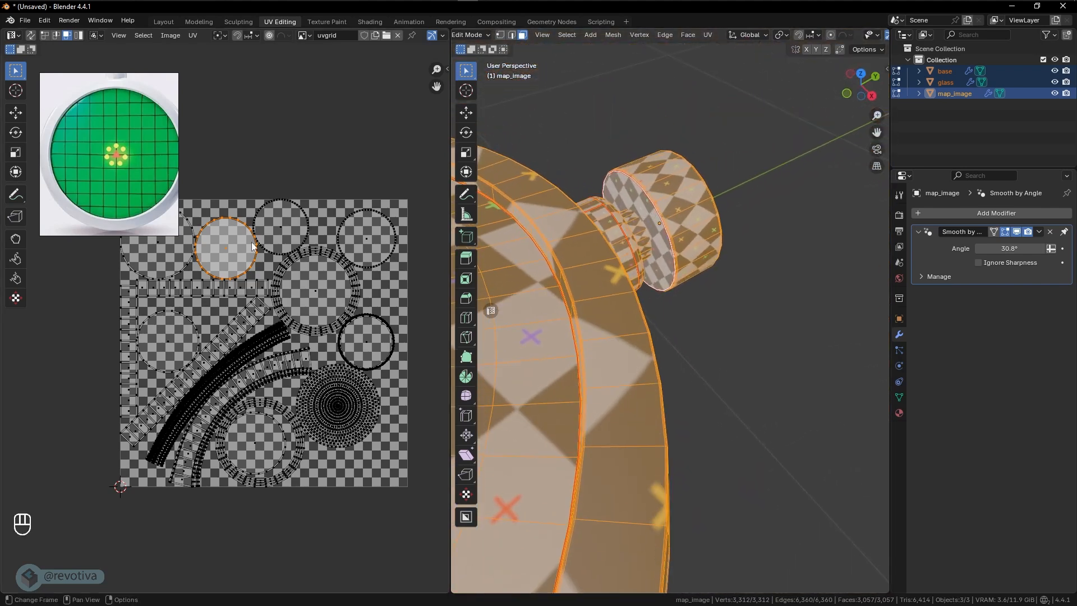
click(220, 257)
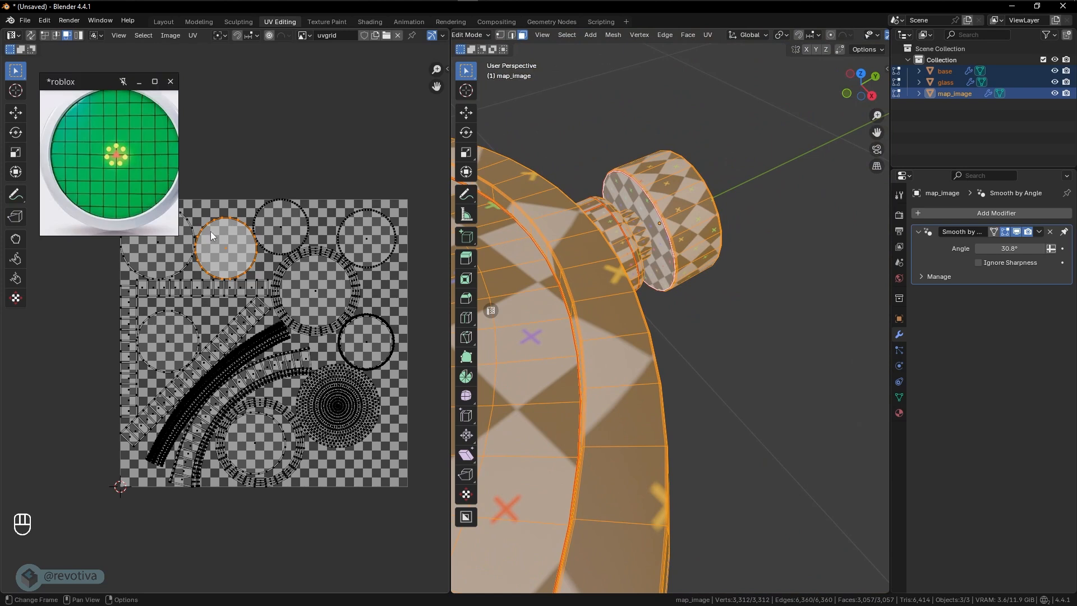
- Shrink the selected circular UV island to about two thirds of its size and move it up to the UV square's upper edge
key(s)
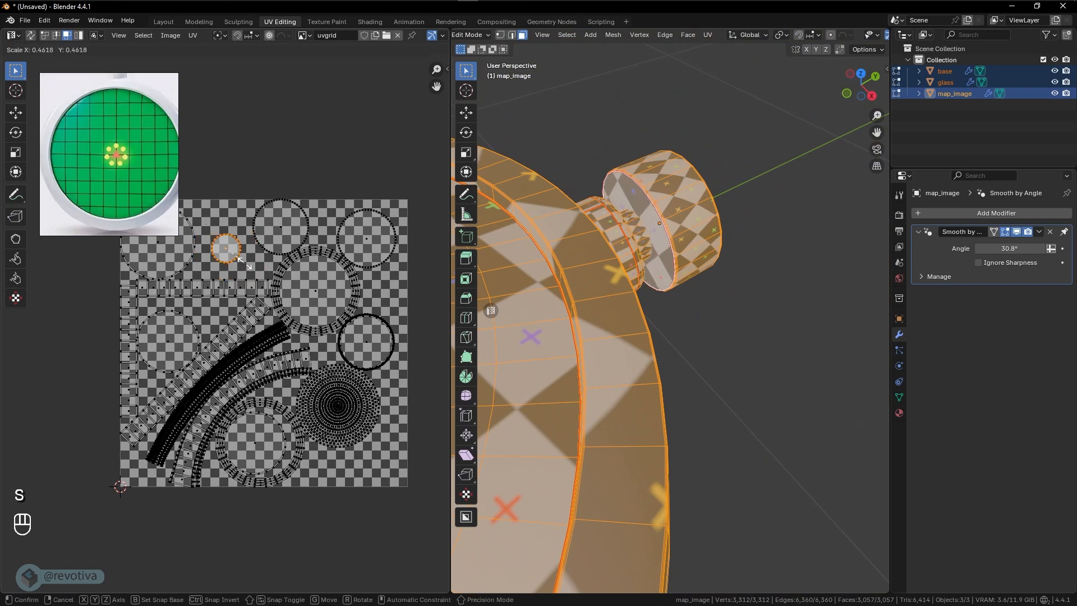
click(252, 261)
key(g)
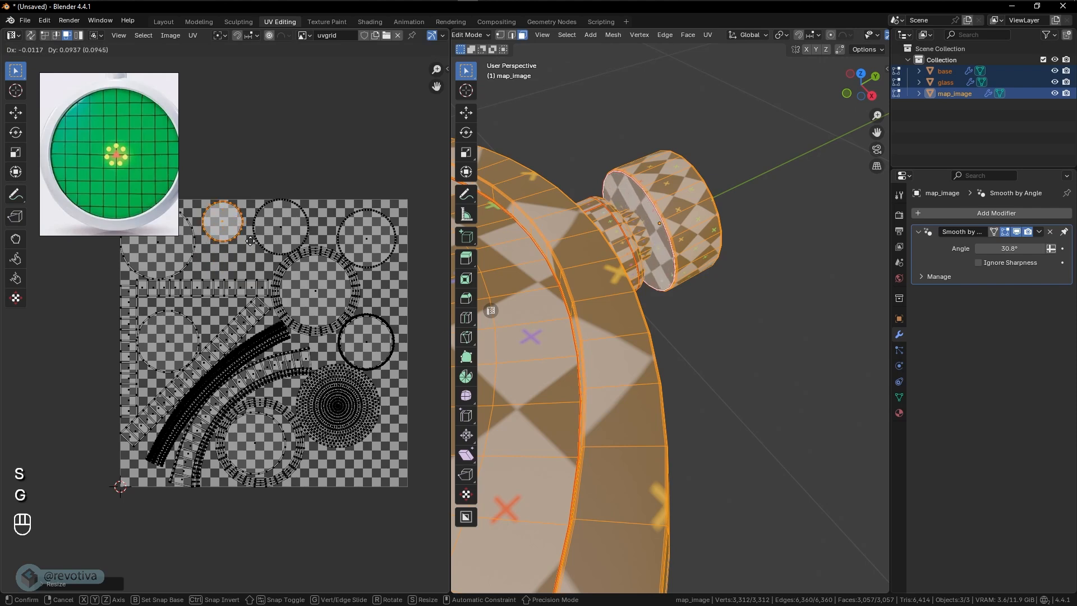
click(249, 236)
- Select the circular UV island in the layout's upper-left corner and test-scale it to locate its faces on the model, cancelling each scale
click(170, 254)
scroll(250, 273, down, 2)
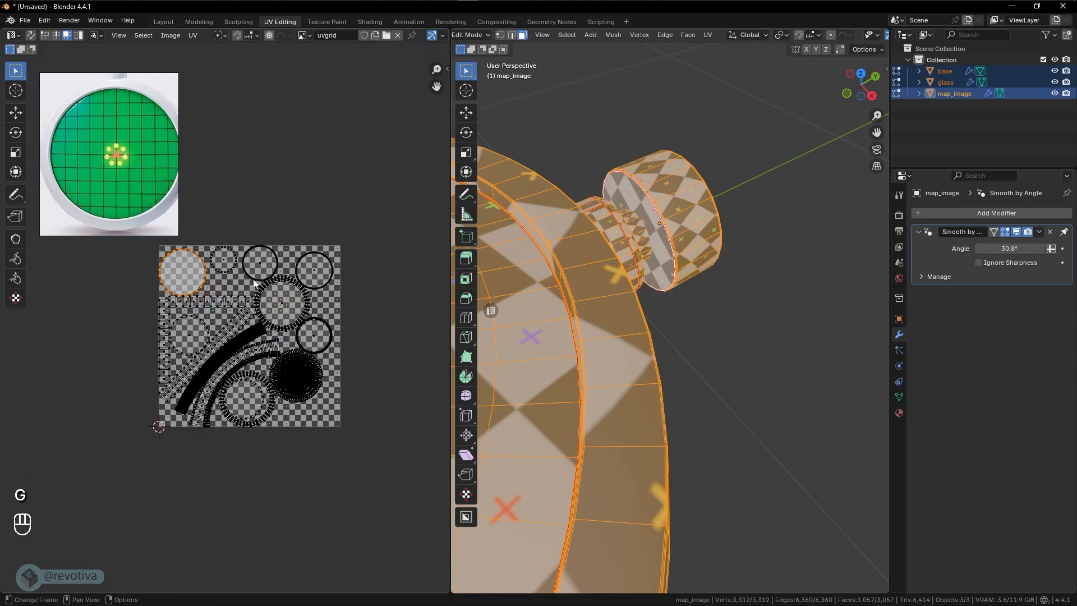
key(s)
right_click(226, 276)
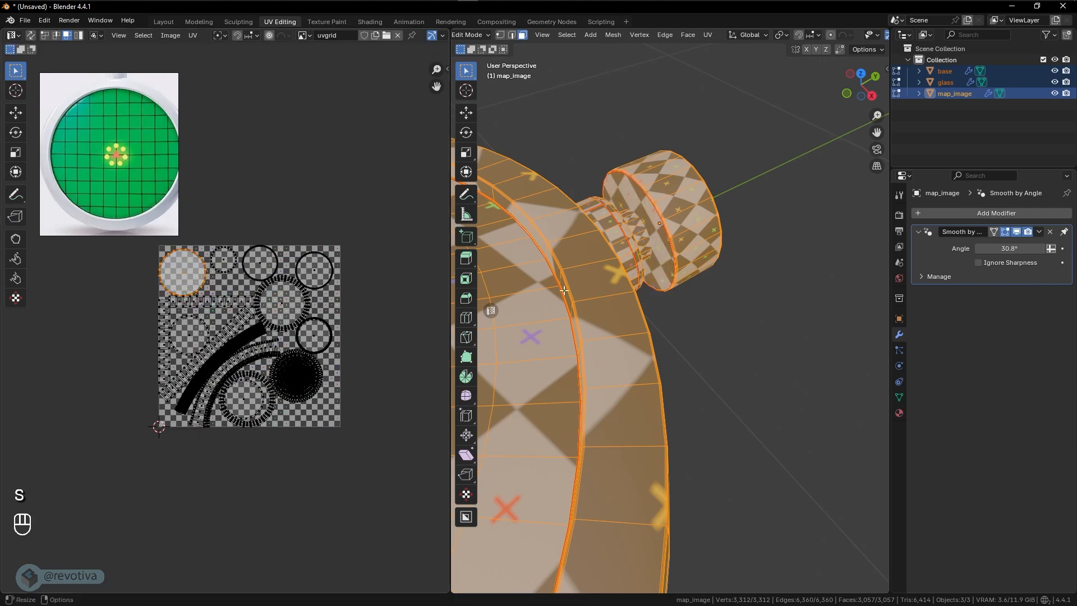
scroll(625, 314, down, 8)
middle_drag(625, 315, 573, 203)
middle_drag(737, 337, 662, 314)
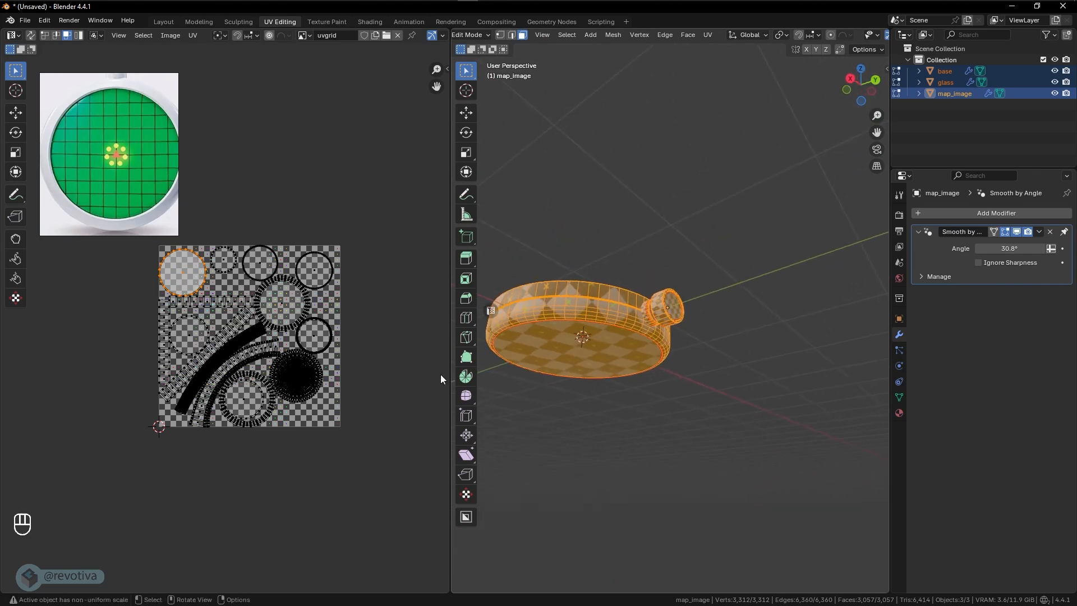
key(s)
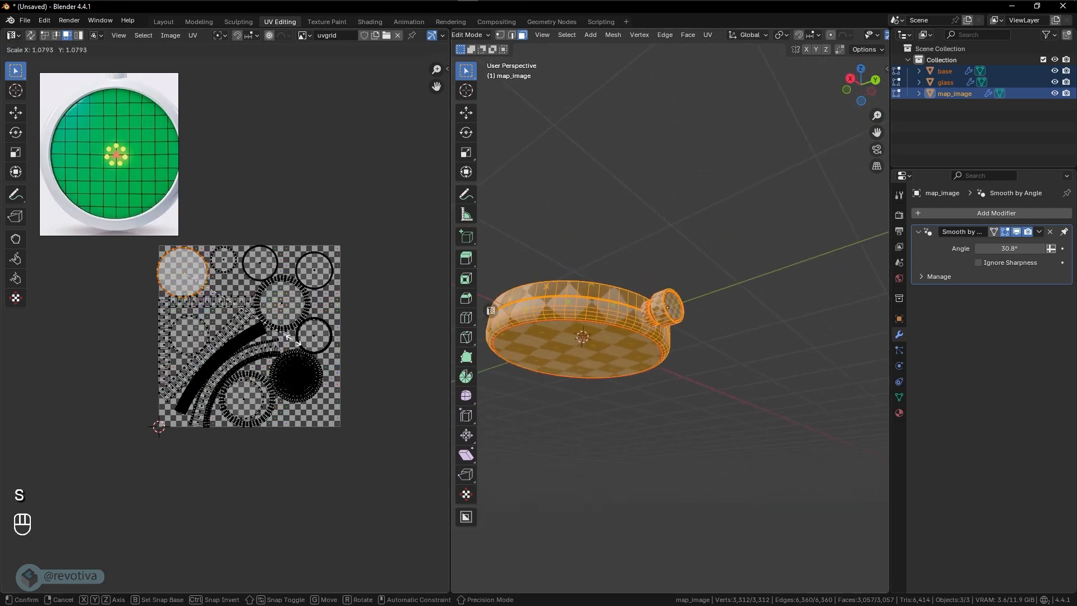
right_click(250, 331)
- Hide the glass object and test-scale the selected island again to check which faces it covers, cancelling the scale
middle_drag(661, 312, 687, 372)
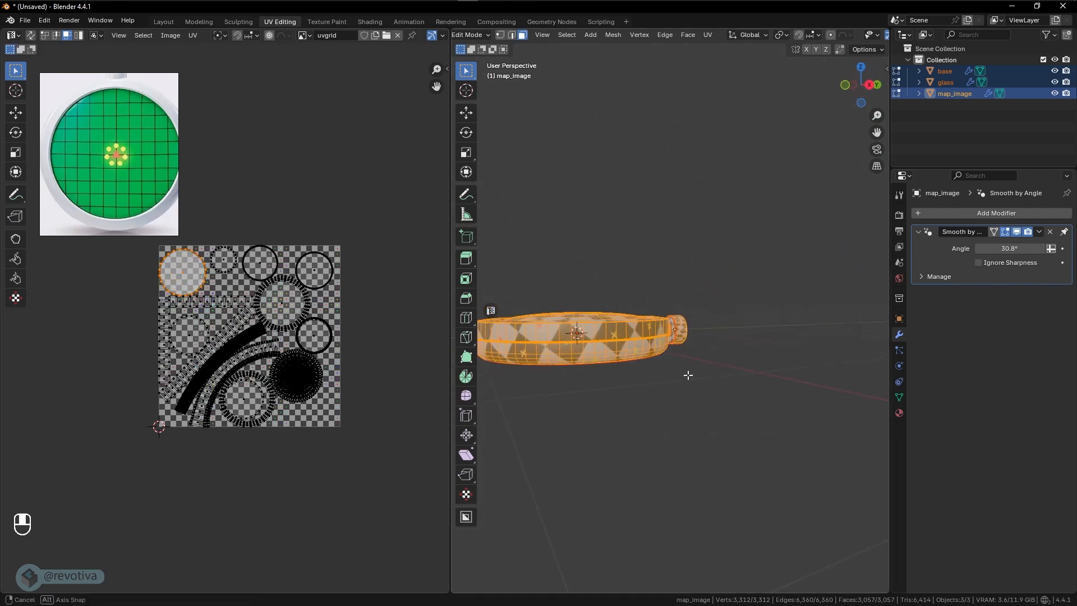
middle_drag(251, 341, 259, 363)
middle_drag(583, 359, 588, 414)
key(shift+z)
key(shift+z)
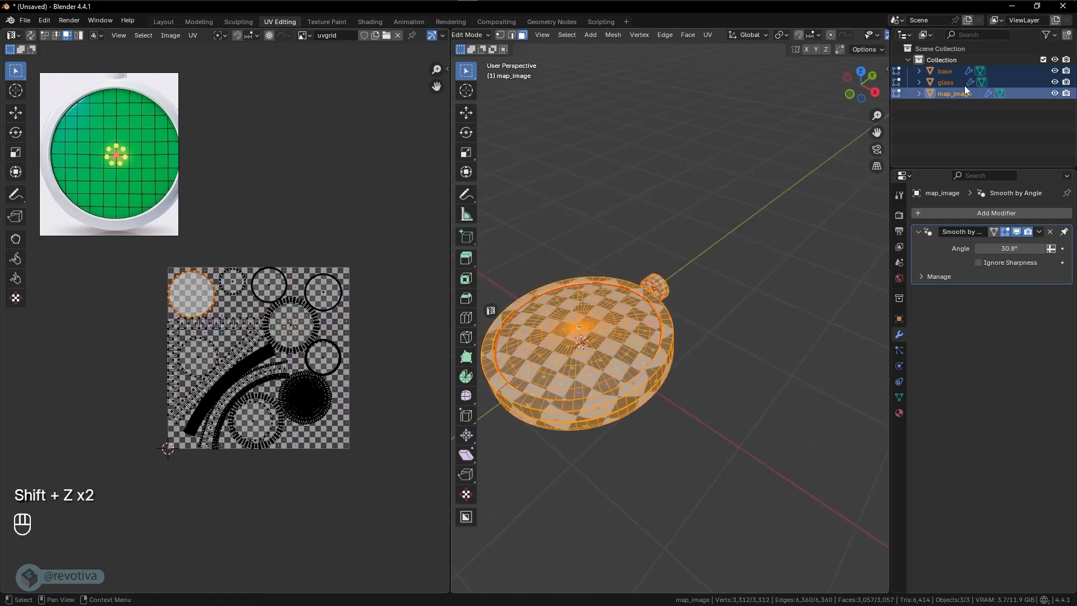
click(1054, 82)
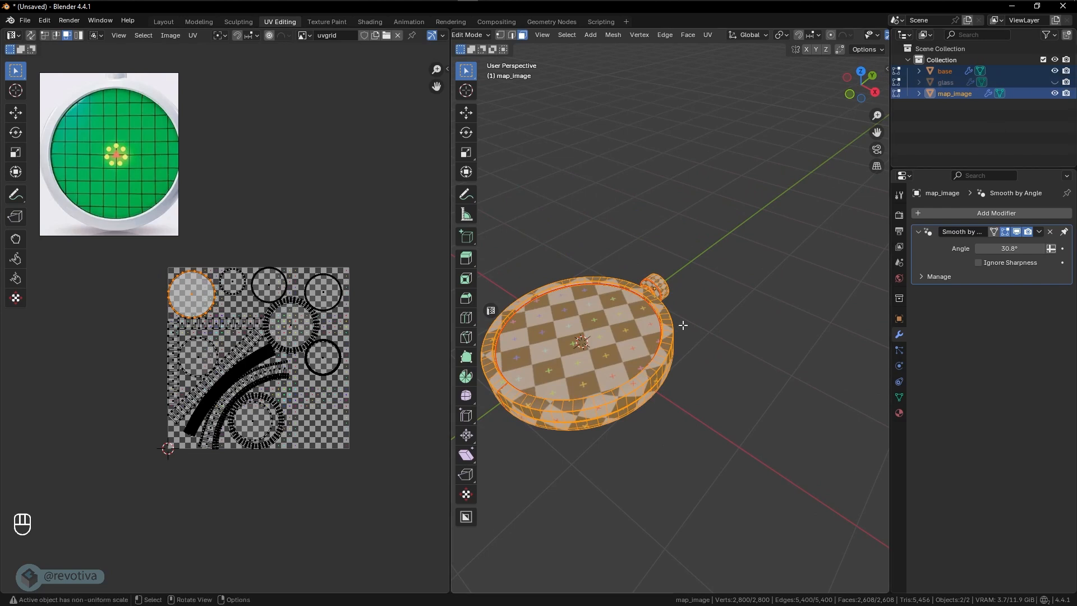
scroll(685, 320, up, 2)
key(s)
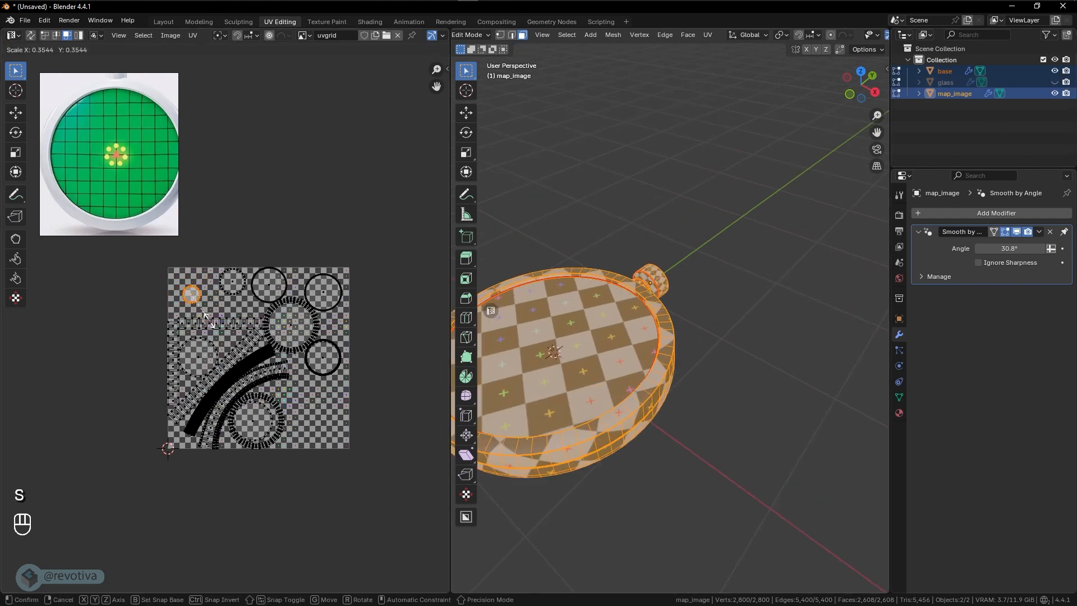
right_click(251, 339)
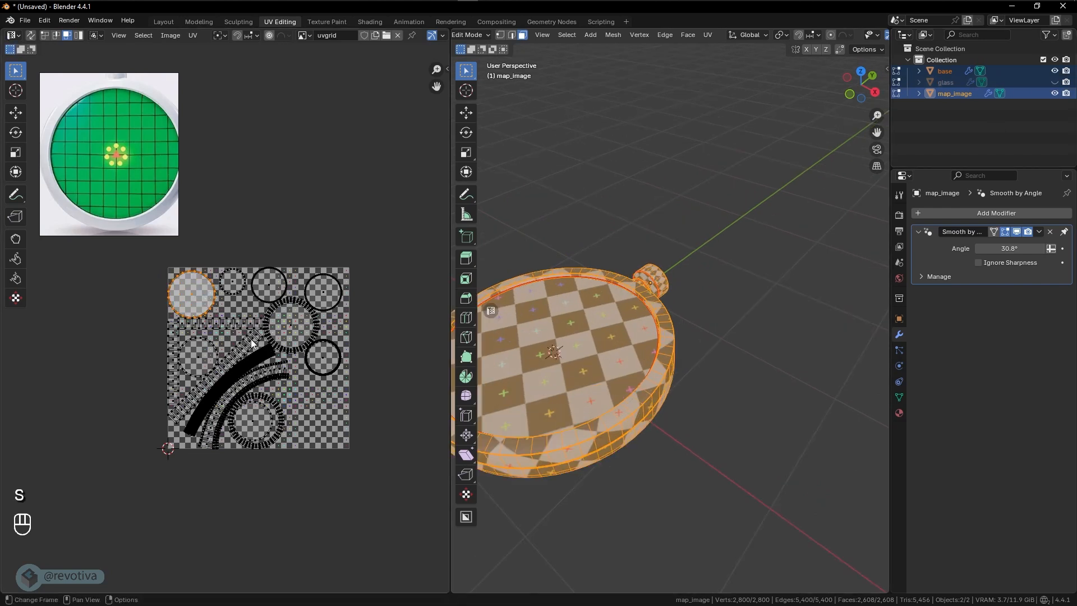
- Shrink the selected island to about a quarter of its size, move it into the UV square's upper-left corner, and unhide the glass object
middle_drag(636, 321, 555, 325)
key(s)
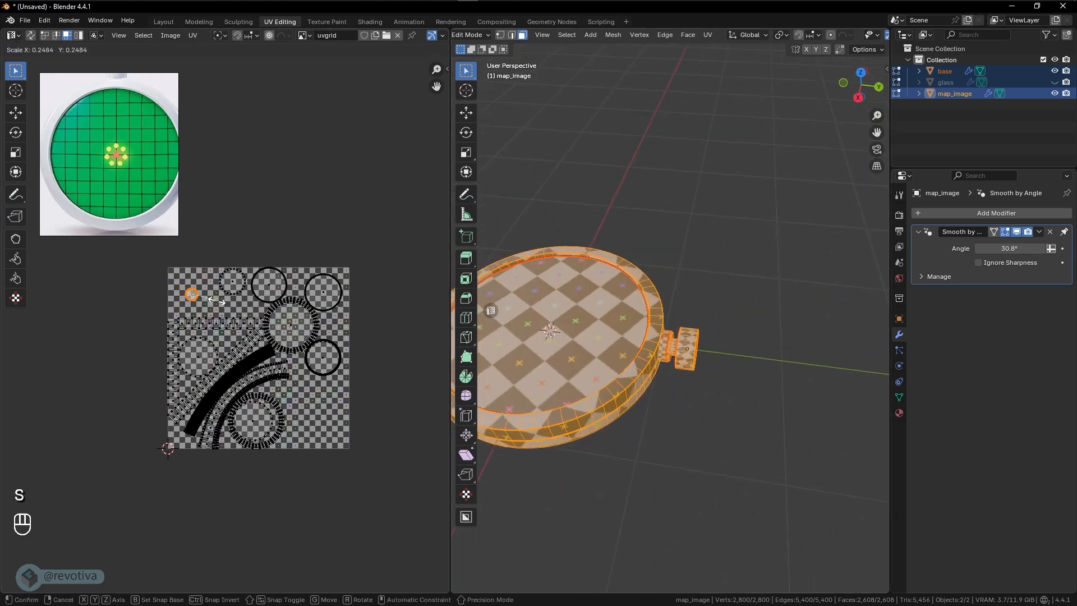
key(g)
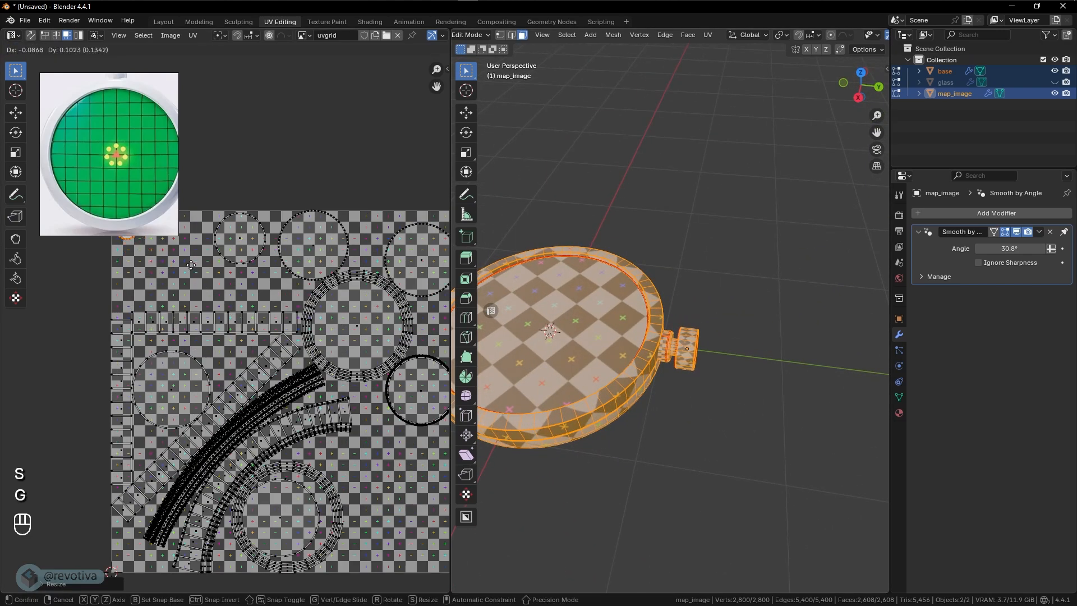
click(189, 265)
middle_drag(724, 314, 727, 281)
click(1055, 83)
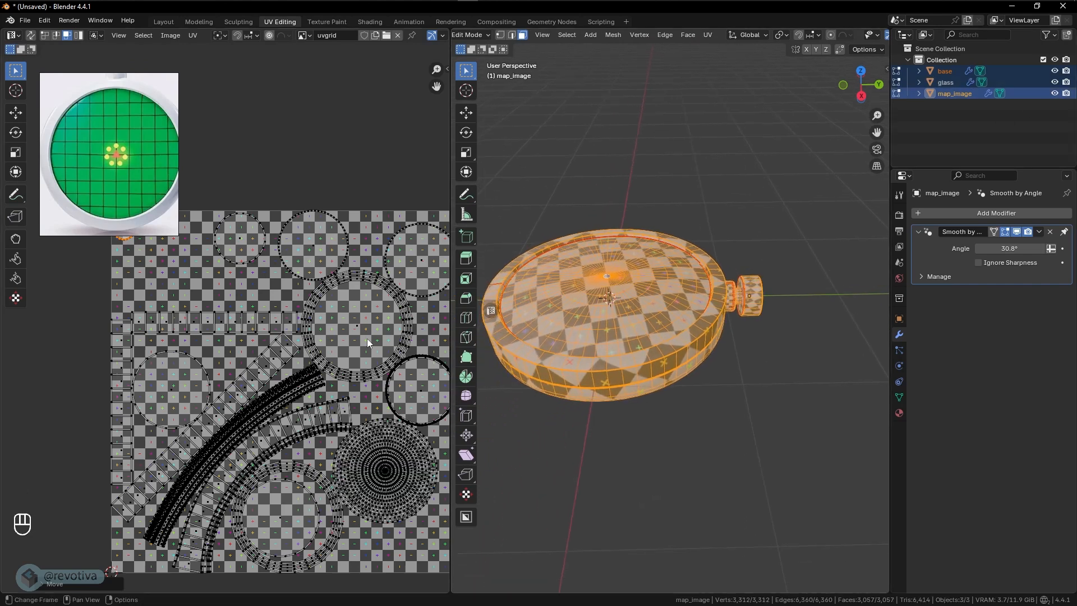
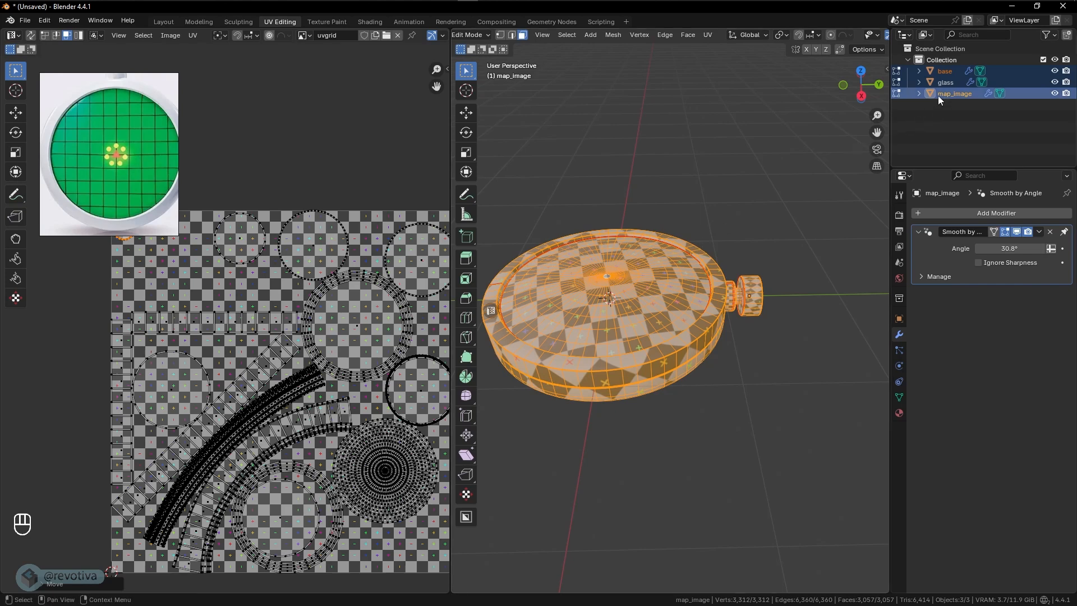
- Leave Edit Mode, select the map_image disc beneath the glass, and test-move it to identify it, cancelling the move
key(Tab)
click(595, 288)
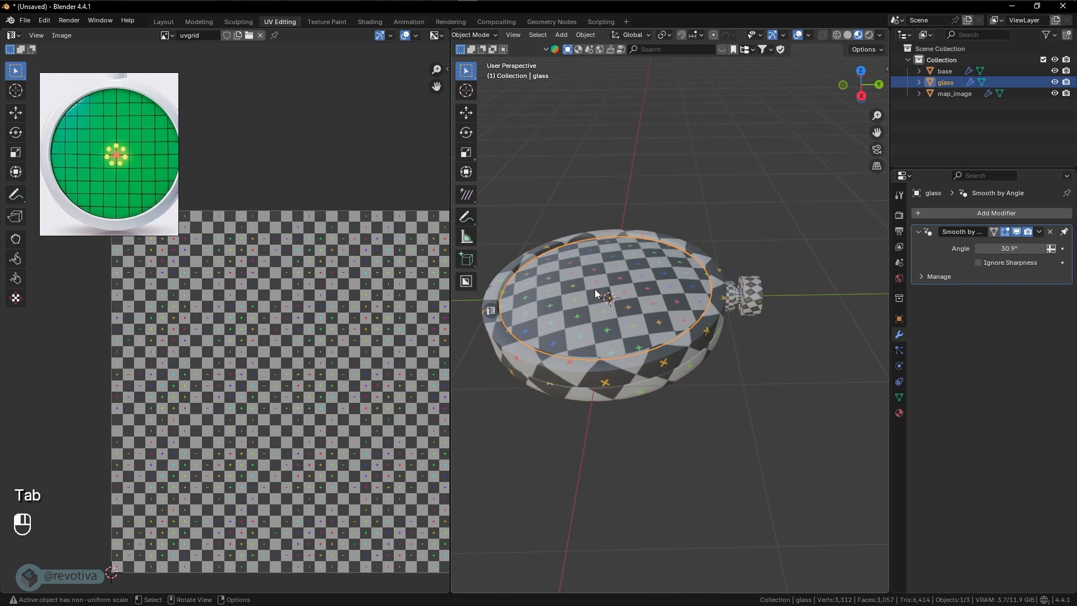
key(g)
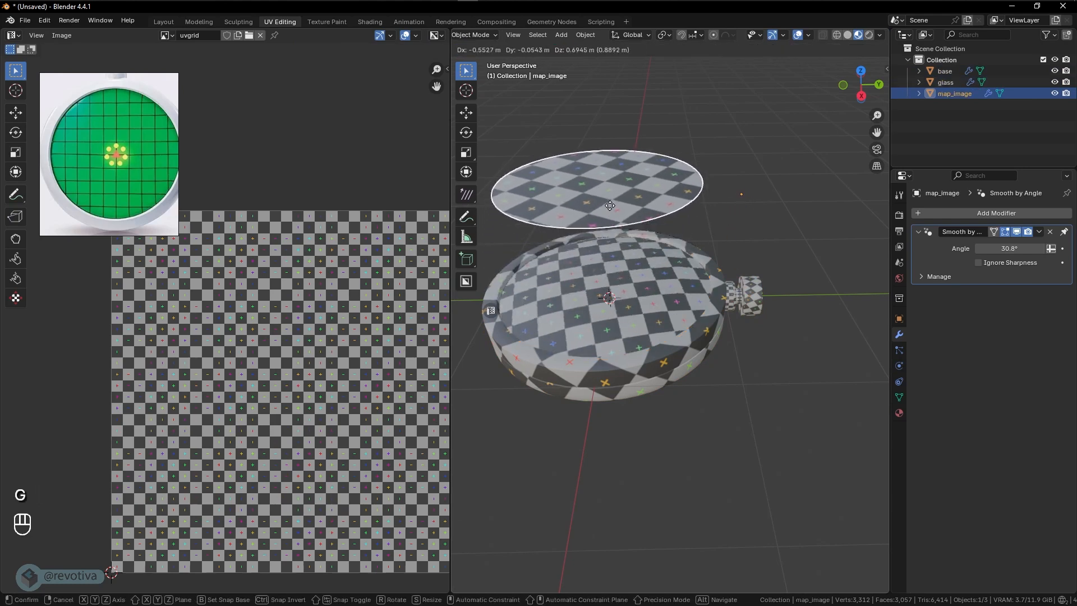
right_click(617, 287)
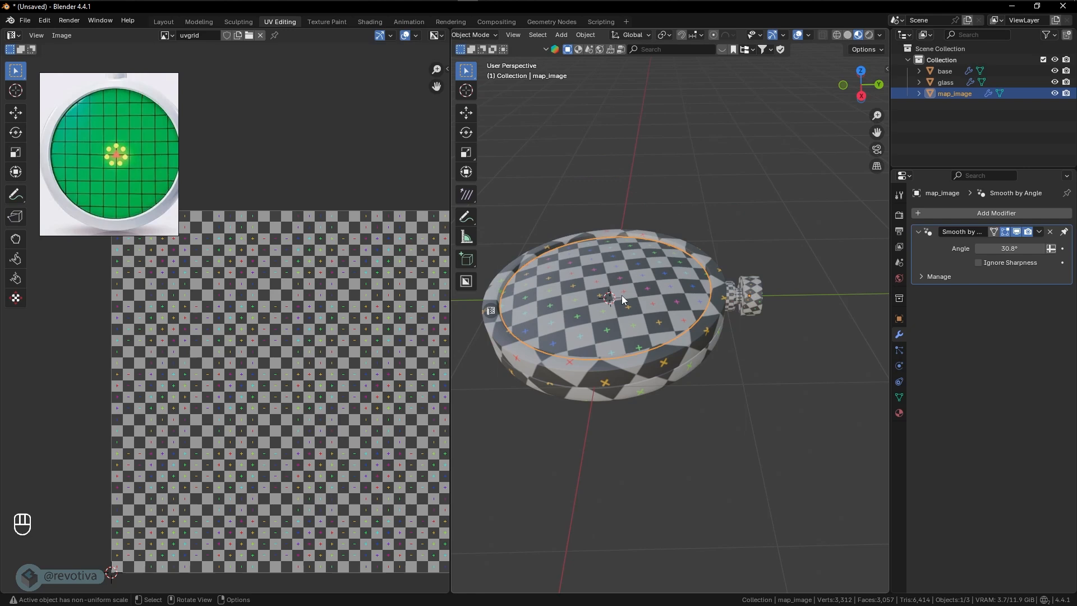
mouse_move(621, 295)
middle_down()
mouse_move(622, 314)
mouse_move(622, 302)
middle_up()
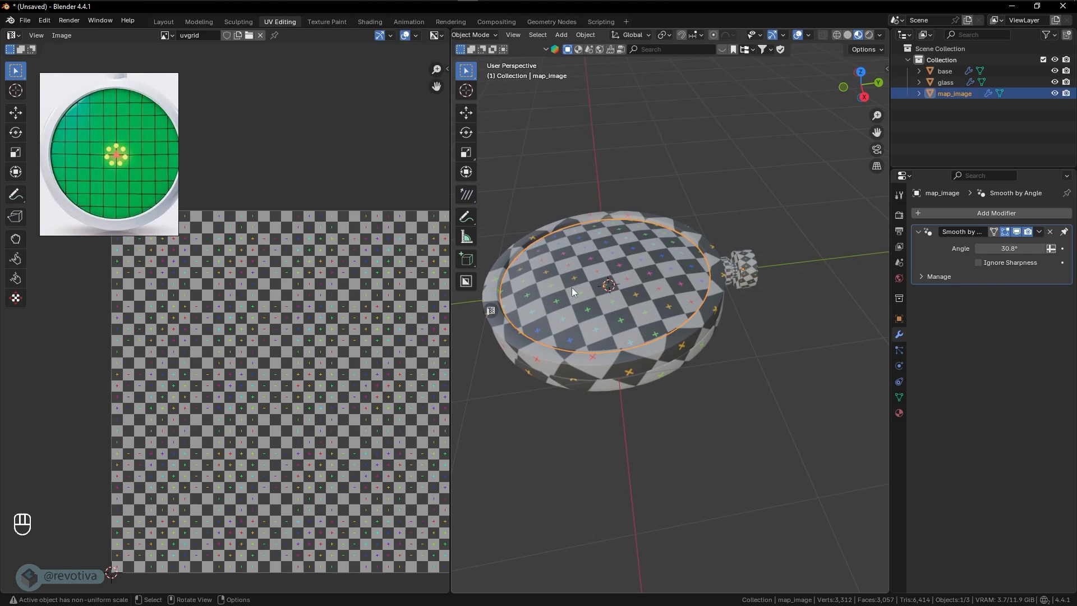
- Edit map_image alone, enlarge its circular UV island to about 2.5 times its size, and move it toward the UV square's upper-left corner
key(Tab)
click(650, 289)
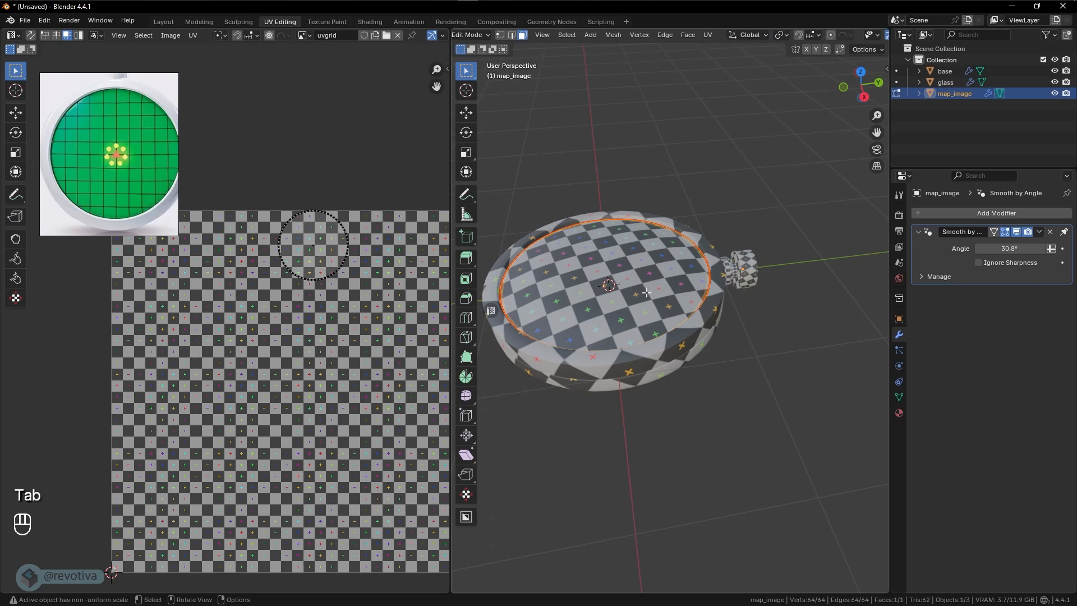
key(a)
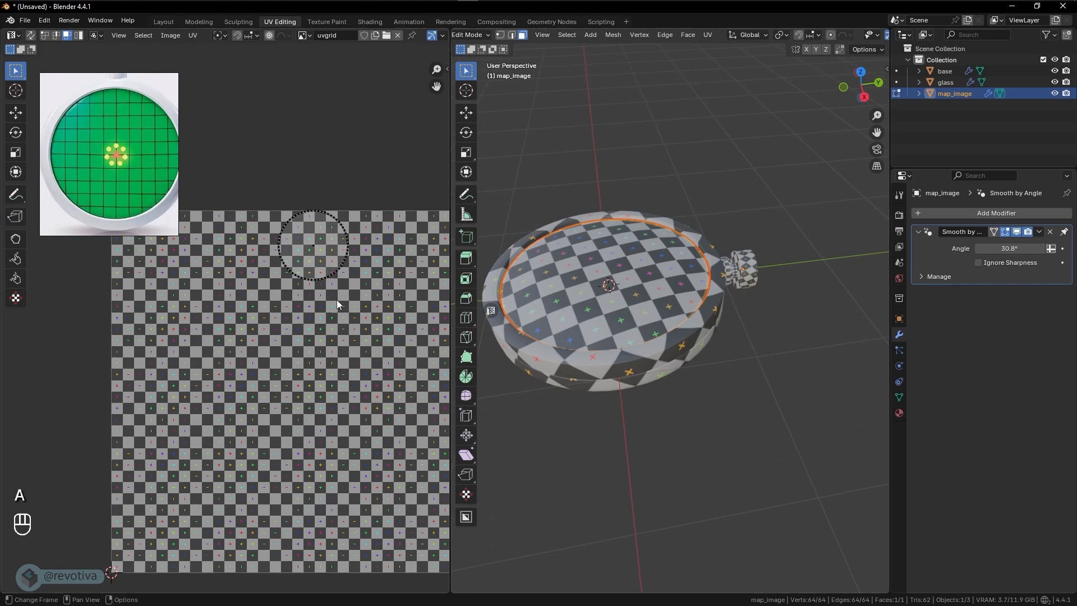
key(a)
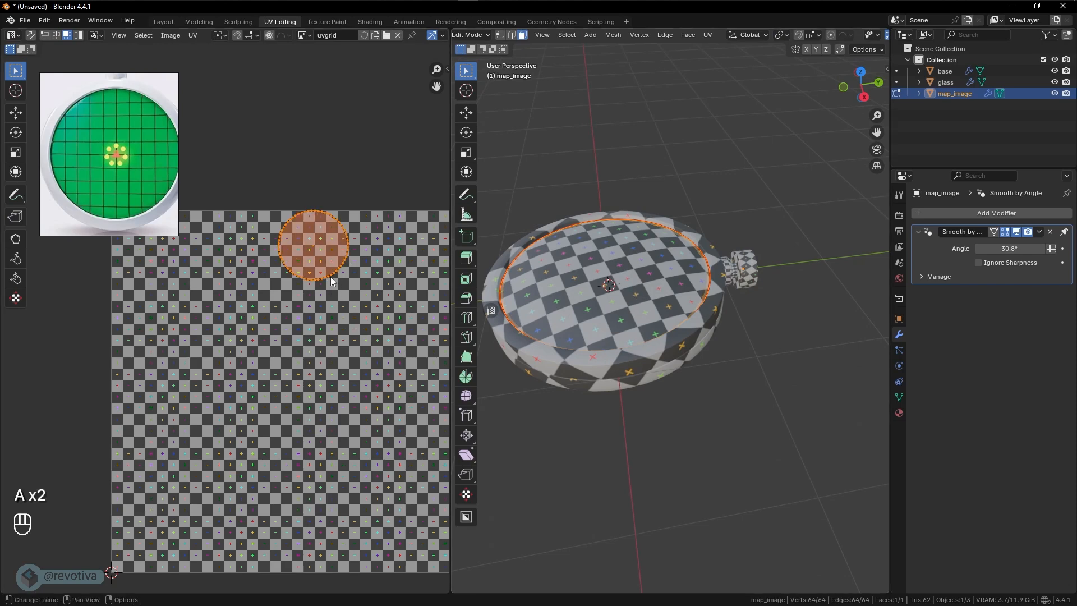
key(s)
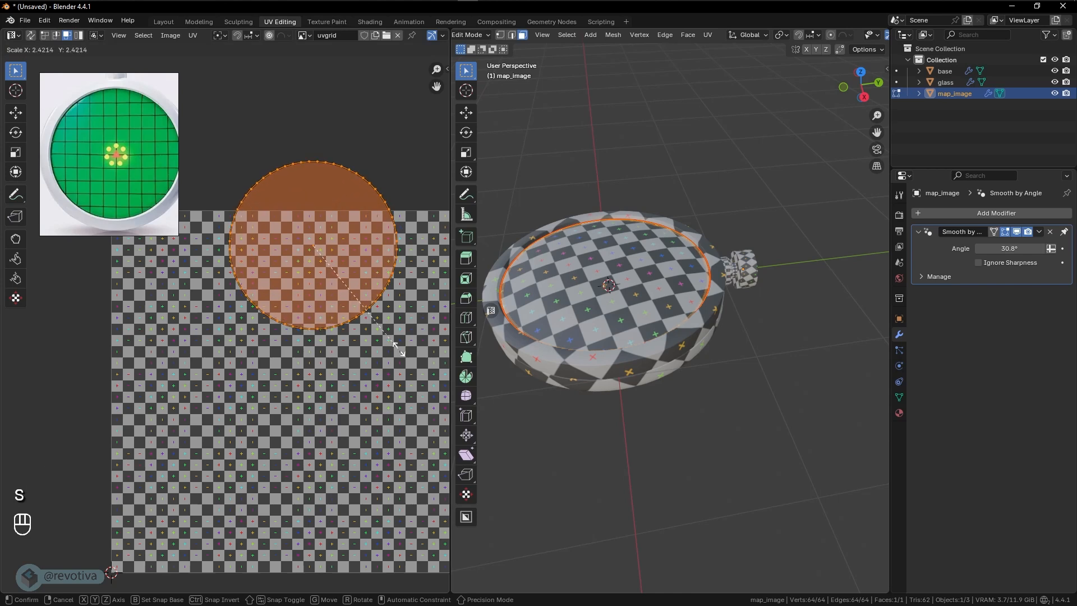
click(401, 352)
key(g)
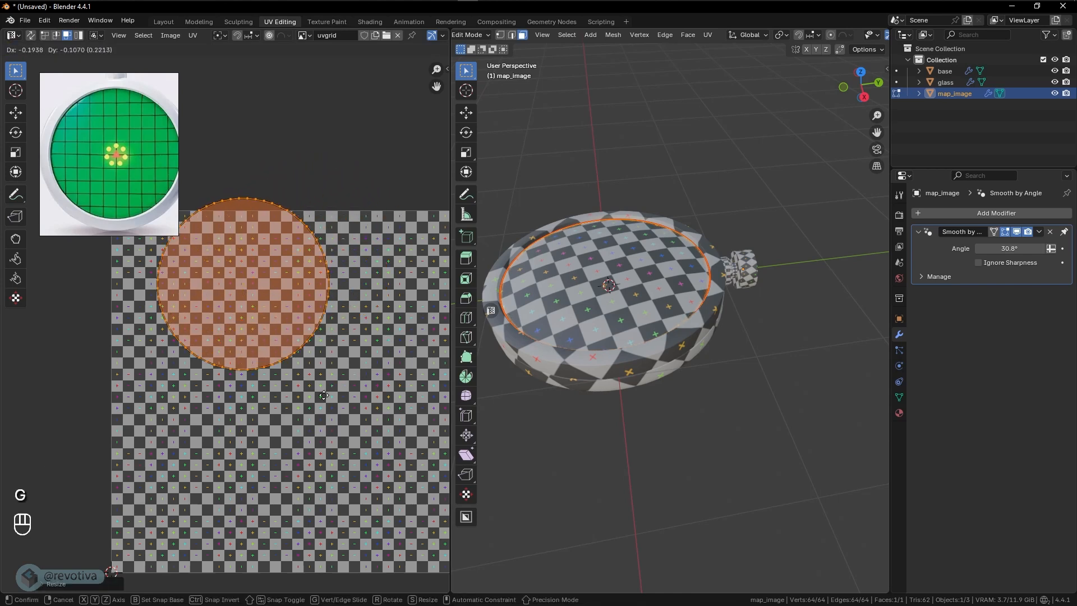
click(283, 413)
- Enlarge the map_image island further to just over half the UV square's width and fit it inside the upper-left corner
key(s)
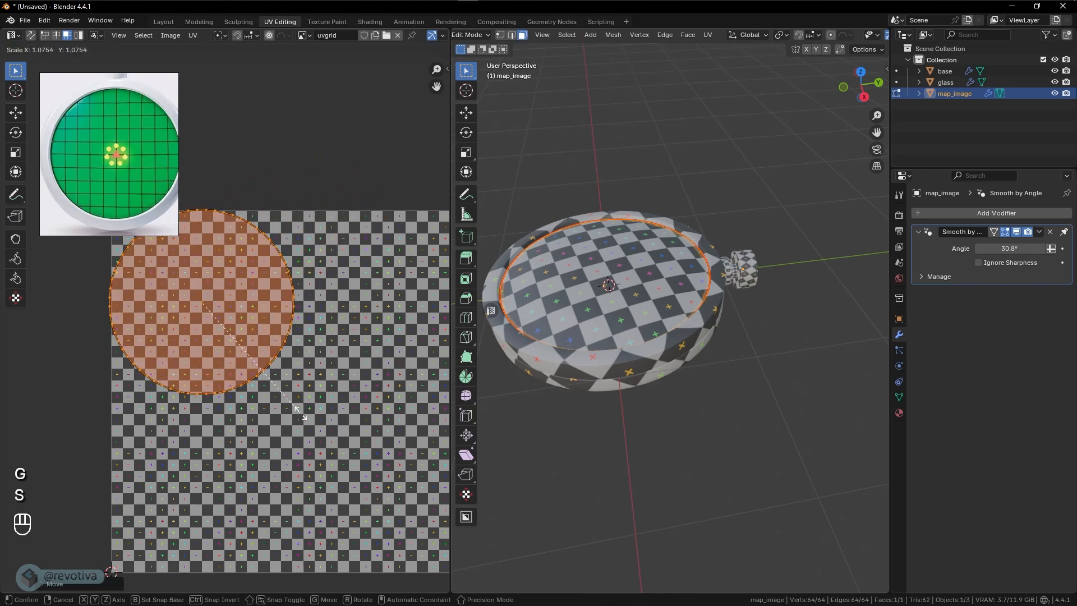
click(304, 413)
key(s)
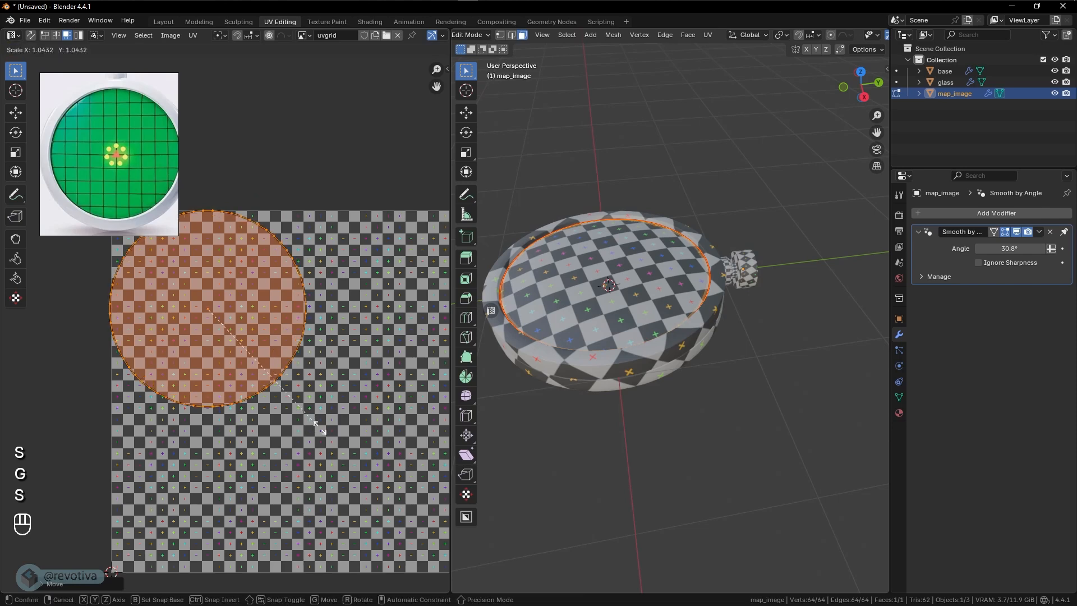
click(318, 430)
key(g)
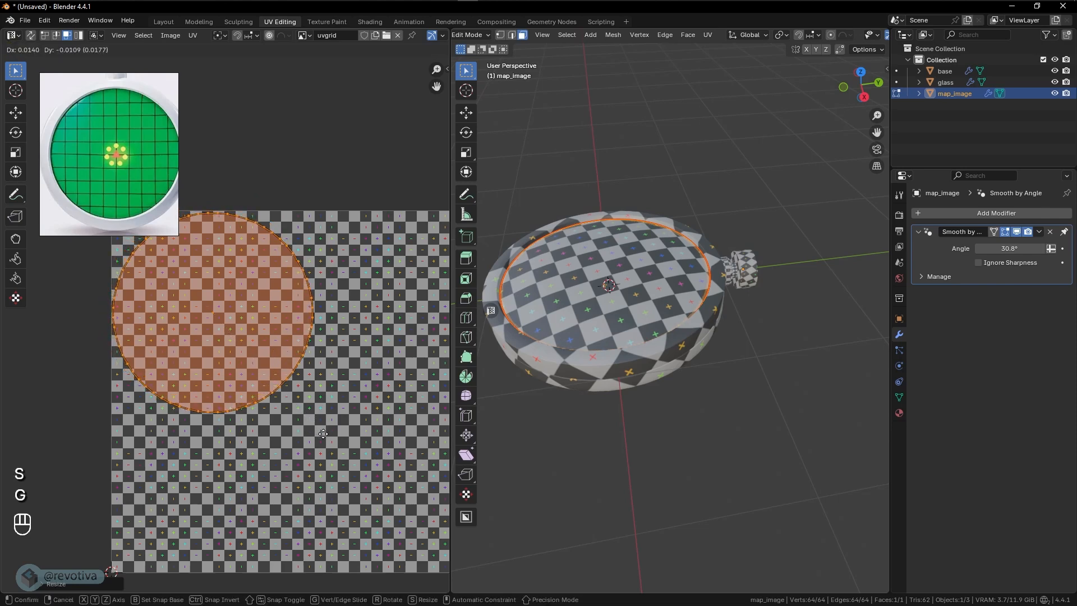
click(323, 434)
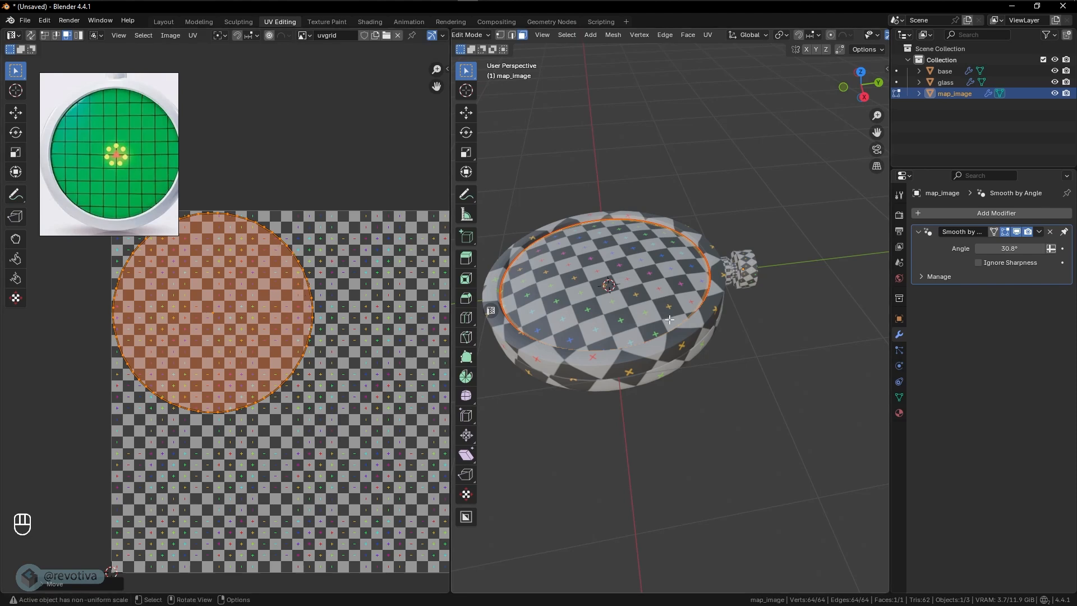
- Return to Object Mode, select the base, glass and map_image objects, and edit all three together
shift+middle_drag(669, 320, 715, 315)
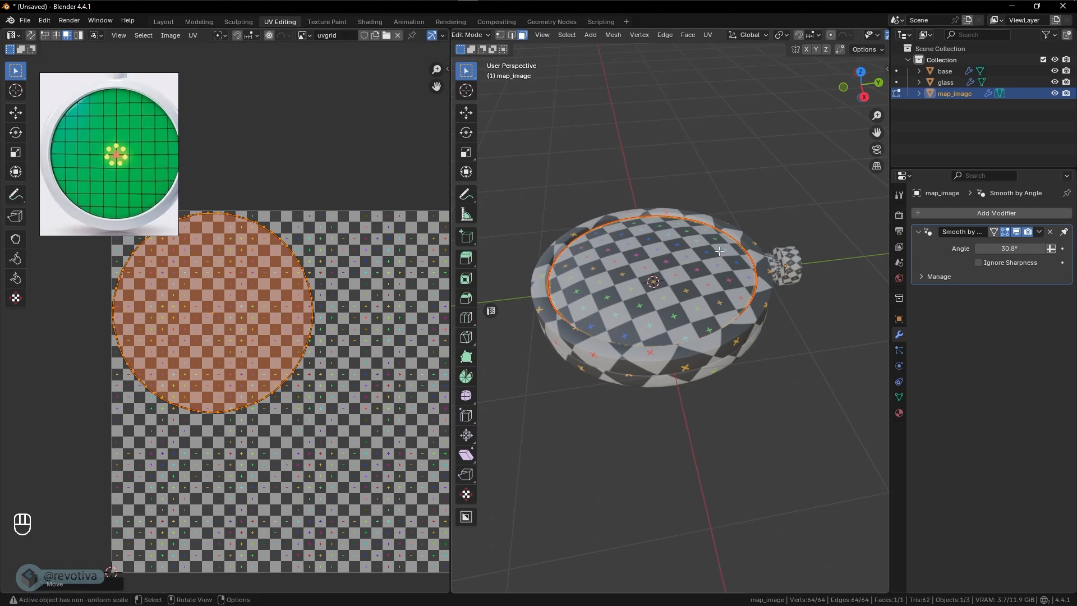
key(Tab)
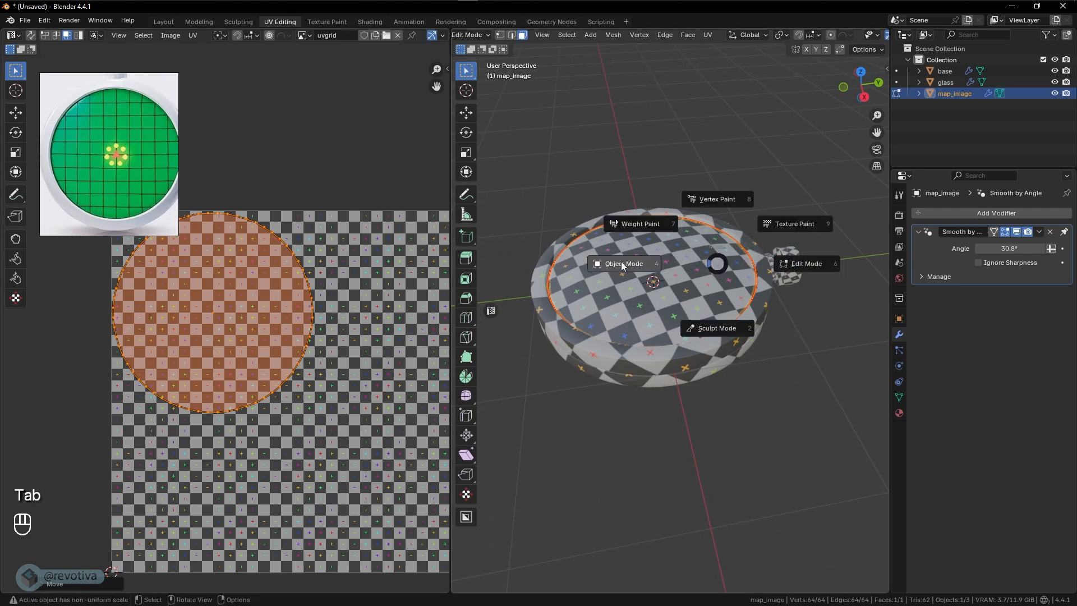
key(a)
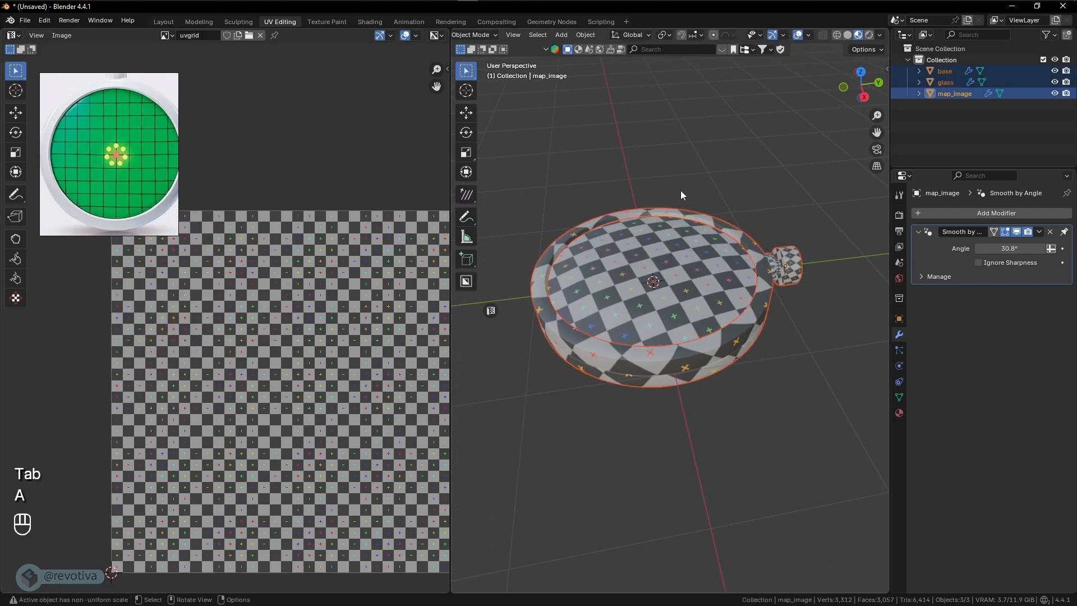
key(Tab)
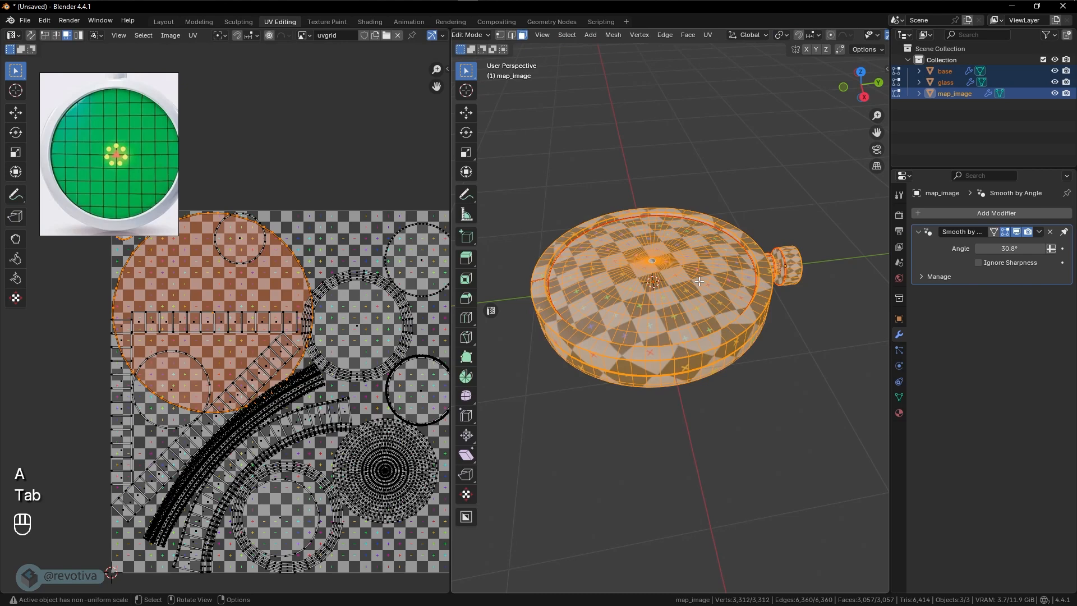
scroll(381, 314, down, 2)
scroll(356, 329, up, 1)
shift+middle_drag(356, 329, 339, 308)
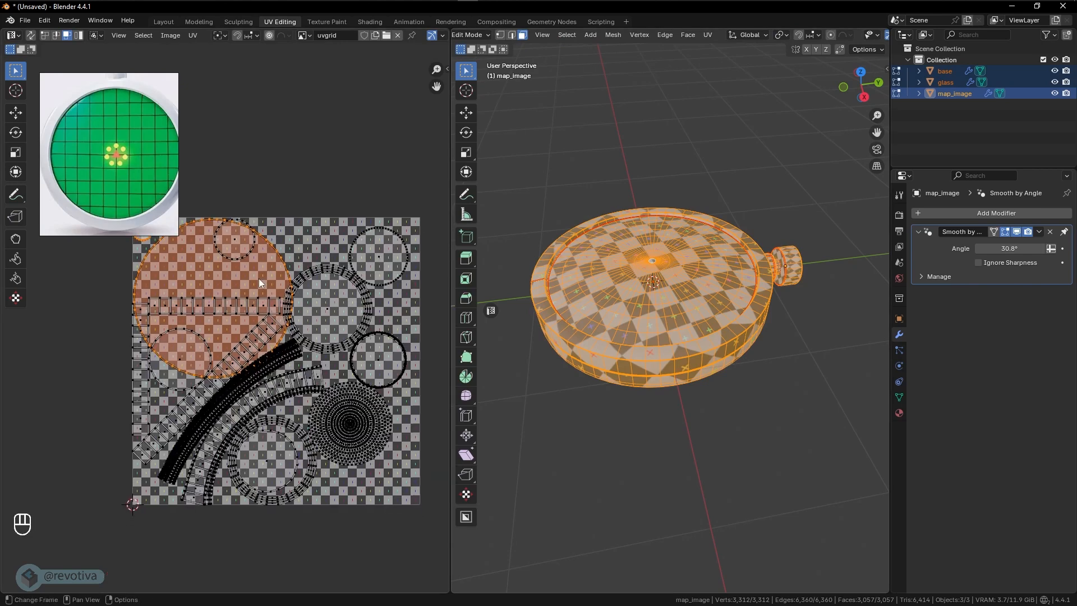
- Switch to UV island selection and move the horizontal strip overlapping the large circle to the UV square's lower-right corner
click(231, 308)
click(78, 35)
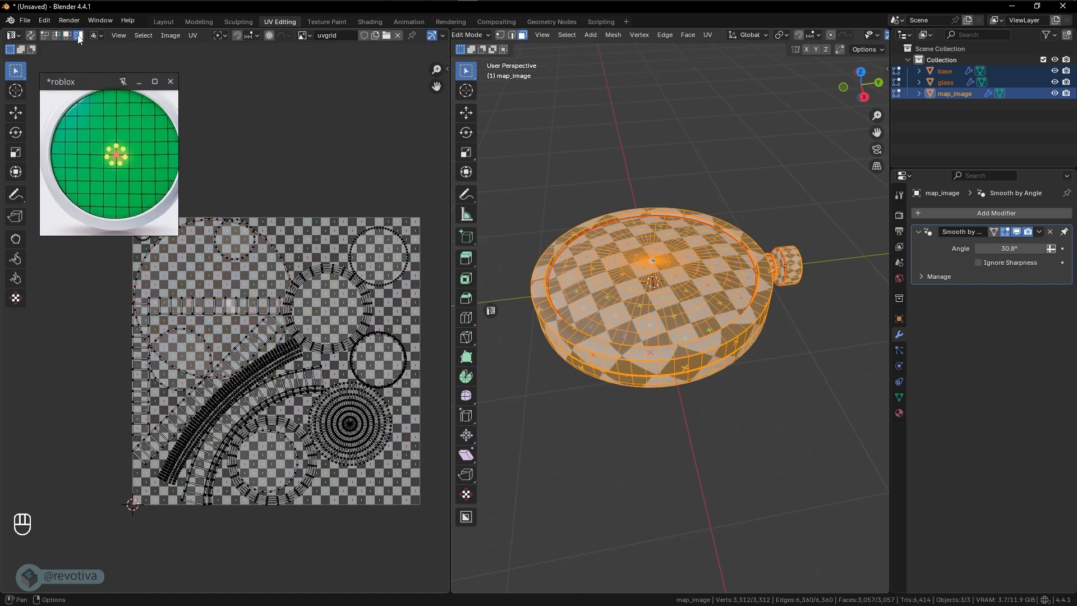
click(233, 307)
key(g)
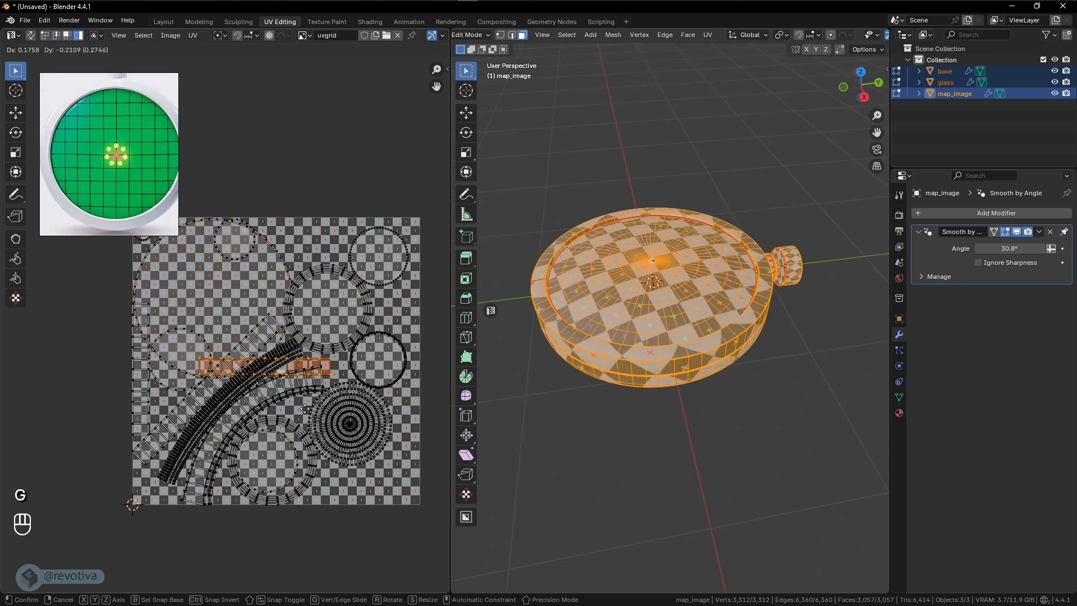
click(371, 505)
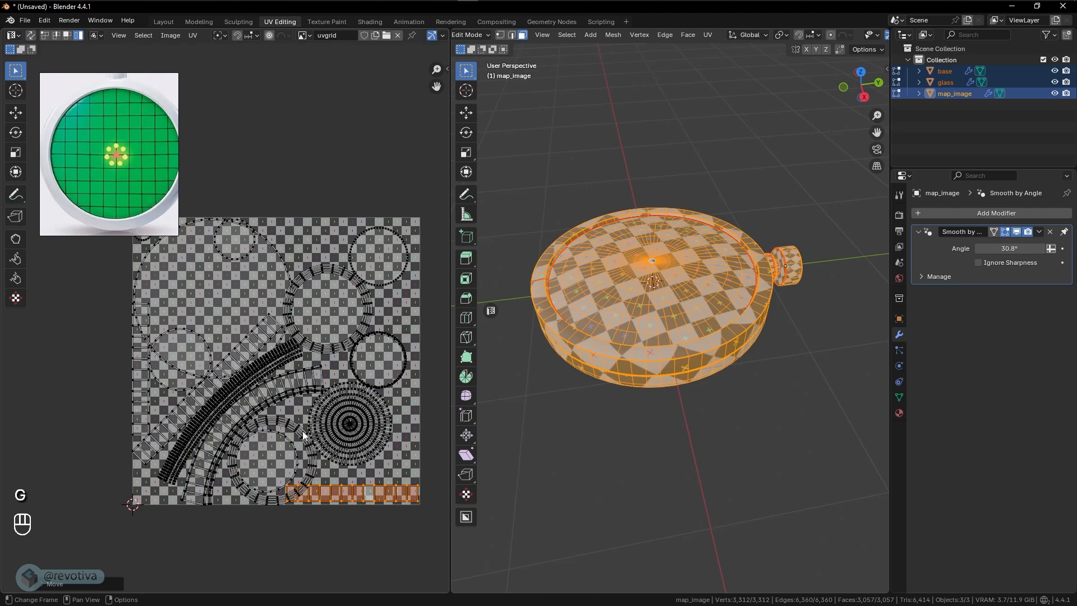
- Shrink the ring-edged circular island beside the large map_image circle to about three quarters of its size and nudge it clear
scroll(224, 326, up, 1)
click(363, 308)
middle_drag(406, 323, 375, 322)
key(s)
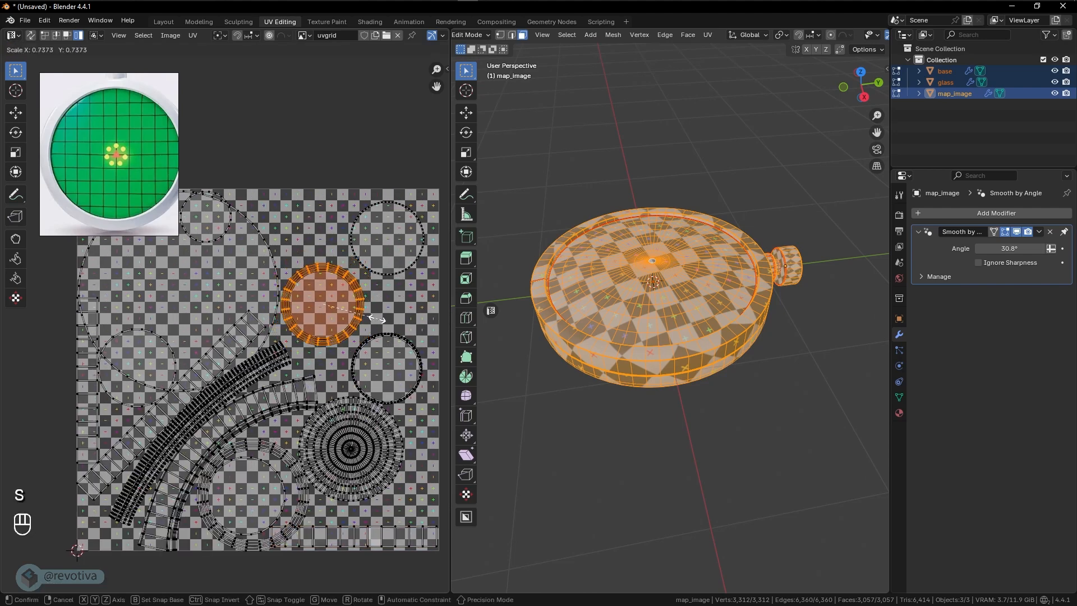
click(374, 318)
key(g)
click(380, 317)
key(s)
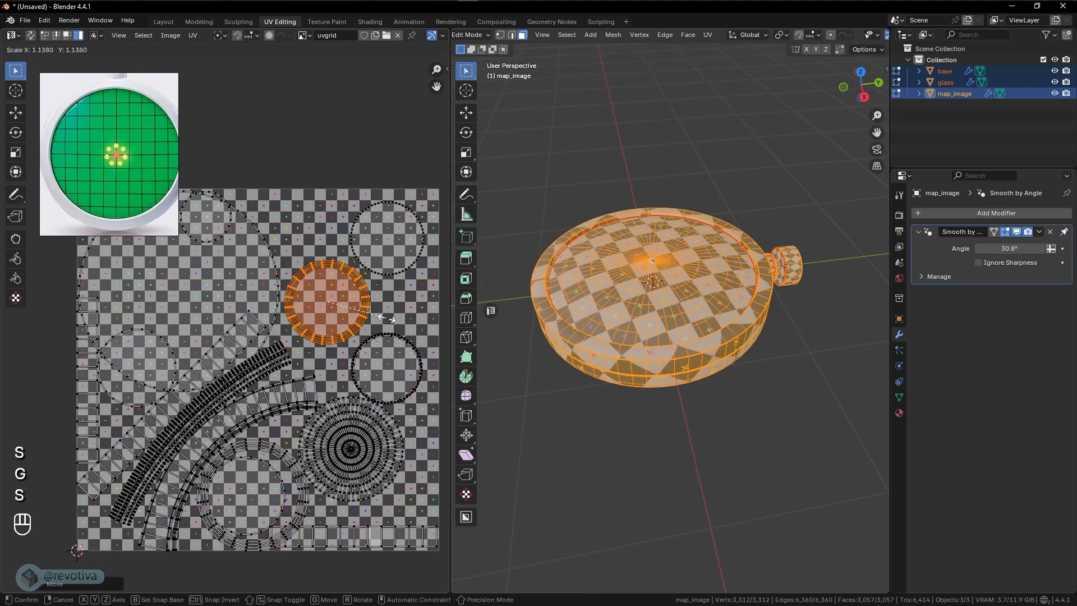
click(390, 320)
- Move the plain circular island near the UV square's upper-right corner closer into that corner
click(397, 248)
key(g)
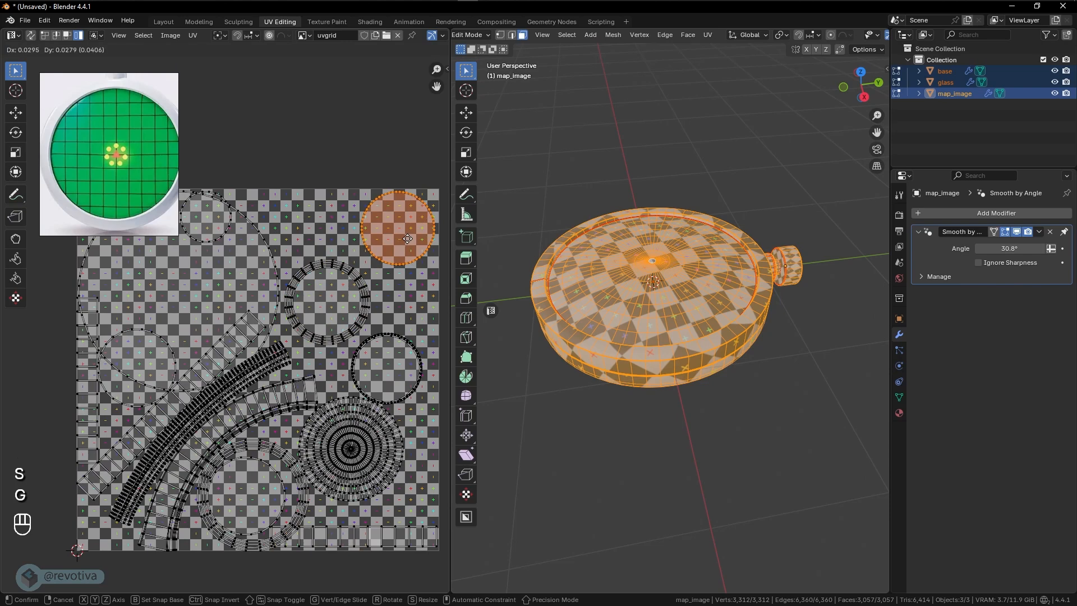
click(408, 238)
- Shrink the circular island near the UV square's right edge slightly and move it to the upper edge, beside the corner circle
click(266, 364)
shift+middle_drag(266, 365, 298, 328)
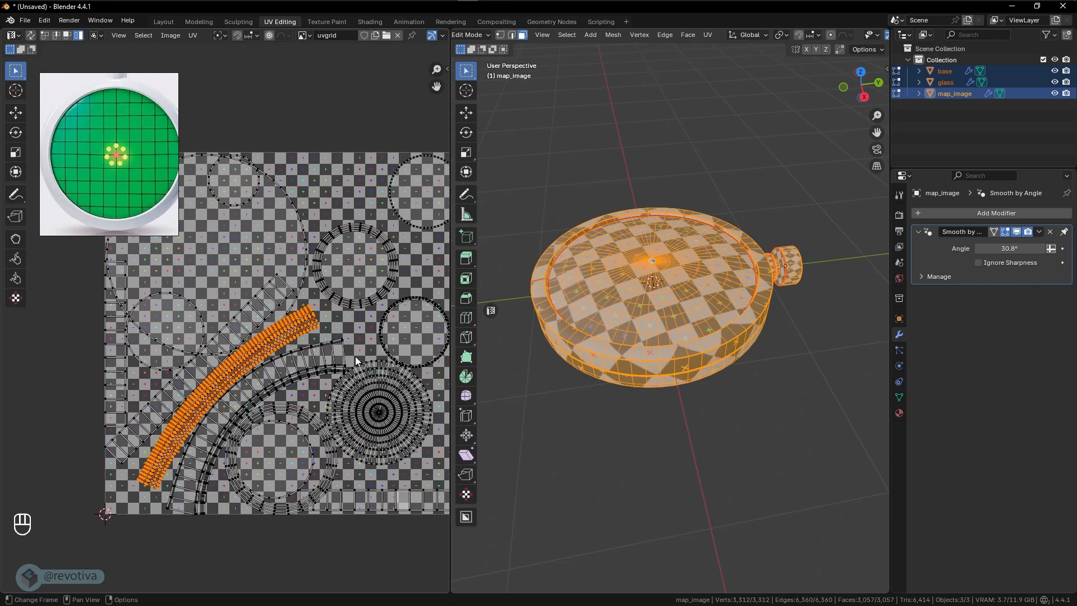
shift+middle_drag(355, 355, 292, 377)
click(362, 375)
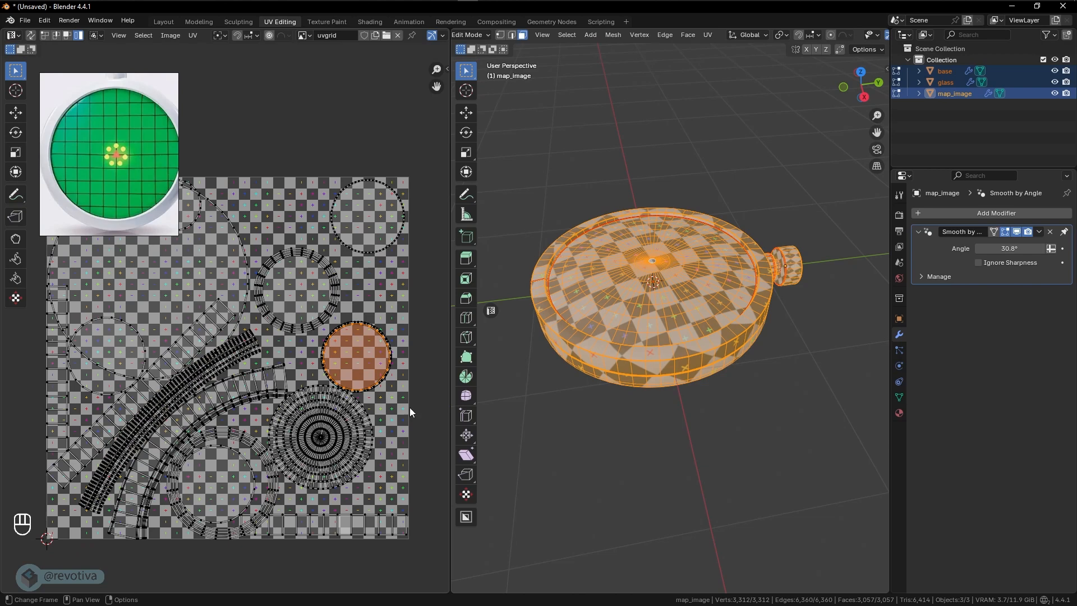
key(s)
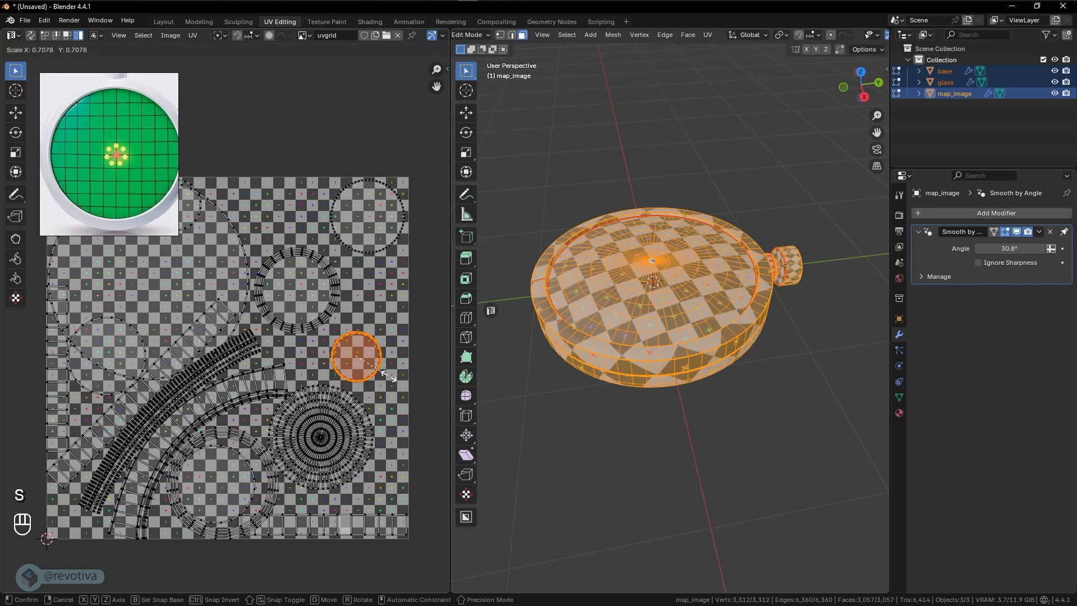
click(371, 338)
key(g)
click(293, 191)
key(s)
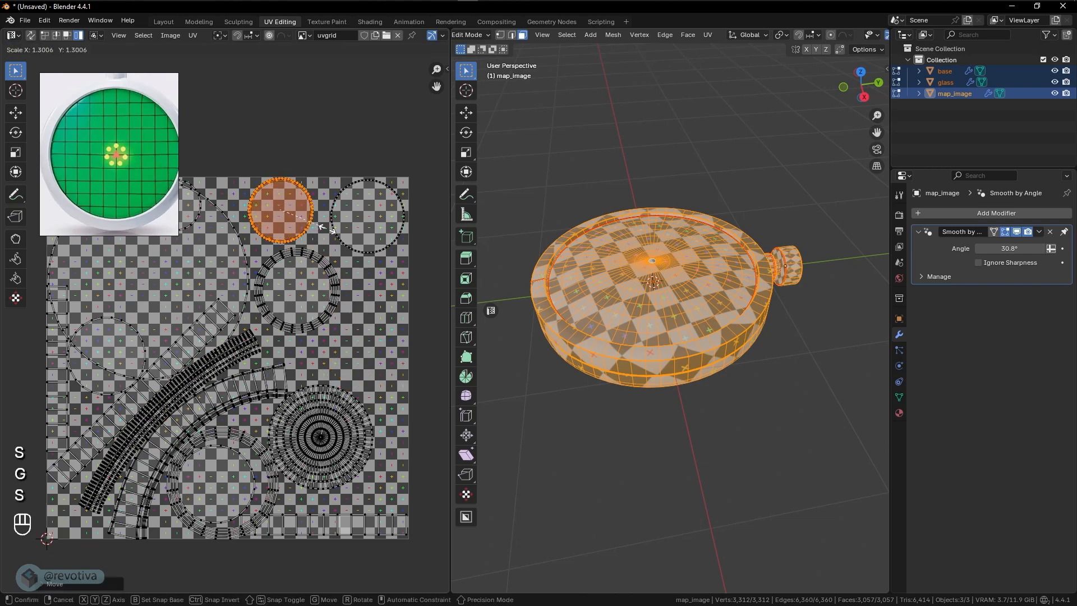
click(329, 234)
key(g)
click(325, 231)
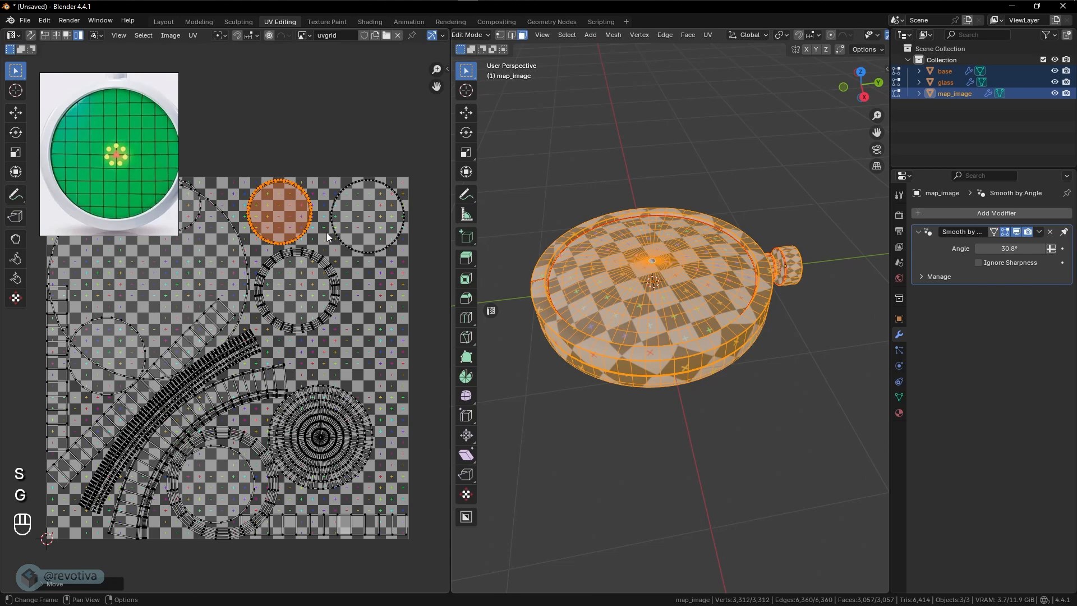
- Unlink the uvgrid image from the UV editor so the islands show on a plain background
click(398, 35)
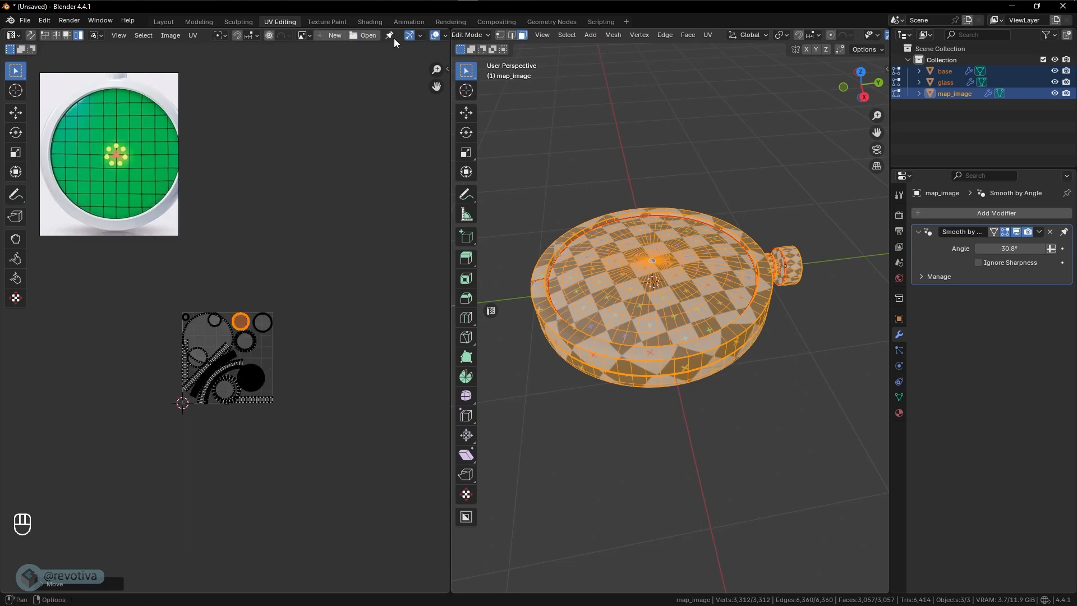
scroll(241, 353, up, 6)
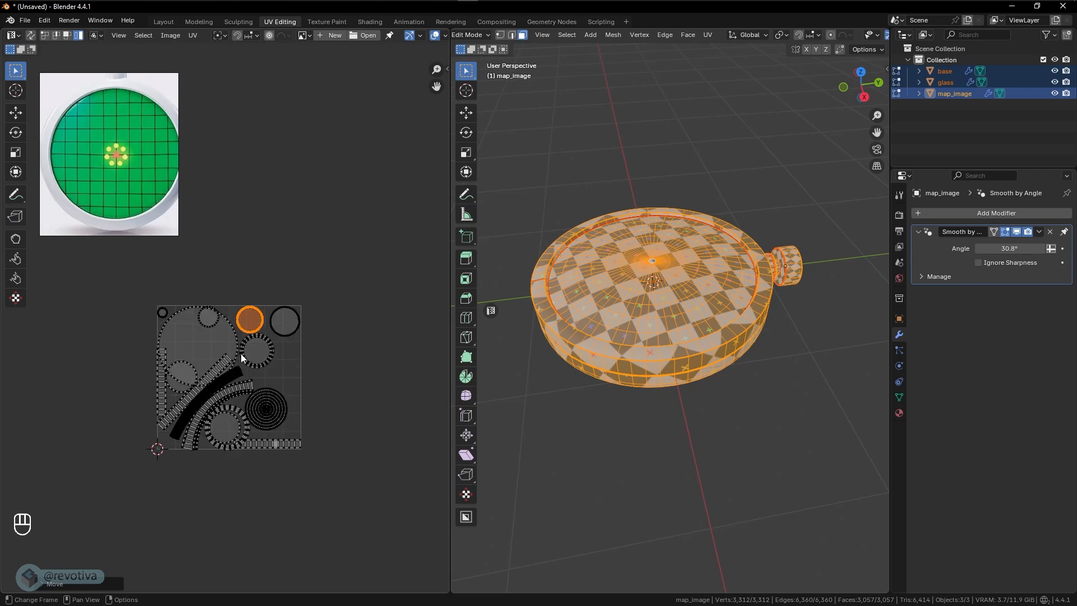
shift+middle_drag(244, 356, 258, 266)
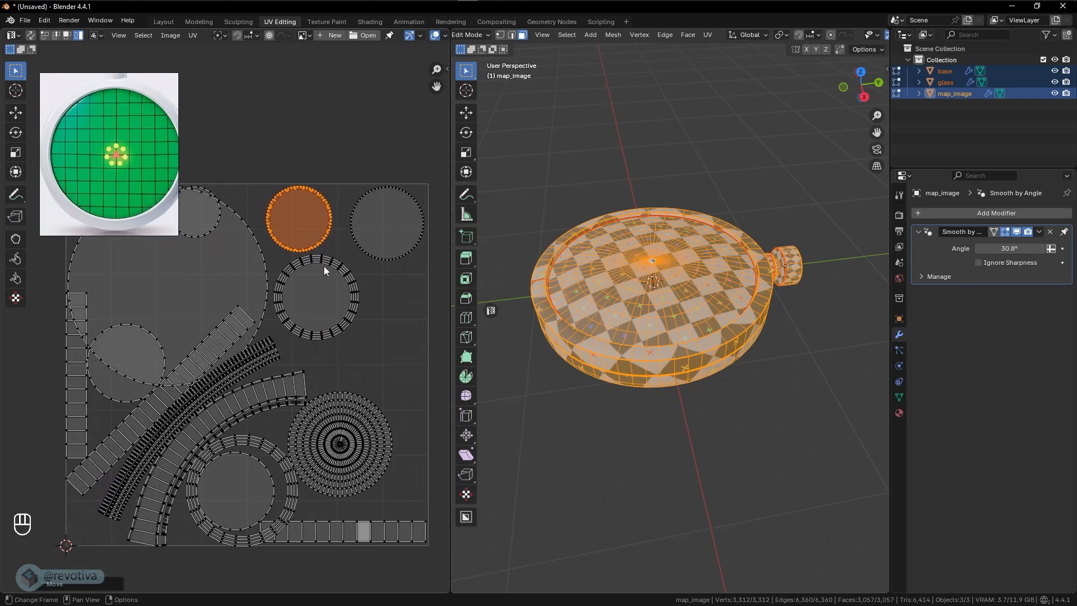
- Enlarge the selected circular island at the UV square's upper edge by about 5% and settle its position
key(s)
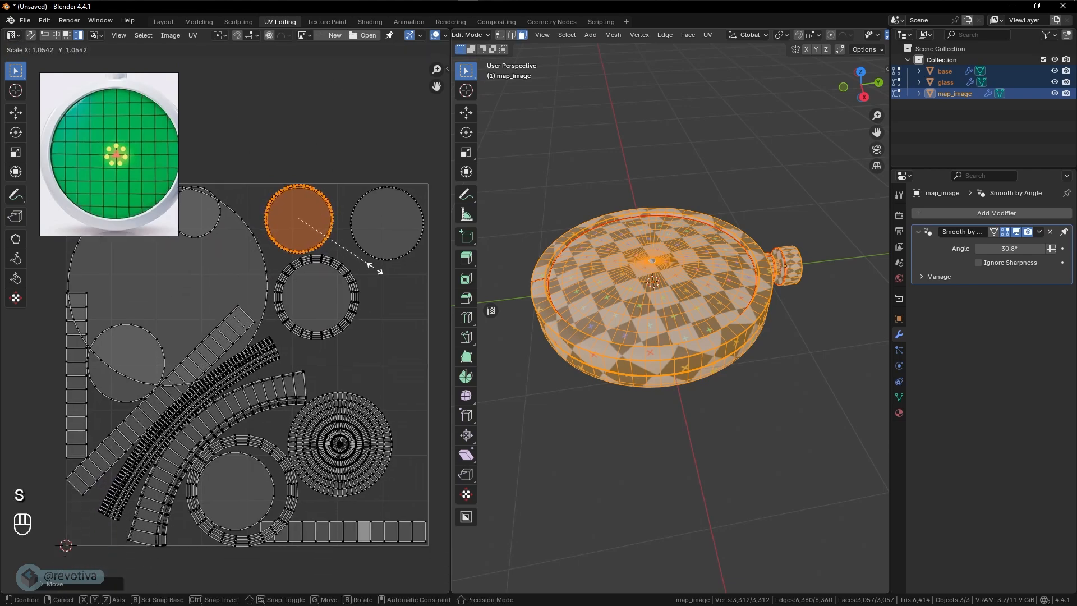
click(372, 268)
key(g)
click(373, 268)
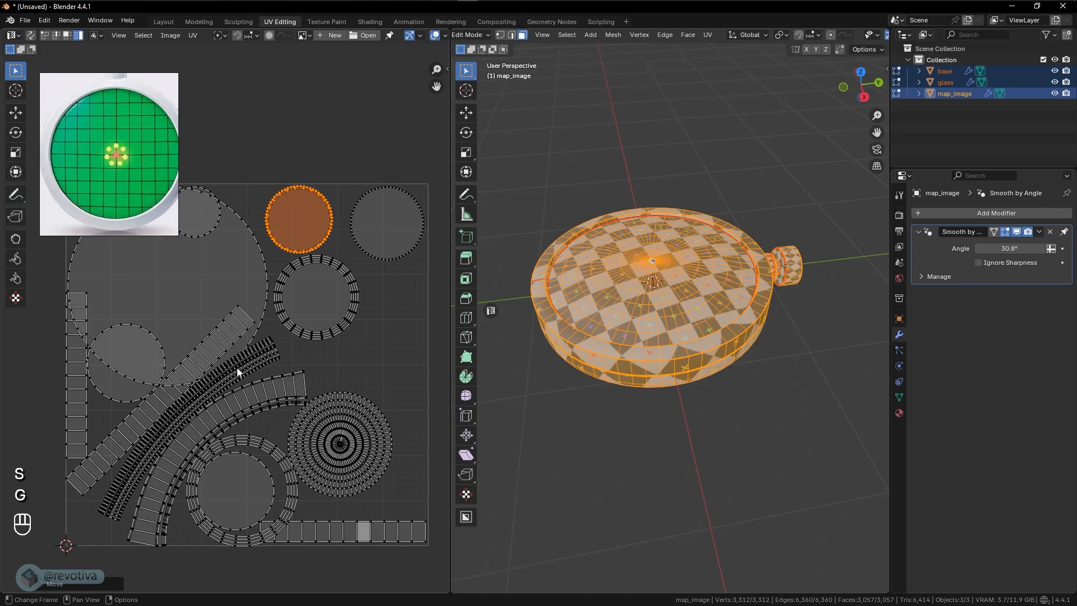
- Shrink the island of dense concentric rings to about half size and move it beneath the plain circle in the UV square's upper-right corner
click(335, 439)
key(g)
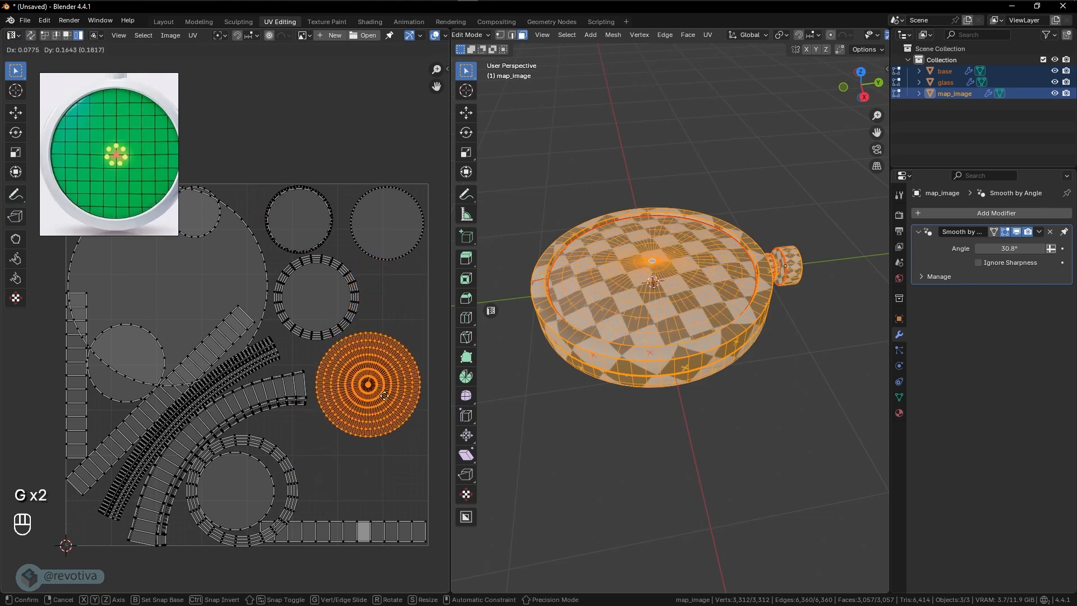
click(376, 389)
key(s)
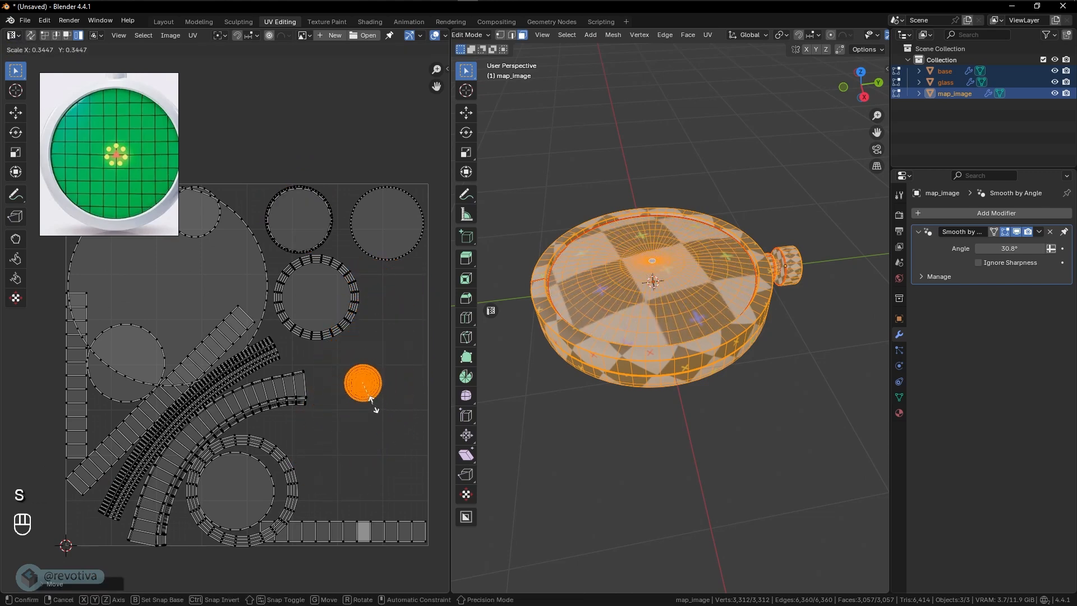
click(384, 387)
key(s)
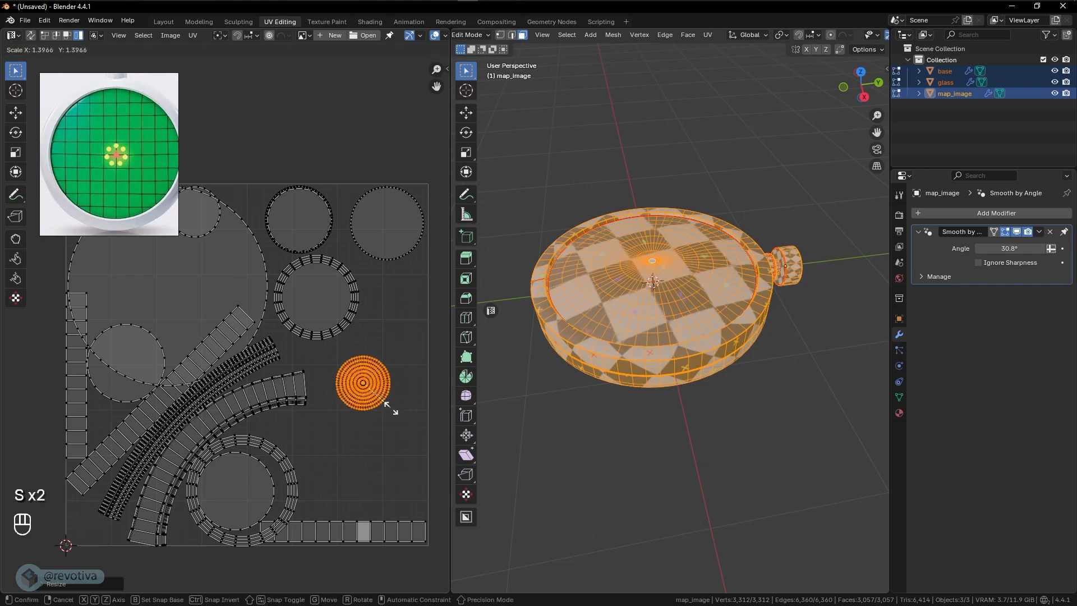
key(g)
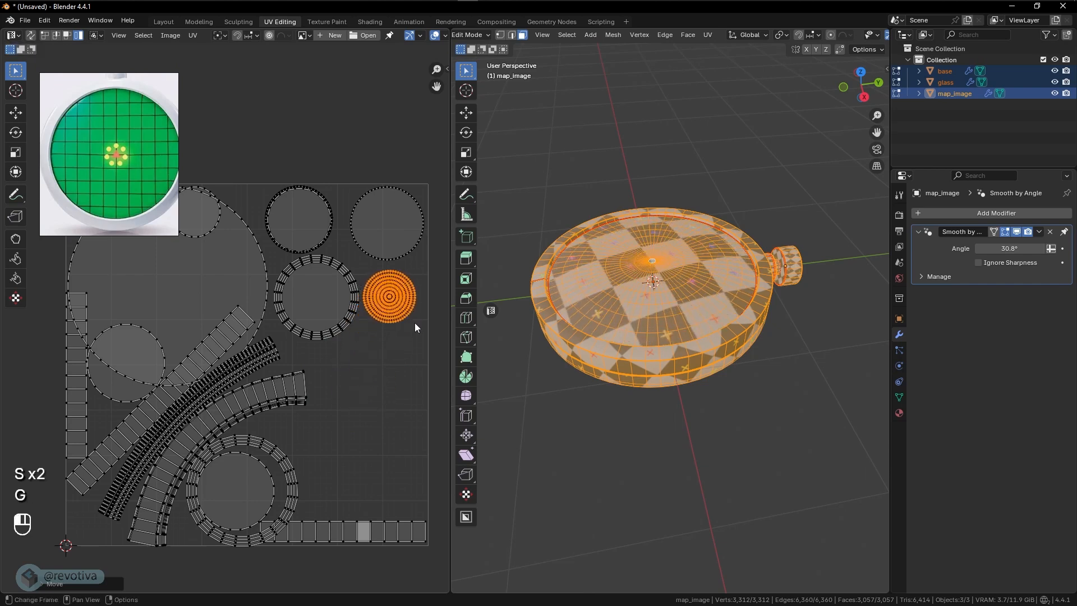
click(416, 322)
- Enlarge the concentric-ring island slightly and nudge it to fill the gap between the ringed circle and the UV square's right edge
key(s)
click(423, 329)
key(g)
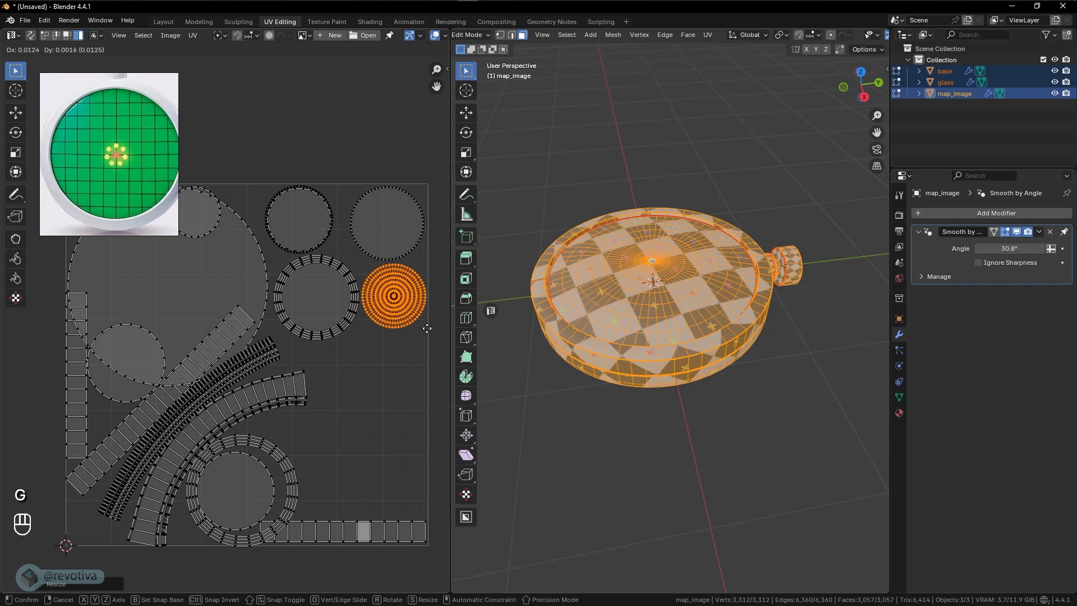
click(422, 327)
- Move the small plain circle overlapping the large circle's upper edge to the UV square's right edge, beneath the concentric-ring island
shift+middle_drag(352, 329, 361, 307)
shift+middle_drag(405, 273, 420, 270)
click(223, 206)
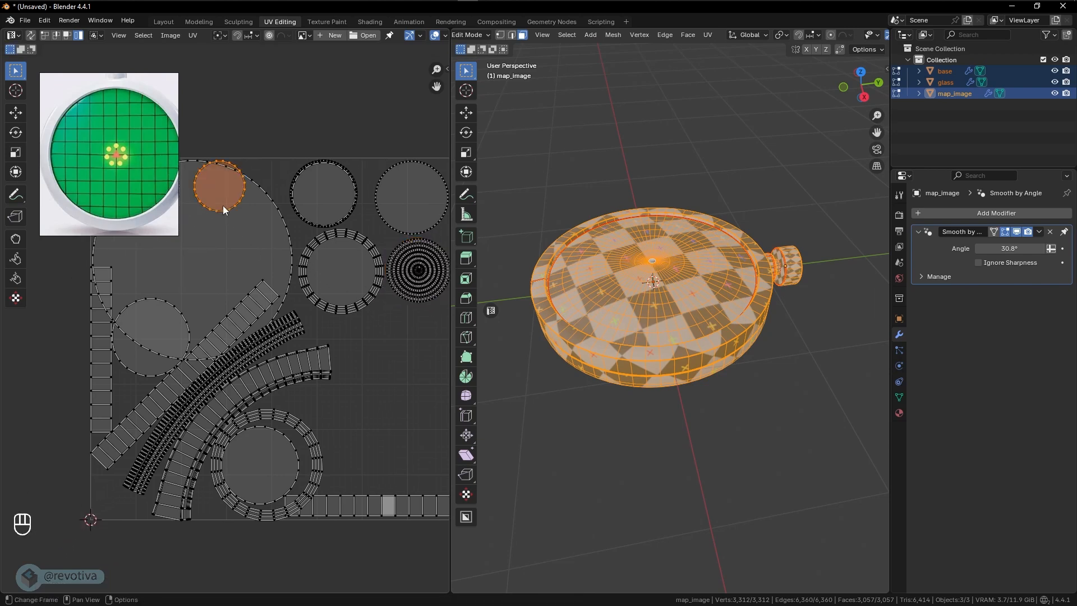
key(g)
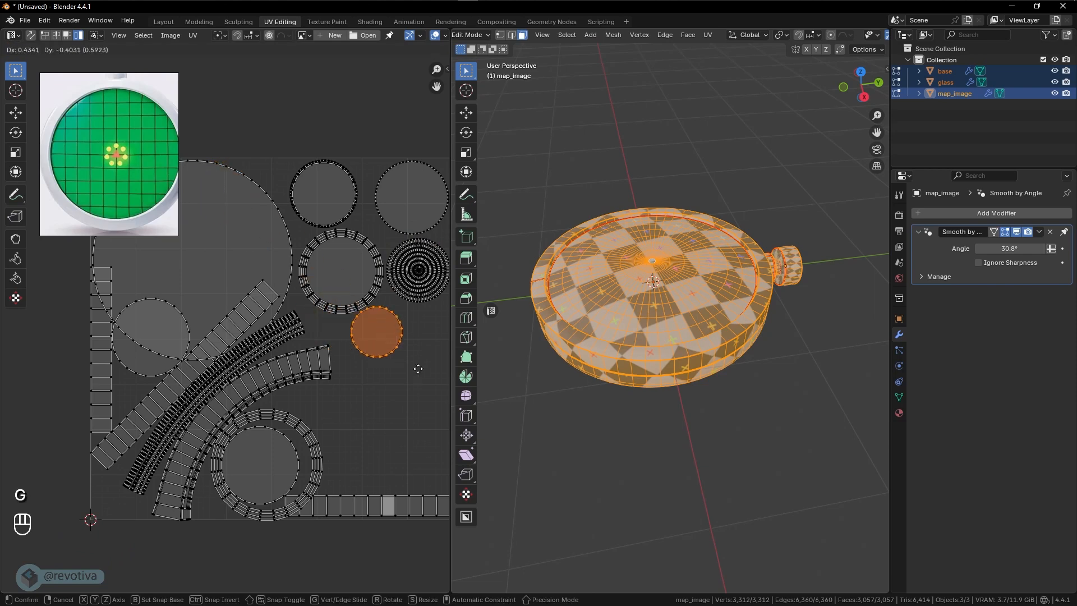
click(420, 370)
shift+middle_drag(406, 371, 350, 376)
key(g)
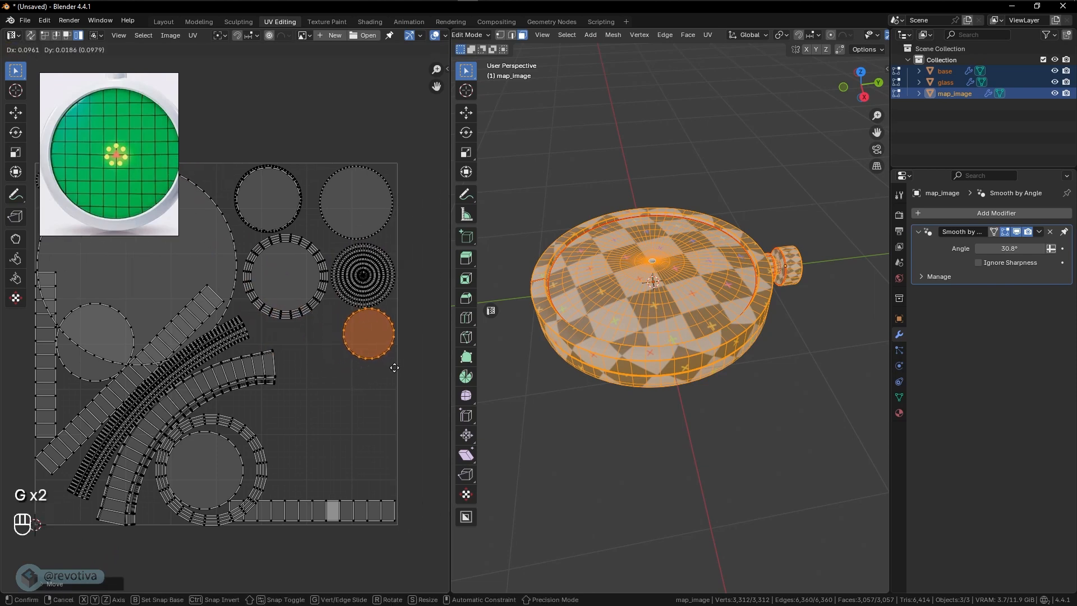
click(395, 368)
- Shrink the plain circle inside the lower open ring and place it beside the small circle at the UV square's right edge
key(g)
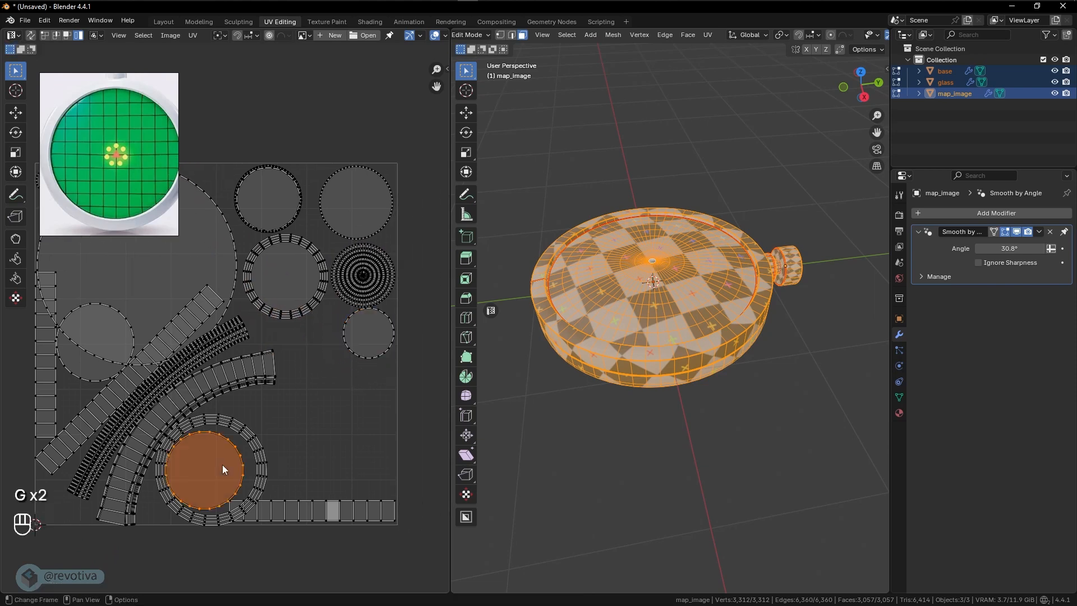
key(s)
key(g)
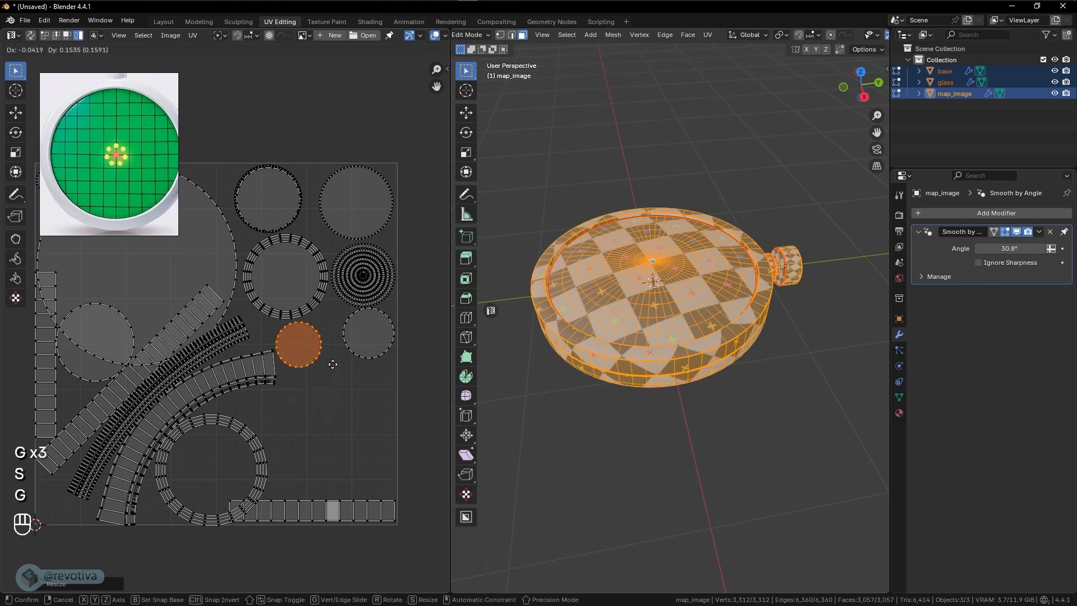
click(350, 370)
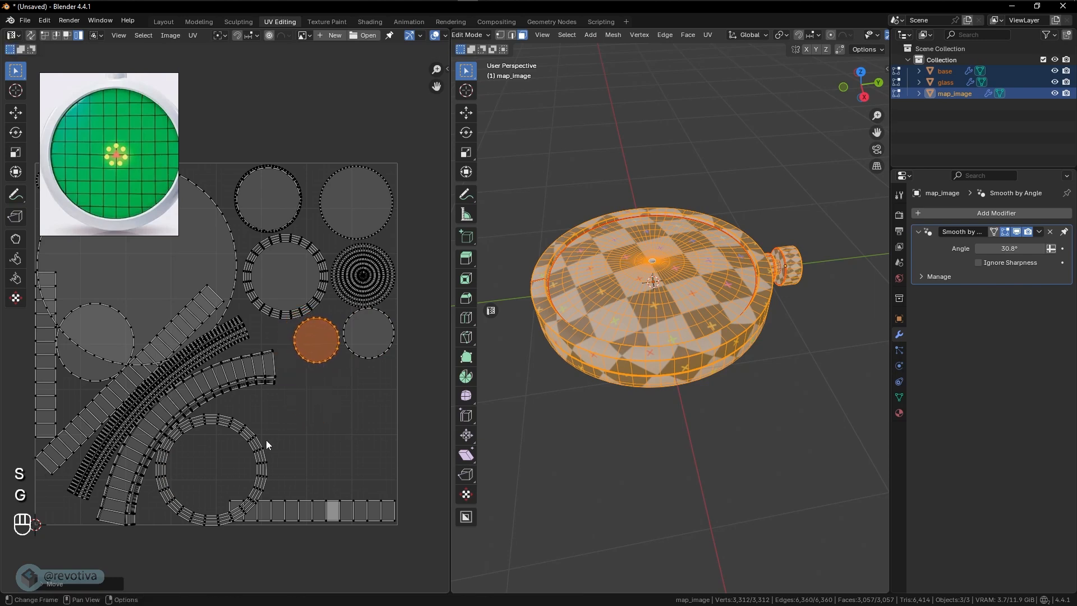
- Move the open ring island to the lower right of the UV square, beneath the two small circles
click(261, 447)
key(g)
click(384, 400)
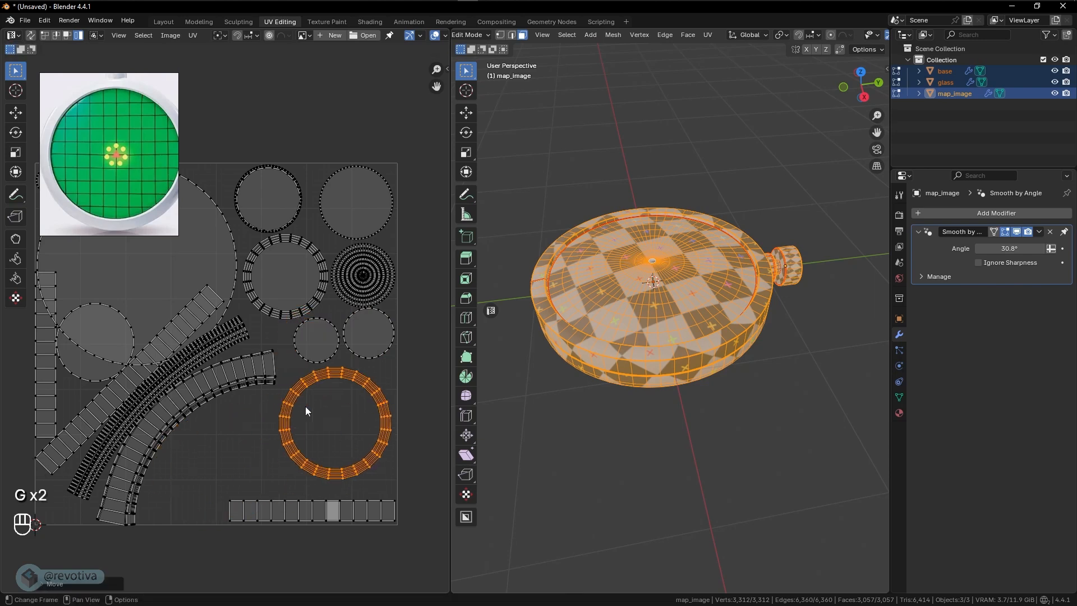
- Rotate the wide curved strip island into a level upward arch and move it to the lower left of the UV square
click(237, 381)
key(r)
click(261, 465)
key(g)
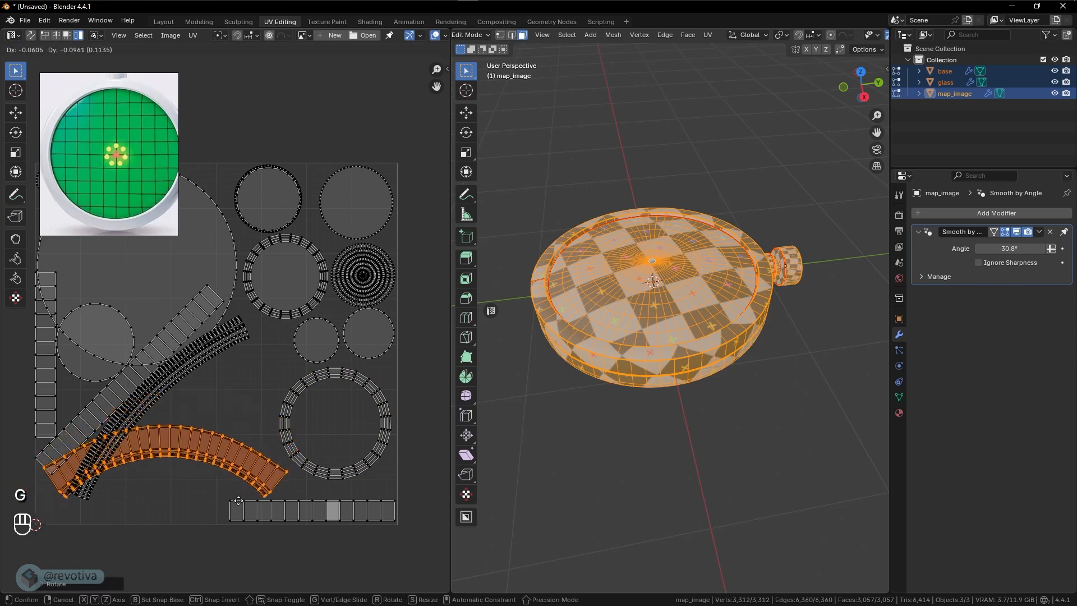
click(239, 501)
- Move the plain circle overlapping the large circle's lower-left edge into the open ring, and scale it to fill the ring's hole
click(93, 369)
key(g)
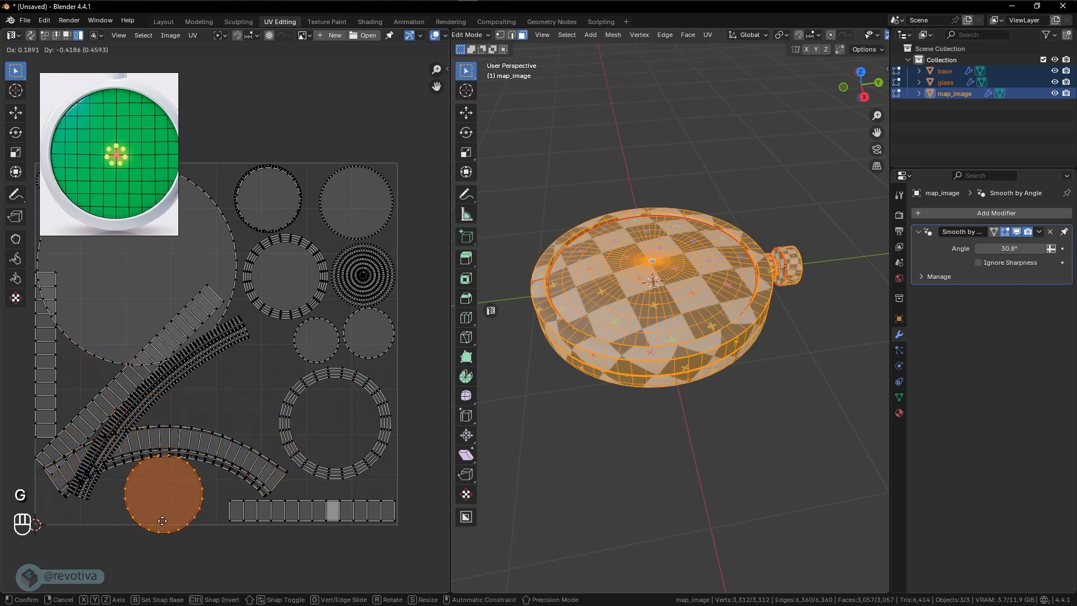
click(162, 523)
key(s)
key(g)
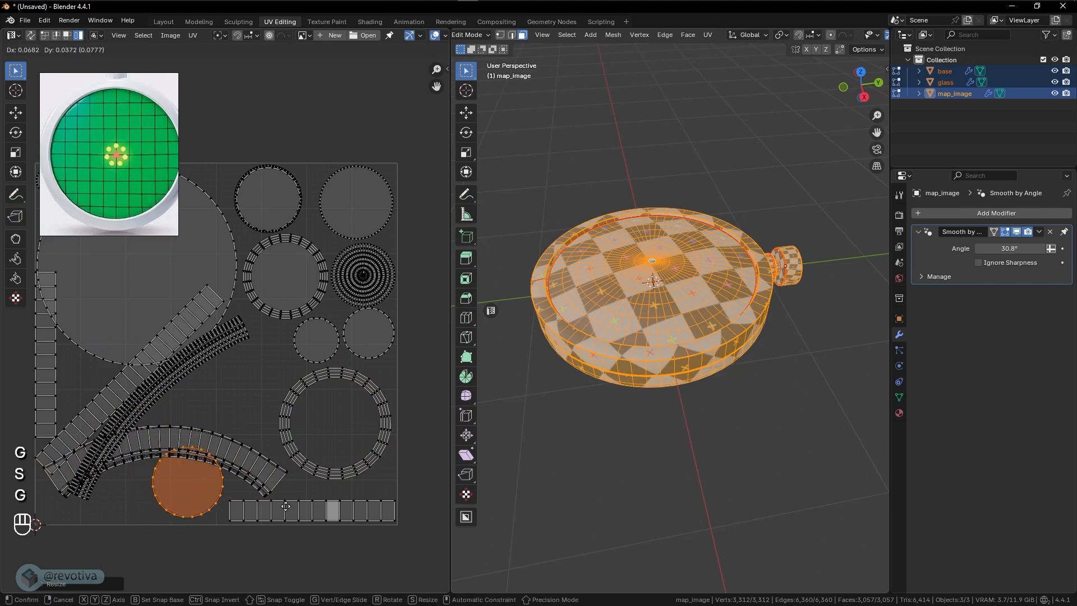
key(s)
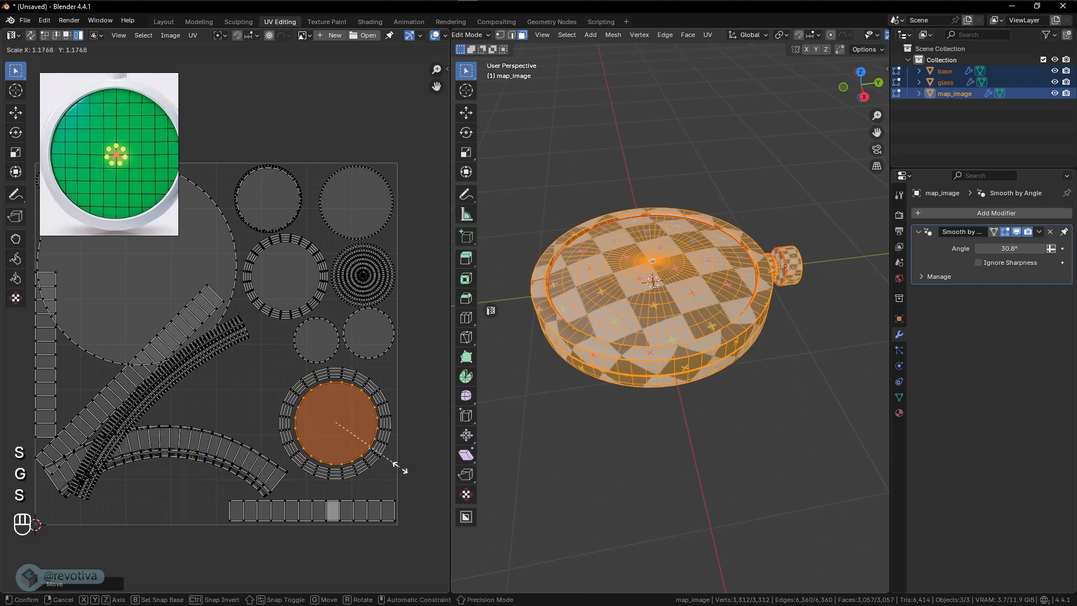
click(400, 469)
- Rotate the dense narrow curved strip so it sags downward horizontally, and move it just beneath the large circle
click(193, 365)
key(r)
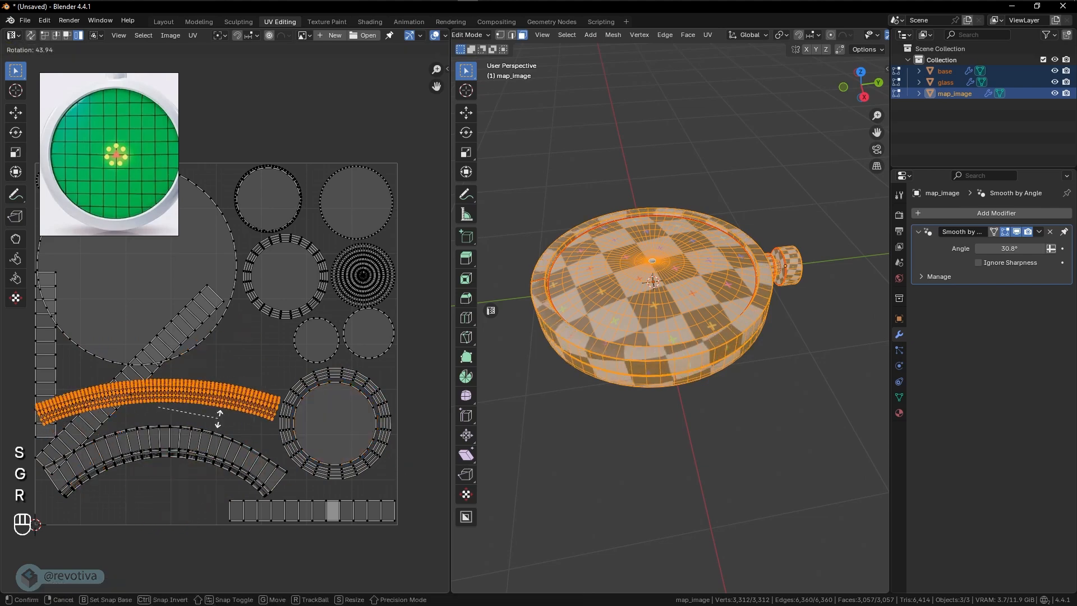
click(224, 422)
key(g)
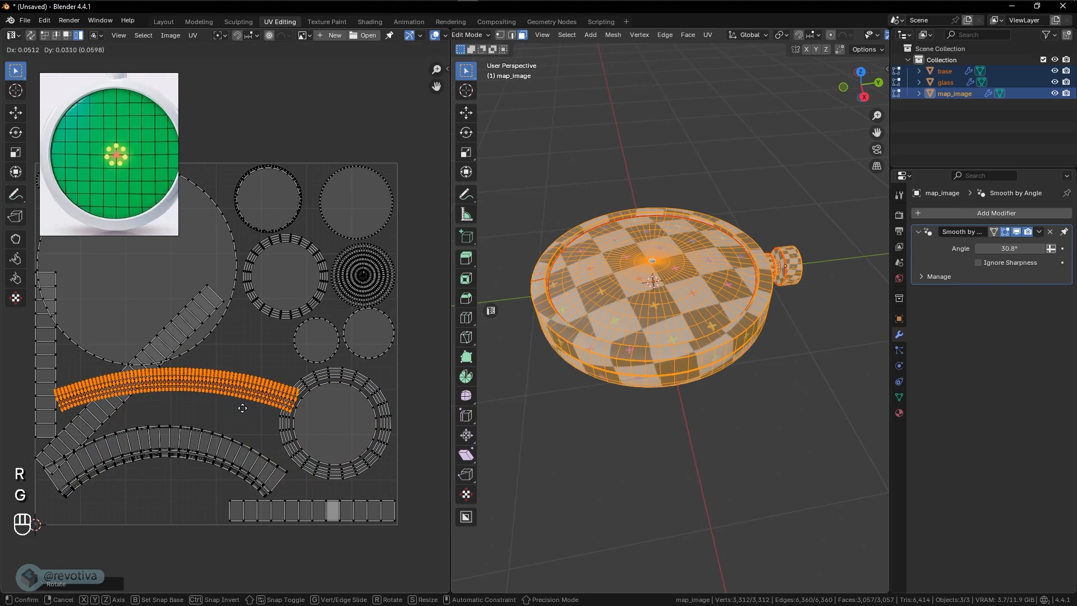
key(r)
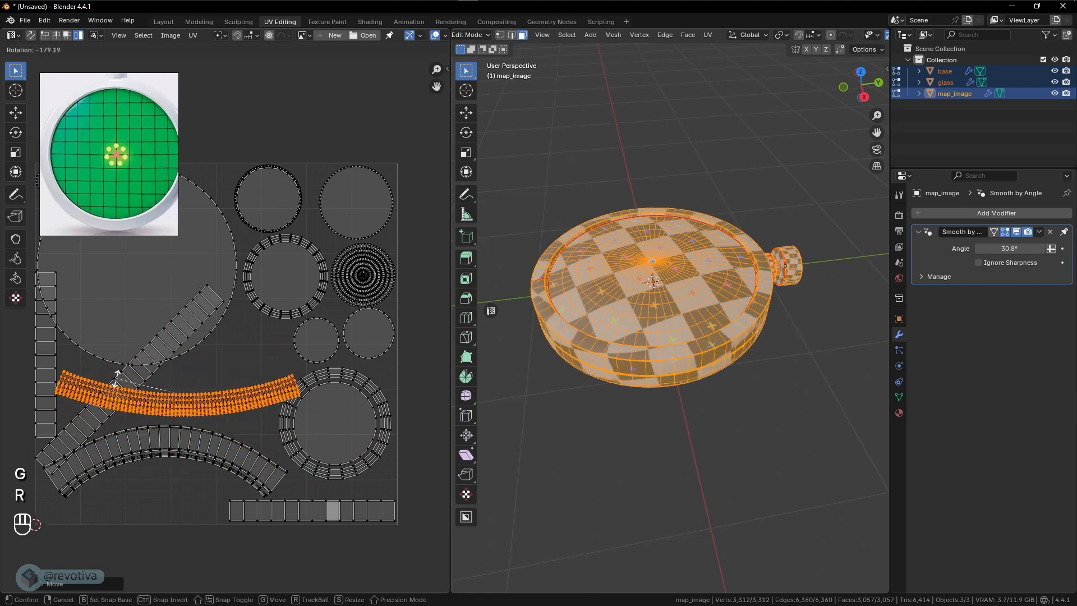
click(117, 385)
key(g)
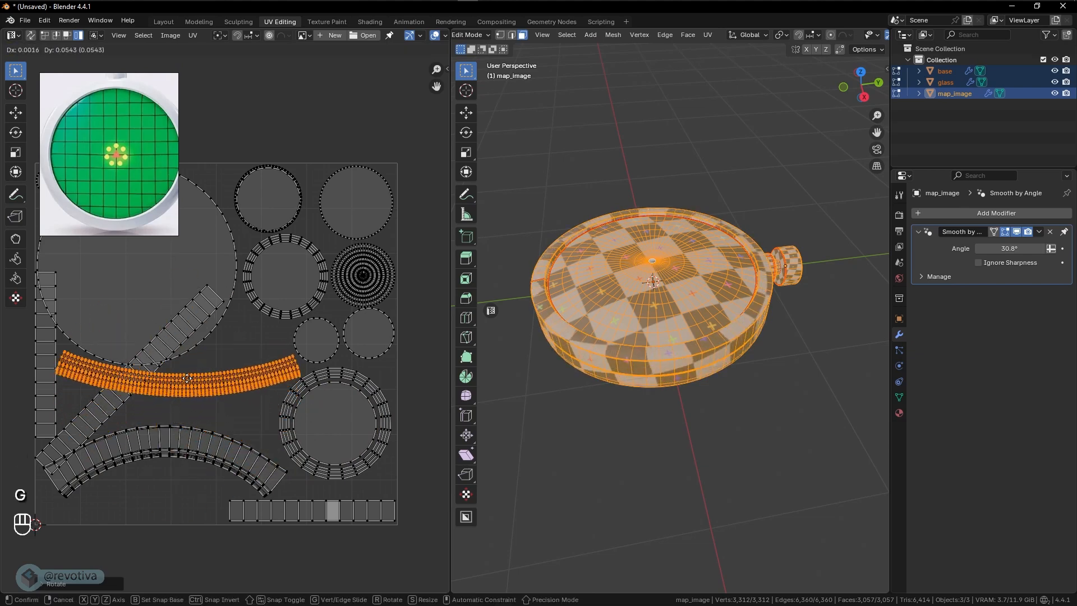
click(188, 381)
- Move the vertical strip island down into the UV square's lower-left corner
click(35, 348)
shift+middle_drag(93, 354, 136, 325)
key(g)
key(g)
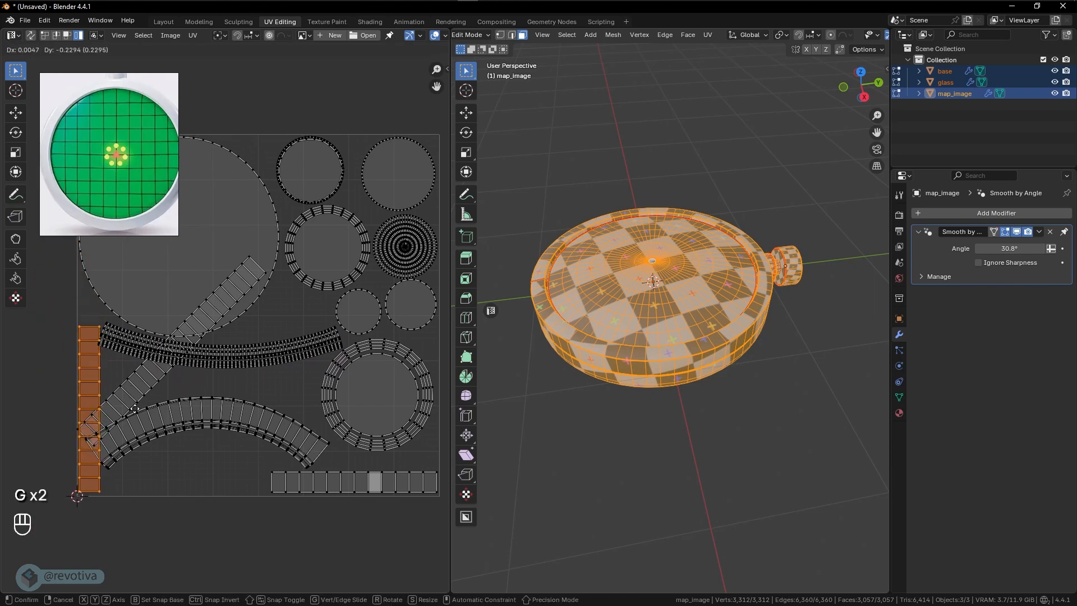
click(141, 407)
- Shrink and slightly rotate the wide arched strip, positioning it between the vertical strip, the open ring and the bottom strip
click(179, 419)
key(g)
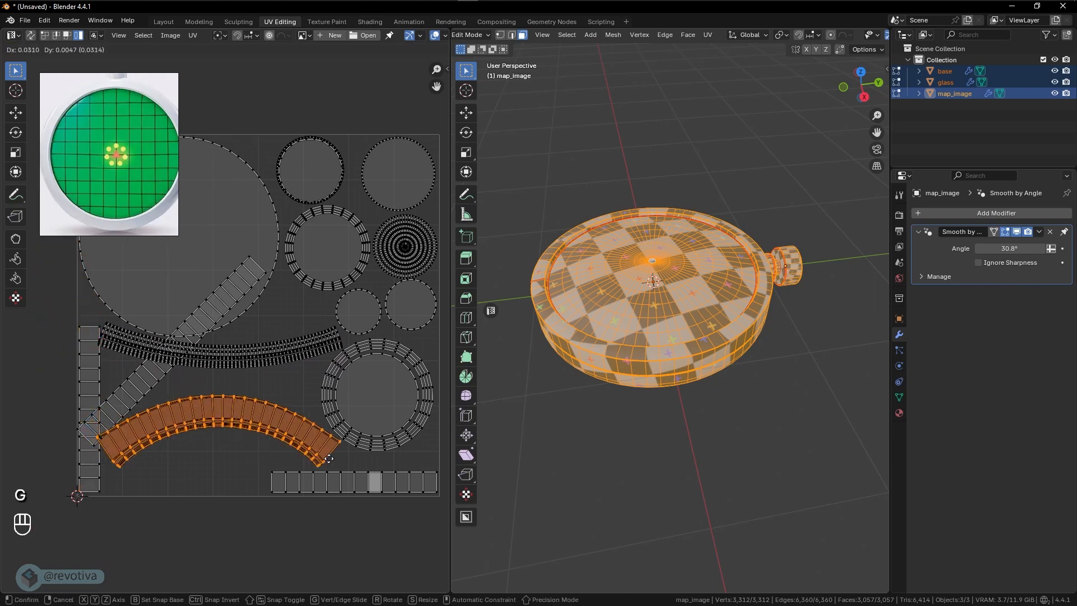
click(329, 460)
key(s)
key(g)
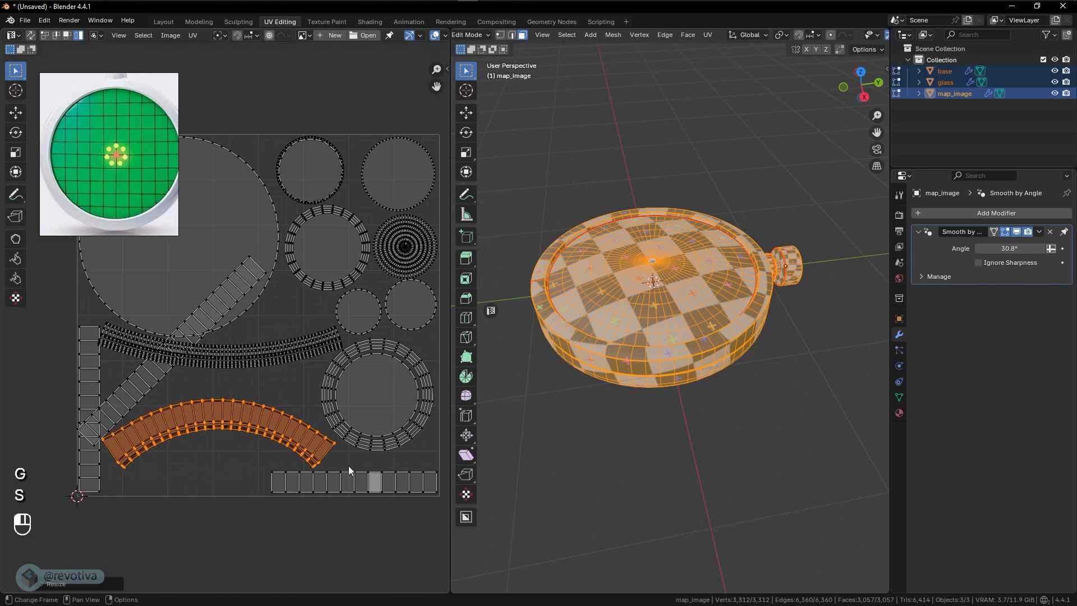
key(r)
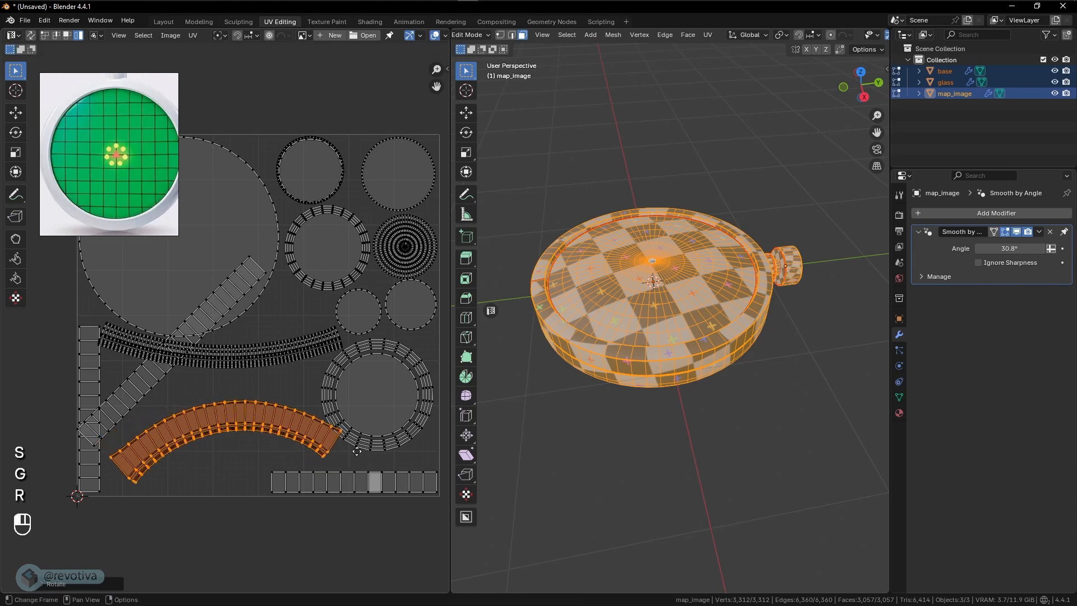
key(g)
key(g)
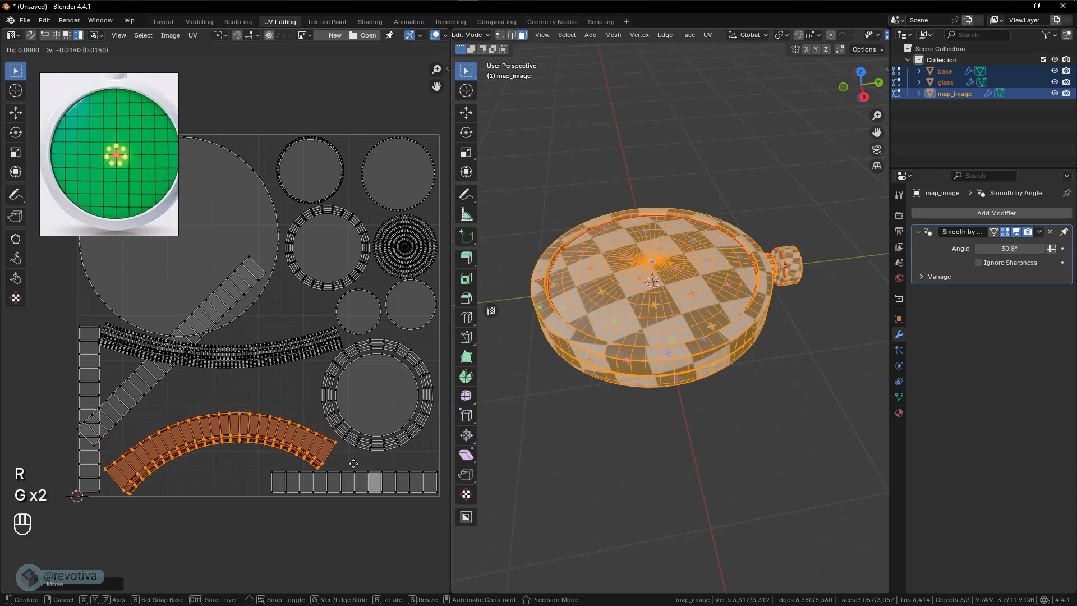
click(354, 462)
- Rotate the diagonal straight strip to horizontal and scale it down to fit between the two curved strips, the vertical strip and the ring
click(221, 345)
click(192, 315)
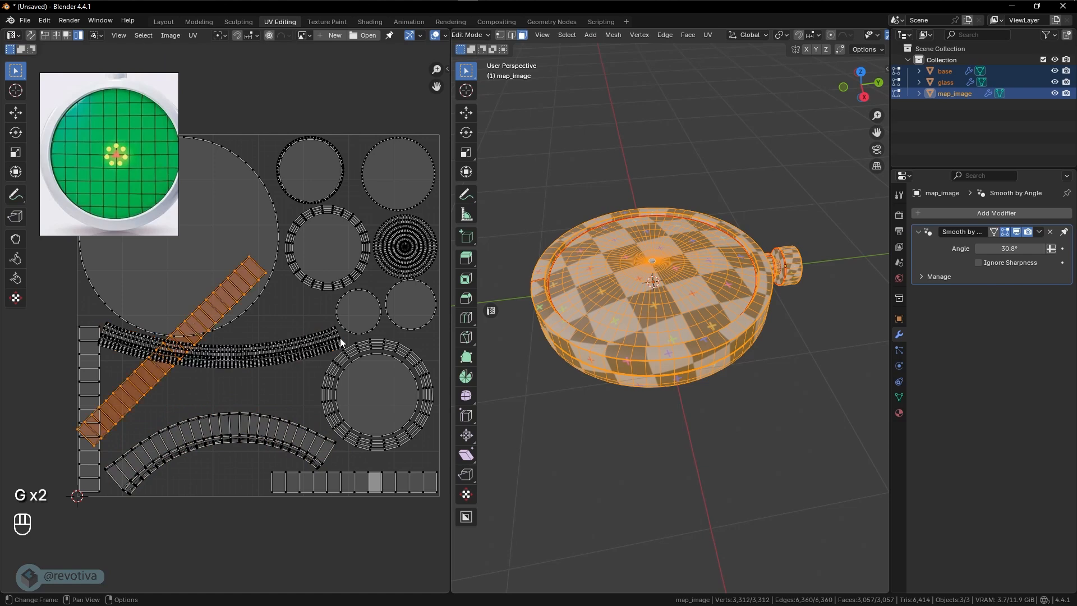
key(r)
click(276, 449)
key(g)
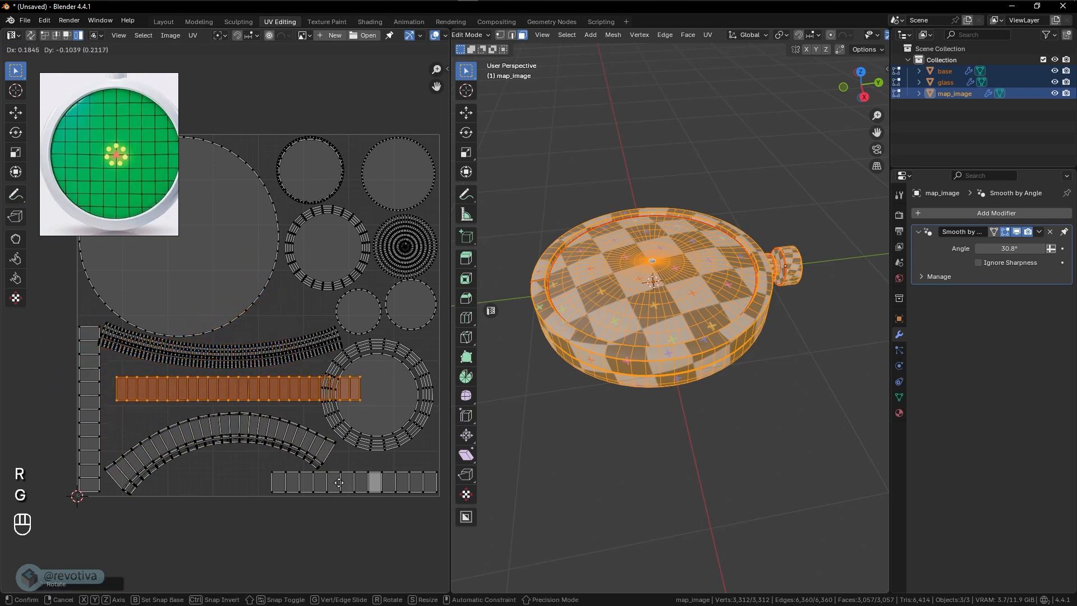
key(s)
key(s)
key(g)
click(332, 465)
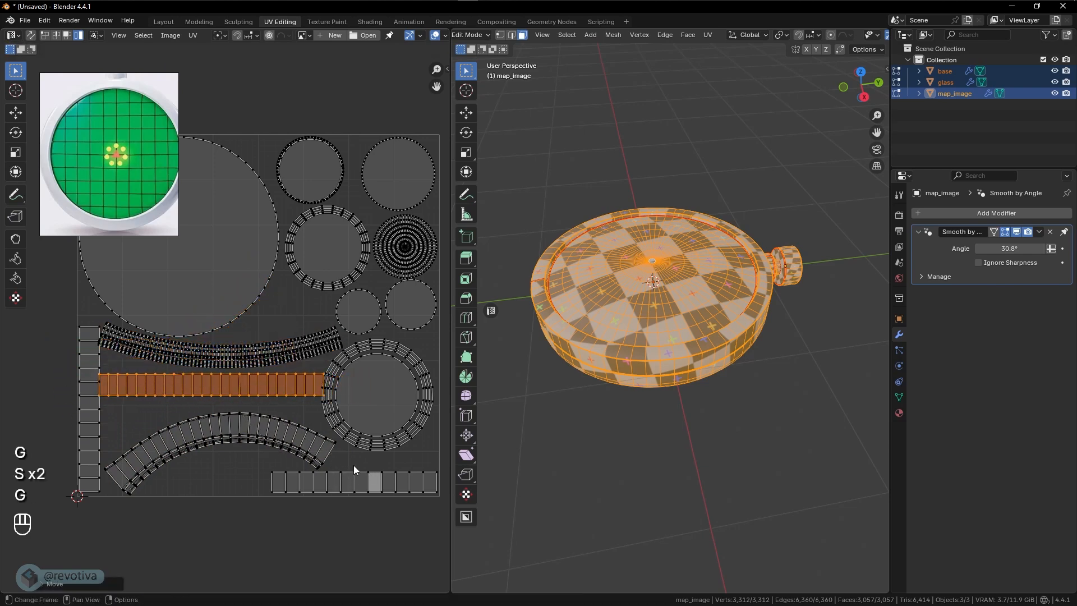
key(s)
click(350, 464)
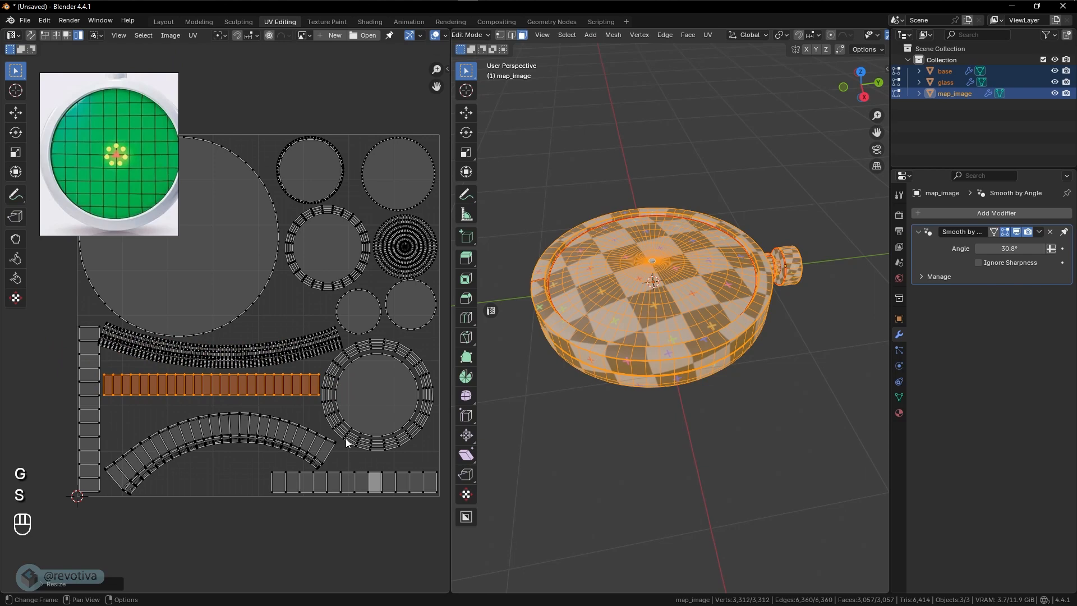
- Settle the position of the tiny circular island in the UV square's upper-left corner
scroll(344, 432, down, 2)
shift+middle_drag(320, 375, 342, 420)
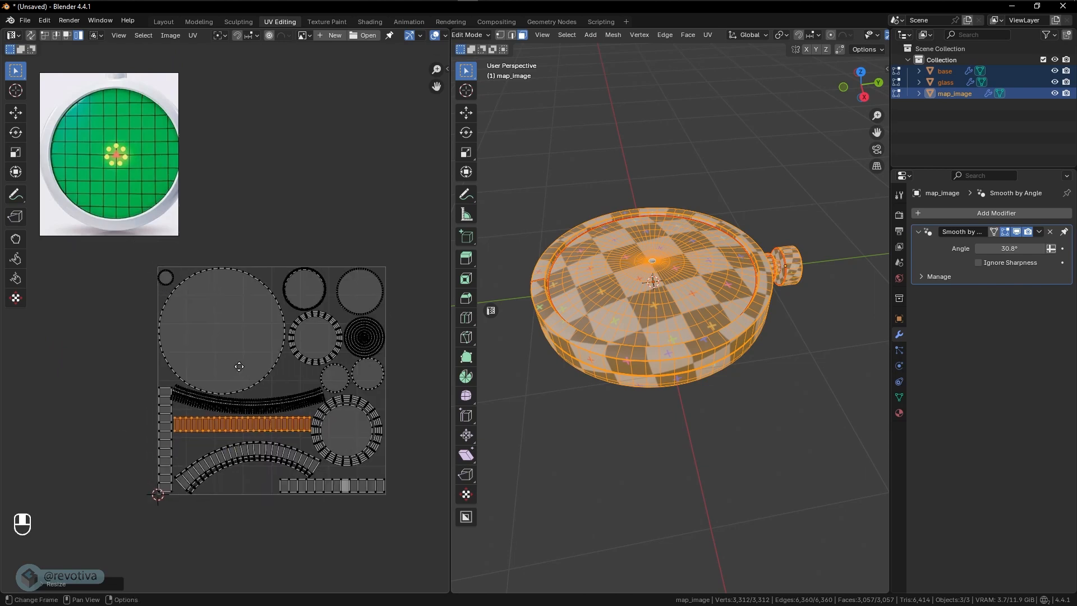
click(164, 279)
key(f)
key(g)
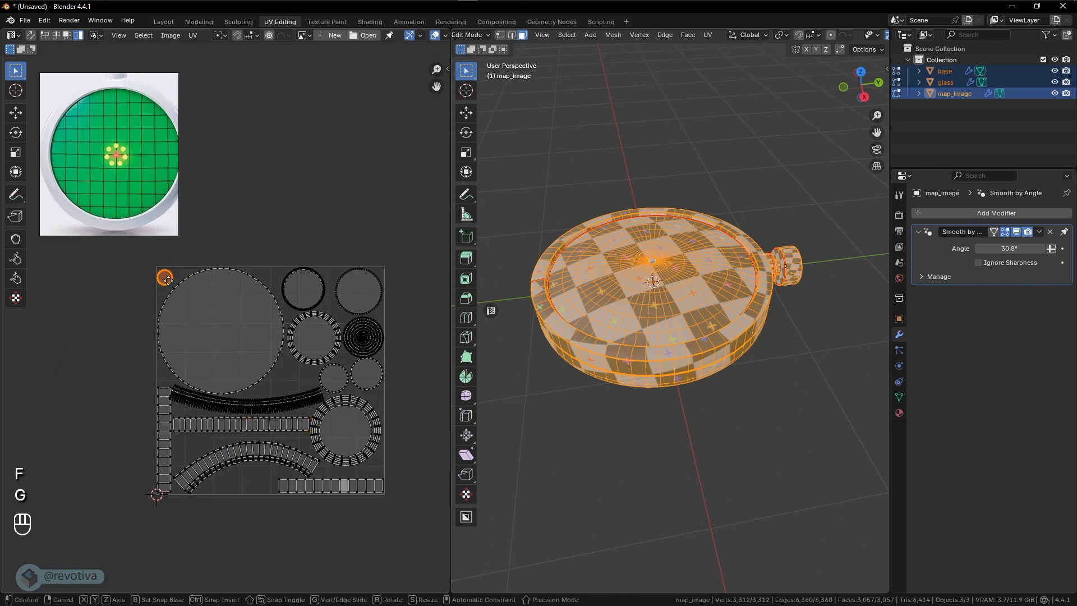
click(174, 287)
- Return to Object Mode and select only the glass object on top of the device
scroll(607, 335, down, 2)
key(Tab)
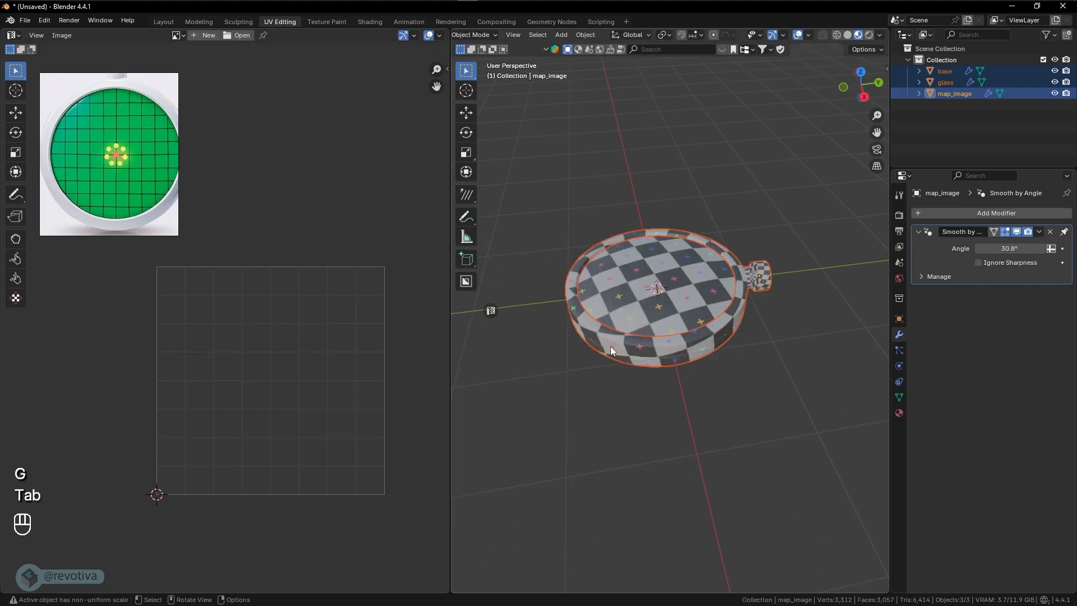
middle_drag(643, 382, 758, 325)
scroll(752, 322, up, 2)
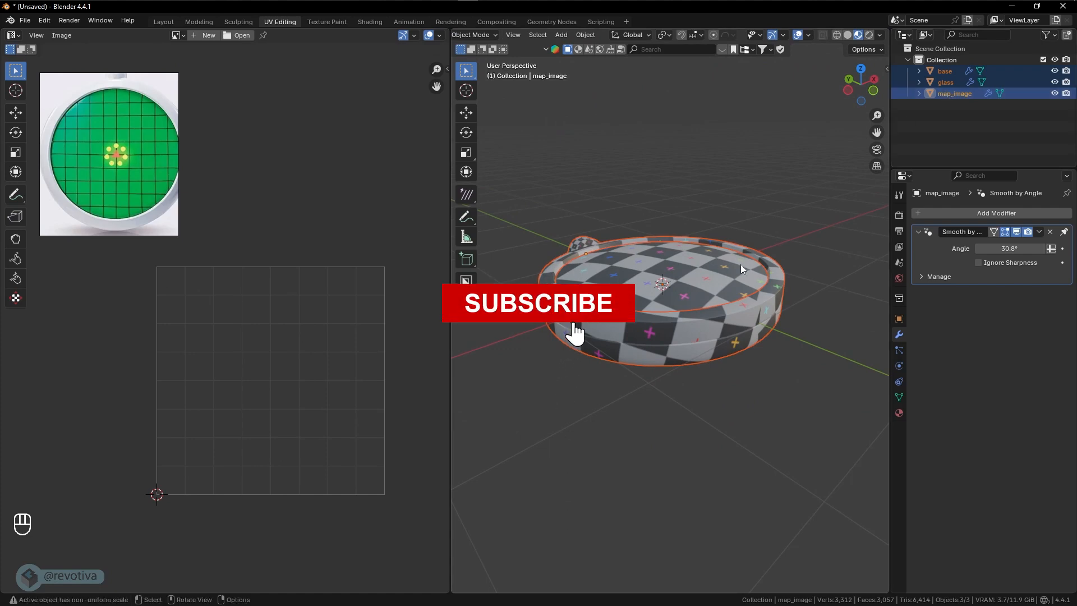
scroll(744, 265, up, 2)
middle_drag(749, 265, 732, 292)
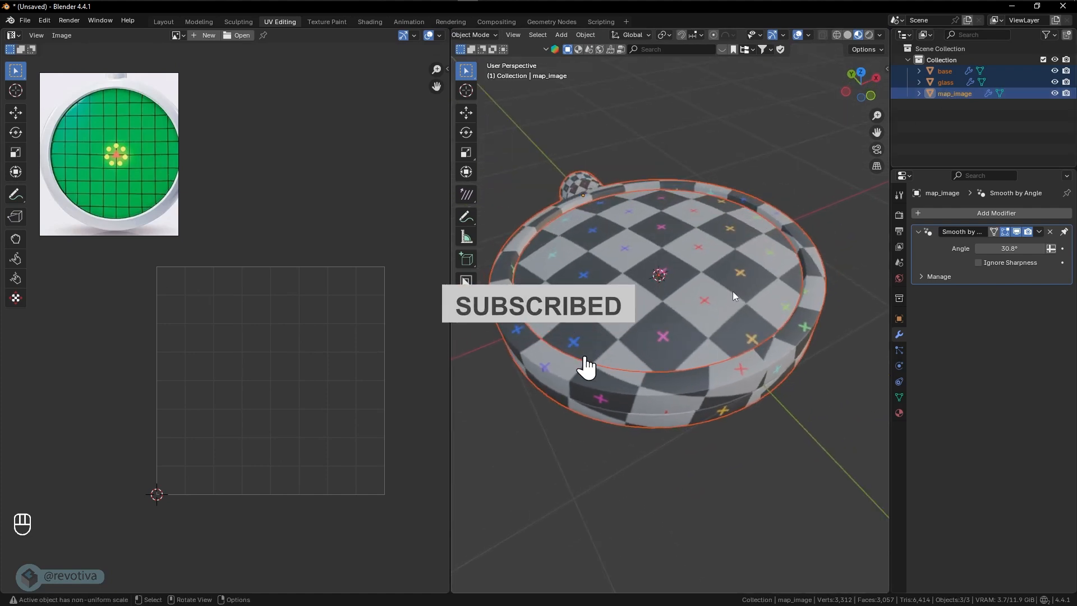
click(698, 258)
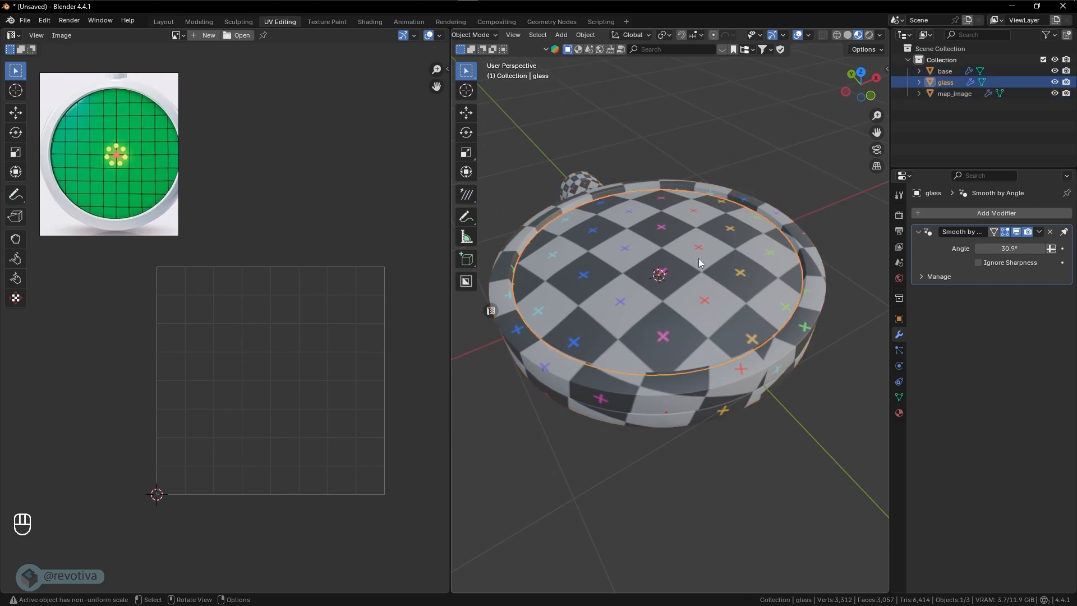
key(g)
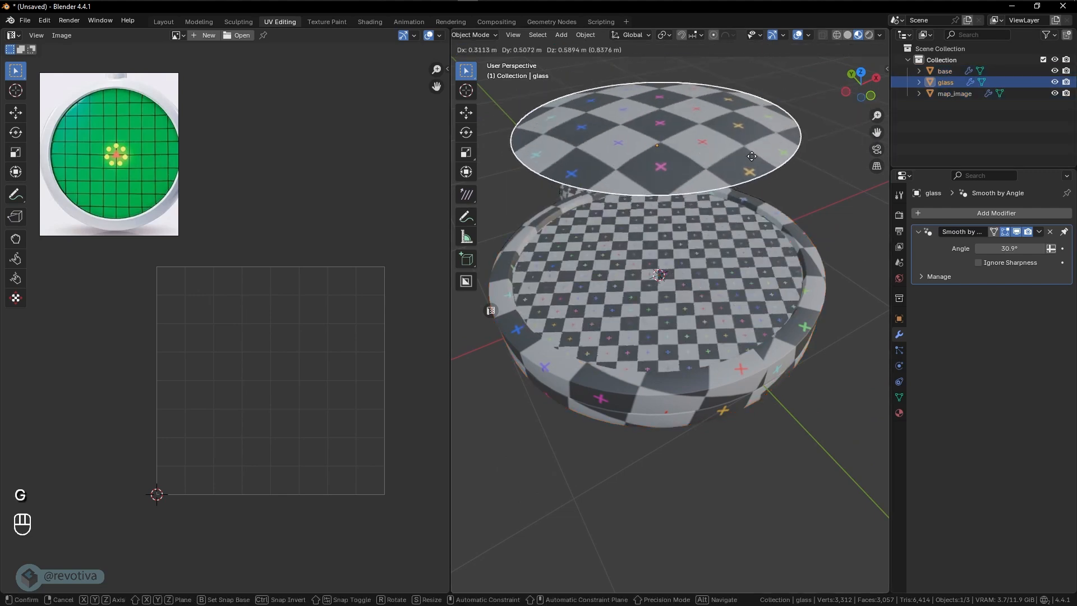
right_click(741, 135)
click(949, 95)
key(g)
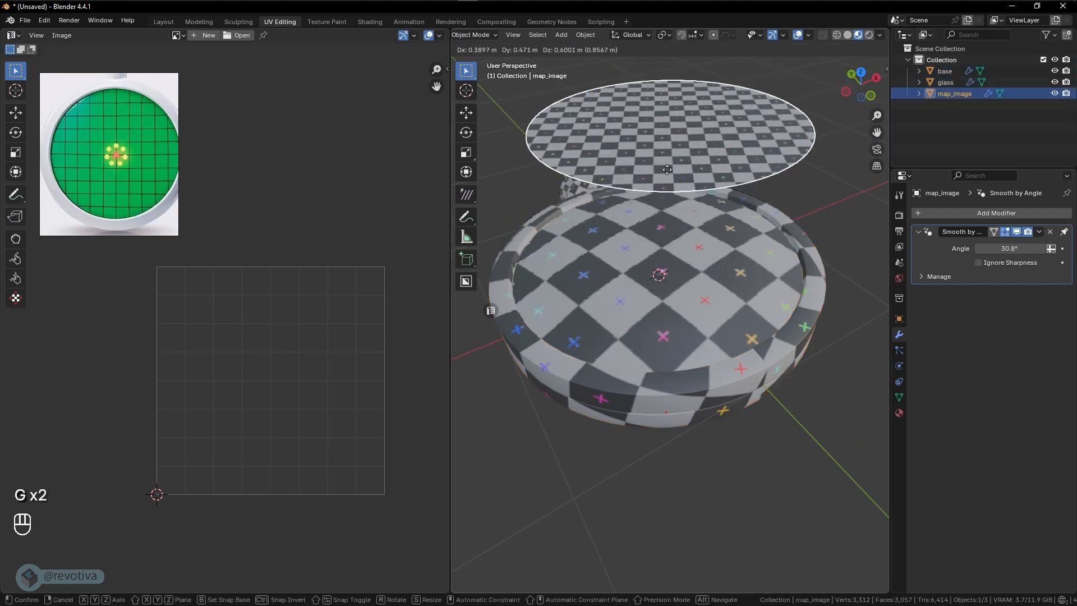
right_click(680, 177)
click(738, 273)
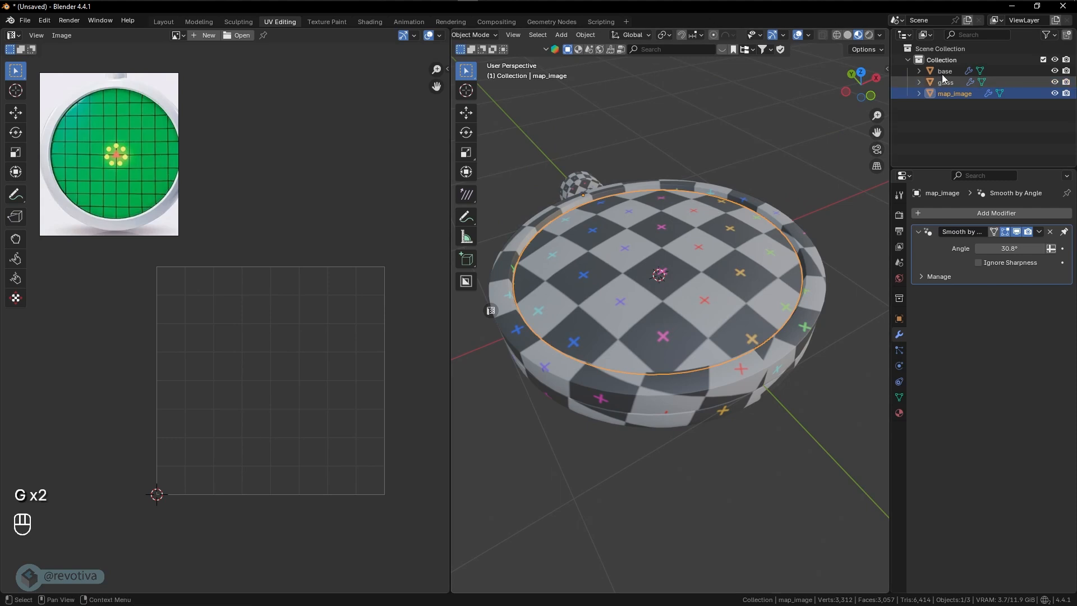
key(g)
right_click(818, 173)
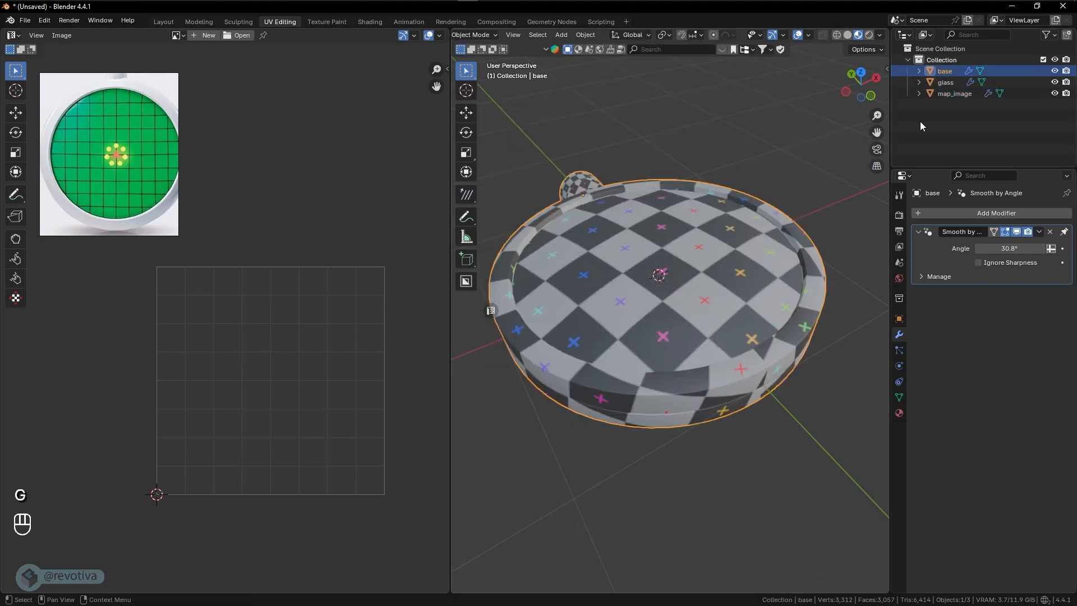
- Hide the glass object in the viewport and select the two remaining objects, base and map_image
click(946, 83)
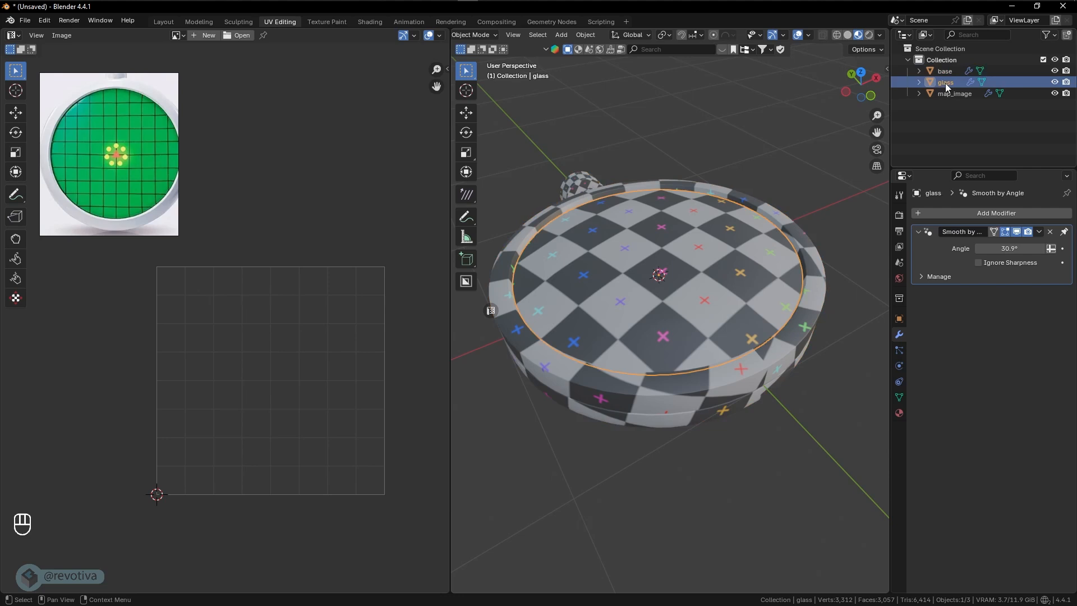
click(1055, 83)
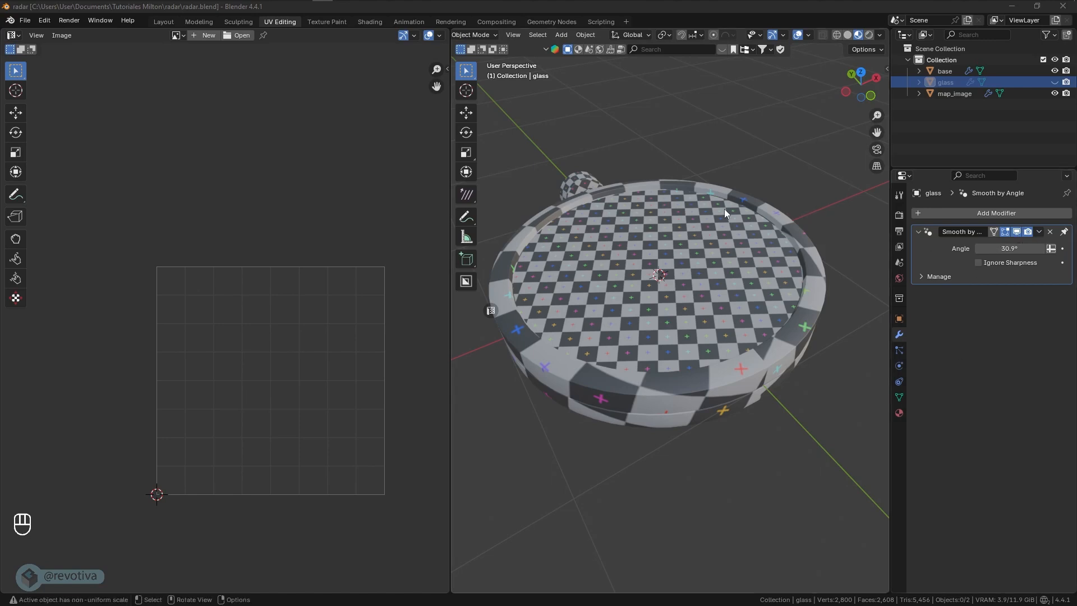
click(691, 238)
mouse_move(691, 238)
middle_down()
mouse_move(712, 257)
mouse_move(659, 268)
mouse_move(601, 250)
mouse_move(692, 267)
mouse_move(656, 227)
mouse_move(688, 253)
middle_up()
key(a)
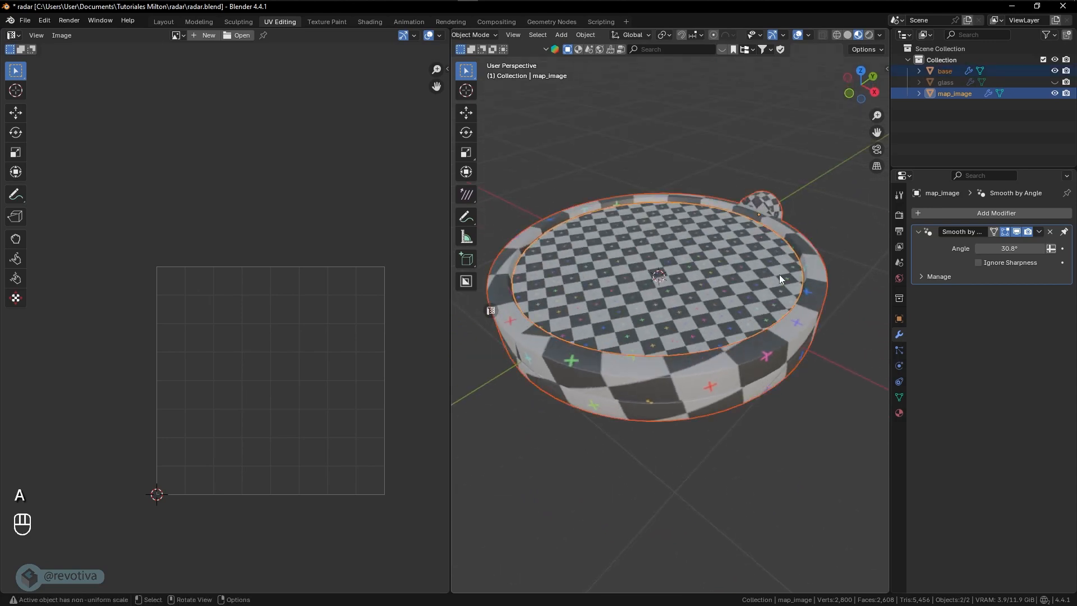
middle_drag(779, 274, 762, 295)
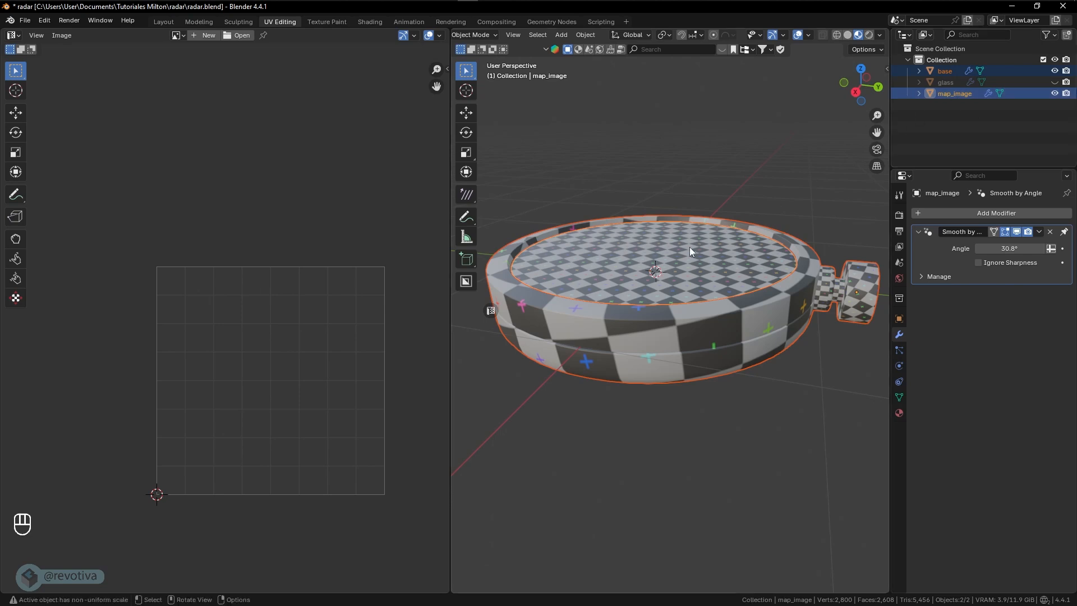
middle_drag(690, 250, 689, 275)
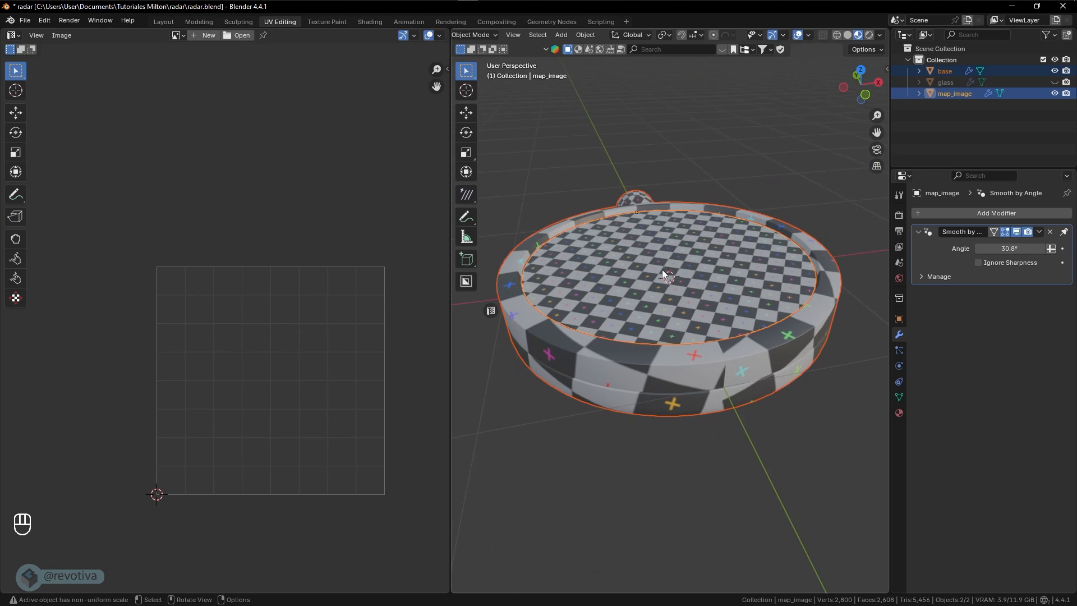
- Start an FBX export and create a folder named fbx inside the radar folder as its destination
click(26, 21)
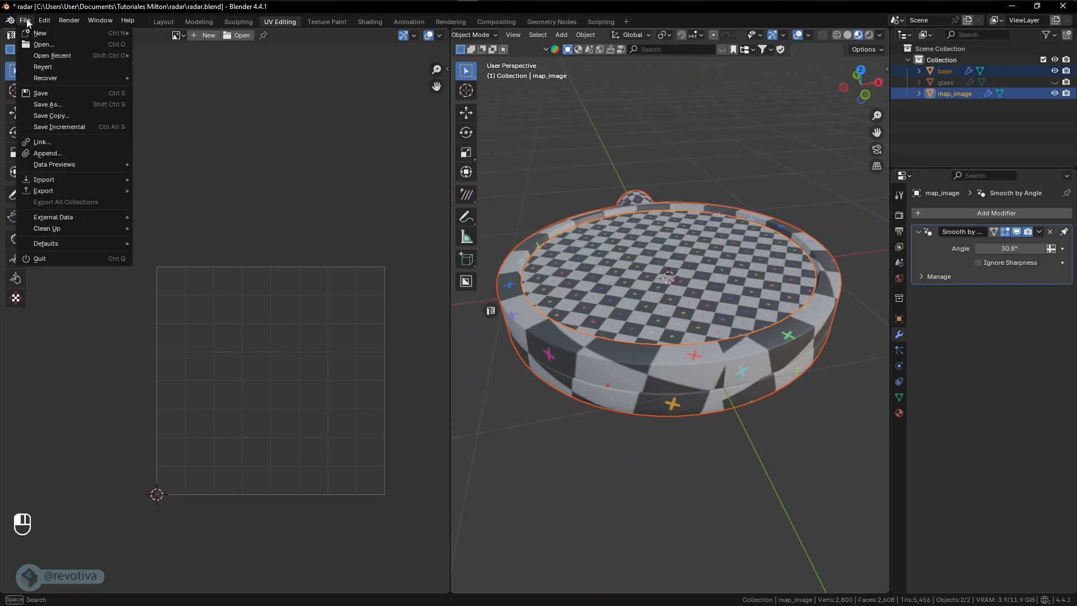
mouse_move(48, 186)
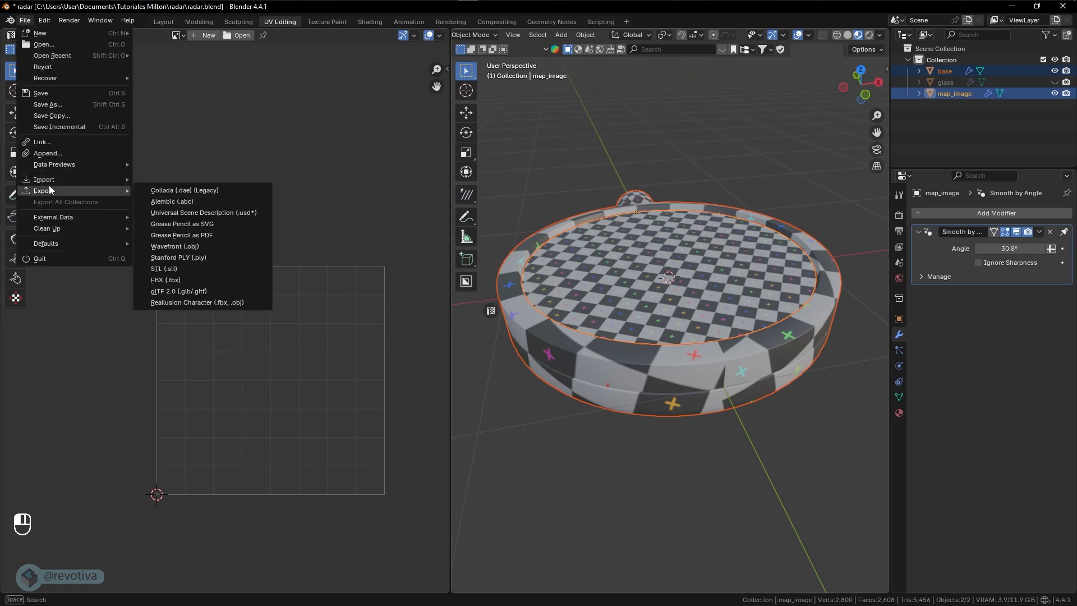
click(162, 280)
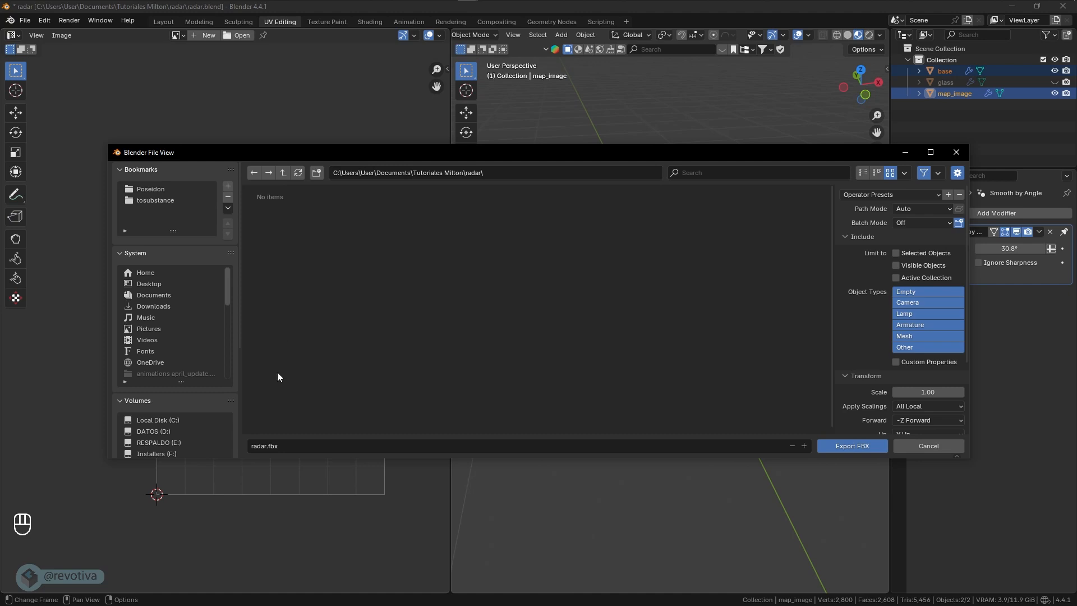
key(i)
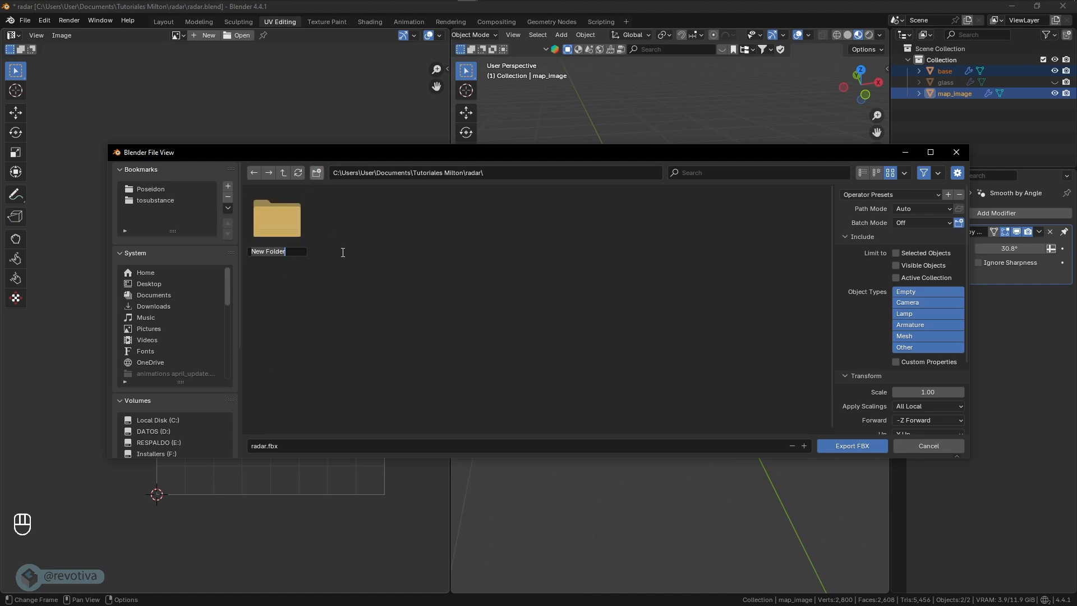
text(fbx)
key(Return)
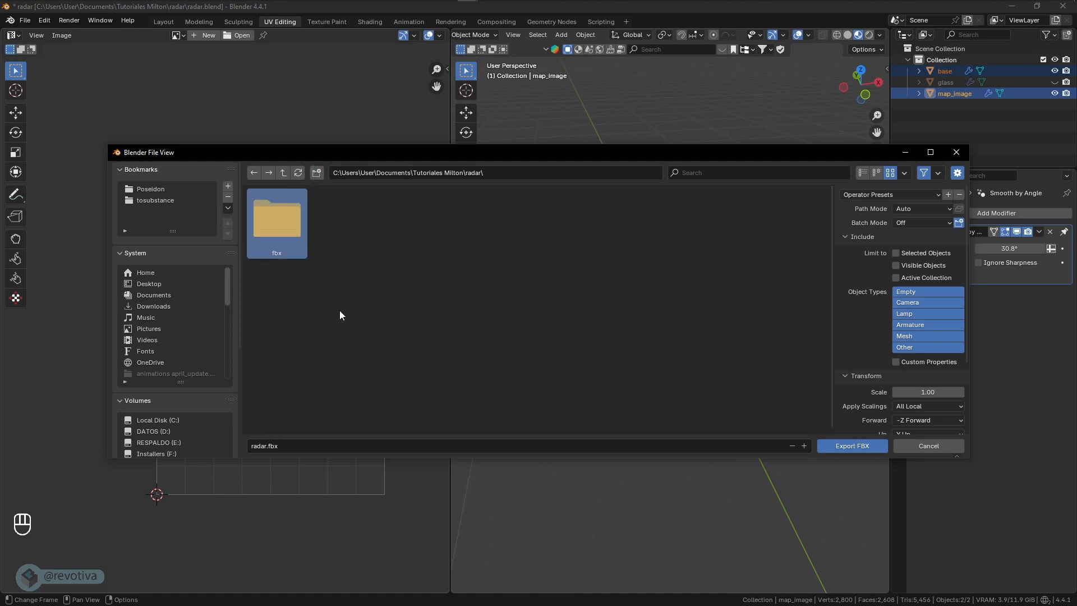
double_click(291, 227)
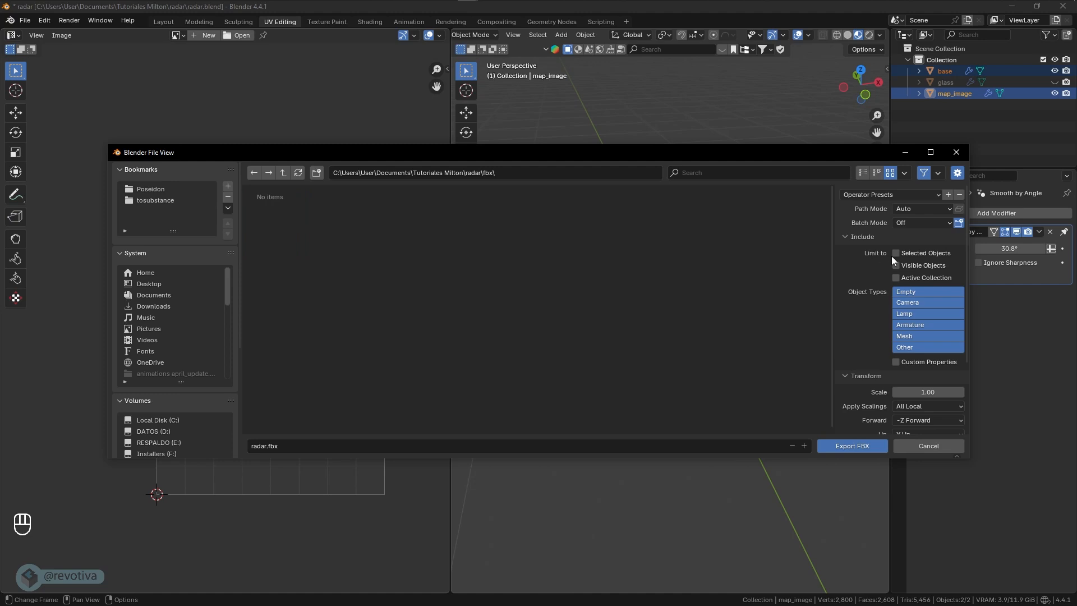
- Limit the export to selected objects of the Mesh and Other types and export them as radar.fbx
click(906, 336)
shift+click(905, 347)
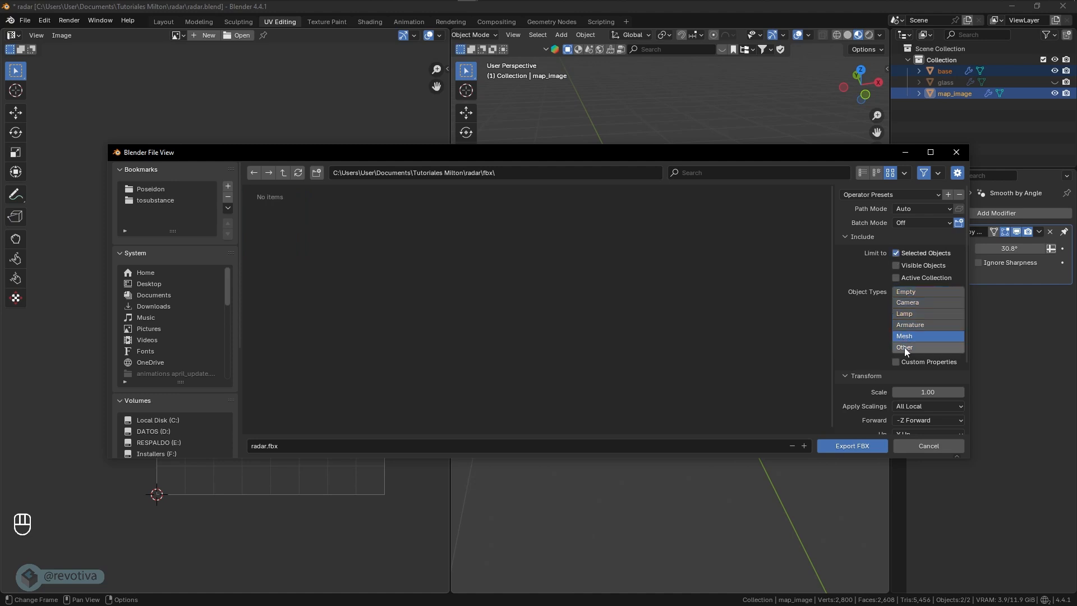
scroll(879, 341, down, 3)
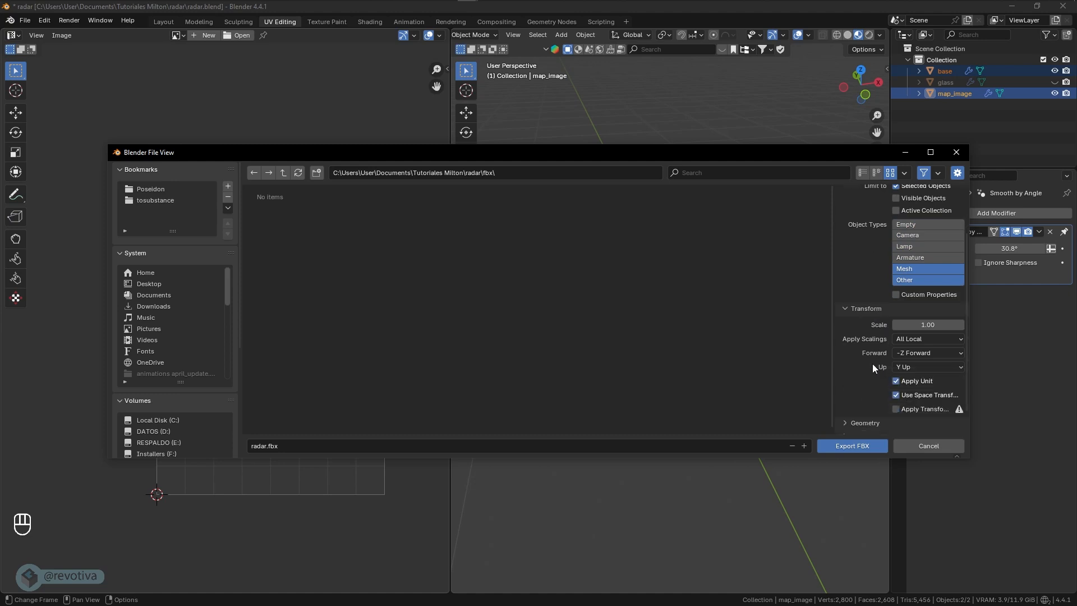
scroll(874, 368, down, 1)
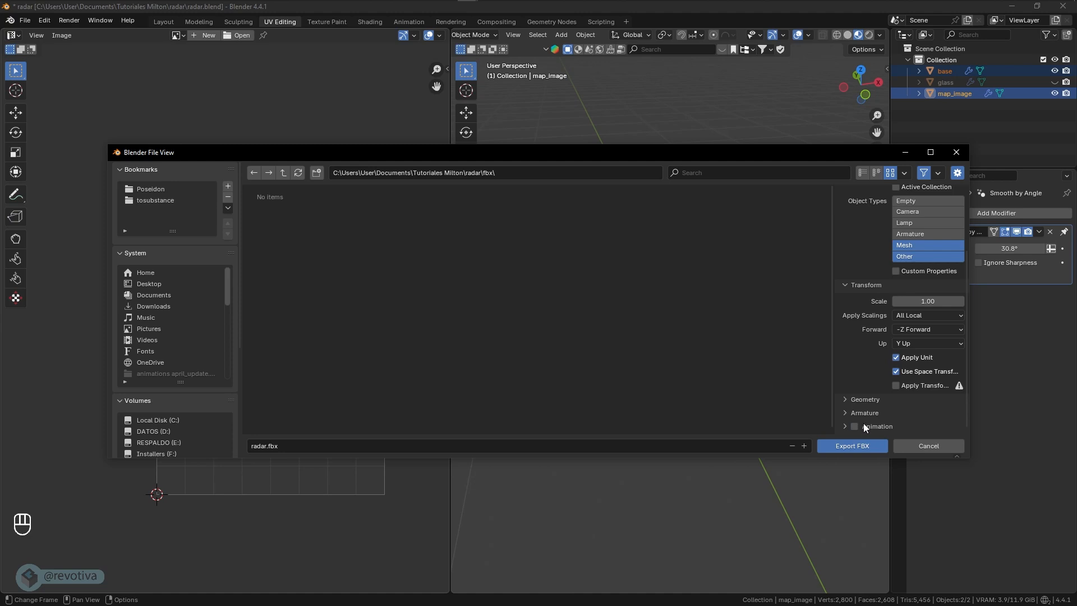
click(846, 448)
- Switch to Adobe Substance 3D Painter and start a new project with the Roblox (MaterialVariant) (starter_assets) template
key(super+Tab)
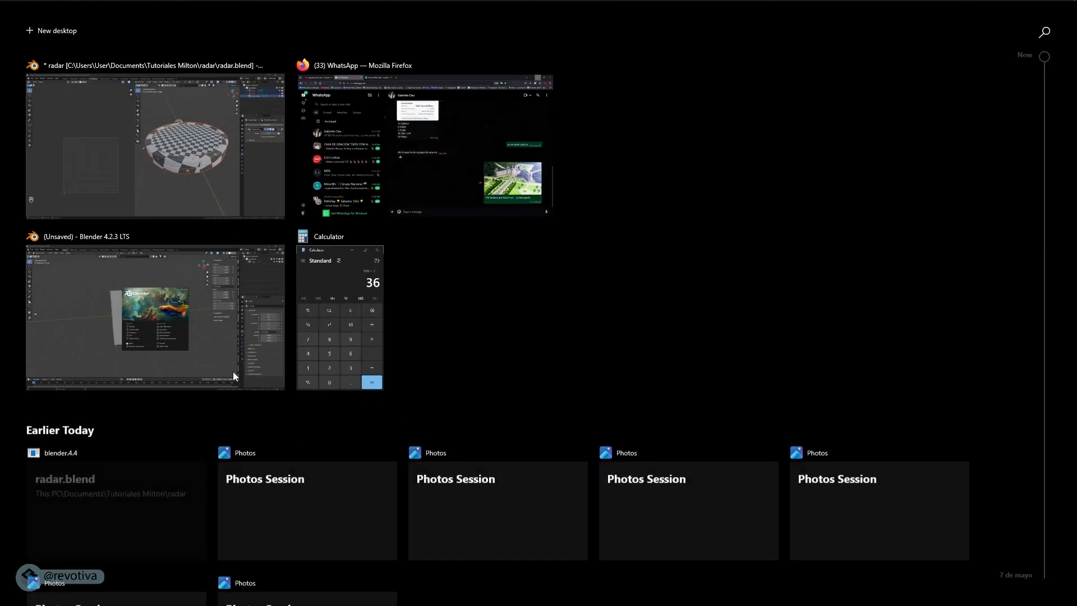
click(152, 145)
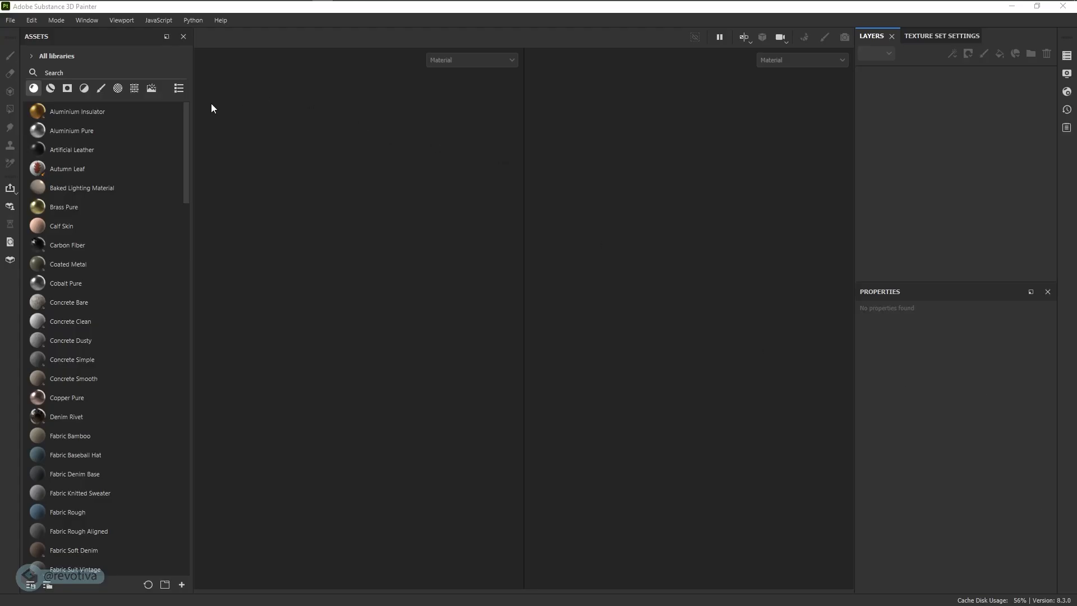
click(11, 21)
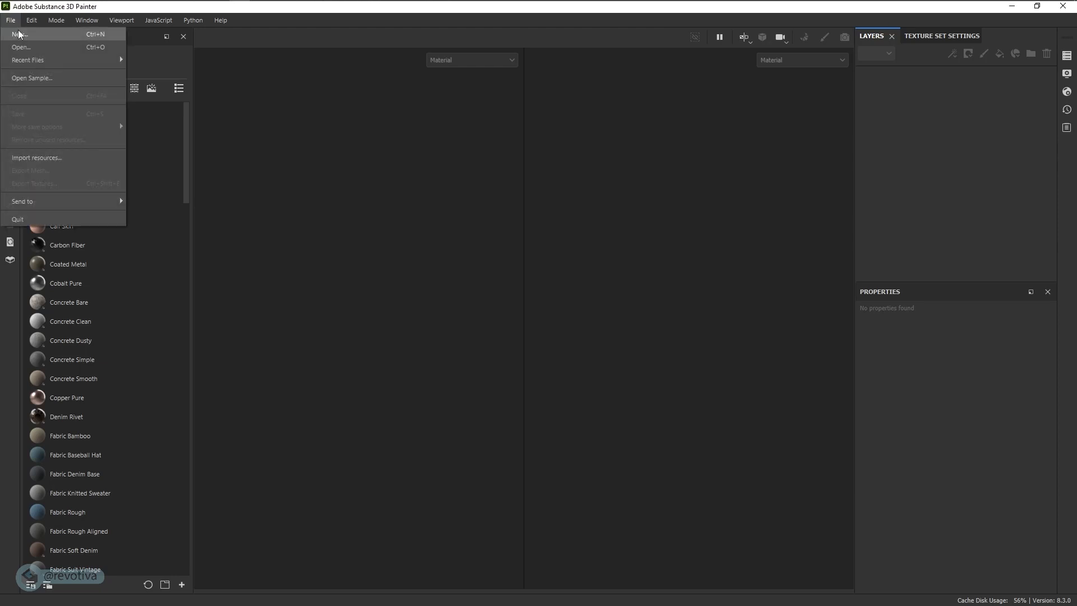
click(23, 34)
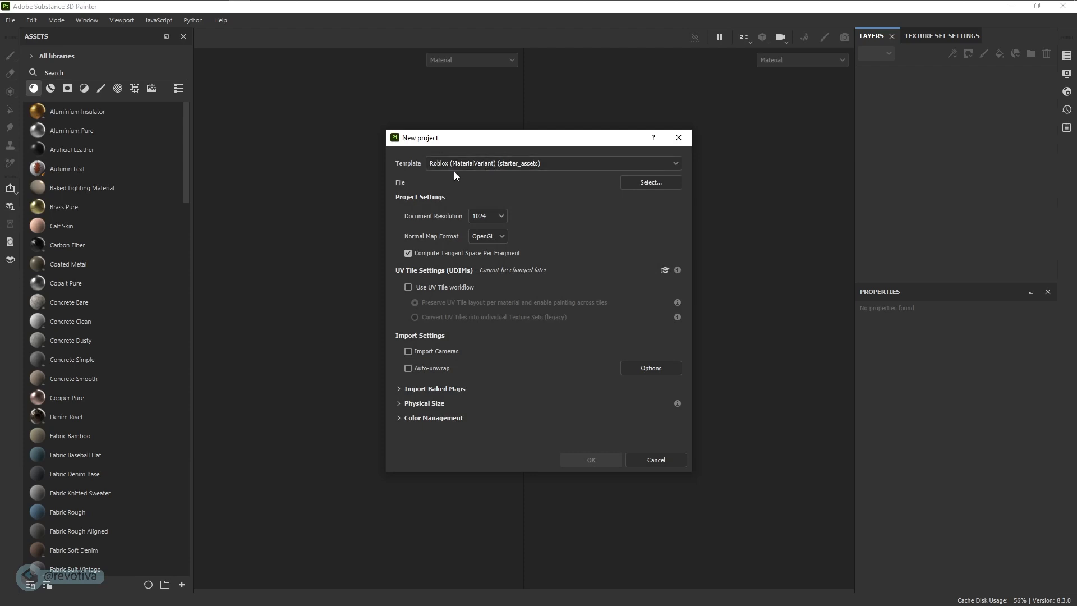
click(467, 166)
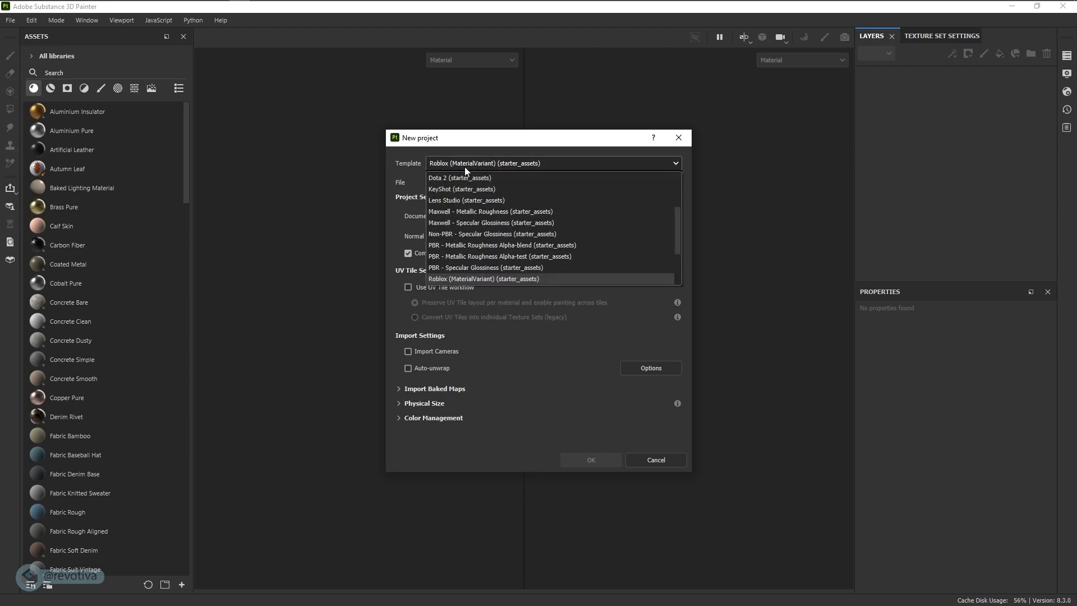
click(440, 279)
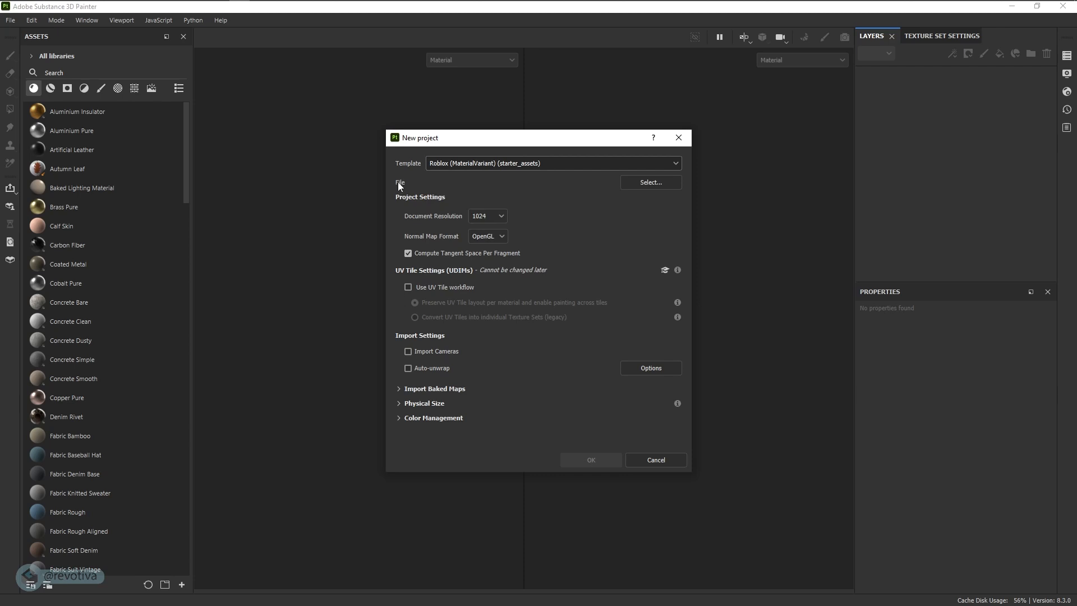
- Choose radar.fbx from the Tutoriales Milton/radar/fbx folder as the project mesh and create the project
click(642, 184)
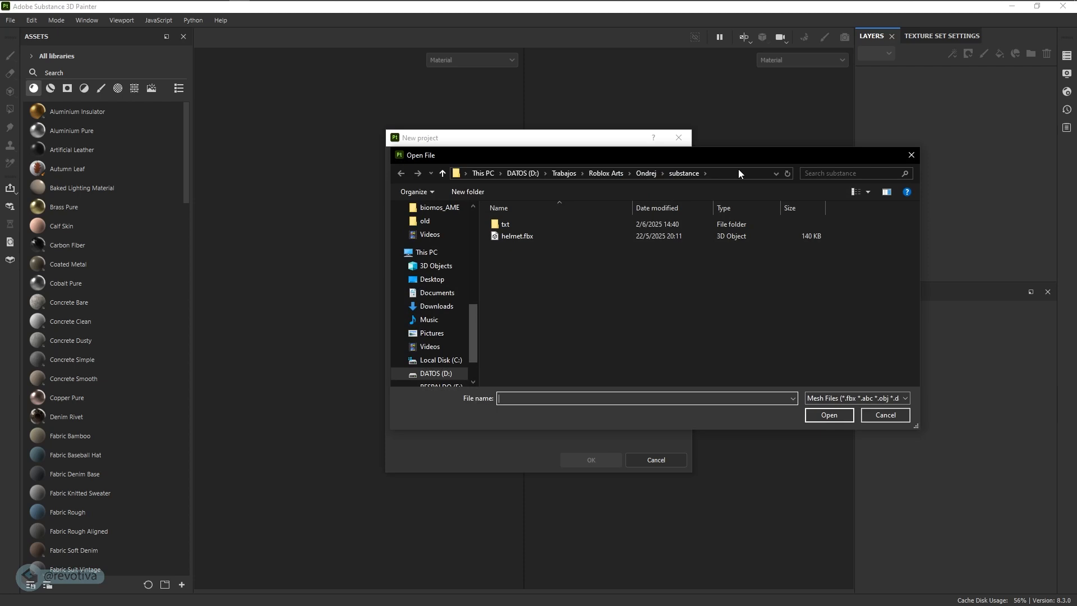
scroll(449, 261, up, 10)
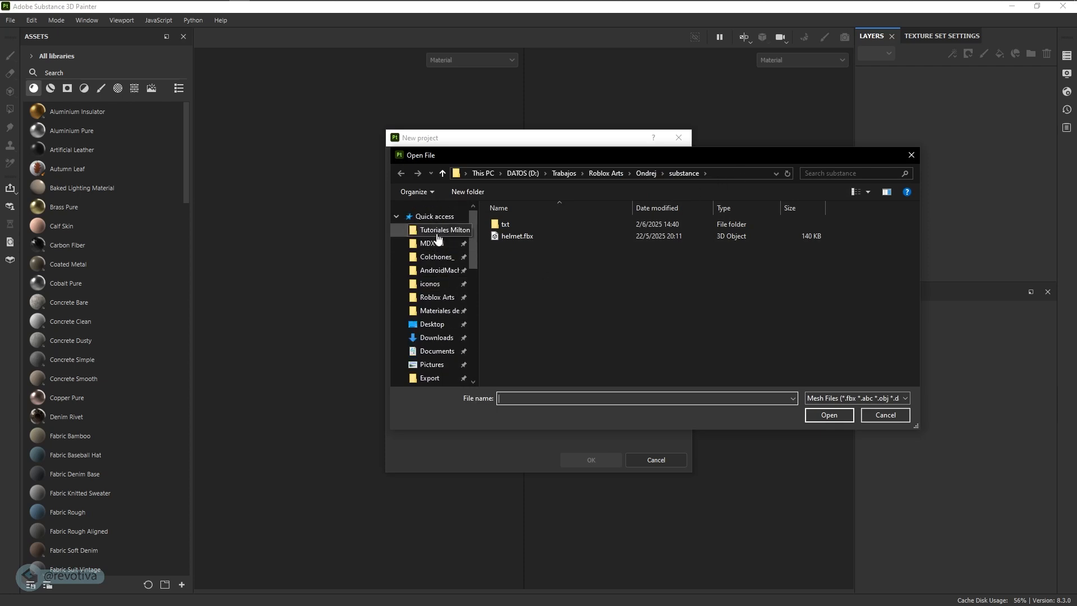
click(438, 234)
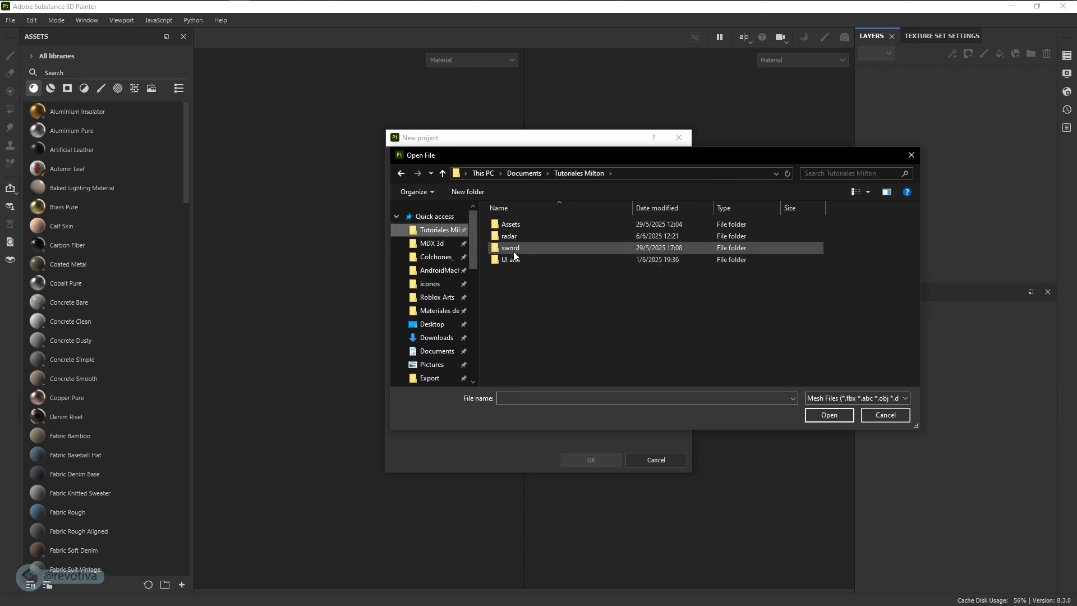
double_click(508, 236)
double_click(507, 224)
click(510, 224)
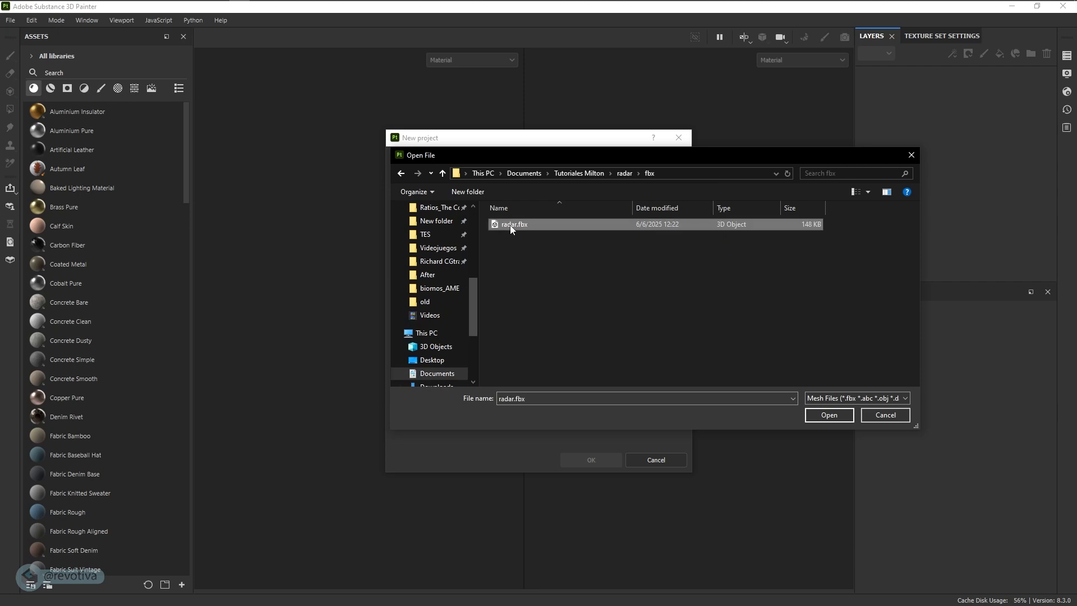
click(830, 415)
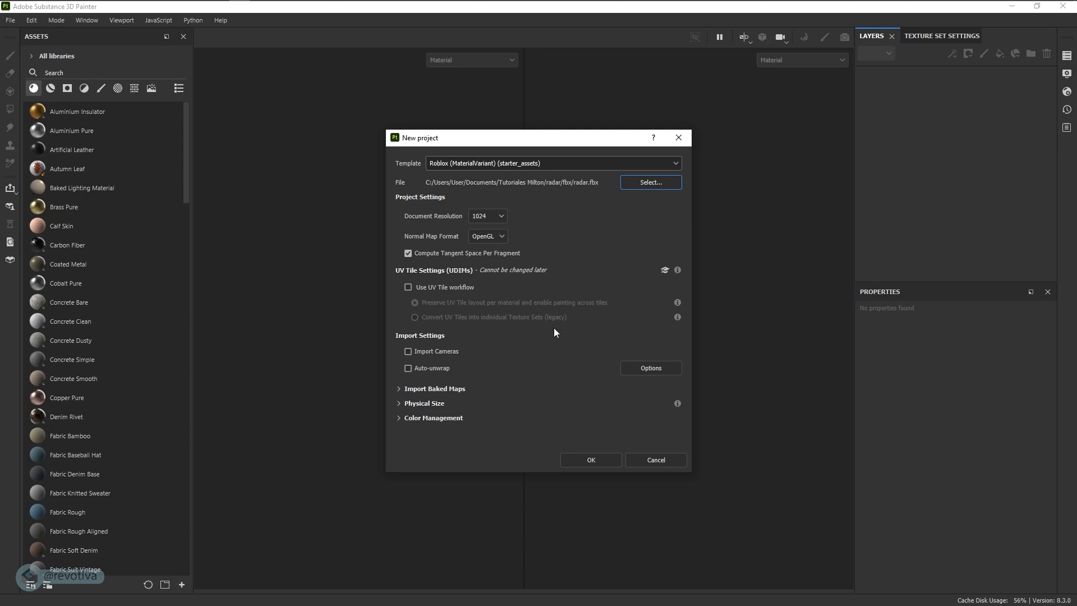
click(588, 460)
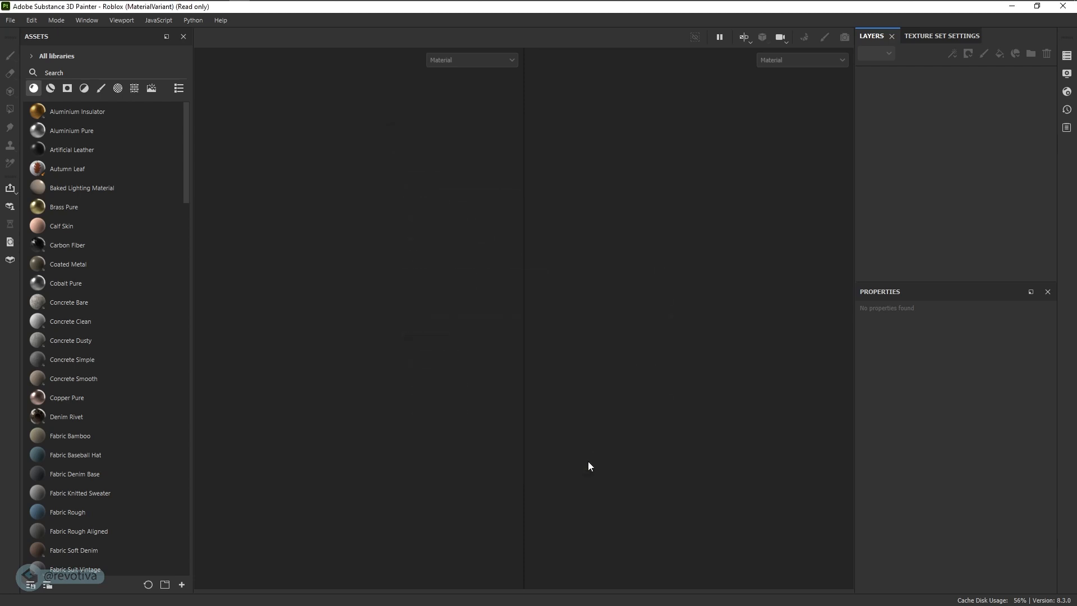
- Widen the 3D view slightly against the UV view and display the texture set settings for the radar
scroll(461, 327, down, 4)
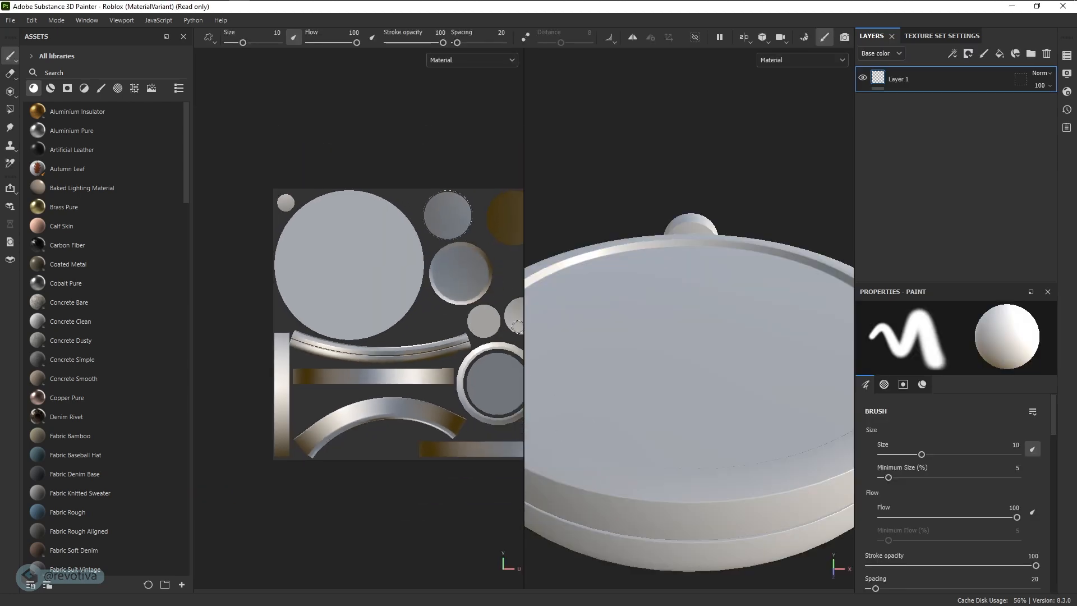
drag(522, 327, 394, 314)
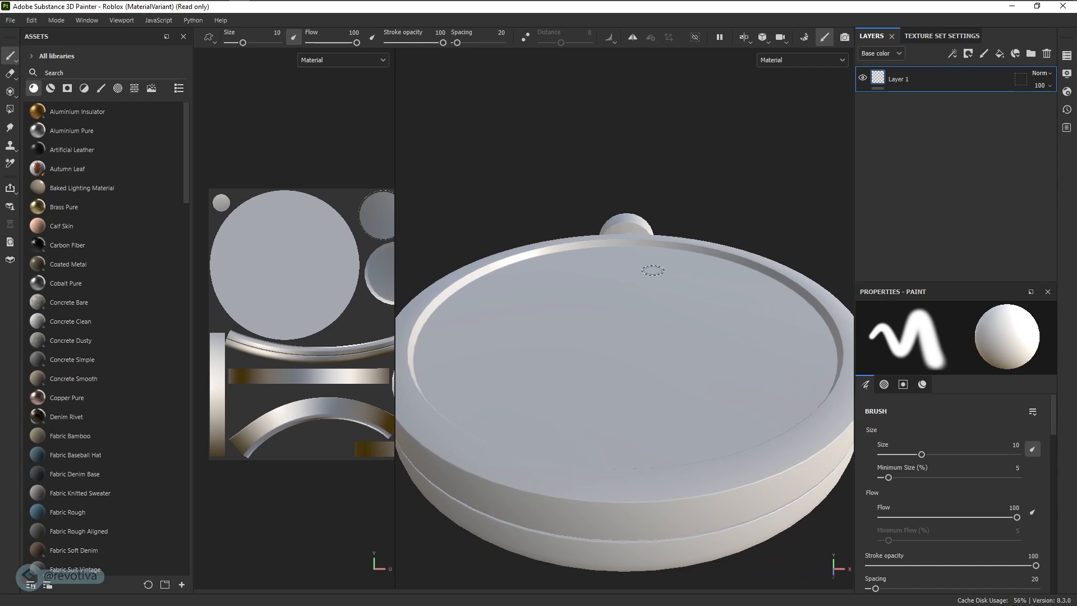
alt+drag(653, 270, 494, 320)
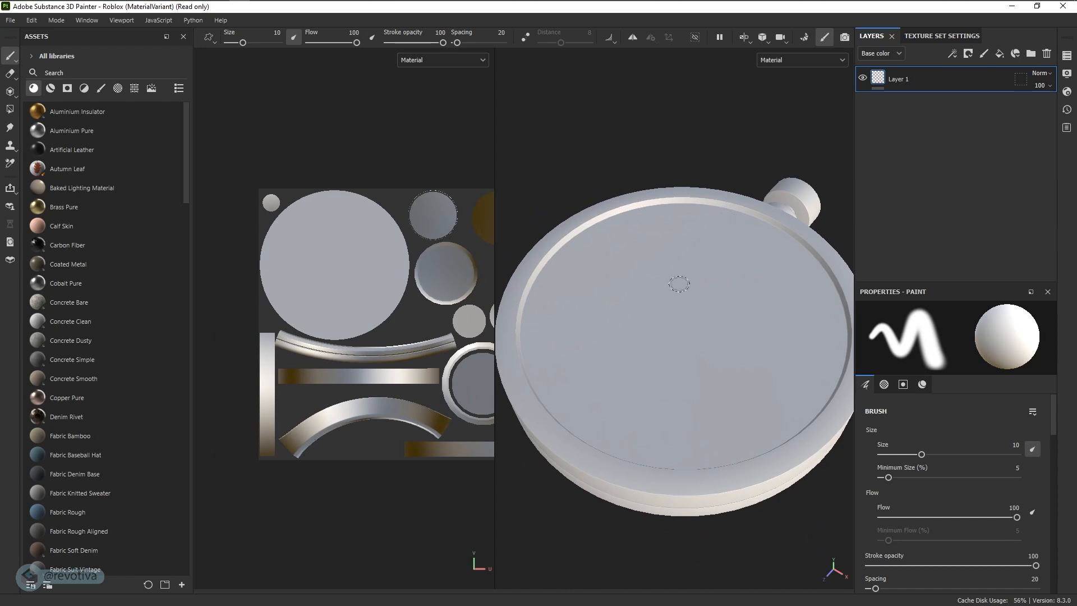
right_click(684, 284)
click(682, 143)
alt+drag(694, 300, 696, 247)
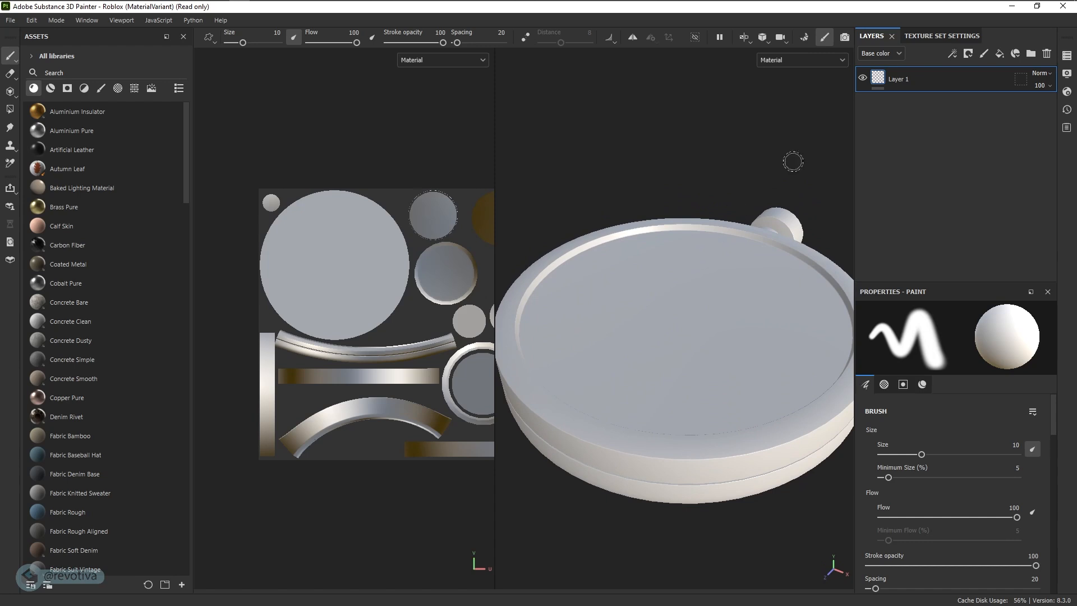
click(934, 36)
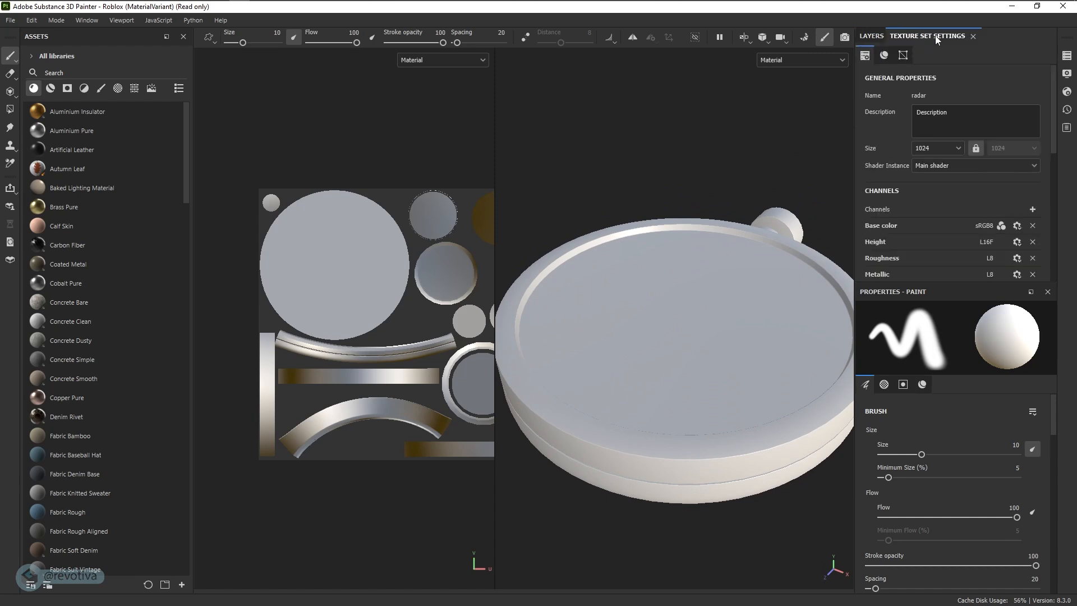
- Enter the mesh map baking mode, set the common output size to 1024 and open the ID map's baking settings
click(803, 39)
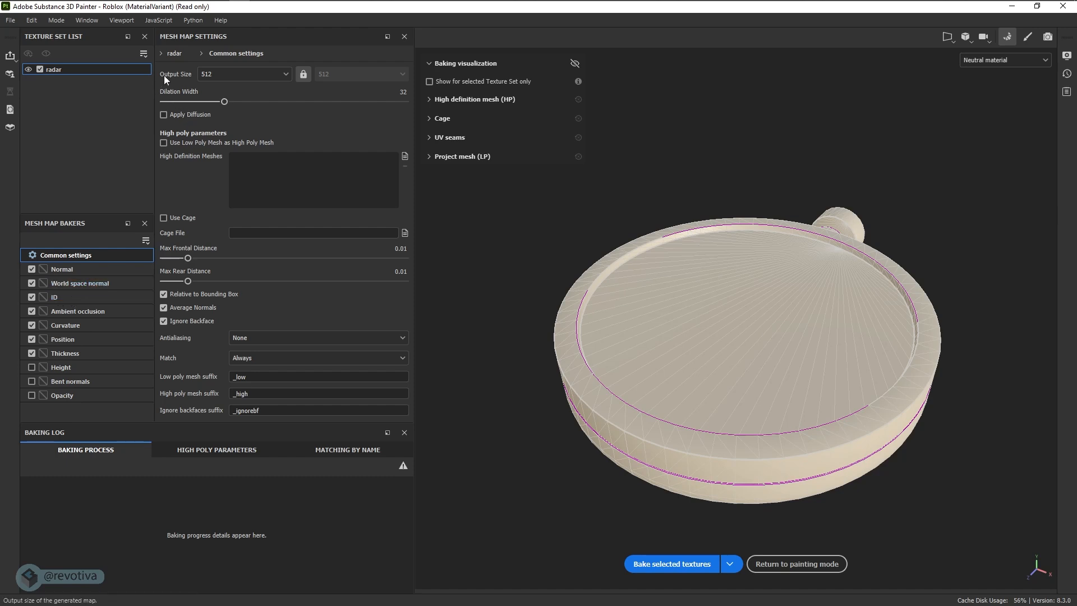
click(216, 76)
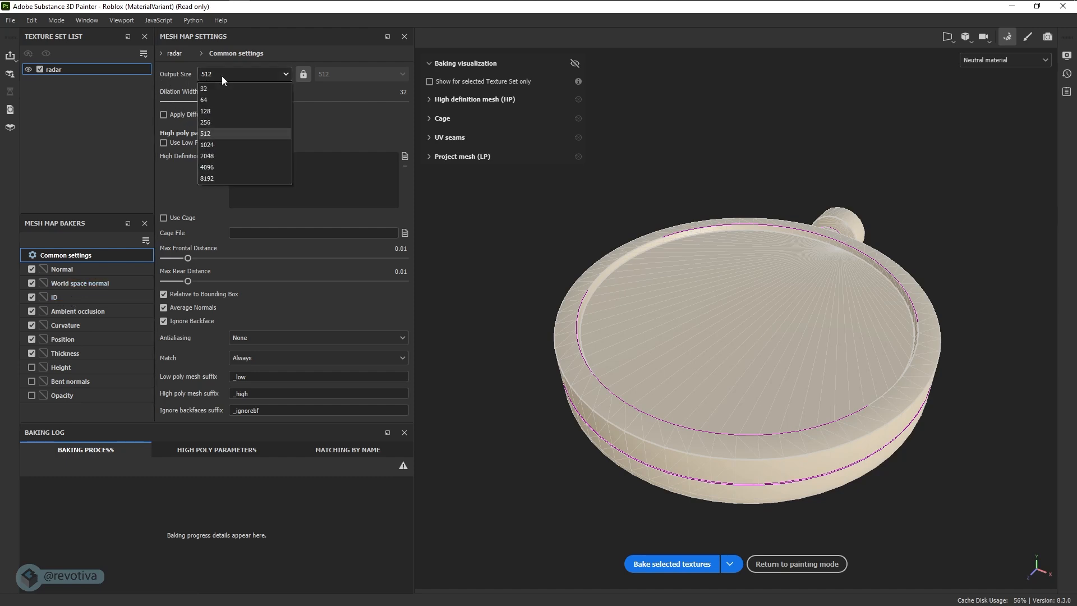
click(212, 146)
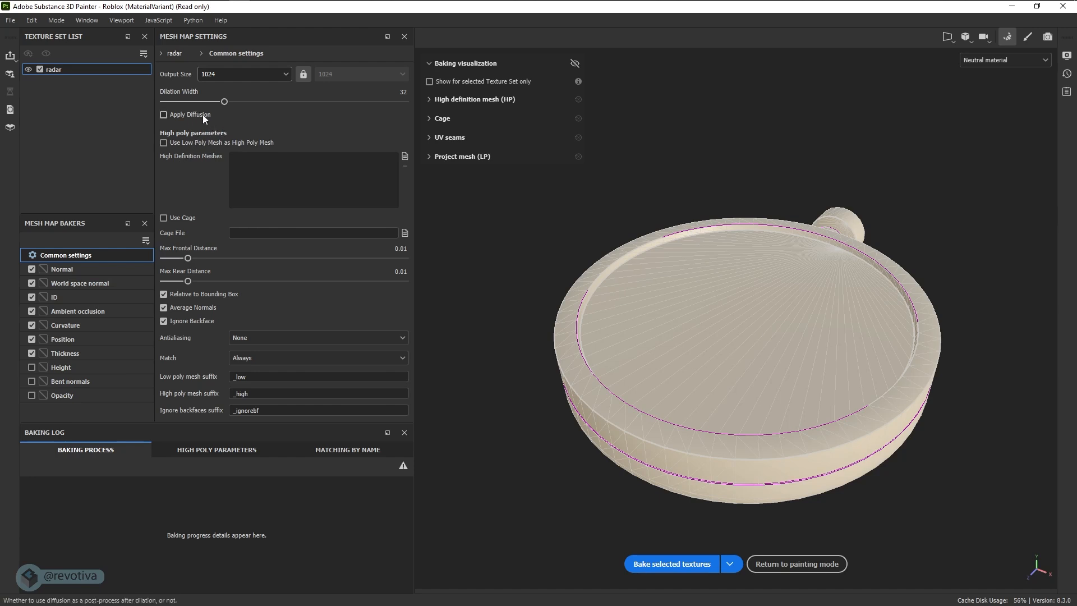
click(58, 298)
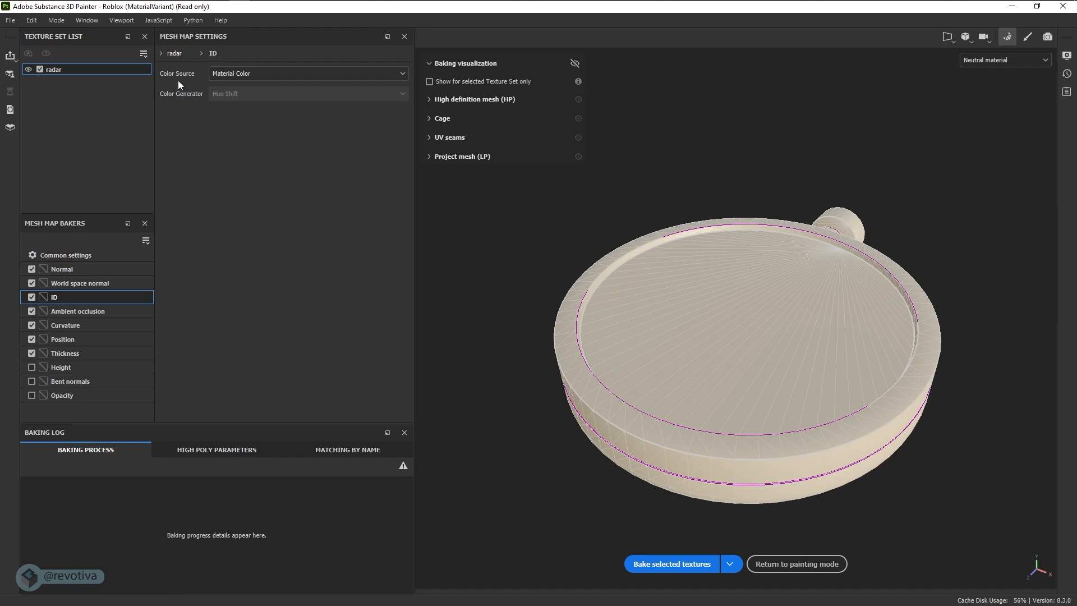
- Switch to the radar.blend project in Blender to check its separate mesh objects, and return to Substance 3D Painter
click(236, 75)
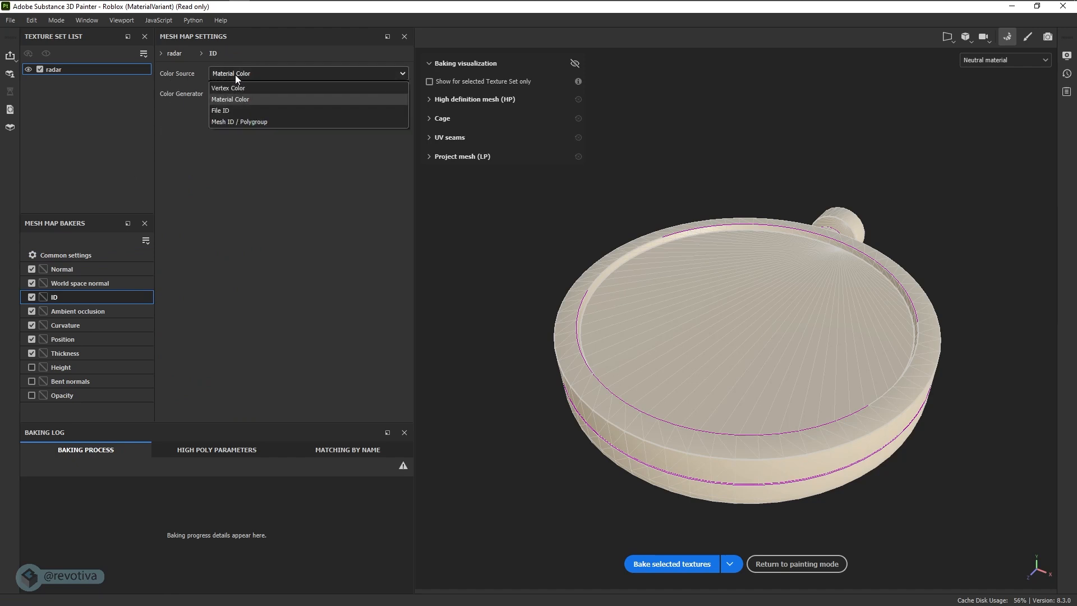
click(233, 123)
key(super+Tab)
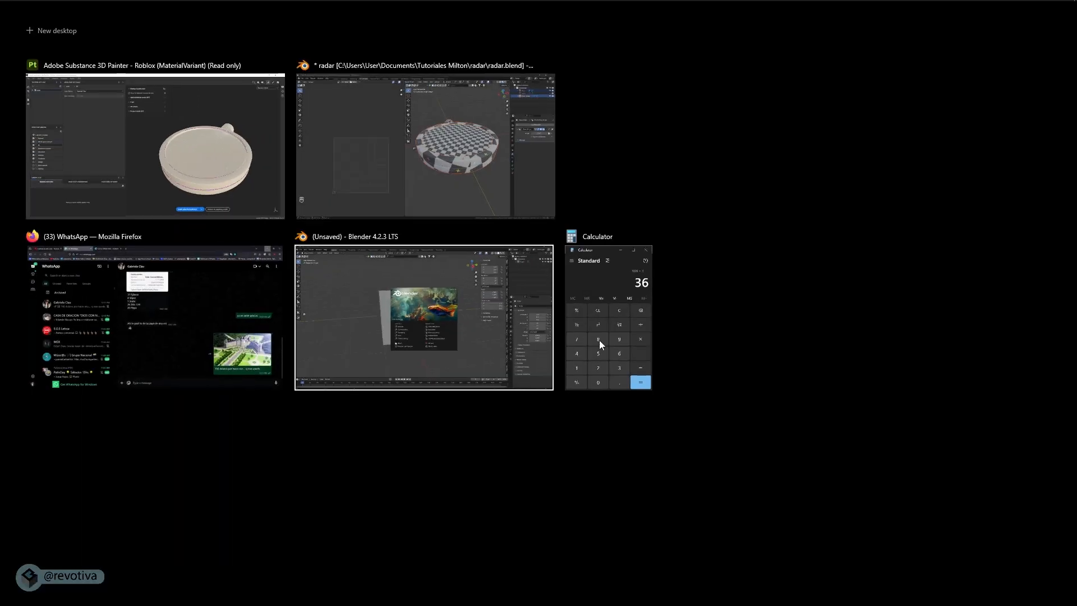
click(449, 354)
key(super+Tab)
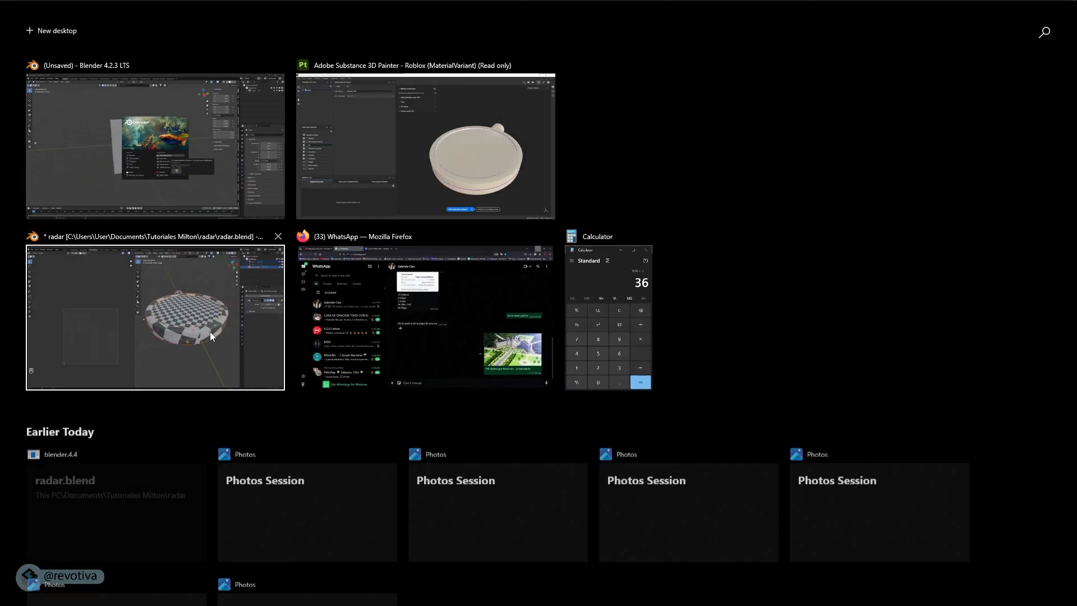
click(210, 331)
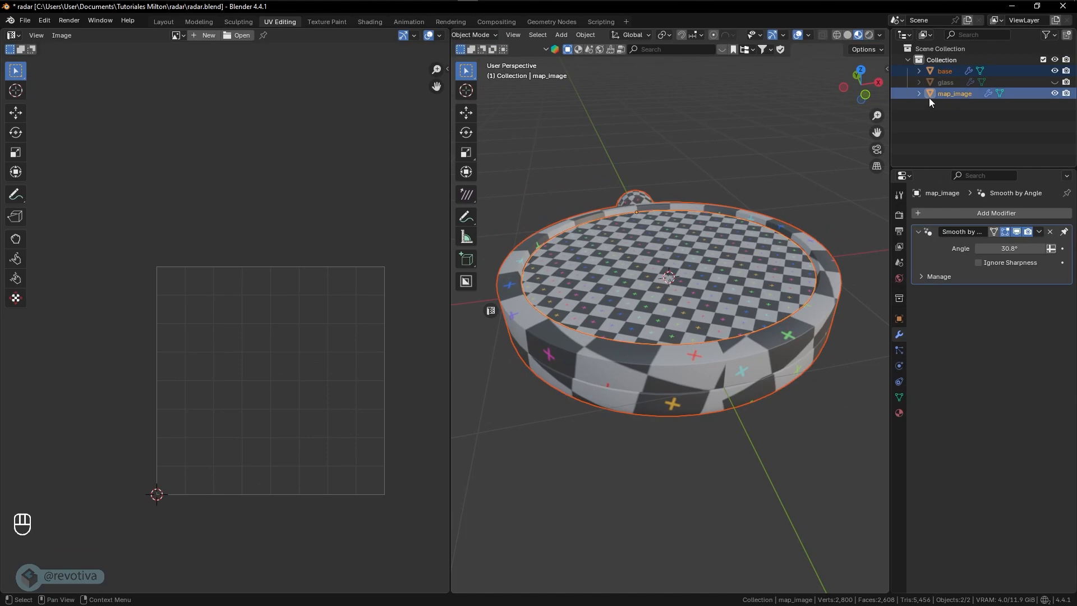
key(super+Tab)
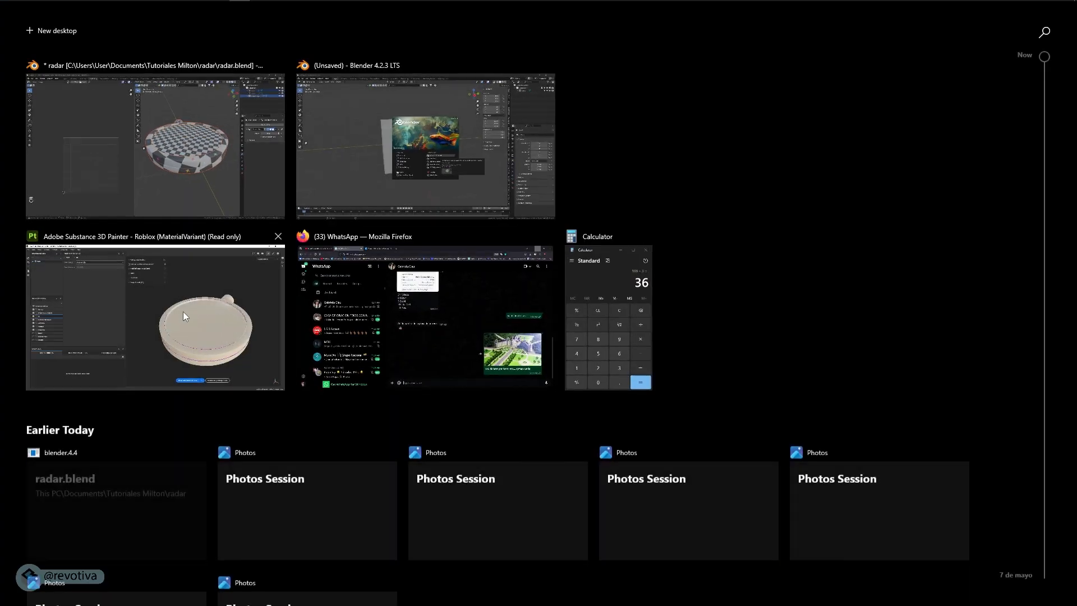
click(183, 312)
- Set the ID map's color source to Mesh ID / Polygroup, bake the selected mesh maps and return to painting mode
click(242, 80)
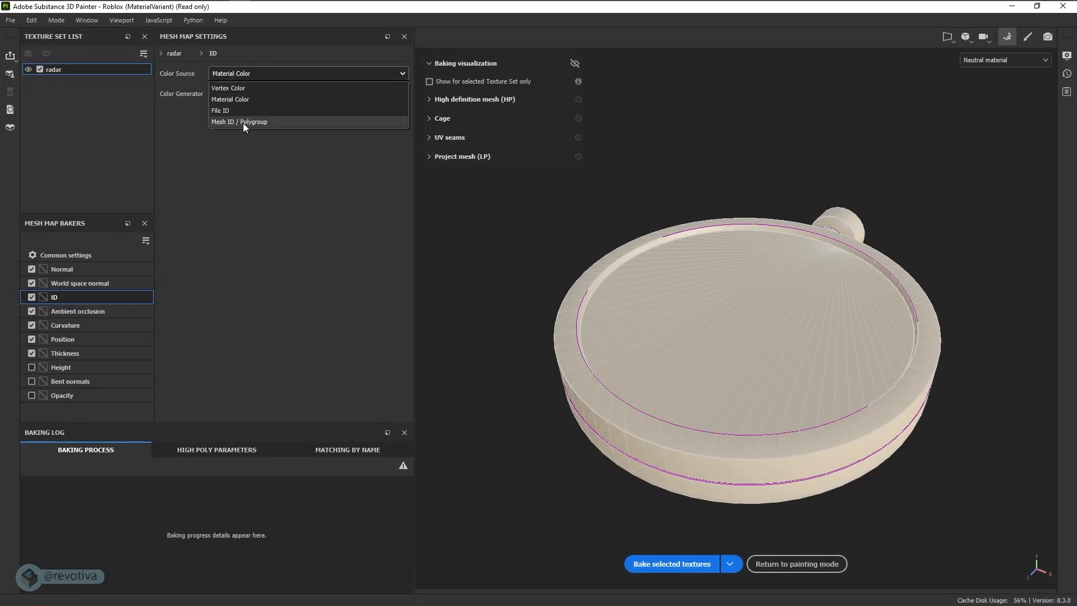
click(238, 123)
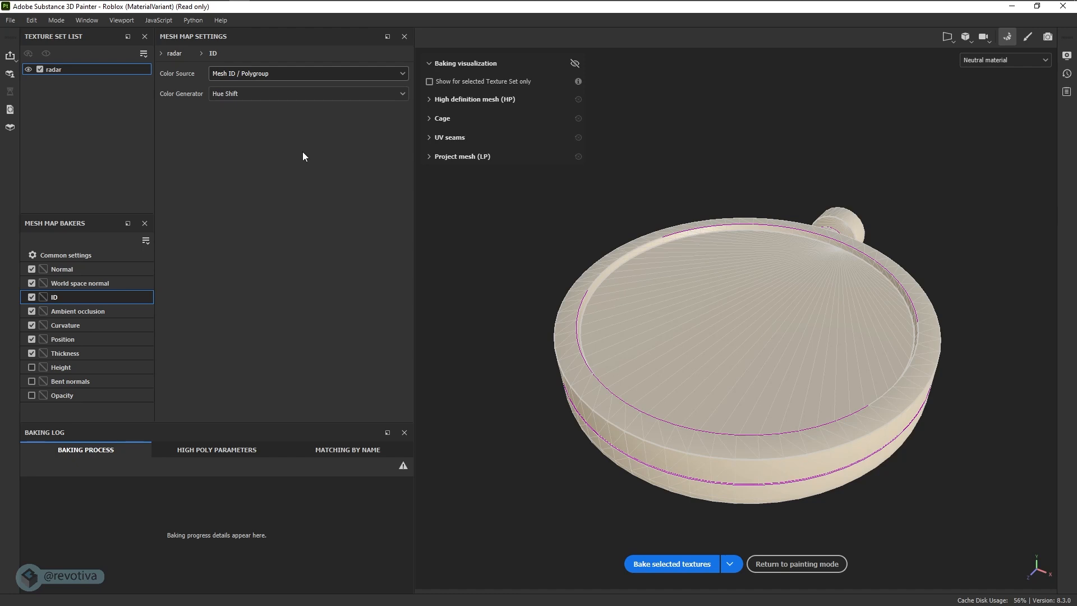
click(267, 73)
click(238, 120)
click(652, 565)
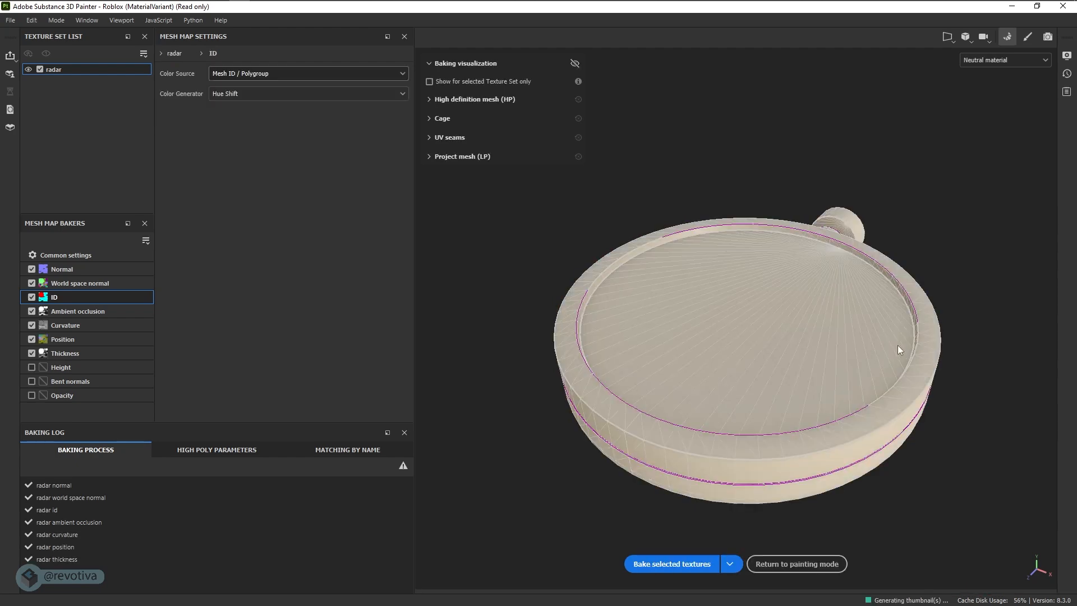
click(796, 564)
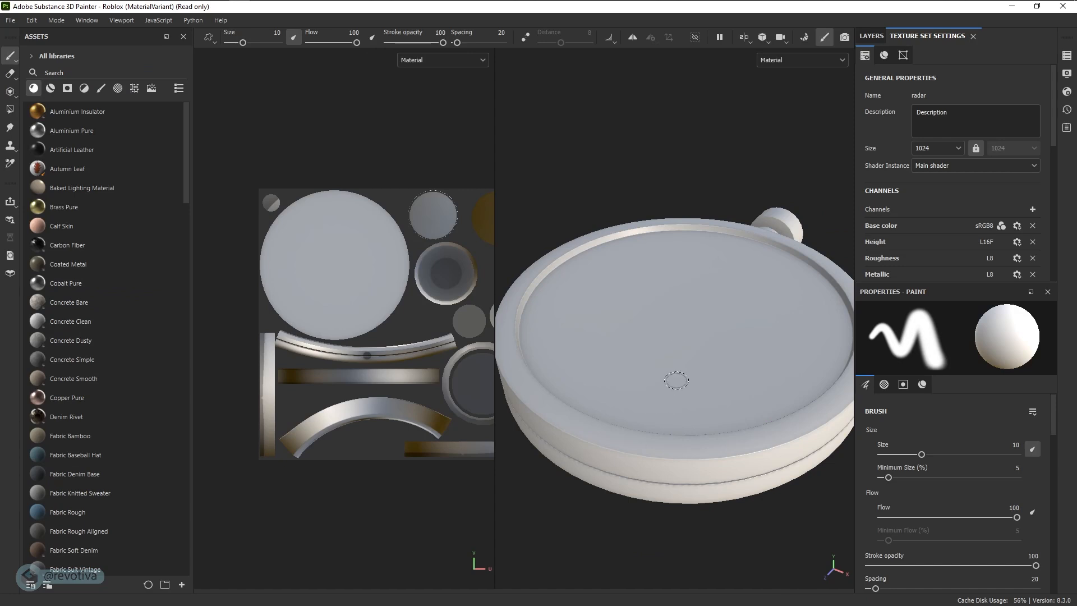
- Widen the 3D view against the UV view and compare the baked radar with the green grid reference image
alt+drag(722, 353, 551, 385)
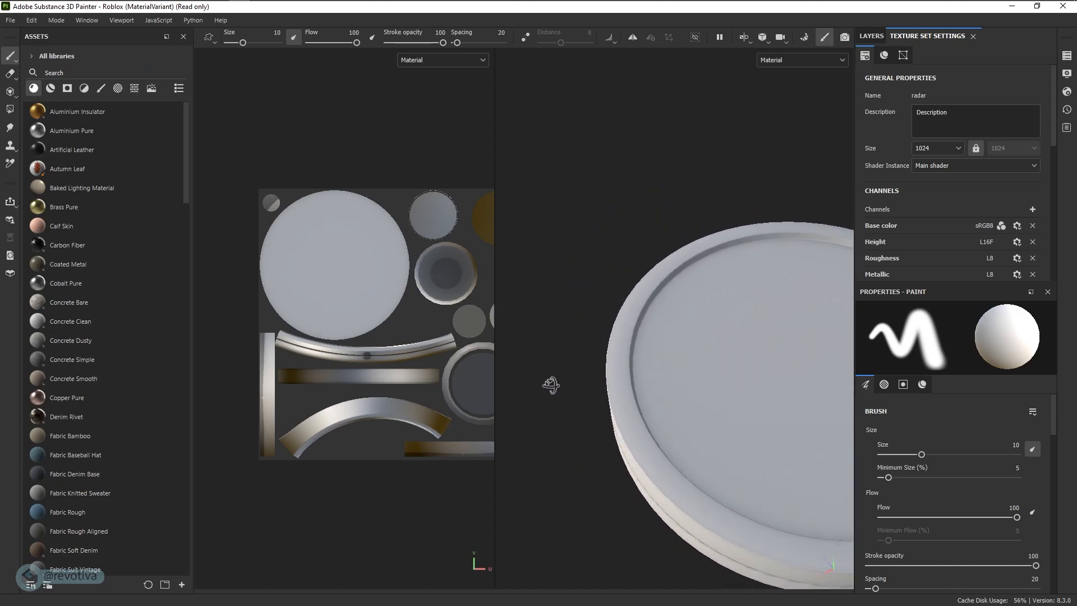
alt+right_drag(550, 385, 926, 358)
alt+drag(664, 365, 736, 362)
alt+right_drag(717, 371, 673, 385)
mouse_move(673, 385)
alt+mouse_down()
mouse_move(717, 305)
mouse_move(709, 421)
mouse_move(718, 370)
alt+mouse_up()
alt+middle_drag(718, 370, 730, 397)
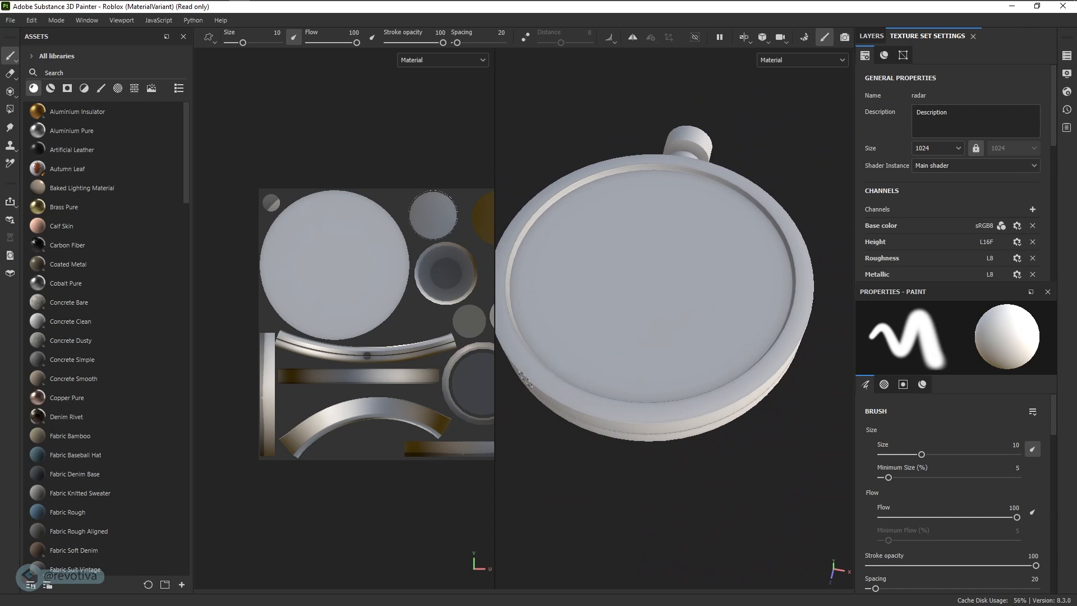
drag(495, 382, 394, 382)
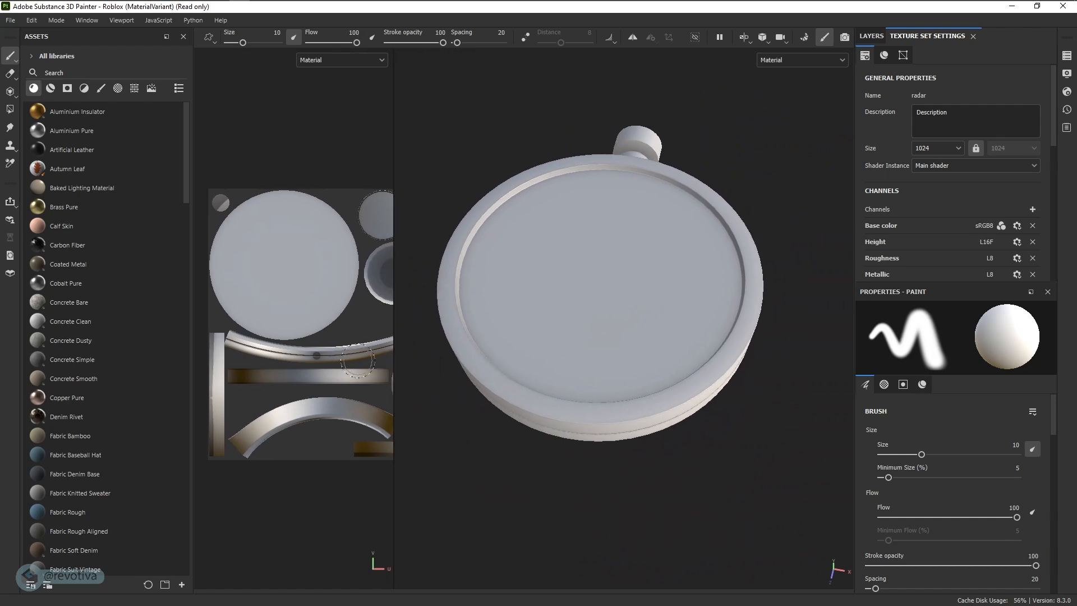
alt+drag(572, 306, 576, 344)
alt+middle_drag(618, 352, 596, 339)
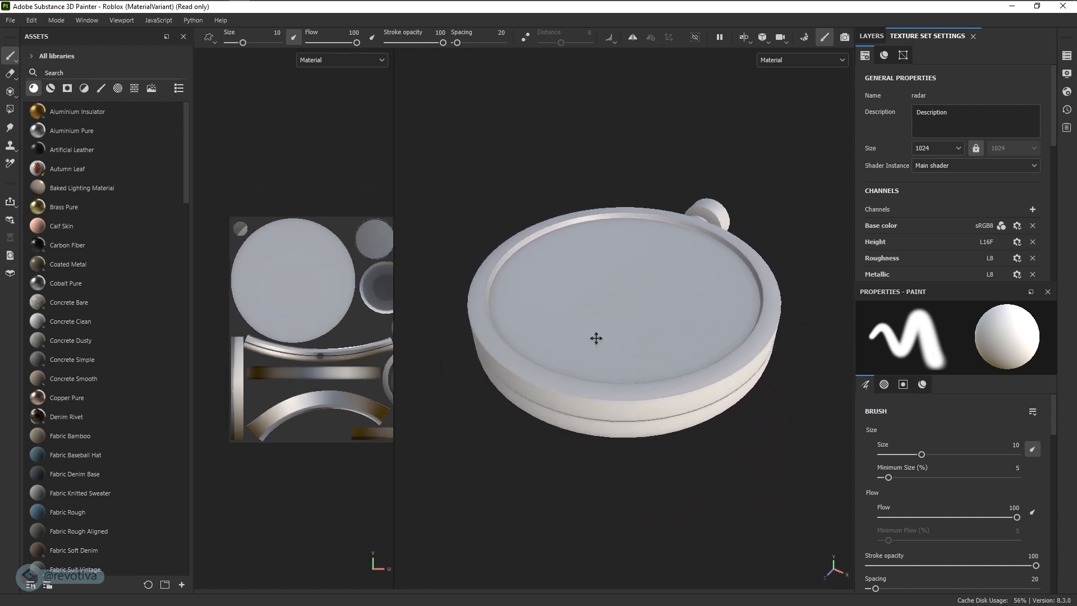
mouse_move(0, 387)
right_down()
mouse_move(506, 262)
mouse_move(493, 235)
right_up()
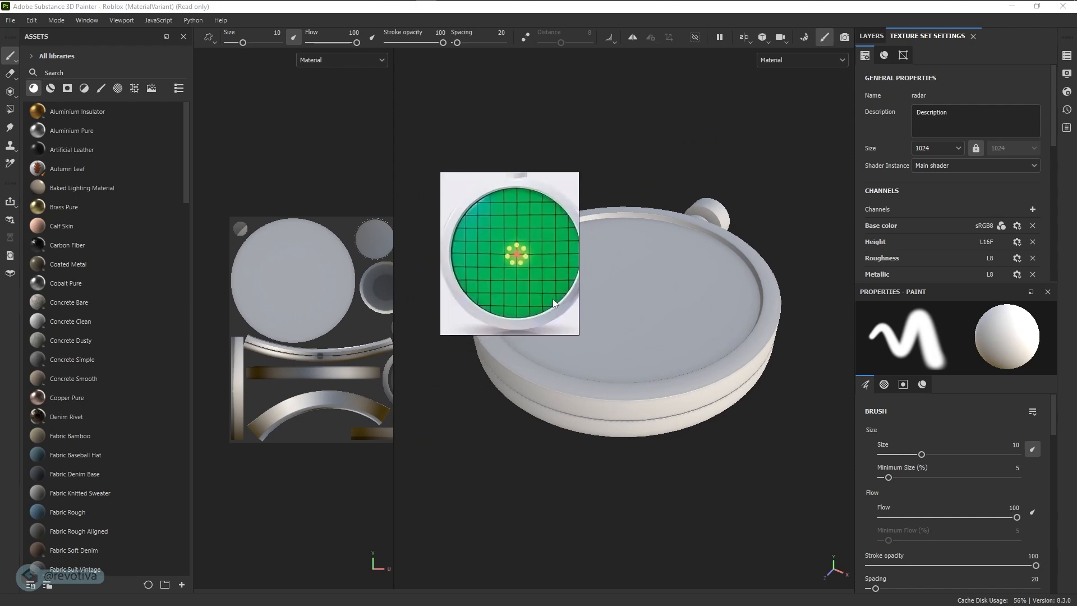
right_drag(553, 301, 0, 342)
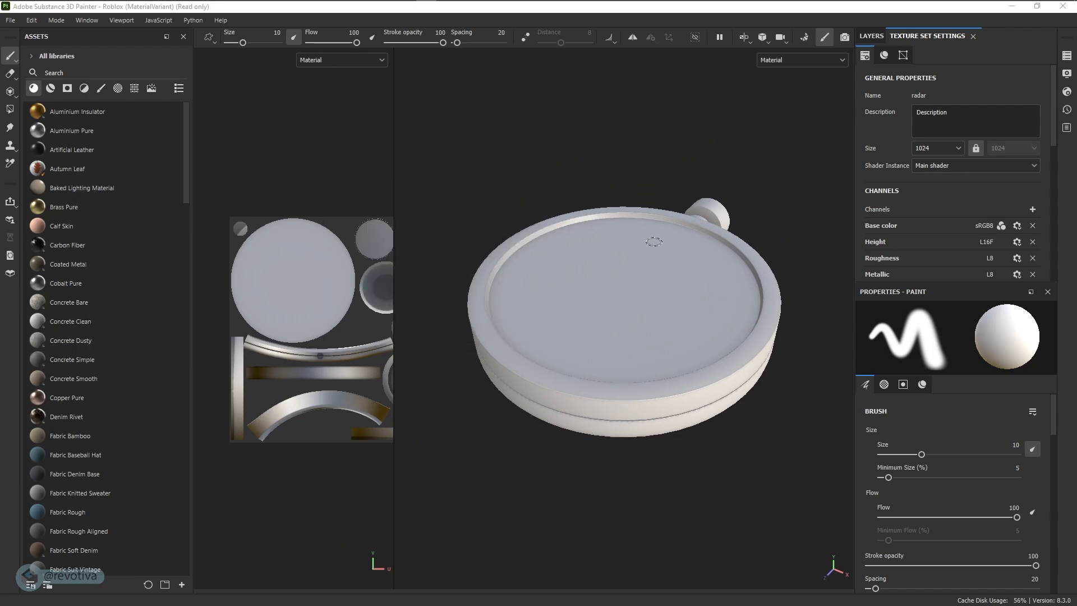
- Display the layer stack and apply the Plastic Dirty Scratched smart material to the radar
click(872, 36)
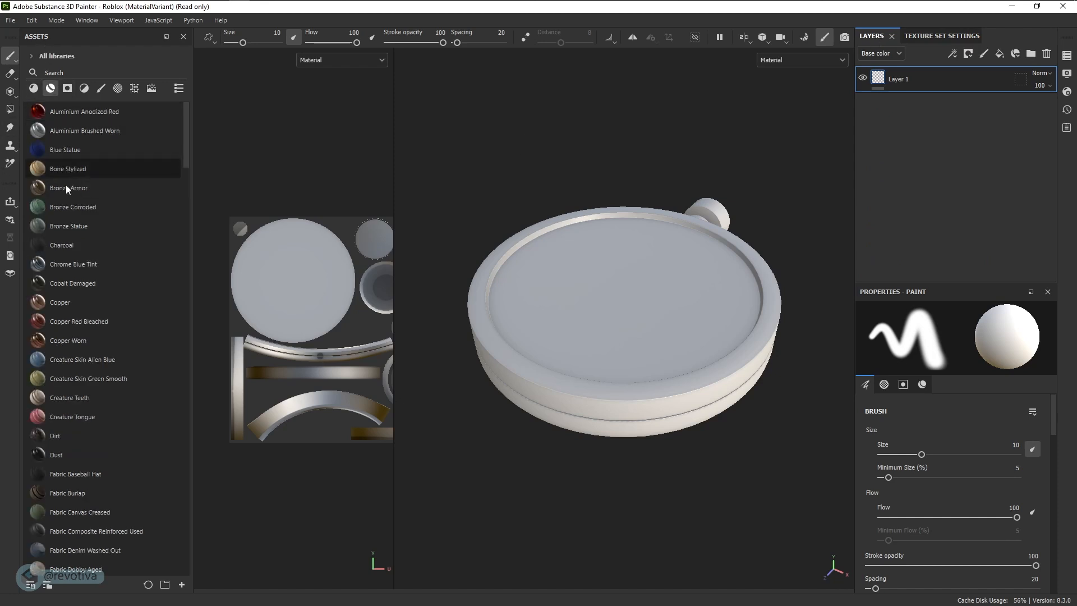
scroll(91, 306, down, 7)
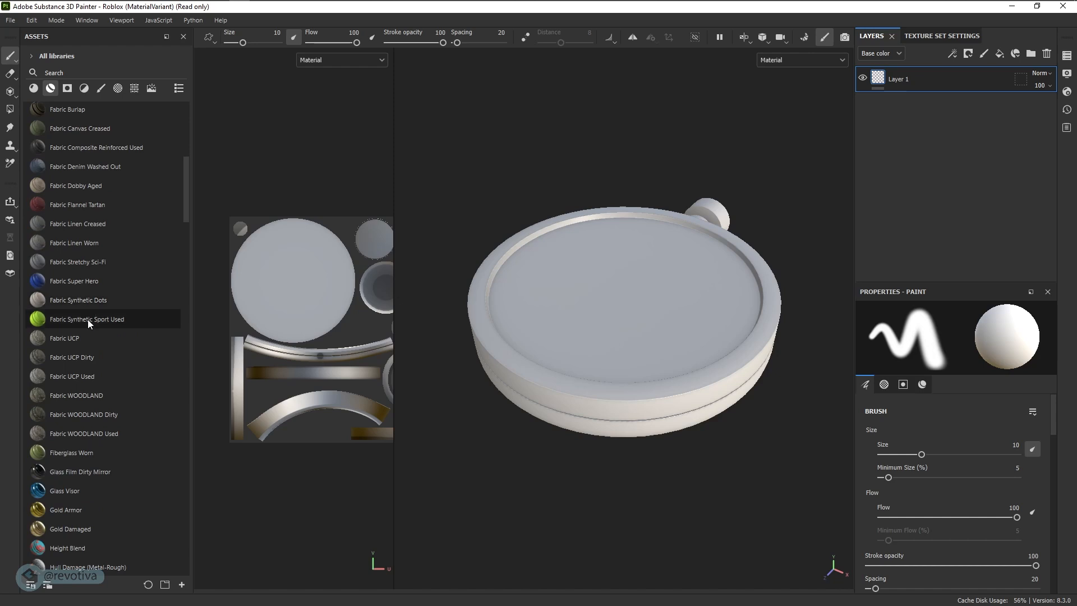
scroll(87, 319, down, 7)
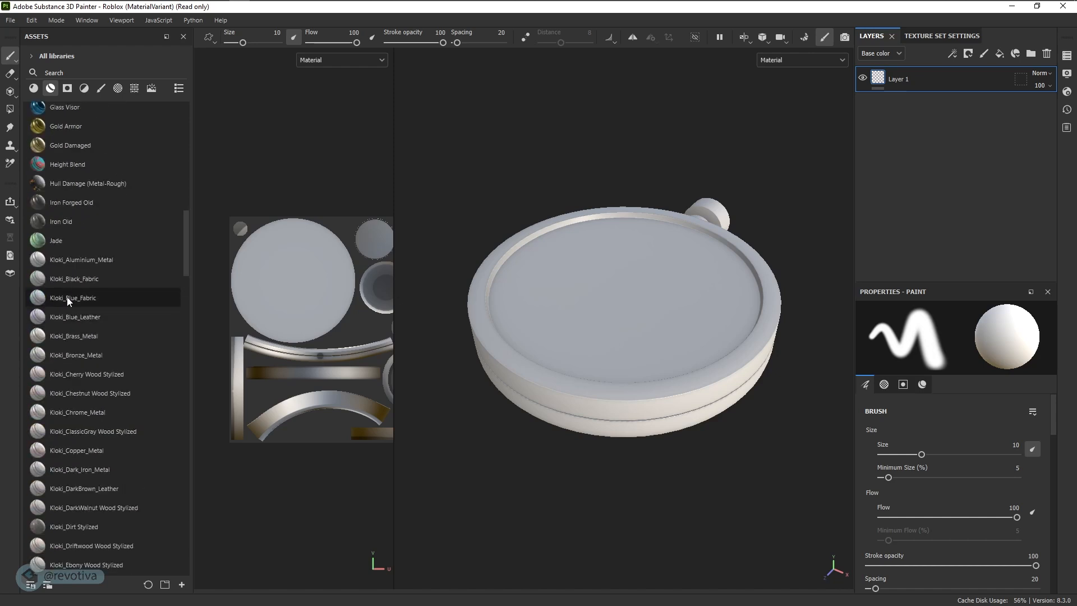
mouse_move(67, 301)
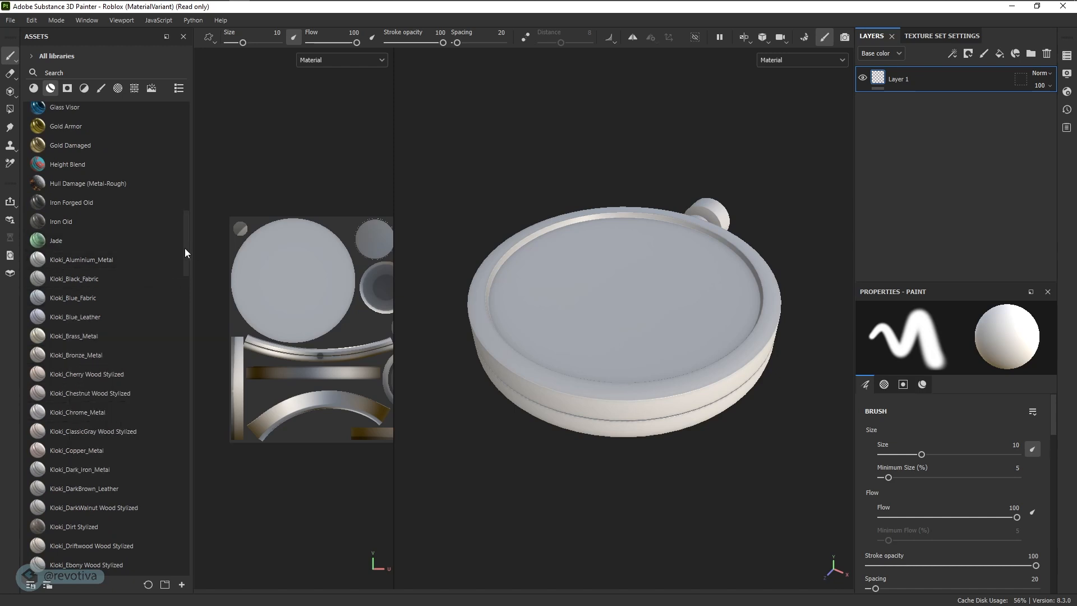
mouse_move(185, 249)
mouse_down()
mouse_move(176, 533)
mouse_move(184, 441)
mouse_up()
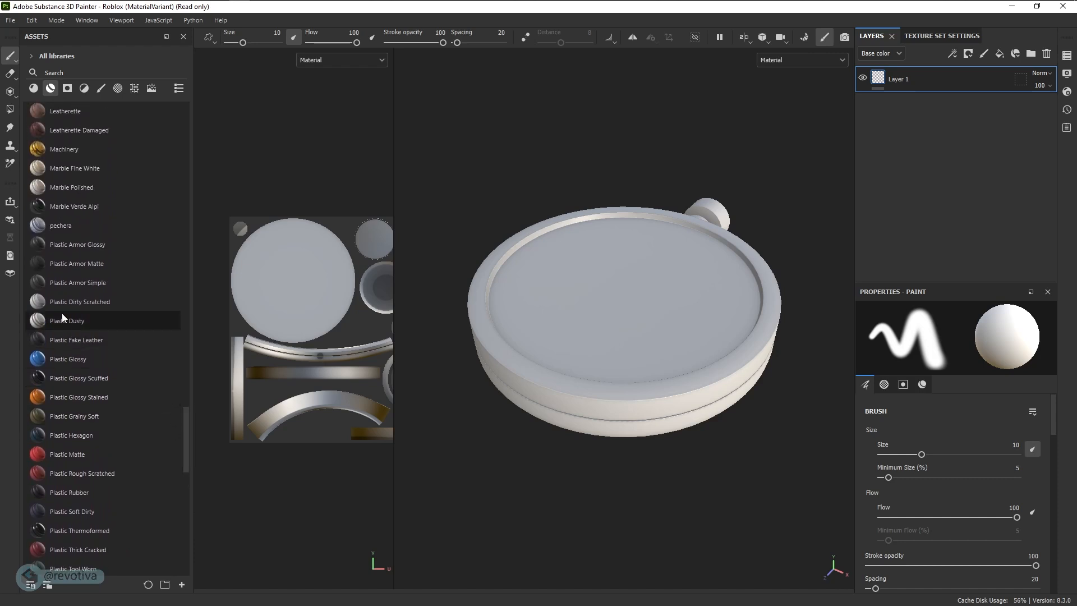
drag(76, 303, 610, 287)
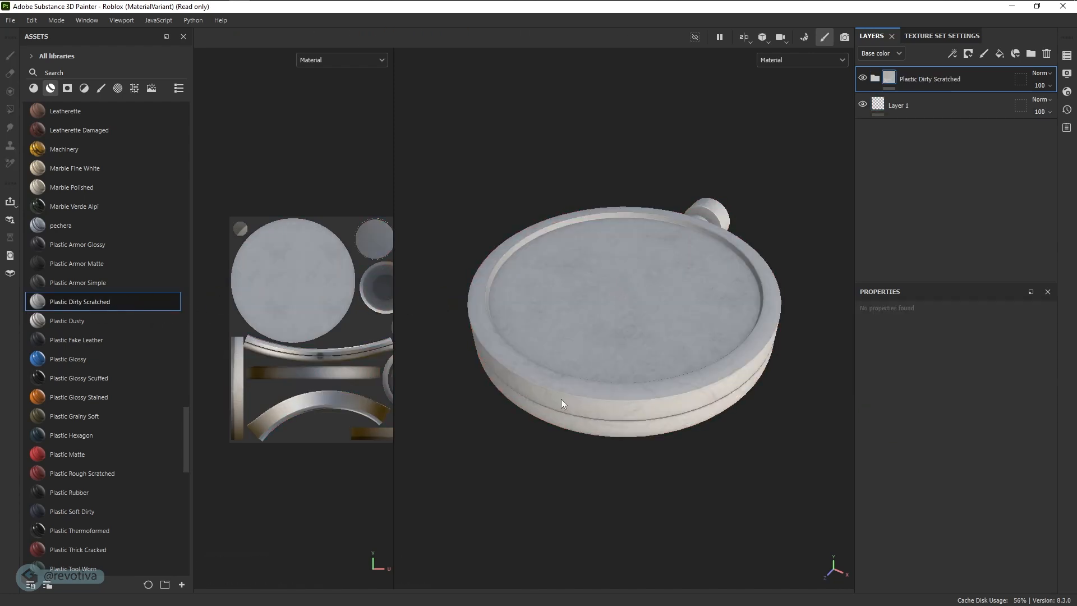
- Inspect the scratched plastic around the radar's rim and face, and hide the Plastic Dirty Scratched layer
alt+right_drag(563, 400, 721, 405)
alt+drag(721, 405, 697, 336)
alt+right_drag(696, 335, 689, 365)
alt+drag(689, 365, 561, 404)
alt+middle_drag(687, 384, 580, 380)
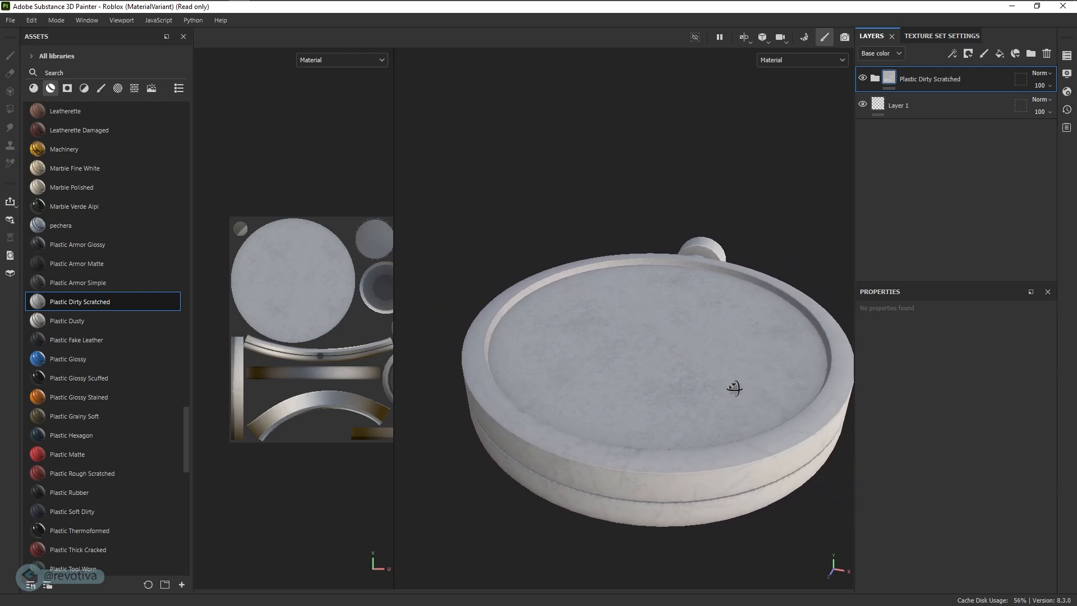
alt+drag(736, 387, 640, 387)
alt+middle_drag(634, 387, 630, 386)
click(863, 79)
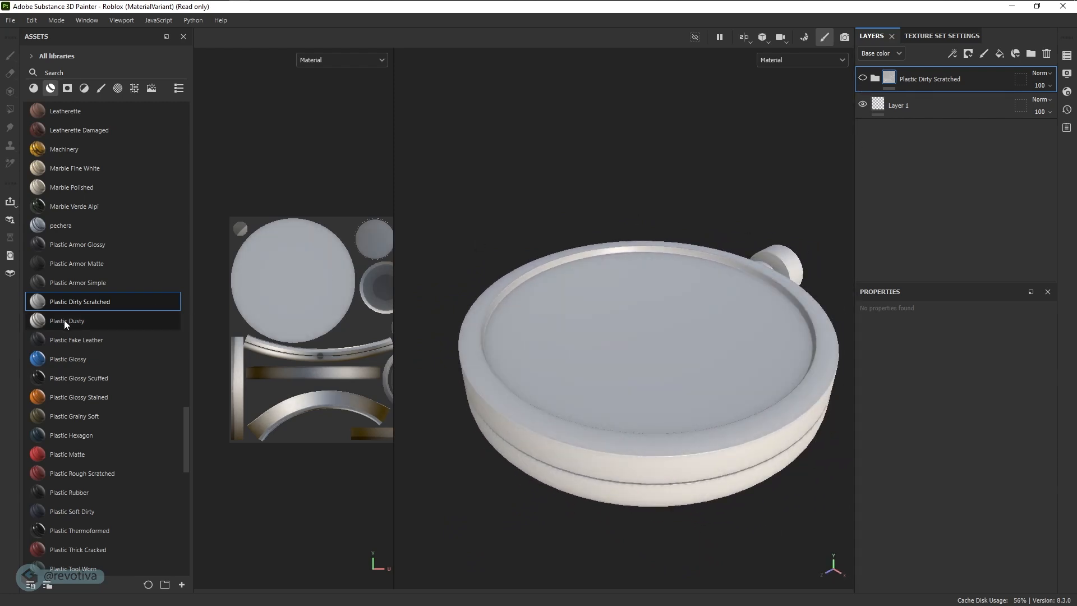
- Try the Plastic Dusty and Steel Bright Layered smart materials on the radar, undoing each one
drag(64, 319, 627, 435)
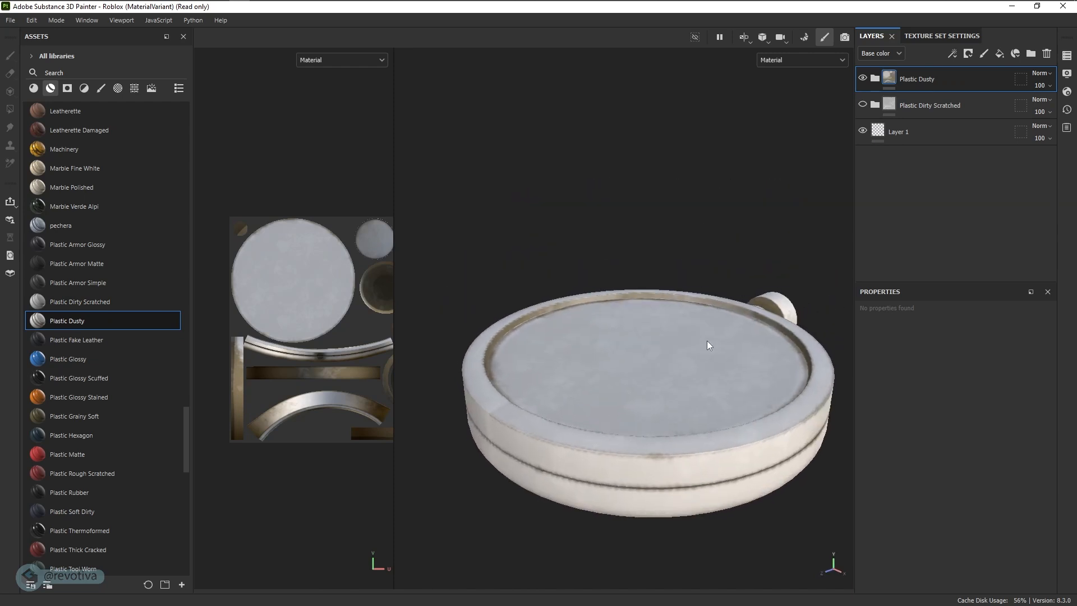
key(ctrl+z)
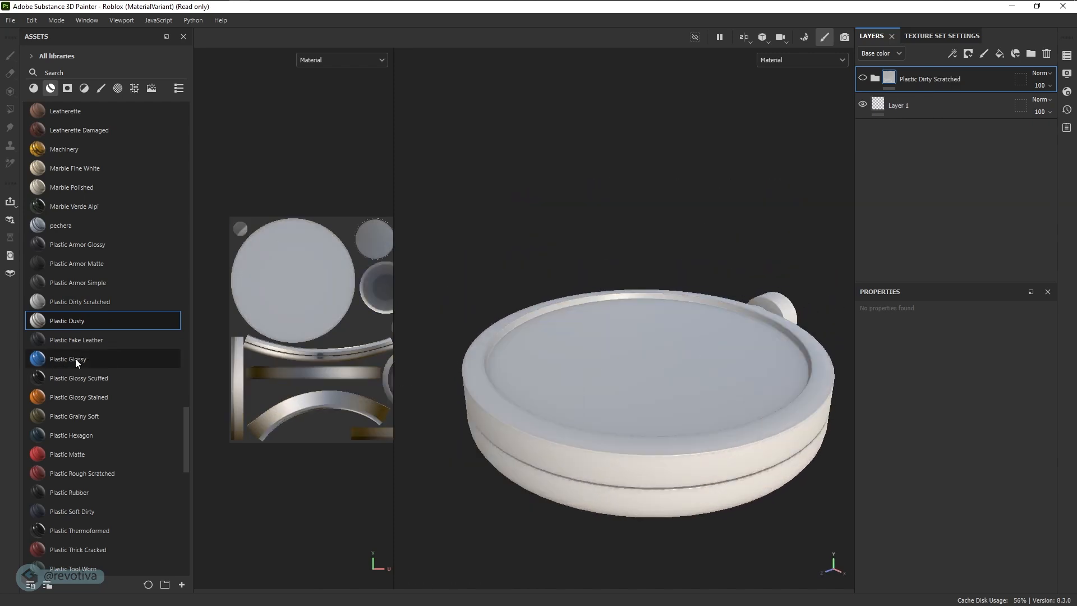
scroll(76, 358, down, 5)
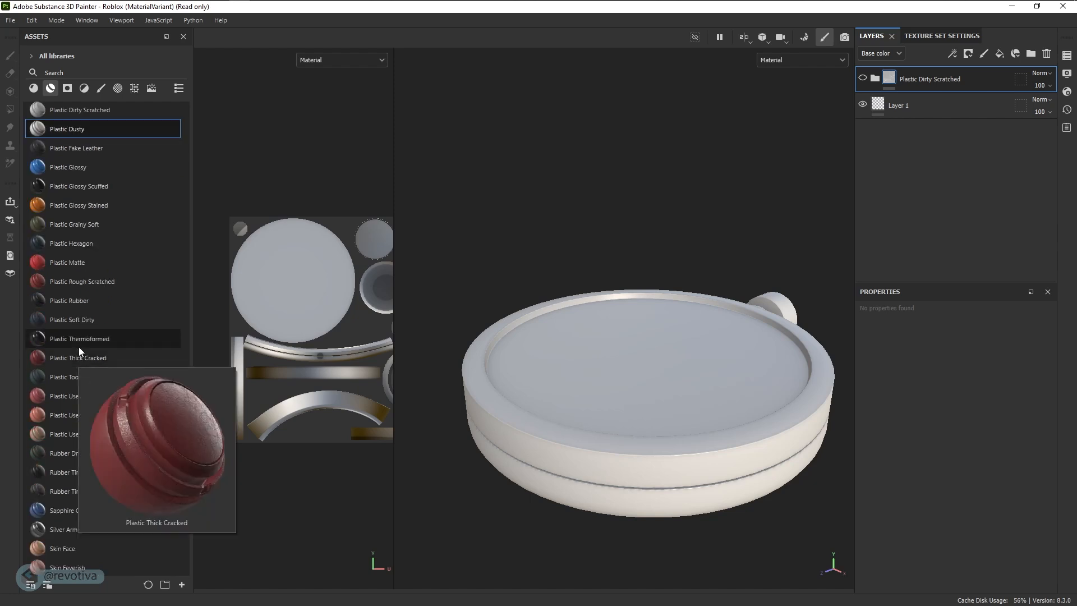
mouse_move(81, 344)
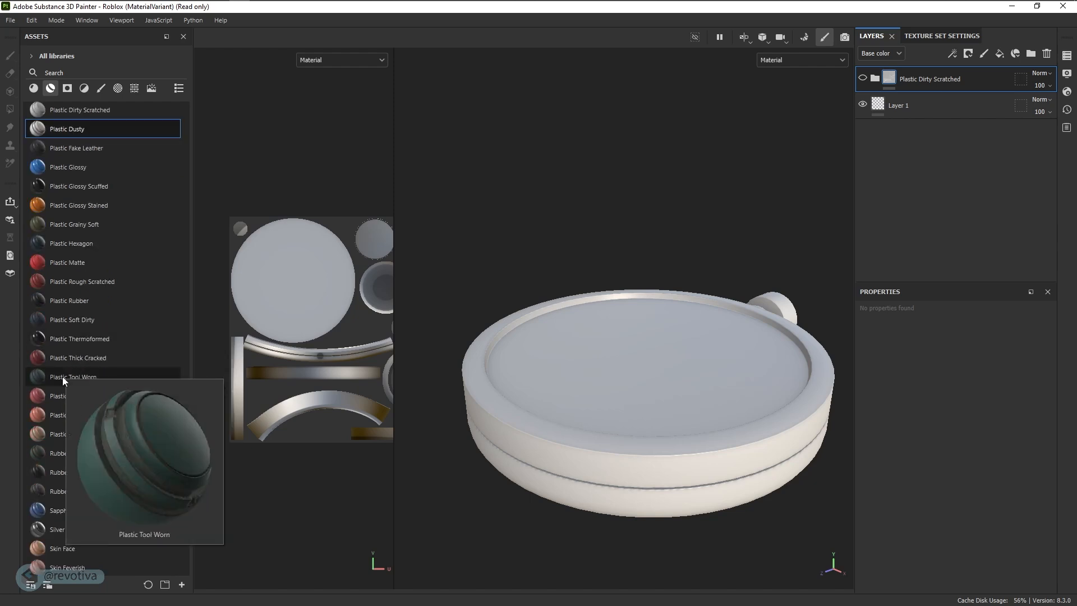
mouse_move(63, 434)
scroll(62, 432, down, 6)
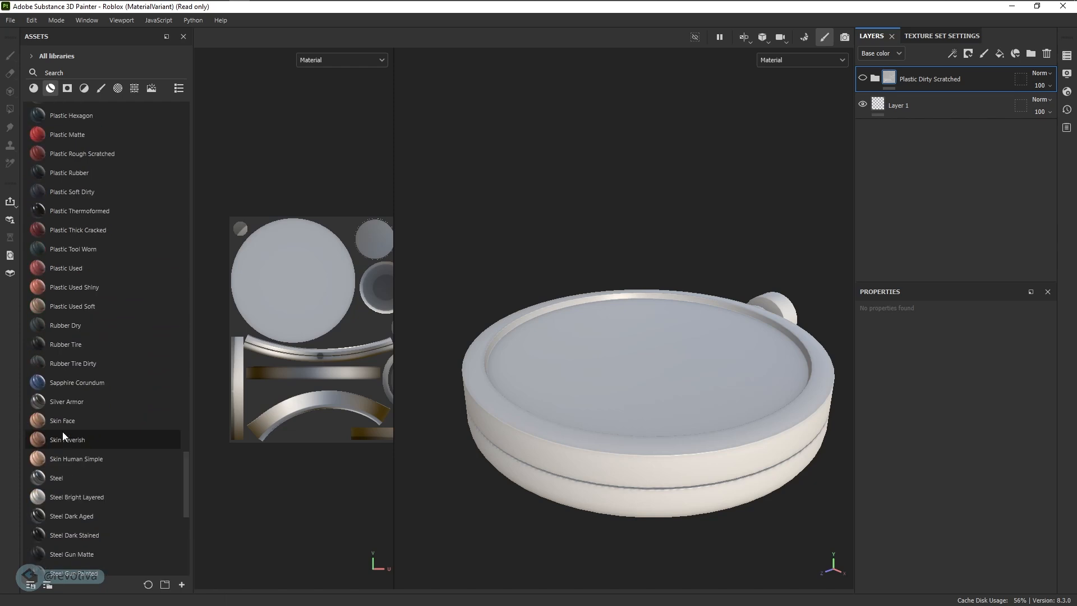
mouse_move(85, 369)
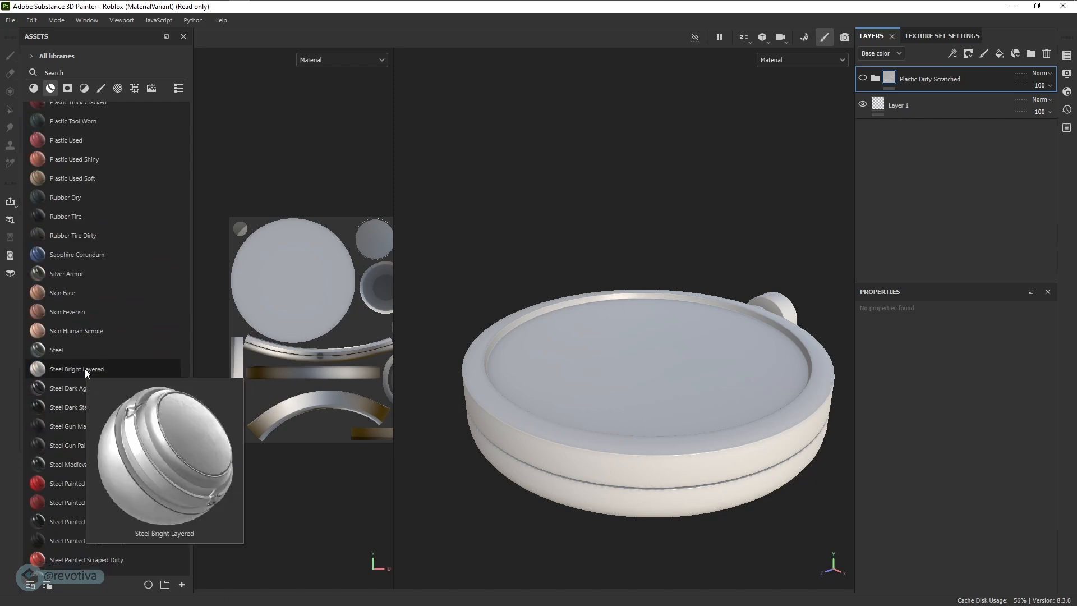
drag(85, 369, 509, 409)
key(ctrl+z)
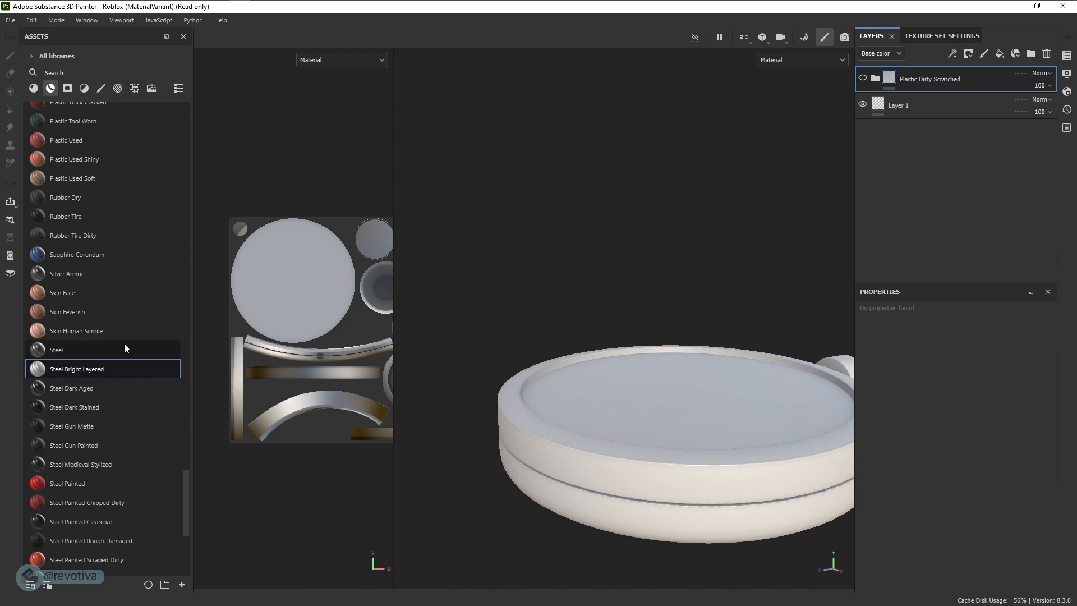
- Search the smart materials for plastic and apply Plastic Matte to the radar
scroll(123, 344, up, 8)
scroll(89, 366, up, 15)
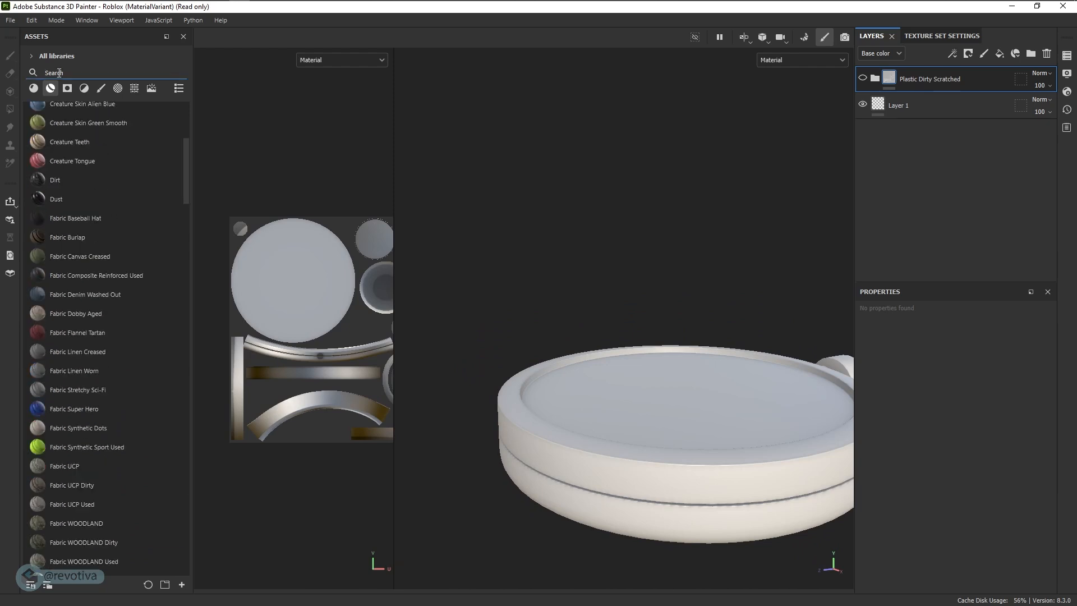
click(59, 73)
text(plastic)
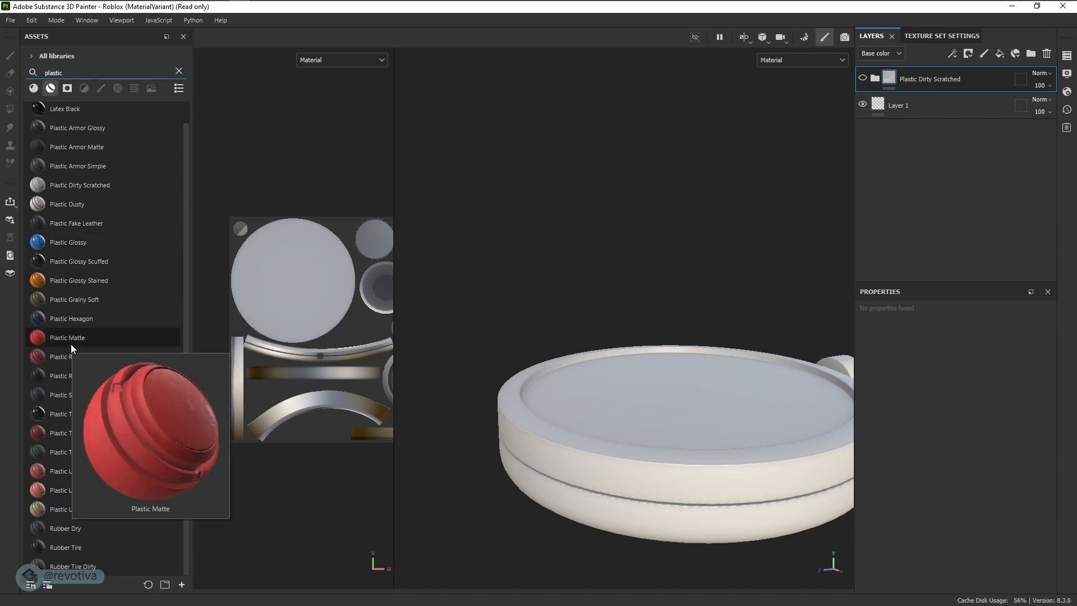
drag(71, 341, 558, 442)
alt+drag(627, 377, 677, 457)
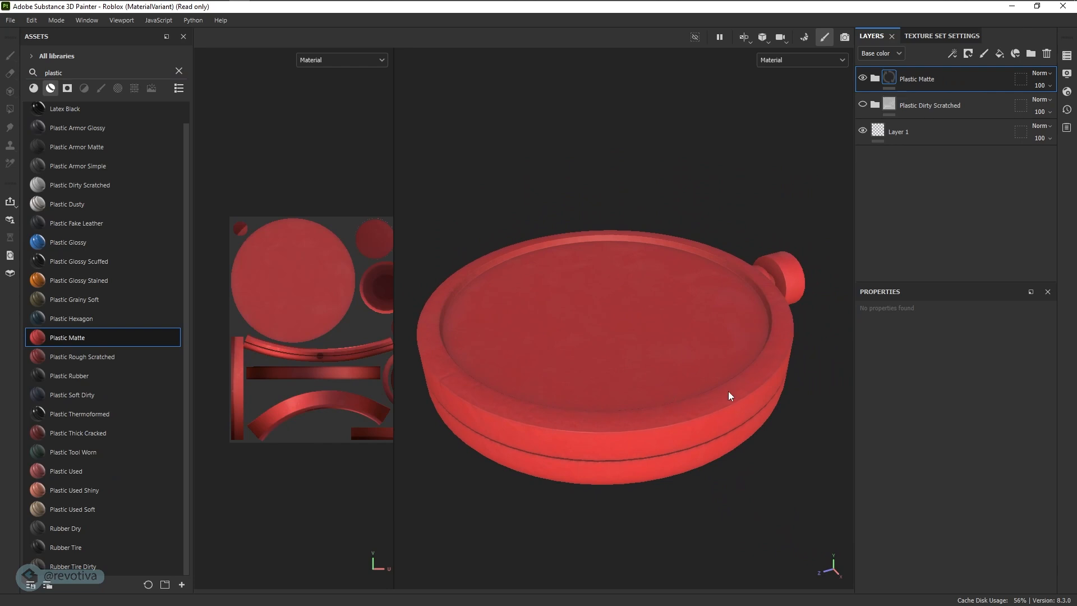
- Expand the Plastic Matte group and set the Plastic Base layer's base color to light grey CBCBCB
click(875, 78)
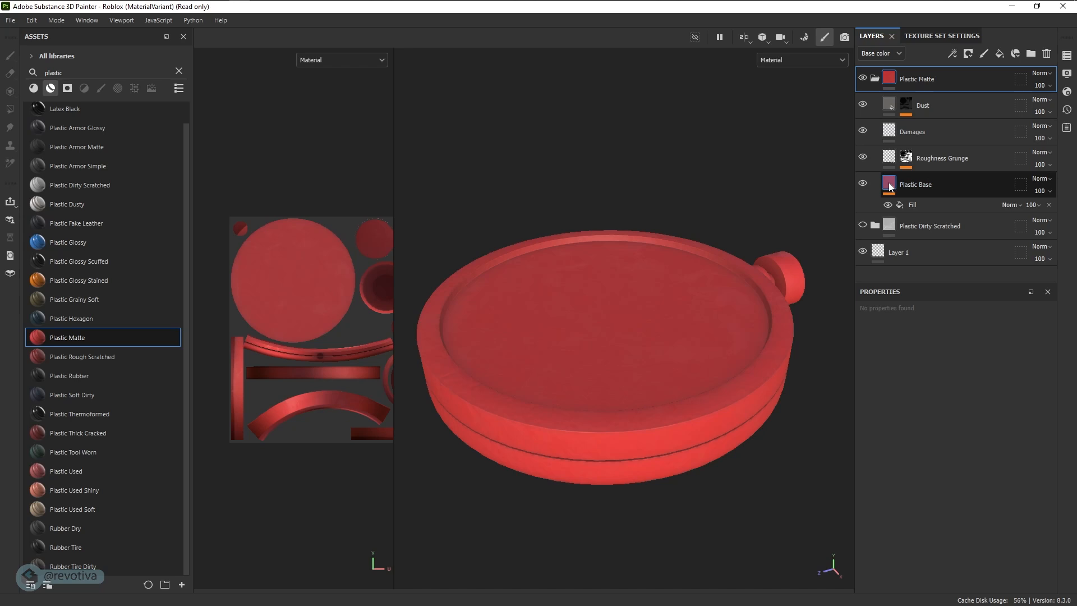
click(892, 187)
scroll(891, 399, down, 5)
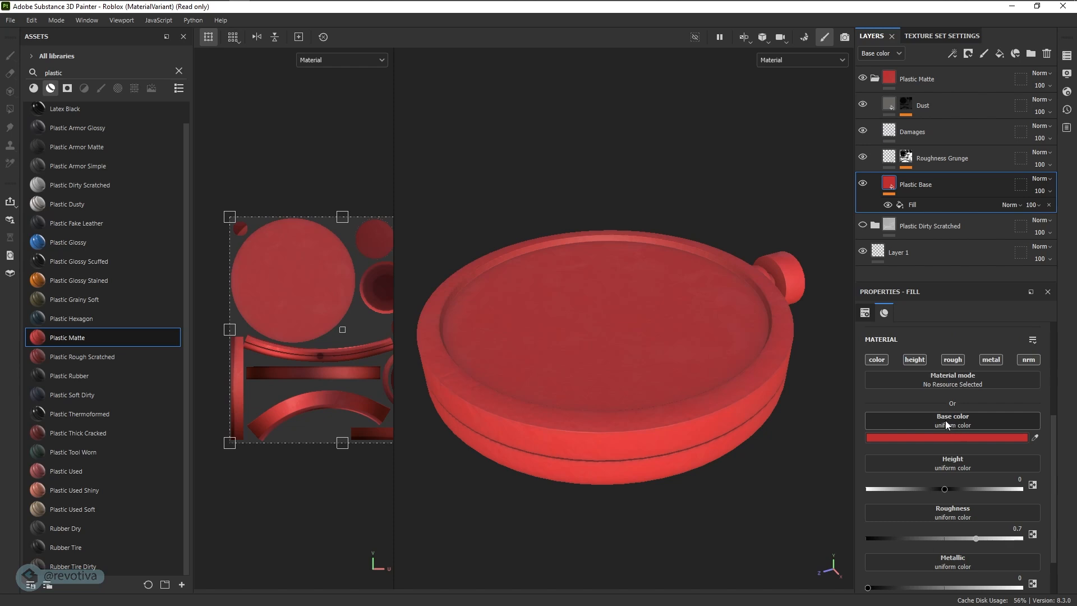
click(958, 436)
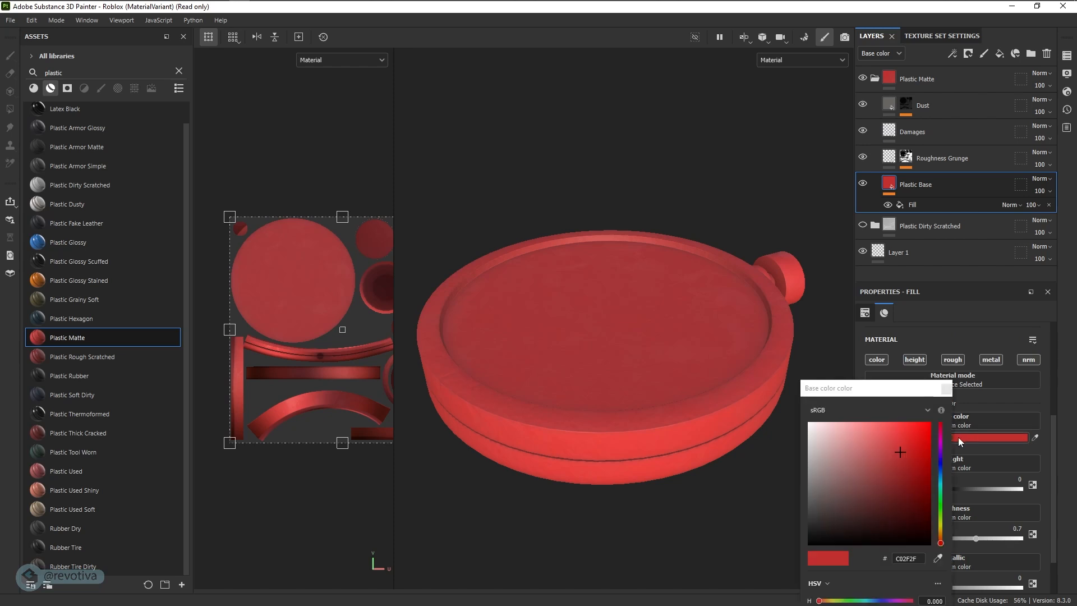
click(823, 447)
mouse_move(824, 447)
mouse_down()
mouse_move(806, 447)
mouse_move(802, 480)
mouse_move(783, 427)
mouse_move(773, 446)
mouse_move(806, 445)
mouse_up()
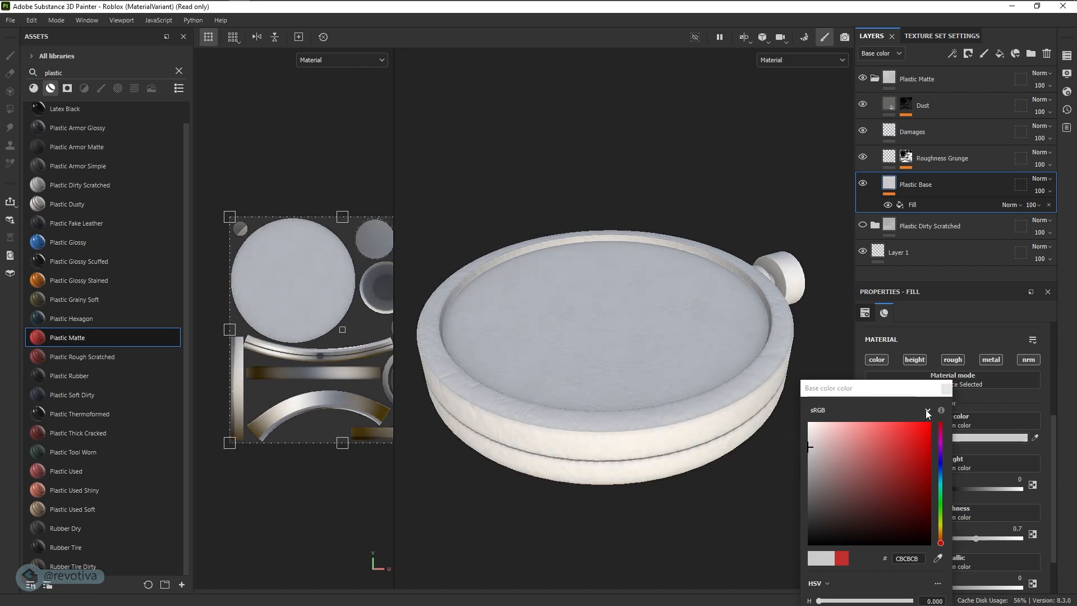
click(946, 388)
alt+drag(517, 356, 678, 418)
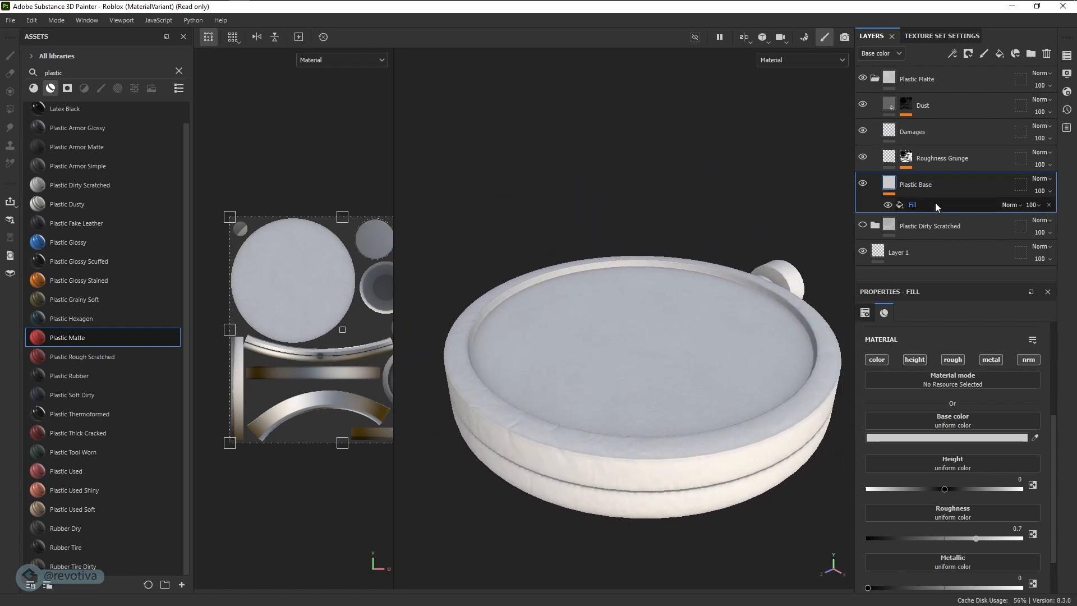
- Compare the radar's surface with and without the Damages layer of Plastic Matte, and leave that layer hidden
mouse_move(649, 301)
alt+mouse_down()
mouse_move(630, 290)
mouse_move(640, 287)
alt+mouse_up()
alt+drag(724, 252, 682, 261)
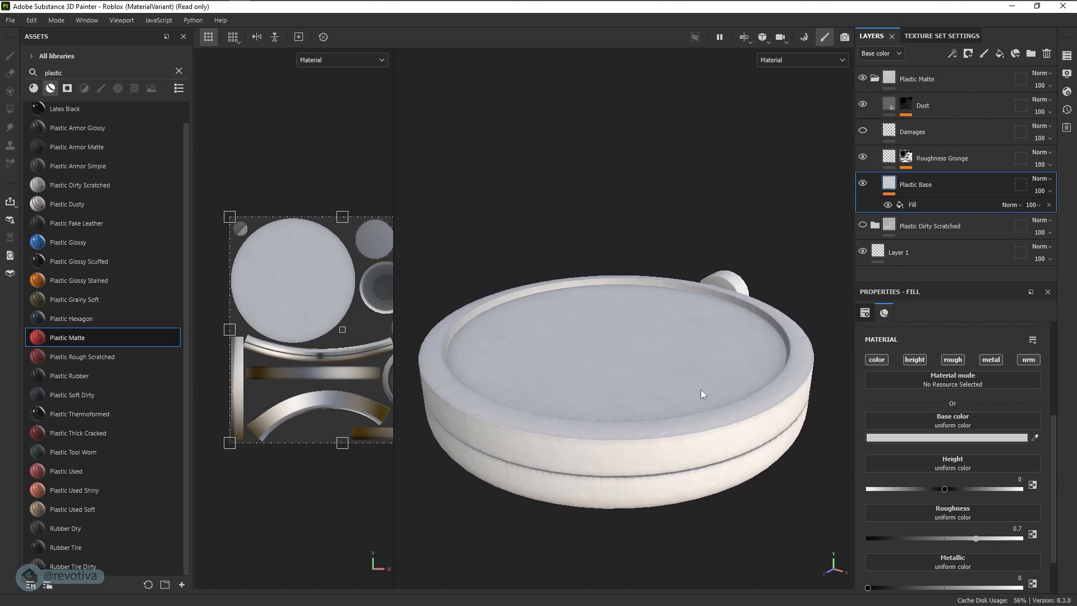
click(896, 134)
click(864, 132)
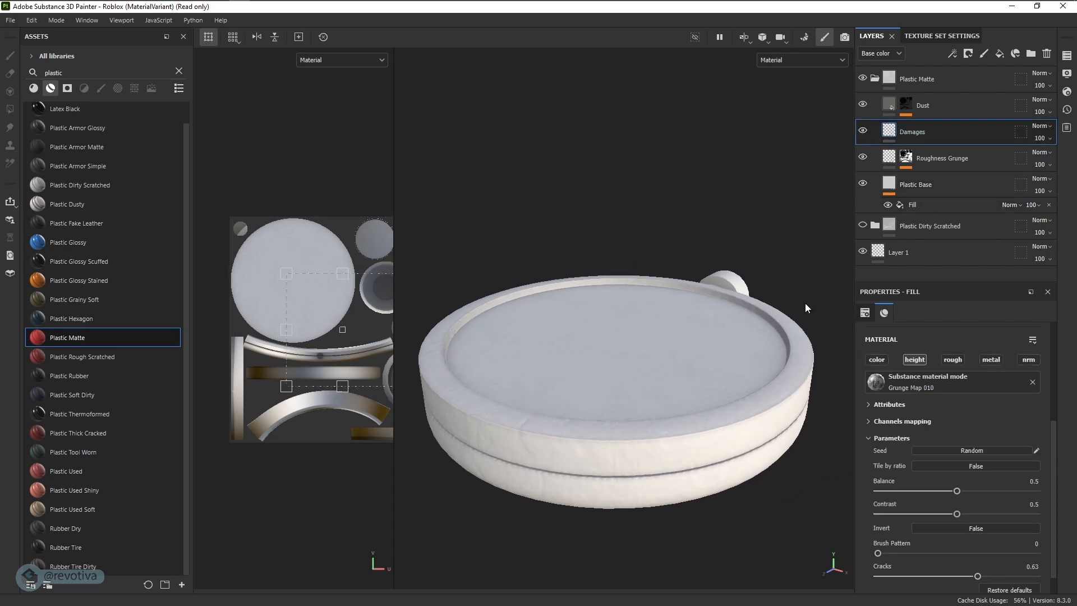
scroll(561, 466, up, 5)
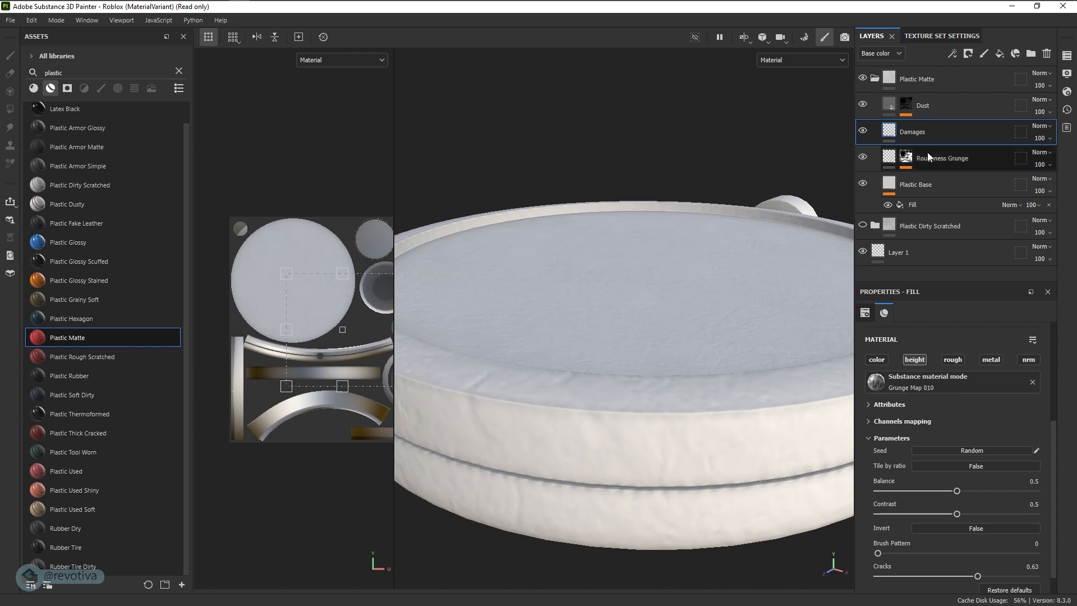
click(863, 132)
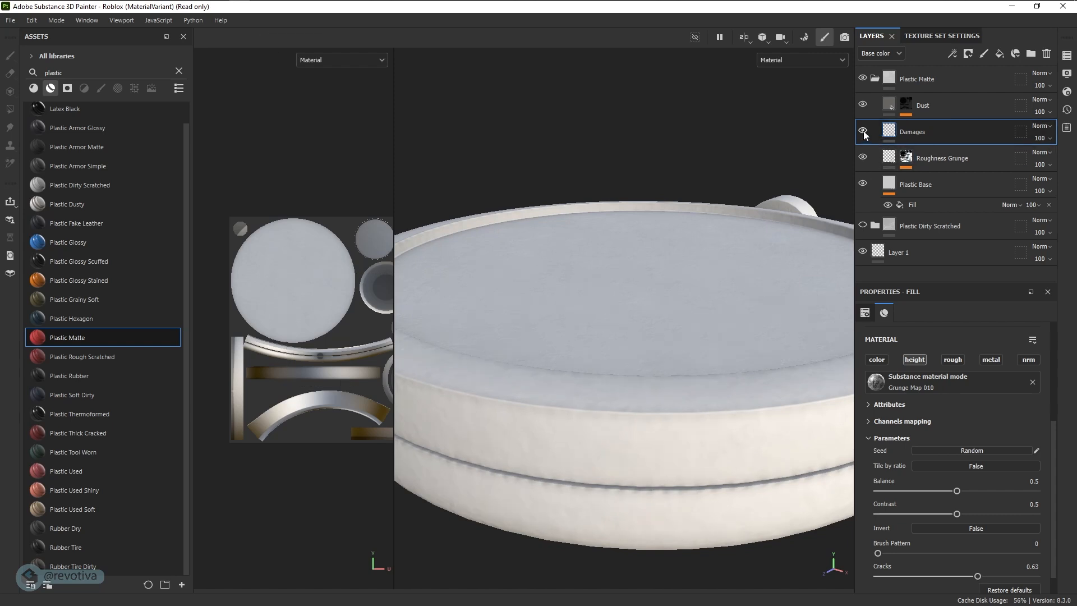
alt+right_drag(720, 217, 670, 242)
- Toggle the Dust and Plastic Base layers off and on to compare their effect, and collapse the Plastic Matte group
click(862, 105)
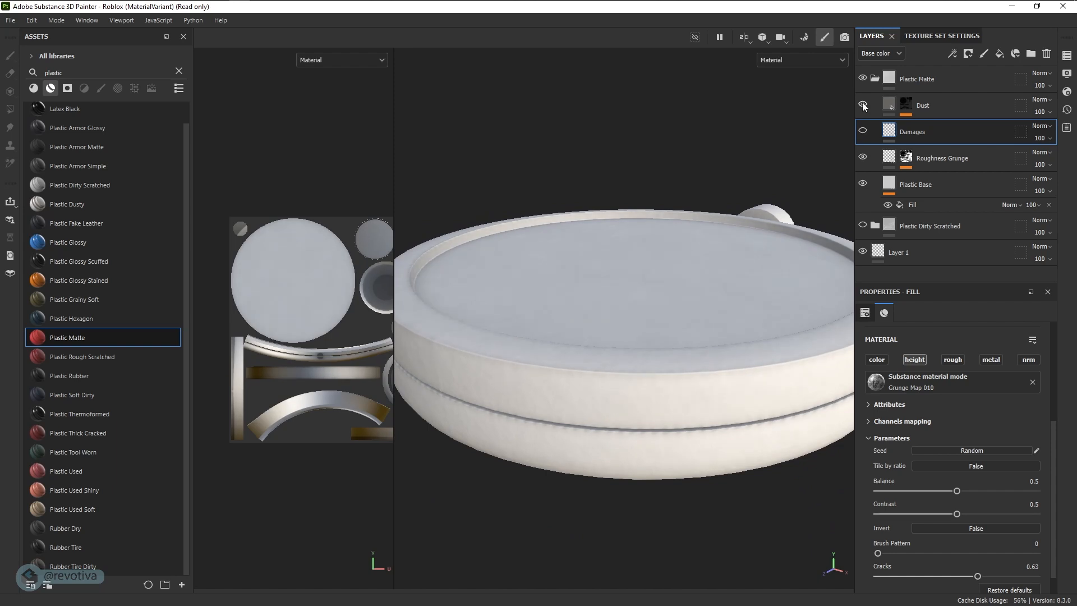
click(865, 184)
click(865, 184)
click(864, 184)
alt+drag(682, 233, 654, 250)
click(864, 183)
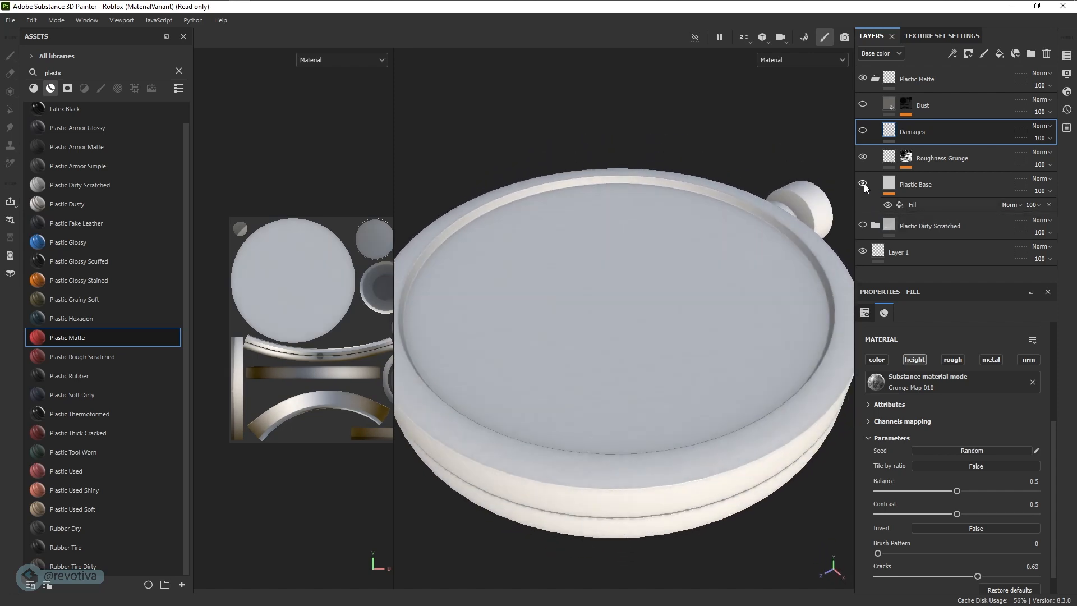
click(863, 103)
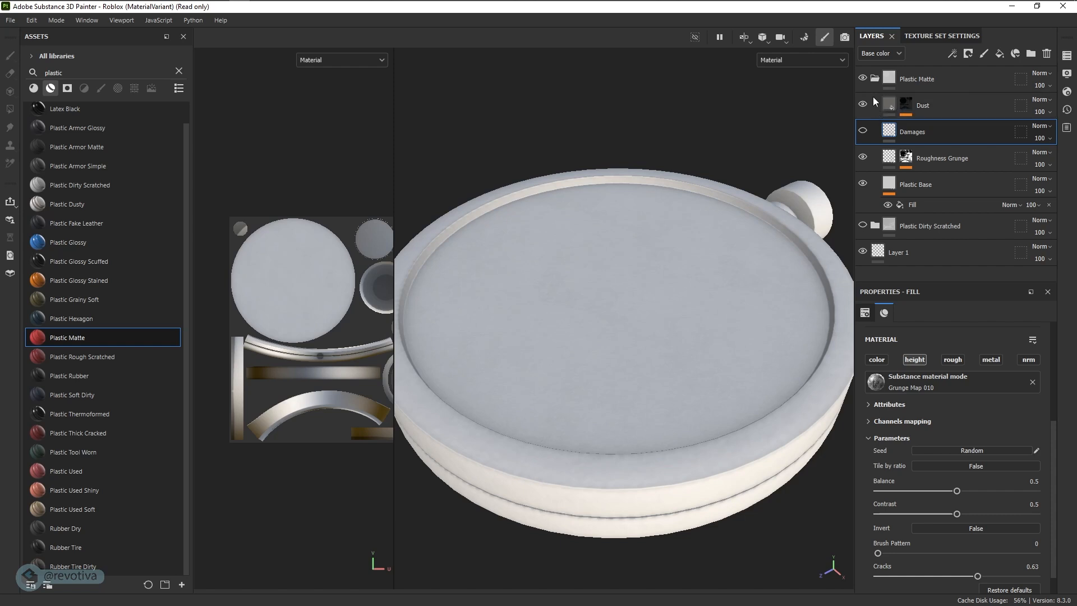
click(873, 80)
- Add a fill layer, place it above the Plastic Matte group in the layer stack, and rename it green
alt+drag(665, 269, 683, 282)
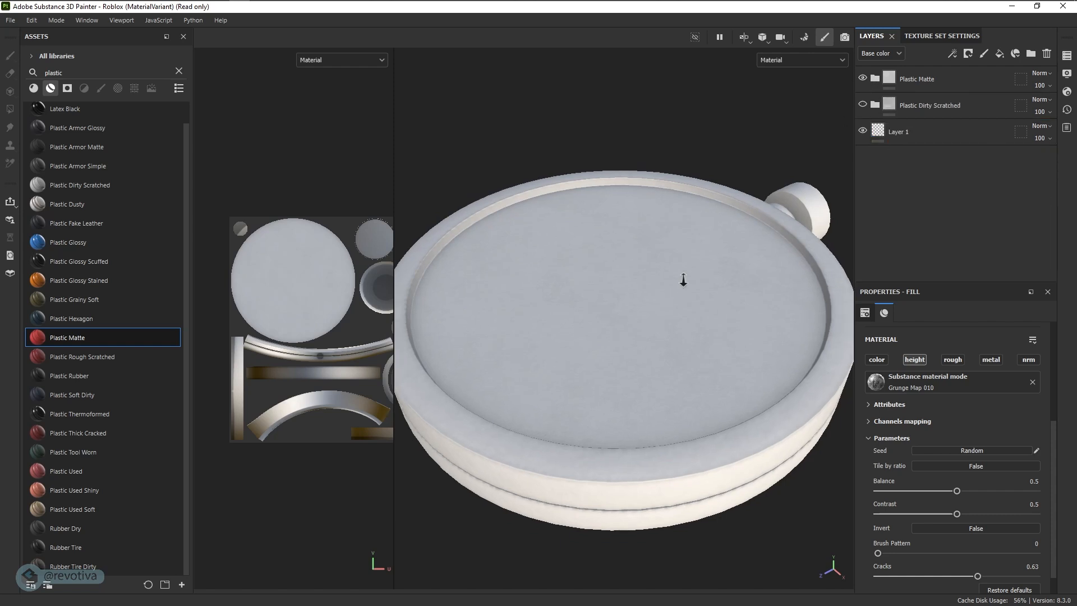
alt+right_drag(683, 281, 624, 289)
alt+middle_drag(624, 288, 656, 275)
alt+drag(655, 275, 719, 399)
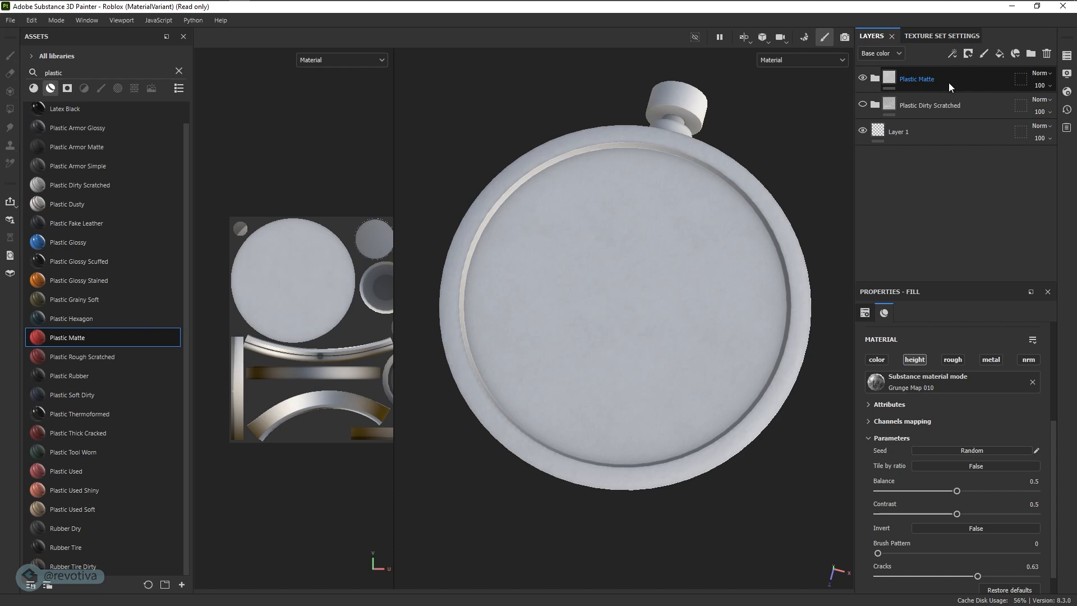
click(1000, 56)
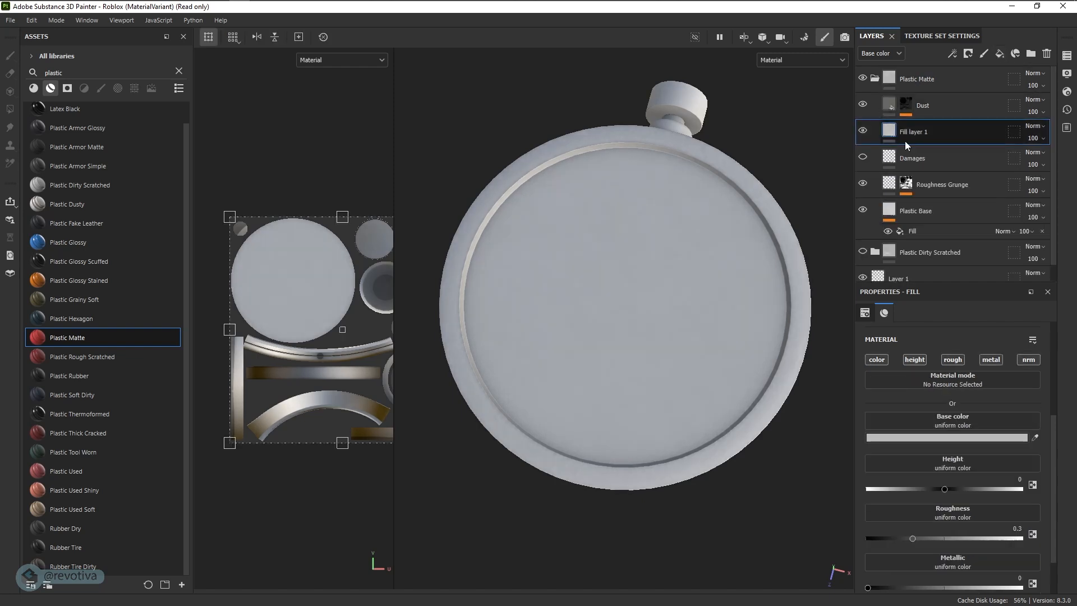
drag(895, 136, 889, 71)
click(876, 105)
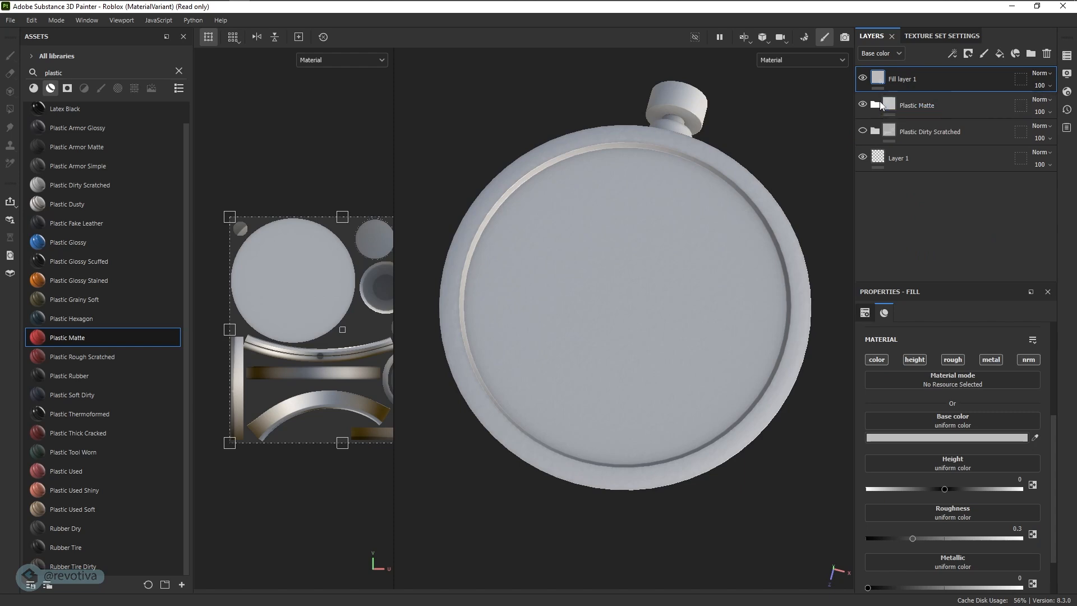
double_click(911, 81)
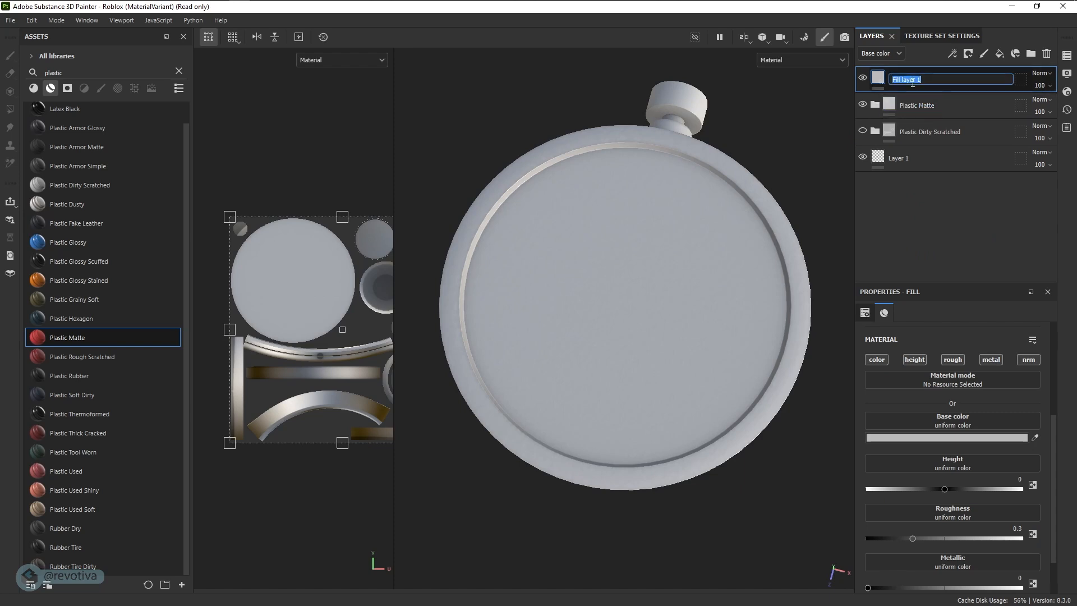
text(green)
key(Return)
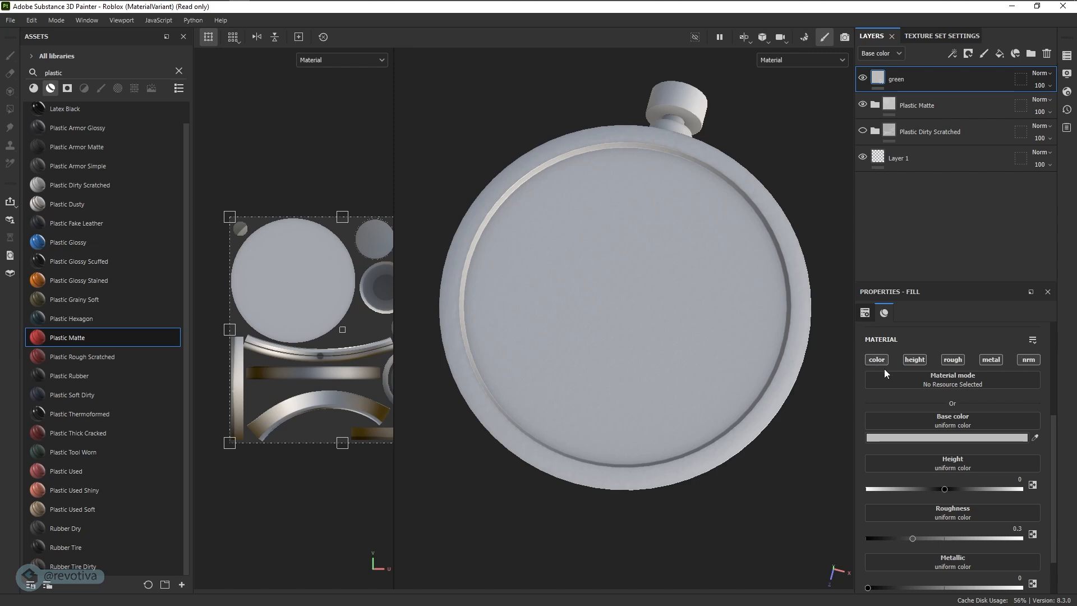
- Set the green fill layer's base color to 1E9B00
scroll(932, 404, down, 1)
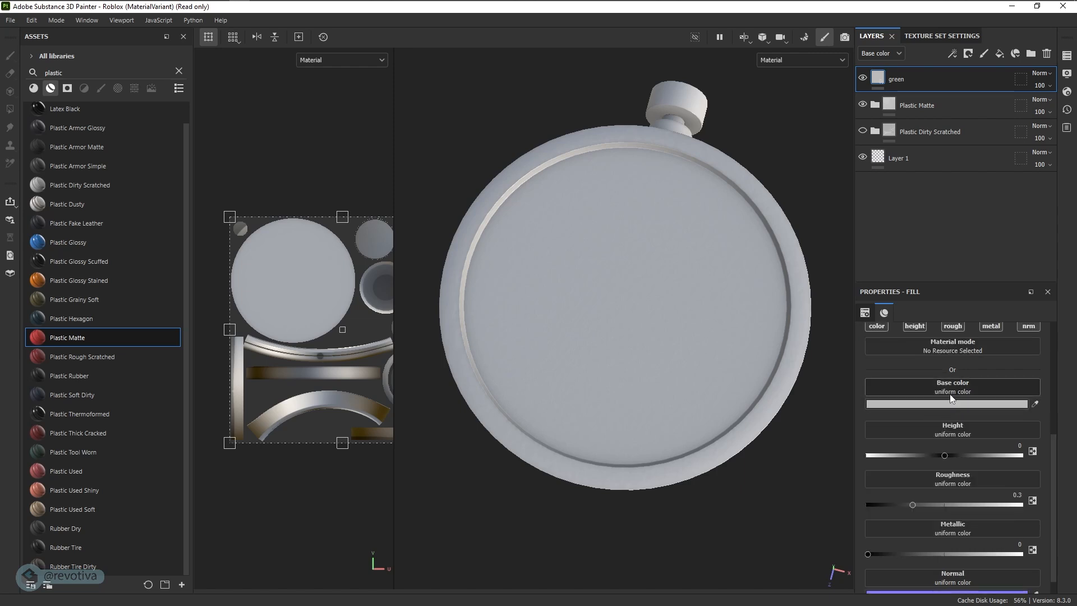
click(951, 405)
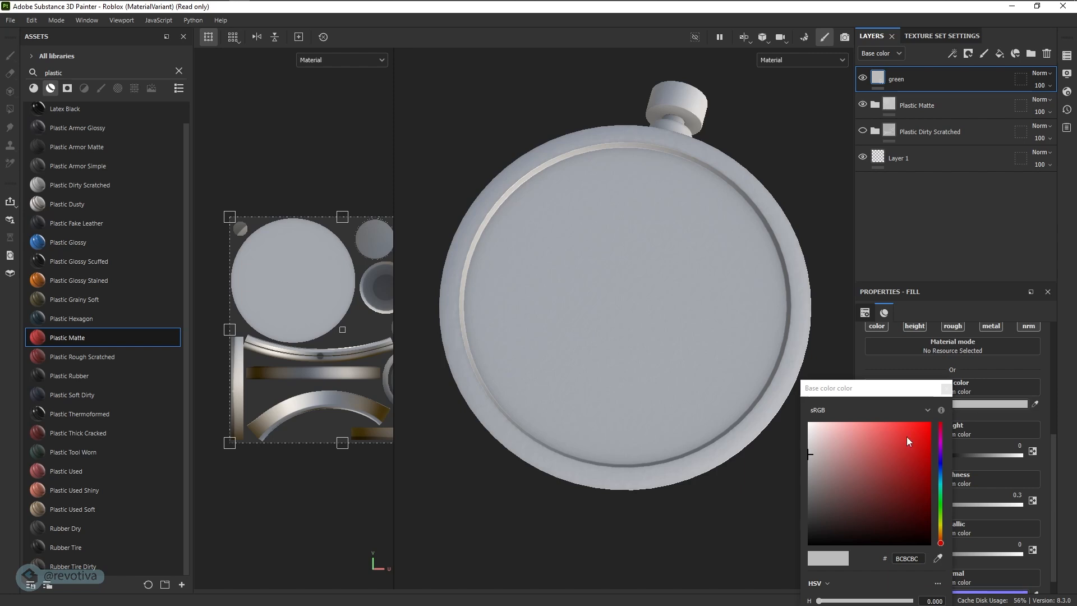
drag(945, 500, 944, 470)
click(931, 497)
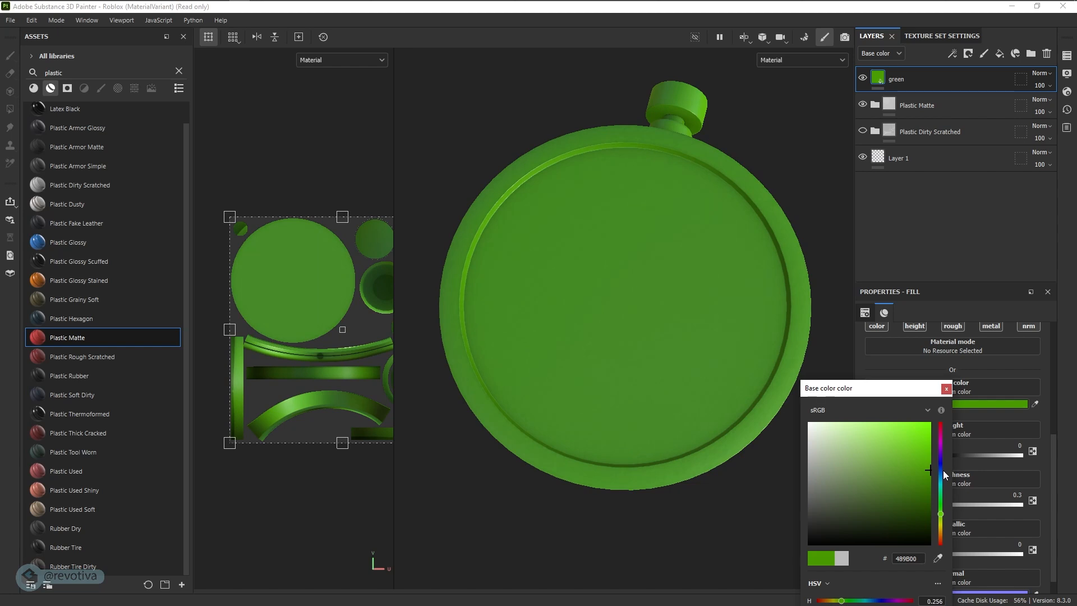
click(942, 509)
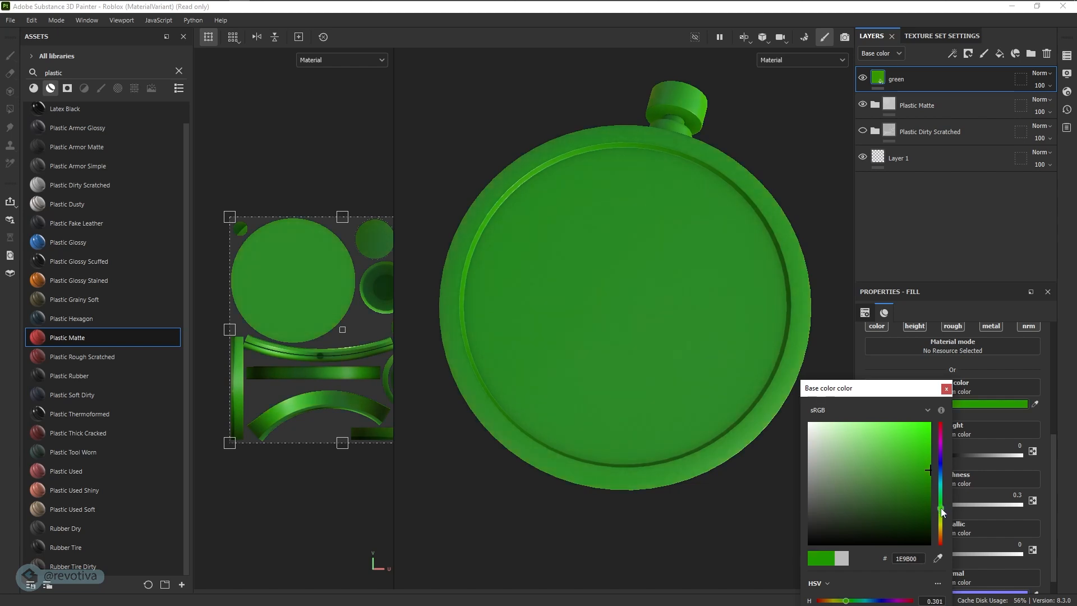
click(947, 390)
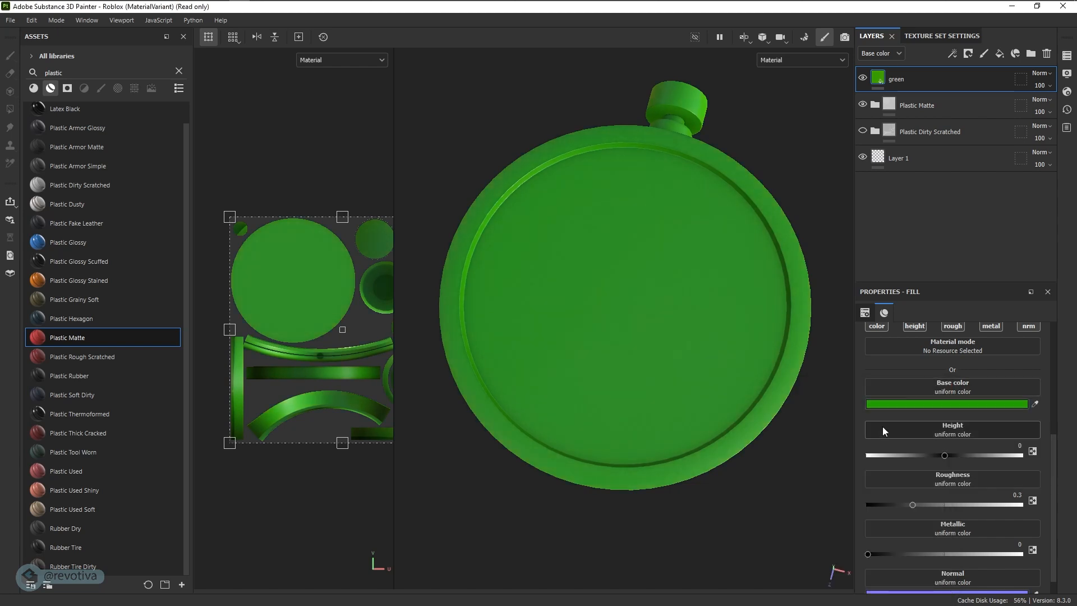
- Add a color selection mask to the green layer and pick the red ID color of the radar's round face
alt+drag(556, 424, 721, 344)
alt+right_drag(721, 344, 716, 349)
alt+middle_drag(679, 371, 699, 363)
alt+right_drag(700, 365, 707, 347)
alt+middle_drag(705, 379, 701, 384)
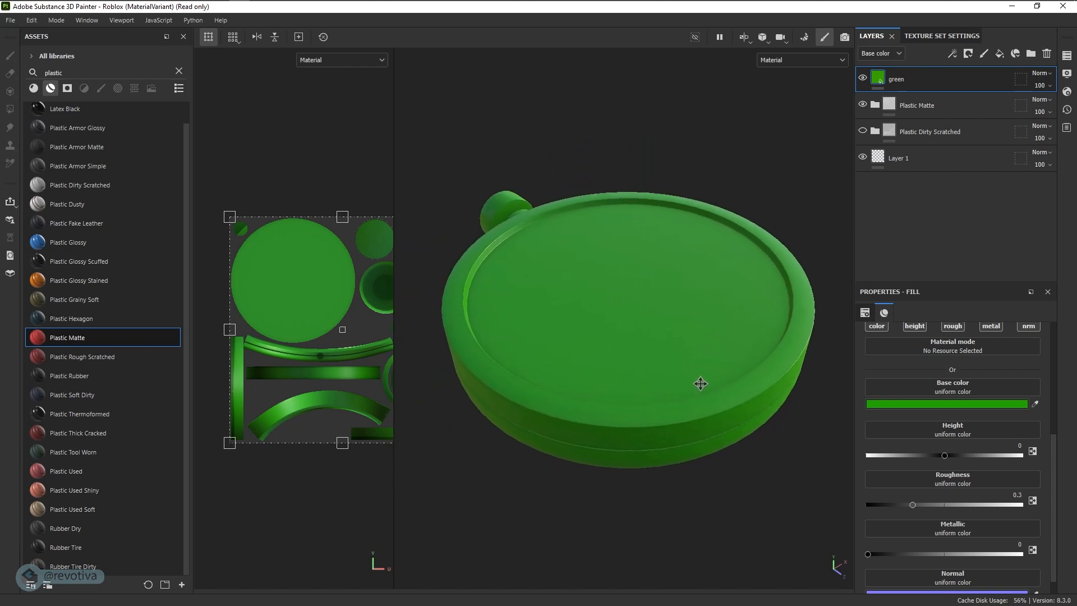
right_click(904, 79)
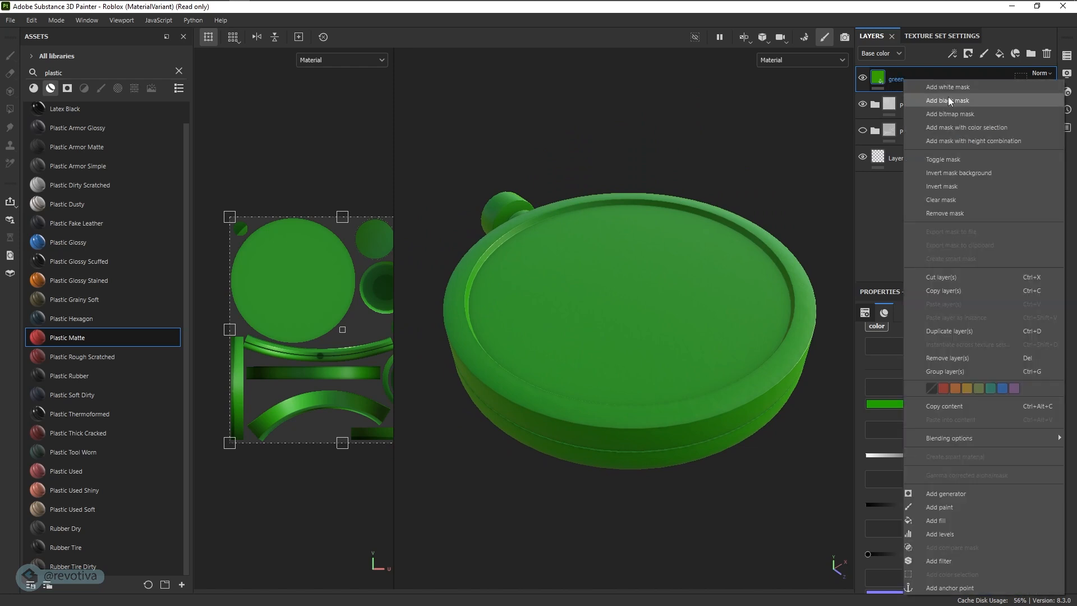
click(956, 129)
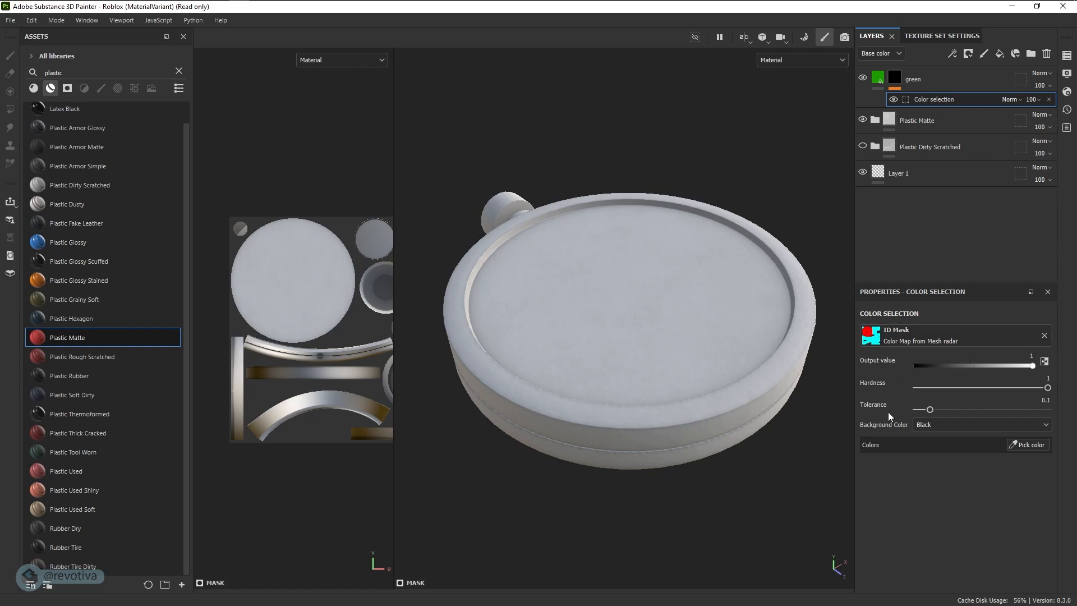
click(1028, 448)
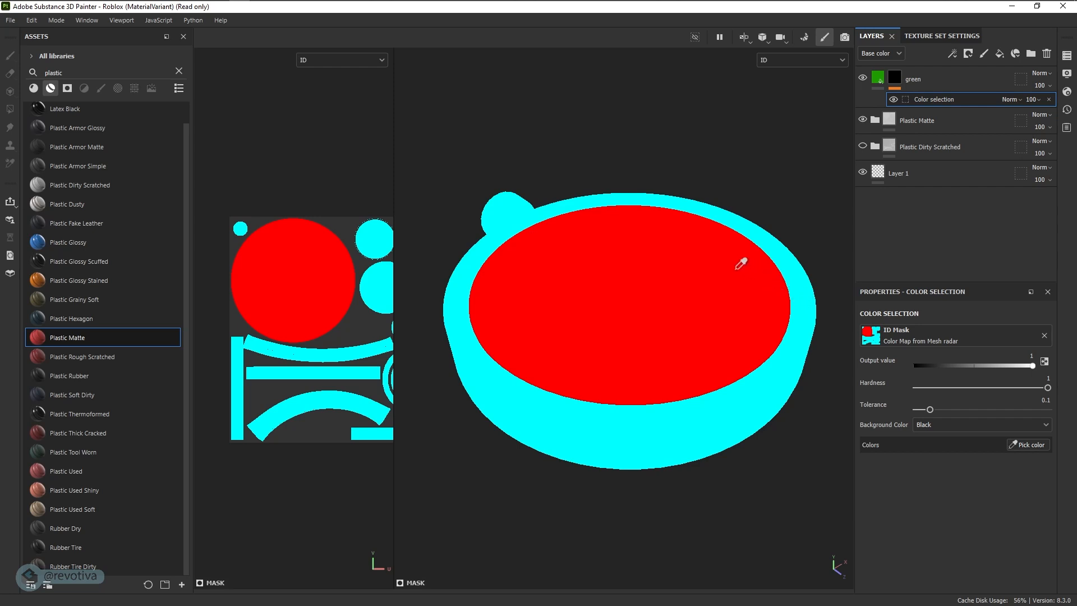
click(664, 270)
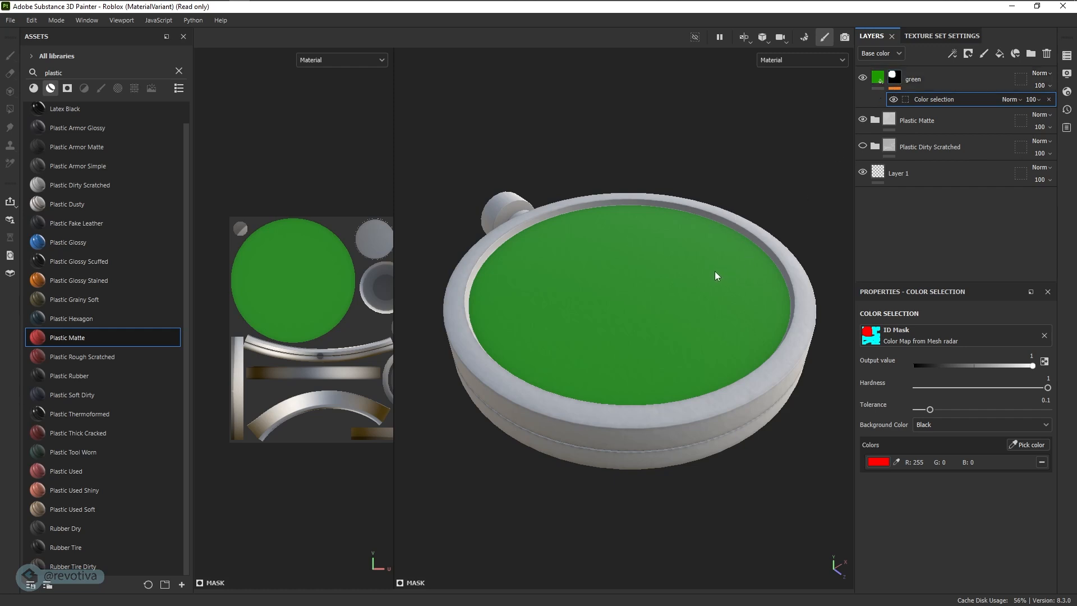
- Compare the radar's green face with the green grid reference image, and move the reference image out of view
alt+drag(739, 189, 681, 375)
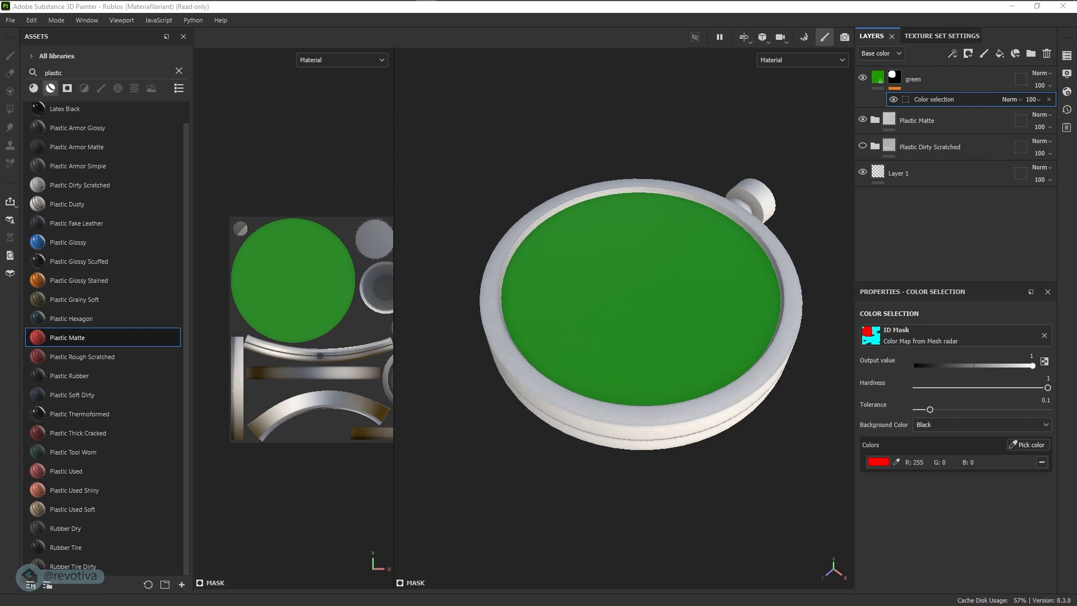
drag(641, 274, 567, 294)
drag(624, 360, 640, 375)
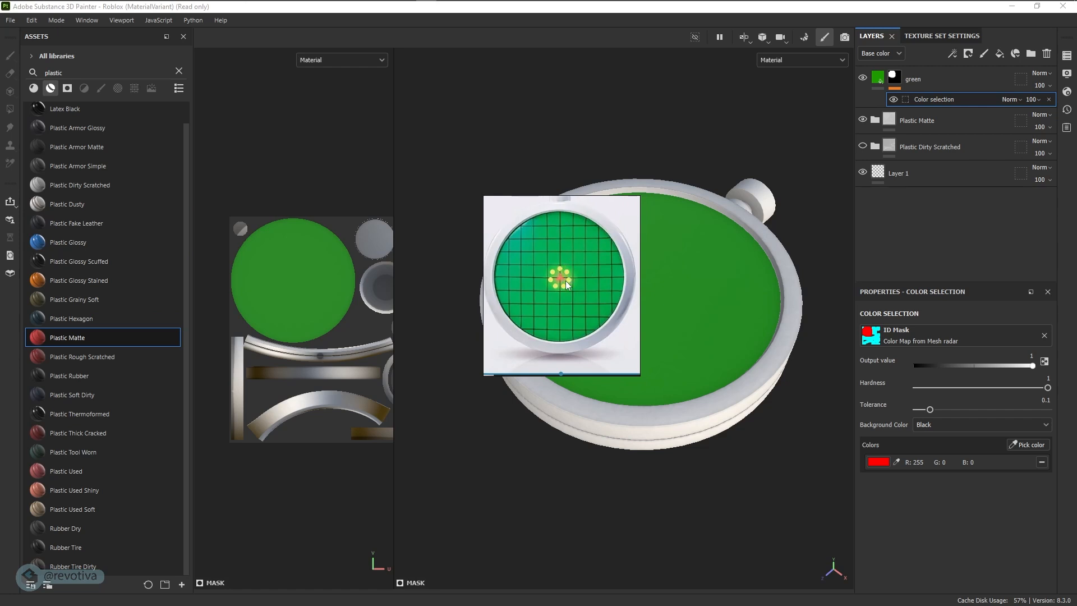
drag(582, 255, 0, 342)
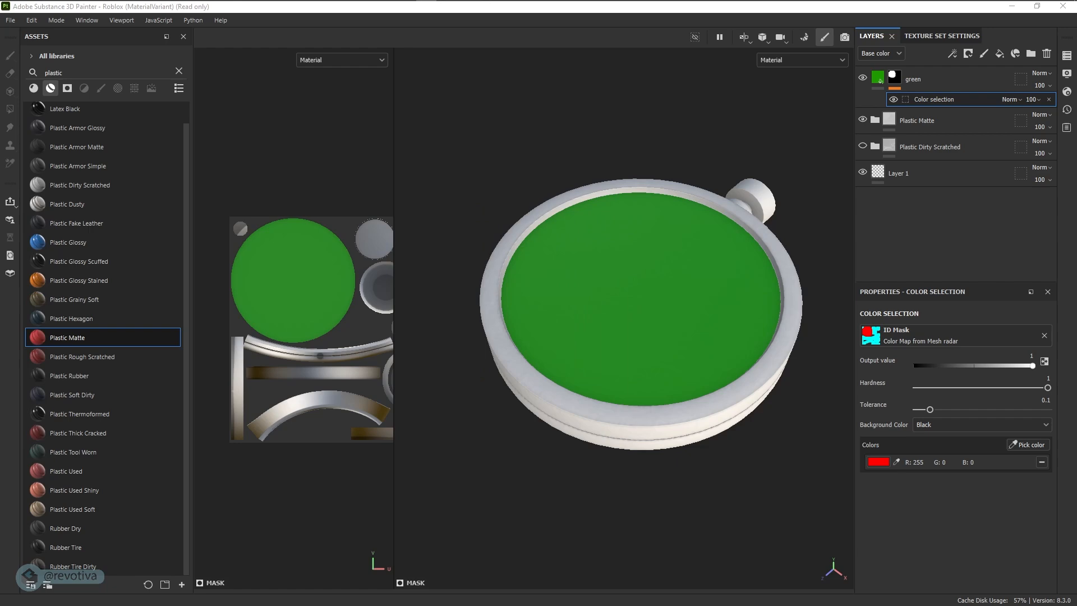
- Switch to Photoshop, create a new 1024 x 1024 px document, and shrink the Timeline area below the canvas
key(super+Tab)
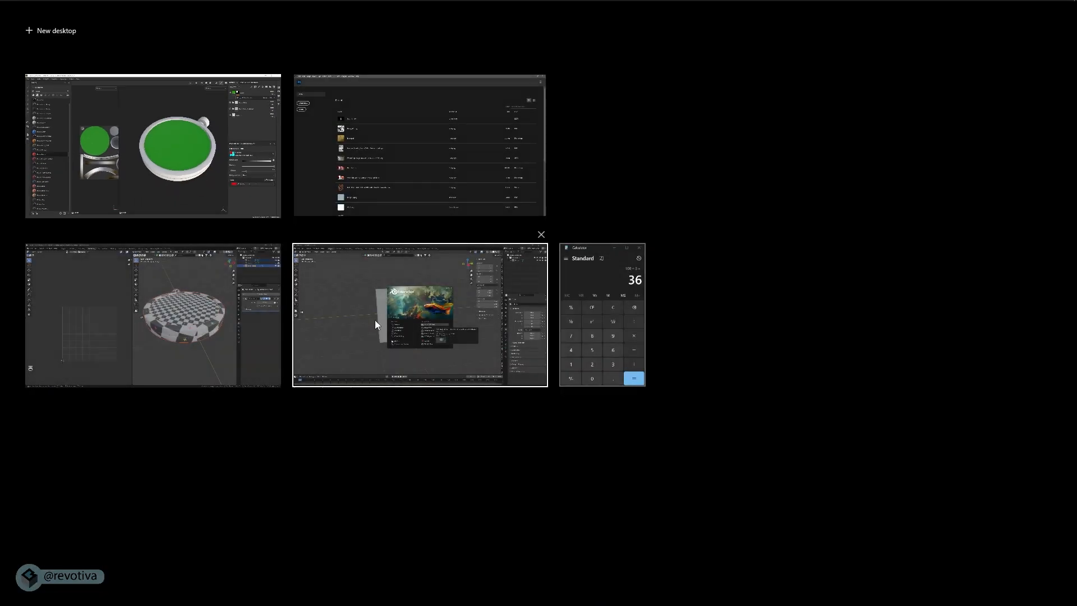
click(399, 174)
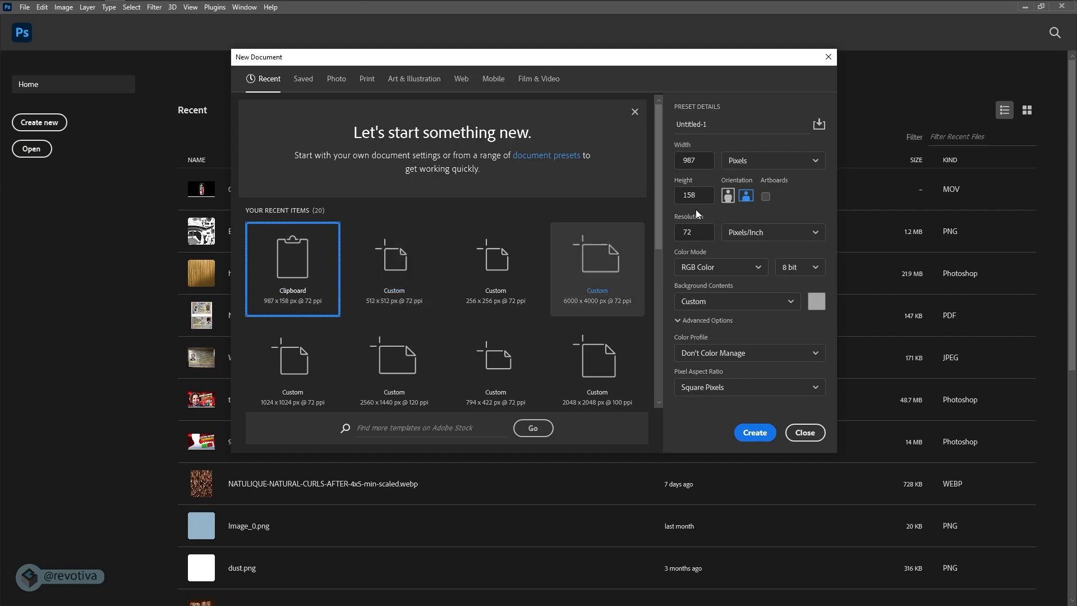
click(675, 161)
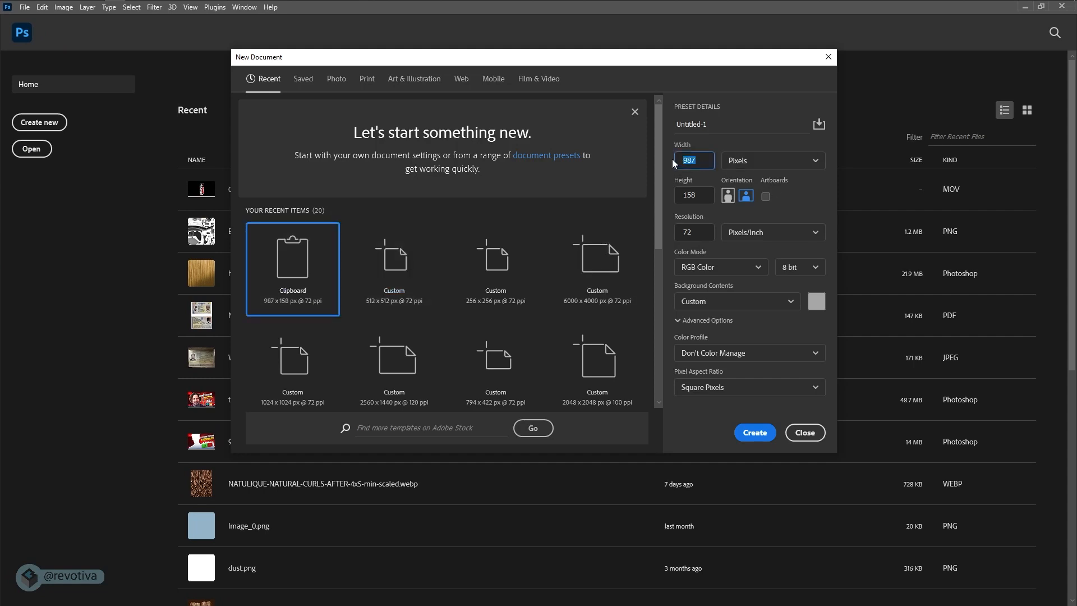
text(1024)
click(677, 160)
key(ctrl+c)
drag(702, 195, 672, 203)
key(ctrl+v)
click(698, 234)
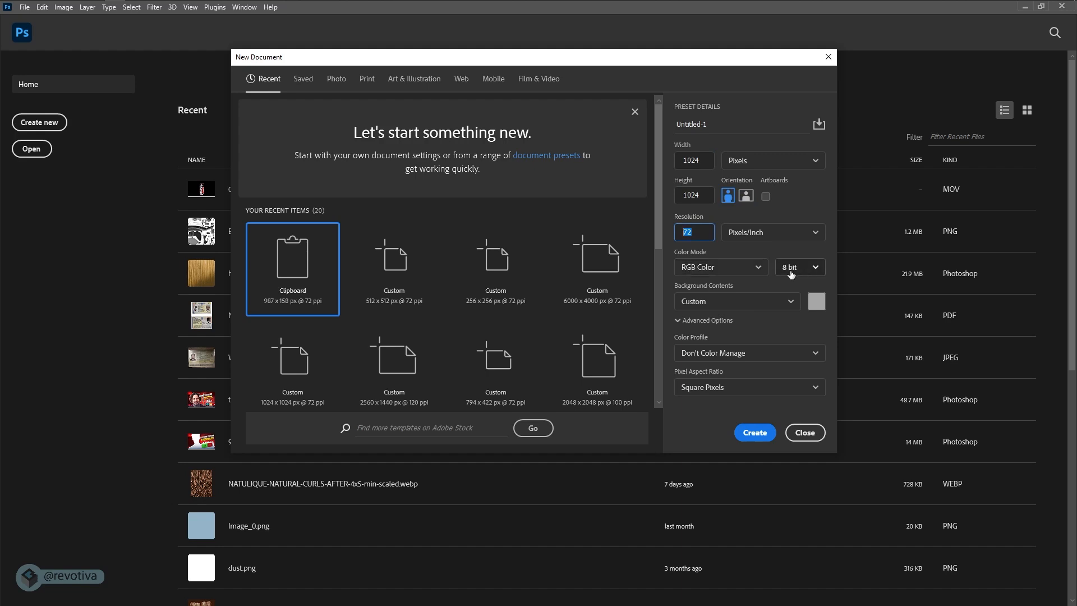
click(748, 432)
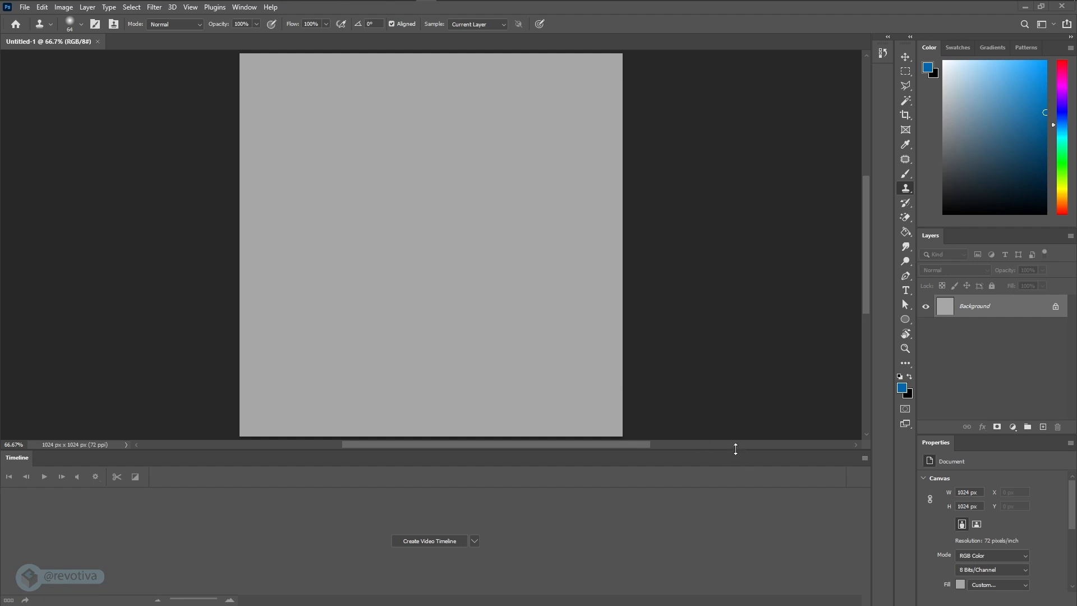
drag(736, 448, 729, 498)
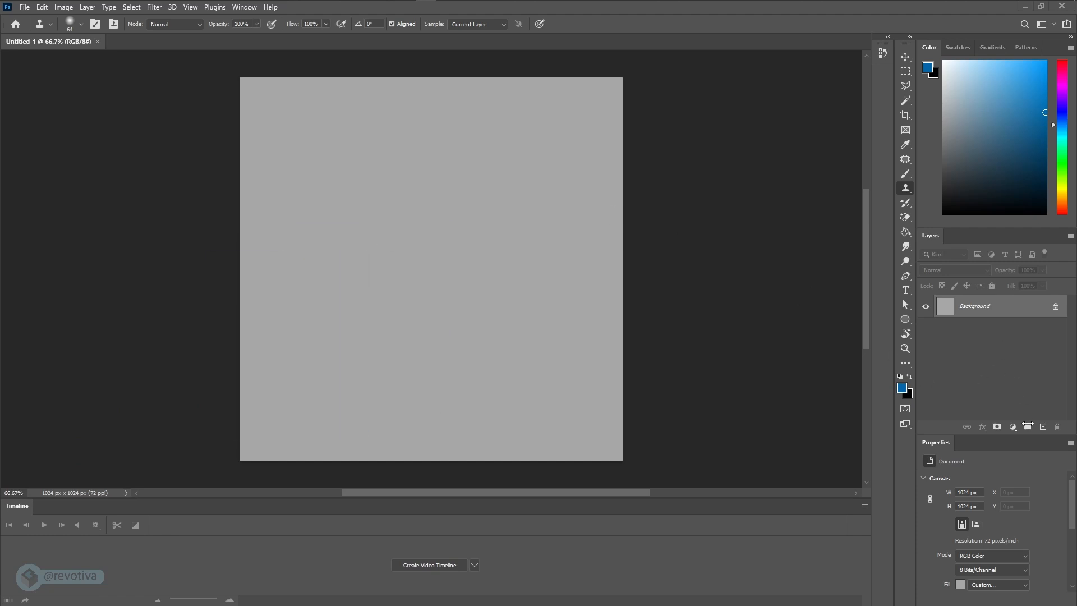
- Add a new layer and set the start color of the Gradient tool's gradient to green 00a01a
click(1043, 426)
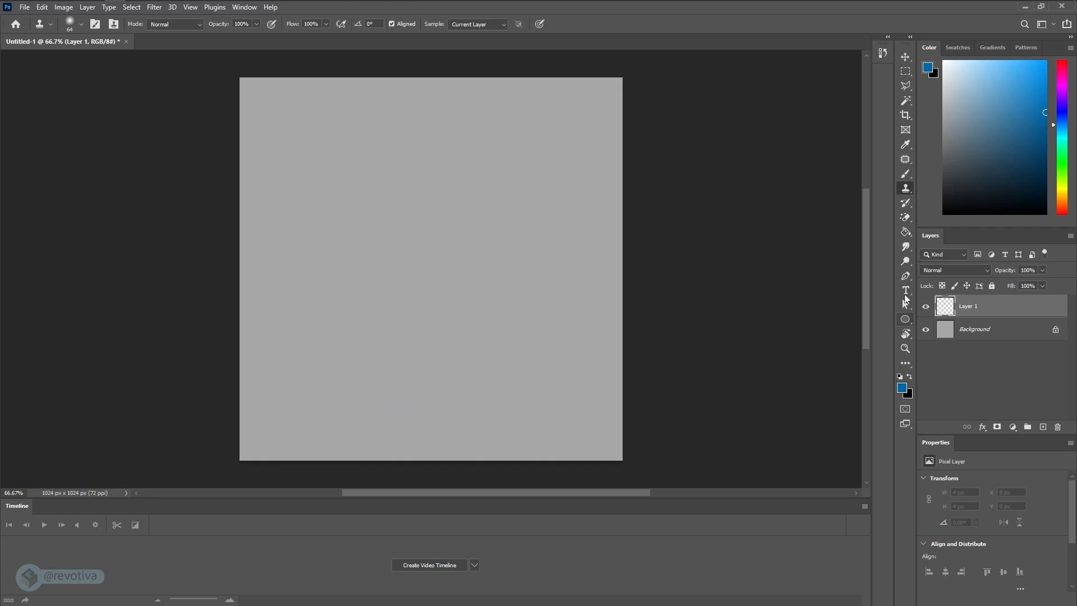
click(907, 232)
click(907, 233)
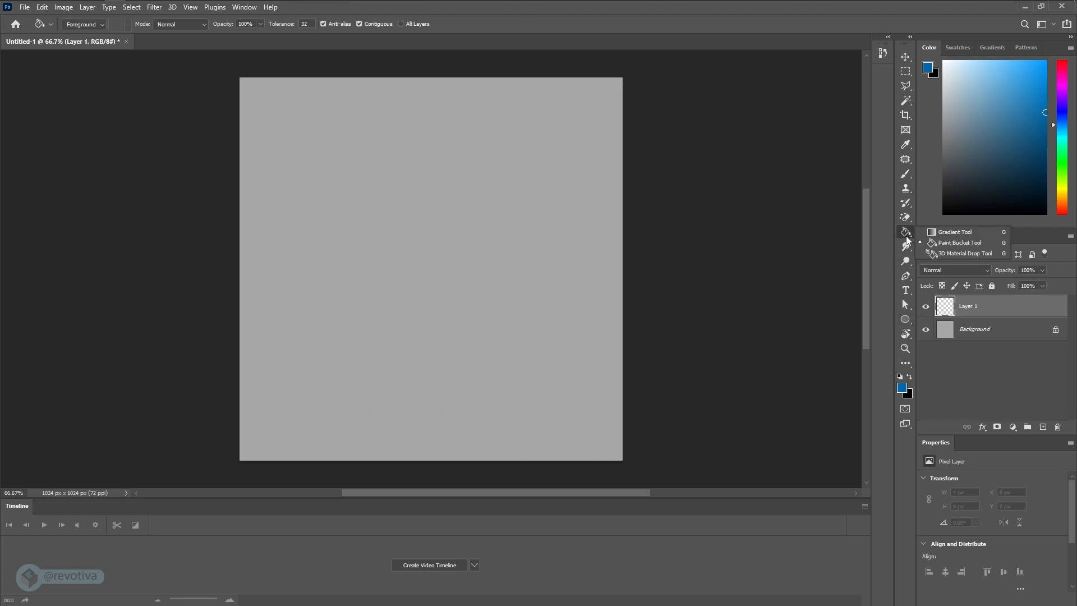
click(947, 233)
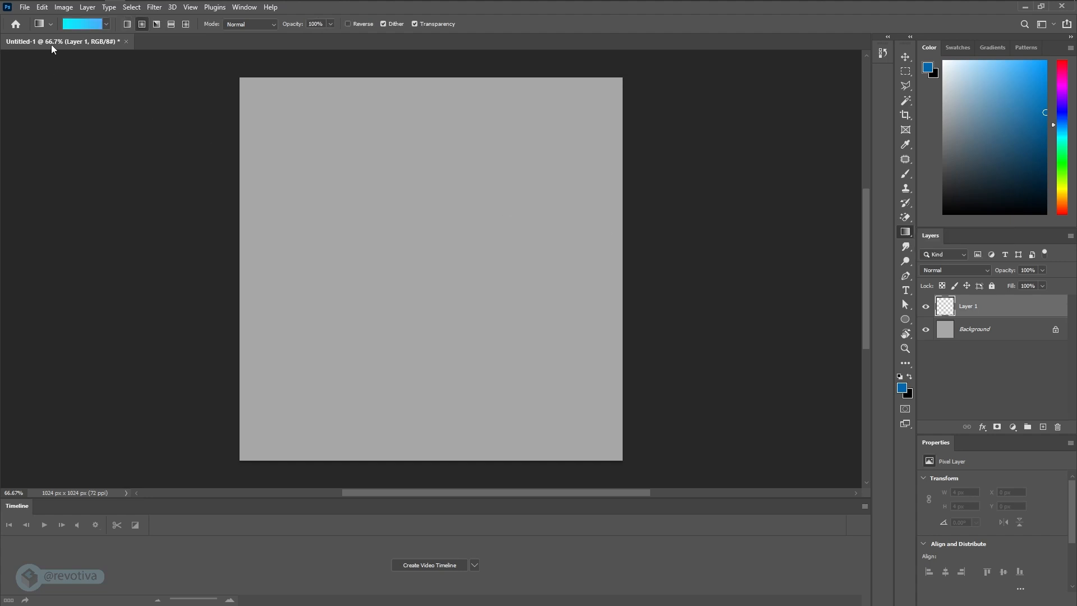
click(75, 26)
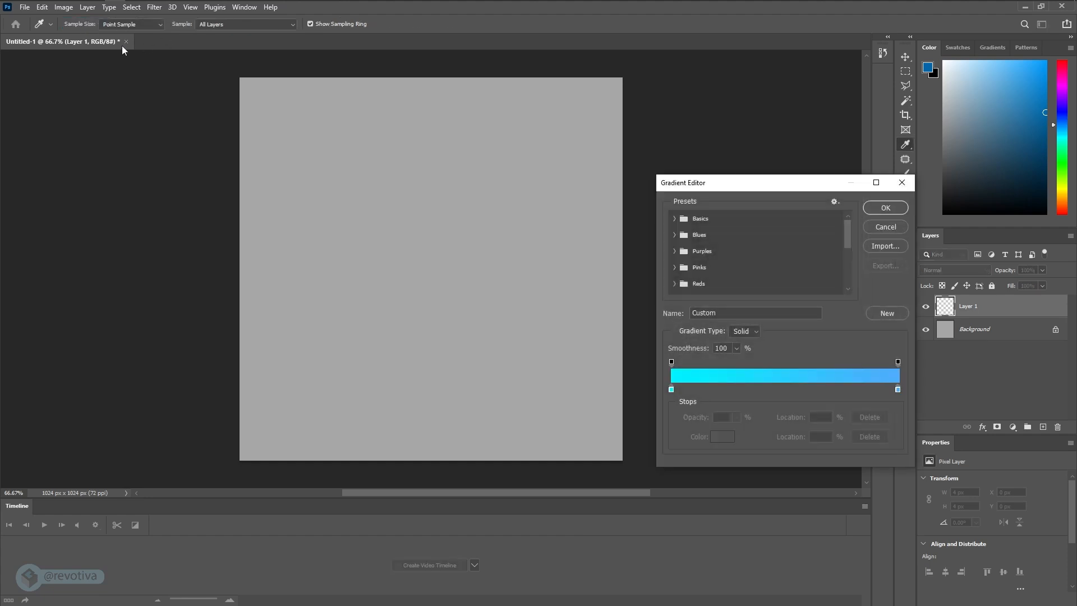
click(671, 390)
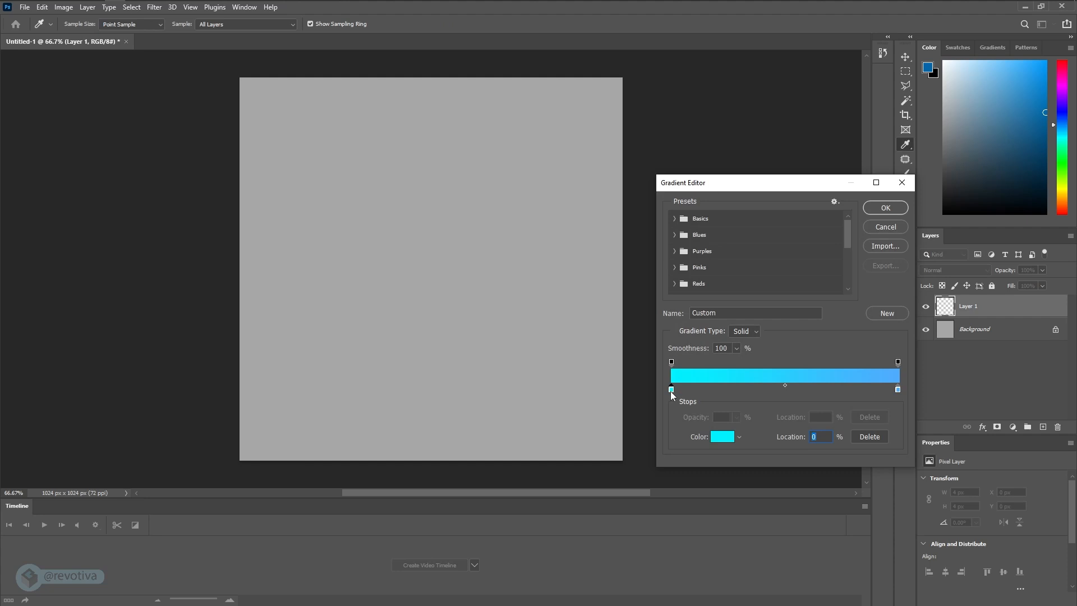
click(720, 440)
mouse_move(685, 380)
mouse_down()
mouse_move(687, 394)
mouse_move(687, 382)
mouse_up()
drag(673, 316, 672, 344)
click(783, 286)
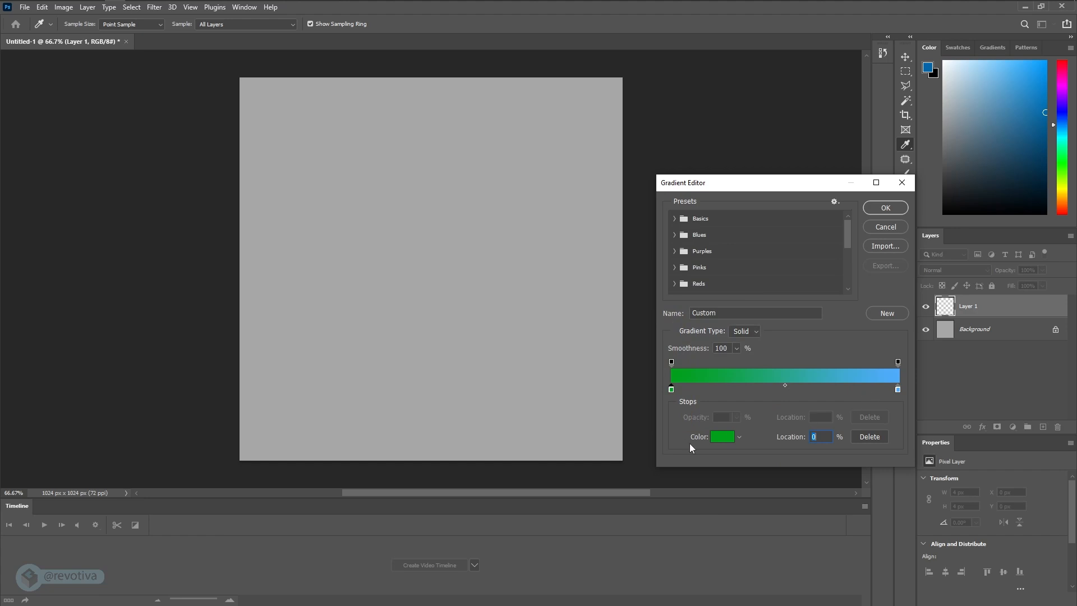
- Reuse the start stop's green for the gradient's end stop, brighten it to 02de26, and accept the gradient
click(713, 443)
key(ctrl+c)
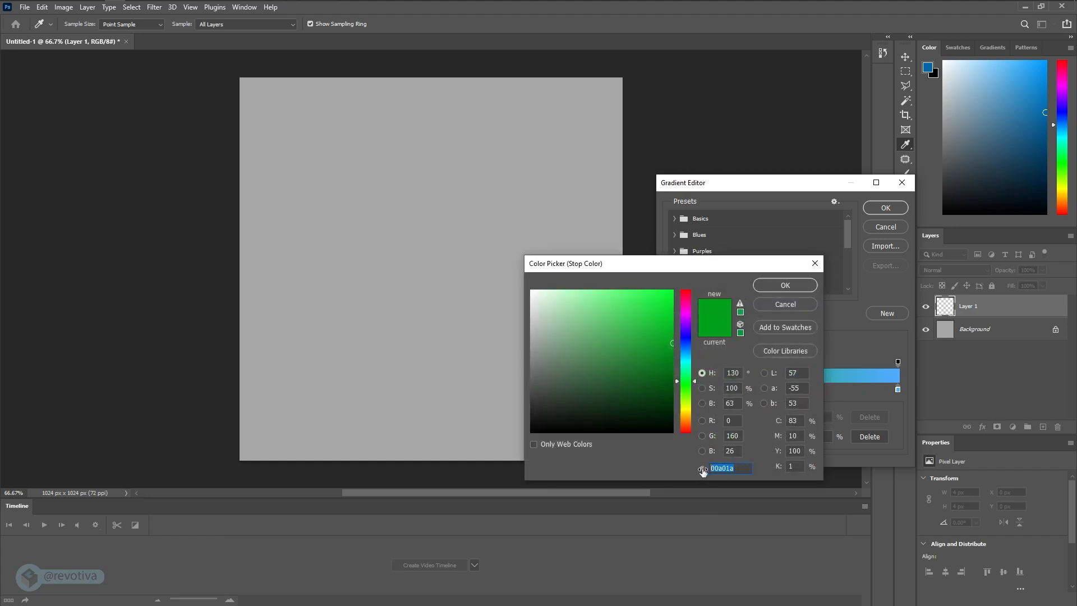
click(789, 288)
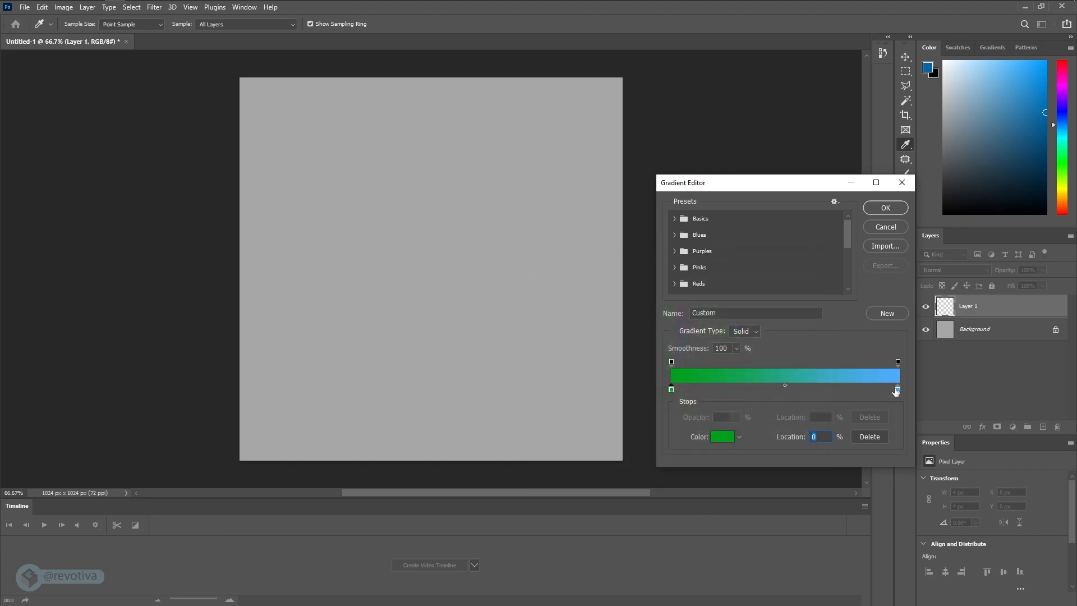
double_click(898, 389)
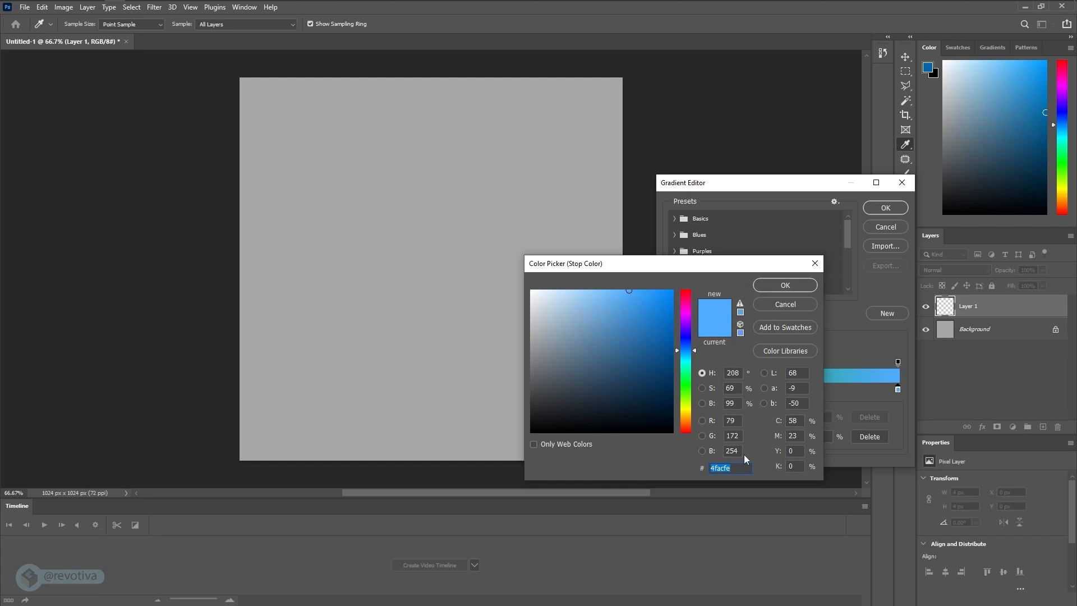
key(ctrl+v)
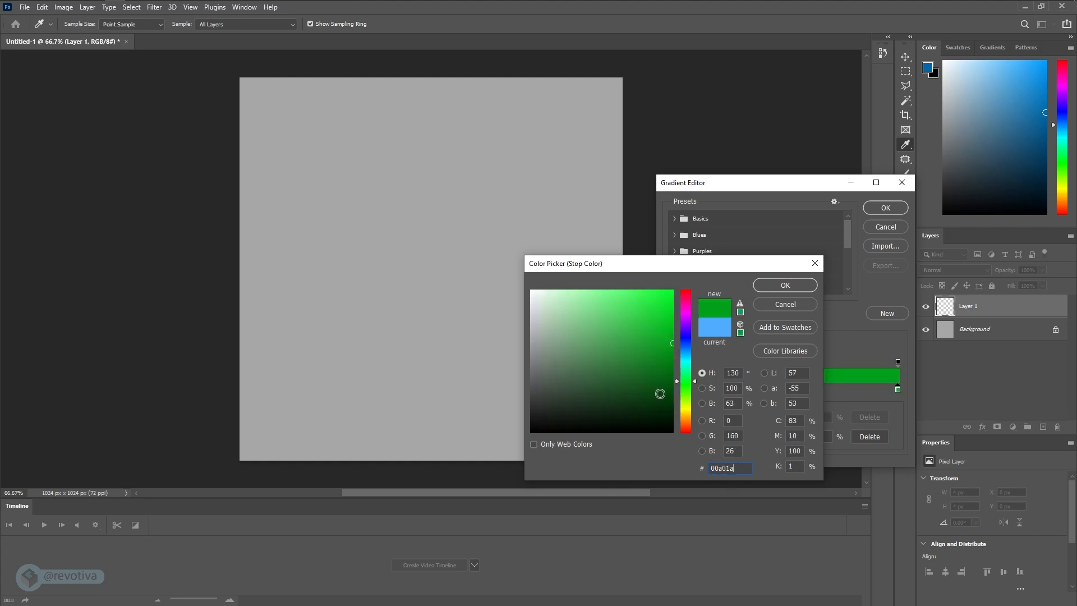
drag(671, 345, 673, 309)
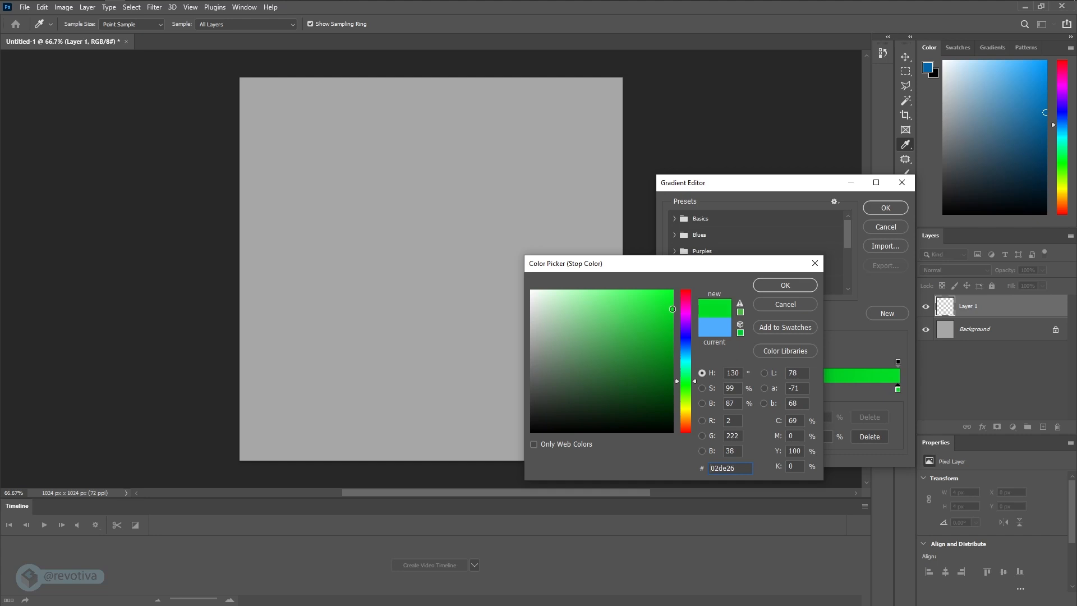
click(785, 286)
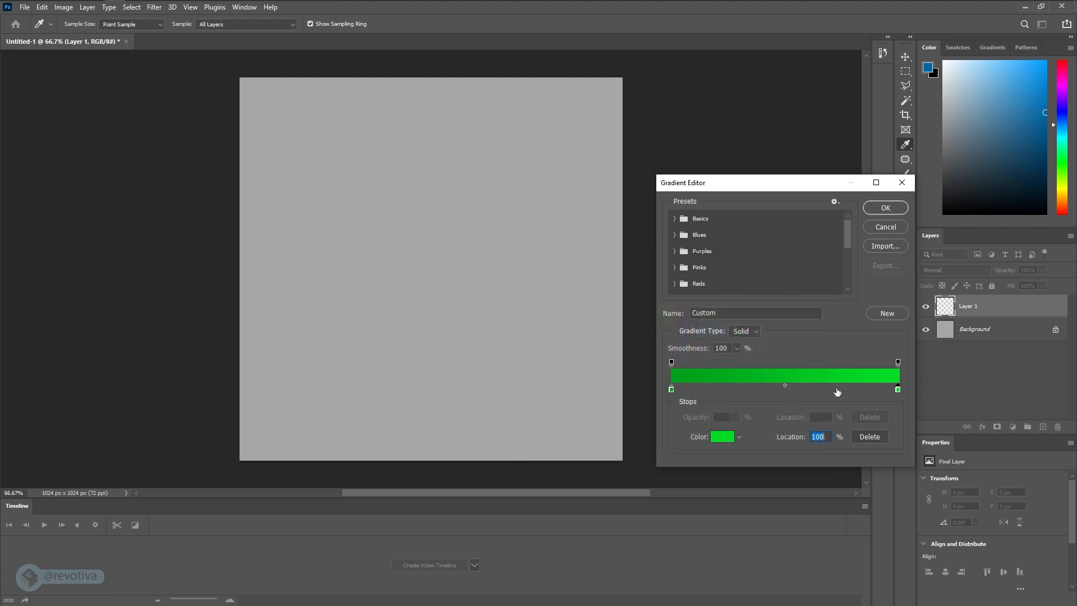
click(885, 208)
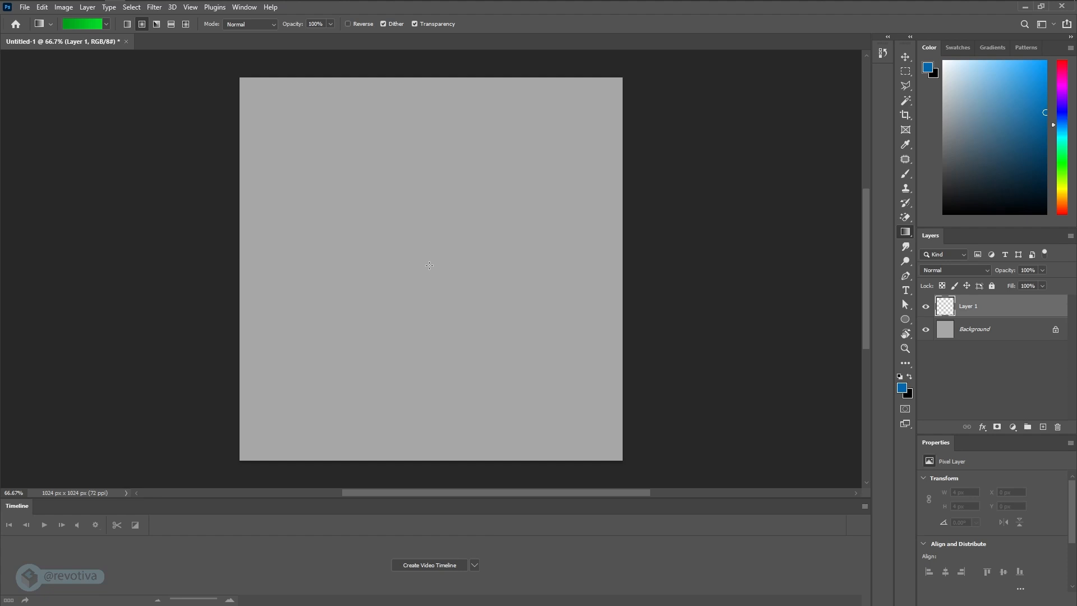
- Try the radial gradient on Layer 1 from the canvas center to a corner, and undo it
drag(429, 266, 624, 459)
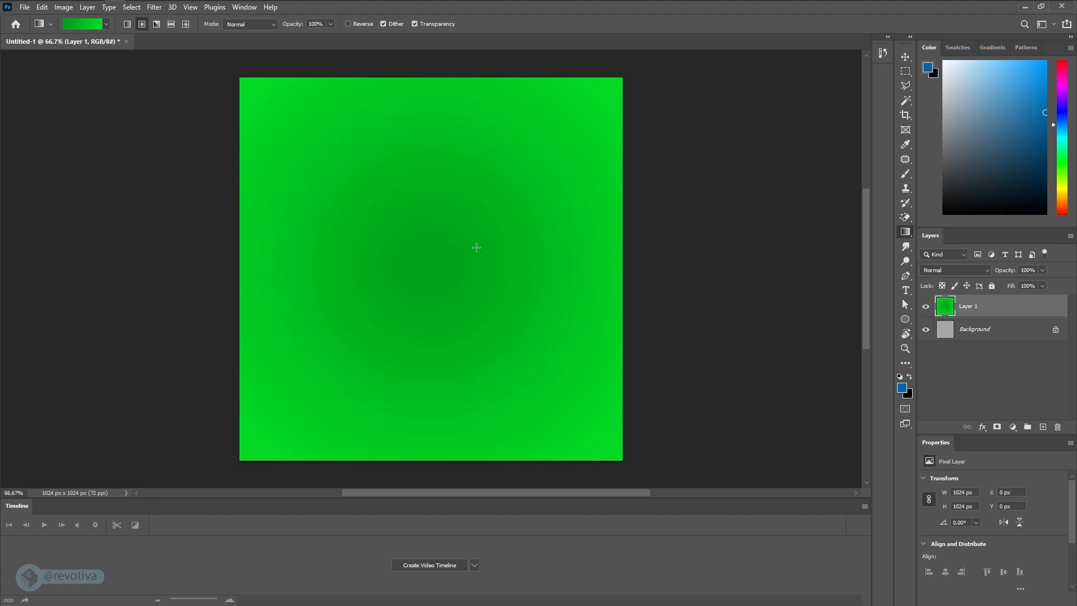
key(ctrl+z)
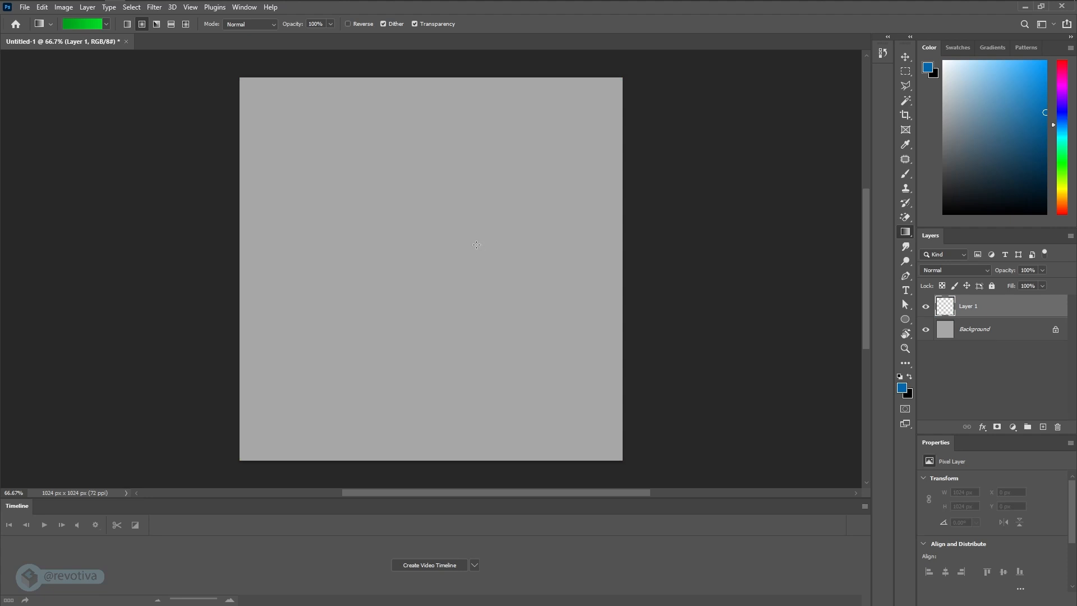
- Swap the gradient's color stops so bright green comes first, and fill Layer 1 radially from the canvas center to the lower-right corner
click(82, 26)
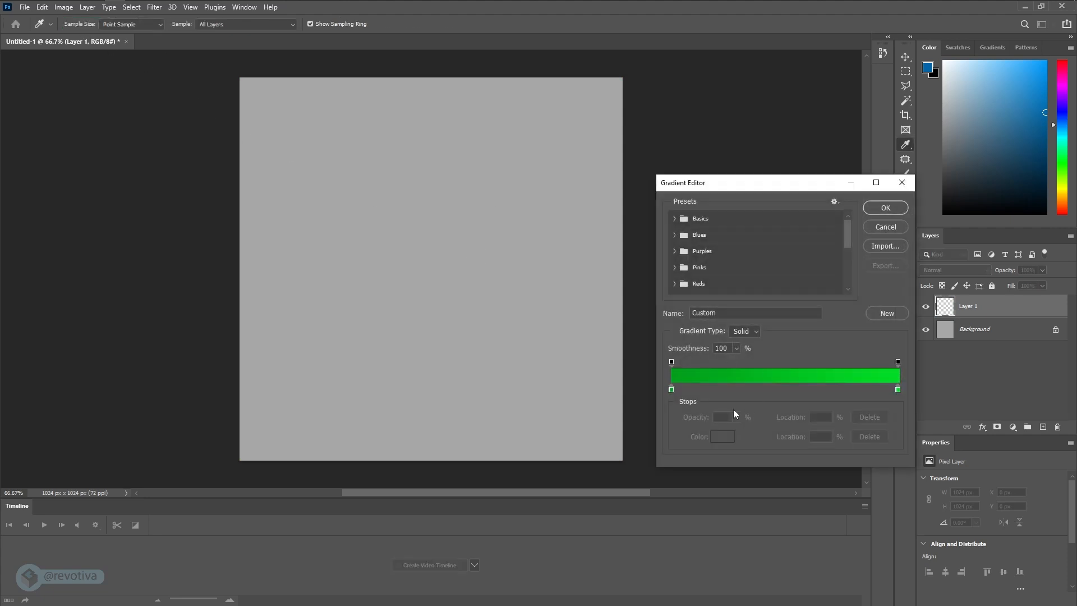
drag(671, 388, 819, 389)
click(898, 390)
drag(898, 389, 671, 389)
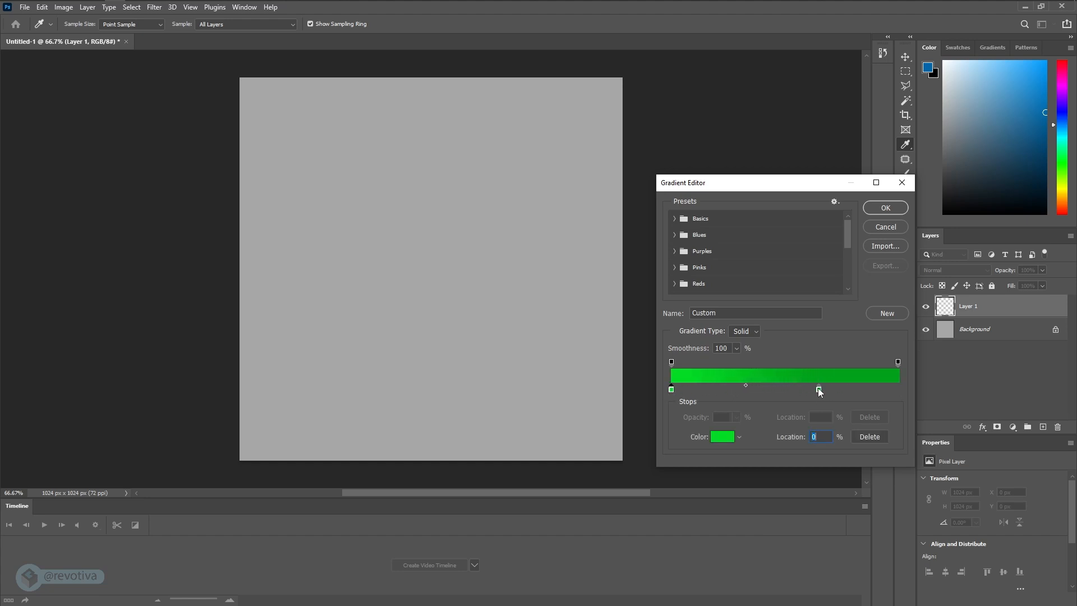
drag(820, 390, 906, 393)
click(886, 208)
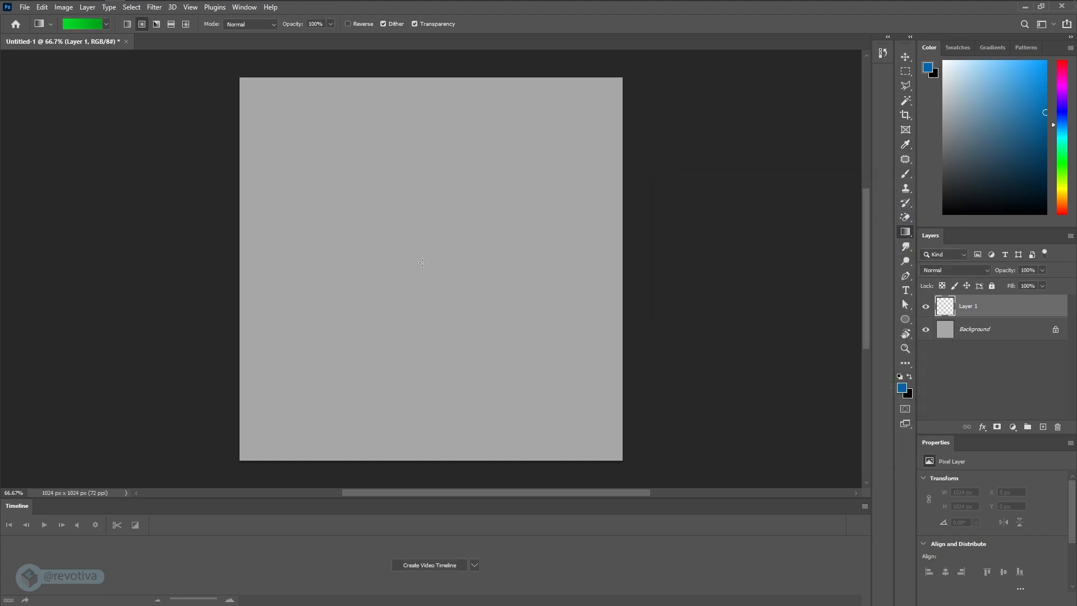
drag(423, 264, 623, 461)
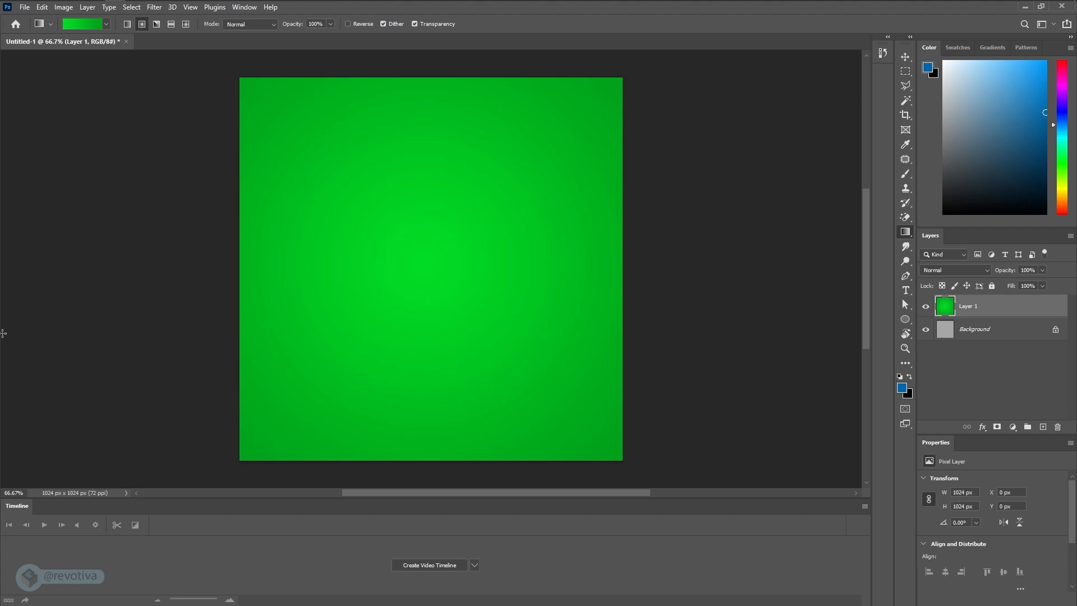
- Check the green grid reference image, and draw a thin vertical rectangle about 7 px wide and 1043 px tall near the canvas's left edge
drag(27, 393, 405, 295)
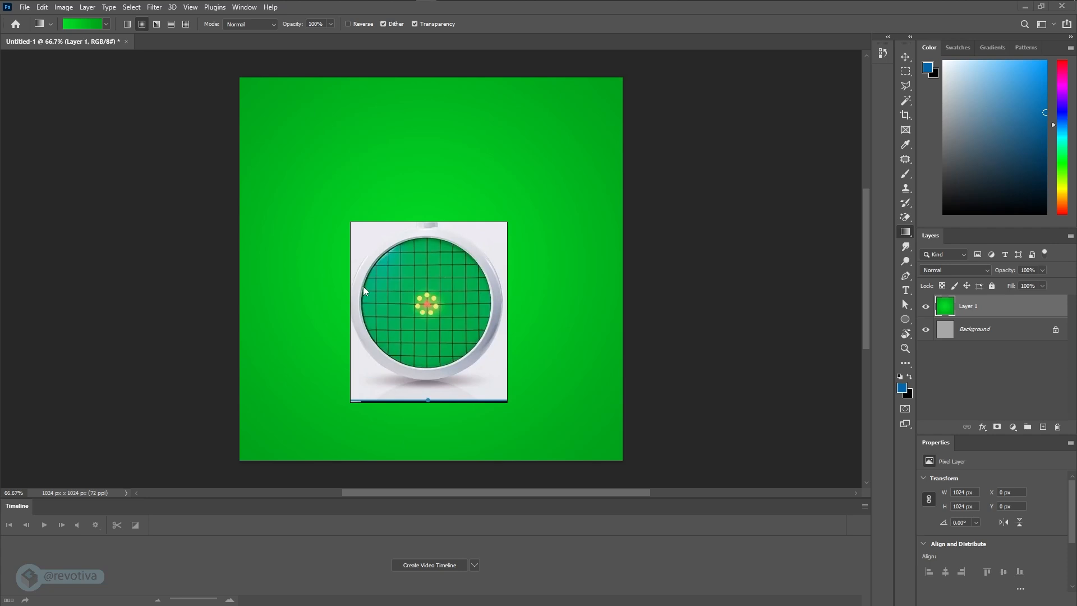
key(Escape)
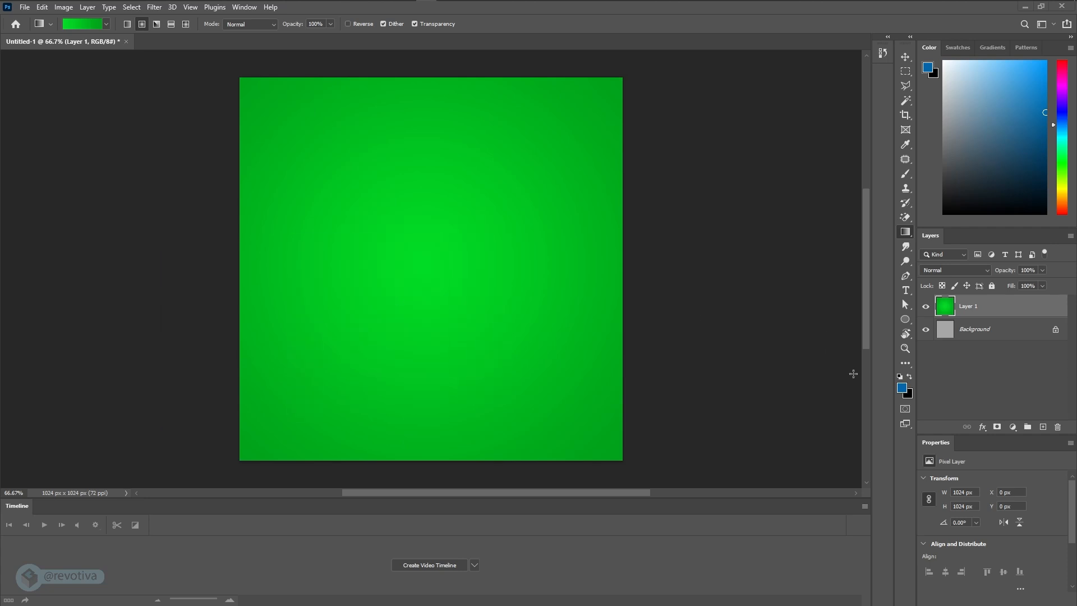
click(906, 321)
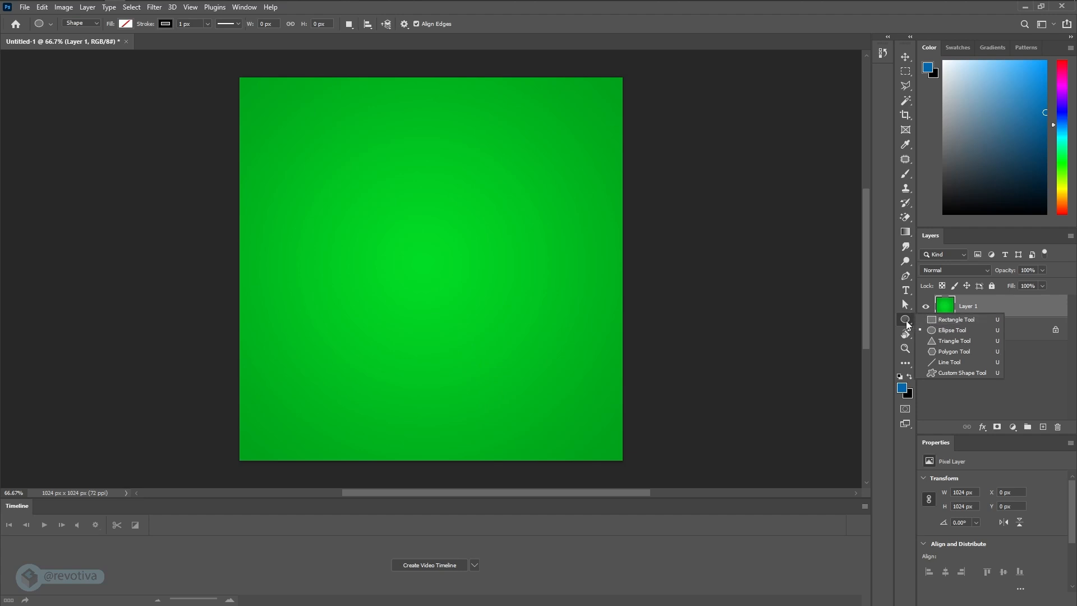
click(954, 319)
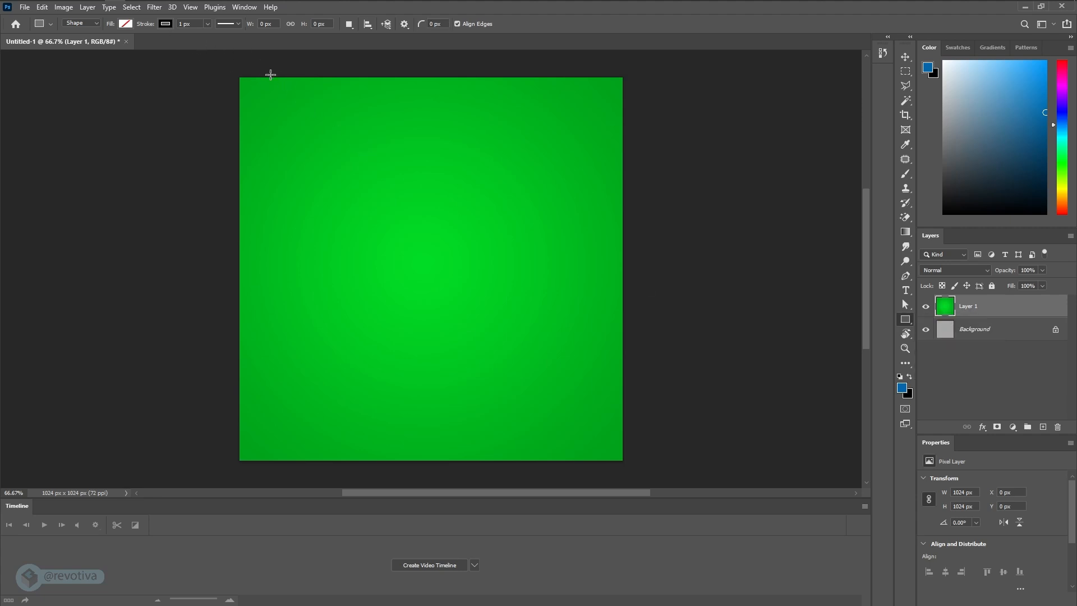
drag(271, 74, 272, 464)
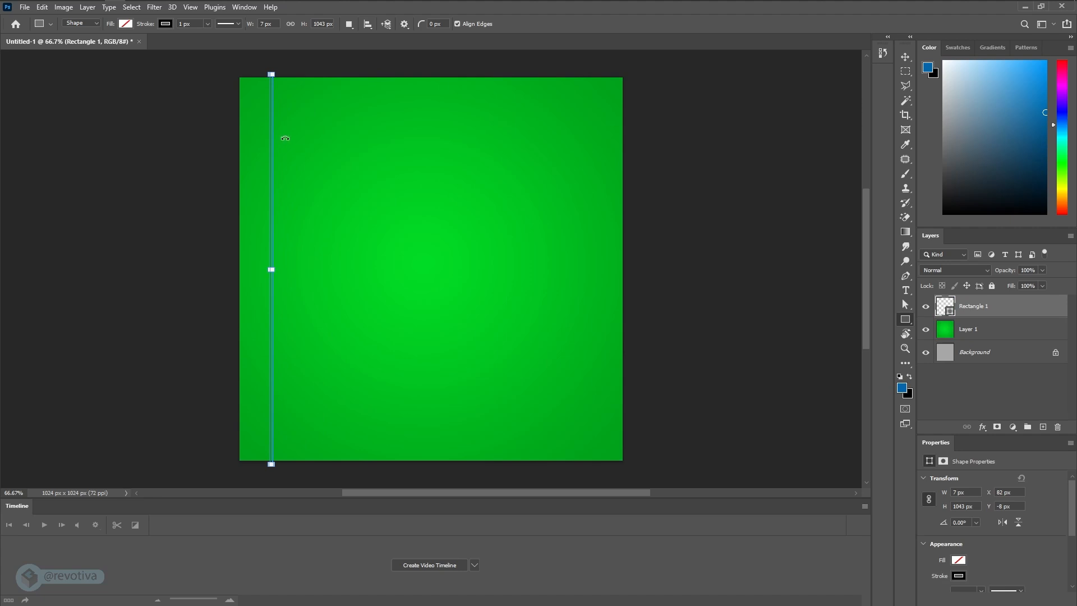
- Set the fill color of the thin vertical rectangle to black
click(126, 24)
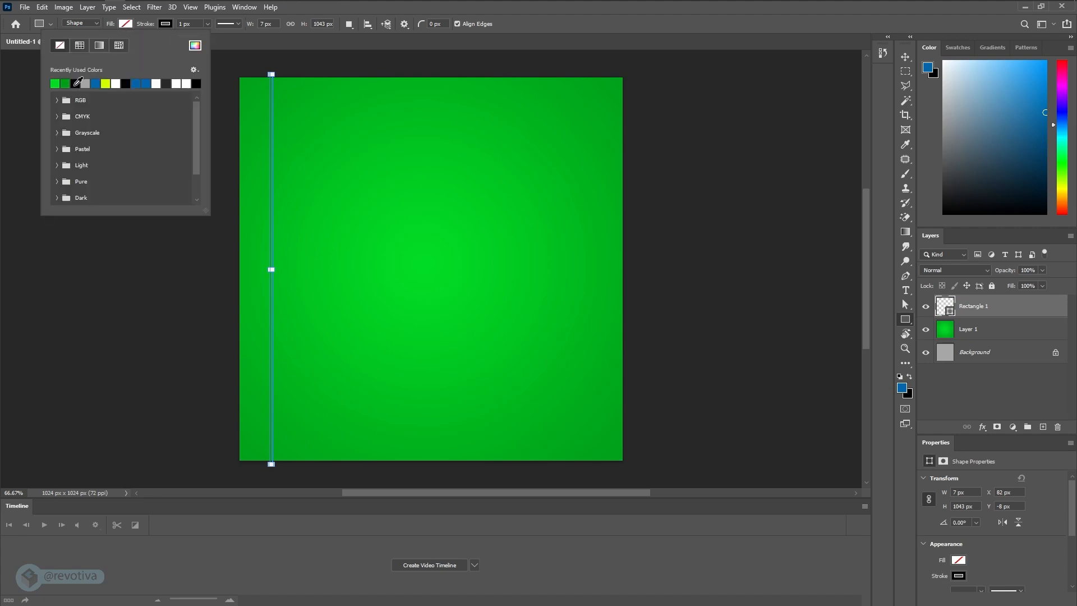
click(74, 84)
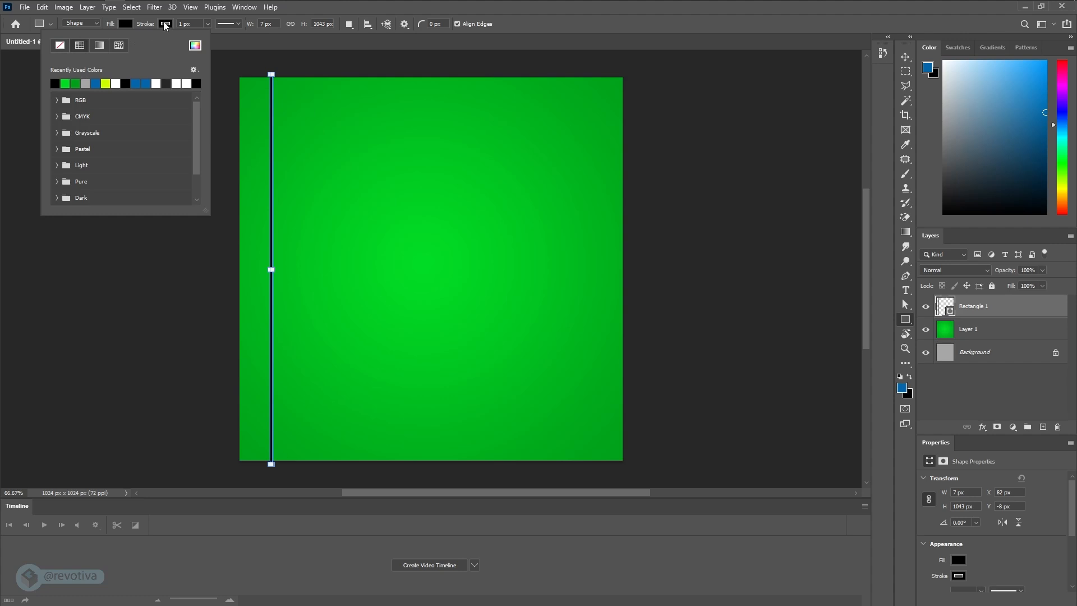
click(75, 84)
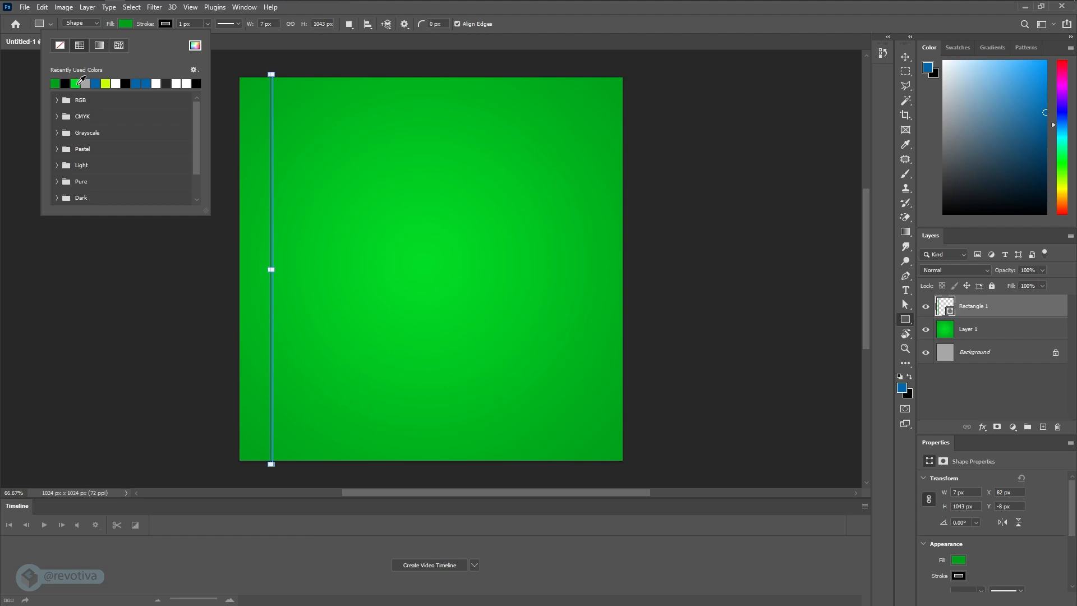
click(66, 85)
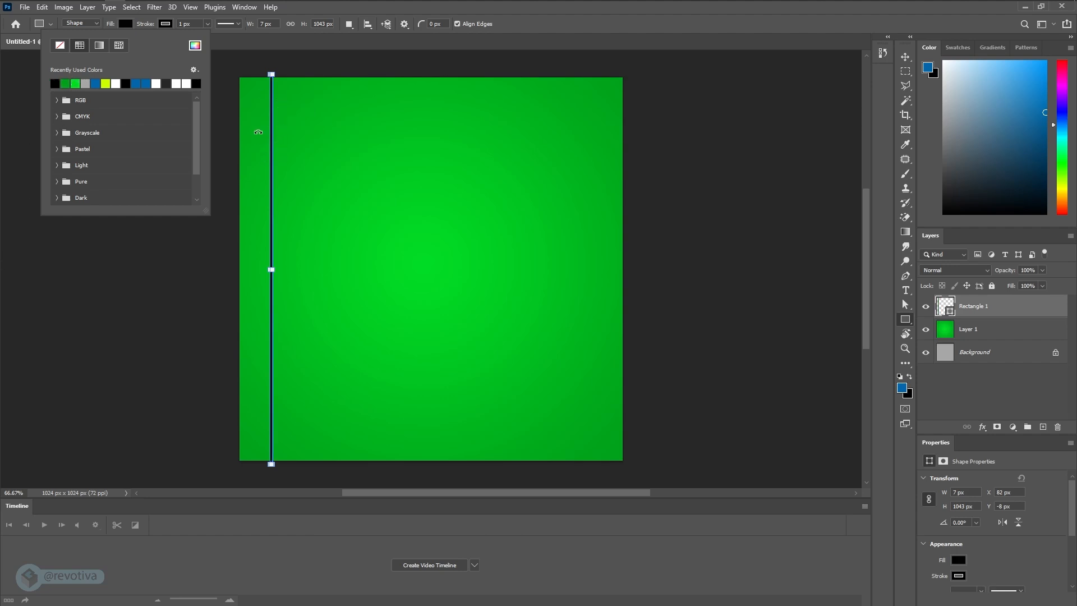
click(146, 23)
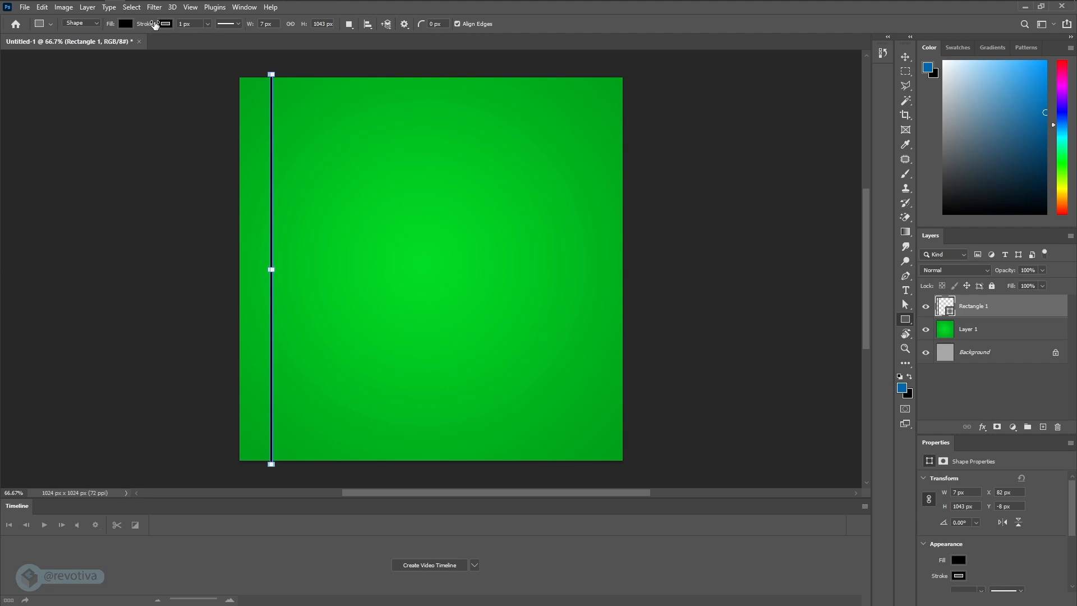
- Remove the stroke from the thin black vertical rectangle
click(165, 23)
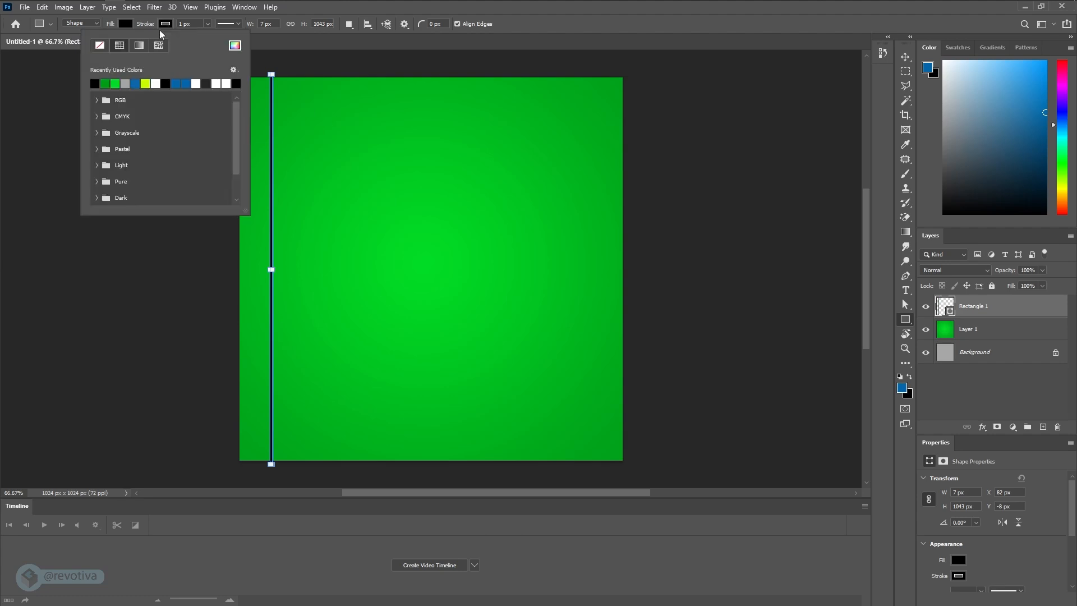
click(100, 49)
click(155, 25)
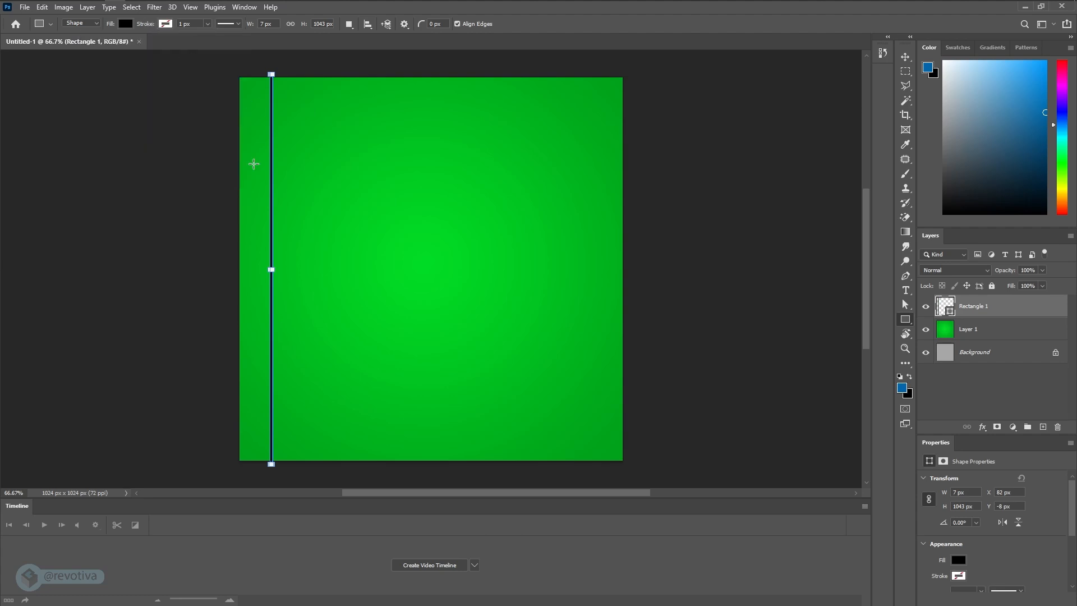
- Shift the black line to about X 60 px and duplicate it across the canvas into twelve vertical lines about 81 px apart
click(905, 58)
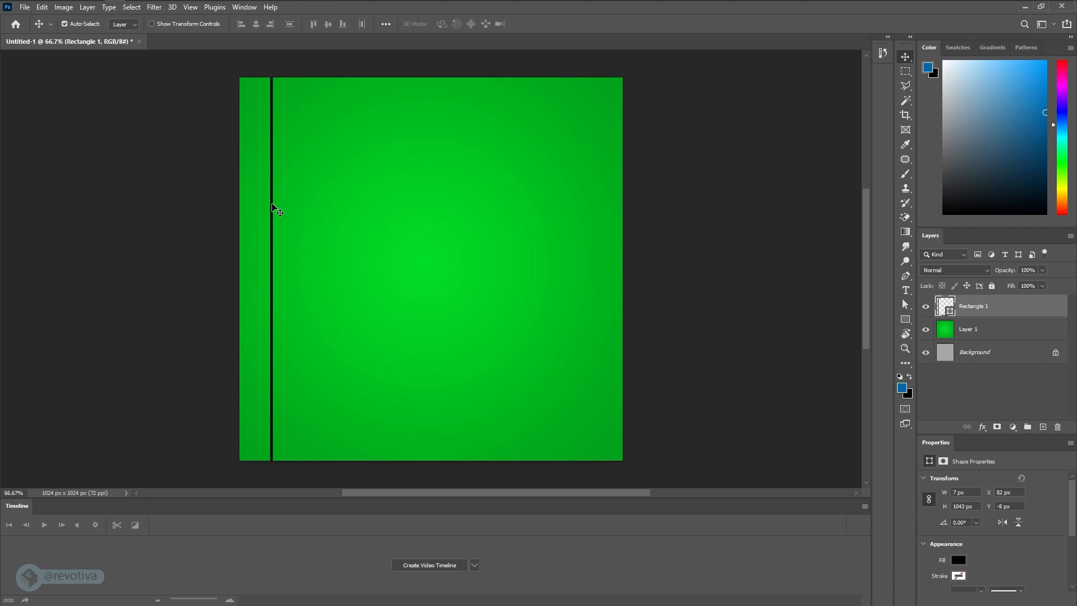
drag(273, 207, 295, 209)
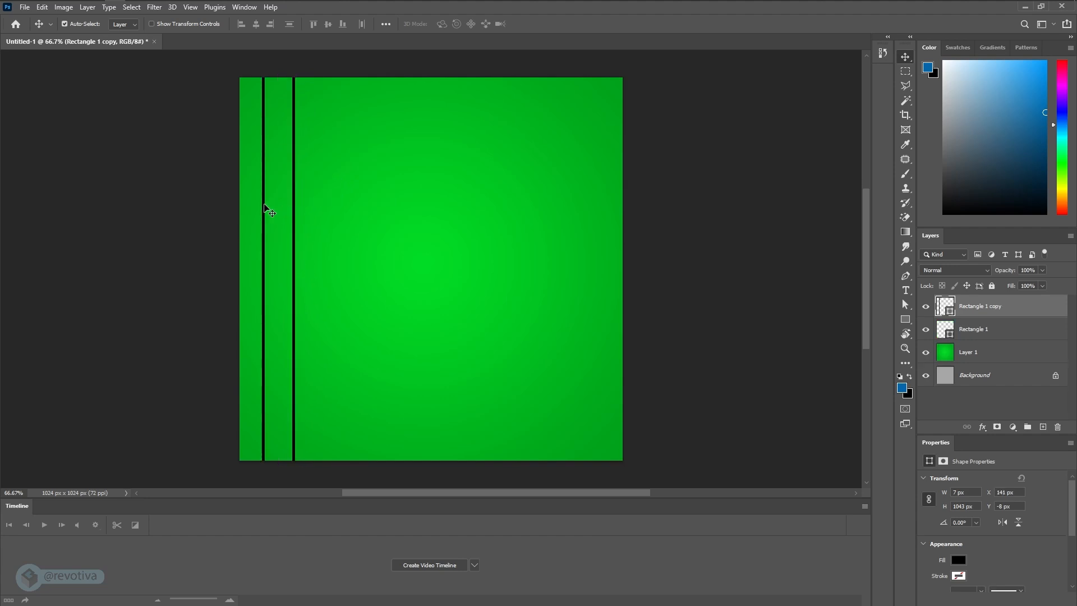
shift+click(264, 207)
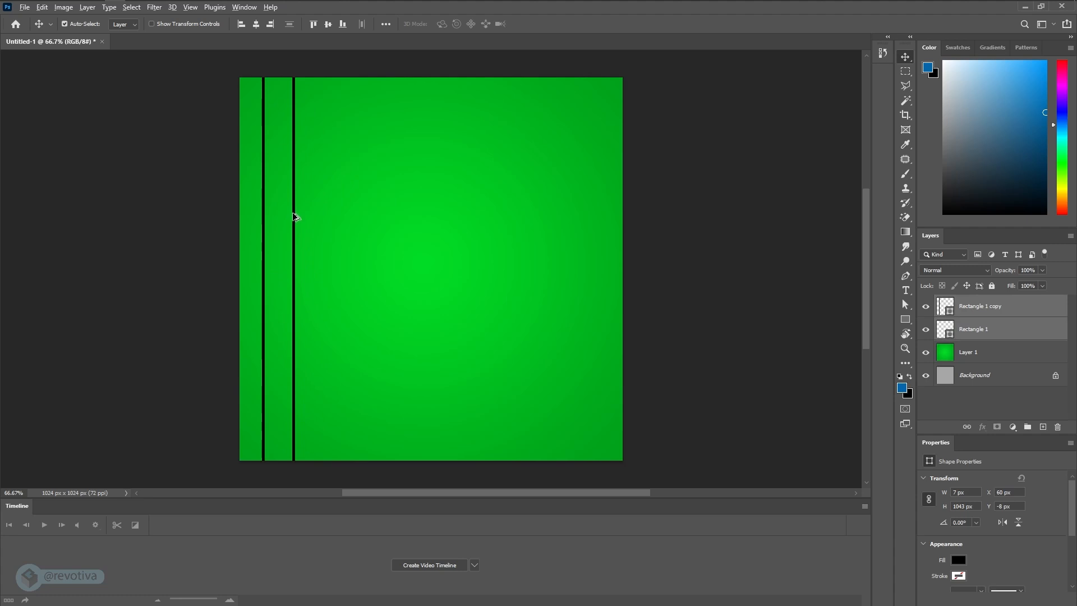
alt+drag(295, 218, 354, 219)
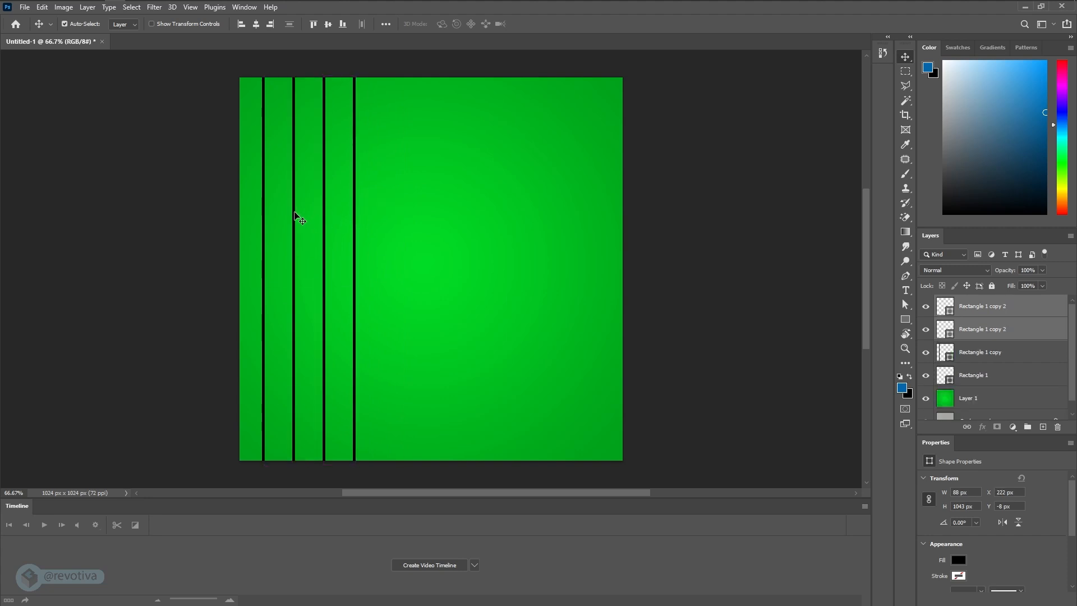
shift+click(264, 219)
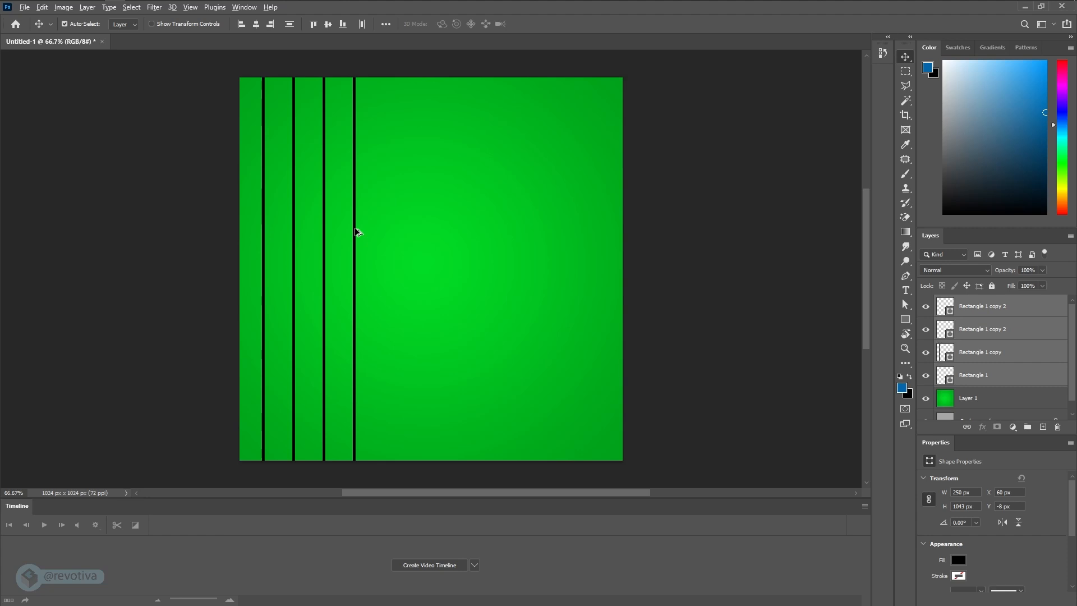
alt+drag(357, 232, 596, 235)
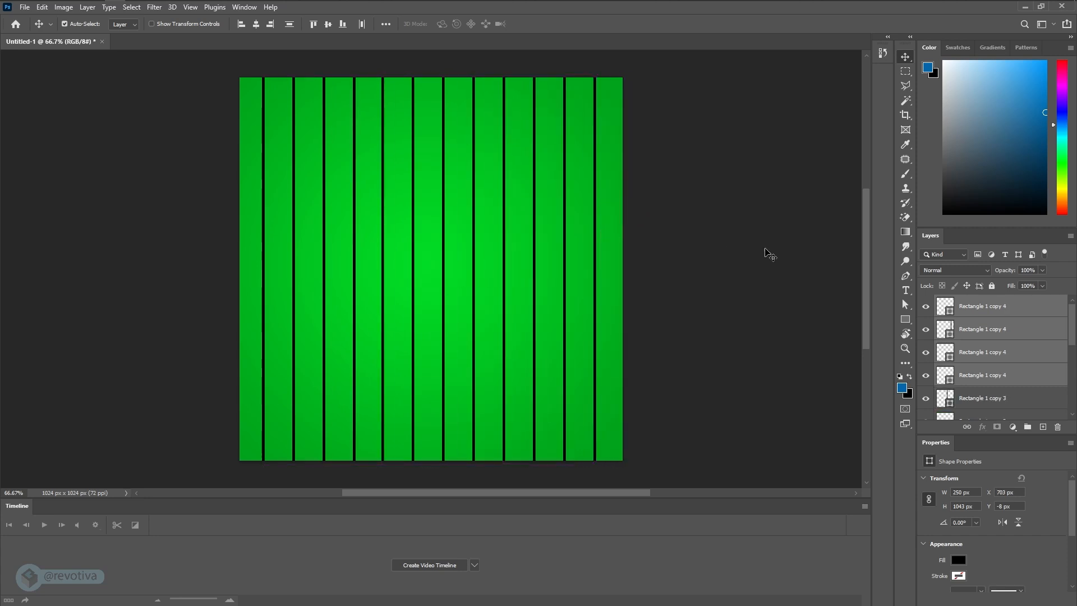
- Select all the vertical line layers from the topmost copy down to Rectangle 1 and duplicate them in place
click(998, 308)
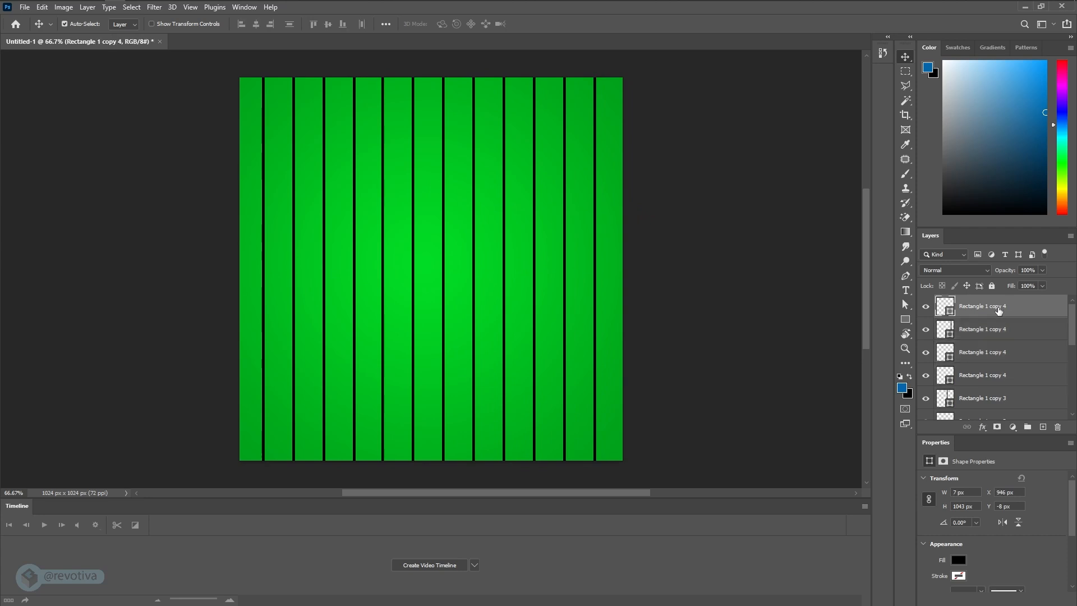
scroll(999, 312, down, 8)
scroll(981, 354, up, 8)
scroll(983, 307, down, 8)
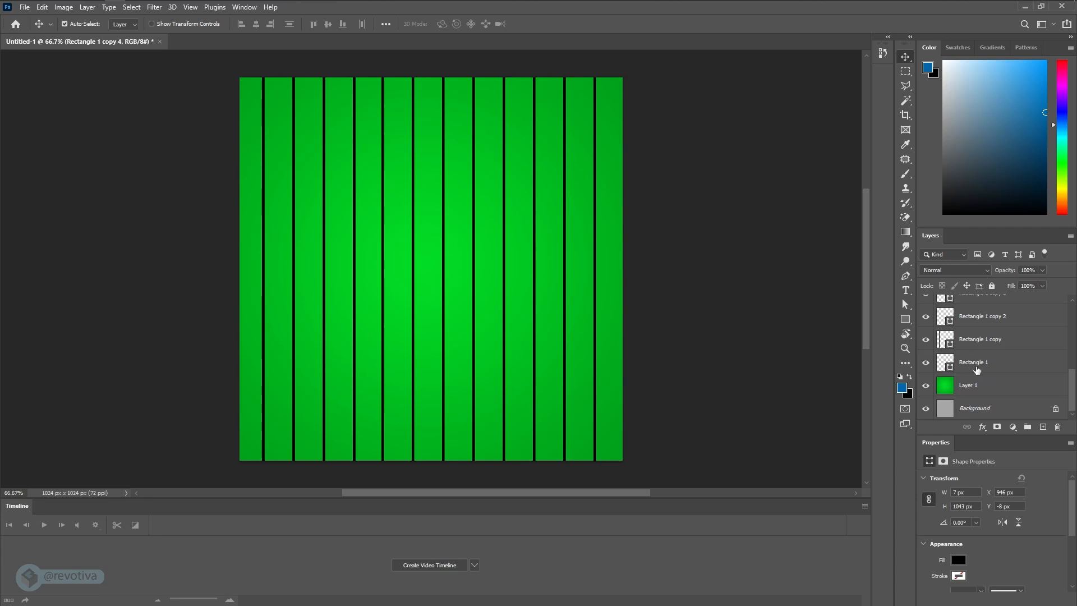
shift+click(983, 364)
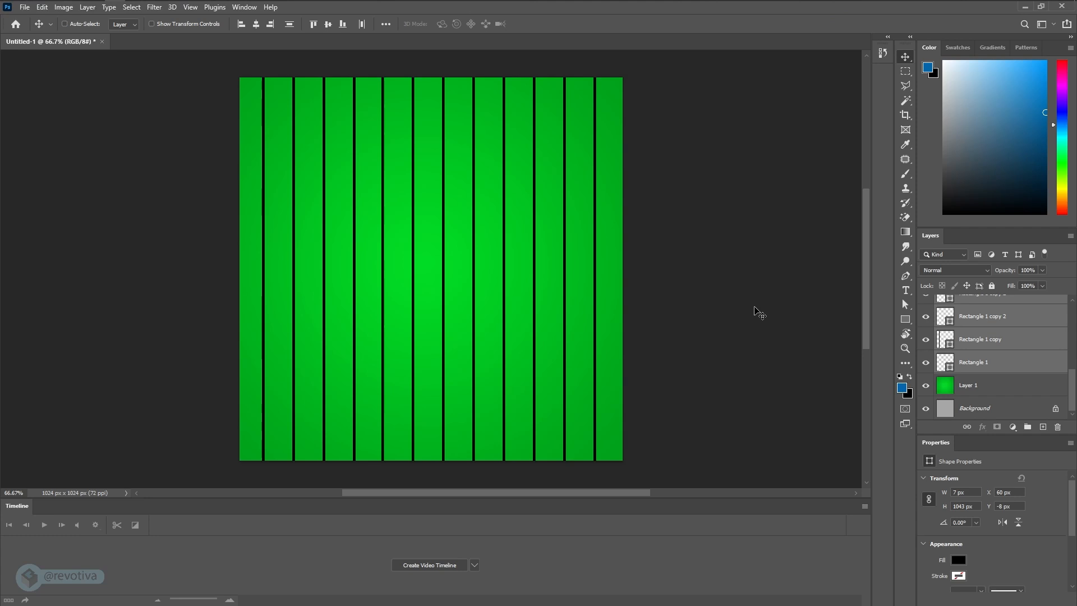
key(ctrl+j)
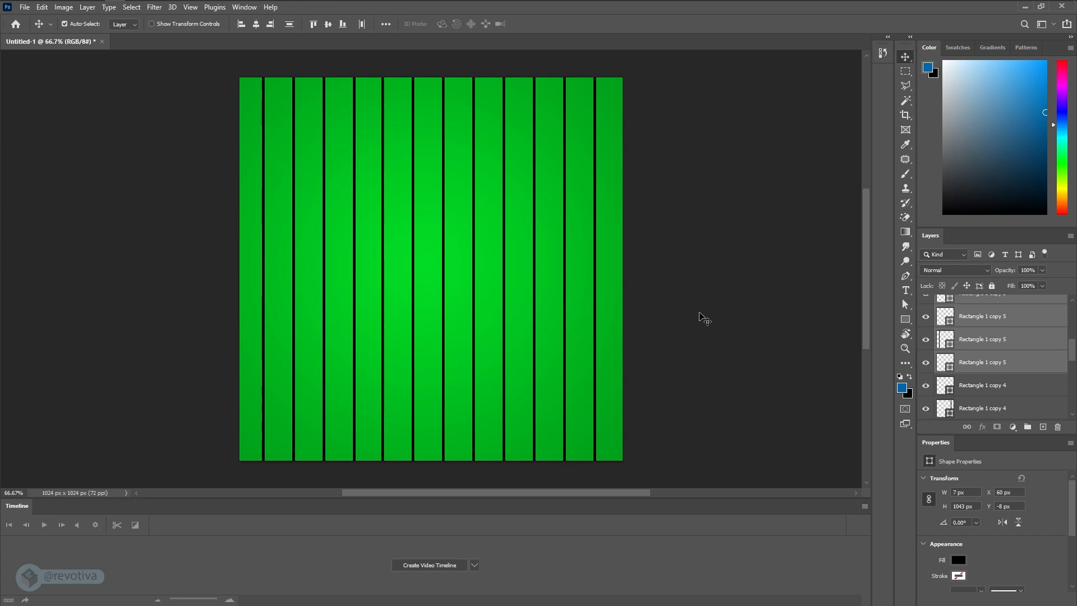
- Rotate the duplicated lines by -90° about their center to form the grid's horizontal lines
key(ctrl)
key(ctrl+t)
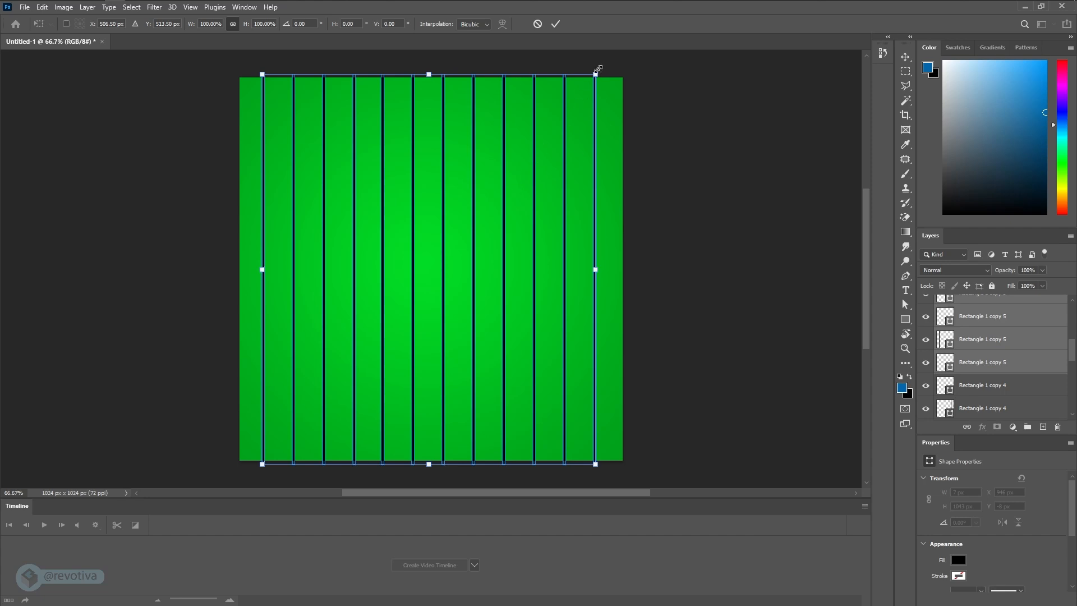
drag(602, 67, 247, 61)
shift+drag(257, 57, 214, 109)
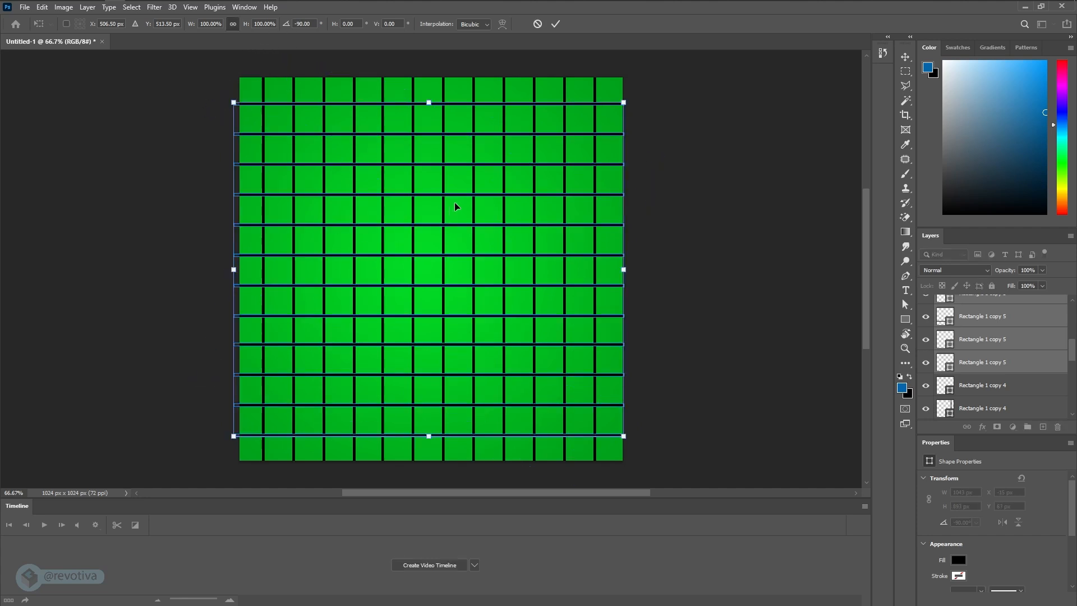
key(Return)
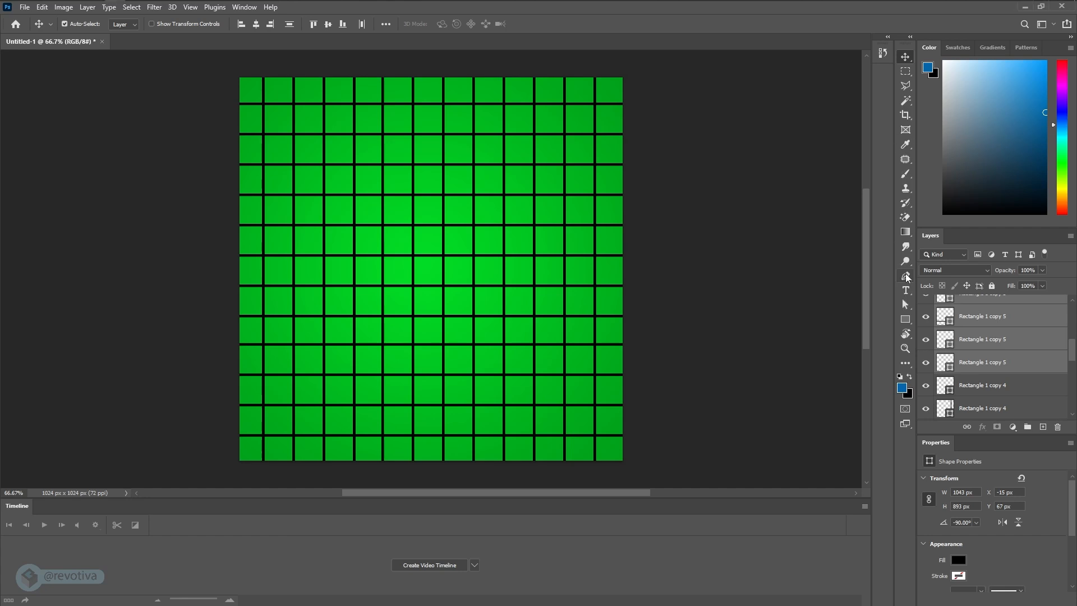
- Choose the Pen tool and add an empty layer above the topmost horizontal line copy
alt+scroll(423, 263, up, 1)
alt+scroll(423, 263, up, 1)
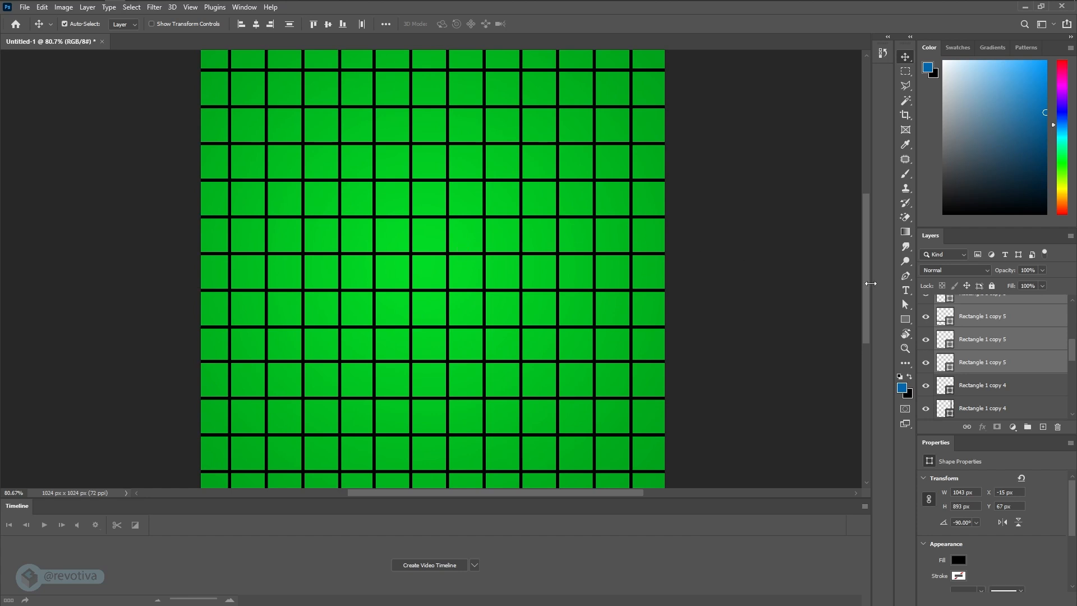
click(907, 276)
scroll(984, 331, up, 2)
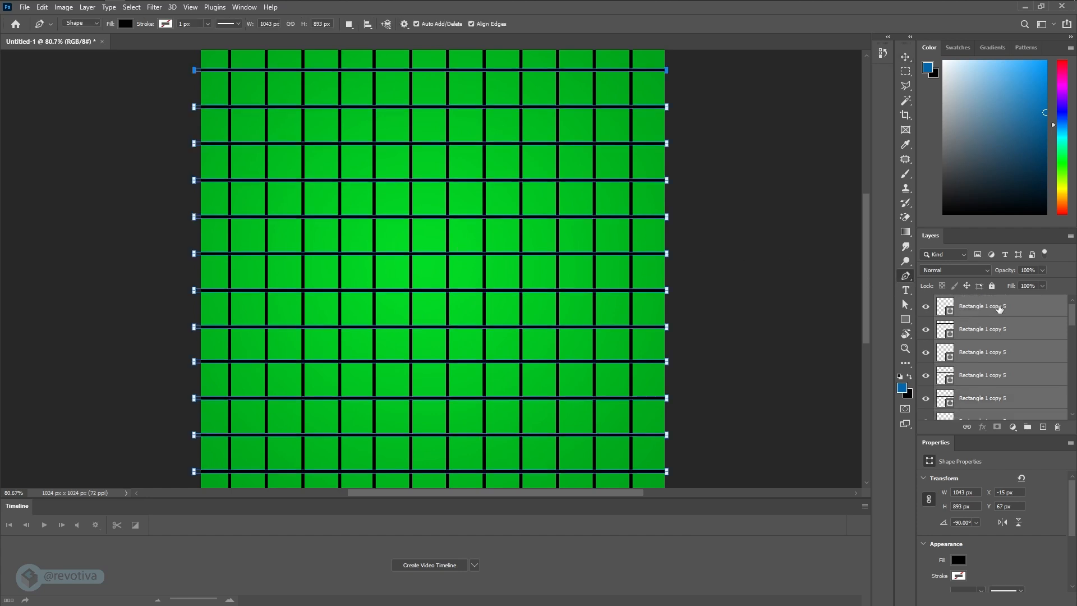
click(987, 307)
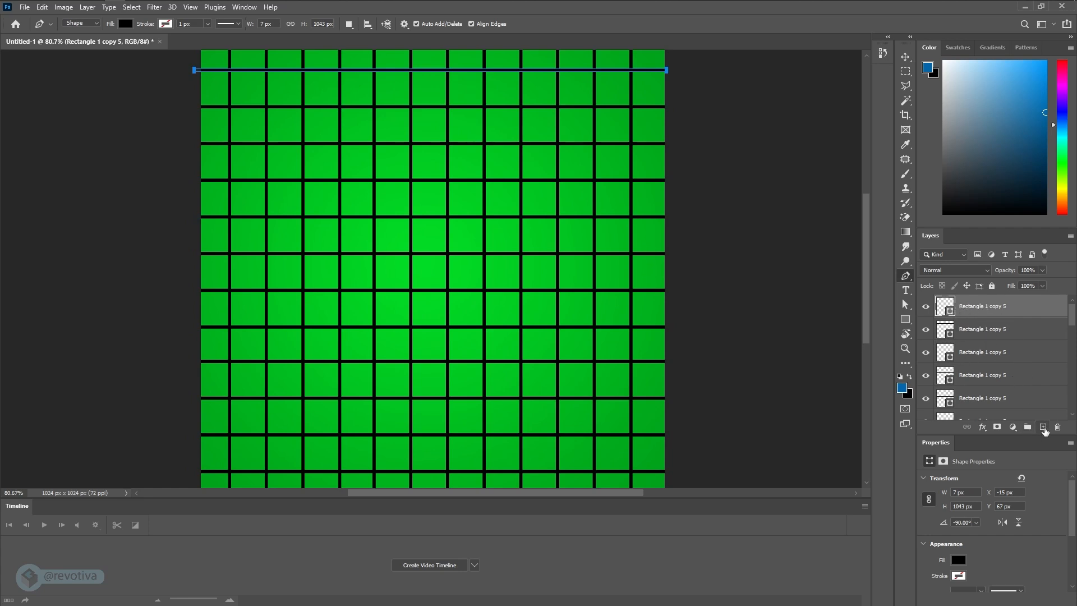
click(1043, 427)
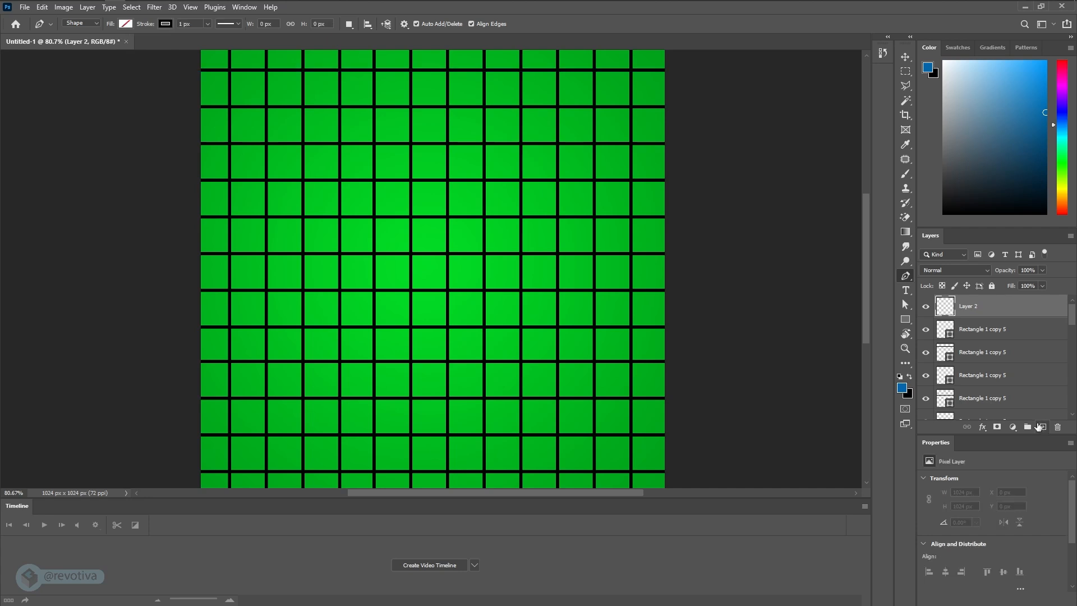
- Draw a closed triangle about 82 px wide and 81 px high with the Pen tool inside the central grid cell
click(430, 254)
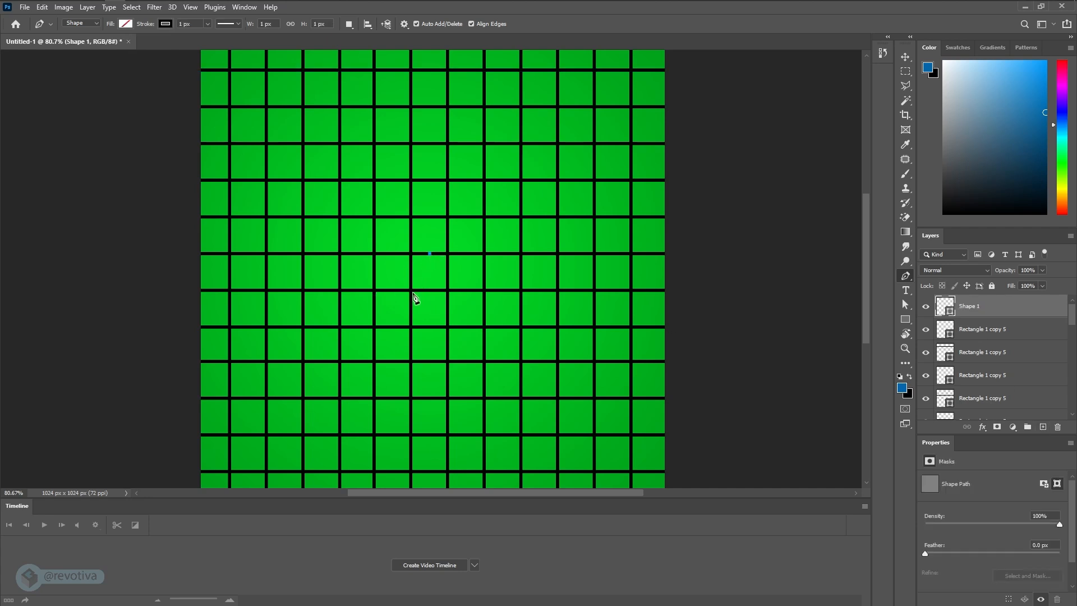
click(411, 290)
click(447, 290)
click(430, 254)
- Fill the triangle with the orange colour ff9600
click(123, 26)
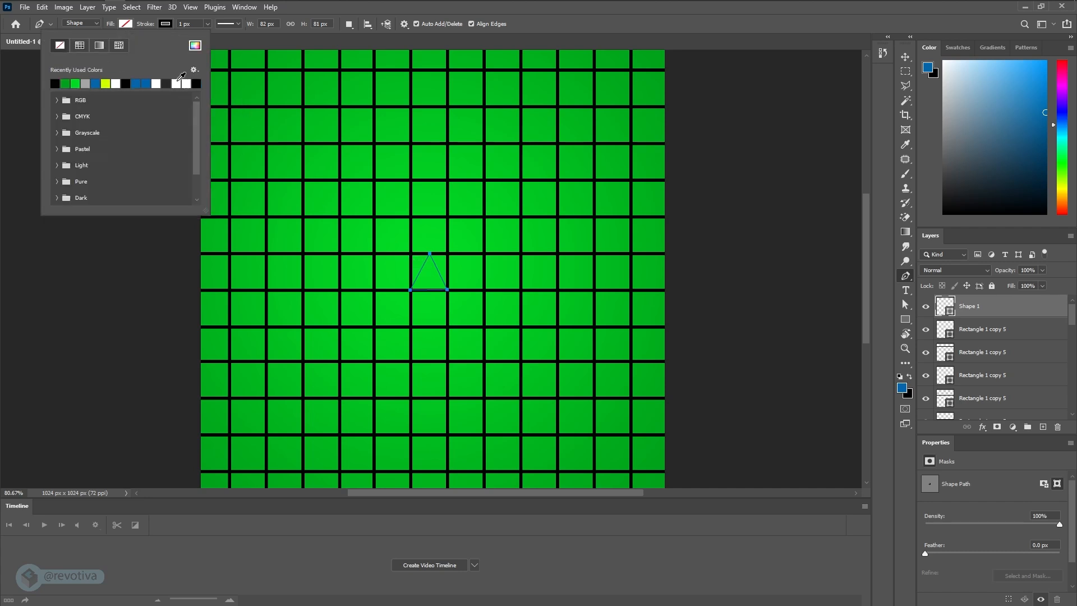
click(196, 50)
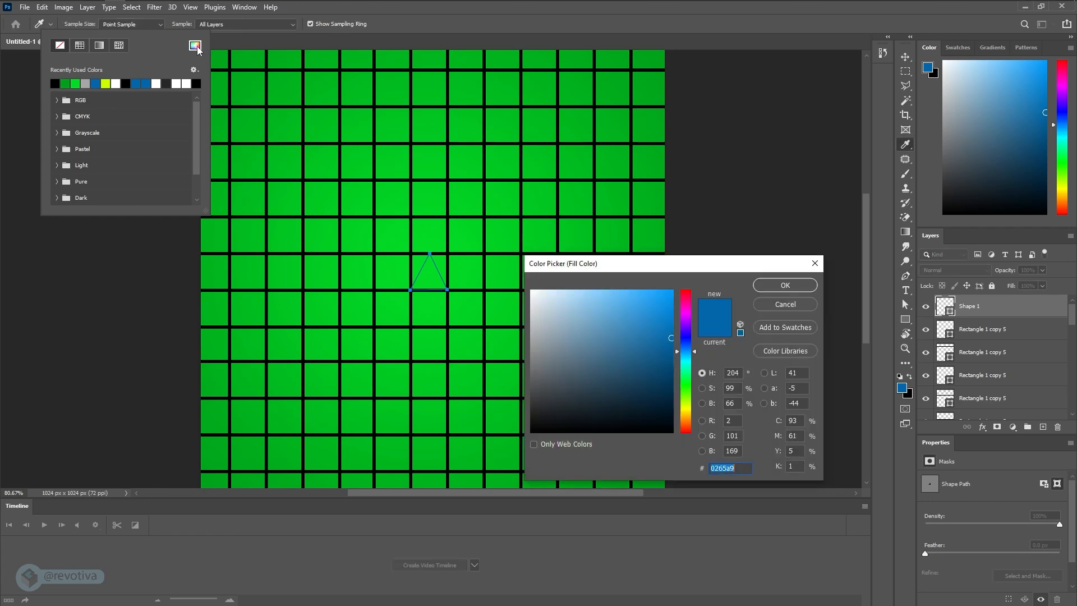
drag(668, 268, 365, 95)
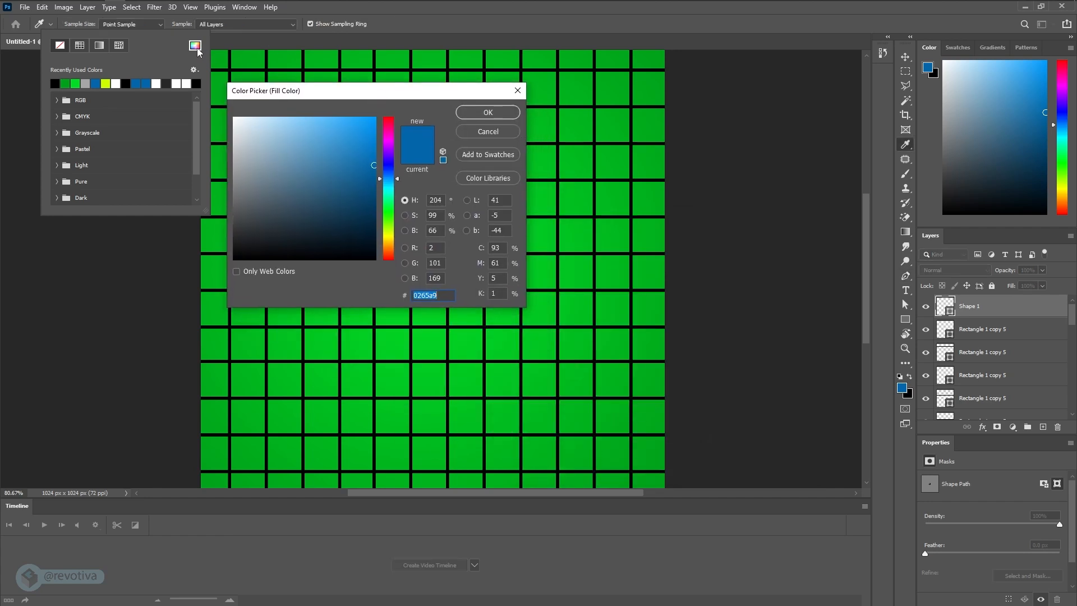
drag(288, 99, 277, 98)
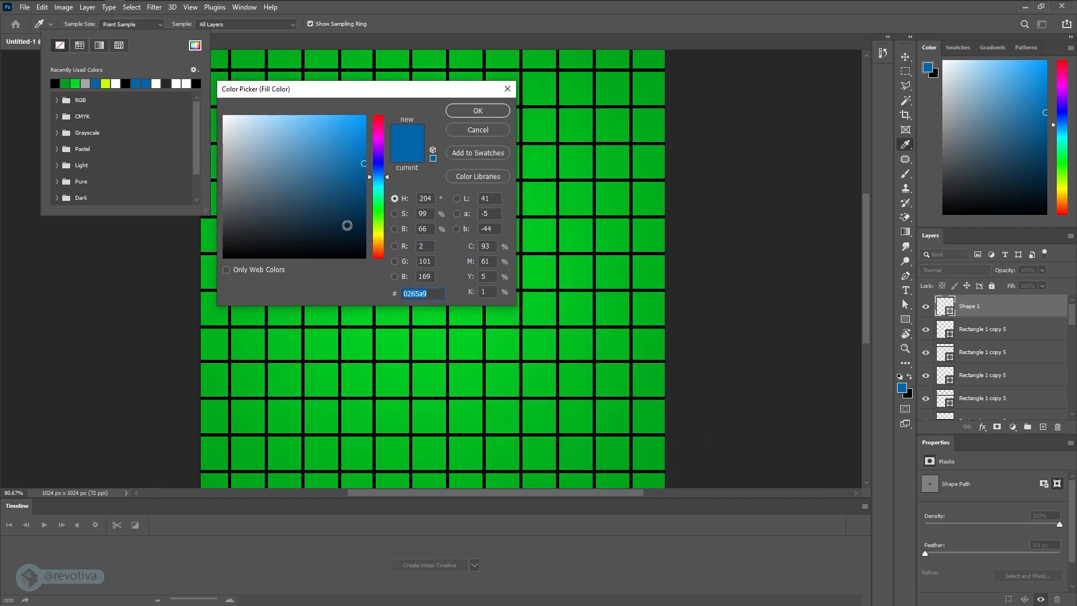
drag(384, 242, 380, 248)
click(365, 114)
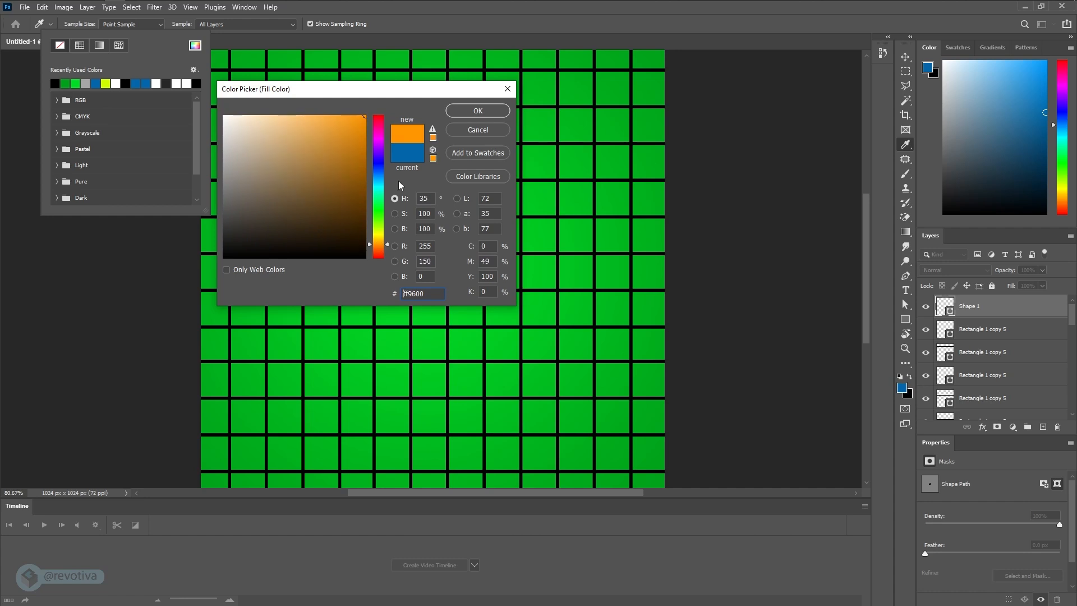
click(478, 111)
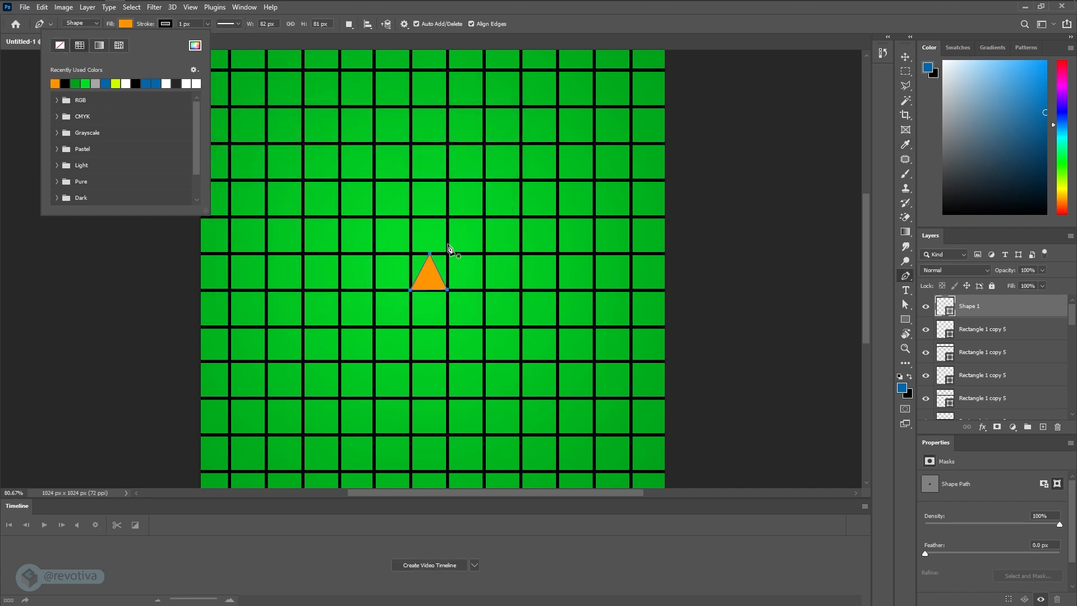
- Set the triangle's fill to the deeper orange ff6600 and return to the Move tool
click(195, 45)
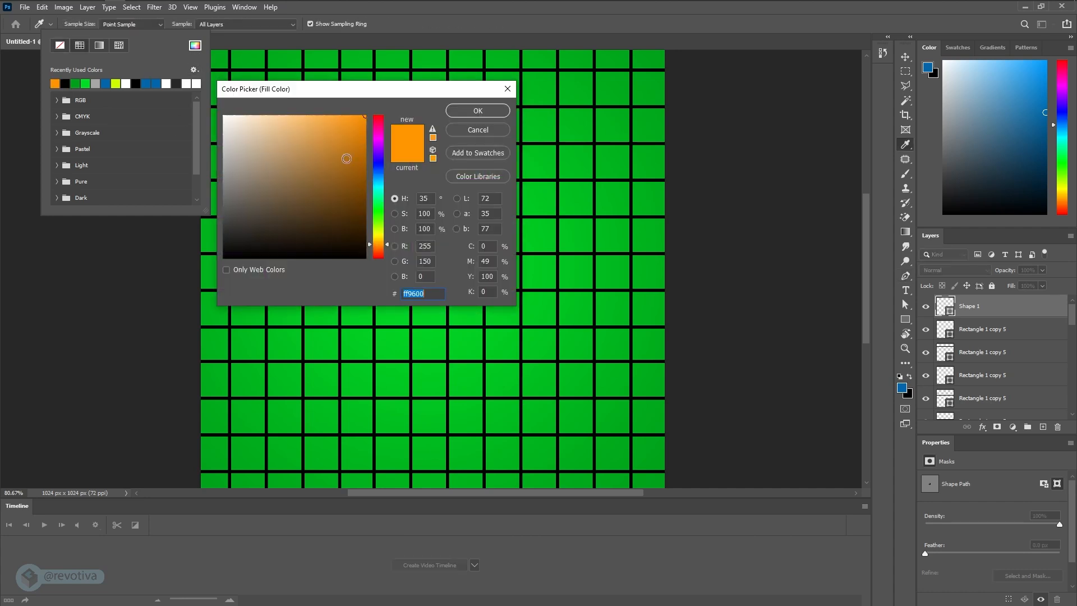
drag(362, 228, 363, 234)
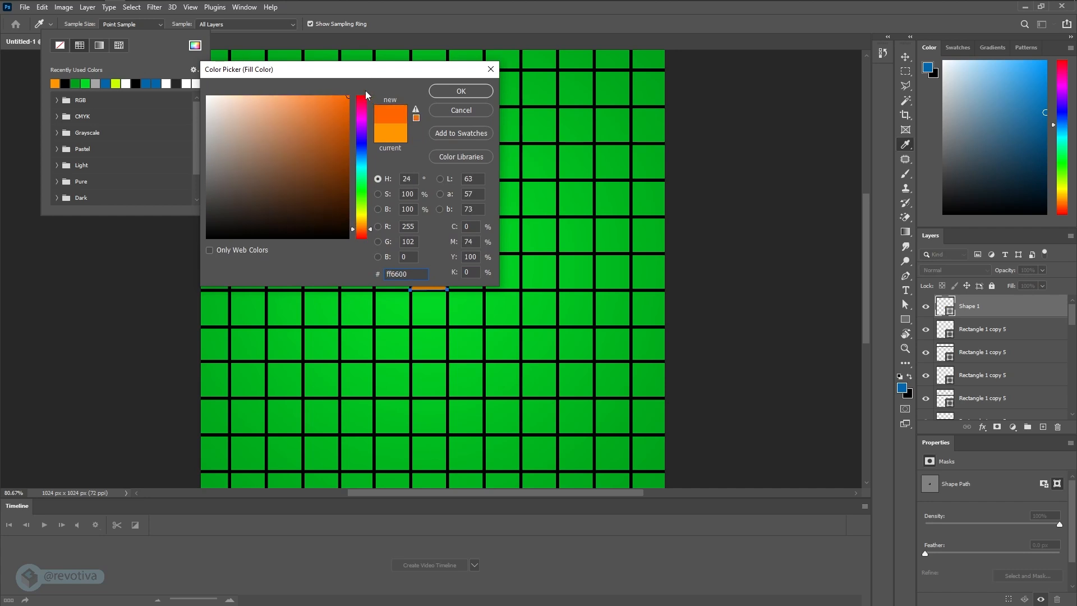
drag(355, 70, 647, 69)
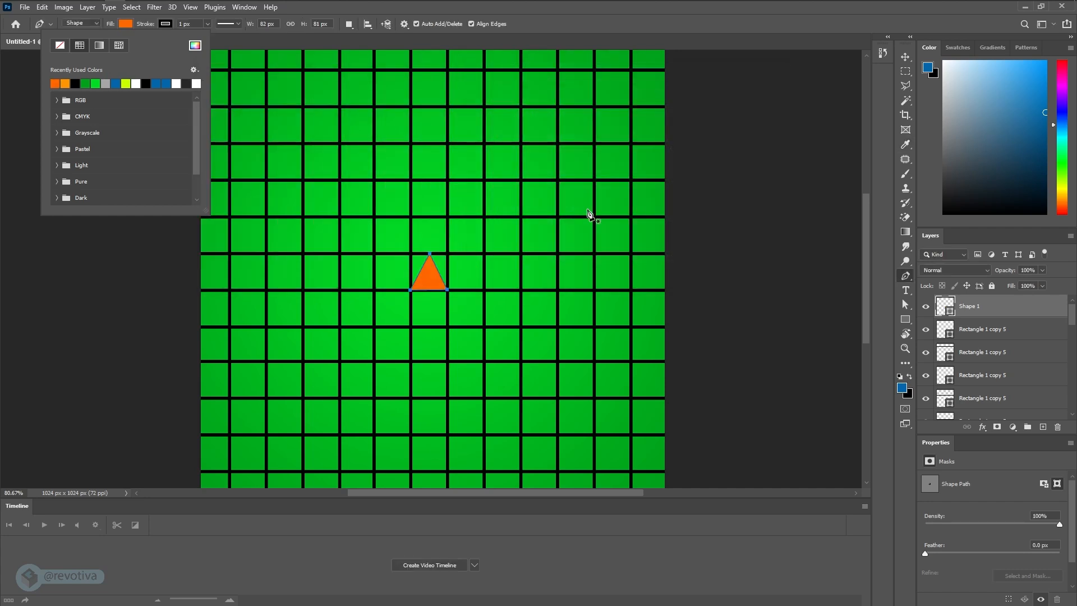
click(752, 91)
click(905, 58)
alt+scroll(648, 240, down, 2)
alt+scroll(648, 240, up, 1)
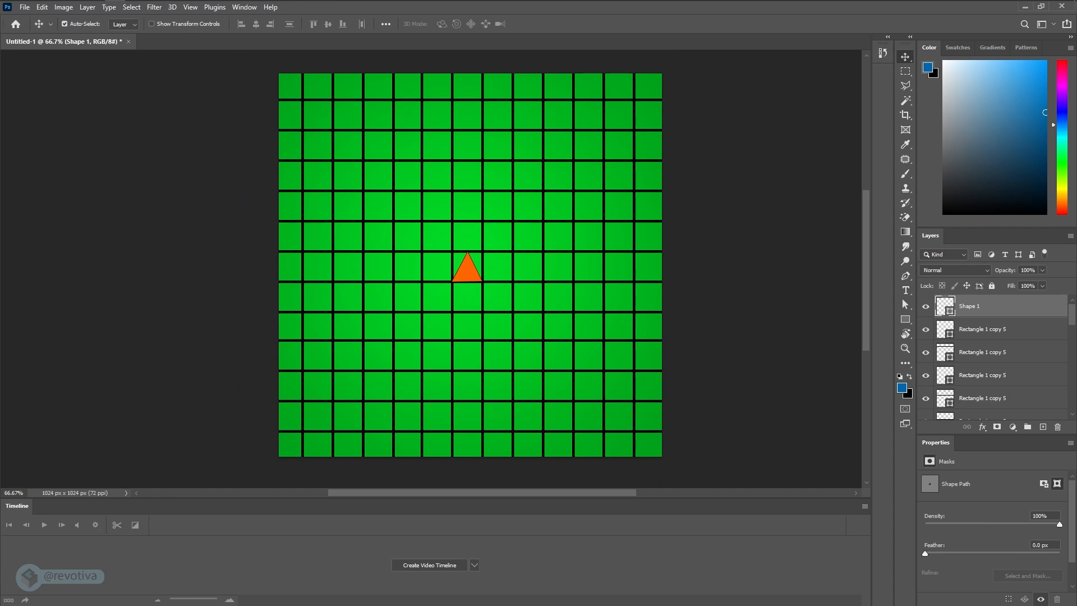
- Bring up the round radar reference image and place it in the empty area beside the canvas
key(alt+Tab)
right_drag(140, 322, 319, 291)
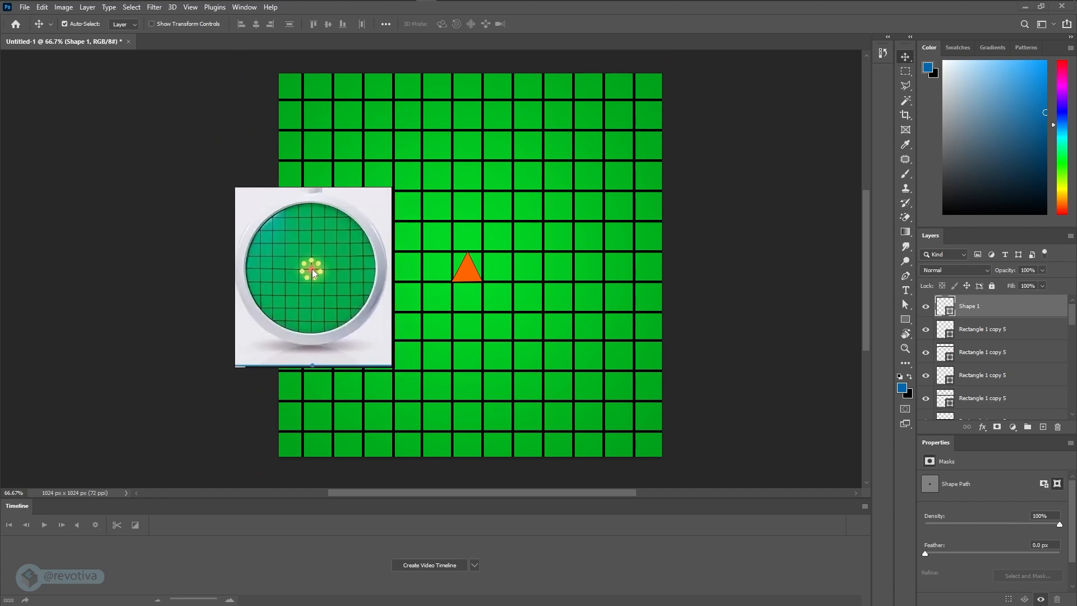
right_drag(323, 293, 135, 172)
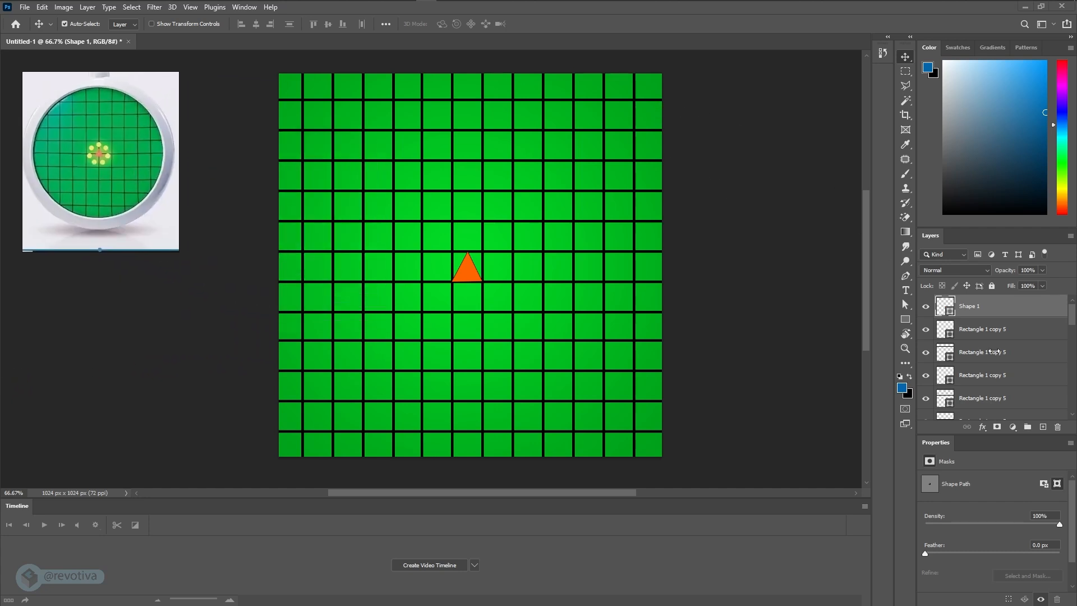
- Lock the green gradient layer, Layer 1, and clear the layer selection
scroll(1006, 356, down, 10)
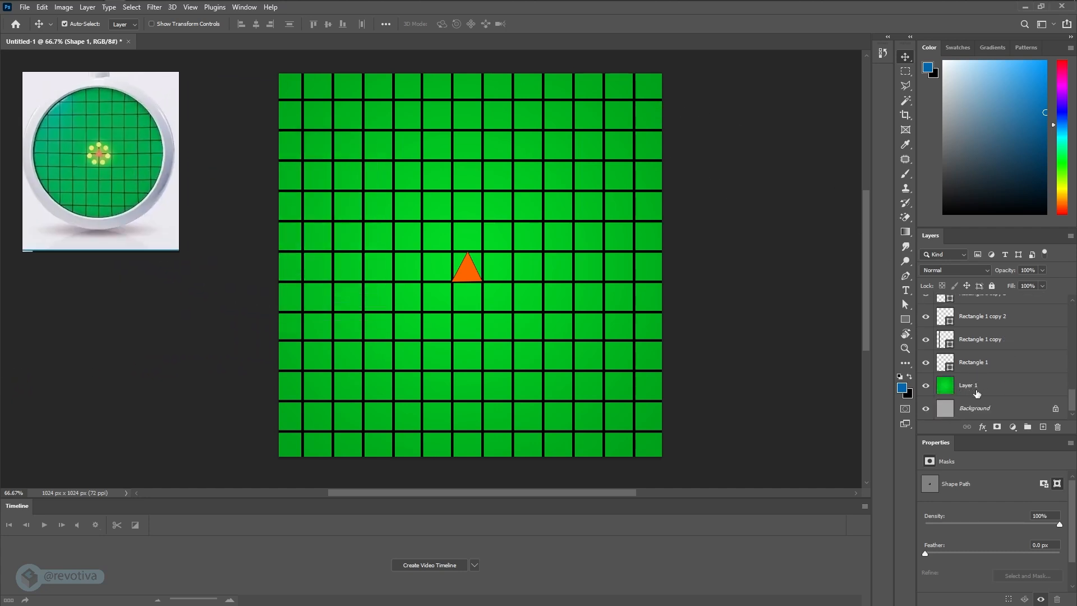
click(965, 389)
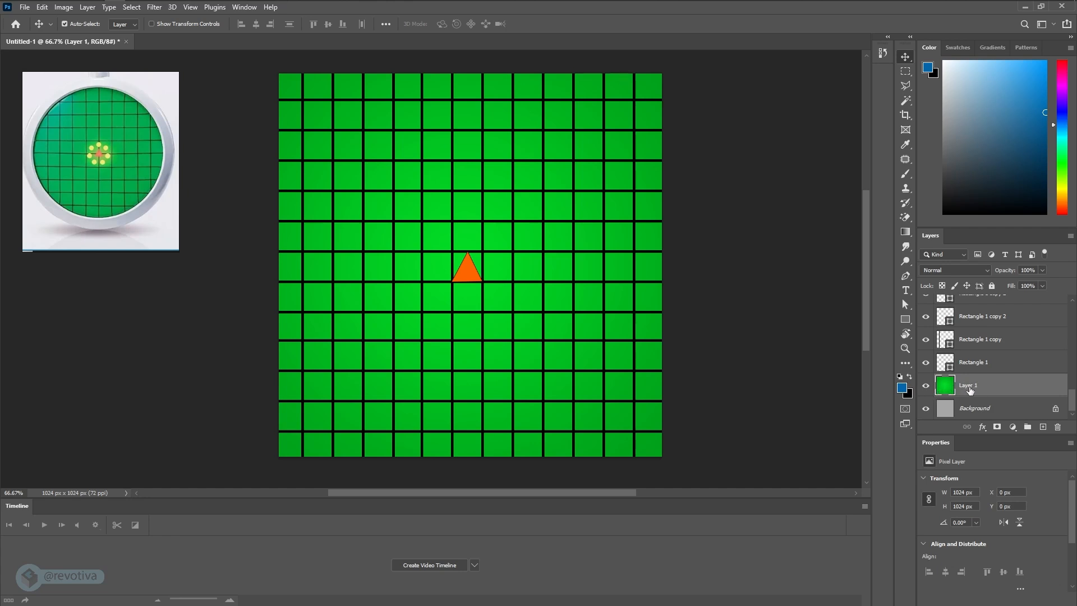
click(993, 286)
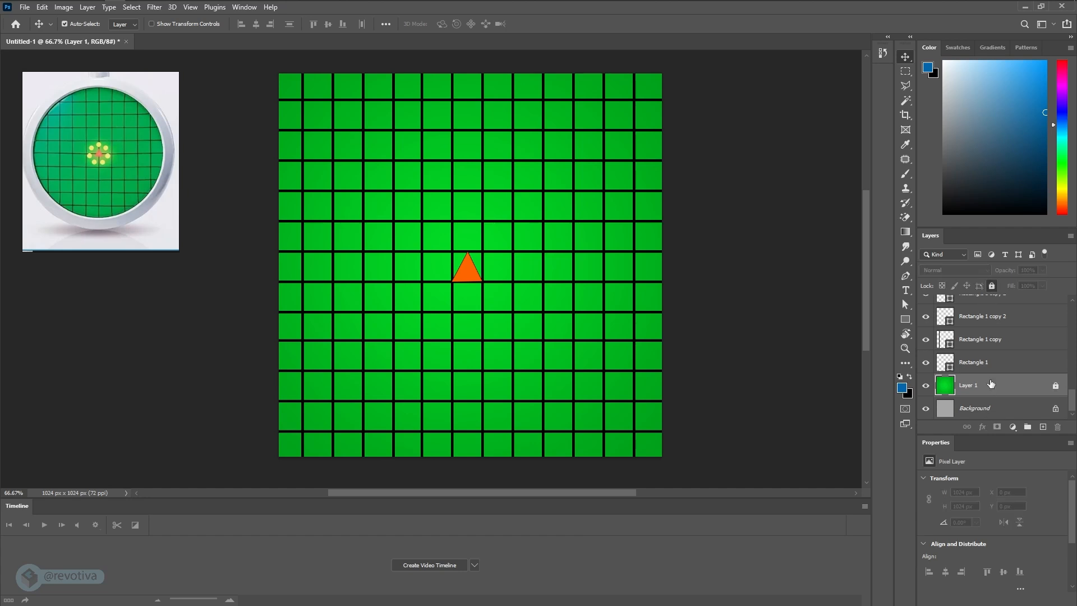
click(618, 296)
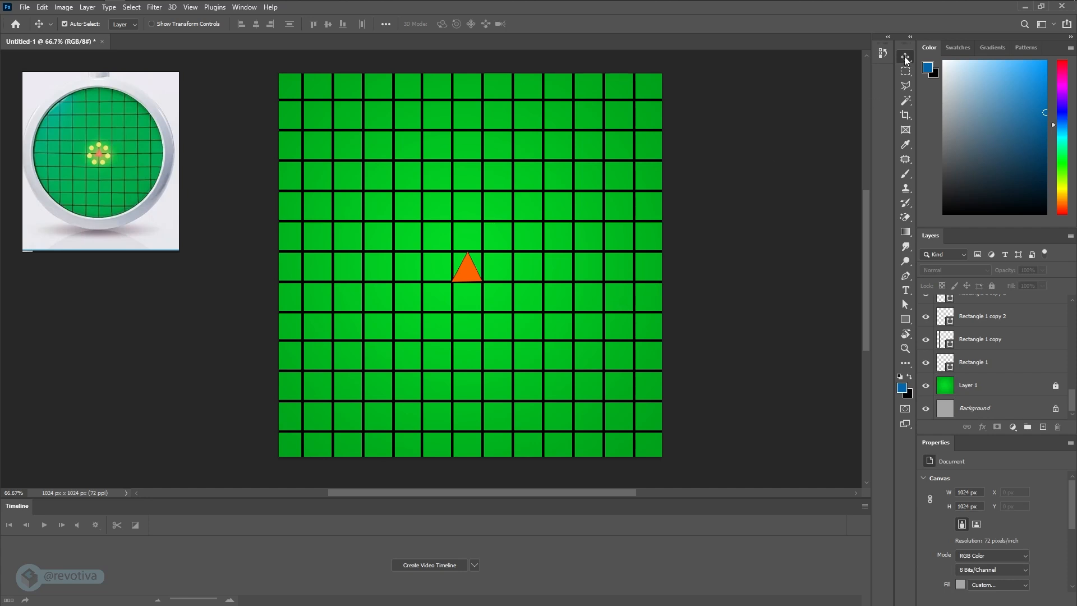
- Select all the grid lines together with the triangle and shift them about 40 px to the left
drag(772, 210, 767, 214)
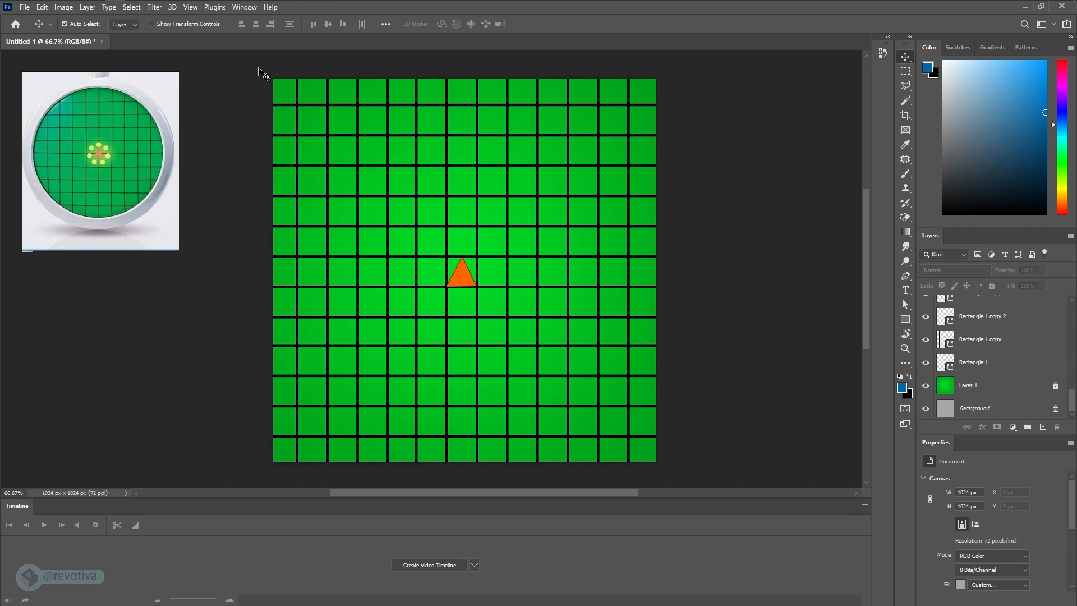
drag(259, 68, 685, 481)
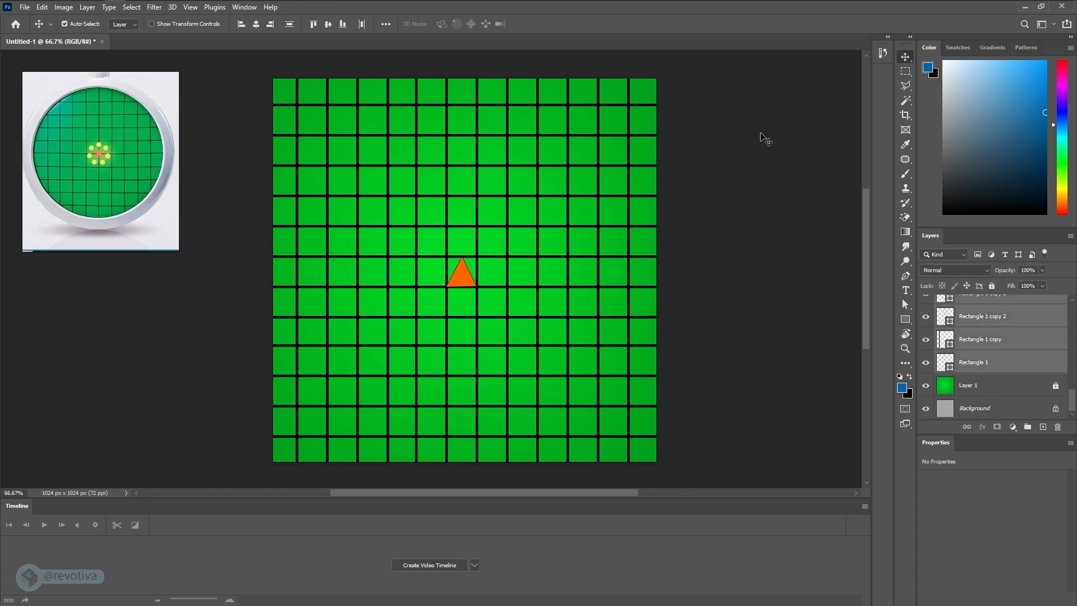
drag(597, 132, 584, 133)
click(669, 140)
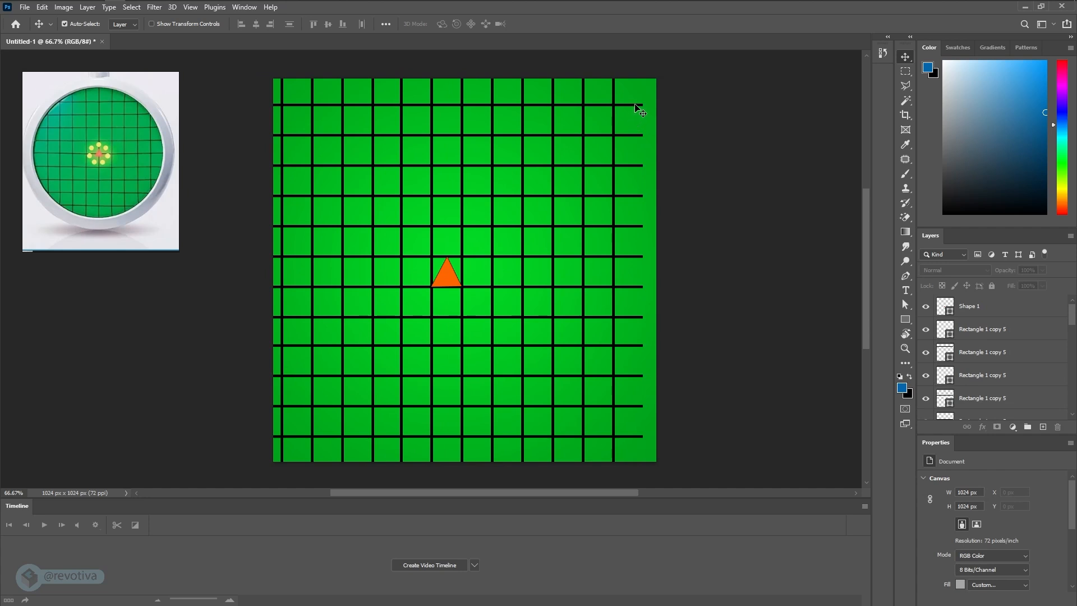
- Select the horizontal lines and stretch them to about 1098 px wide, extending past the canvas's right edge
drag(655, 100, 637, 437)
key(ctrl+t)
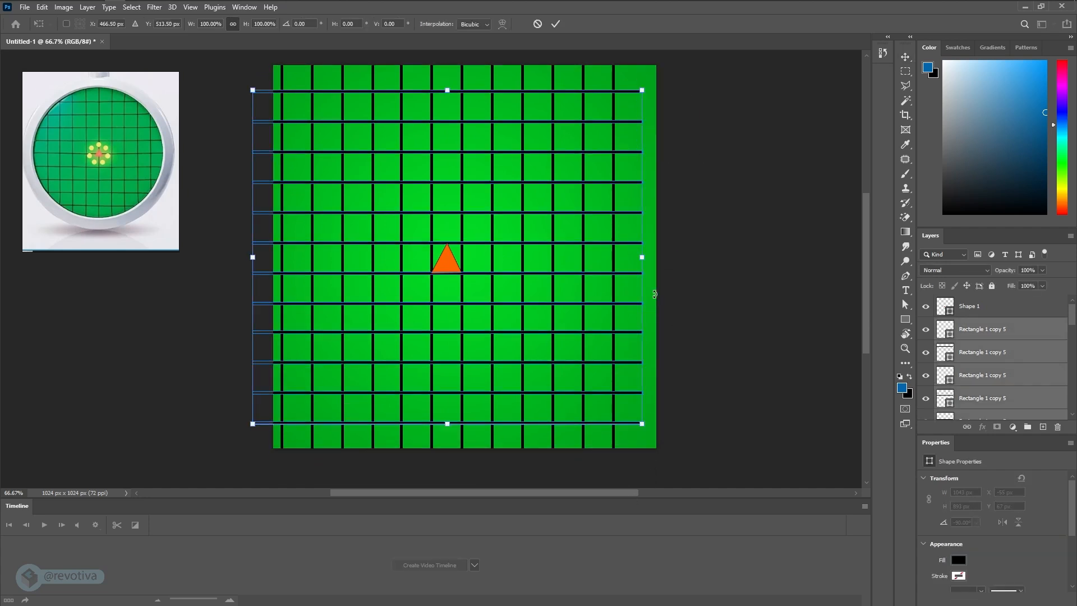
drag(643, 258, 665, 257)
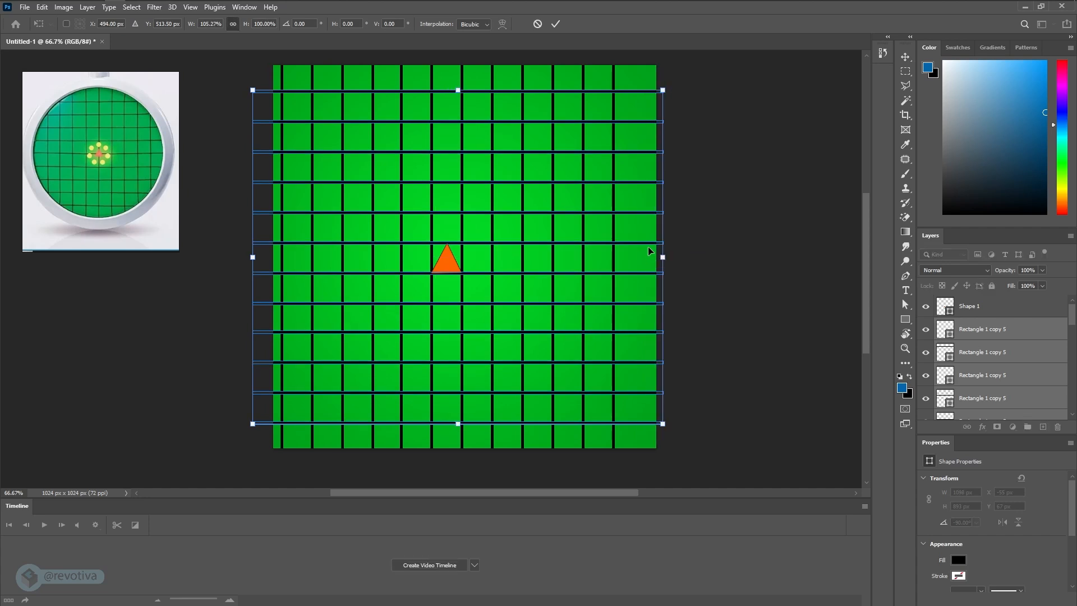
key(Return)
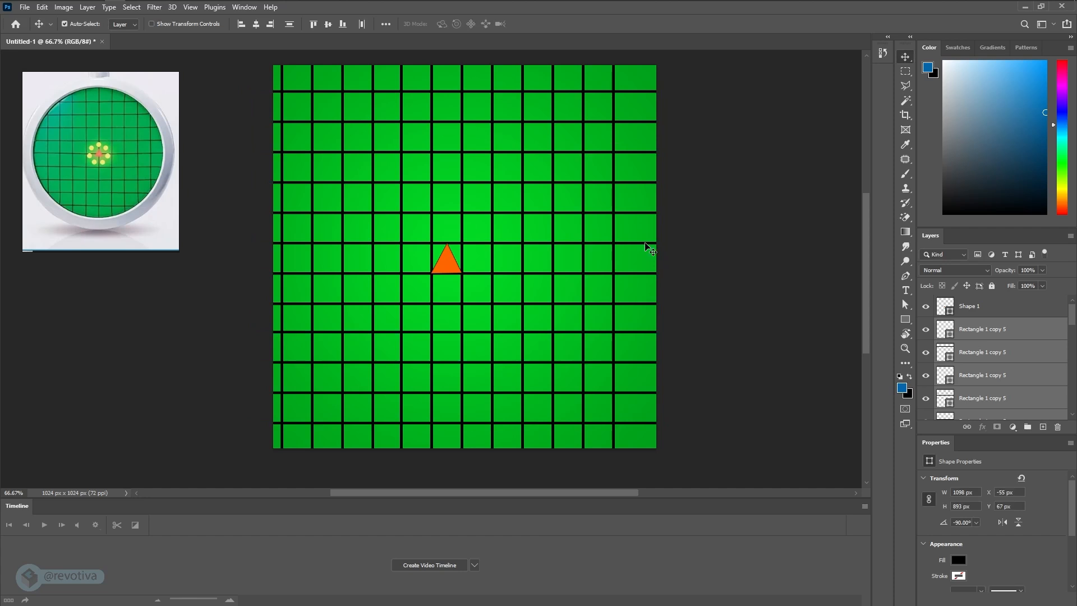
- Try shifting all the vertical lines right to X 66 px, and undo the shift
drag(624, 69, 302, 77)
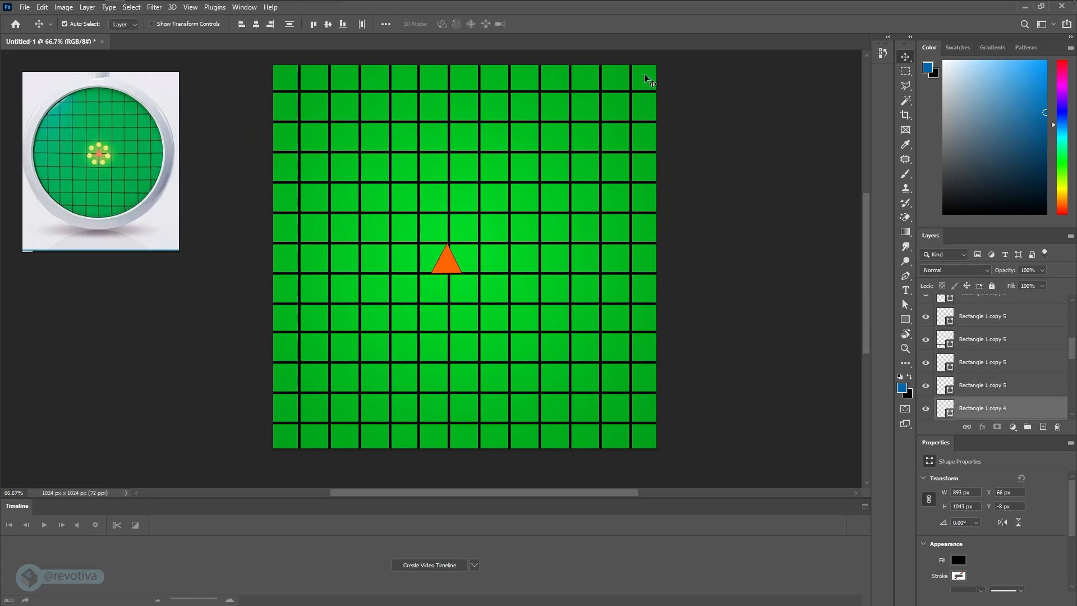
key(ctrl+z)
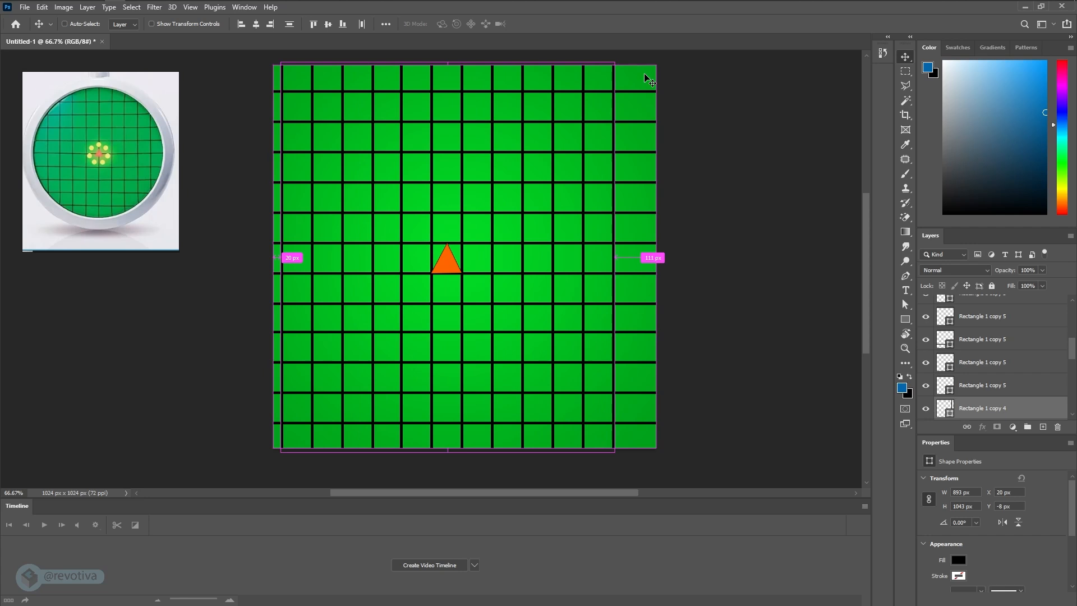
- Duplicate the rightmost vertical line to about X 982 px and center the triangle on the middle vertical line
click(684, 84)
drag(615, 79, 643, 80)
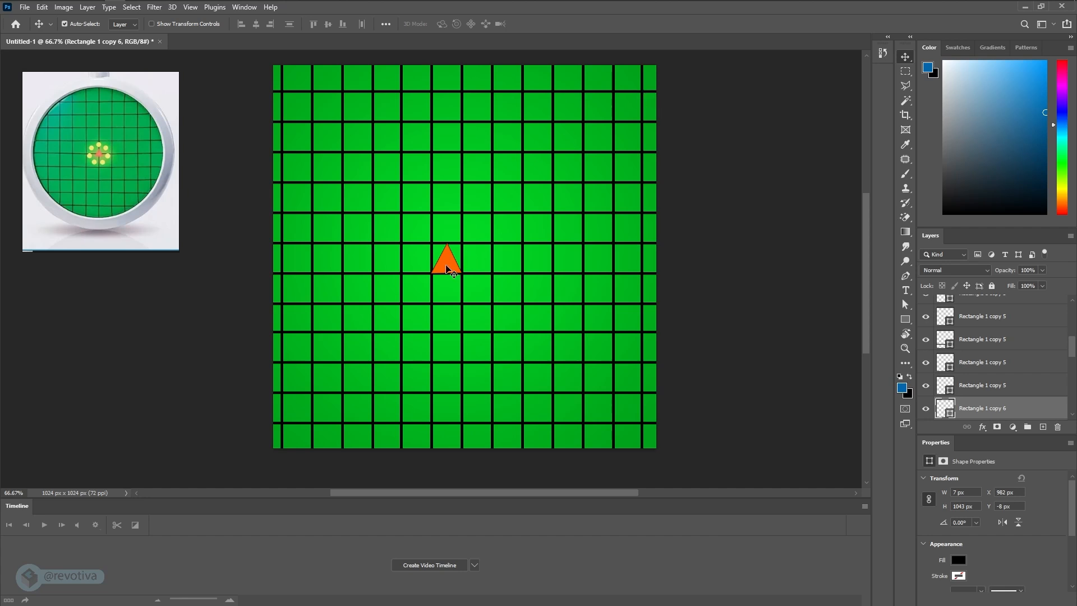
mouse_move(447, 268)
mouse_down()
mouse_move(463, 280)
mouse_move(459, 259)
mouse_up()
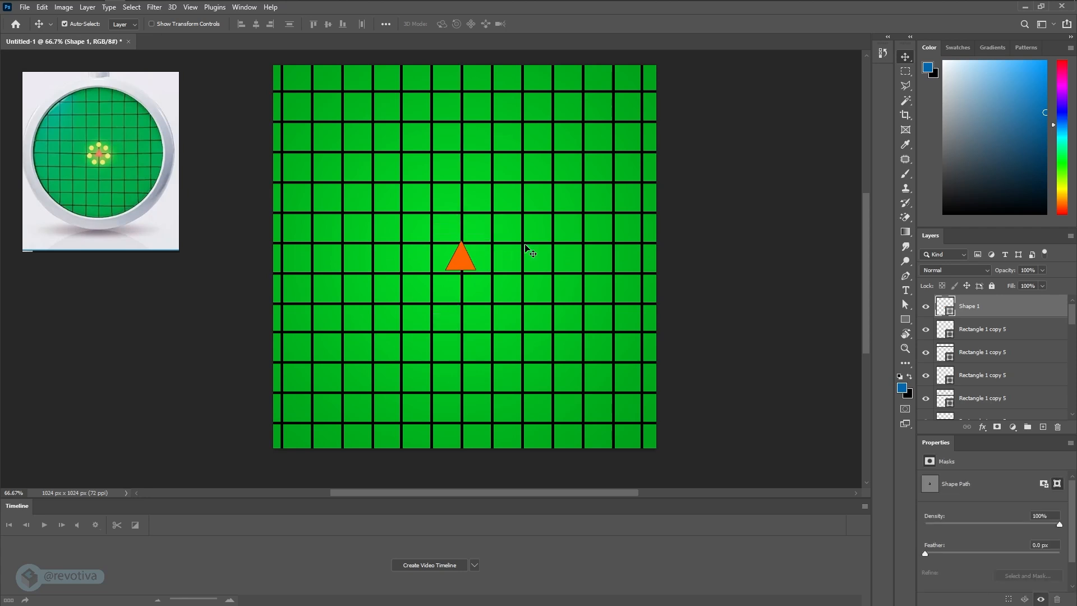
- Select all the horizontal lines and move them about 35 px down and 19 px left
key(m)
drag(649, 80, 641, 450)
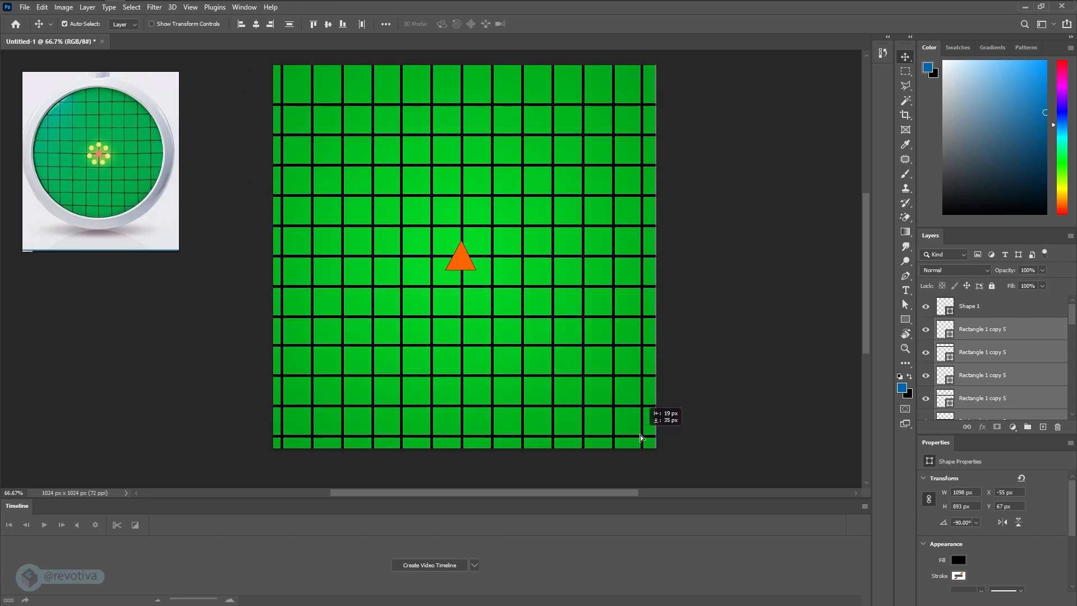
drag(641, 438, 642, 438)
- Duplicate the topmost horizontal line upward by one grid cell to fill the gap at the canvas's upper edge
scroll(557, 223, up, 3)
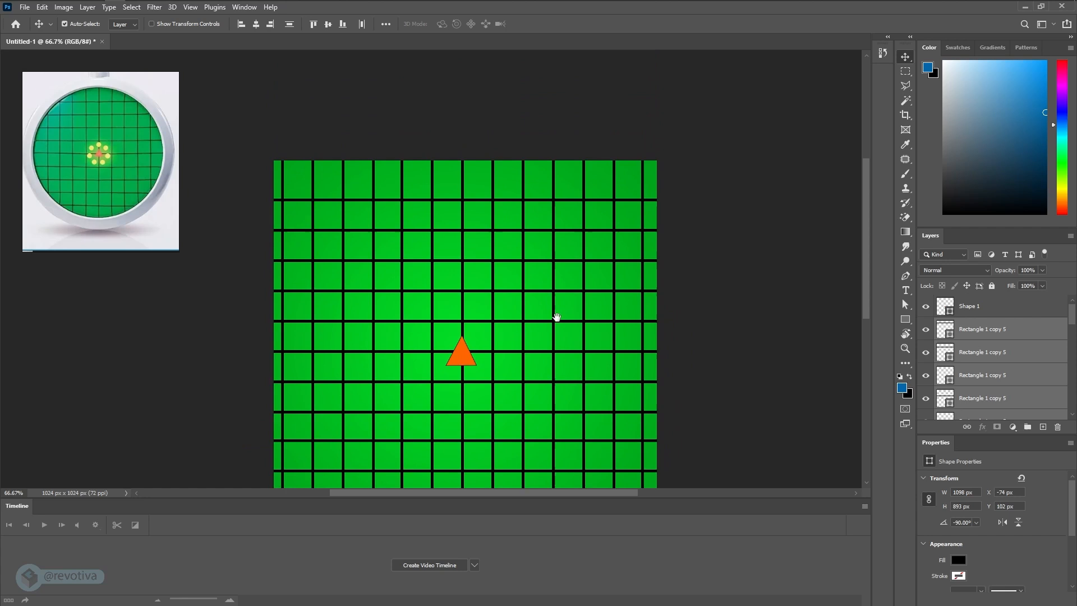
click(541, 199)
drag(540, 200, 542, 173)
click(561, 116)
- Add an Outer Glow layer style to the orange triangle using the Linear Dodge (Add) blend mode
alt+scroll(604, 215, down, 2)
drag(646, 297, 629, 212)
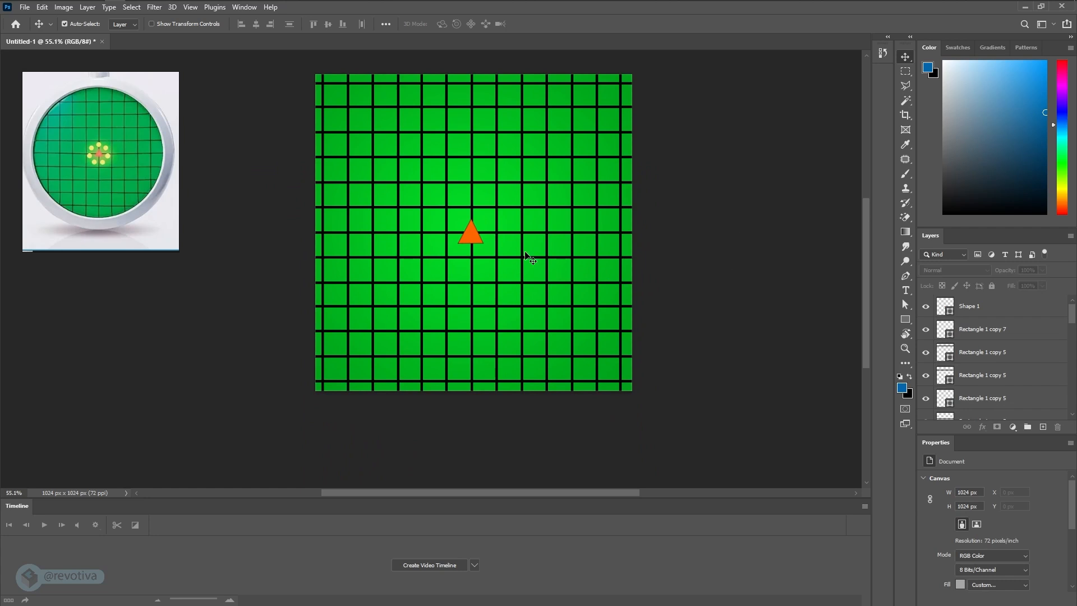
click(473, 235)
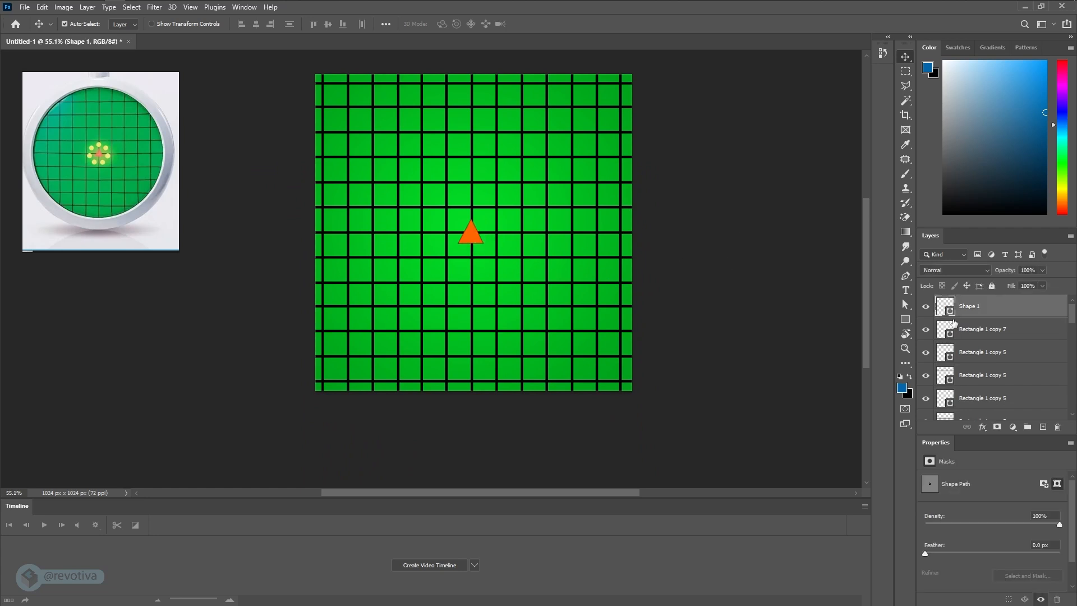
double_click(947, 306)
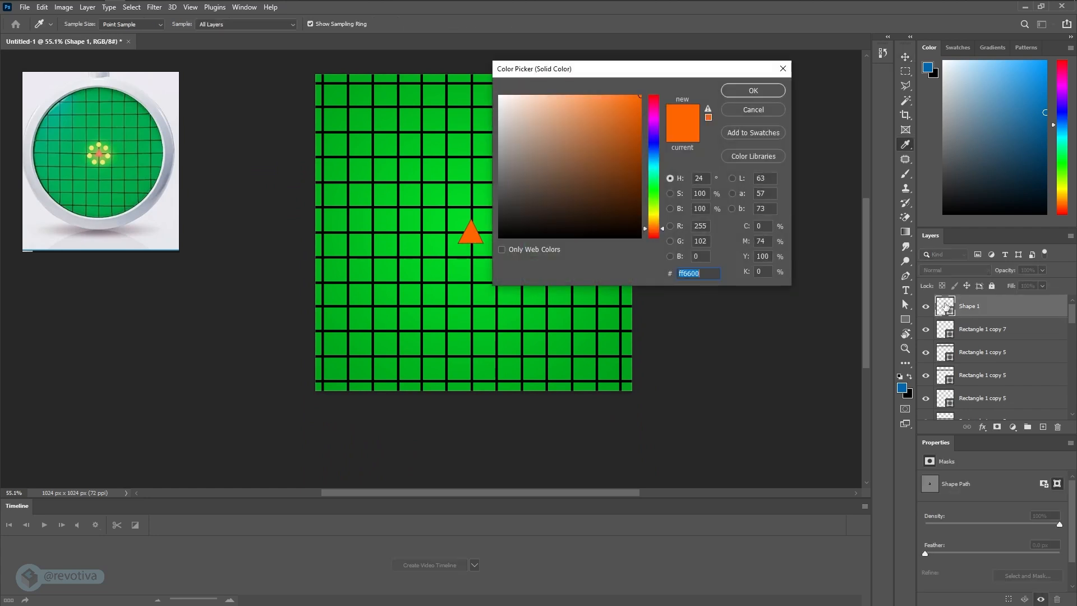
click(751, 110)
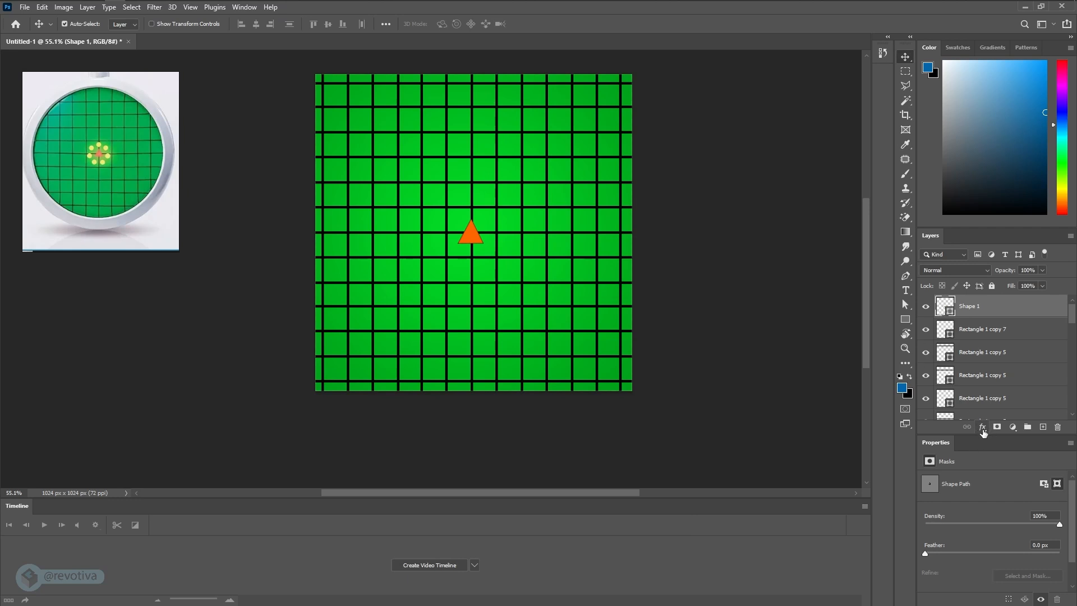
click(983, 429)
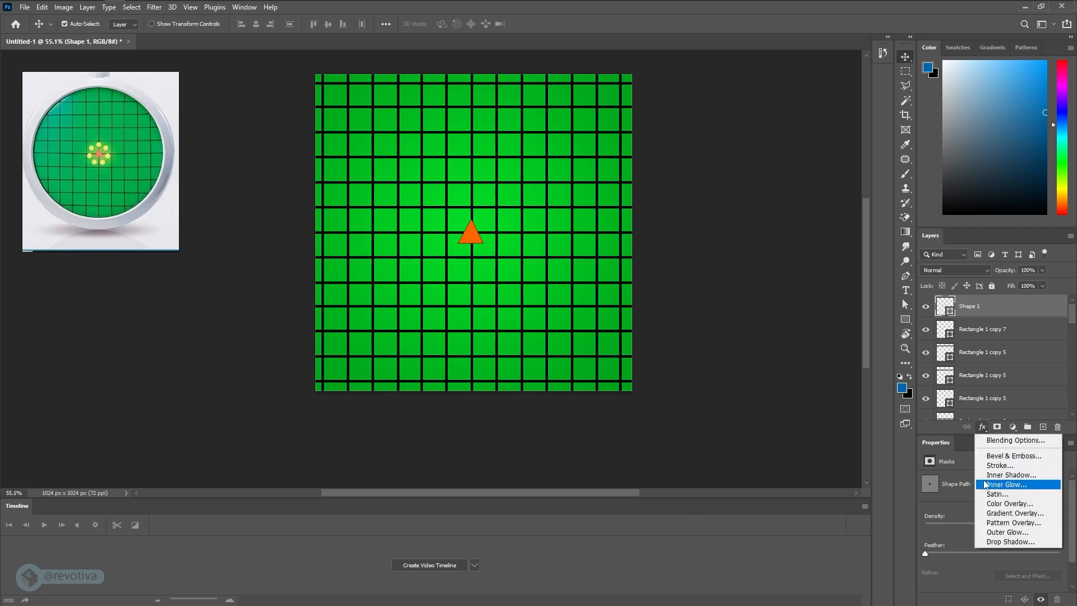
click(1001, 534)
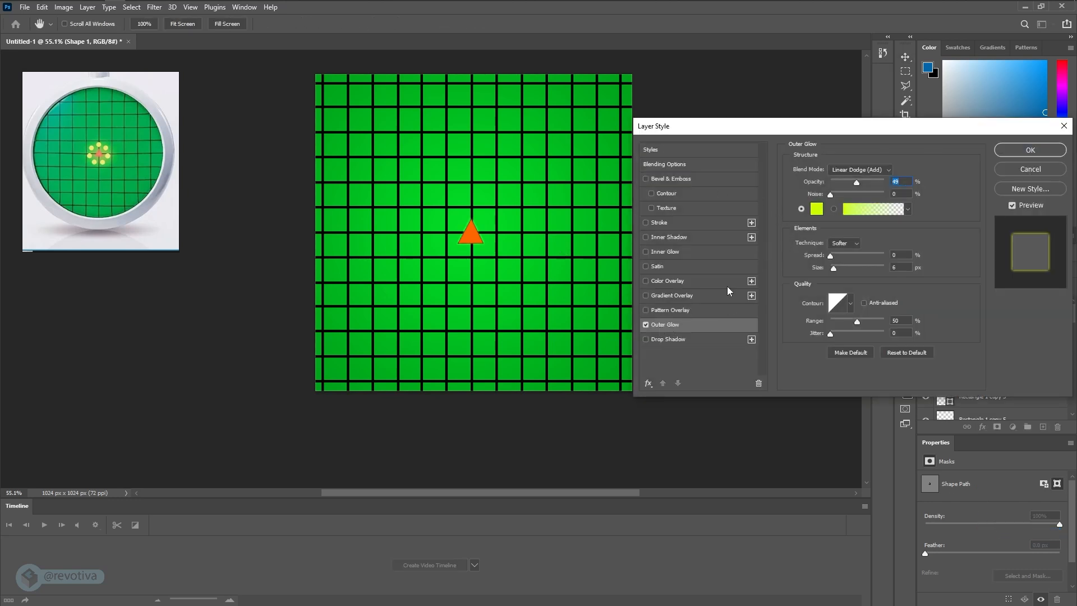
click(851, 170)
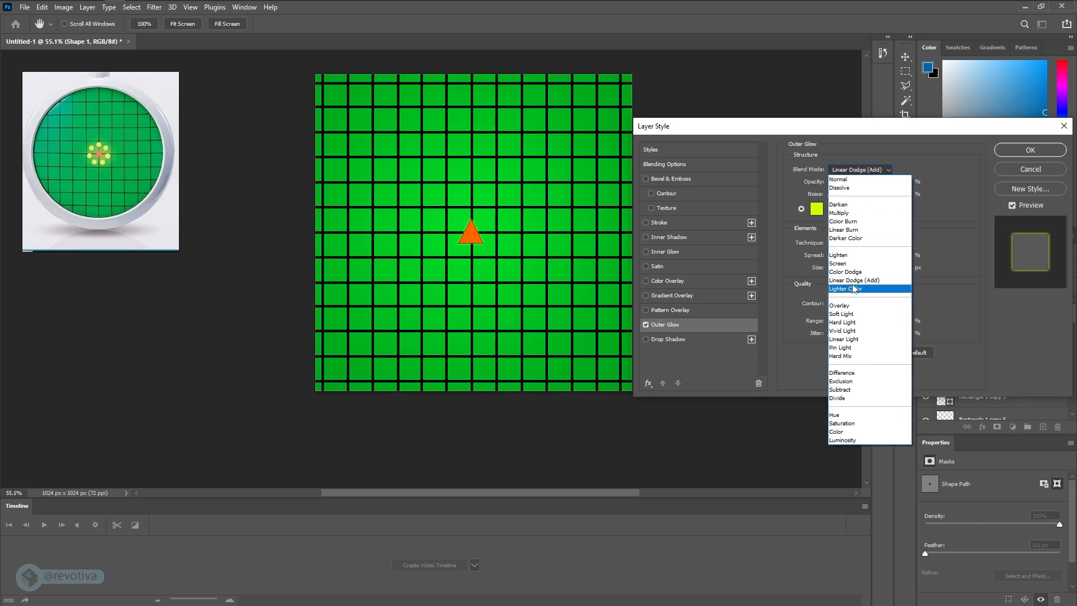
click(850, 280)
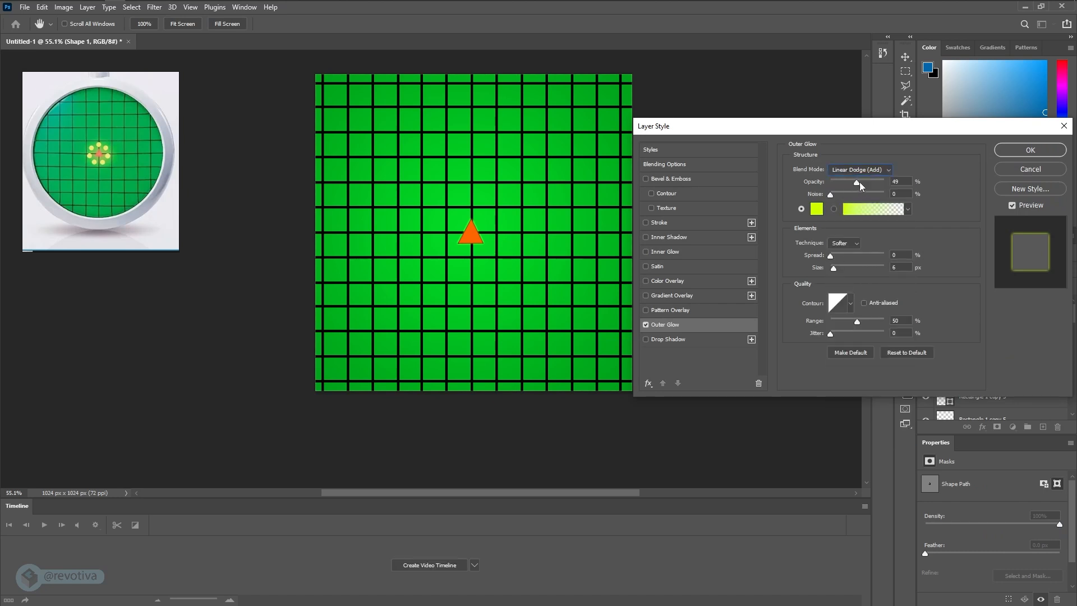
- Raise the triangle's outer glow to 100% opacity and about 109 px size, and set its color to yellow eaff00
drag(857, 182, 885, 182)
drag(834, 268, 850, 269)
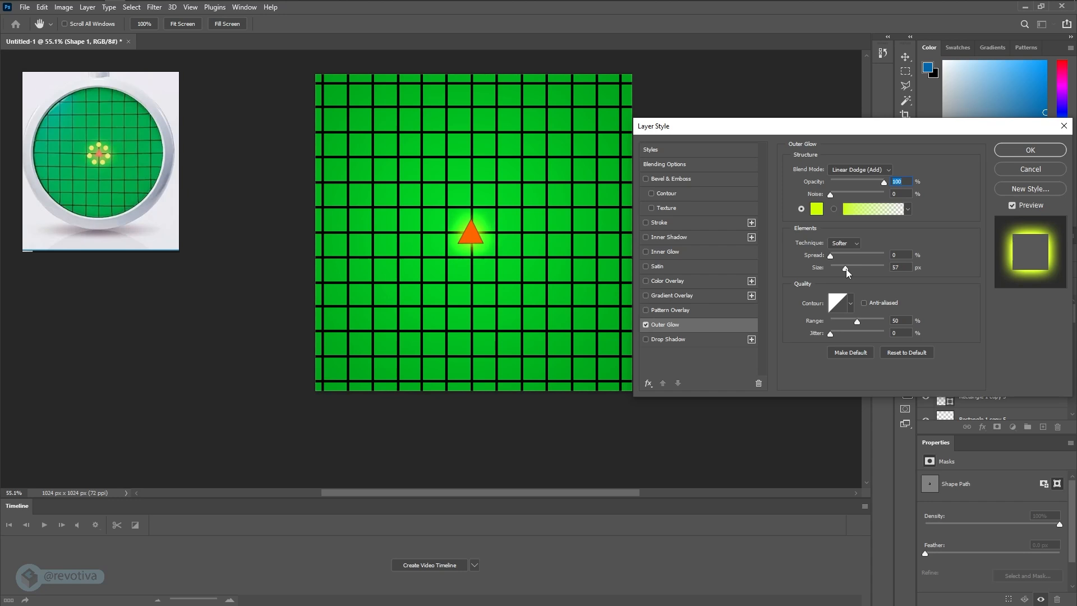
drag(843, 268, 858, 268)
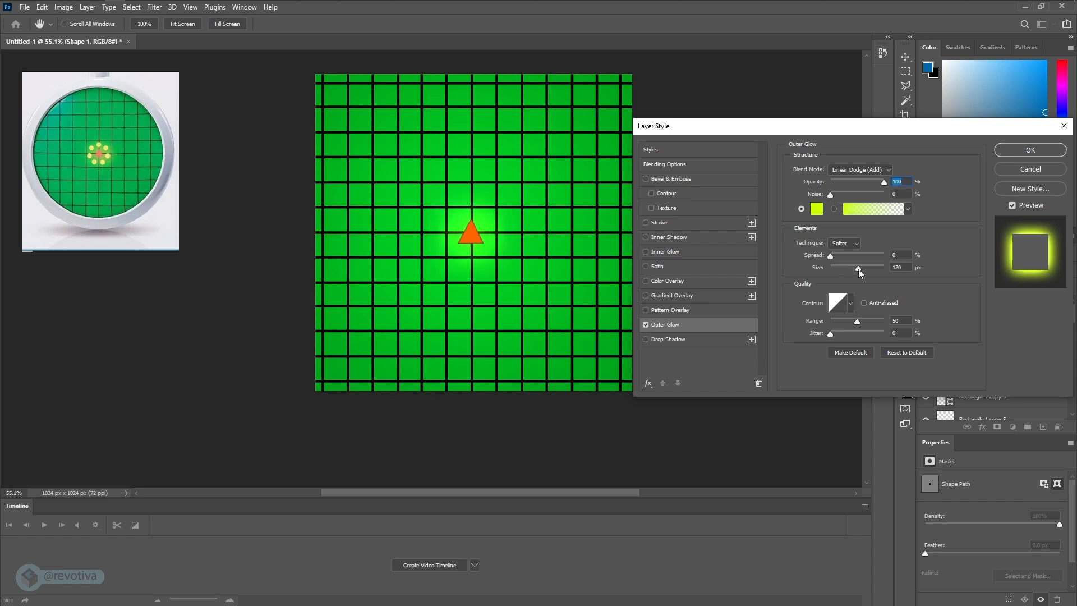
click(817, 210)
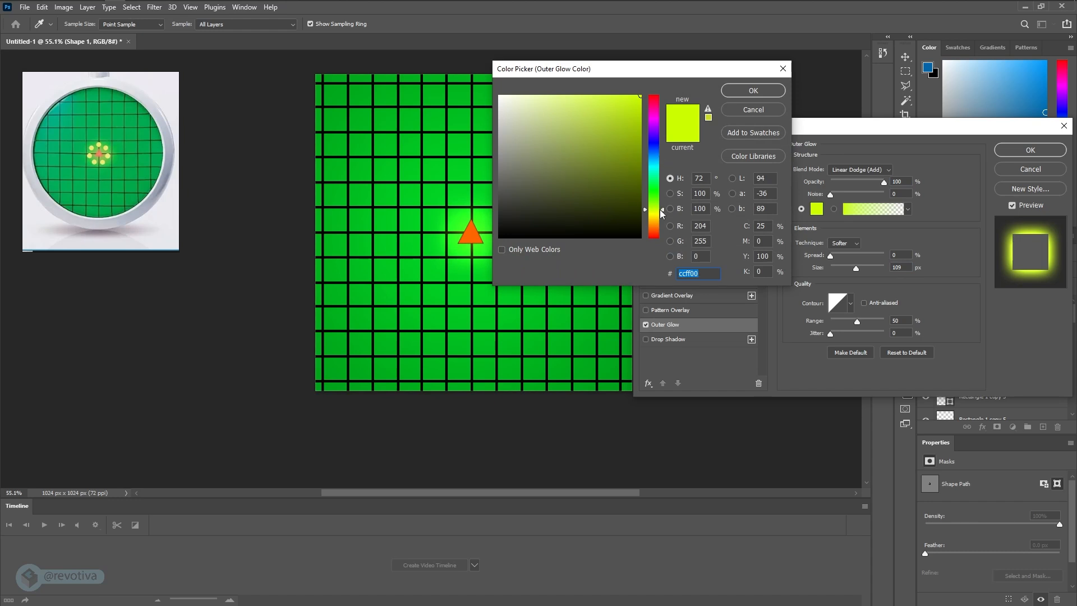
drag(662, 213, 661, 217)
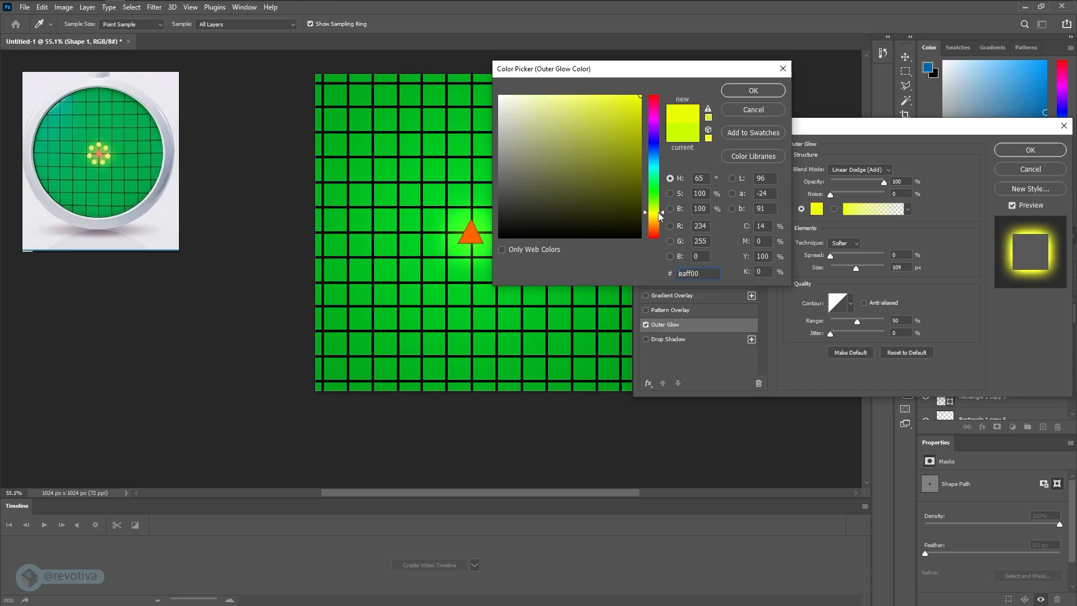
click(757, 93)
- Set the triangle glow's size to 95 px, spread to 9% and opacity to about 89%, and apply the layer style
drag(857, 268, 837, 254)
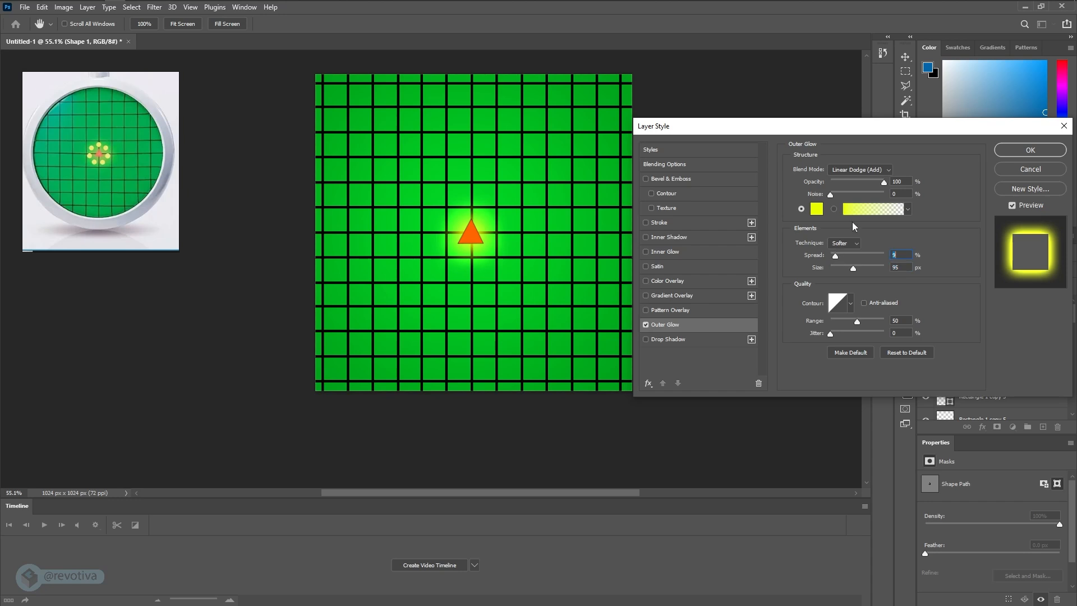
mouse_move(883, 183)
mouse_down()
mouse_move(850, 183)
mouse_move(888, 184)
mouse_move(879, 186)
mouse_up()
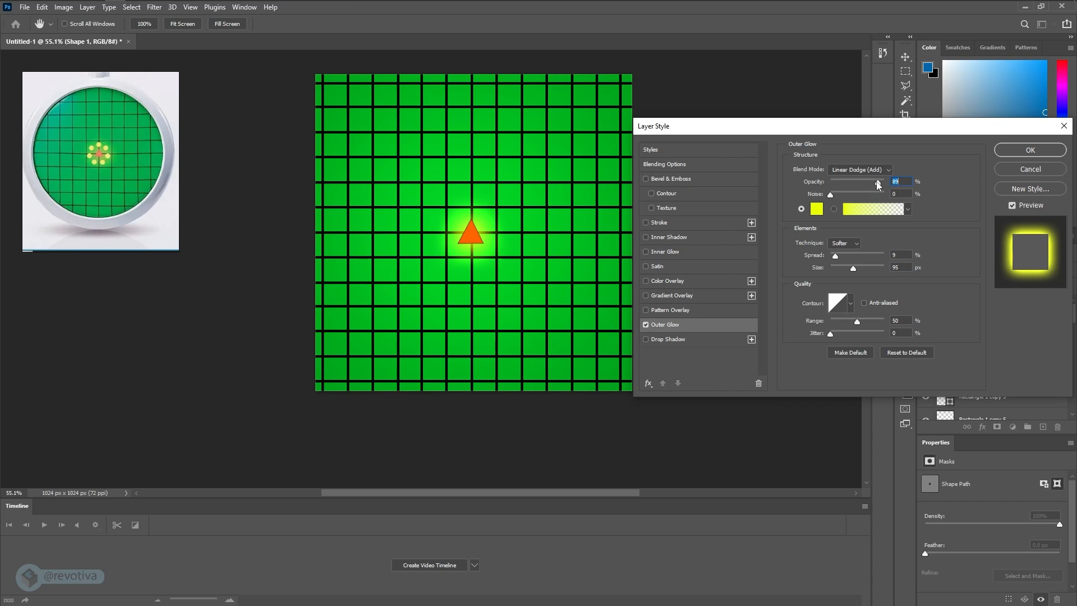
click(1009, 153)
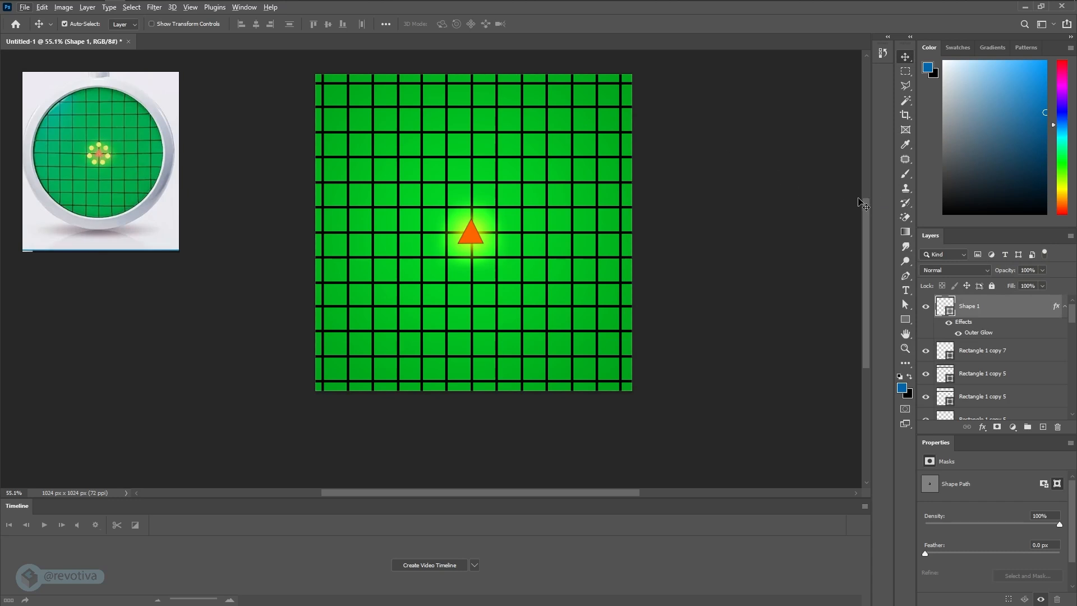
- Activate the Ellipse tool and move the floating reference image down, clear of the fill color swatches
click(907, 320)
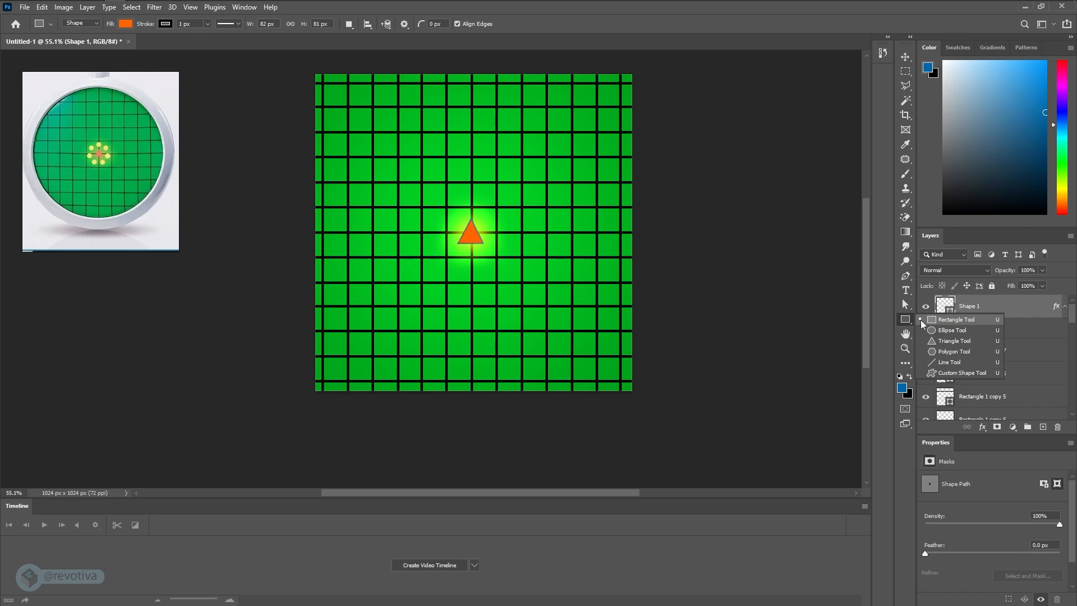
click(950, 332)
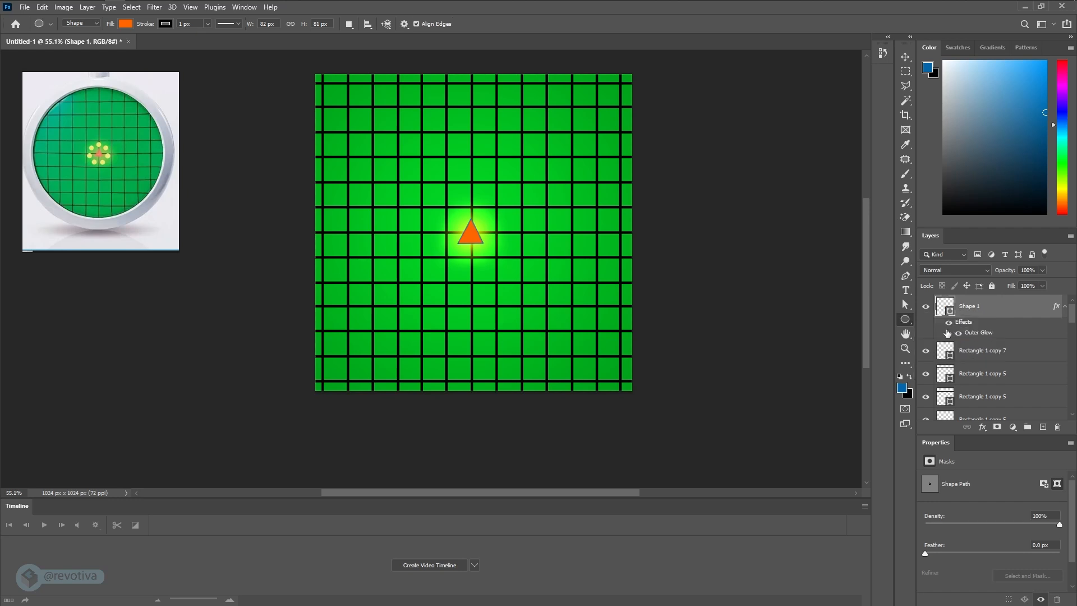
alt+scroll(447, 270, up, 2)
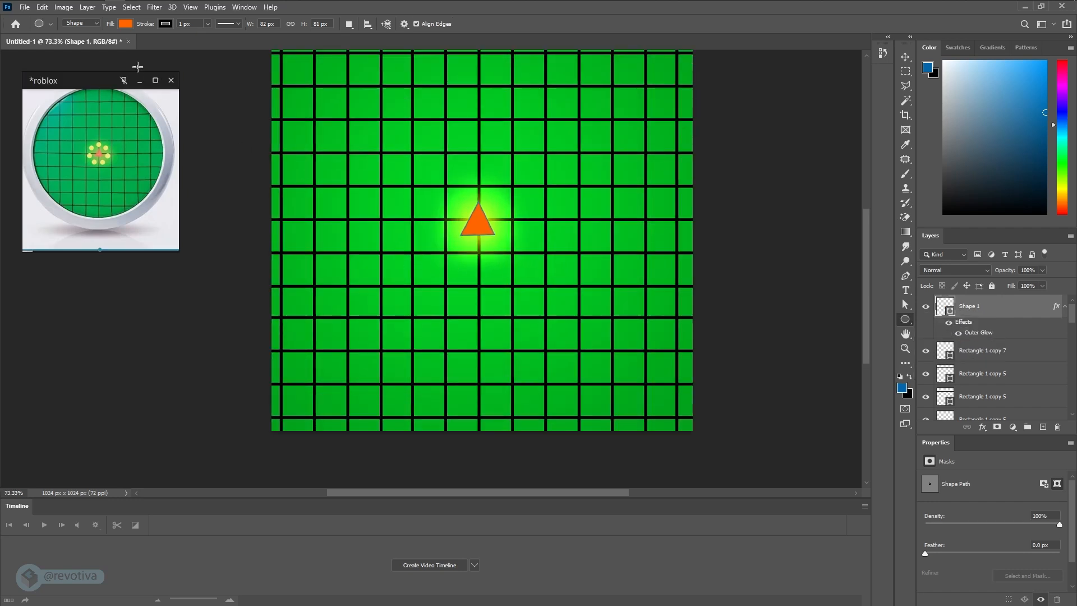
click(126, 24)
drag(105, 83, 109, 255)
- Try to set the shape fill to the recently used yellow with the triangle layer still selected, and undo the change
click(125, 25)
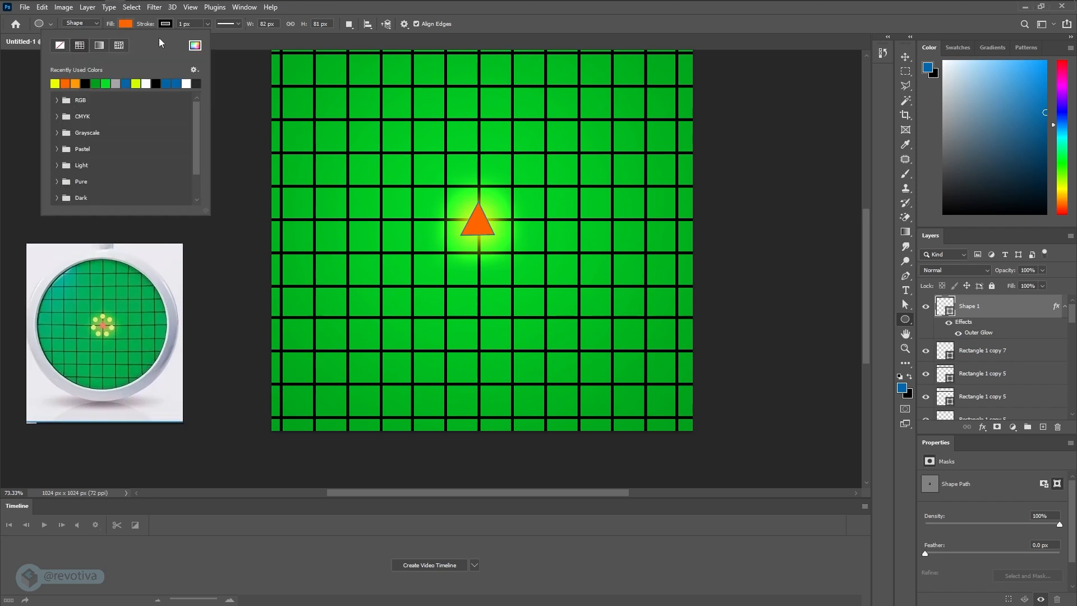
click(55, 83)
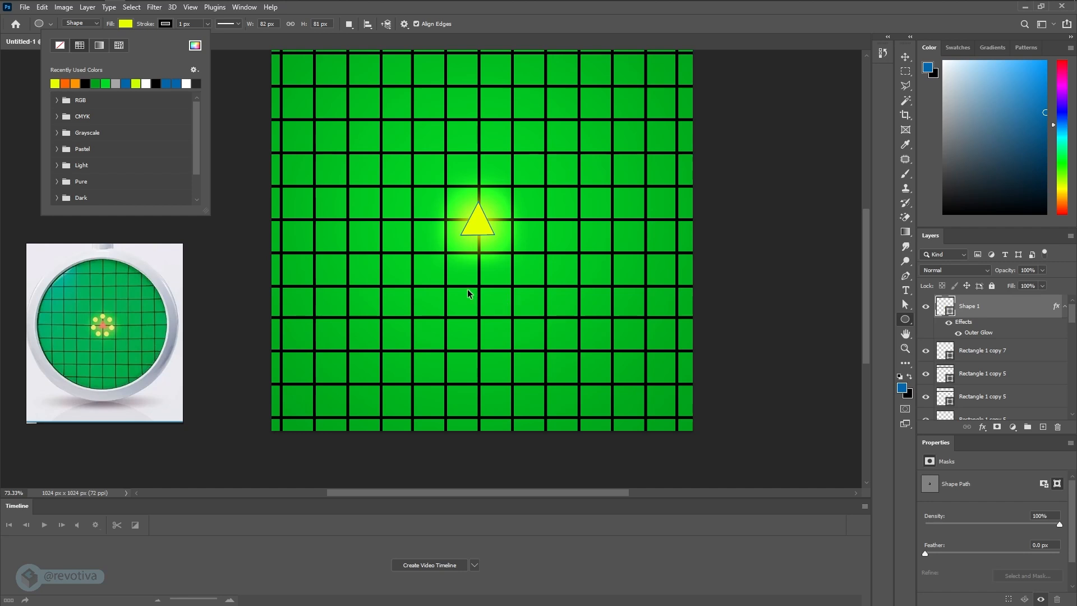
click(484, 232)
click(576, 233)
key(ctrl+z)
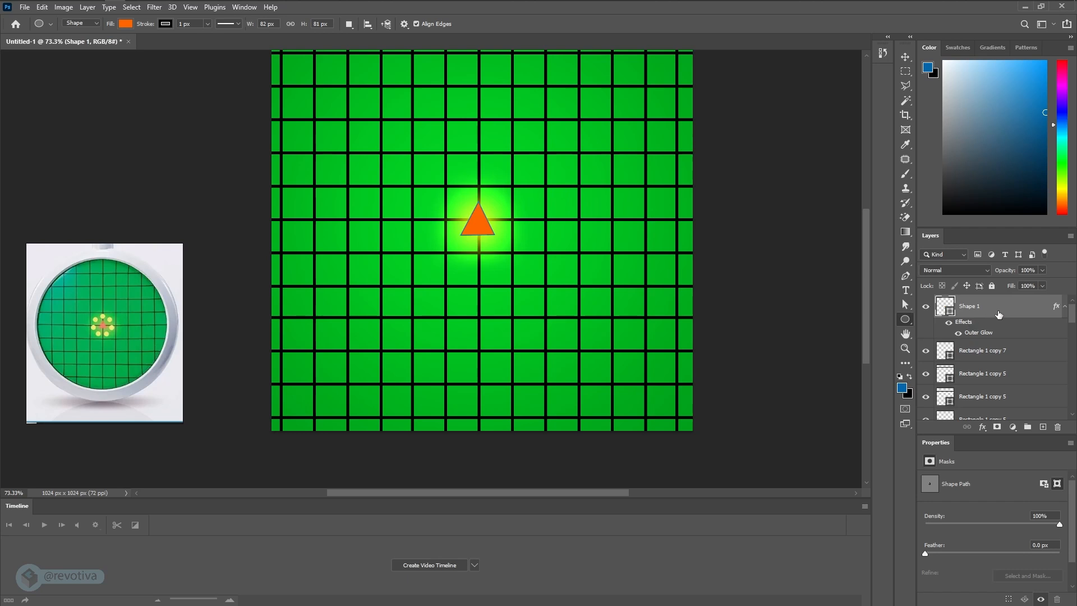
- Draw a yellow circle about 53 px in diameter on a new layer, to the left of the triangle
click(1043, 428)
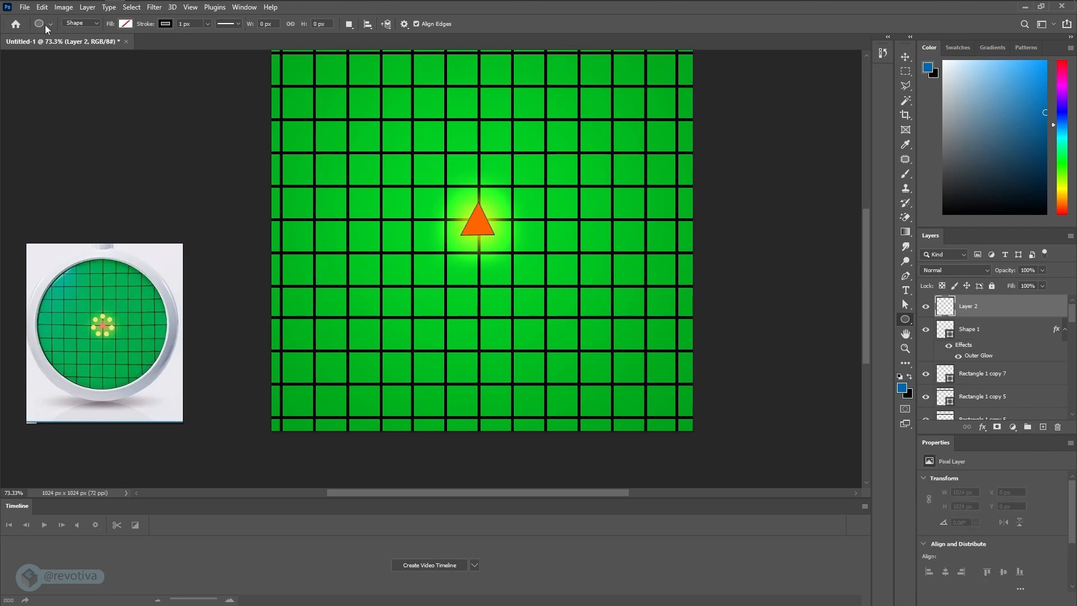
click(905, 320)
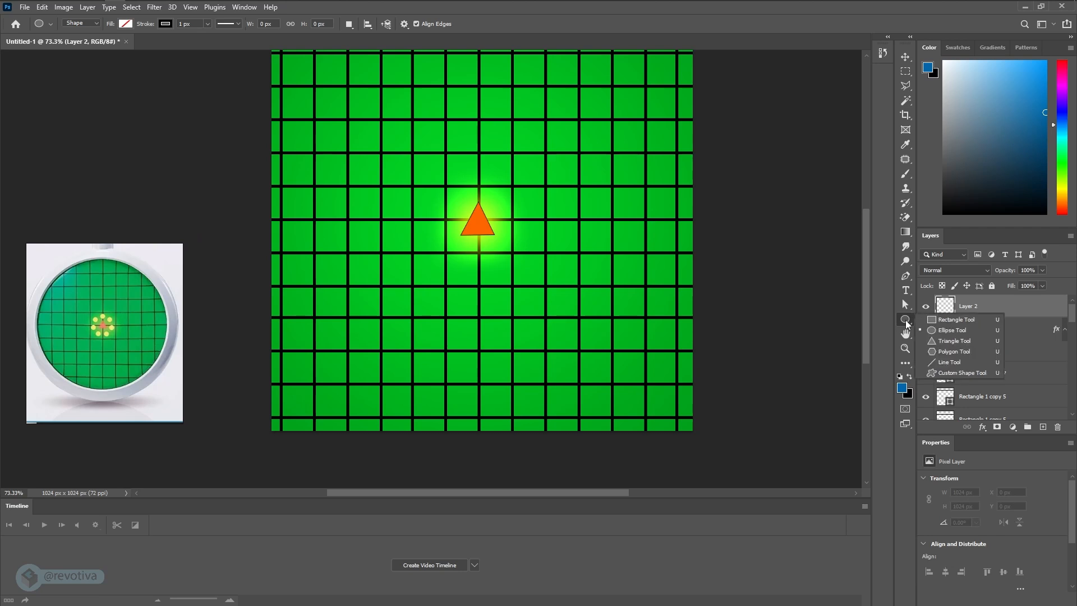
click(936, 330)
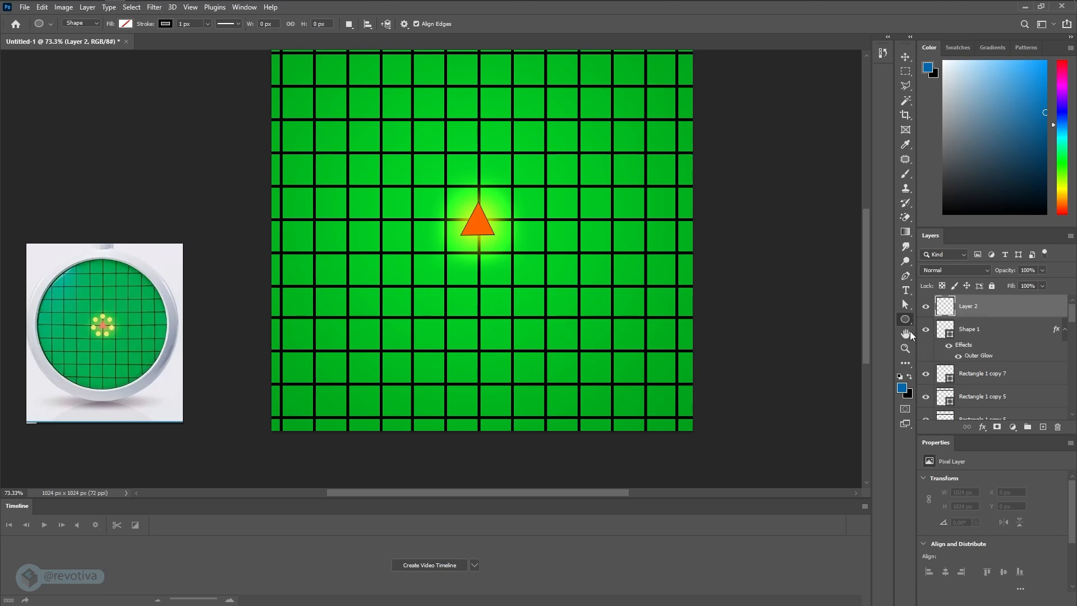
click(125, 24)
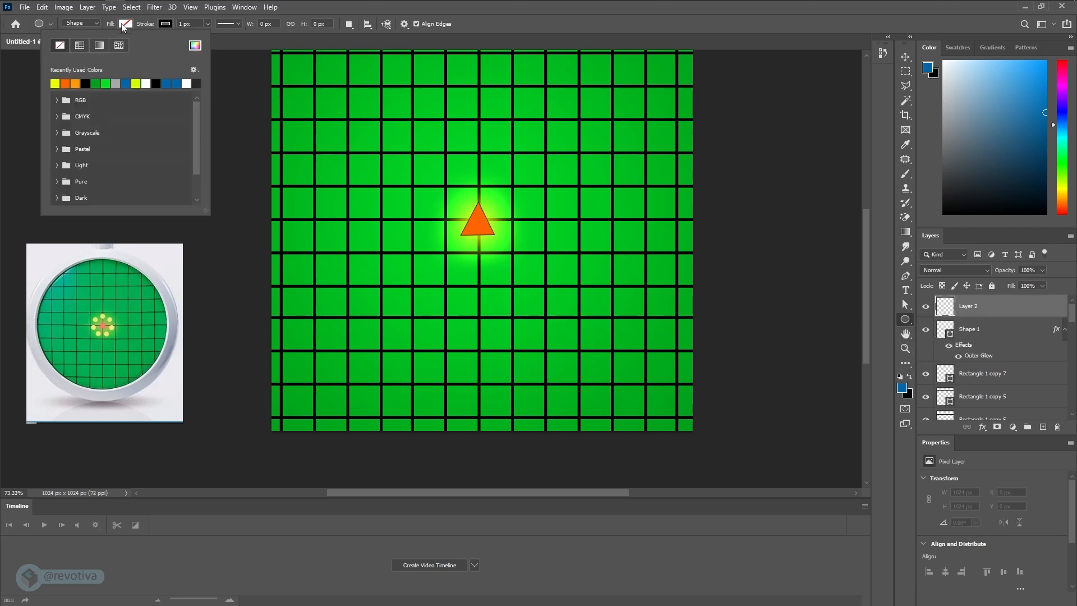
click(55, 83)
click(354, 238)
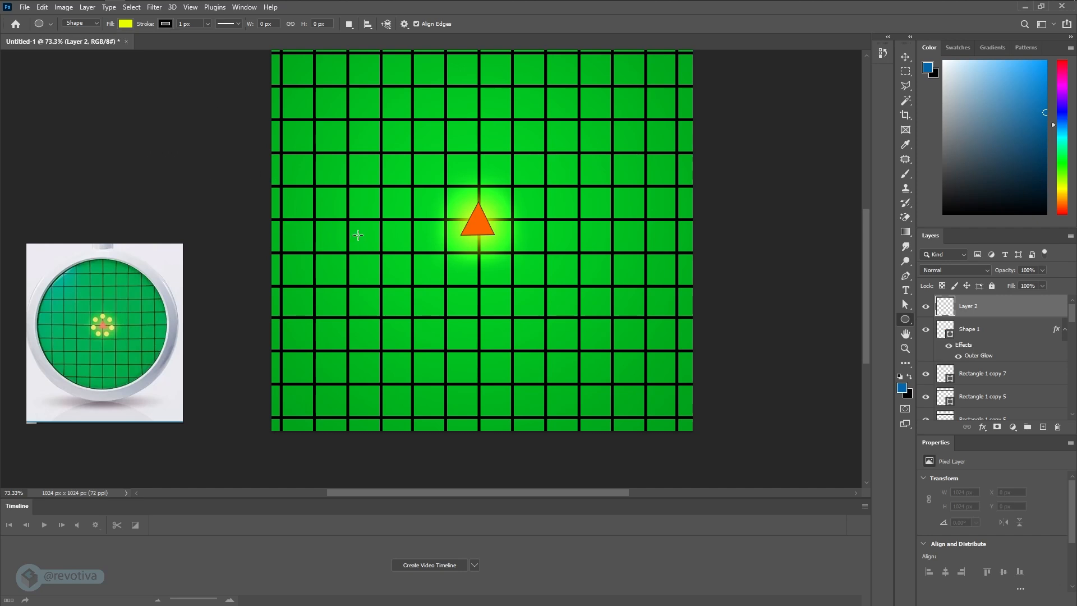
shift+drag(357, 235, 380, 258)
- Remove the yellow circle's stroke and move the circle about 10 px left to X 200 px
alt+scroll(365, 243, up, 2)
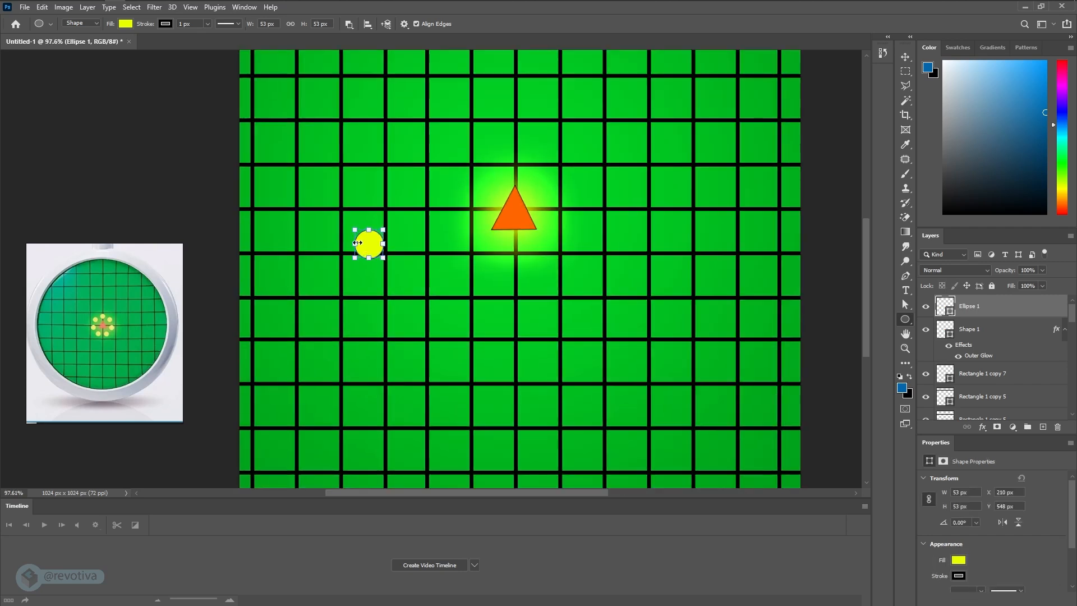
click(164, 23)
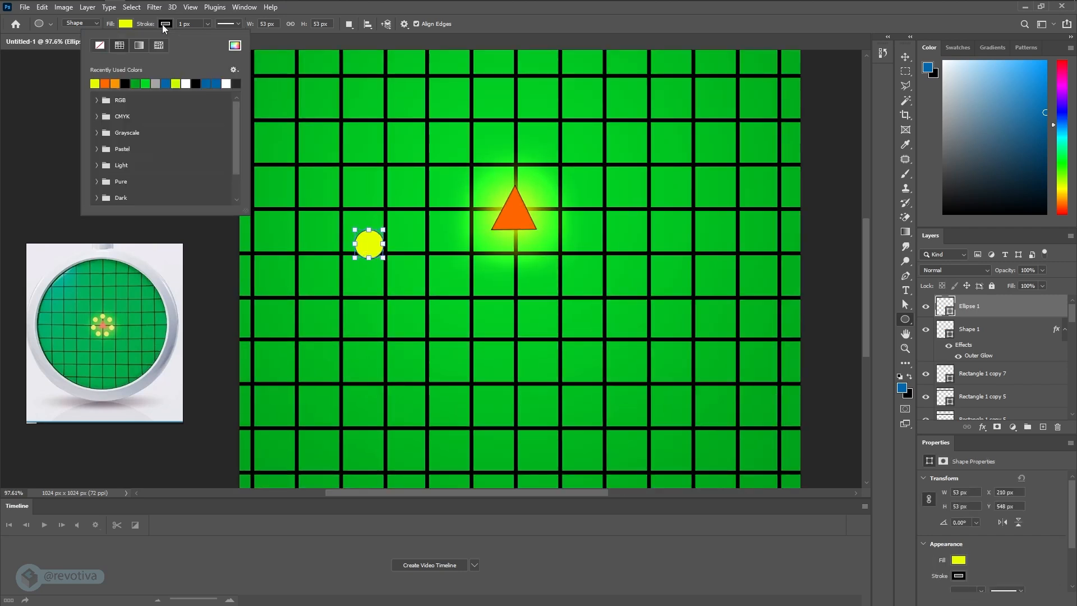
click(100, 45)
key(Escape)
key(v)
drag(372, 249, 367, 245)
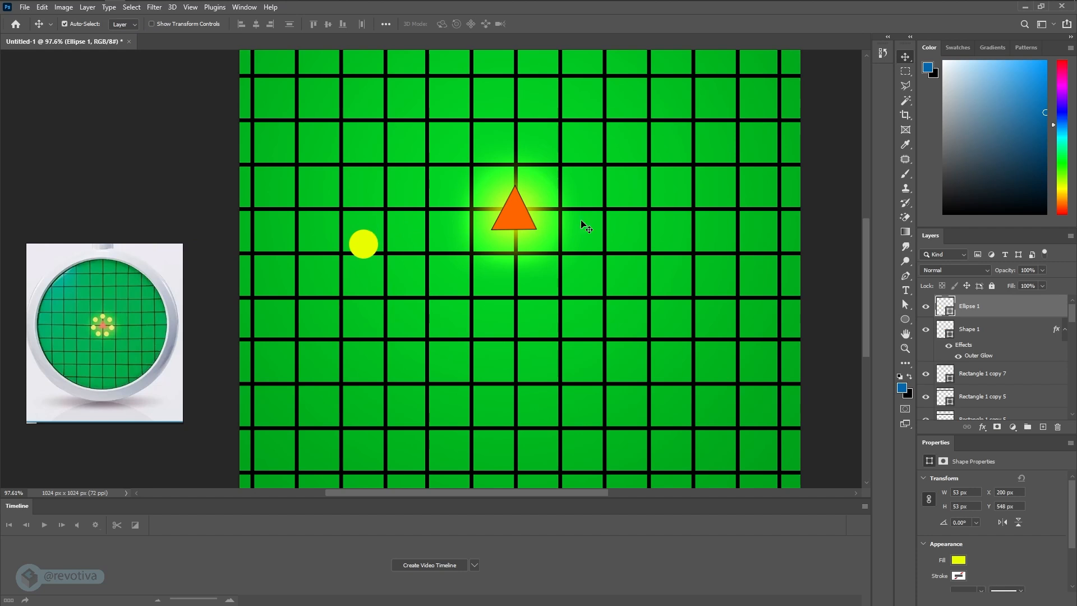
- Rename the orange triangle's layer to "triangle"
click(507, 212)
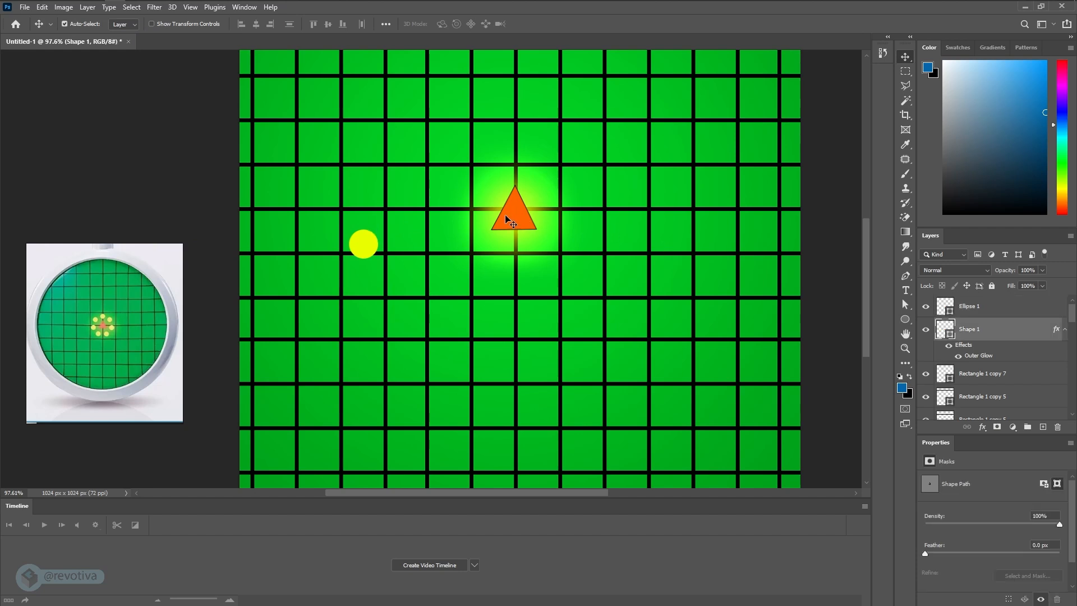
double_click(970, 329)
text(triangle)
key(Return)
- Copy the triangle's outer glow layer style and paste it onto the yellow circle's layer
right_click(990, 357)
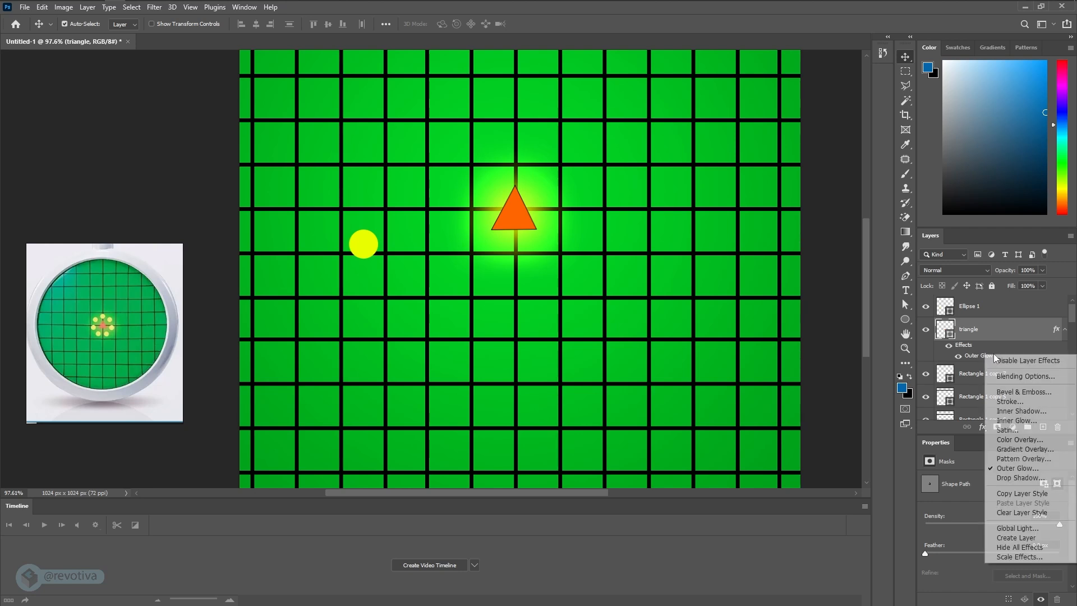
click(1027, 494)
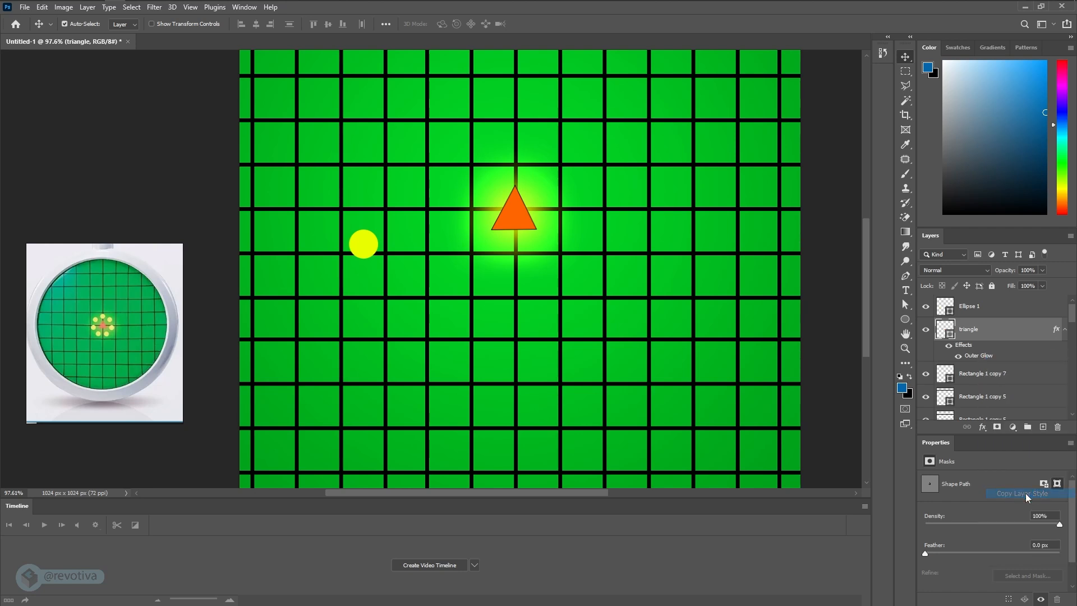
click(1018, 306)
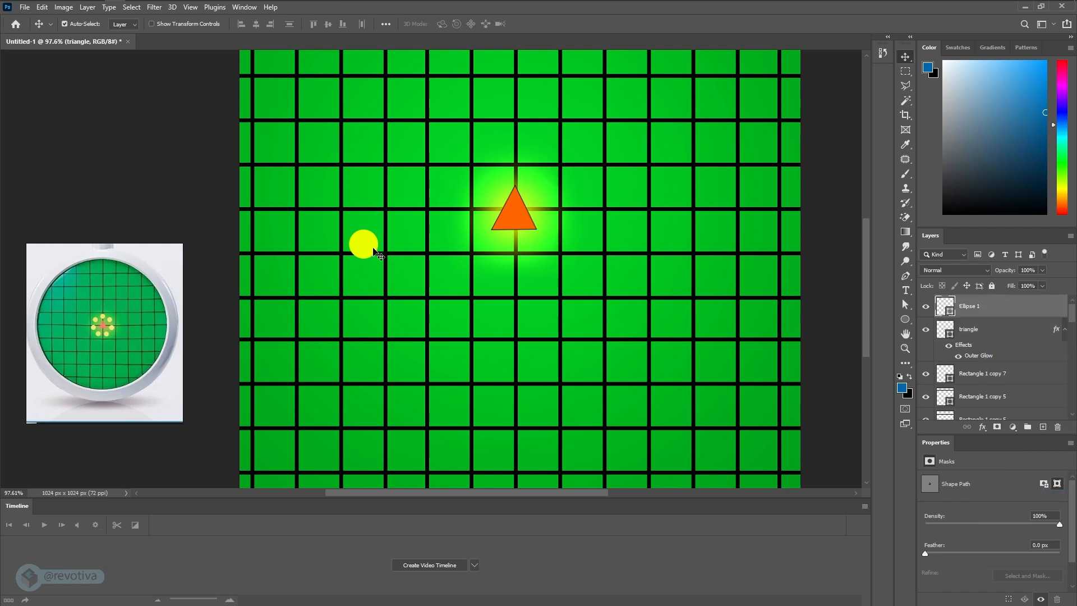
right_click(981, 308)
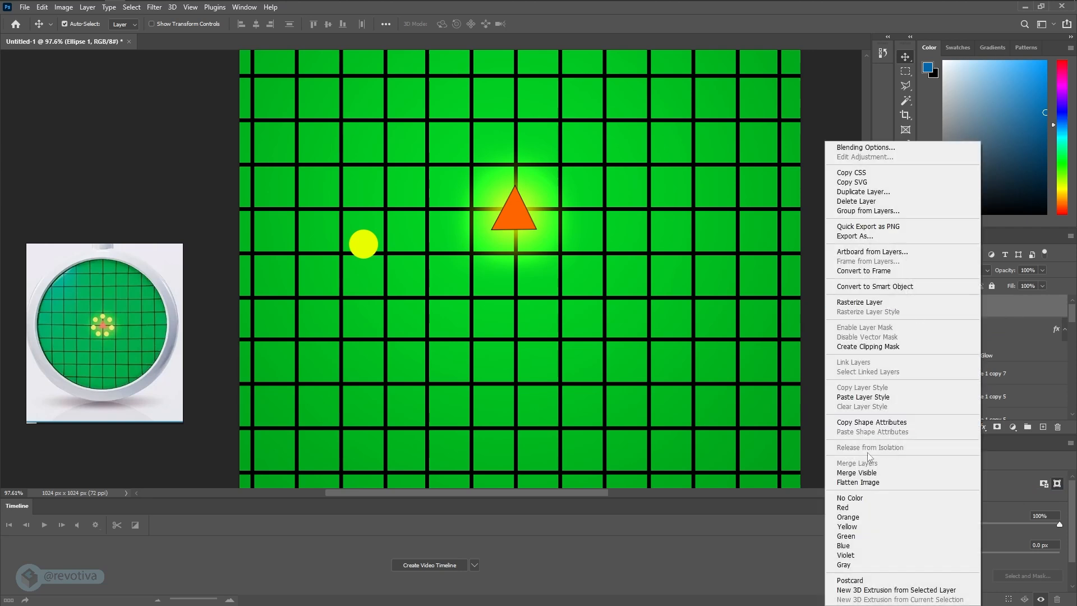
click(879, 399)
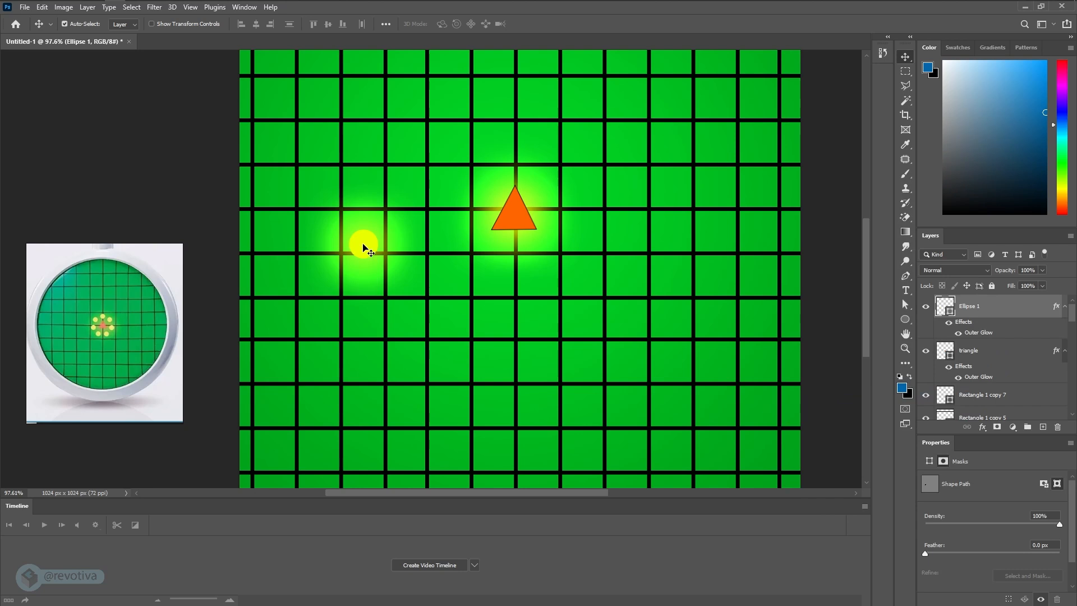
- Duplicate the glowing yellow circle, placing one circle above the triangle and the other in the grid's lower-left area
drag(364, 247, 513, 183)
alt+scroll(460, 384, down, 3)
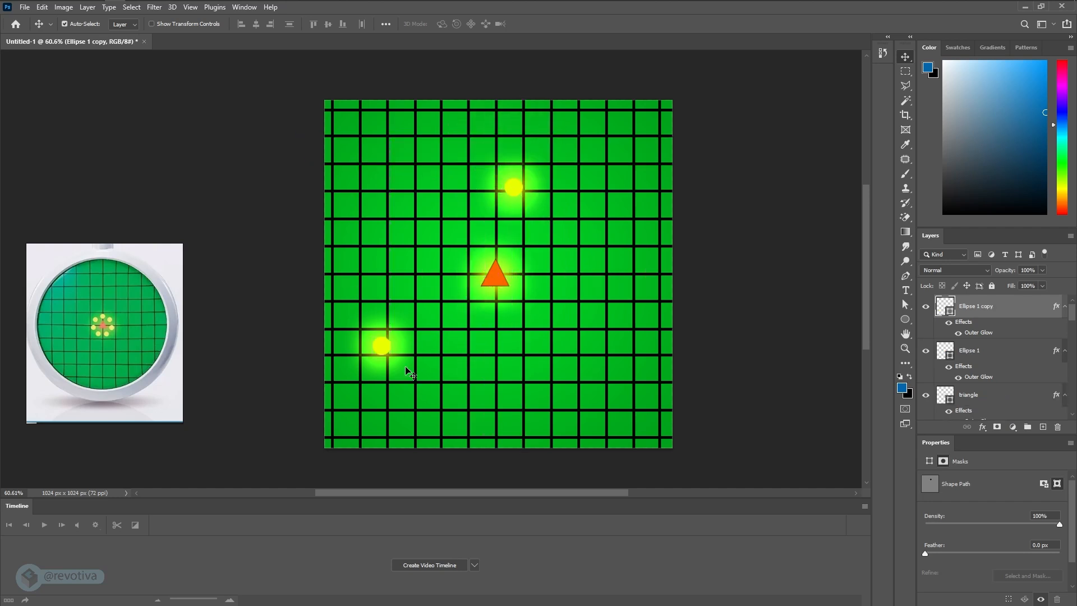
- Move the lower-left glowing yellow circle about one and a half grid cells to the right, then deselect it
drag(385, 349, 427, 347)
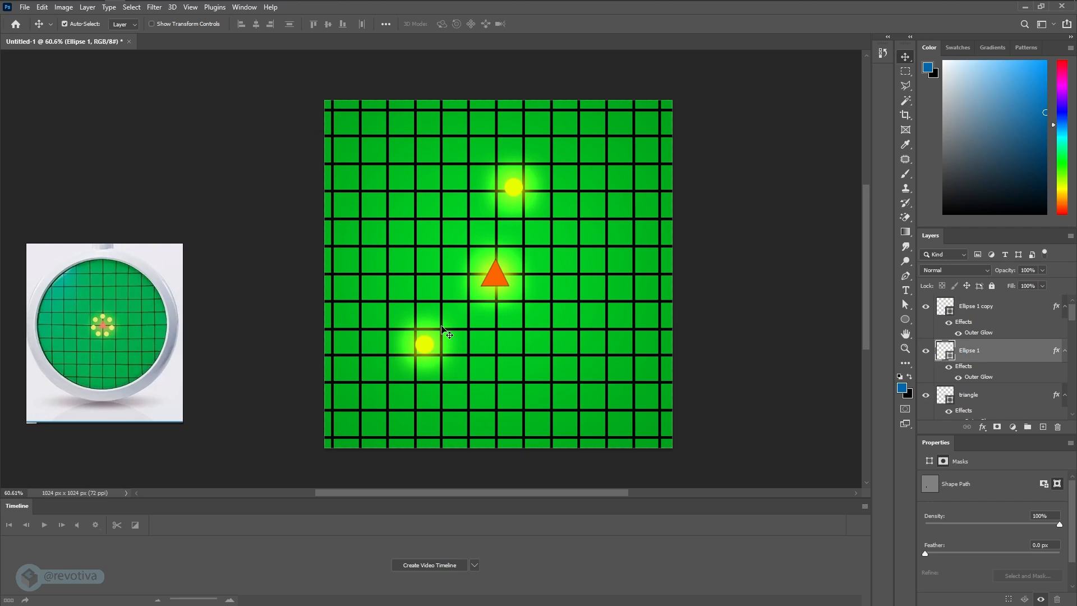
click(648, 230)
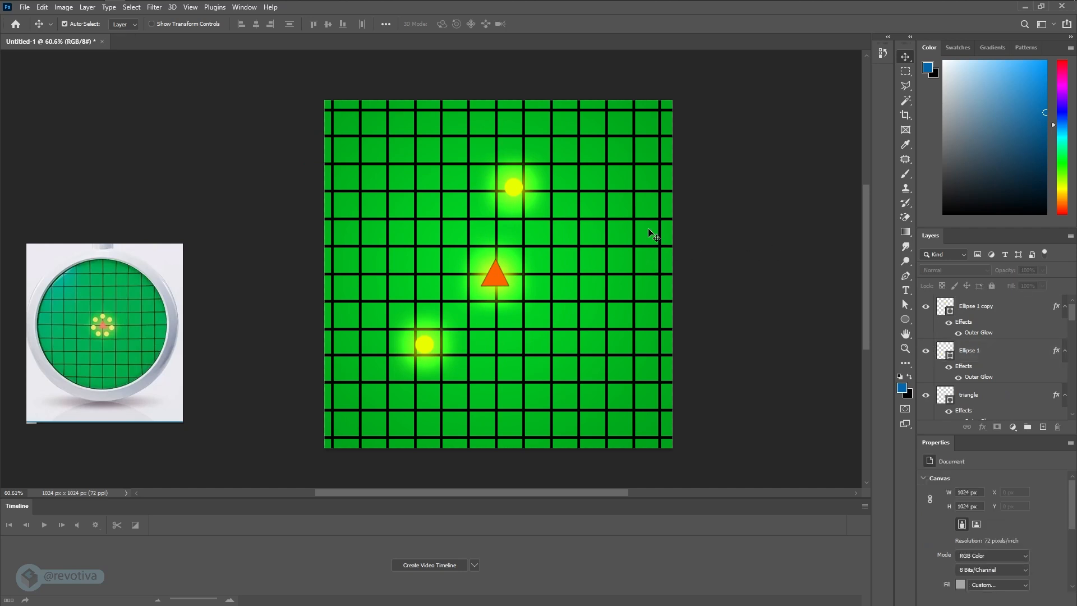
scroll(961, 404, down, 5)
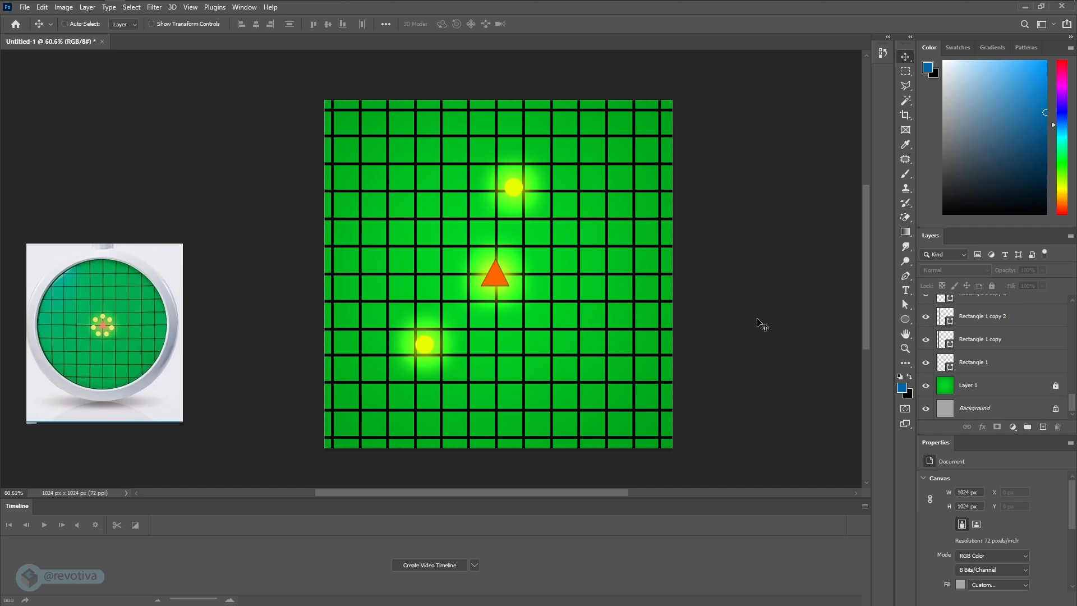
- Start saving the document and create a new folder named "images" inside the radar folder as its destination
key(ctrl+shift+s)
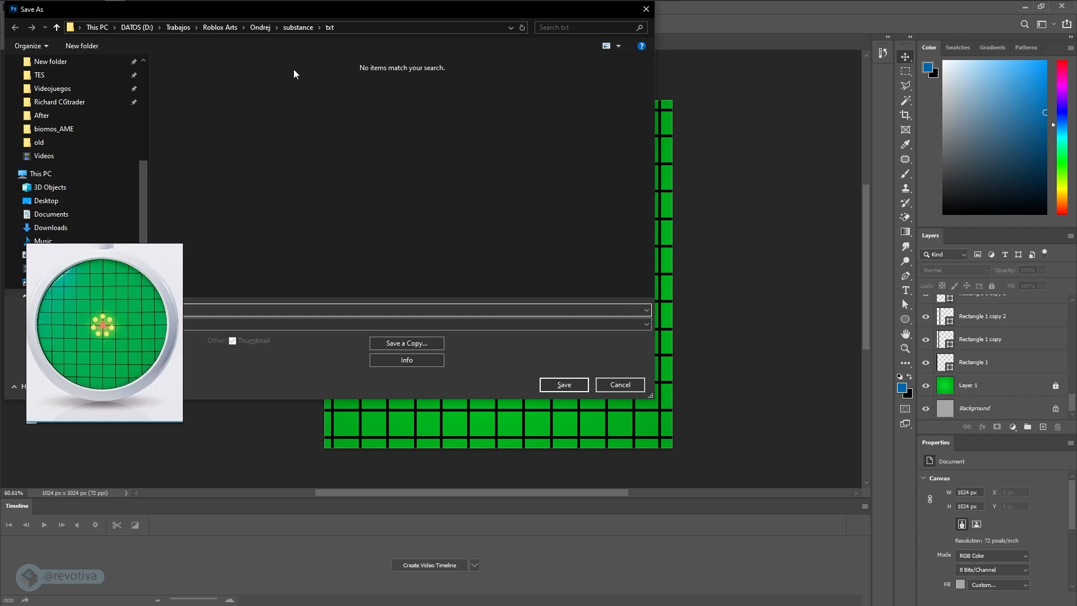
scroll(99, 113, up, 6)
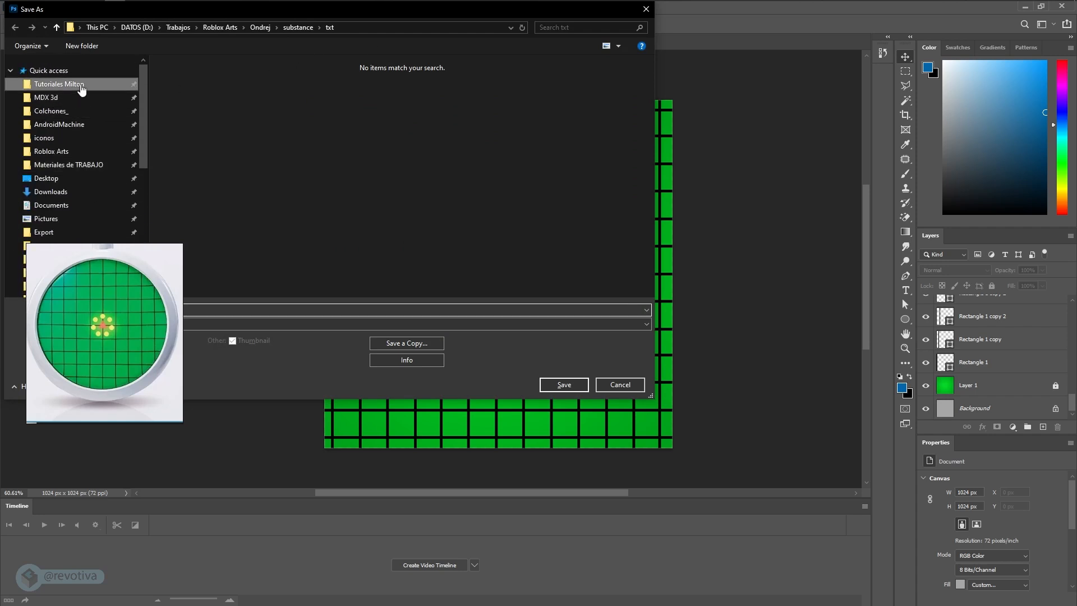
click(82, 89)
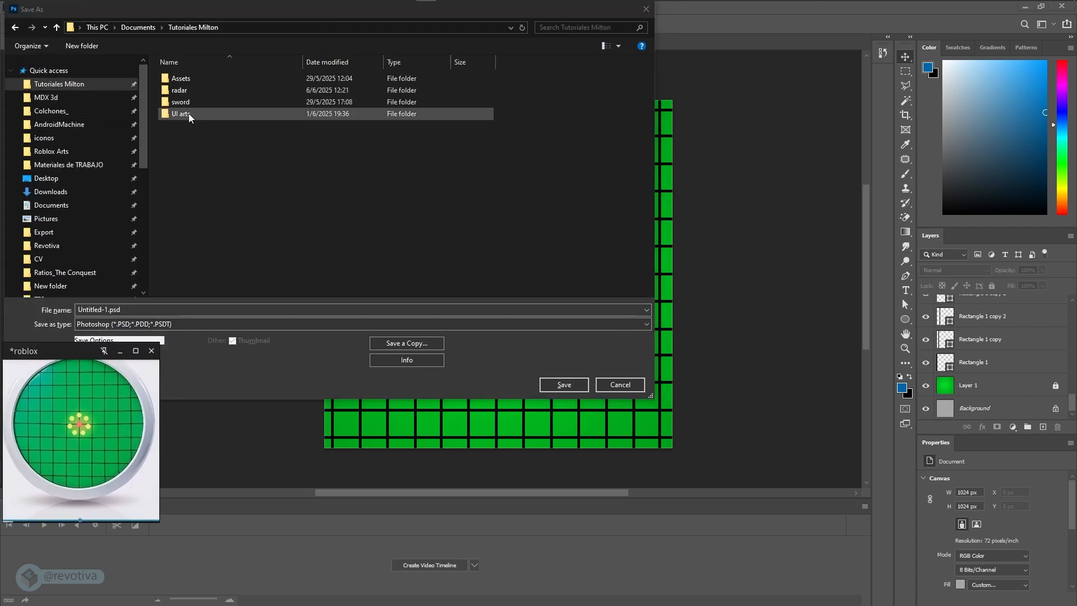
double_click(185, 90)
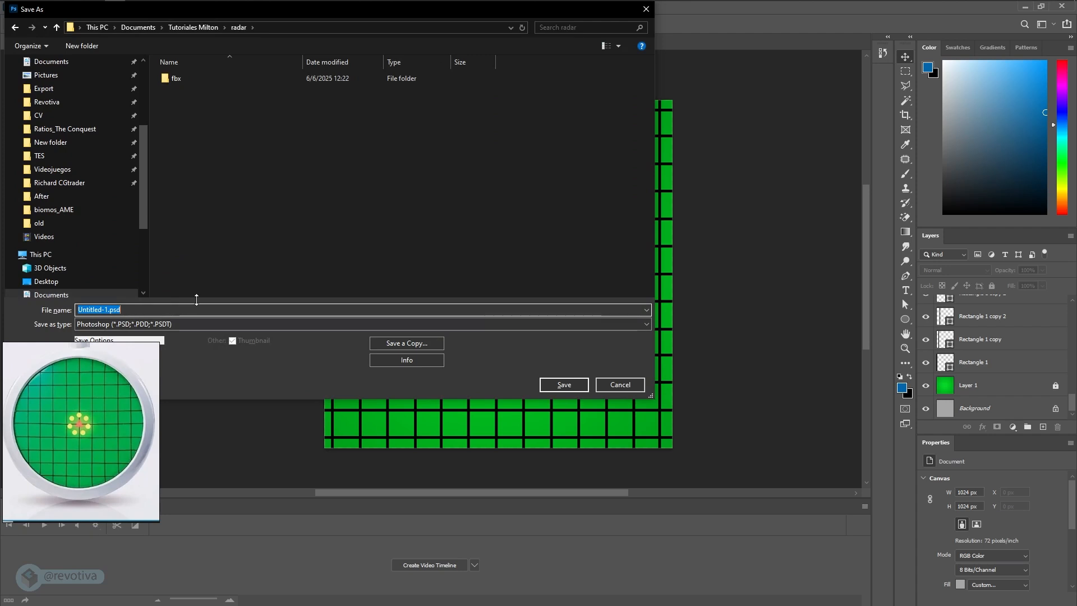
right_click(208, 133)
mouse_move(143, 264)
click(241, 267)
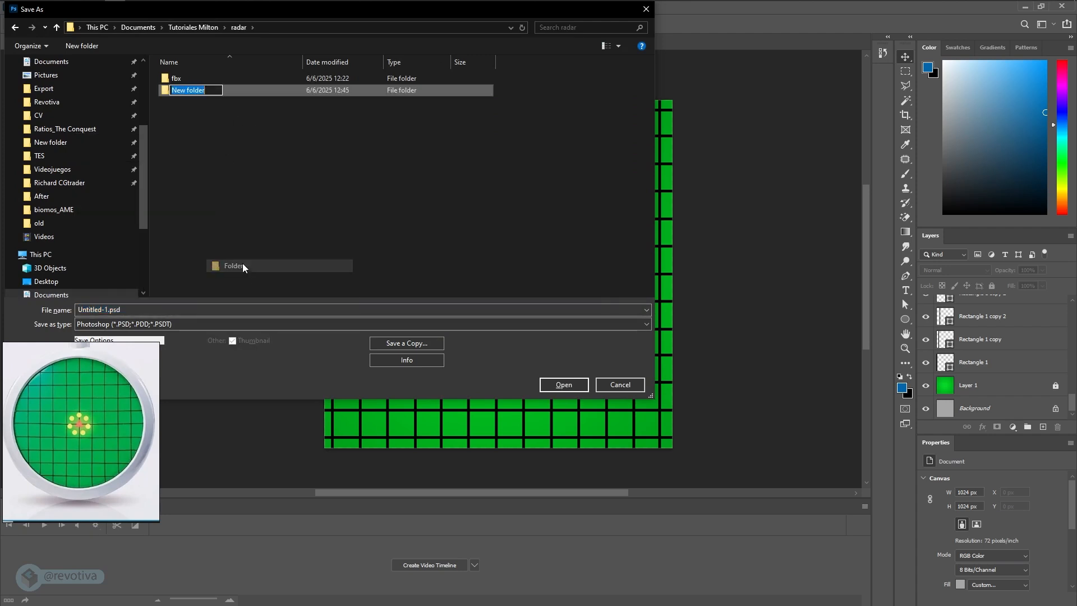
text(s)
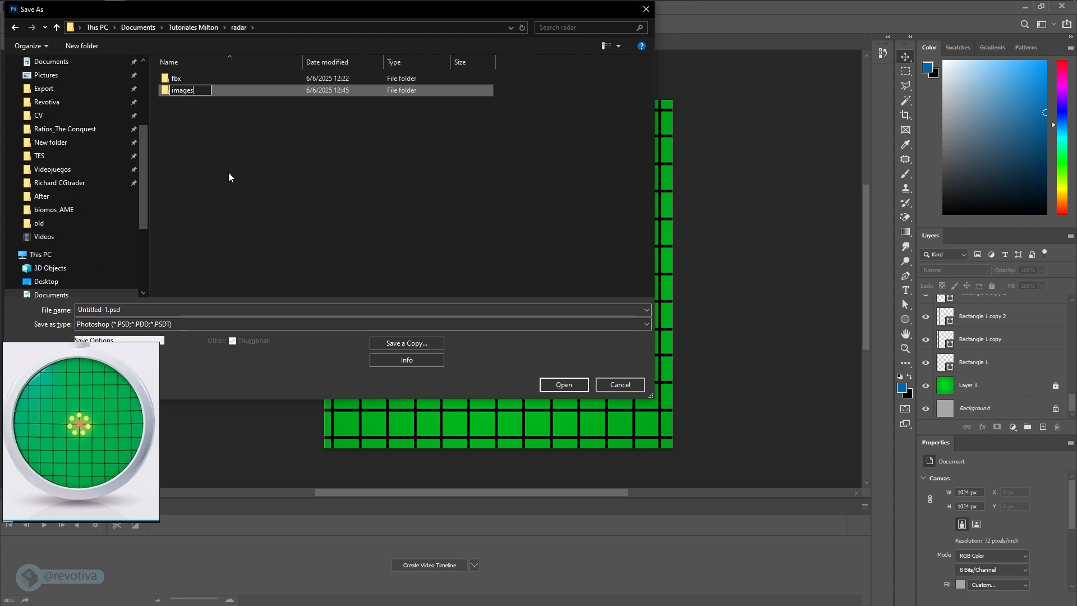
key(Return)
double_click(180, 91)
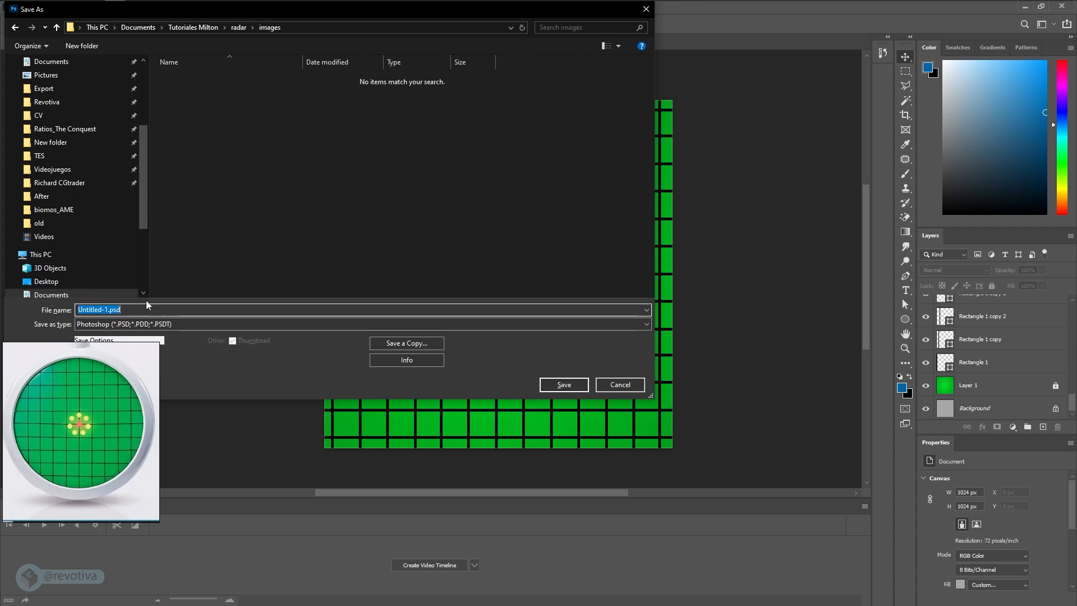
- Save the document in Photoshop format as "radar bg" in the images folder
text(radar)
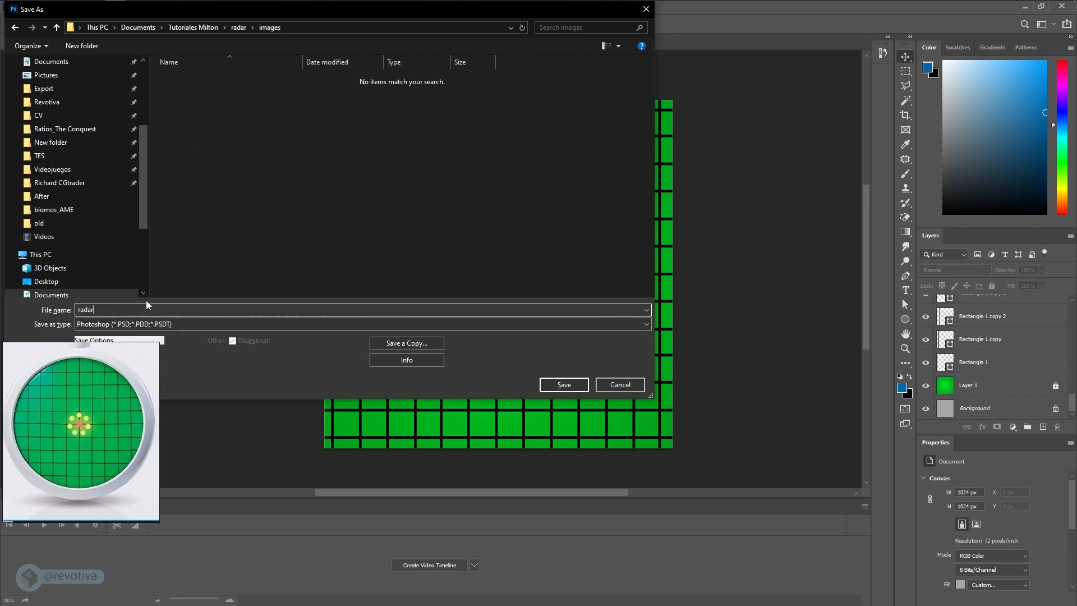
text( bg)
key(Return)
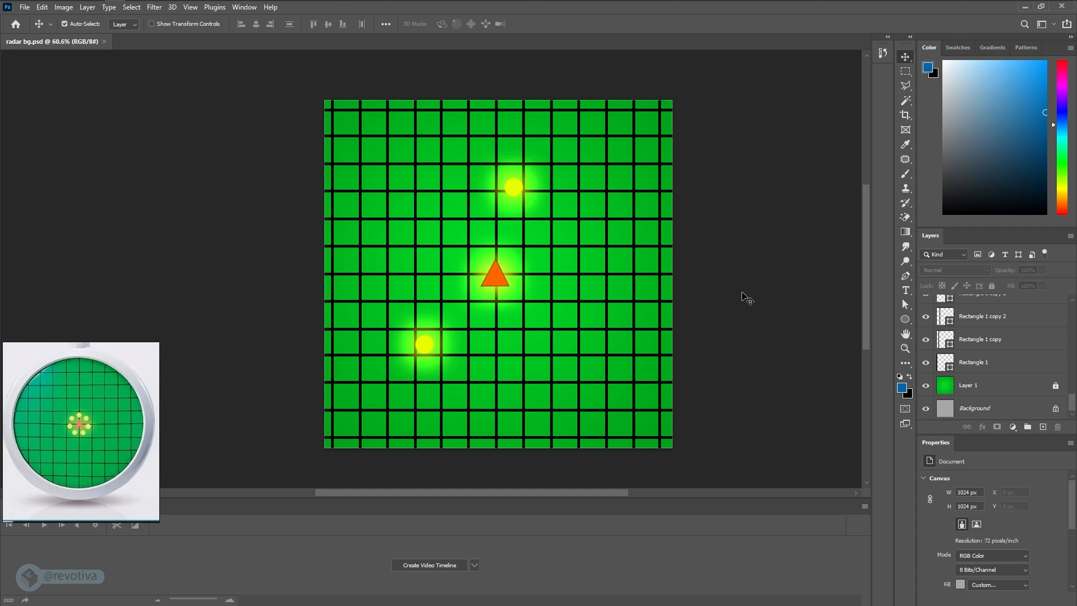
- Save a JPEG copy named "radarBG" in the images folder at maximum quality 12
key(ctrl+alt+s)
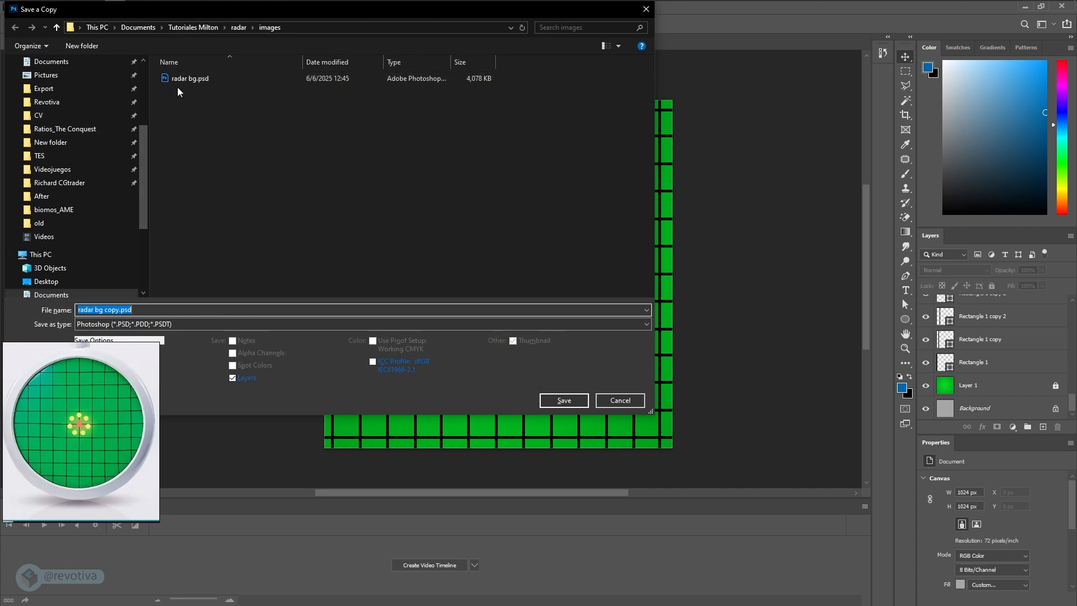
click(175, 324)
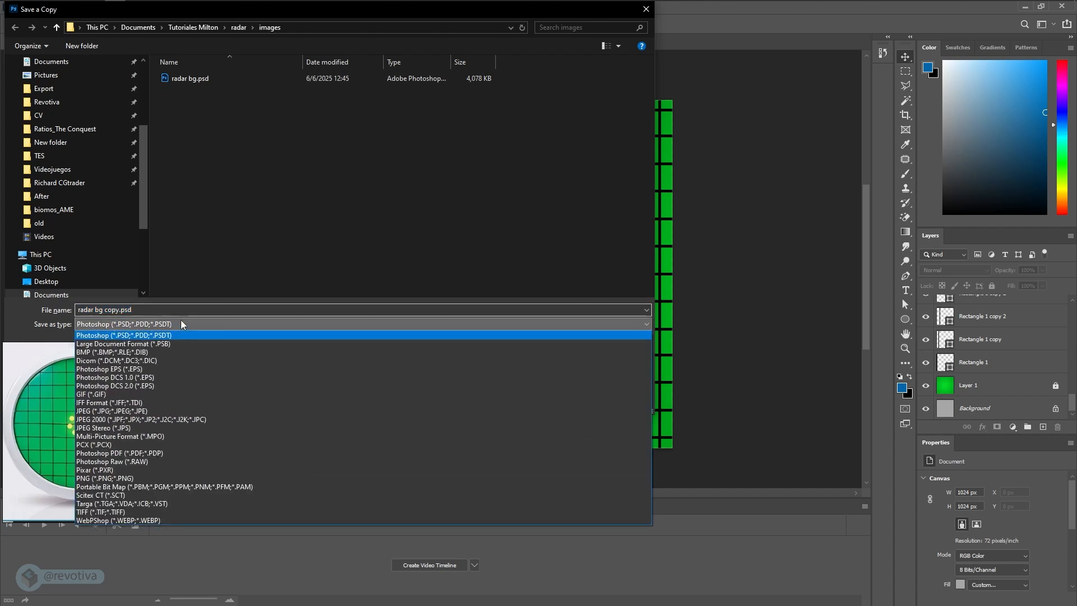
click(130, 412)
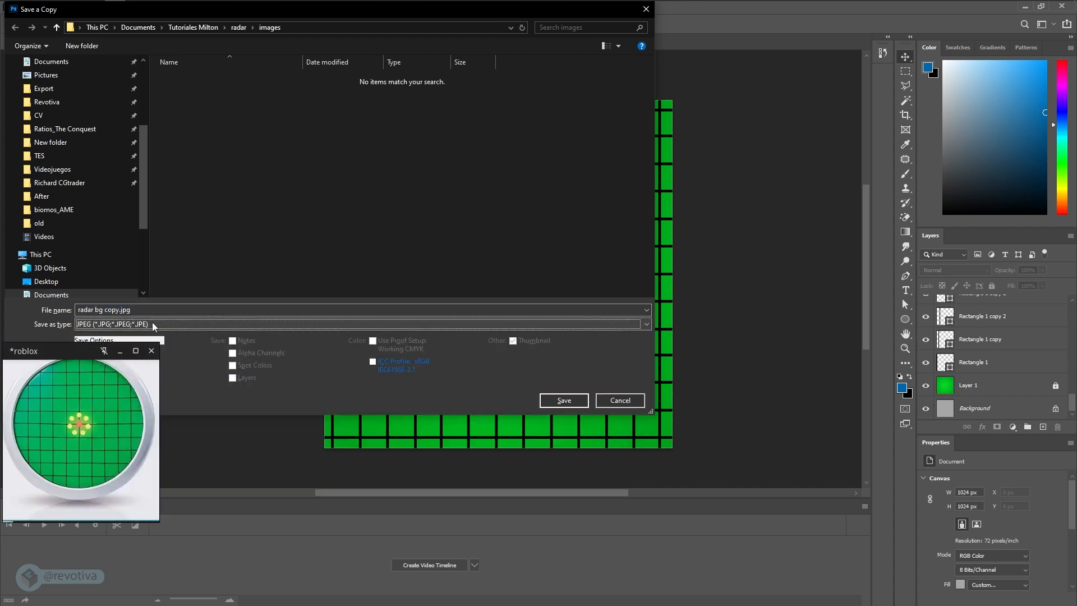
click(135, 309)
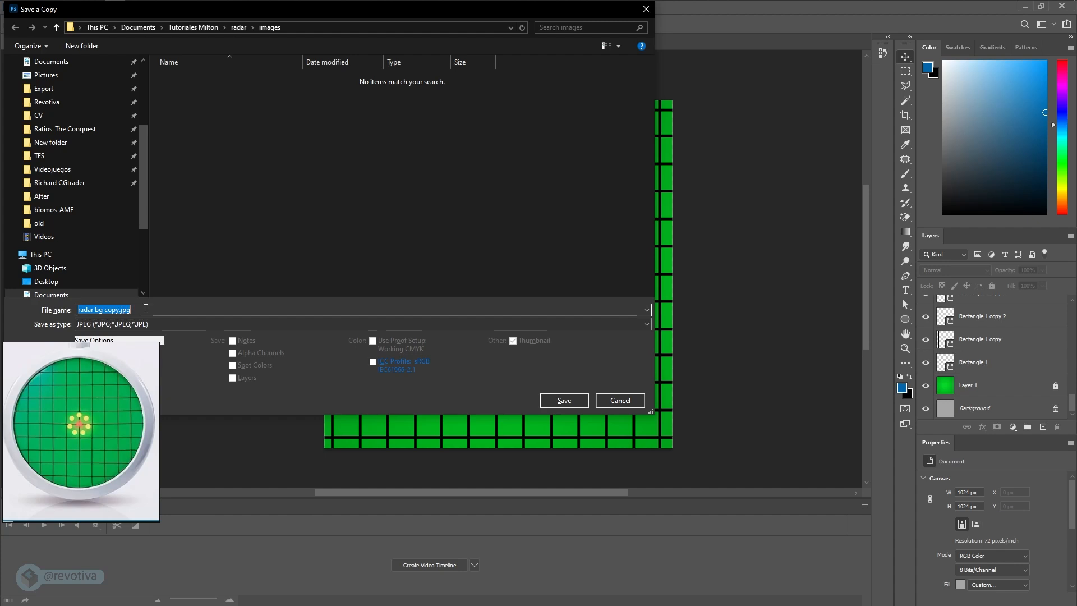
click(118, 311)
key(ctrl+a)
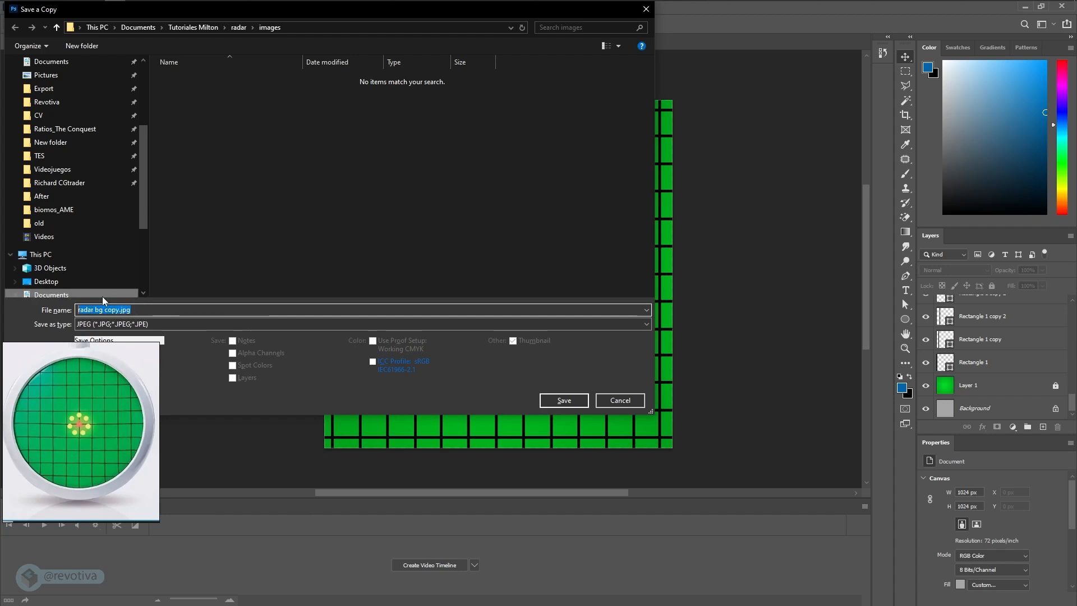
text(radarBG)
click(571, 398)
drag(486, 138, 463, 135)
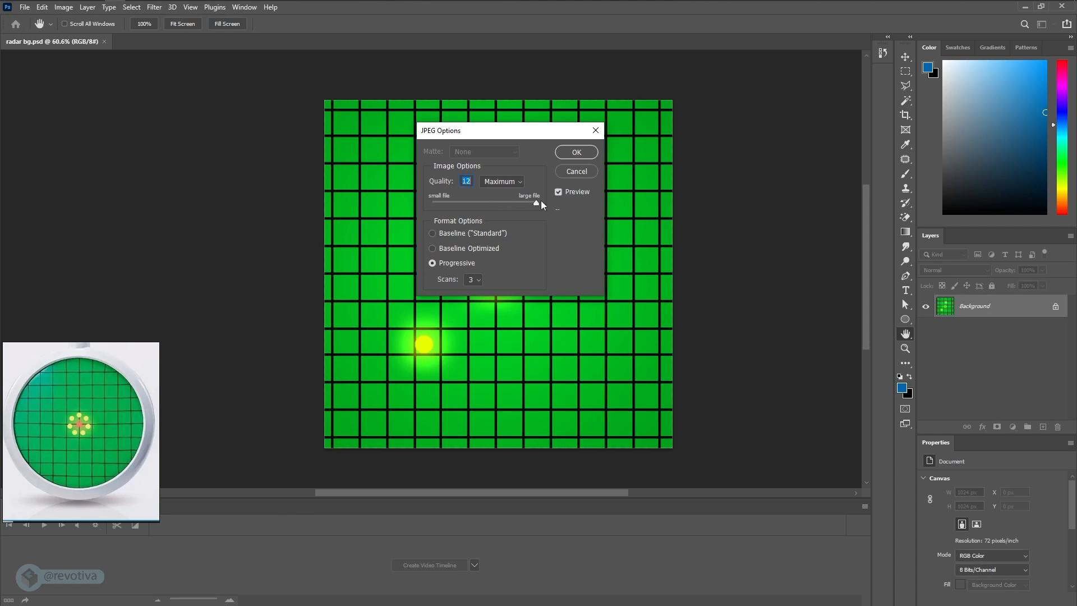
click(577, 152)
- Switch to Adobe Substance 3D Painter and check the base color resources available for the "green" fill layer
key(super+Tab)
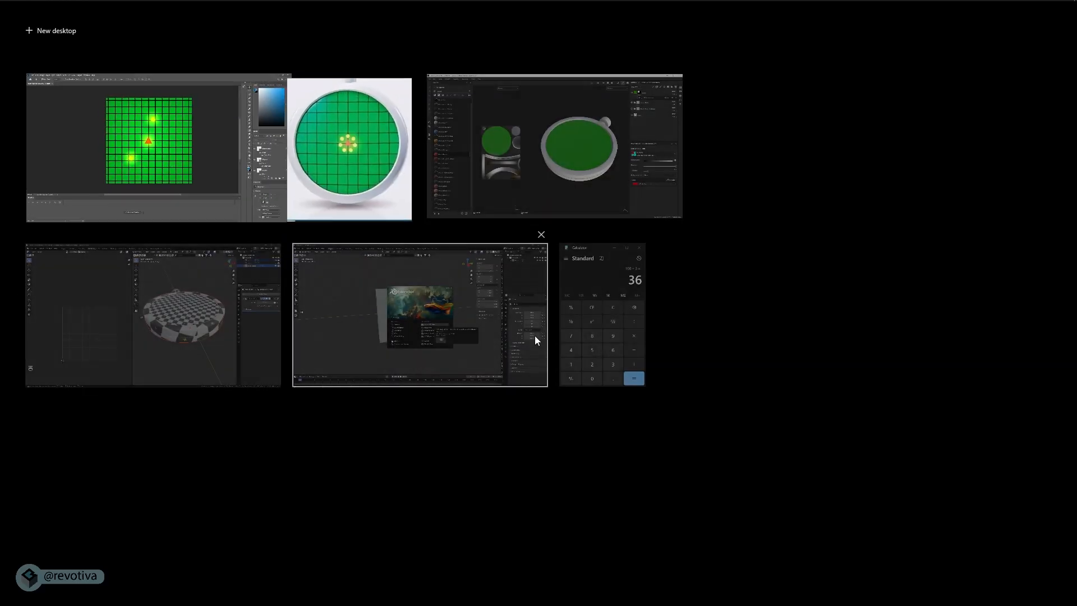
click(570, 191)
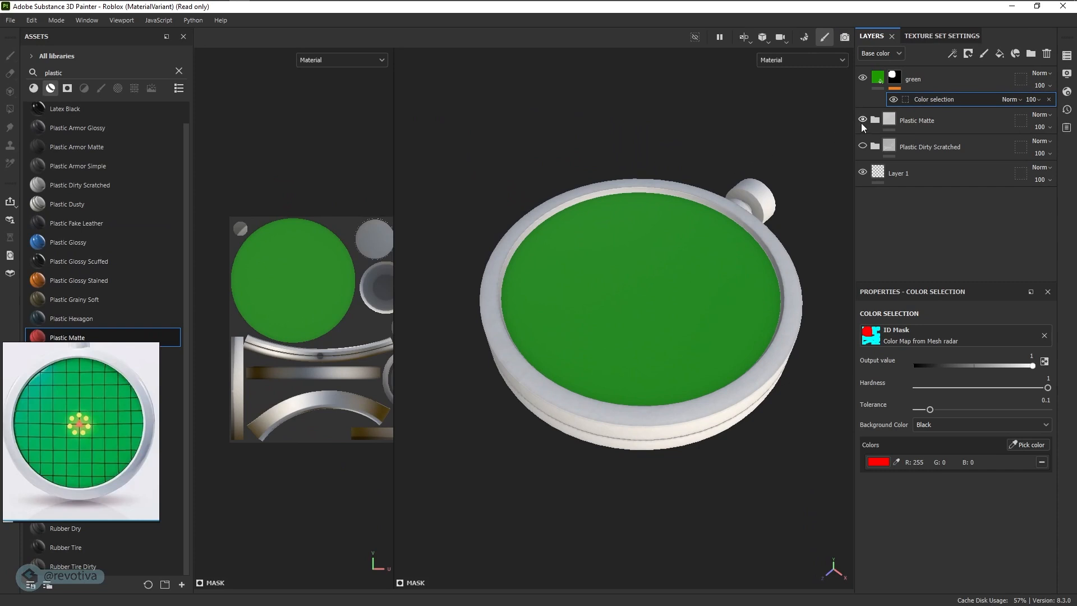
click(879, 82)
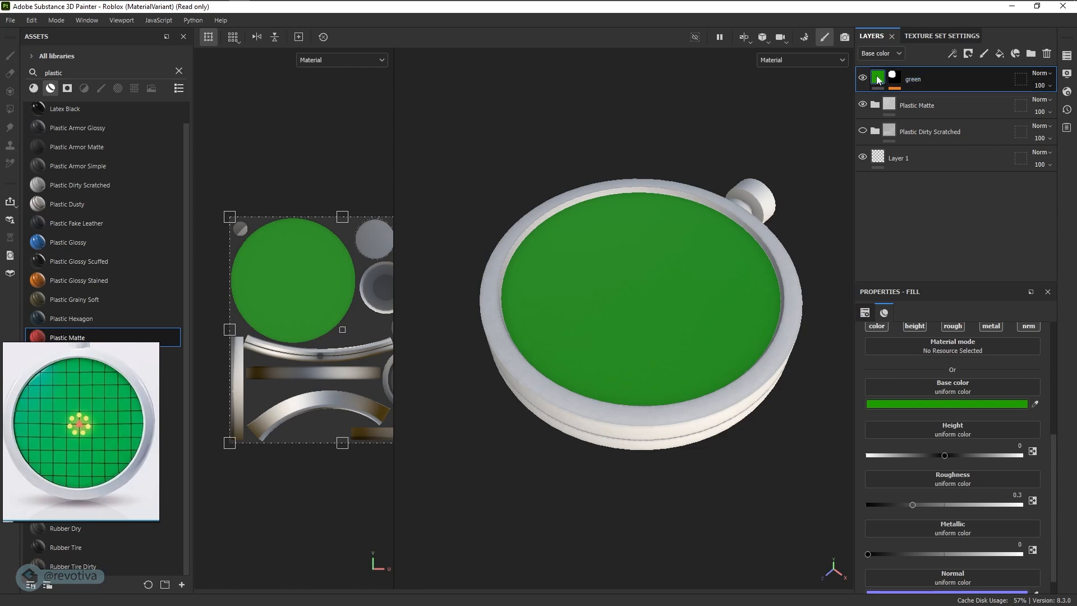
click(954, 391)
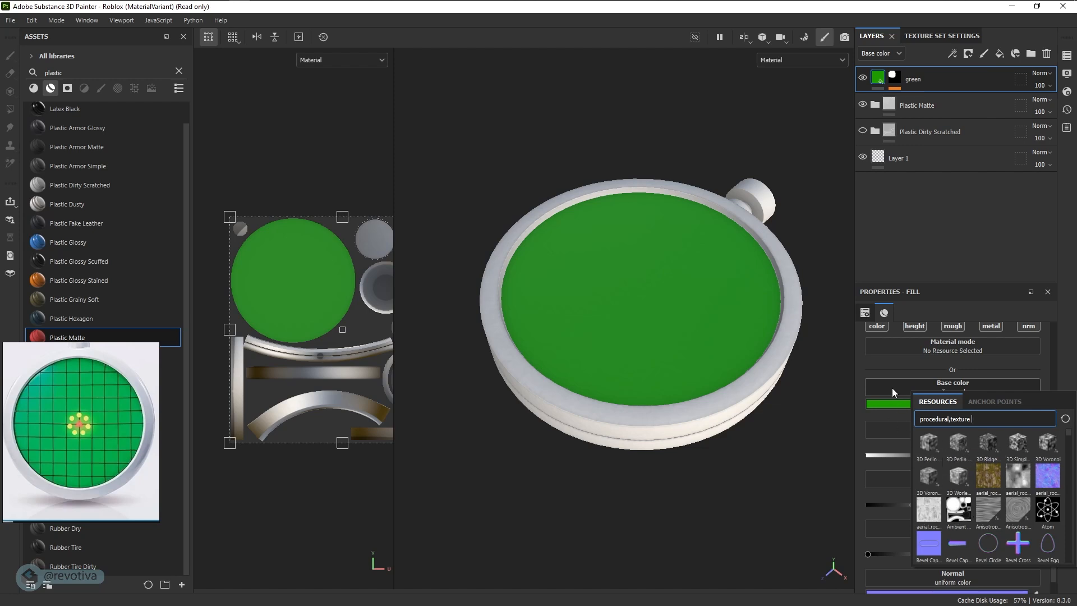
click(864, 396)
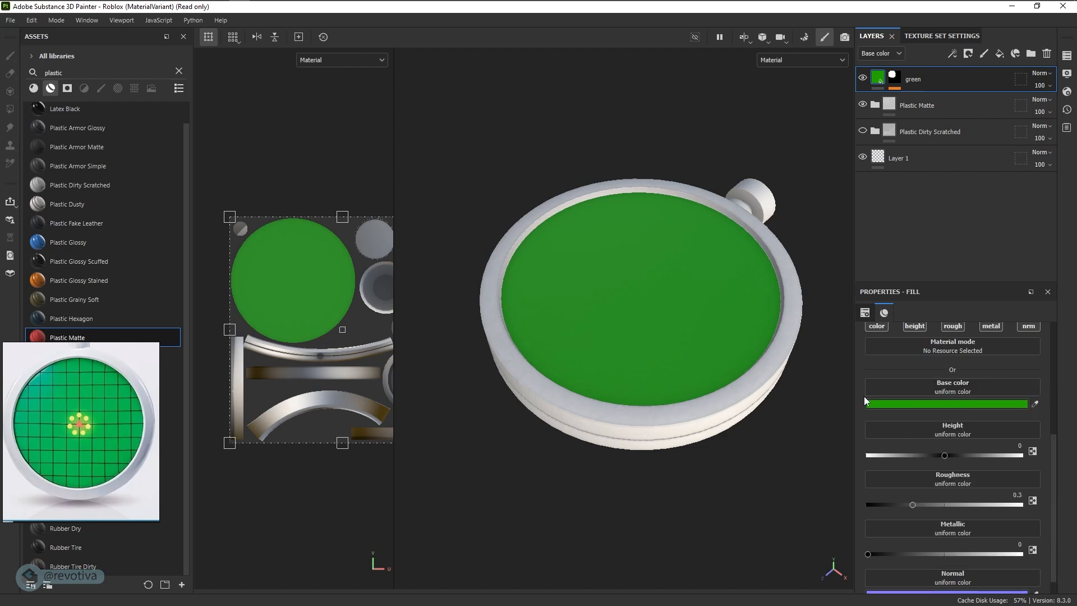
- Start a resource import and add radarBG.jpg from the radar project's images folder
click(11, 20)
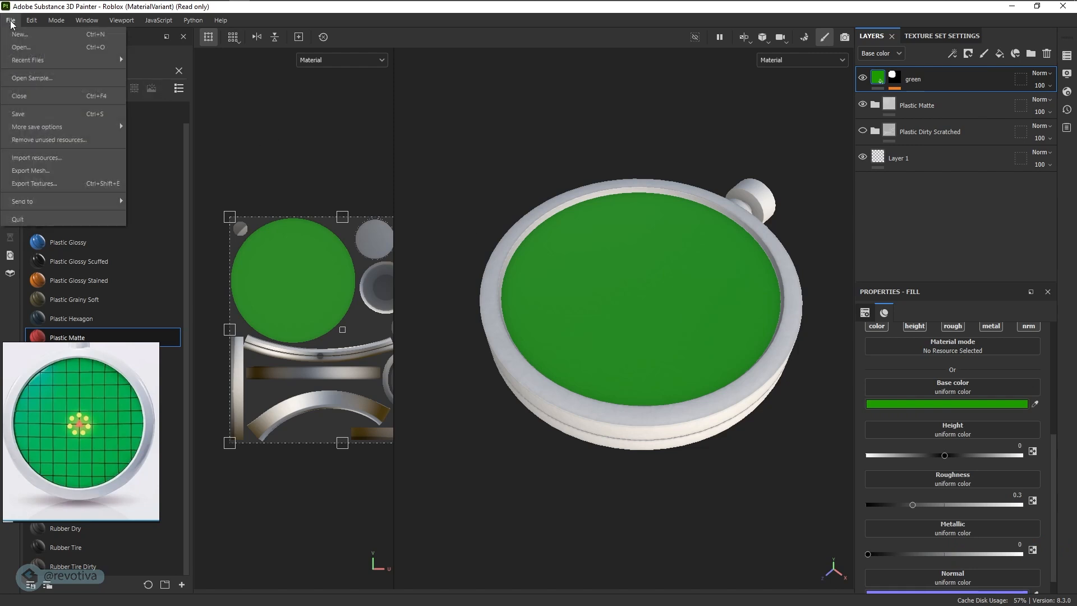
click(37, 158)
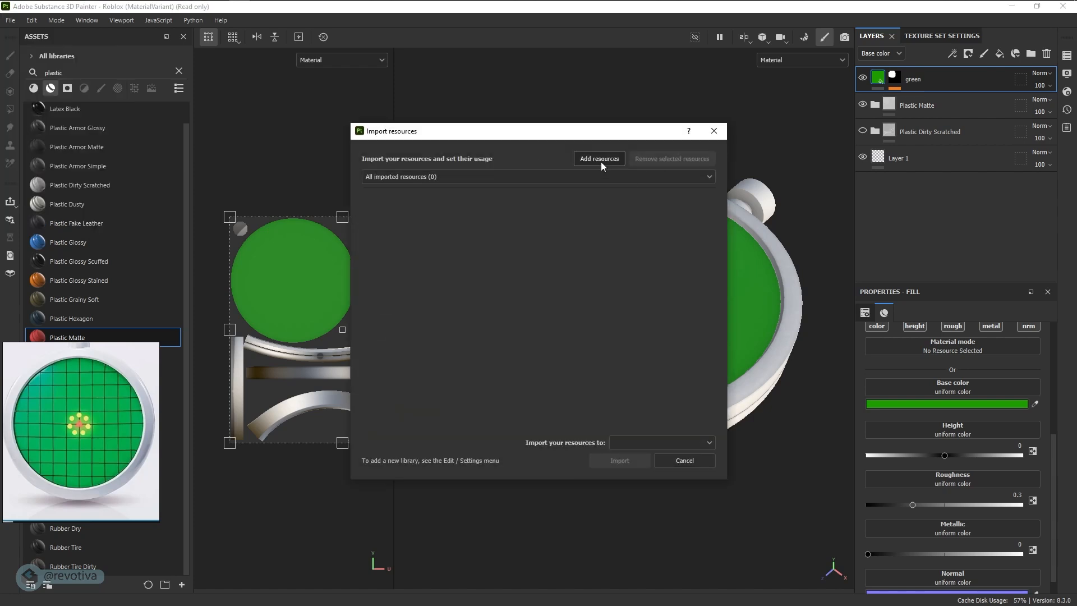
click(601, 160)
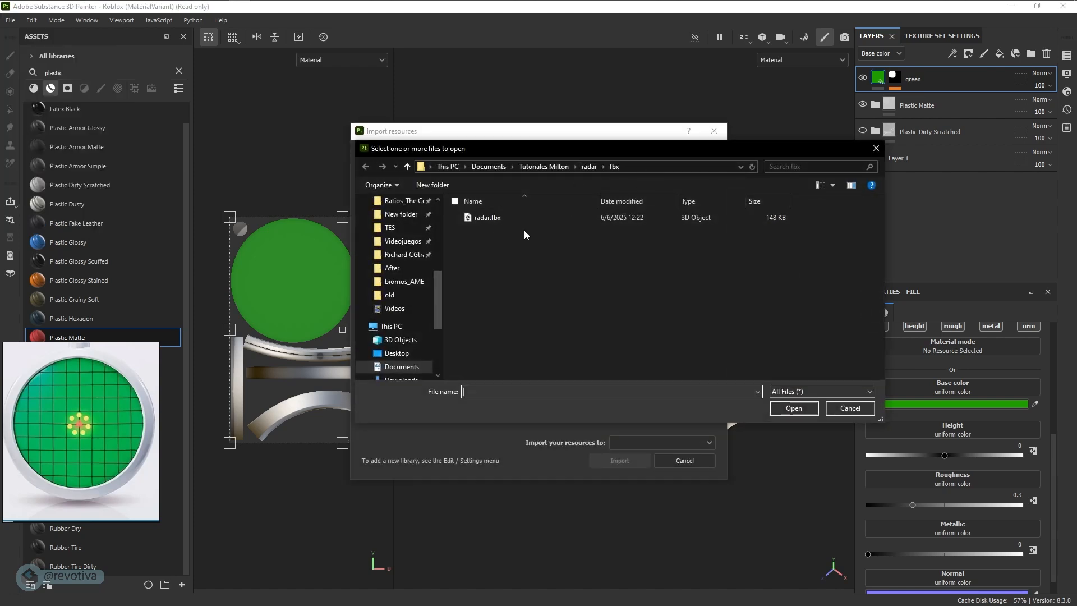
click(588, 167)
double_click(490, 228)
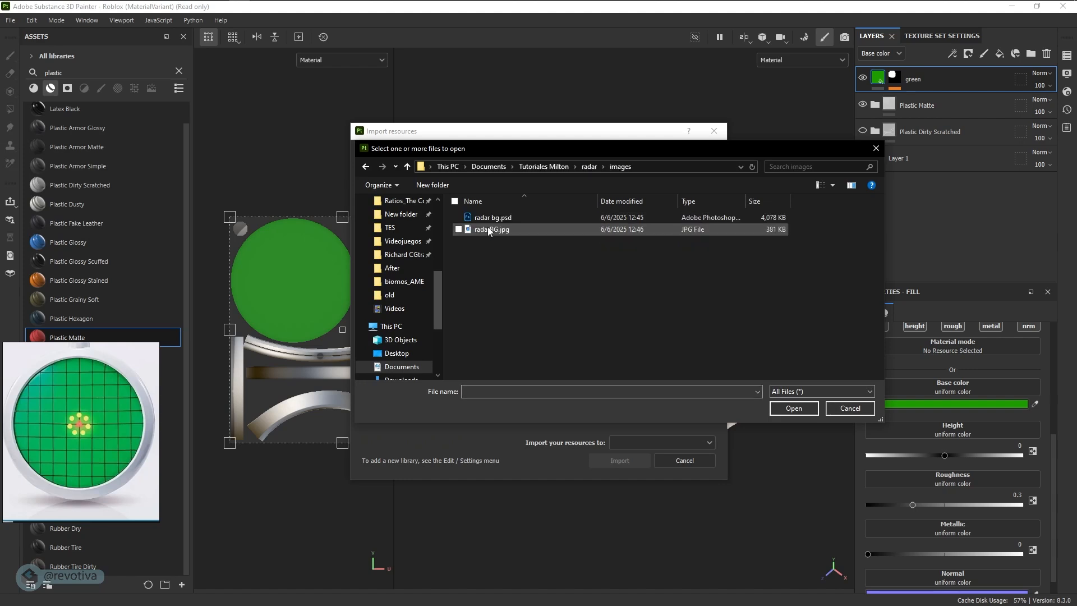
click(482, 231)
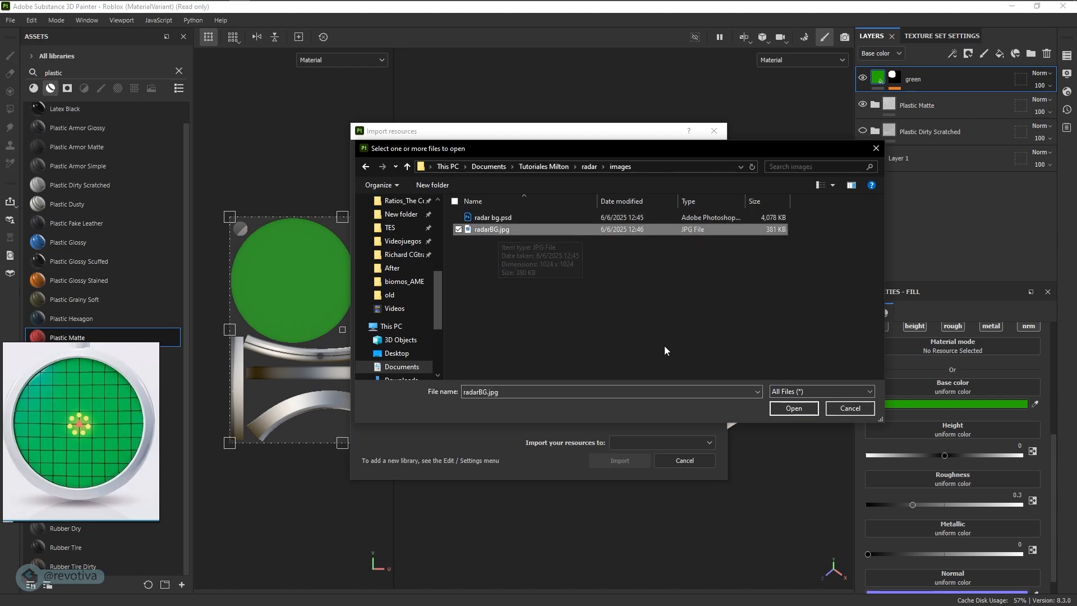
click(793, 409)
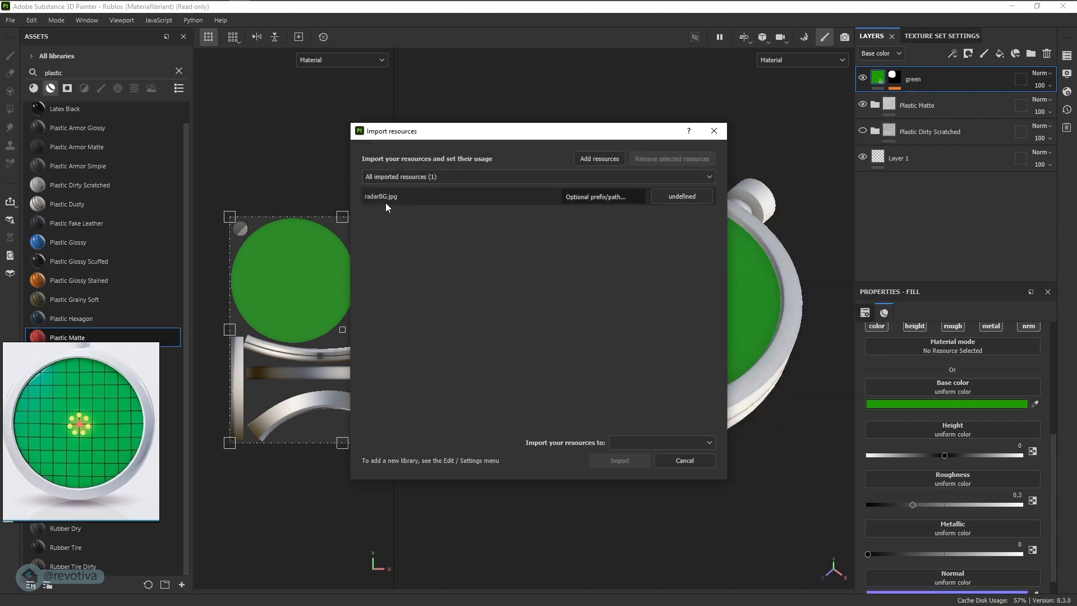
- Import radarBG.jpg as a texture into the current session and assign it to the "green" layer's base color
click(683, 201)
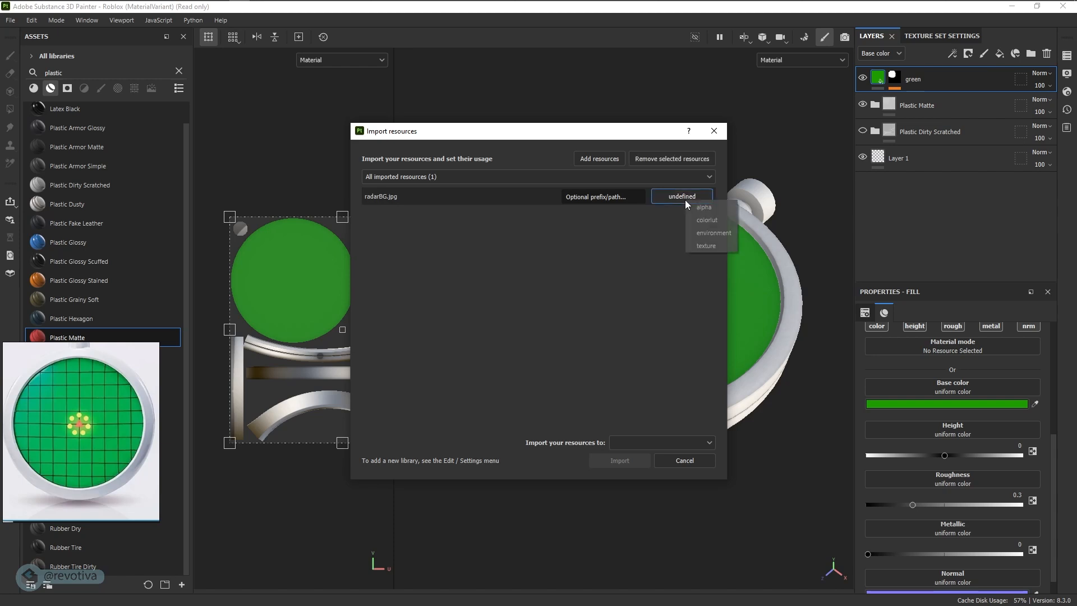
click(709, 247)
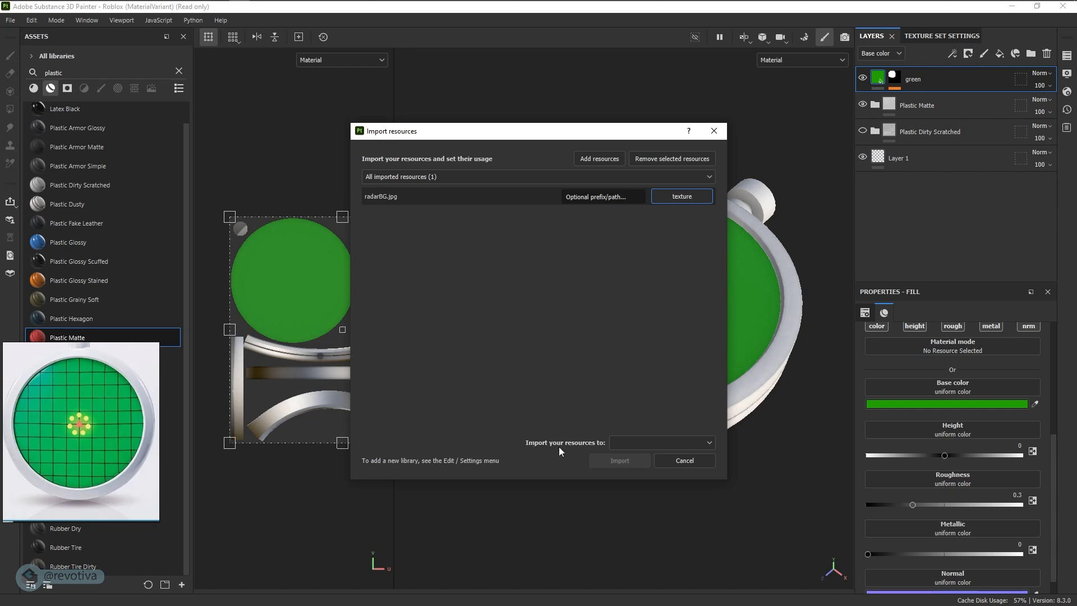
click(625, 443)
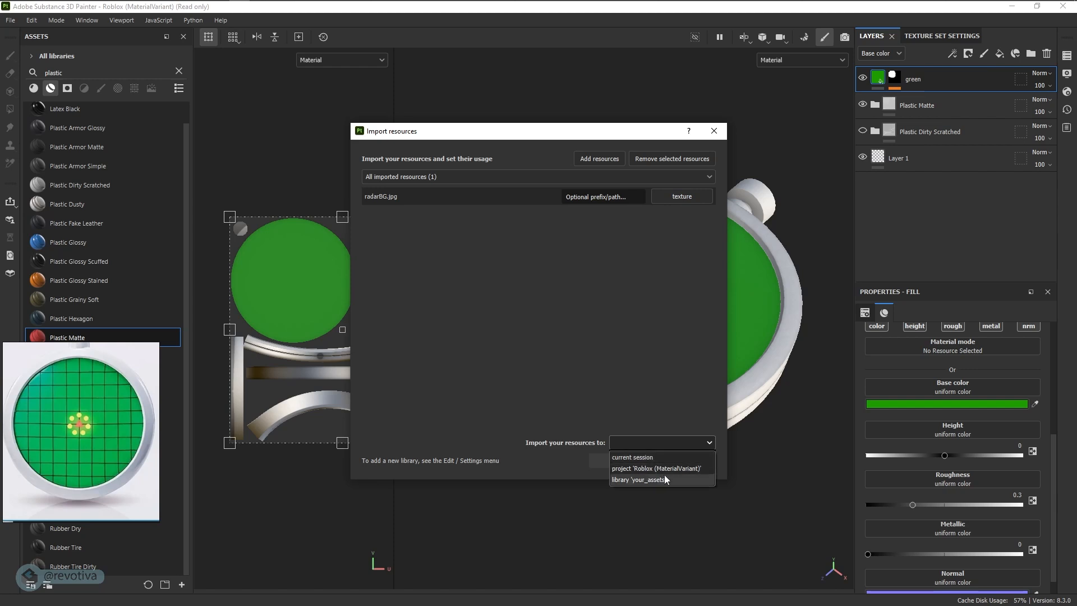
click(634, 457)
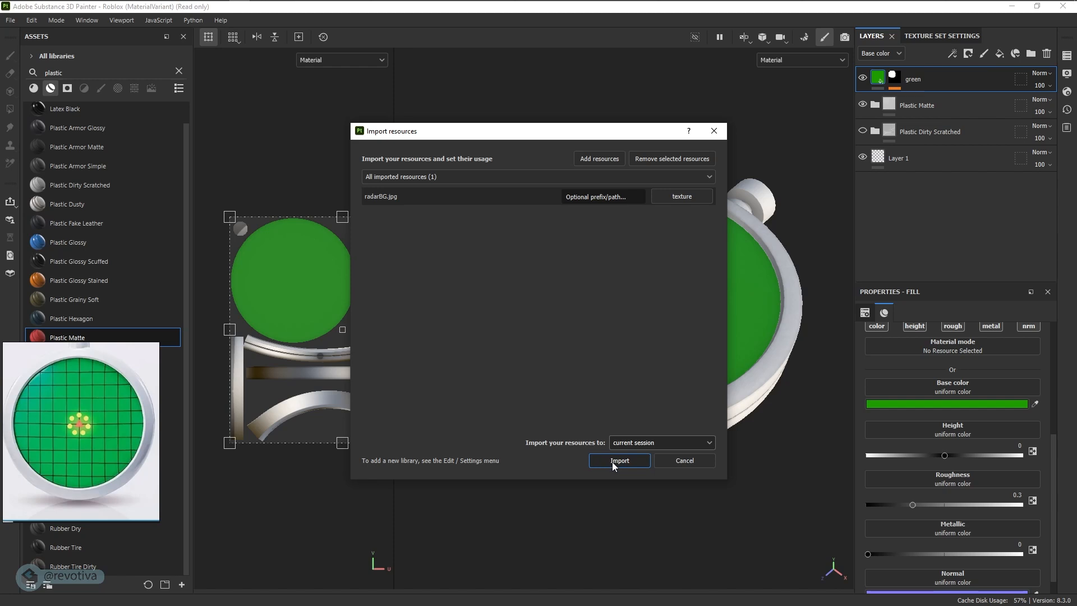
click(612, 463)
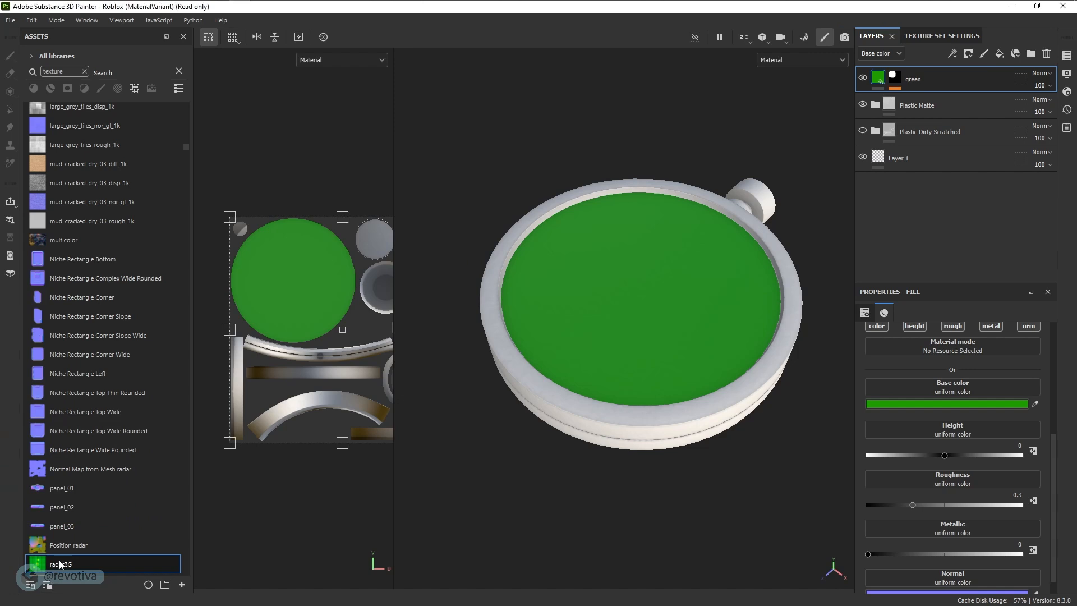
drag(60, 564, 945, 385)
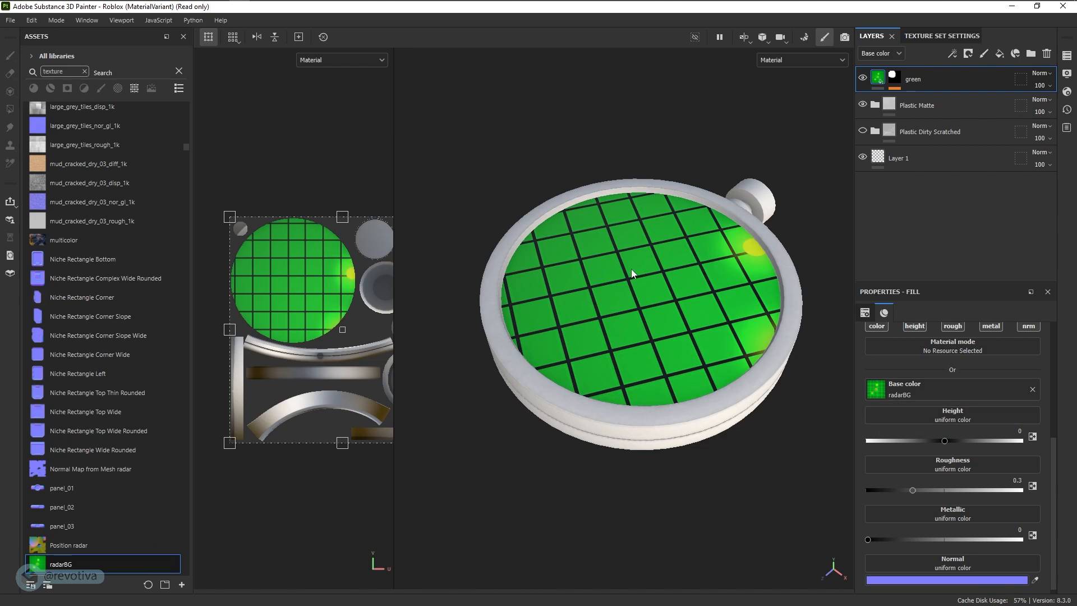
- Widen the 2D UV view until the whole UV layout fits beside the 3D radar model
alt+drag(632, 269, 742, 298)
alt+right_drag(742, 298, 551, 332)
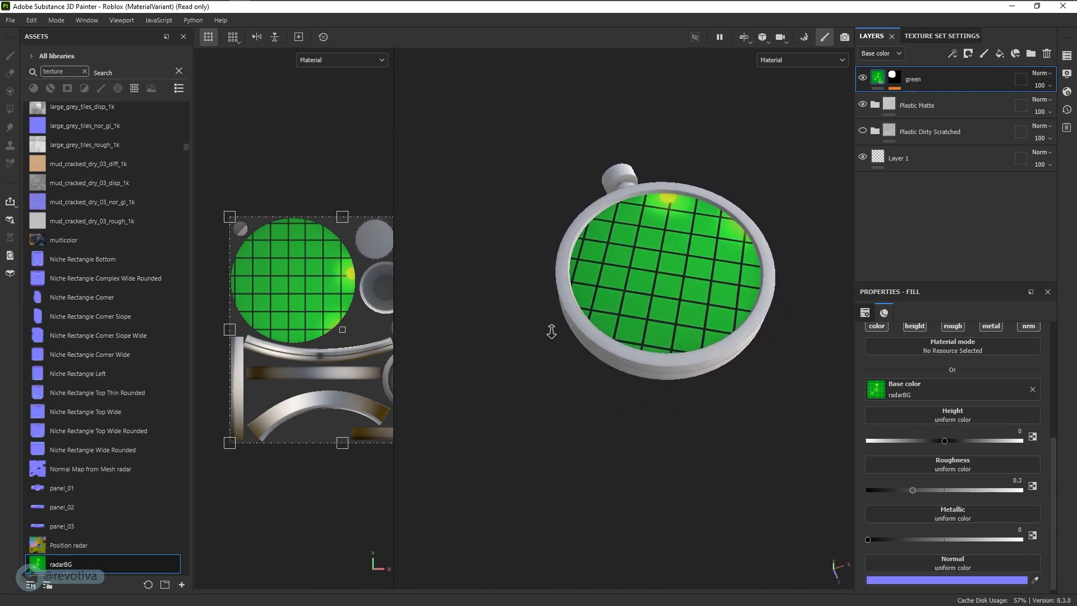
alt+drag(664, 291, 675, 347)
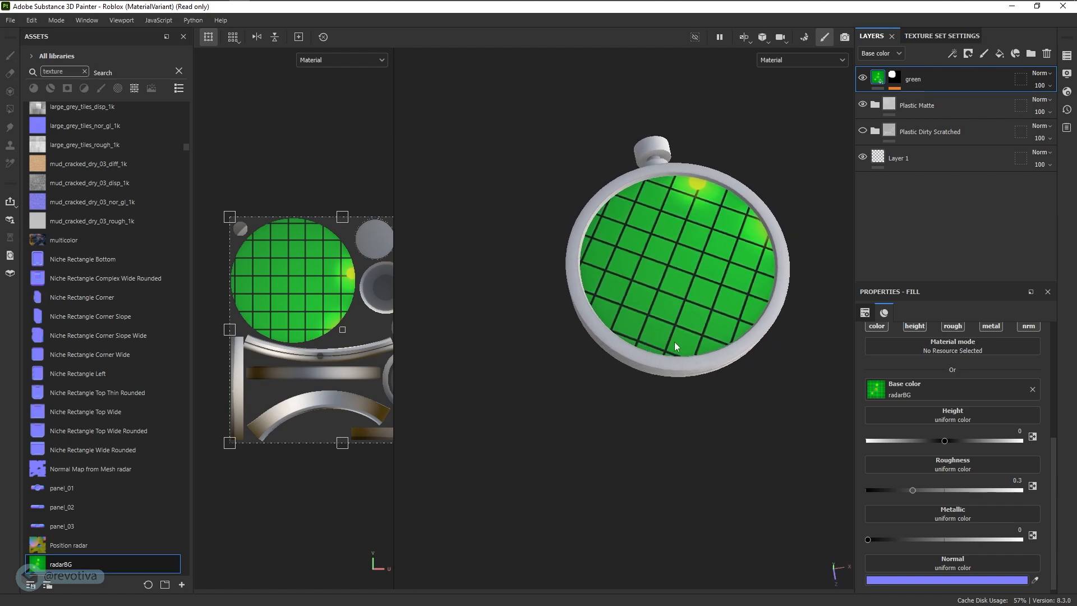
alt+middle_drag(675, 346, 631, 396)
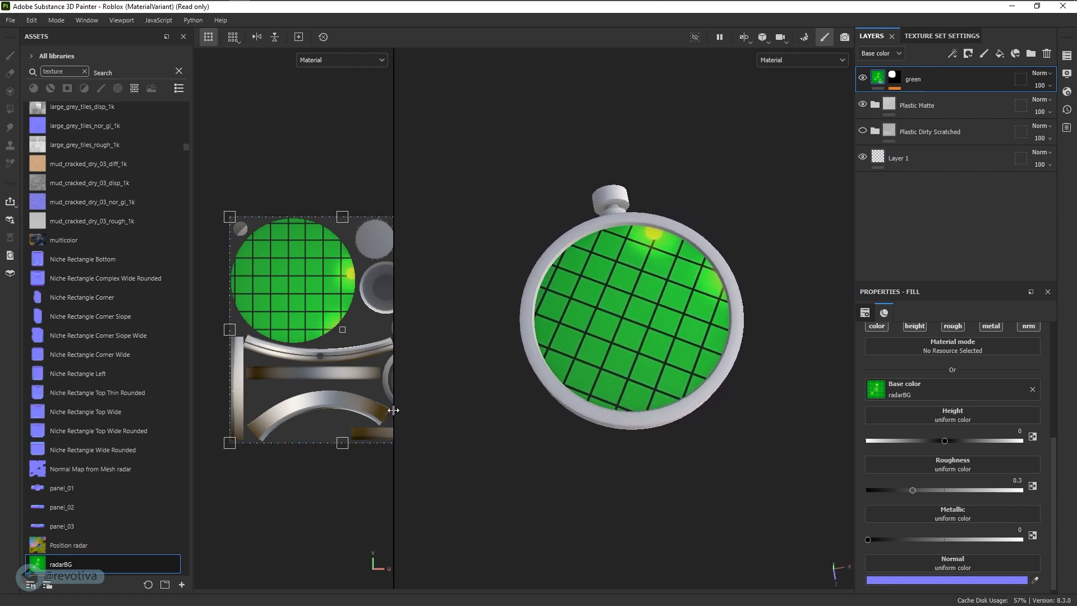
drag(394, 410, 523, 408)
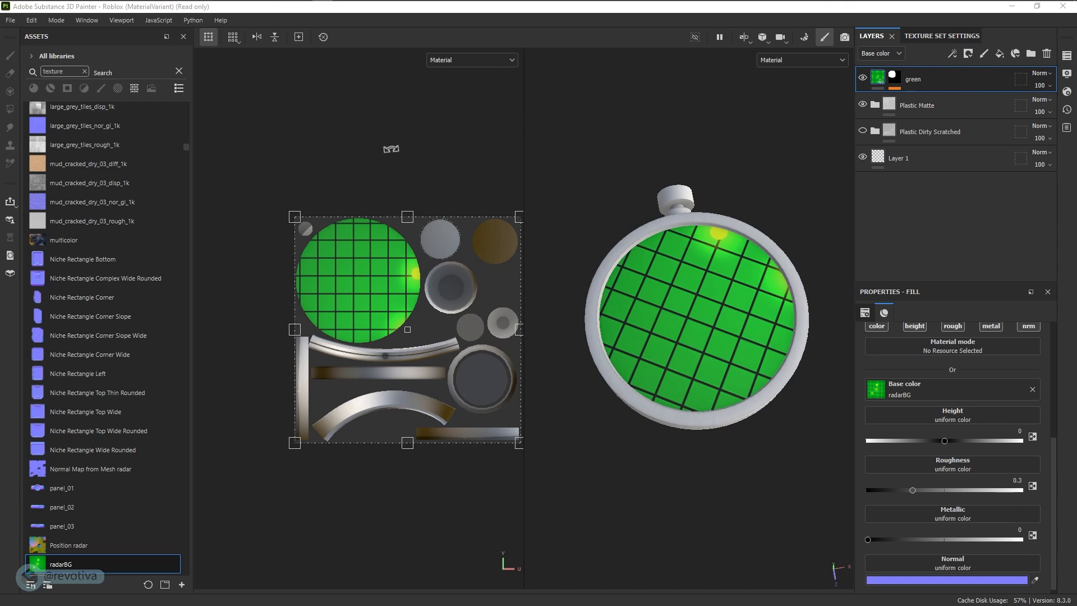
drag(523, 161, 541, 160)
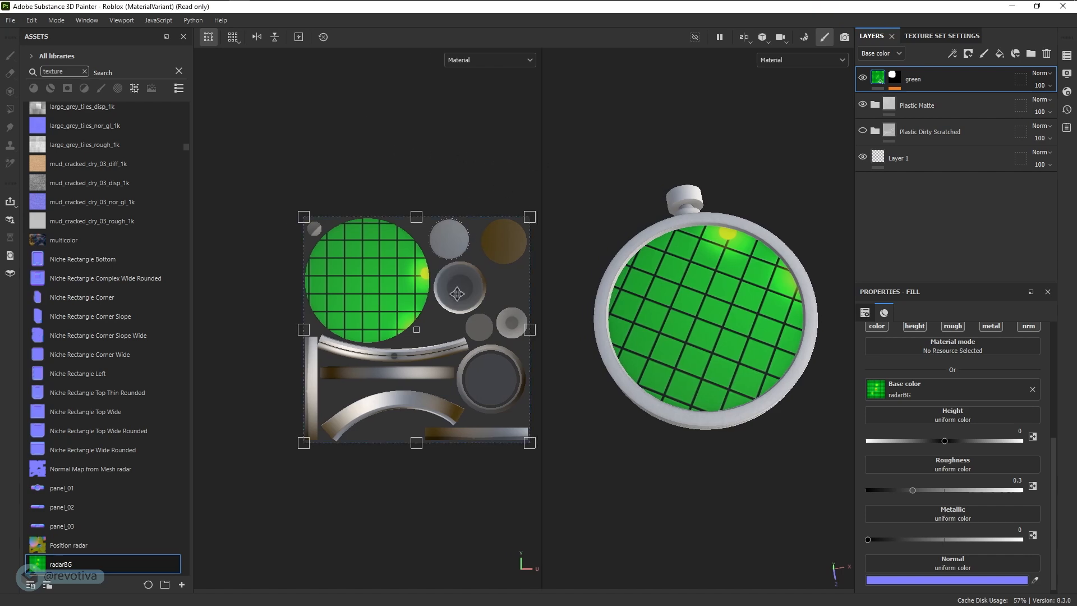
- Move and shrink the radarBG projection in the UV view to cover the round screen island, with the orange triangle at its centre
drag(406, 282, 407, 243)
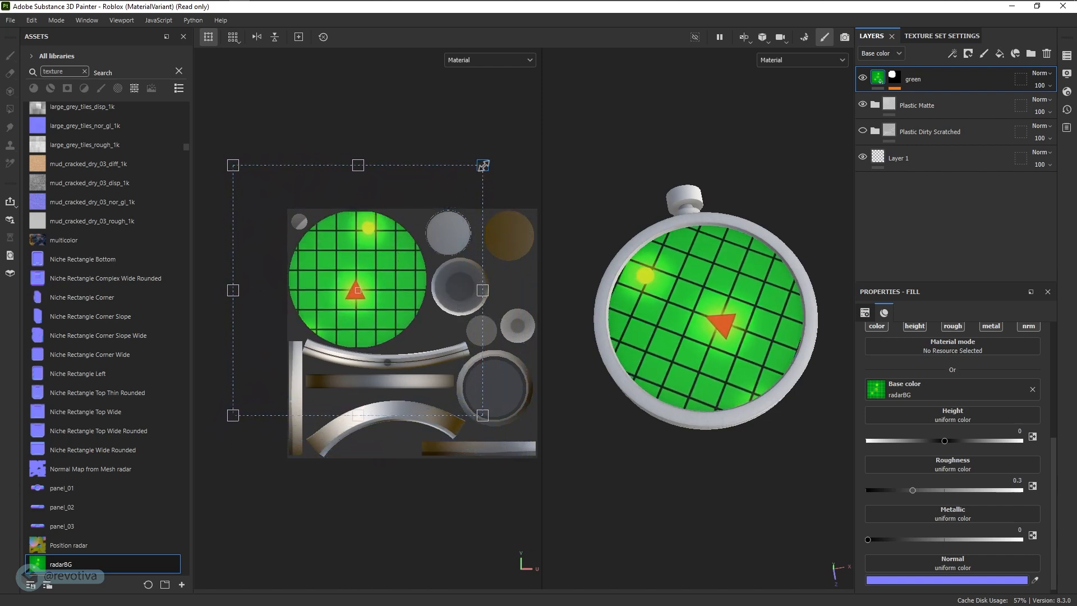
drag(483, 165, 408, 273)
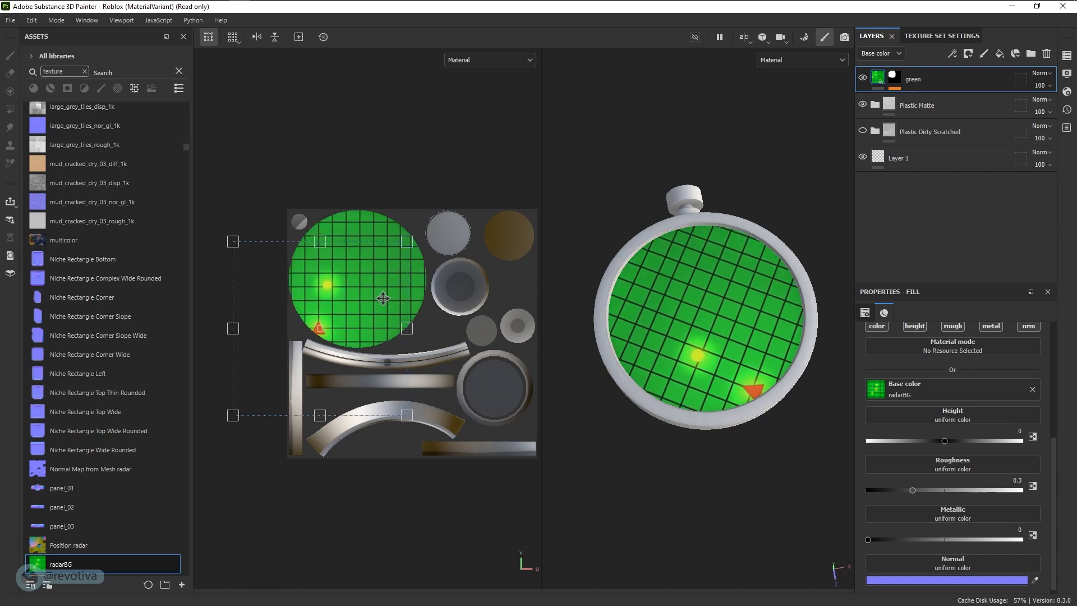
drag(365, 306, 405, 254)
drag(447, 192, 427, 213)
drag(379, 274, 387, 266)
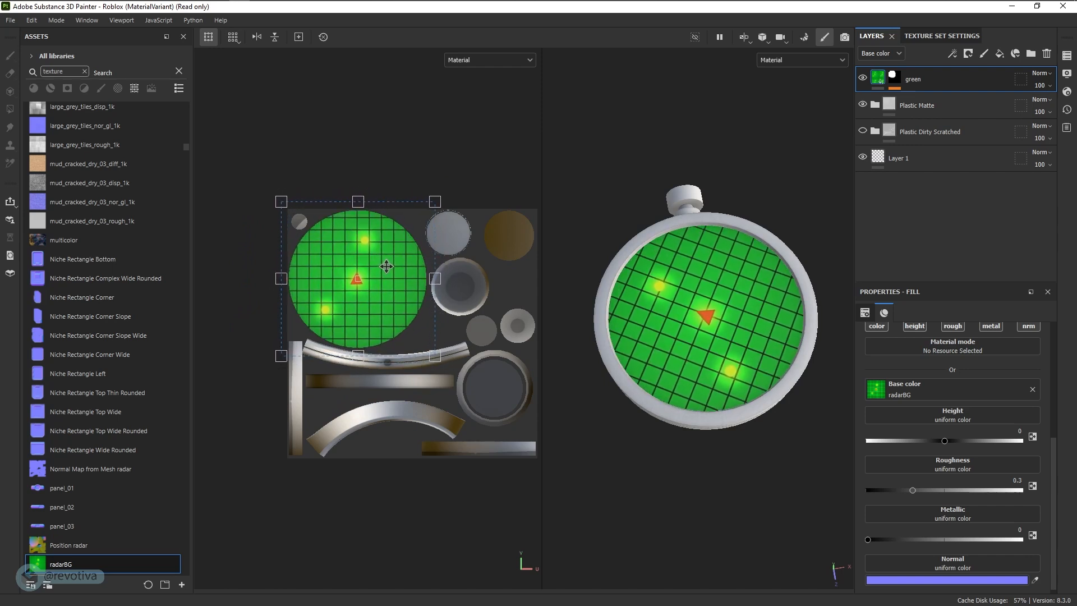
drag(436, 201, 428, 212)
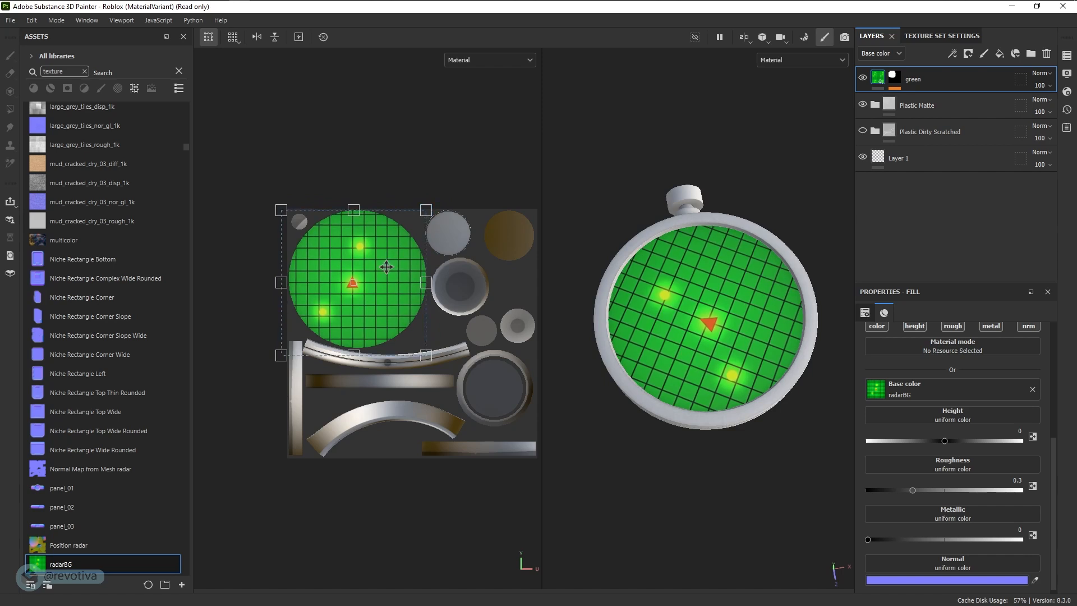
drag(388, 266, 390, 264)
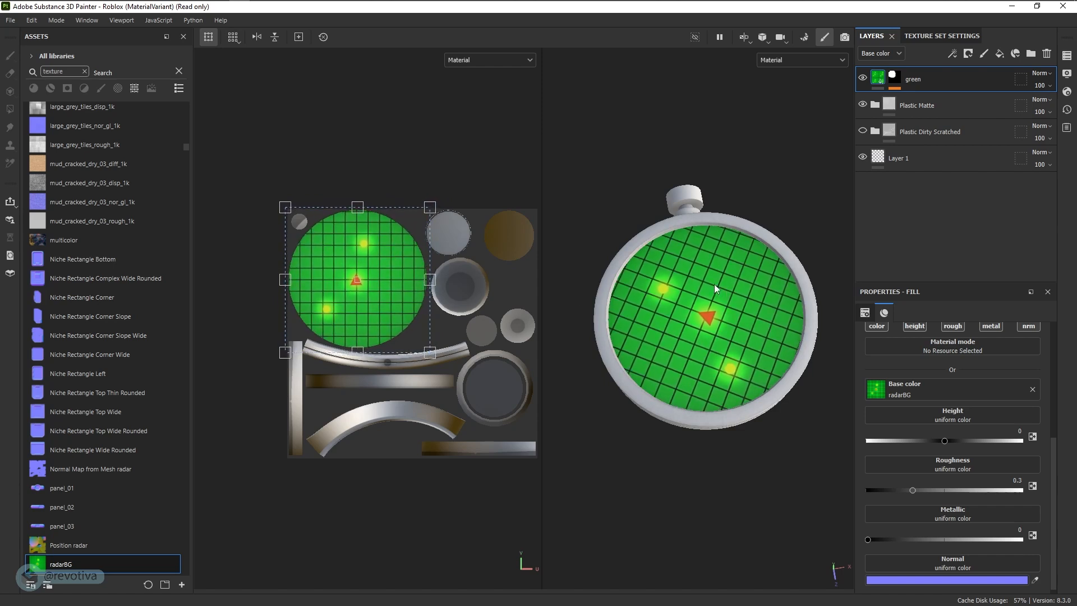
- Rotate the radarBG projection so the orange triangle points toward the radar's knob, and shift it slightly
alt+drag(800, 508, 779, 520)
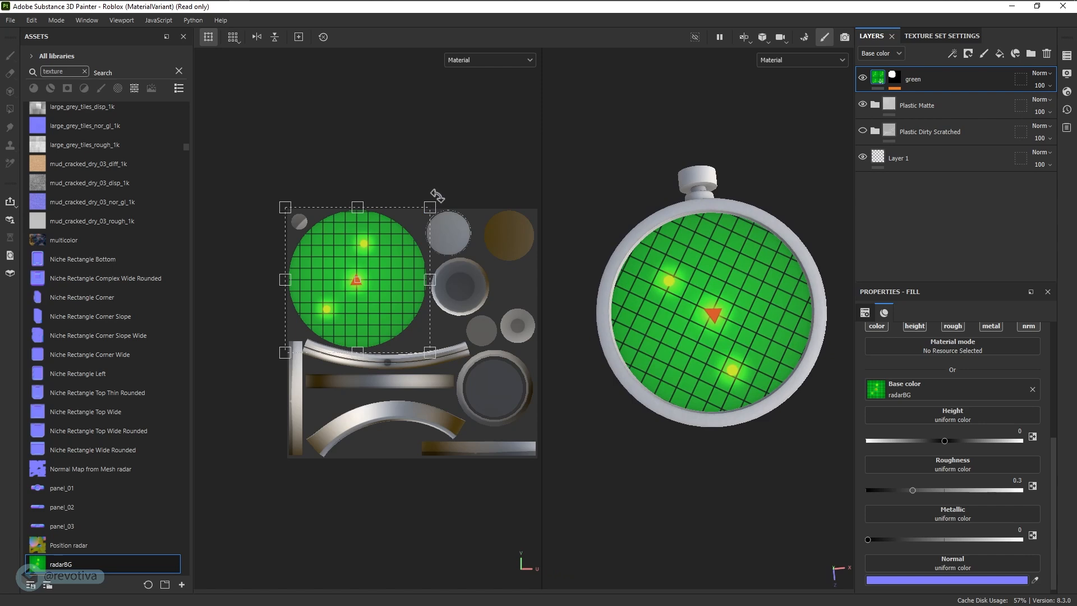
drag(438, 187, 479, 309)
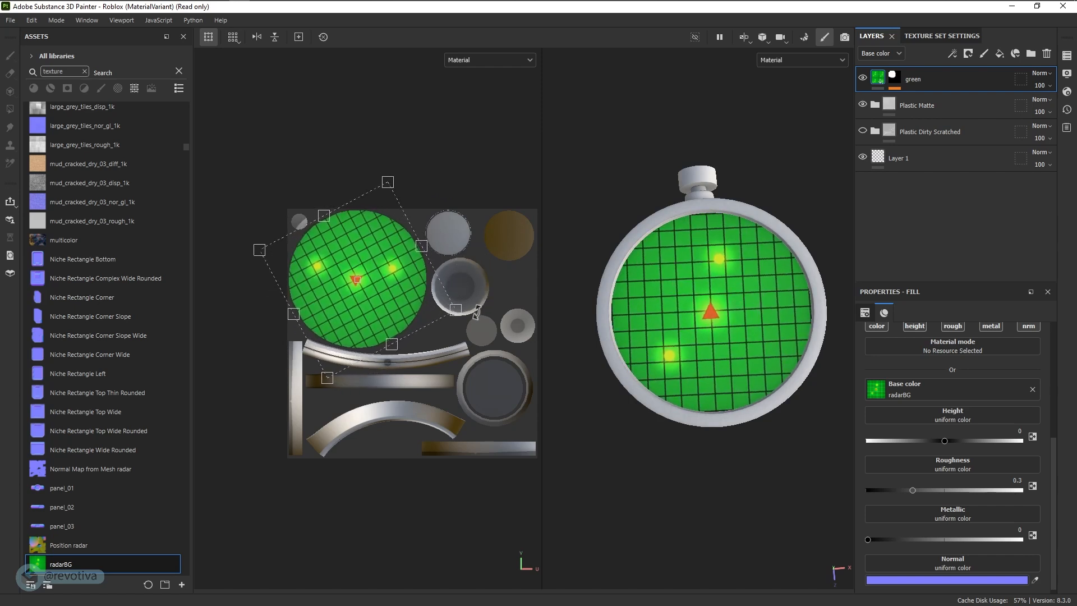
drag(477, 312, 480, 308)
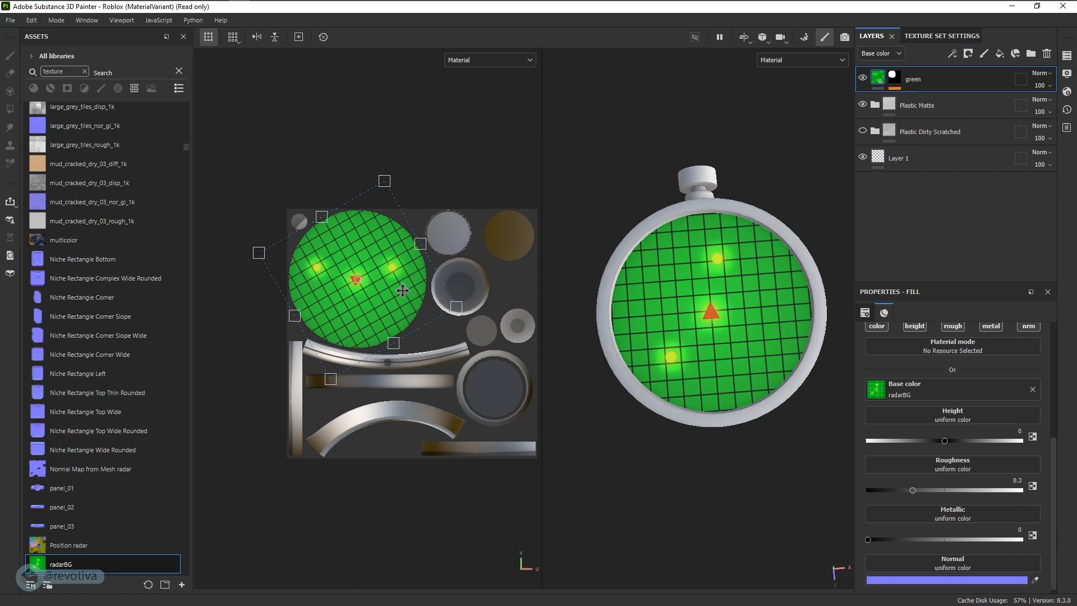
drag(403, 290, 407, 287)
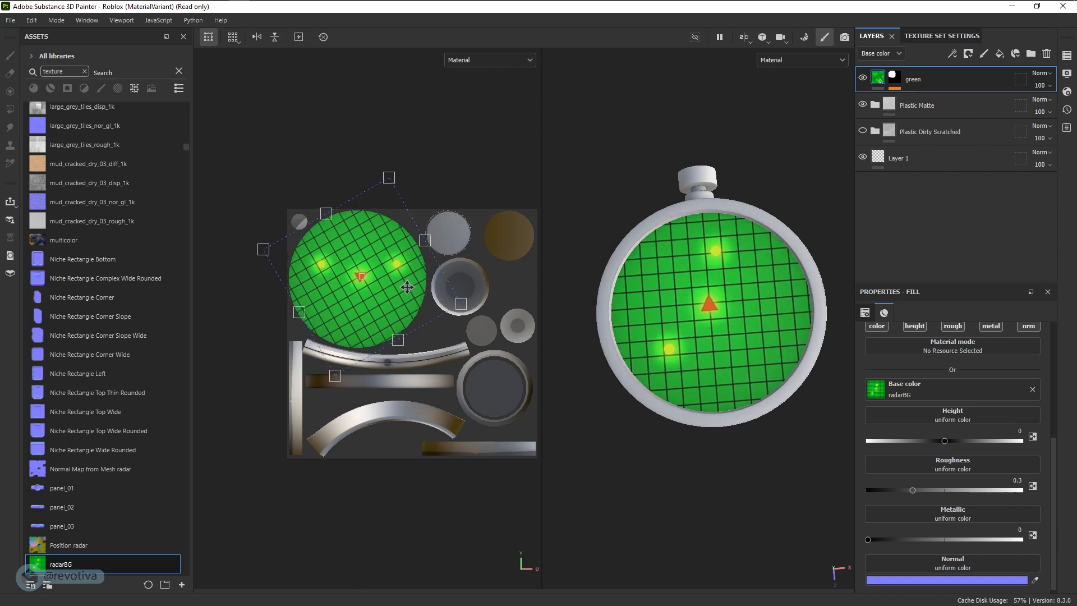
- Fine-tune the radarBG projection on the screen, centring the triangle, with tiling about 1.67 and rotation about 299.7
alt+drag(734, 358, 728, 377)
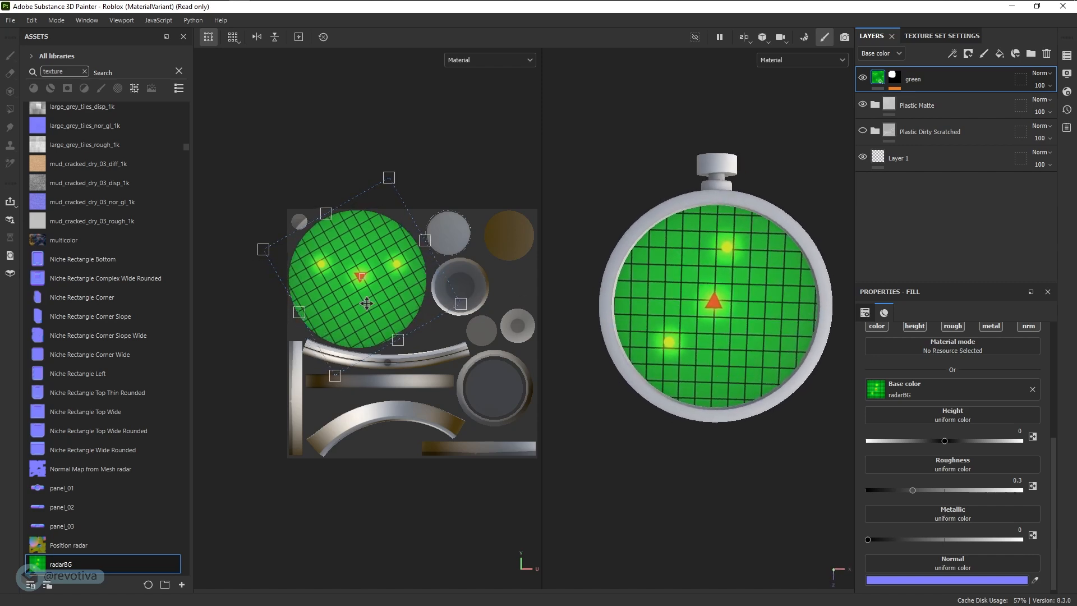
drag(385, 298, 381, 300)
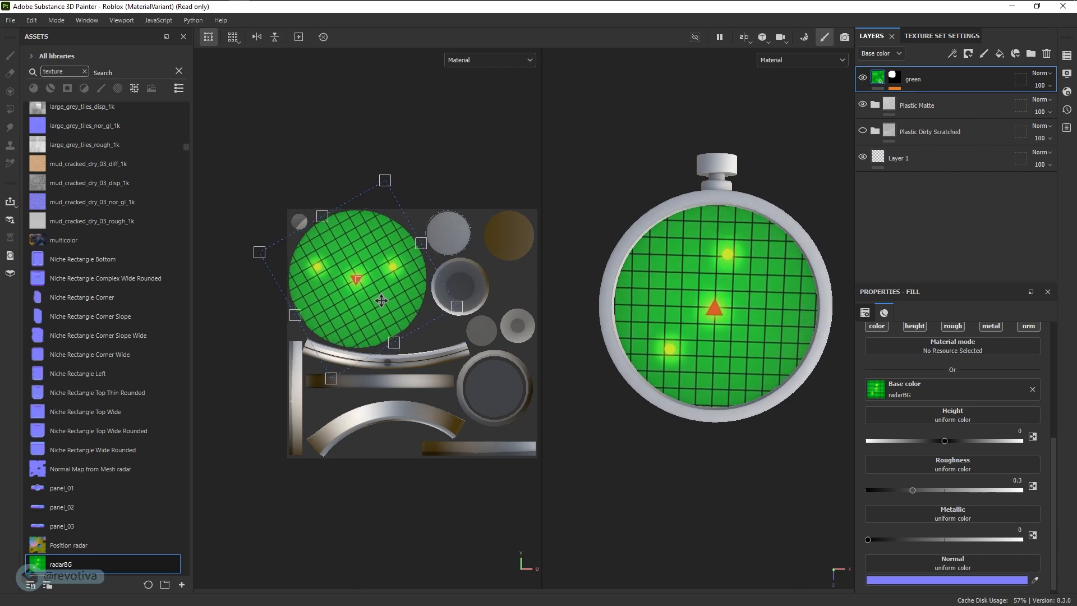
drag(457, 309, 458, 307)
key(alt)
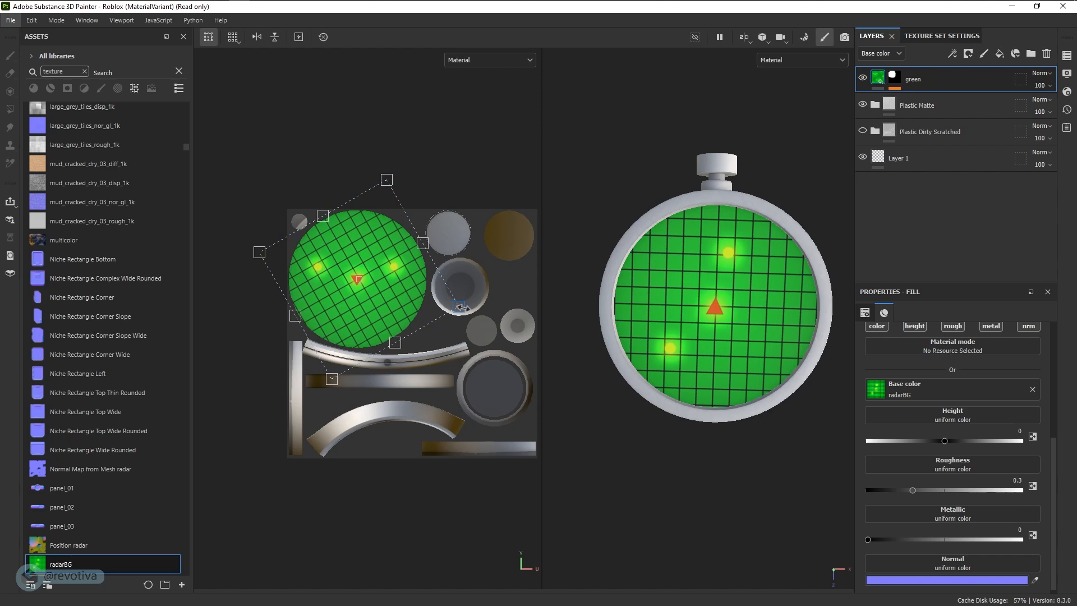
drag(461, 307, 464, 306)
drag(391, 290, 389, 290)
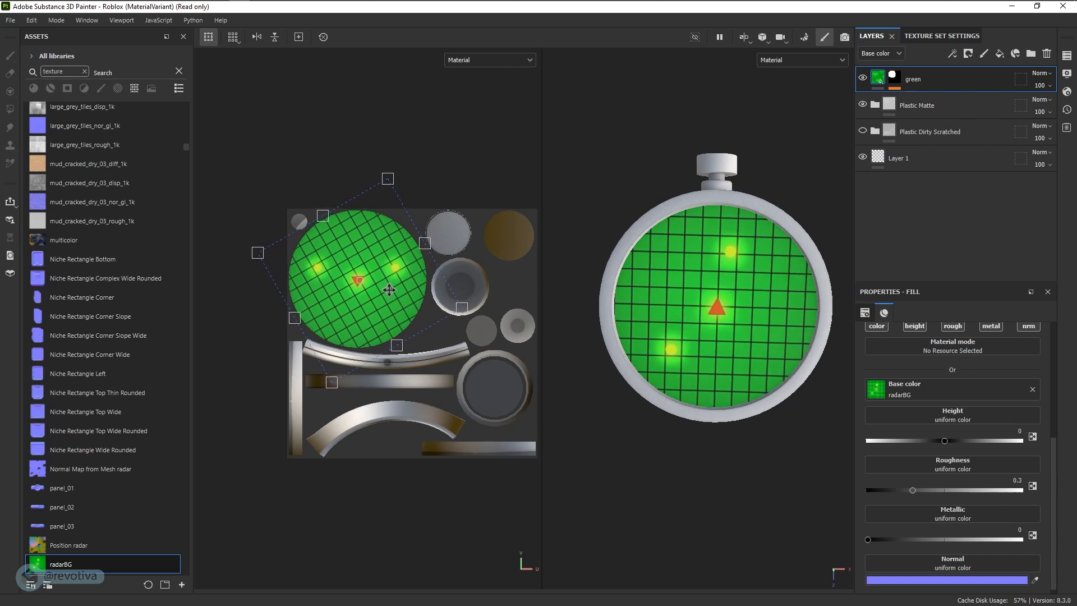
alt+drag(689, 457, 825, 404)
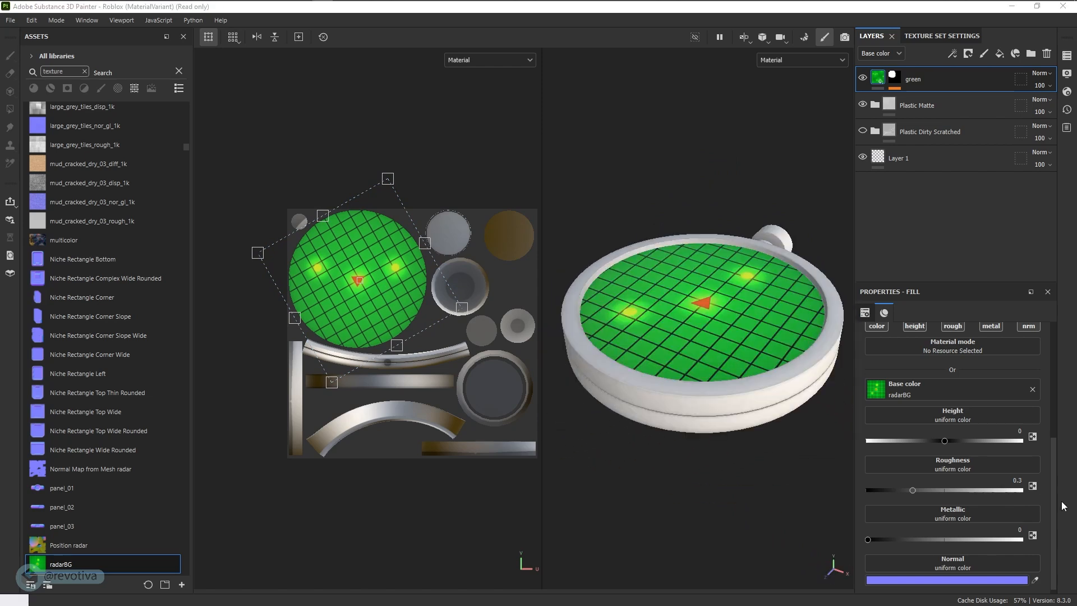
click(761, 477)
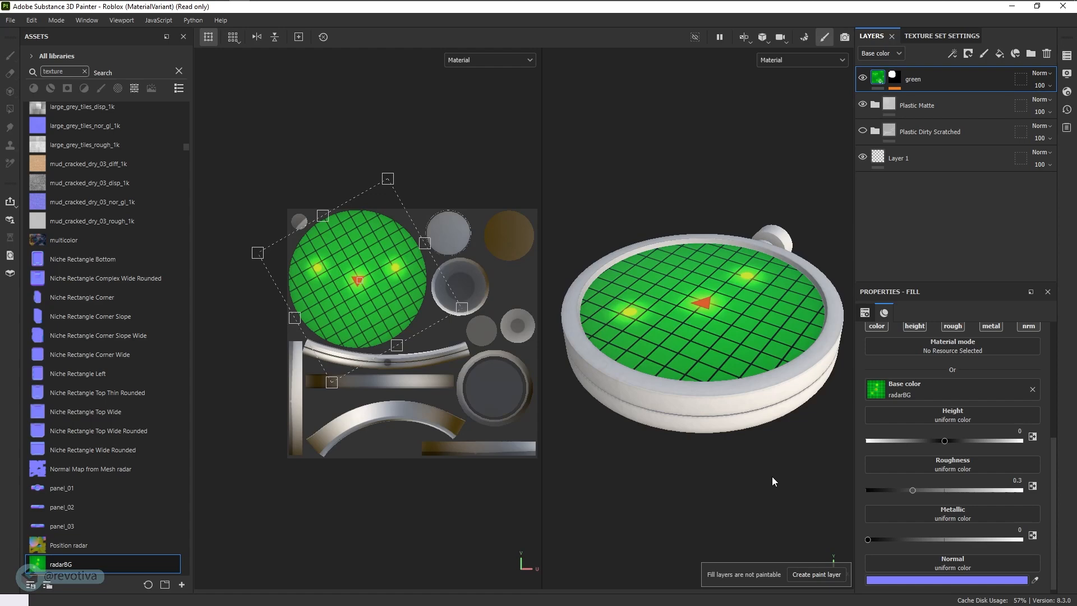
mouse_move(771, 486)
alt+mouse_down()
mouse_move(736, 393)
mouse_move(733, 426)
alt+mouse_up()
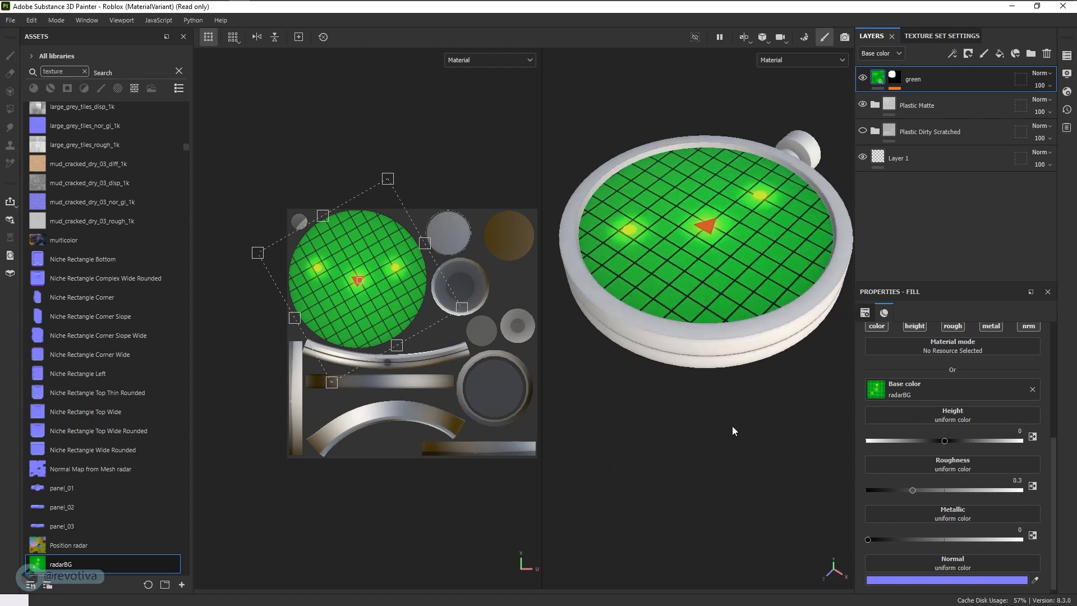
- Switch to Photoshop and paste the Capsule Corp. logo into radar bg.psd as a new layer
key(alt+Tab)
click(525, 287)
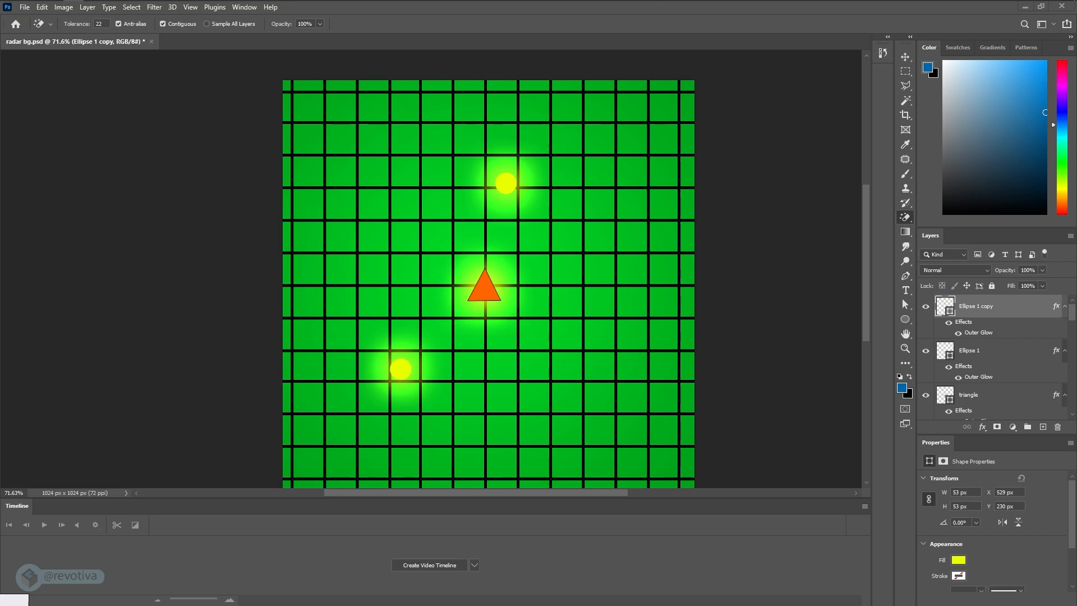
drag(0, 276, 0, 253)
key(ctrl+v)
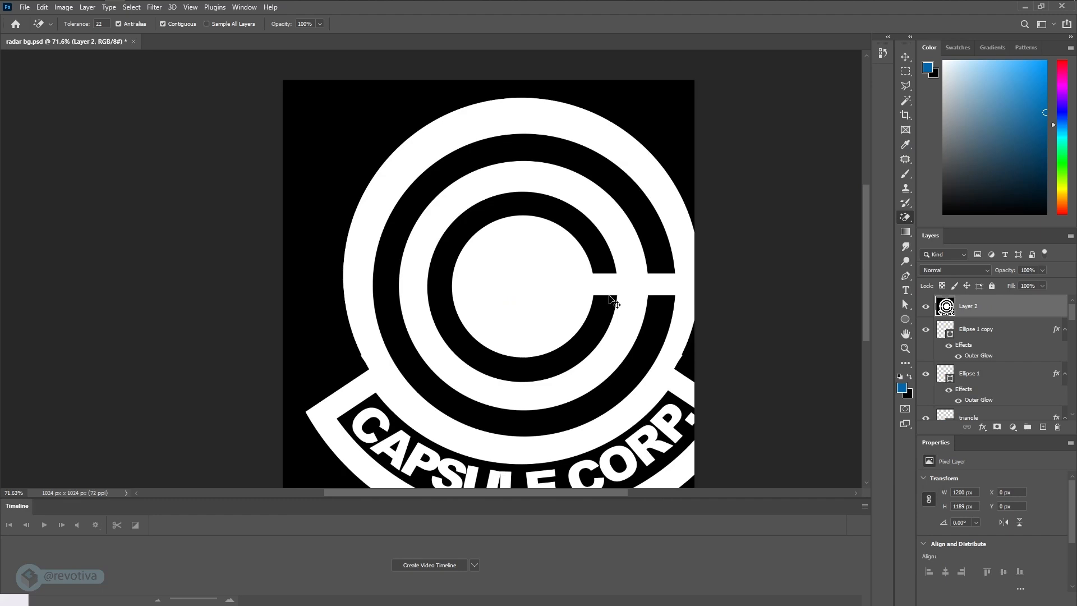
- Scale the pasted logo to about 74.5% and move it fully inside the canvas
key(ctrl+t)
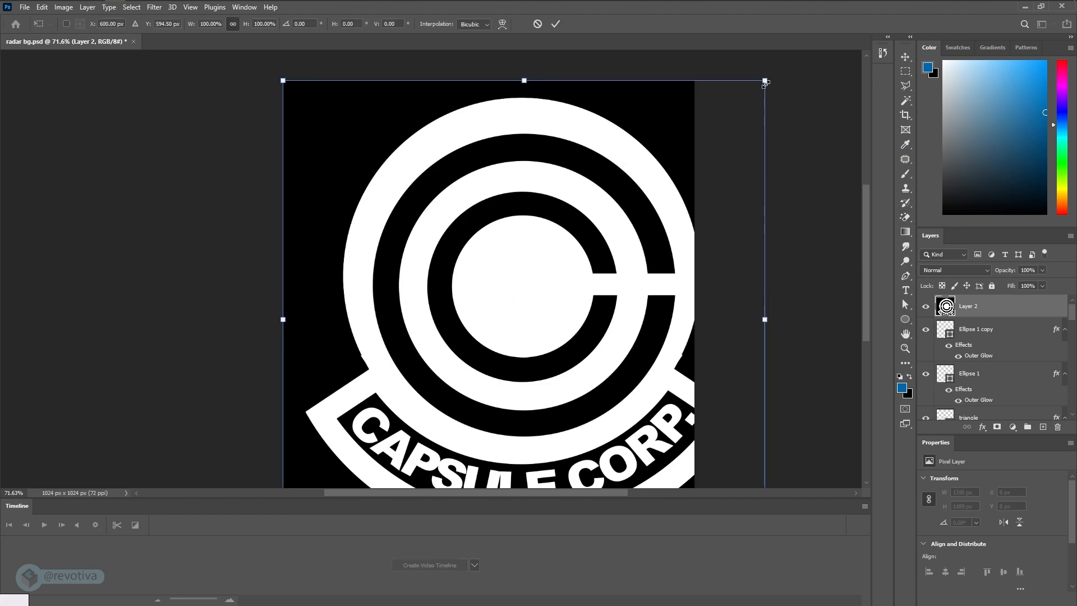
drag(765, 80, 649, 205)
drag(585, 299, 618, 195)
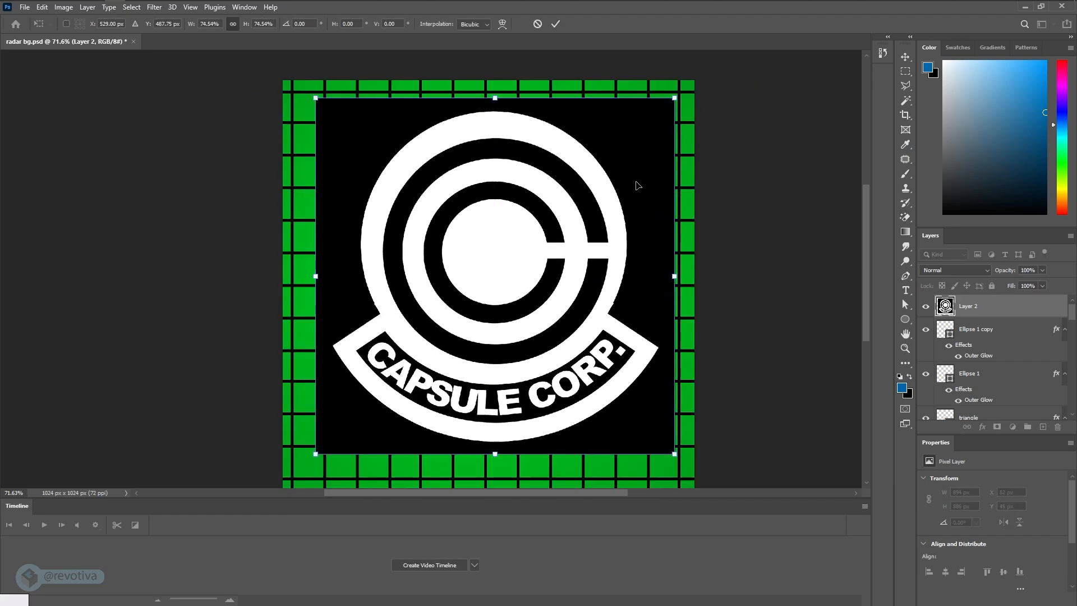
key(Return)
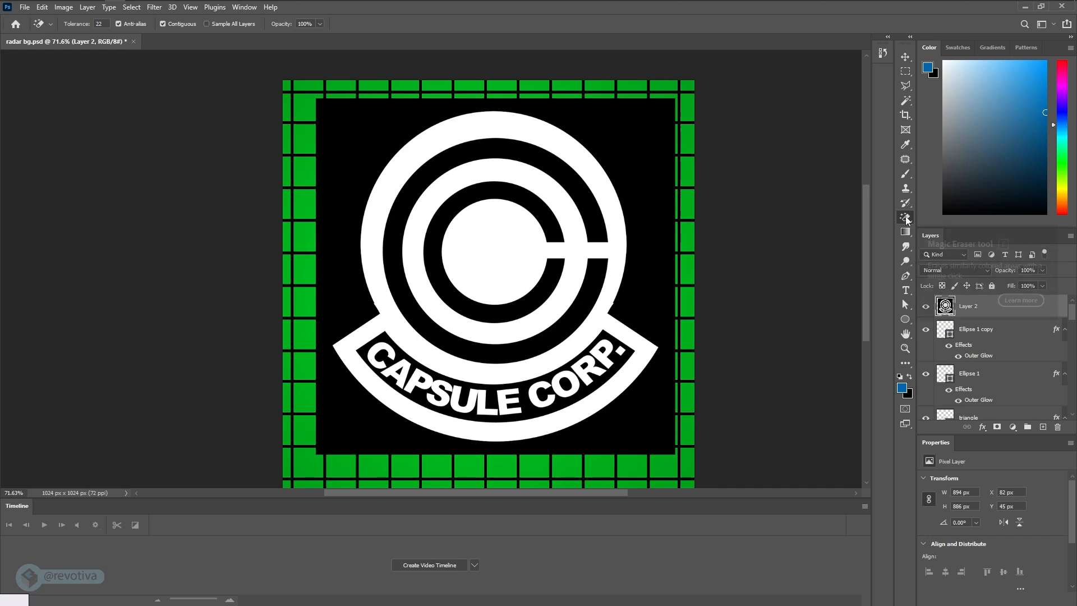
- Erase the black background around the logo with the Magic Eraser and invert the logo's colors
click(652, 141)
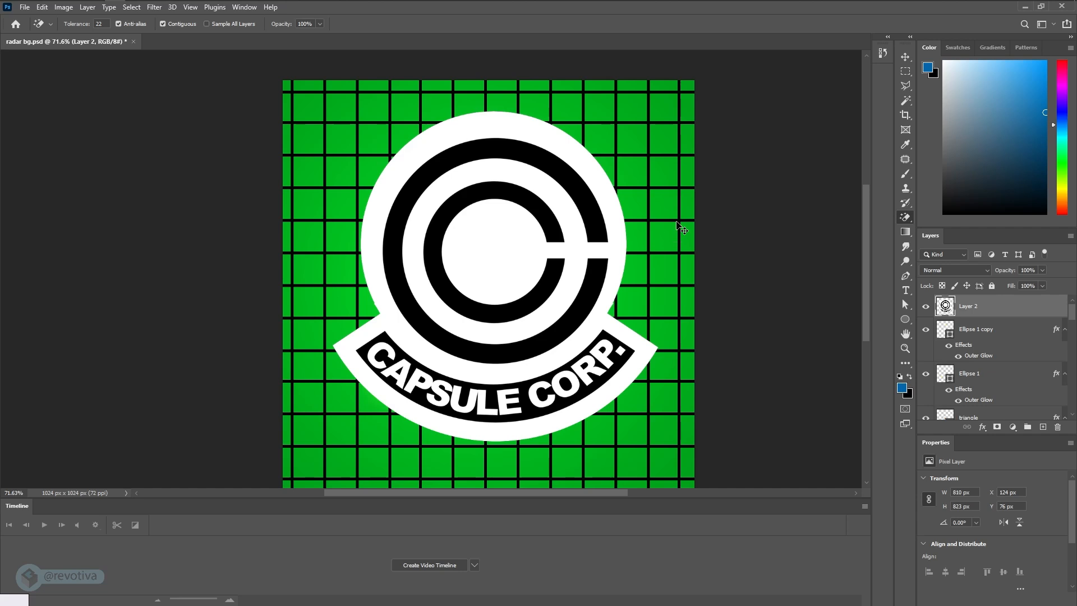
key(ctrl+i)
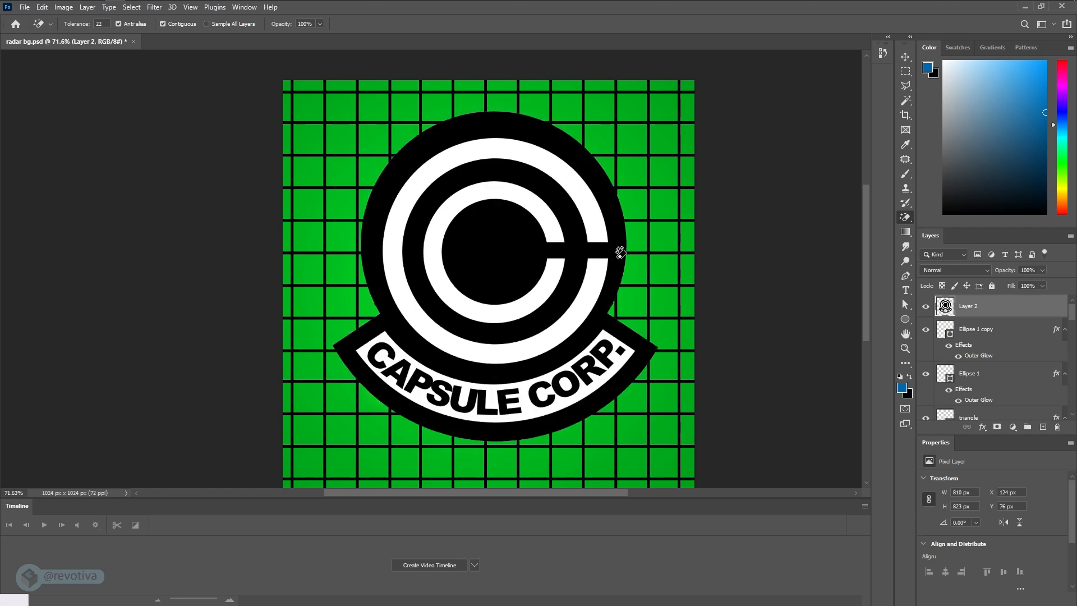
- Enlarge the logo to about 118% and center it horizontally on the canvas
alt+scroll(590, 258, down, 2)
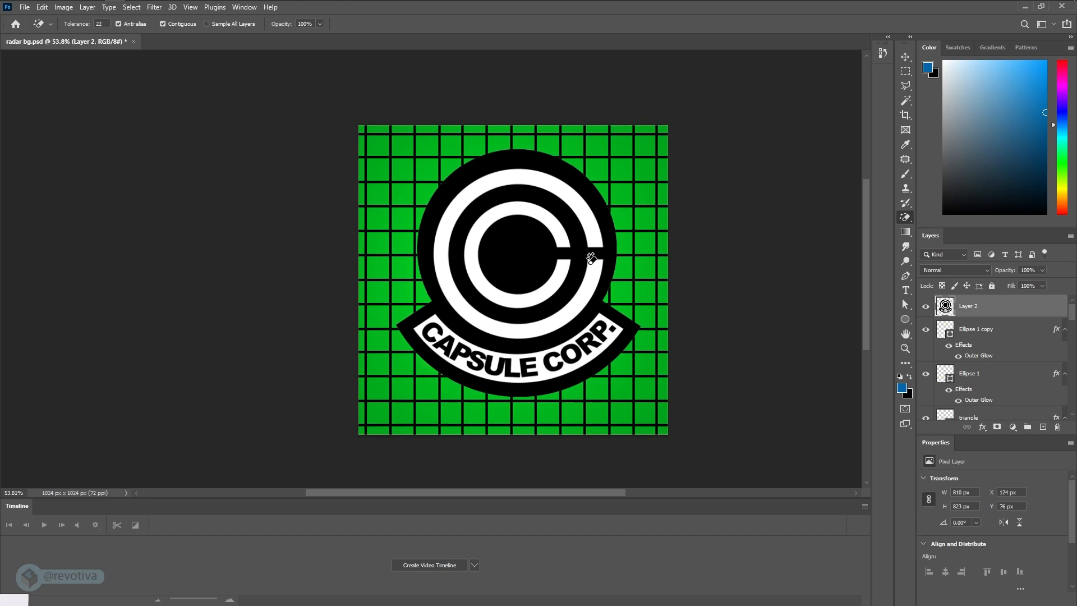
key(ctrl+t)
alt+drag(642, 148, 672, 133)
drag(587, 218, 582, 224)
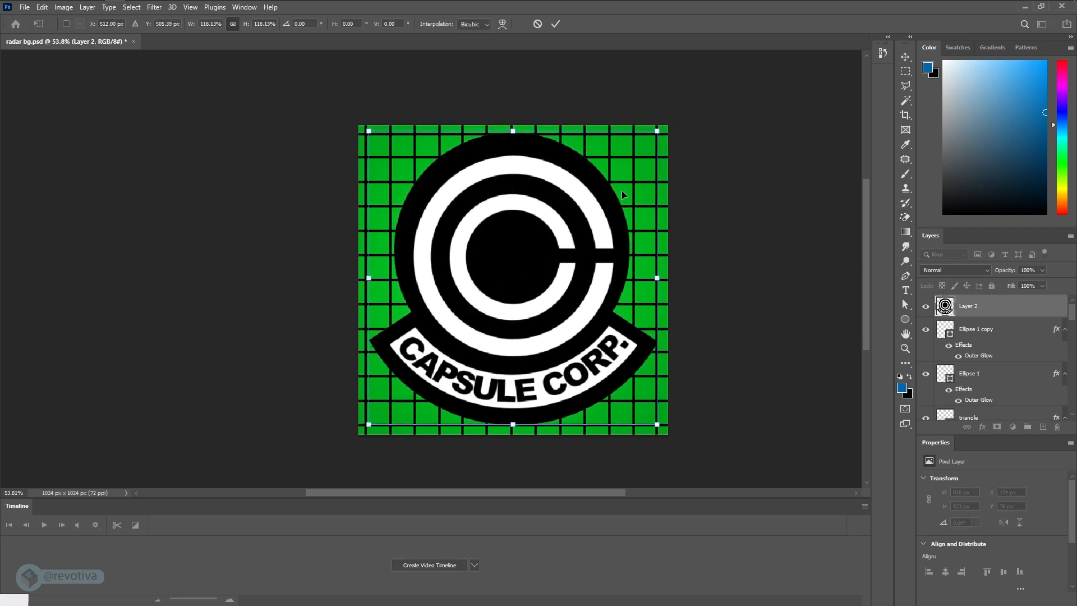
key(Return)
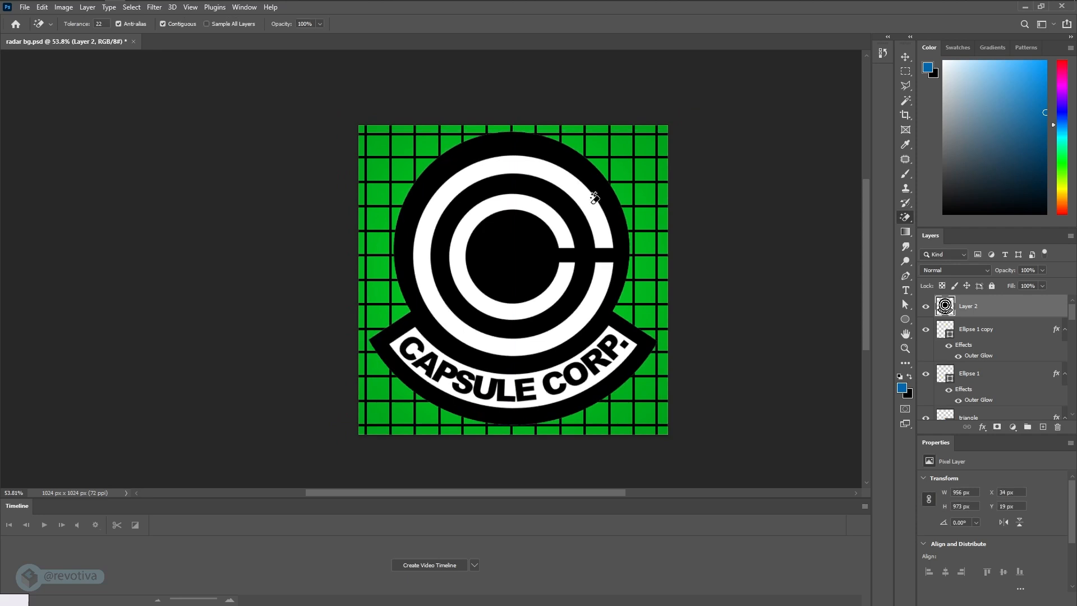
- Rename the pasted logo's layer as "logo"
key(e)
click(905, 57)
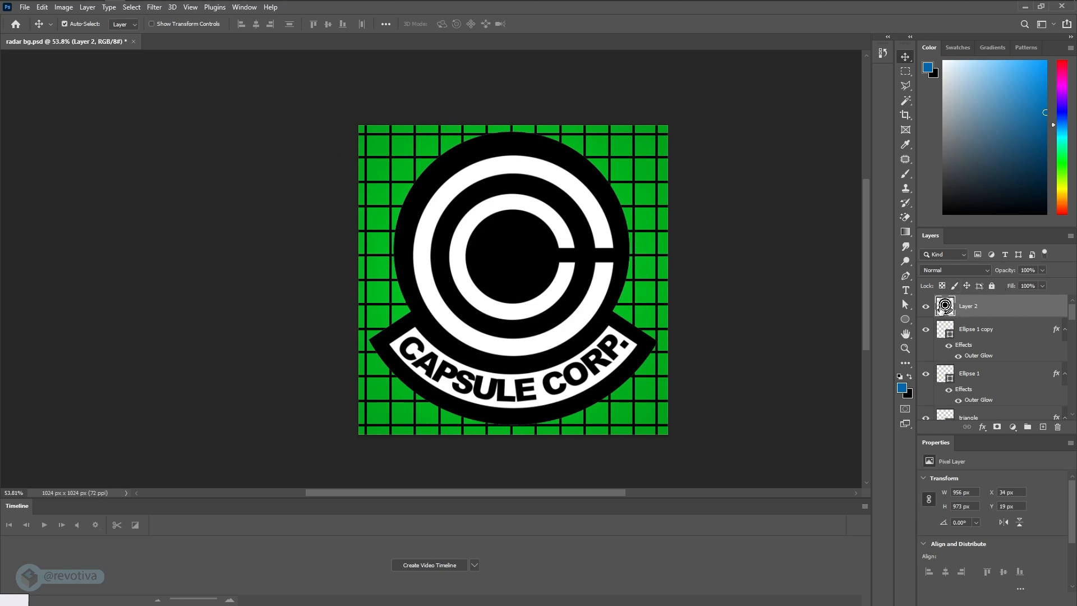
double_click(966, 306)
text(logo)
key(Return)
- Quick-export the "logo" layer as logo.png into the radar project's images folder
right_click(976, 309)
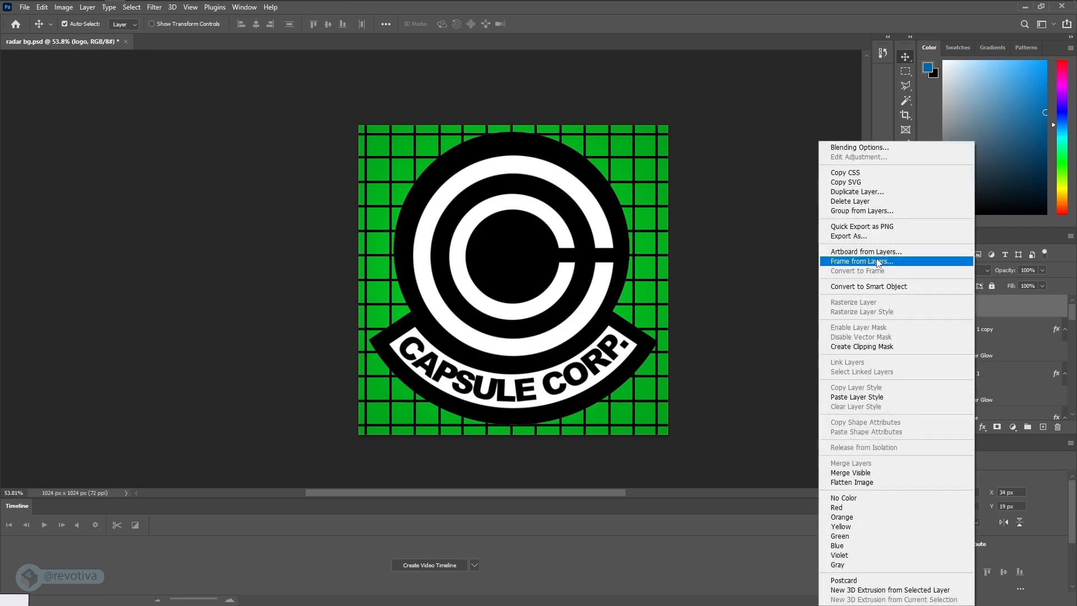
click(884, 227)
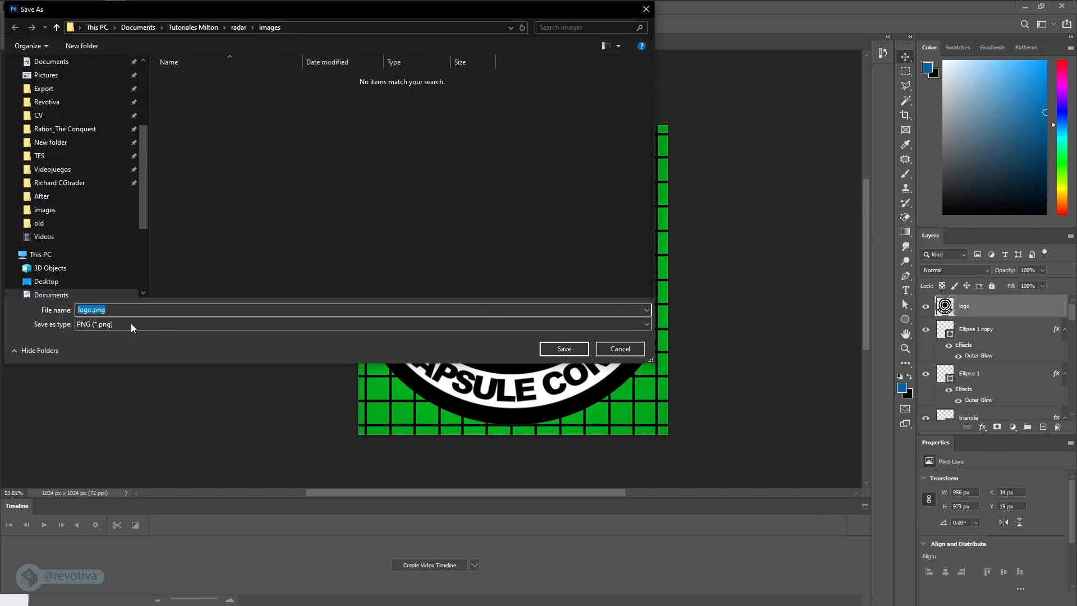
click(564, 349)
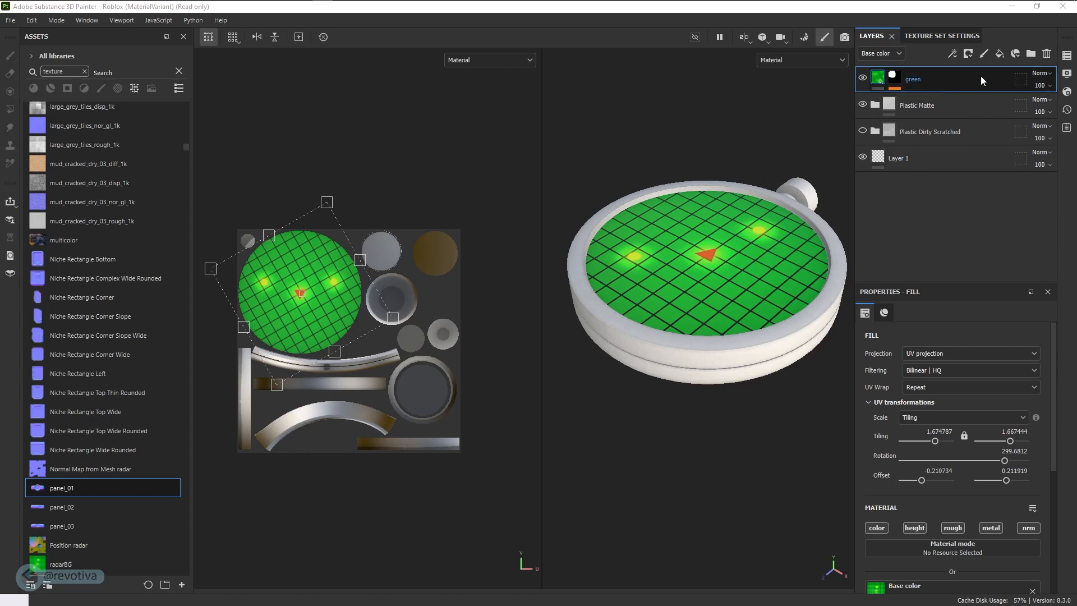
- Add a fill layer above the "green" layer and rename it "logo"
alt+drag(746, 327, 717, 319)
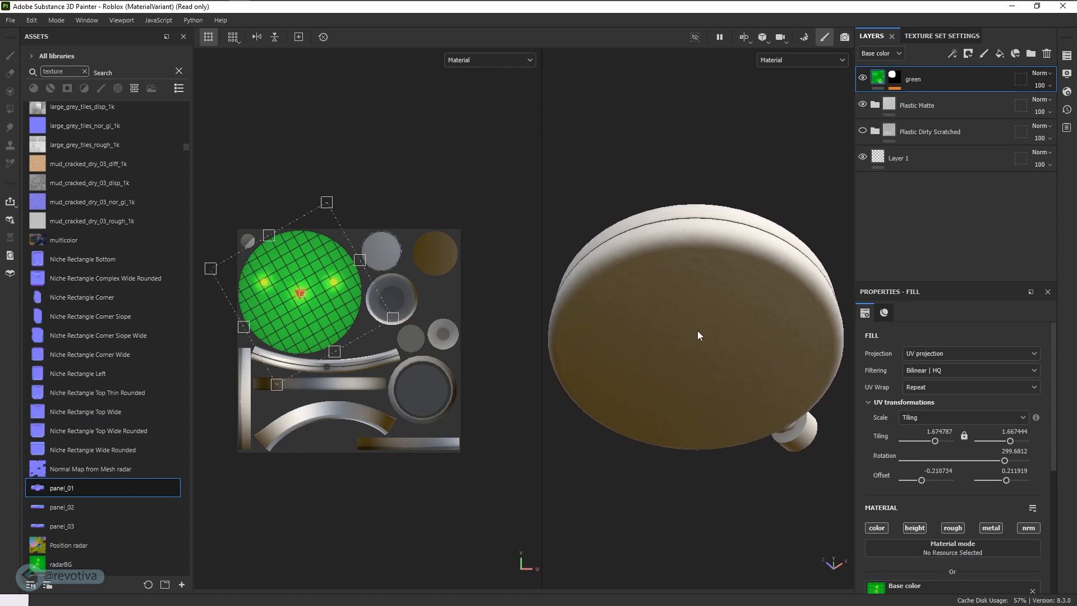
mouse_move(716, 351)
alt+mouse_down()
mouse_move(700, 414)
mouse_move(752, 142)
alt+mouse_up()
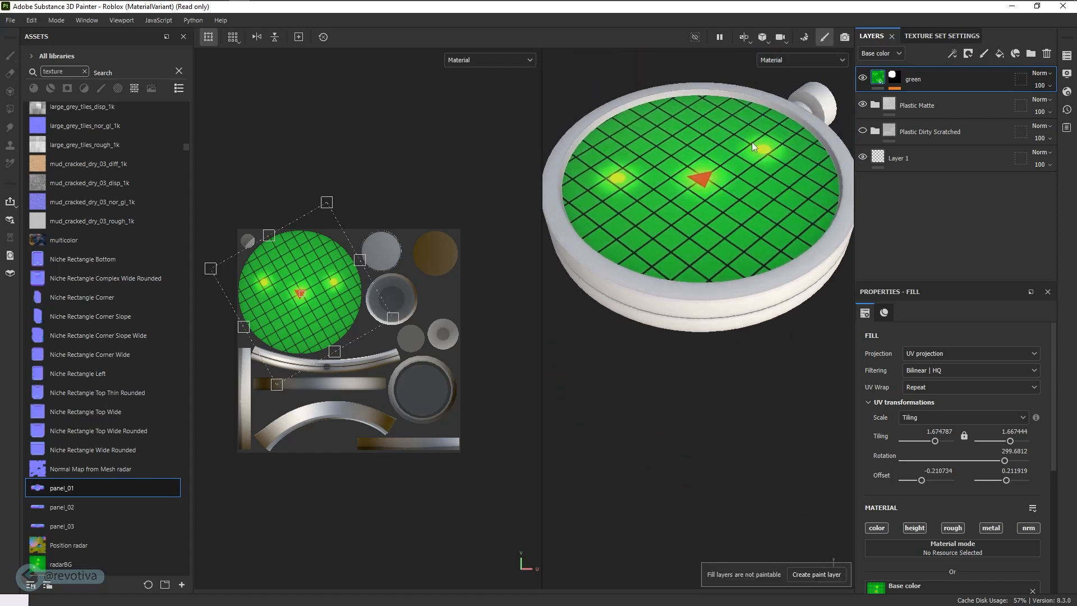
click(1001, 56)
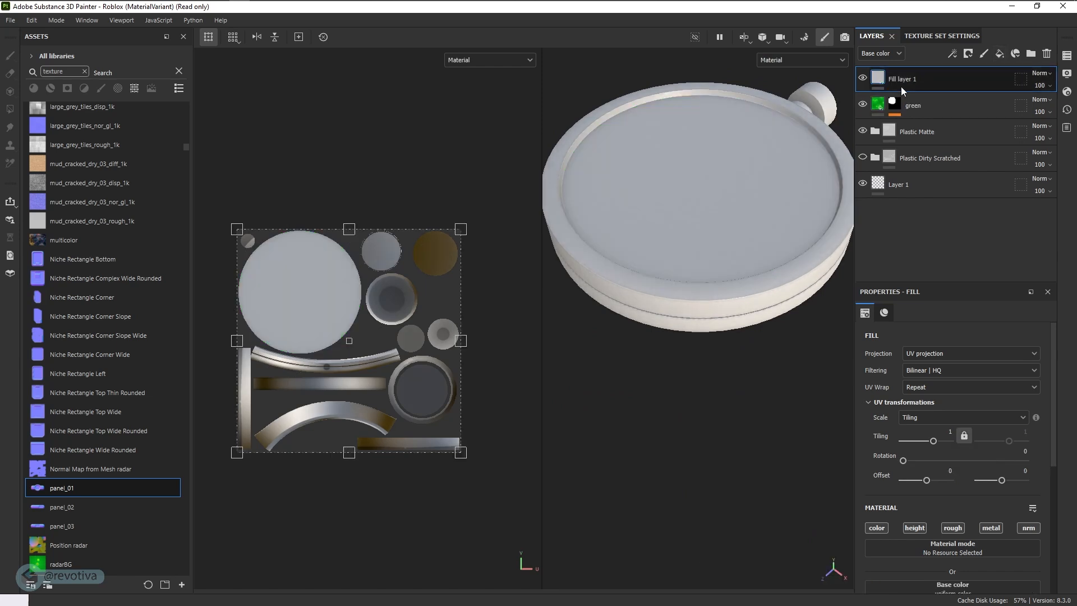
double_click(907, 81)
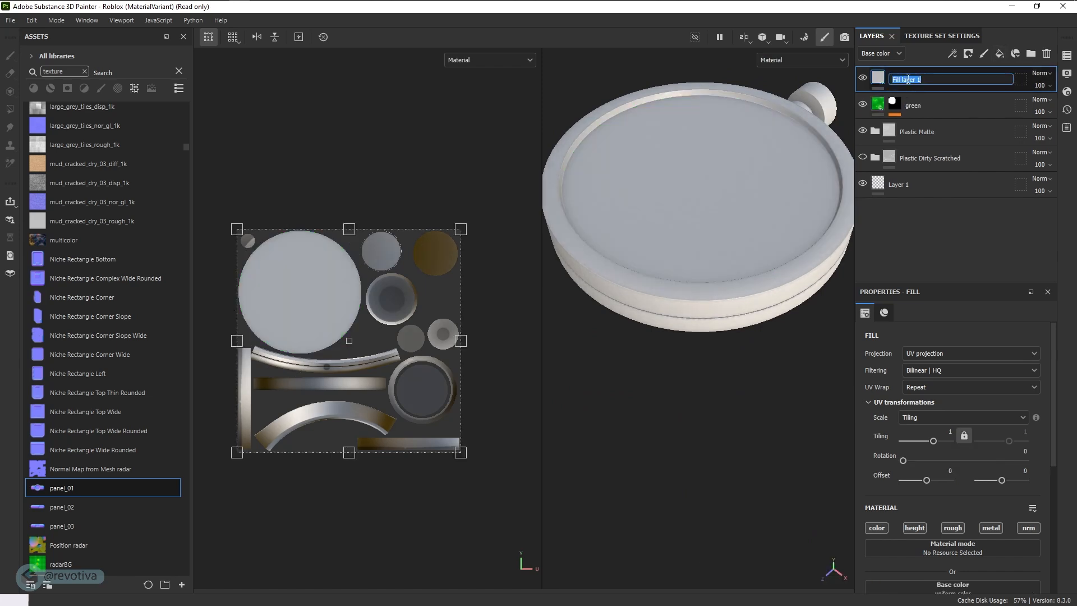
text(logo)
key(Return)
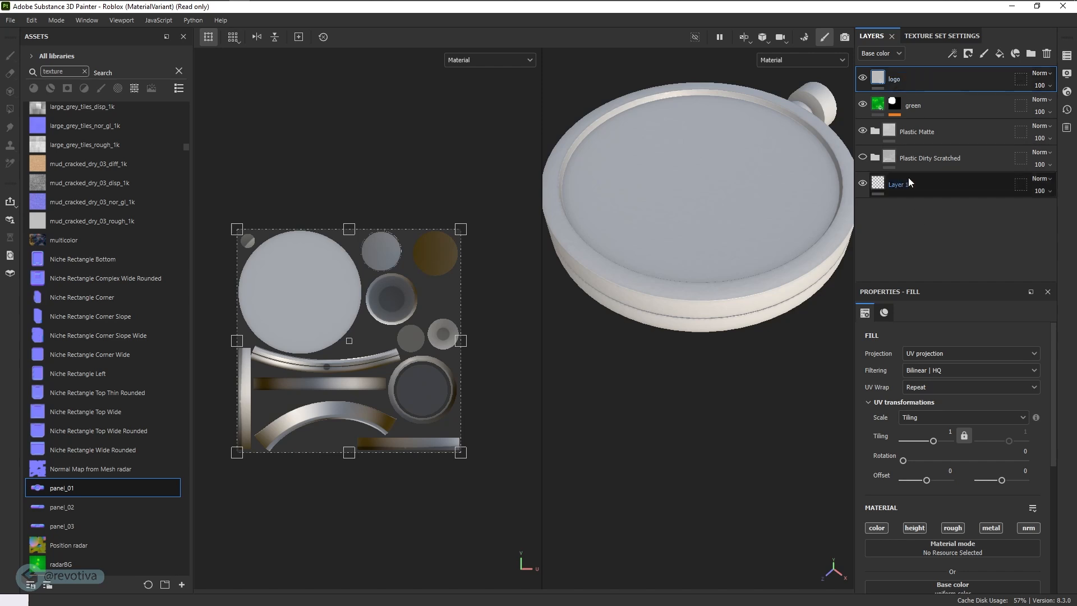
- Import logo.png from the radar images folder as a texture resource into the current session
scroll(916, 448, down, 3)
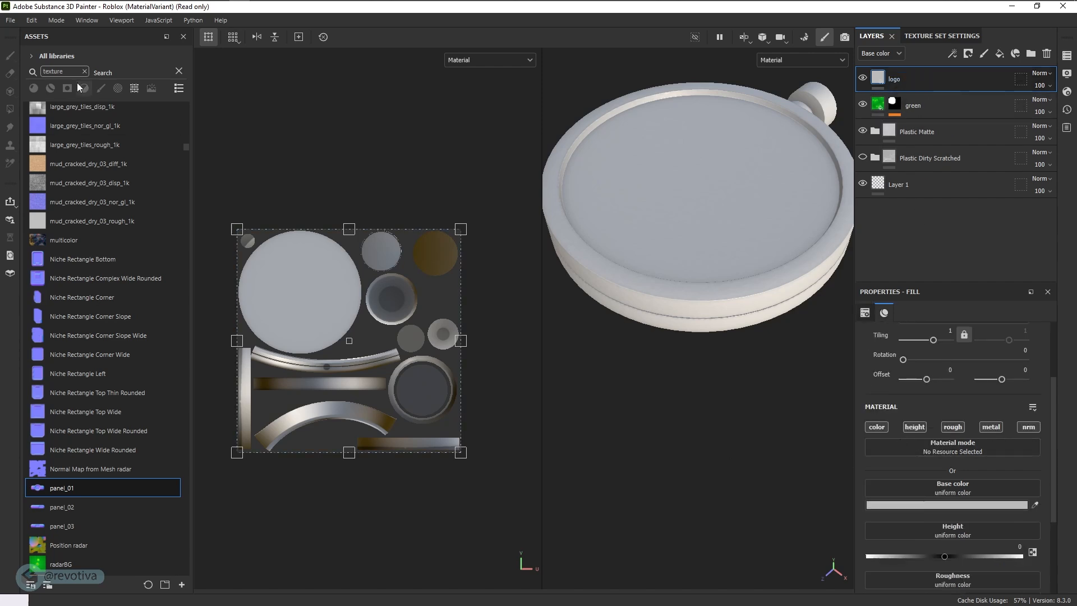
click(10, 20)
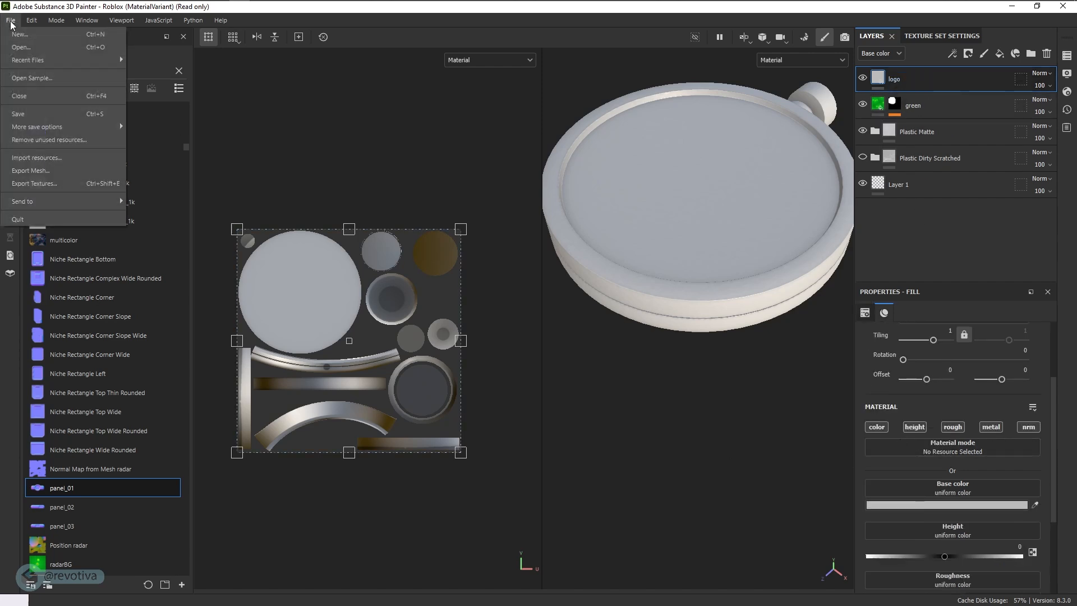
click(35, 158)
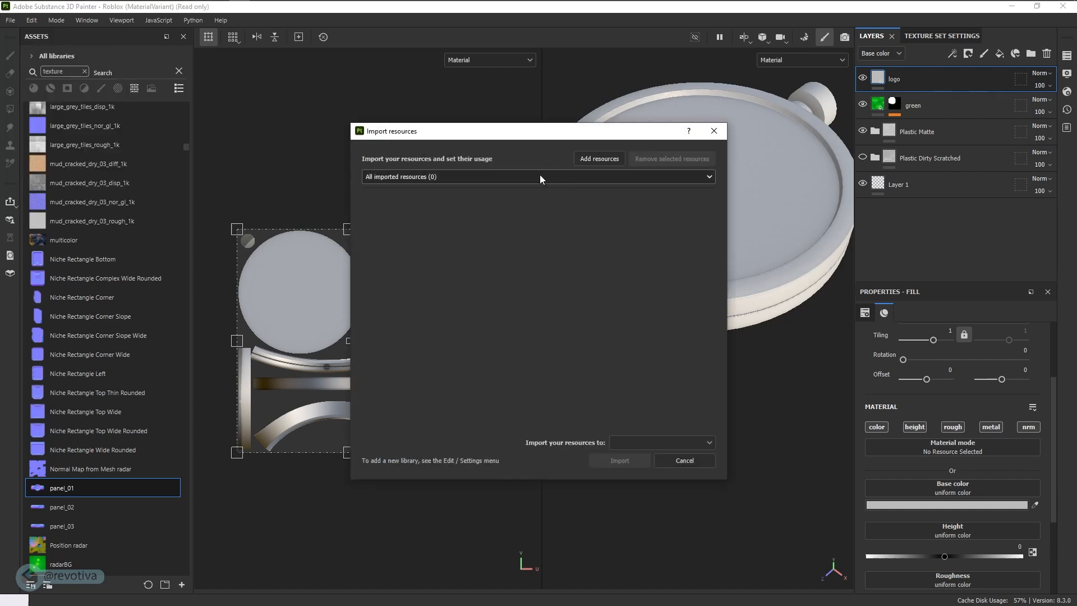
click(599, 159)
click(484, 232)
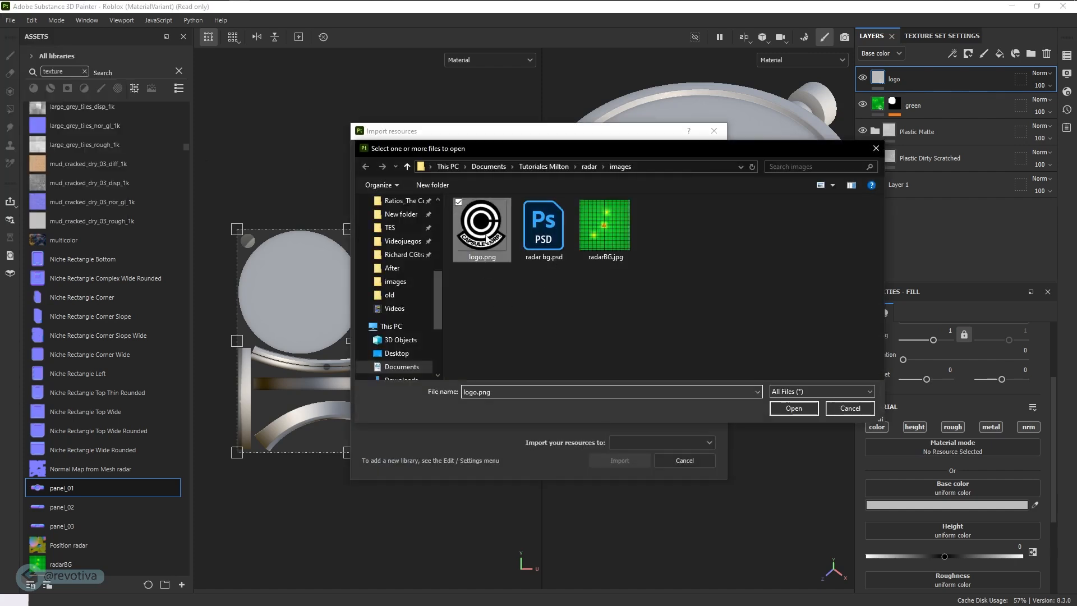
click(789, 409)
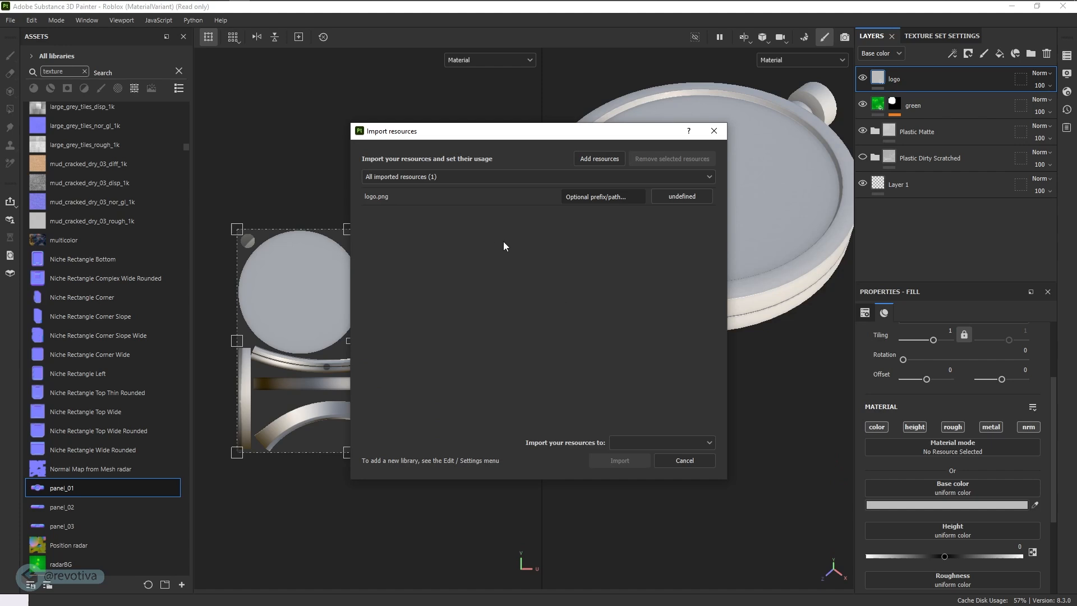
click(677, 194)
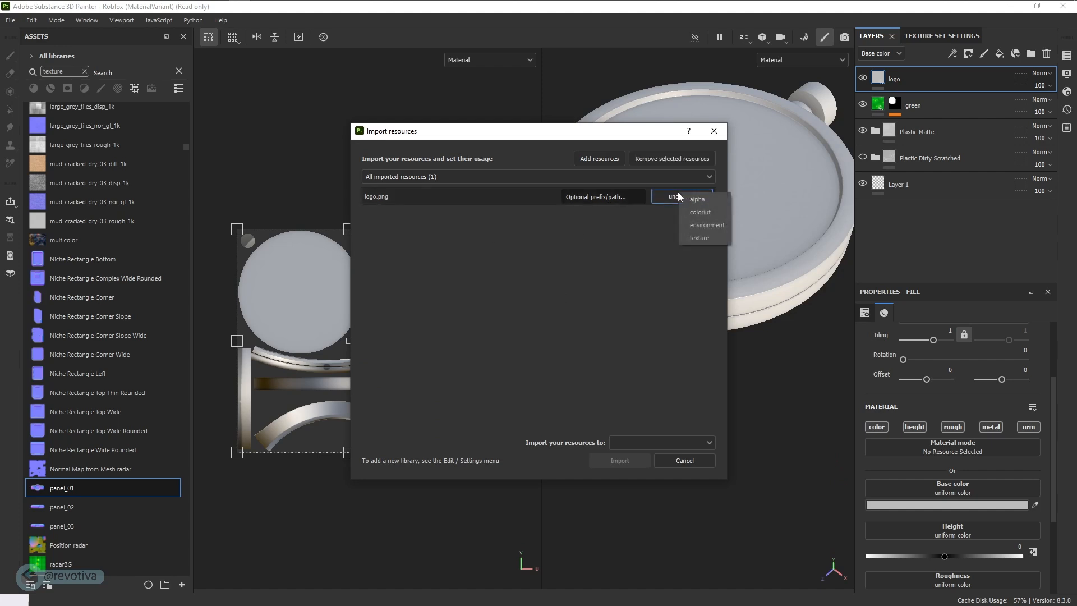
click(700, 237)
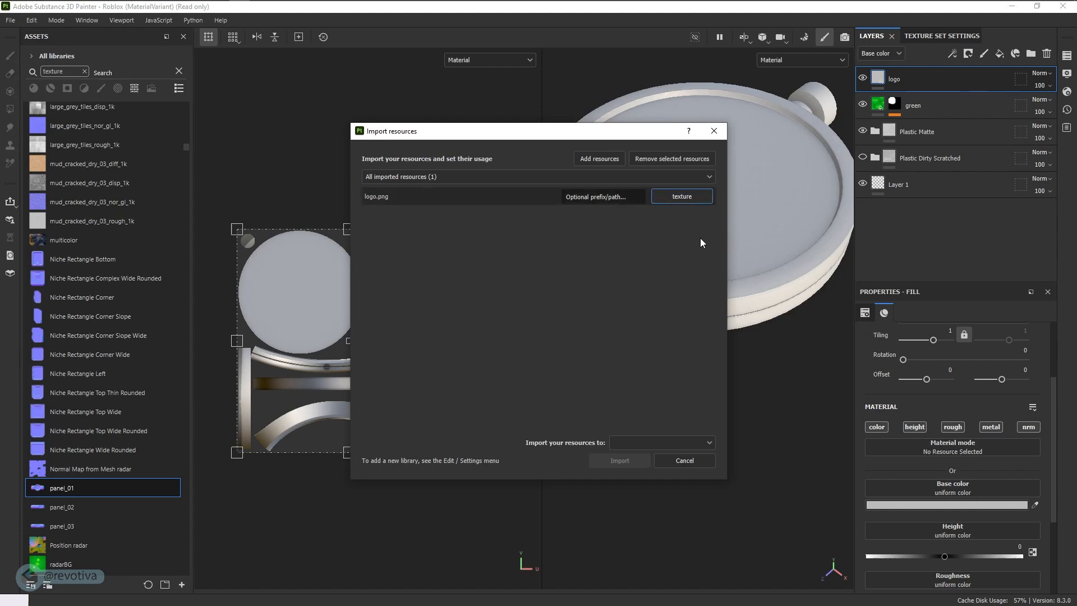
click(634, 439)
click(631, 459)
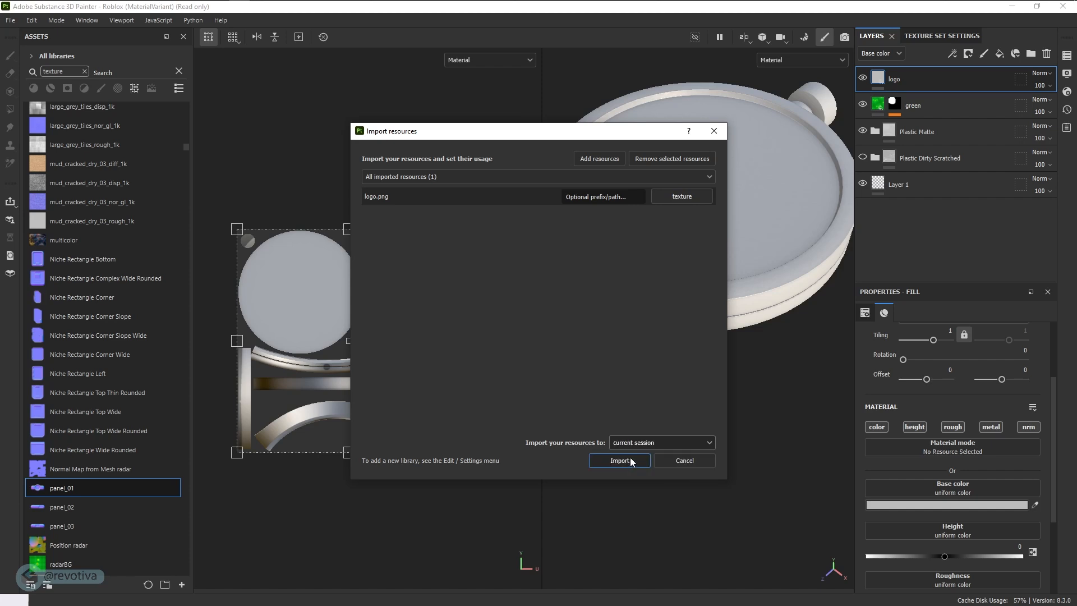
click(620, 461)
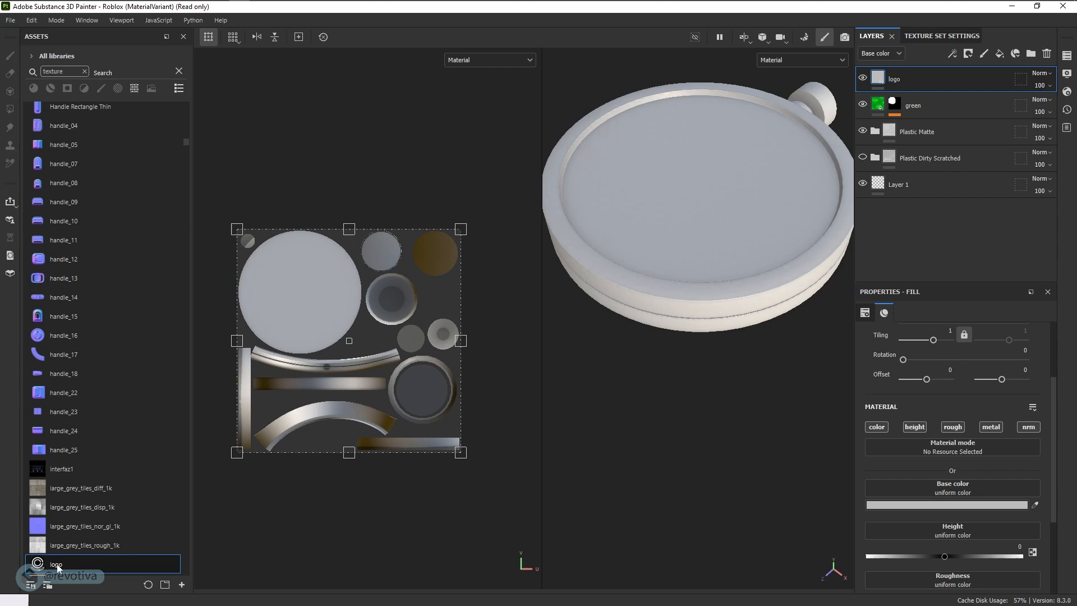
- Assign the logo texture to the "logo" layer's base color and scale it by physical size with a width of 10.66 cm
scroll(902, 512, down, 2)
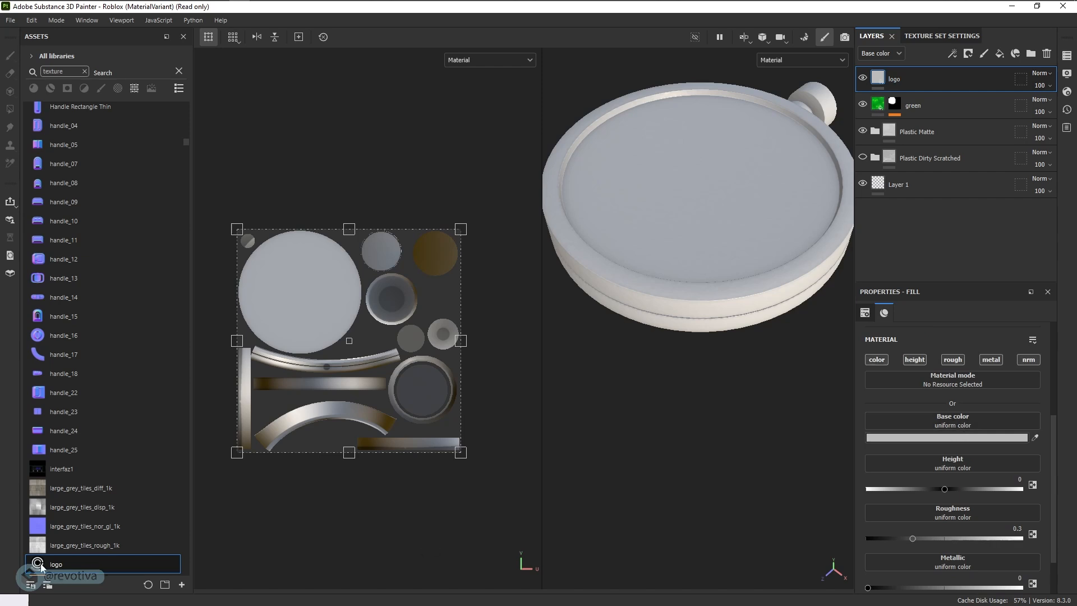
drag(40, 567, 946, 427)
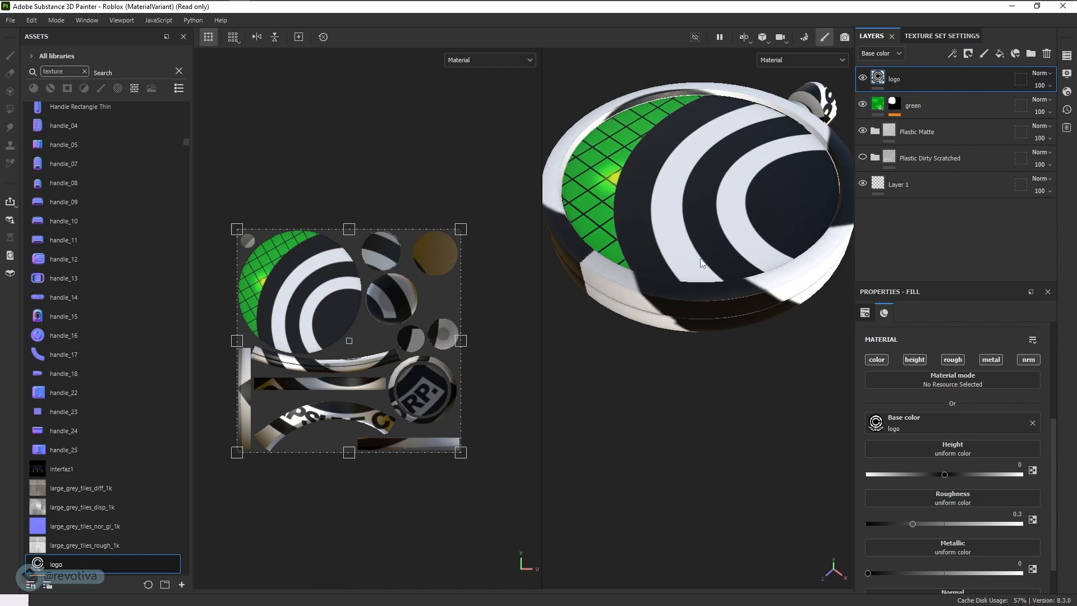
scroll(933, 437, up, 3)
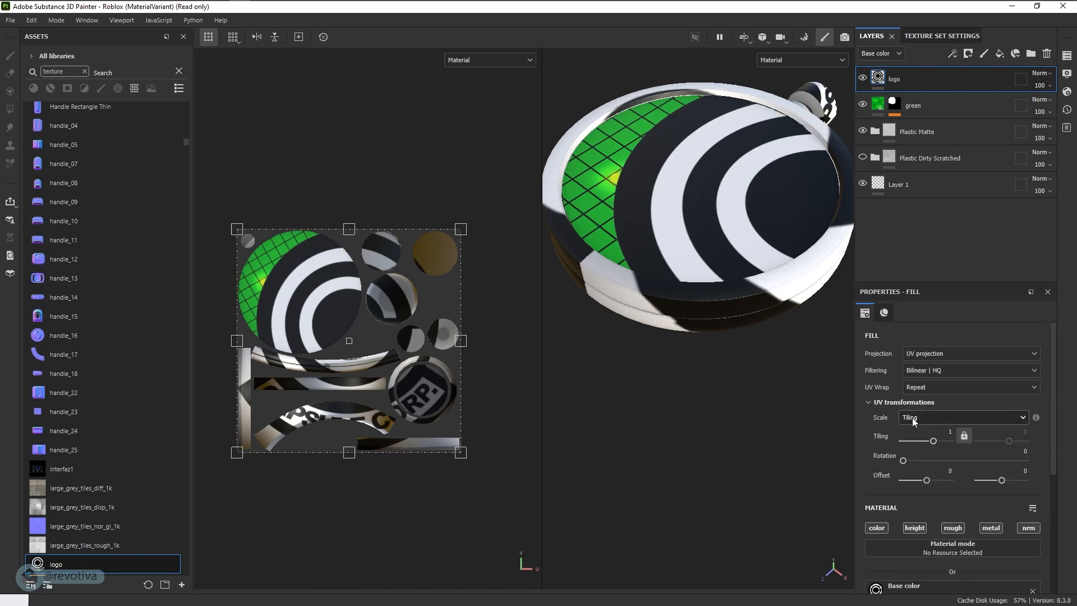
click(915, 420)
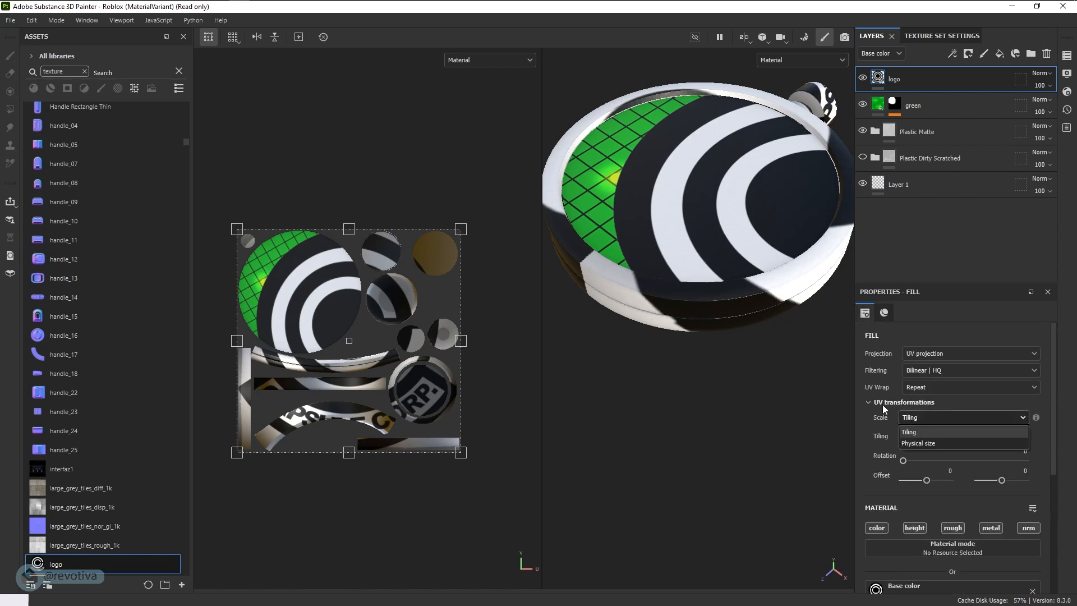
click(918, 443)
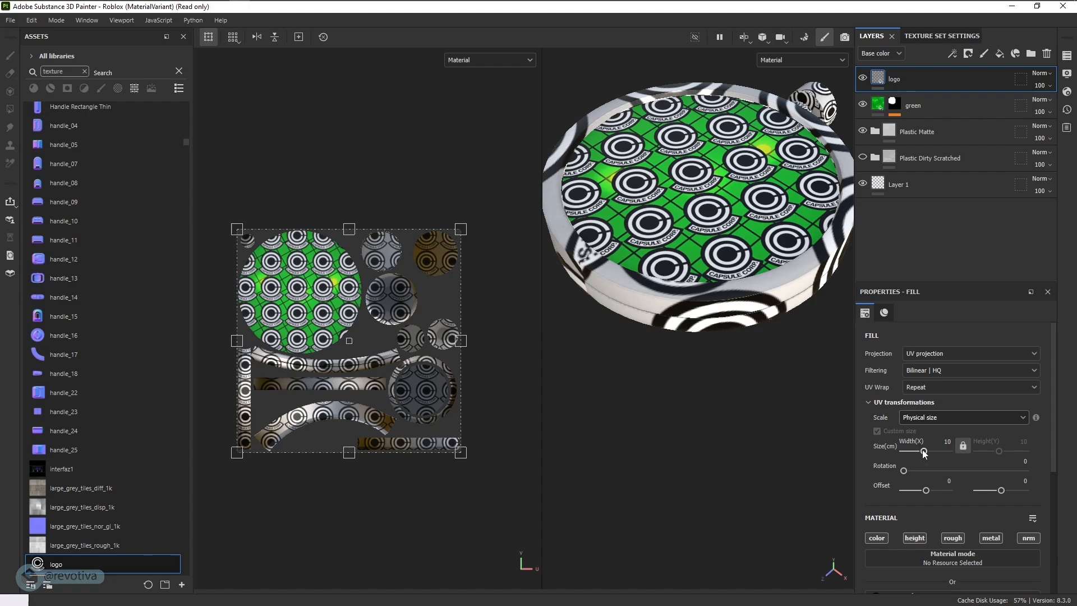
mouse_move(922, 452)
mouse_down()
mouse_move(941, 452)
mouse_move(926, 454)
mouse_up()
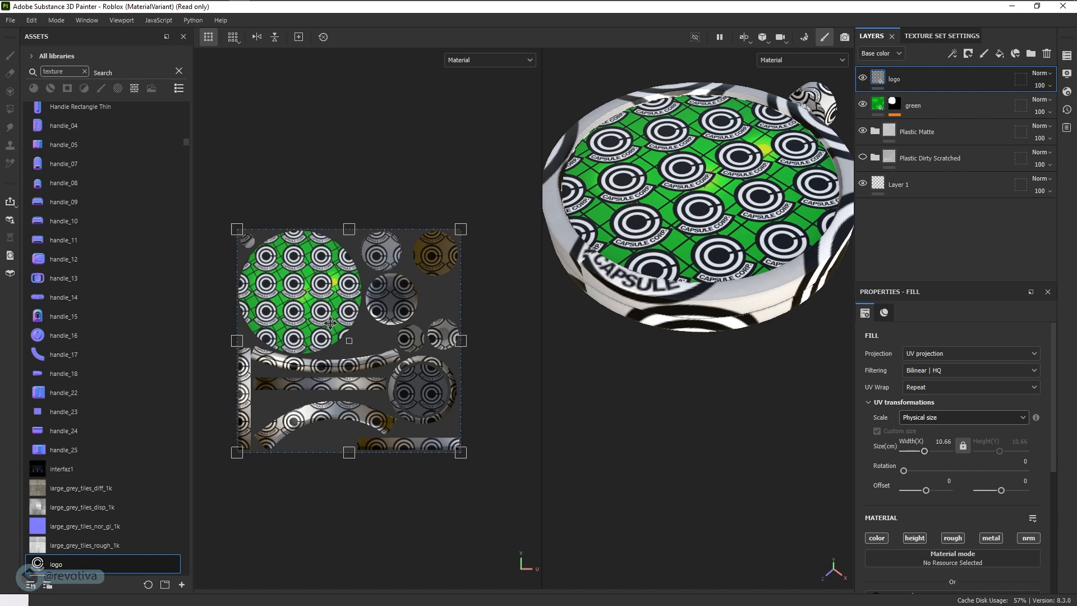
- Shift the repeated logo pattern to a UV offset of 0.25 horizontally and 0.1 vertically
drag(331, 324, 334, 319)
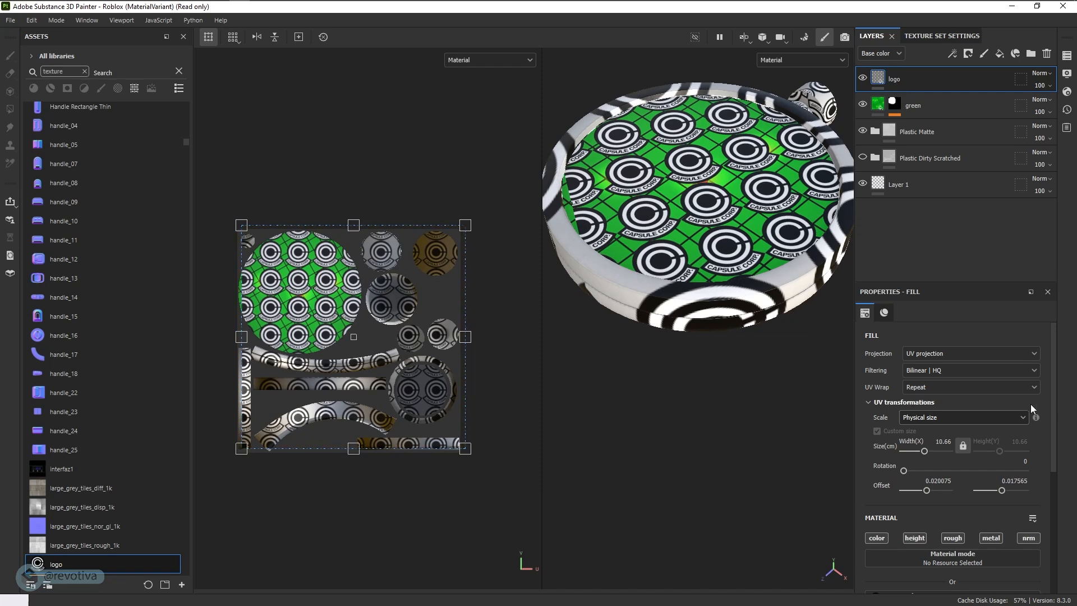
click(909, 387)
click(887, 384)
drag(927, 492, 932, 493)
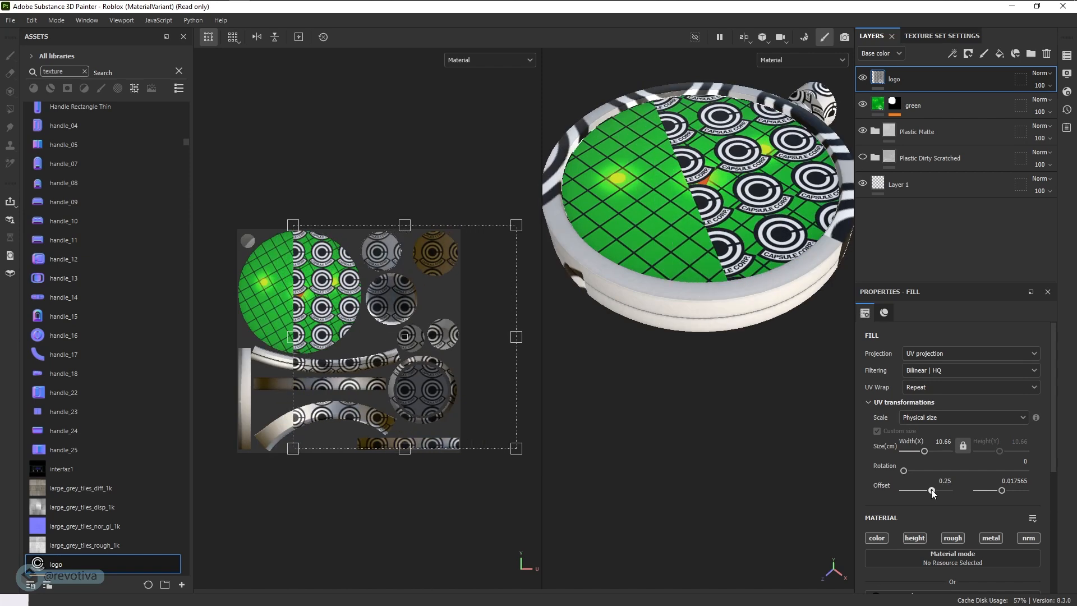
drag(999, 492, 1003, 493)
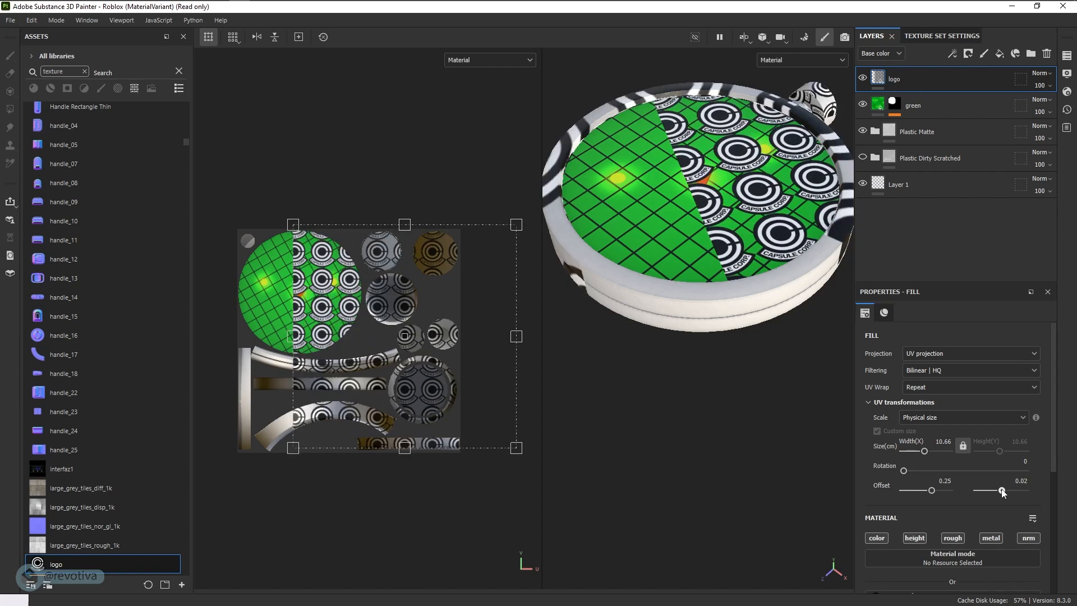
drag(1003, 492, 1005, 492)
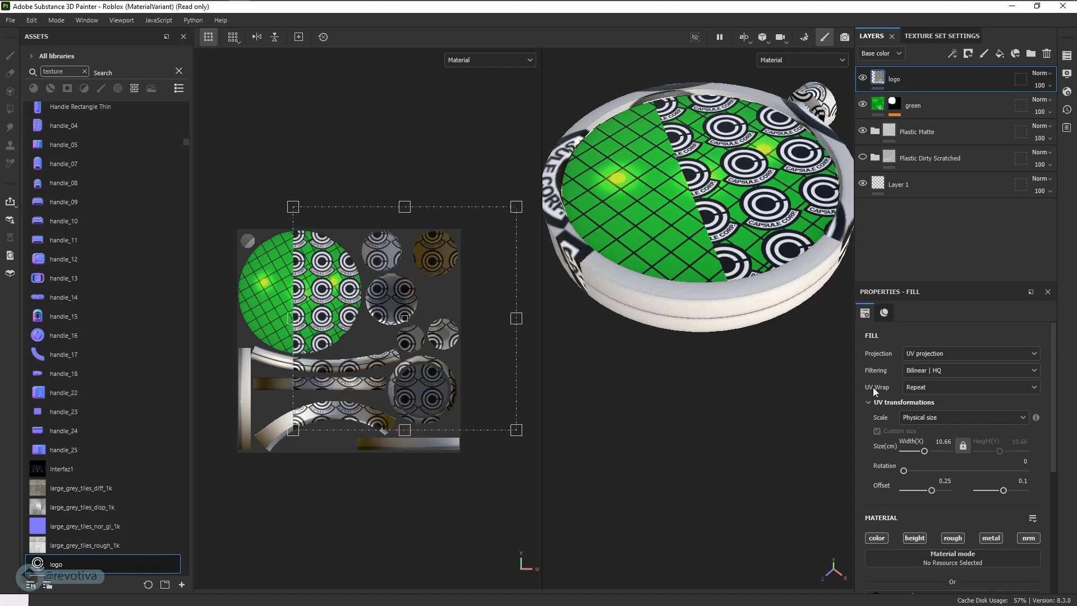
- Set the logo fill's UV wrap to None and center the single logo on the brown circular UV island, at an offset of about 0.389, 0.398
click(916, 388)
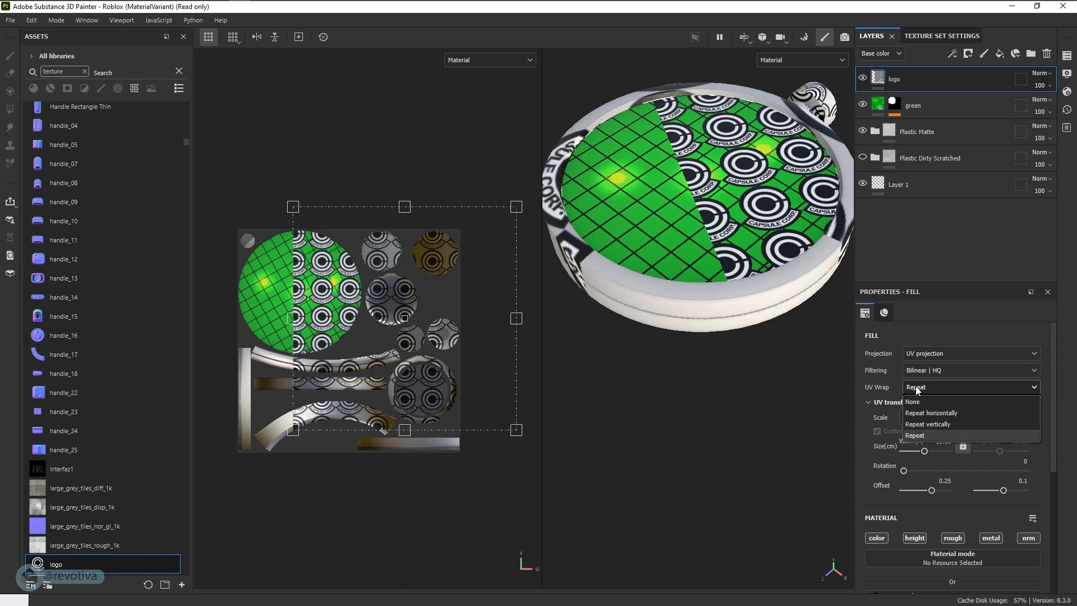
click(913, 401)
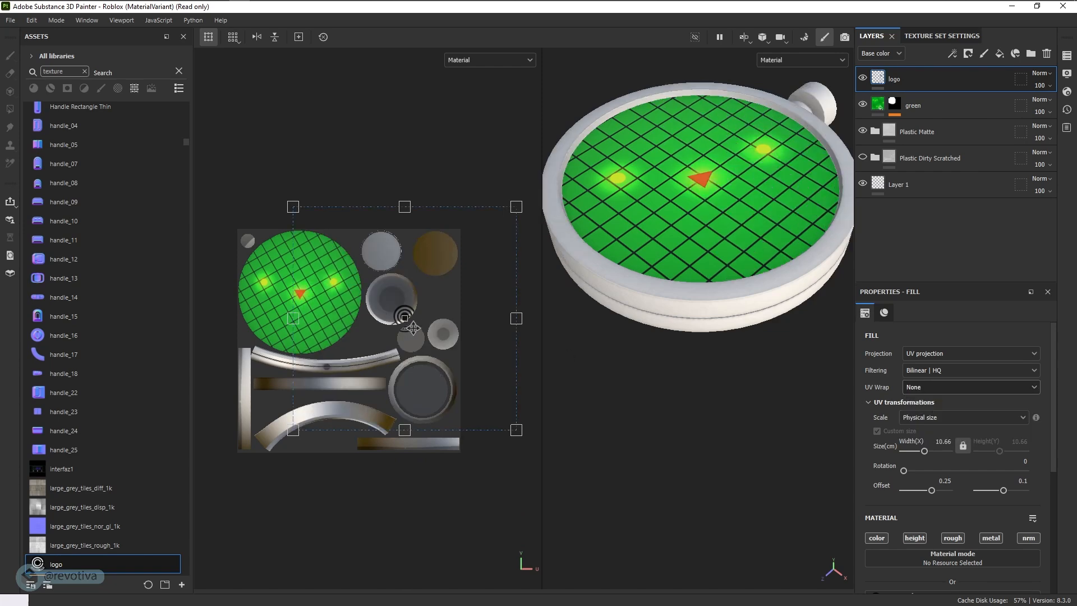
drag(399, 320, 423, 253)
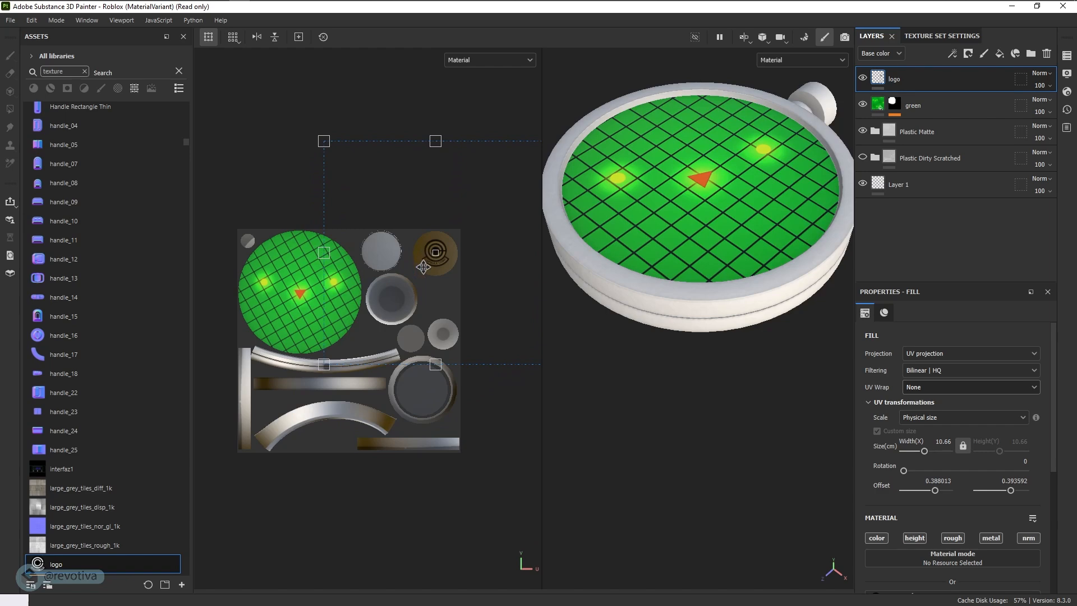
scroll(424, 252, up, 6)
scroll(451, 268, up, 2)
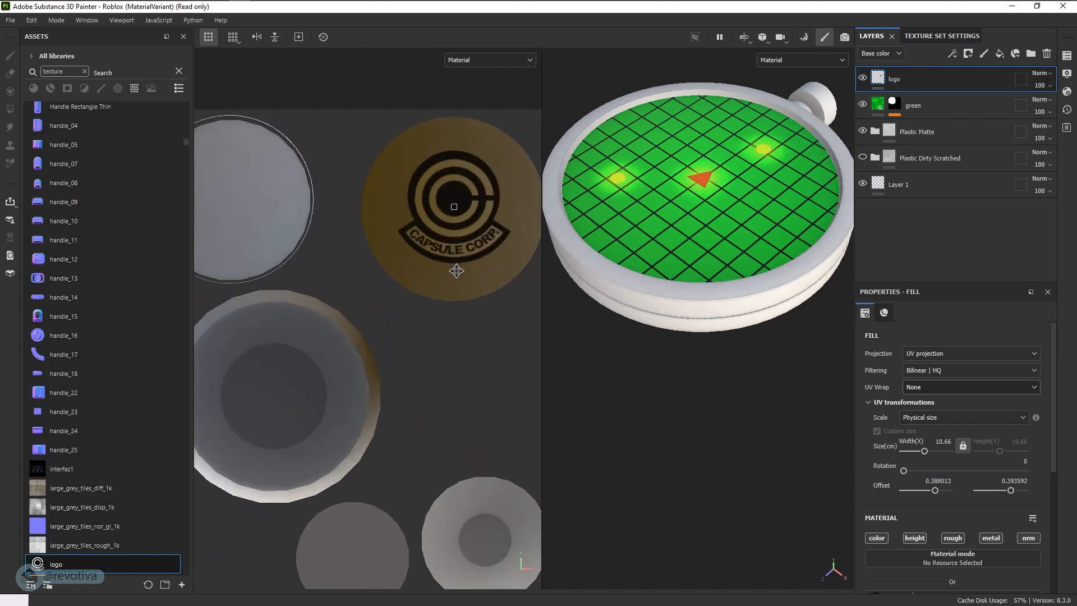
drag(454, 269, 458, 246)
scroll(469, 296, down, 6)
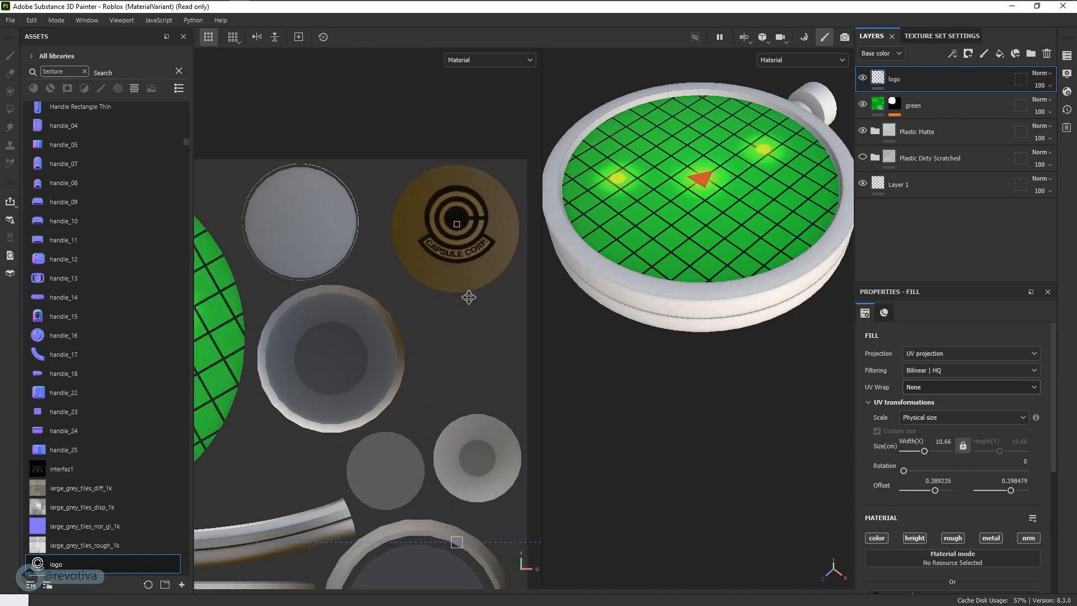
- Rotate the logo projection 180 degrees on the radar's back face
alt+drag(534, 358, 721, 449)
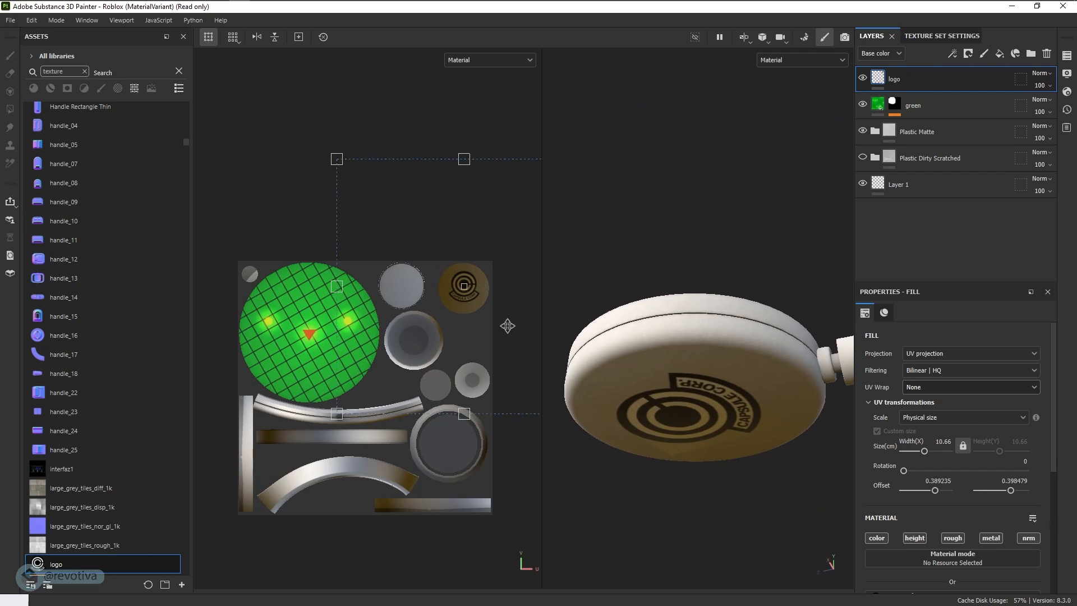
drag(330, 145, 520, 354)
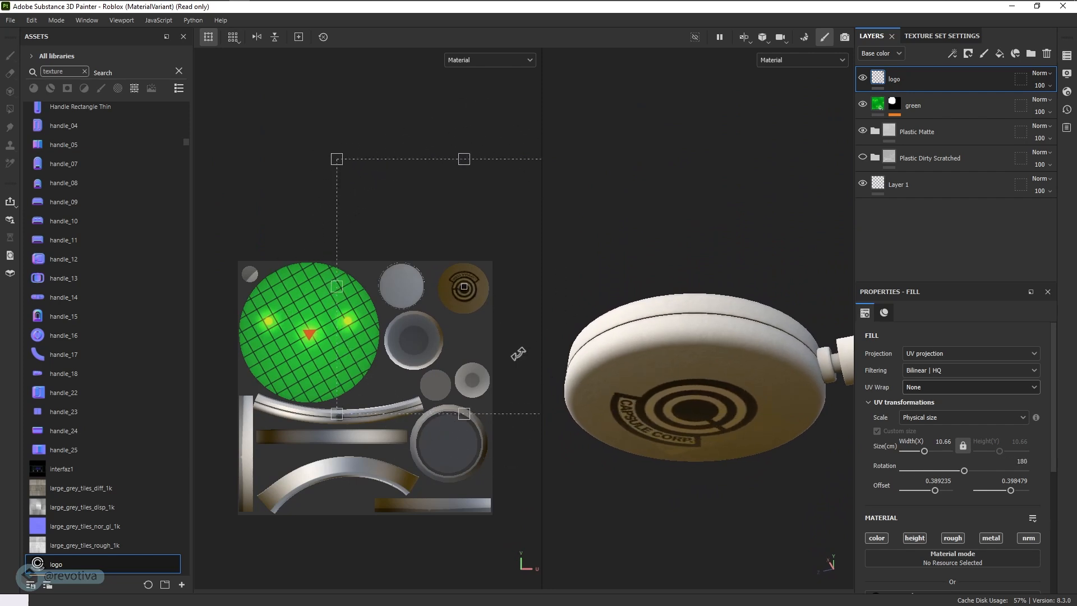
alt+drag(625, 419, 795, 480)
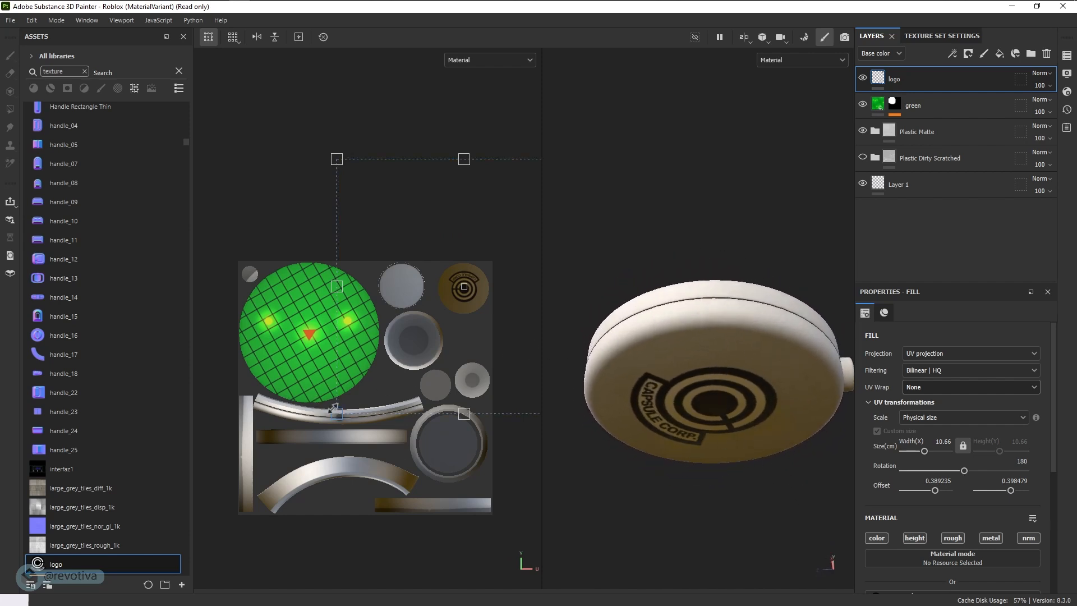
- Reduce the logo's physical width to 9.09 cm and check it on the radar's back face
drag(336, 411, 348, 399)
key(ctrl+z)
drag(924, 453, 924, 452)
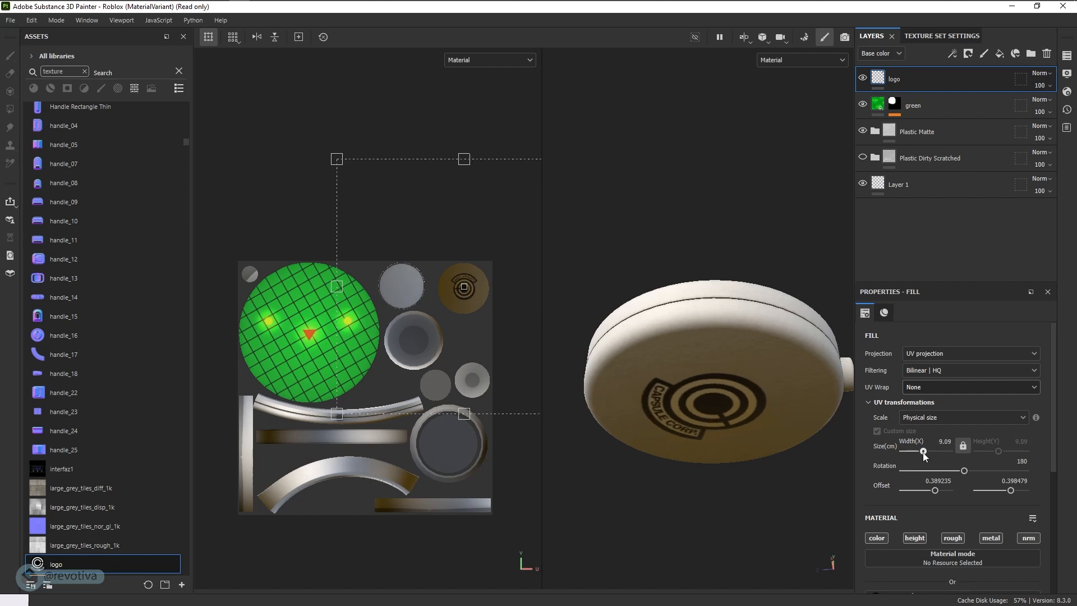
alt+drag(724, 449, 702, 413)
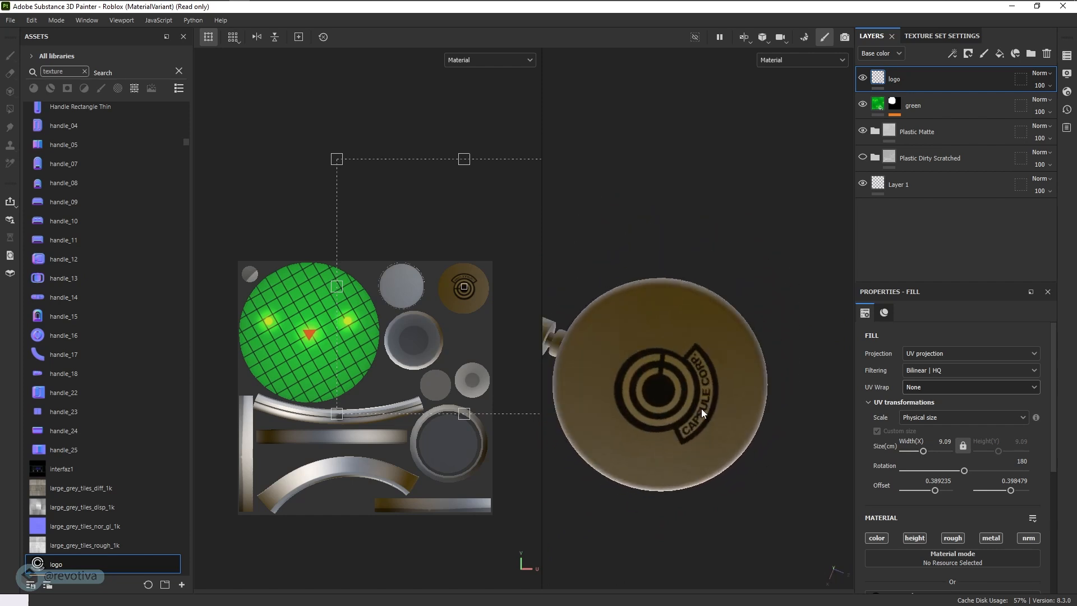
scroll(891, 459, down, 5)
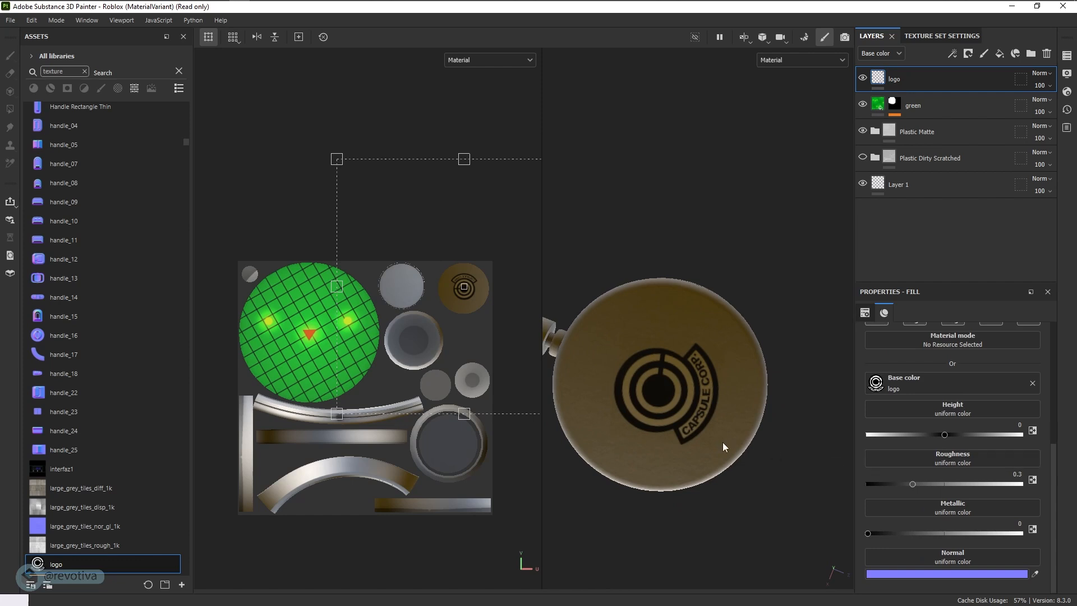
- Set the logo fill's roughness to 1 and check the finish on the radar's back face from several angles
key(alt)
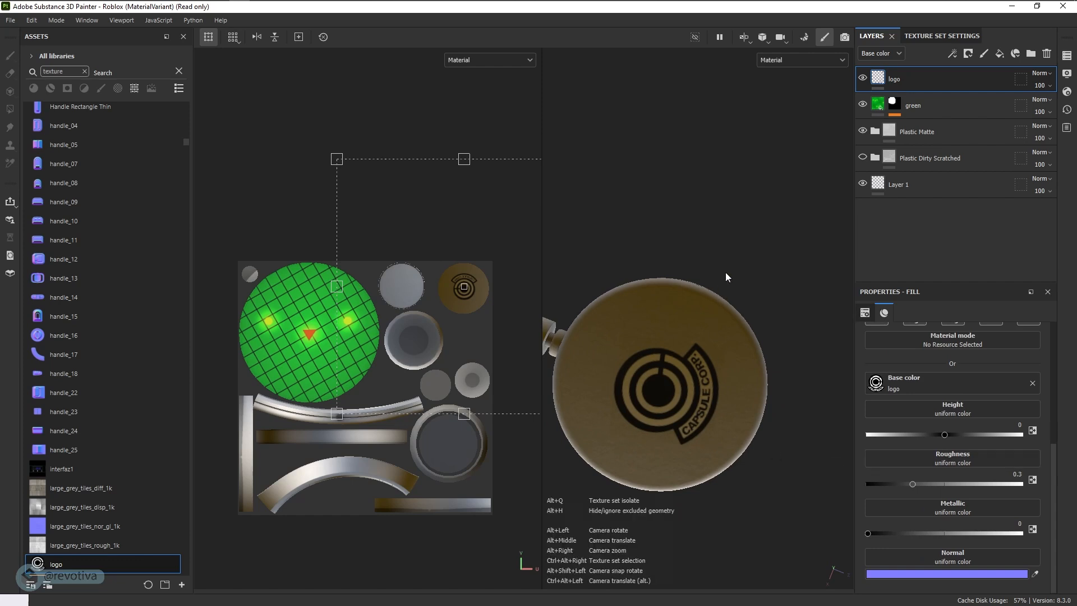
alt+drag(736, 361, 741, 387)
mouse_move(915, 485)
mouse_down()
mouse_move(892, 487)
mouse_move(935, 485)
mouse_up()
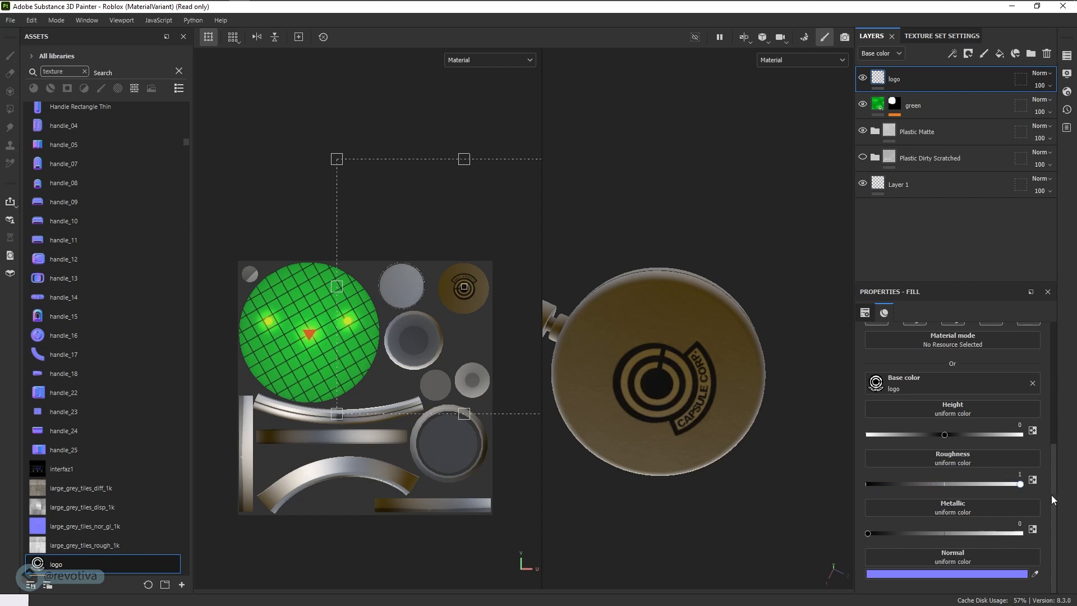
alt+drag(816, 453, 750, 428)
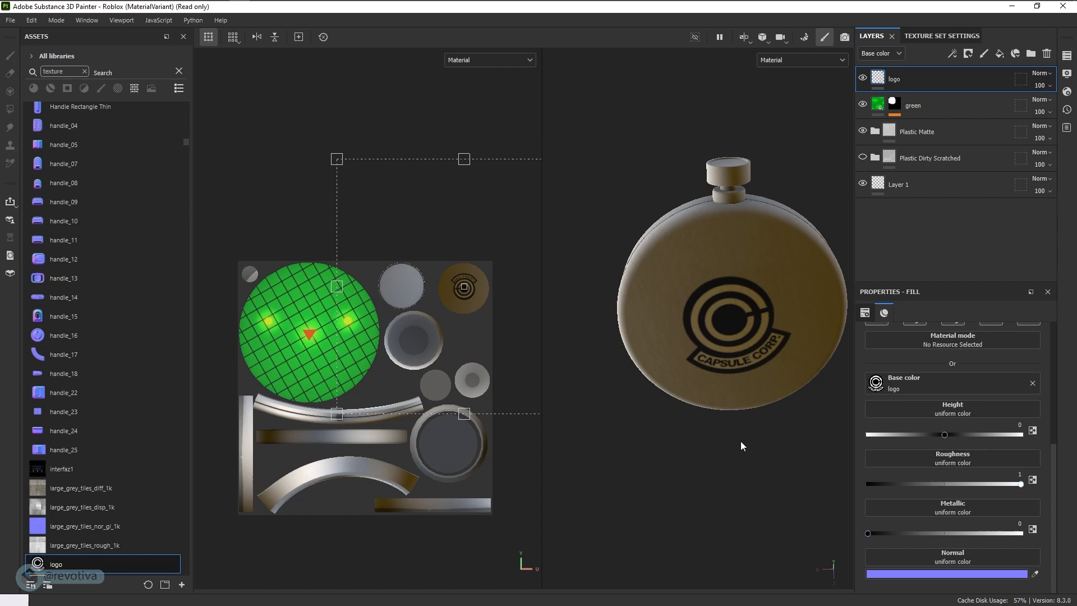
alt+drag(721, 471, 727, 403)
alt+drag(724, 444, 737, 447)
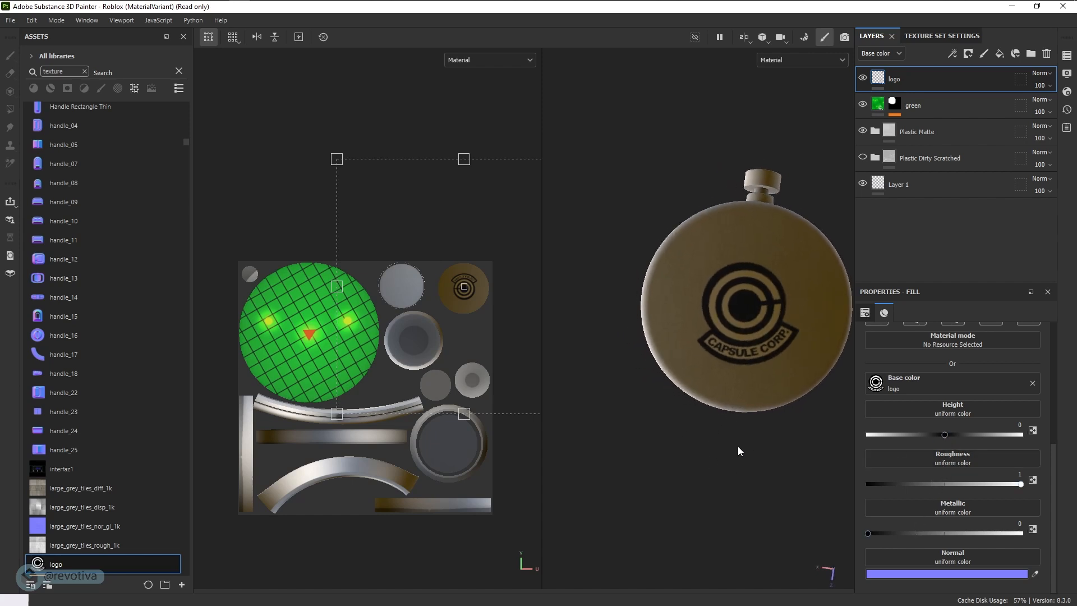
alt+middle_drag(737, 446, 673, 462)
alt+drag(673, 461, 719, 473)
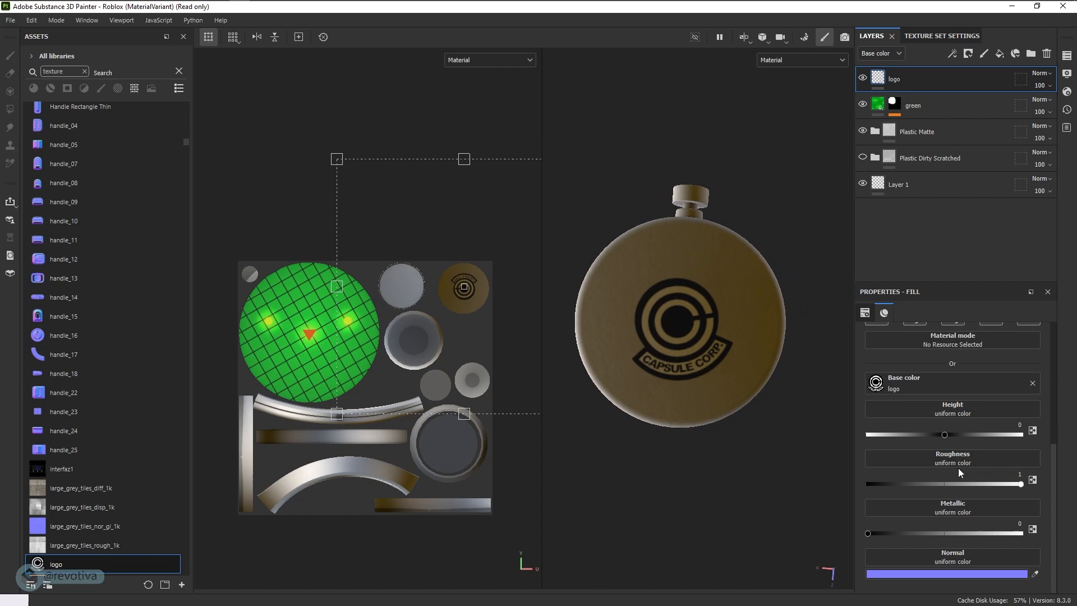
- Rotate the logo projection to about 167 degrees and shift its offset to about 0.385, 0.392 to straighten and center it on the back face
scroll(958, 471, up, 3)
scroll(959, 468, up, 2)
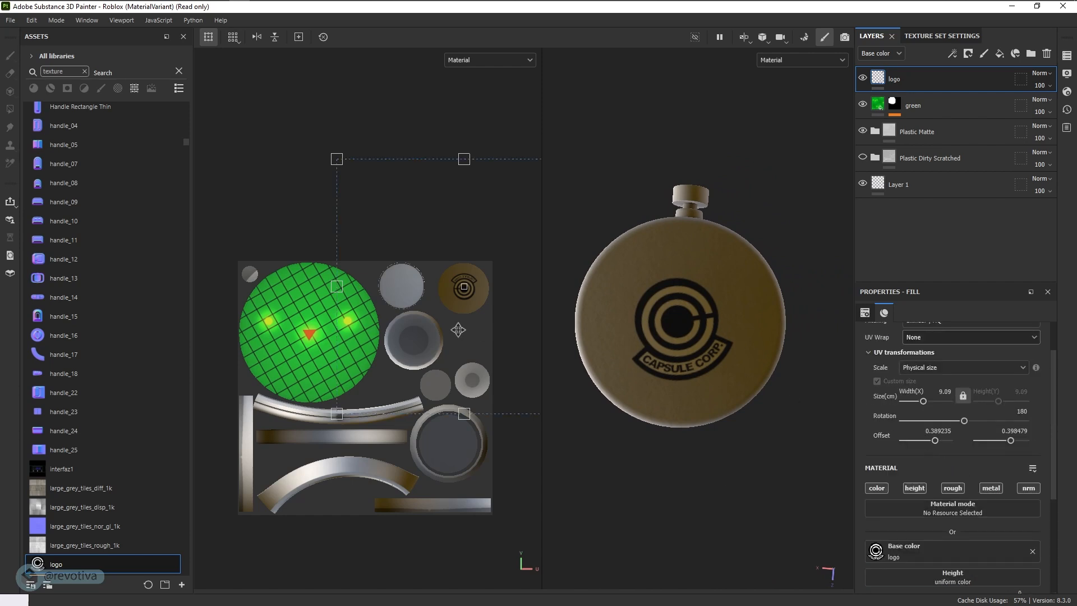
drag(335, 147, 370, 137)
drag(480, 275, 479, 278)
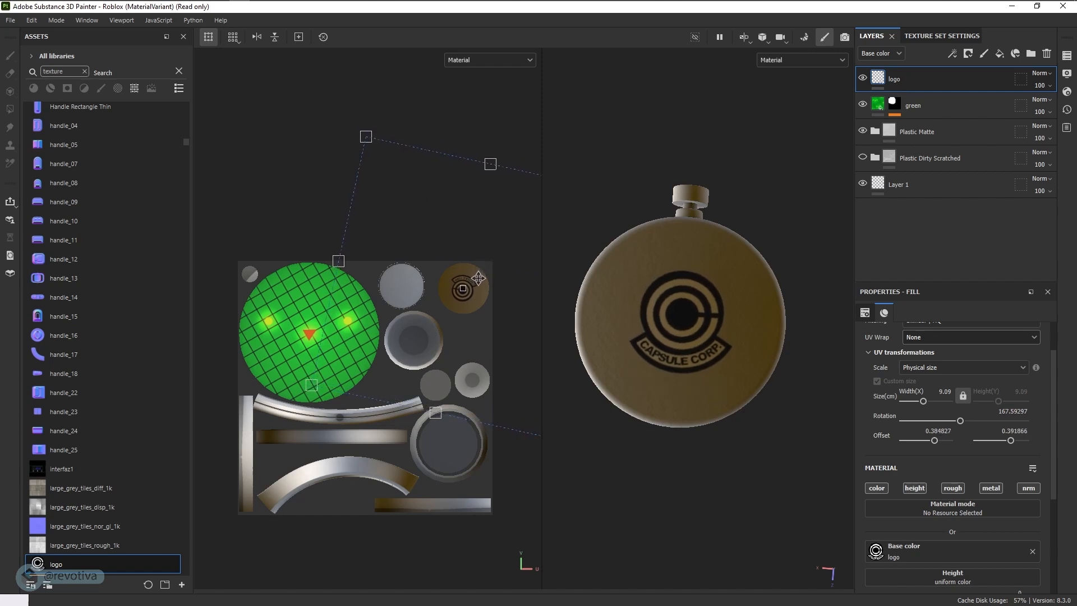
alt+drag(753, 507, 782, 510)
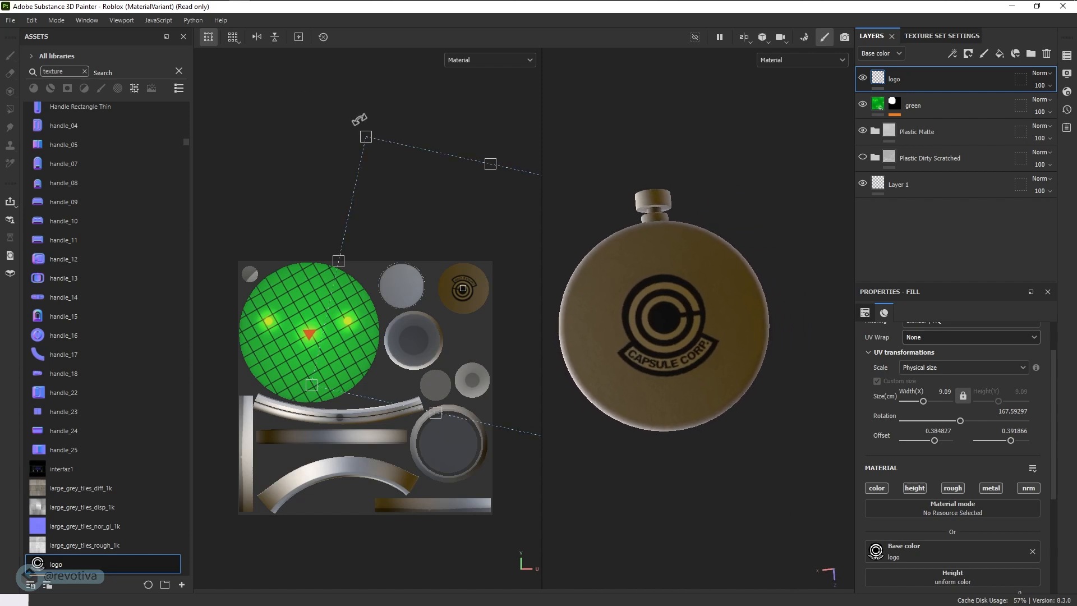
drag(359, 120, 360, 118)
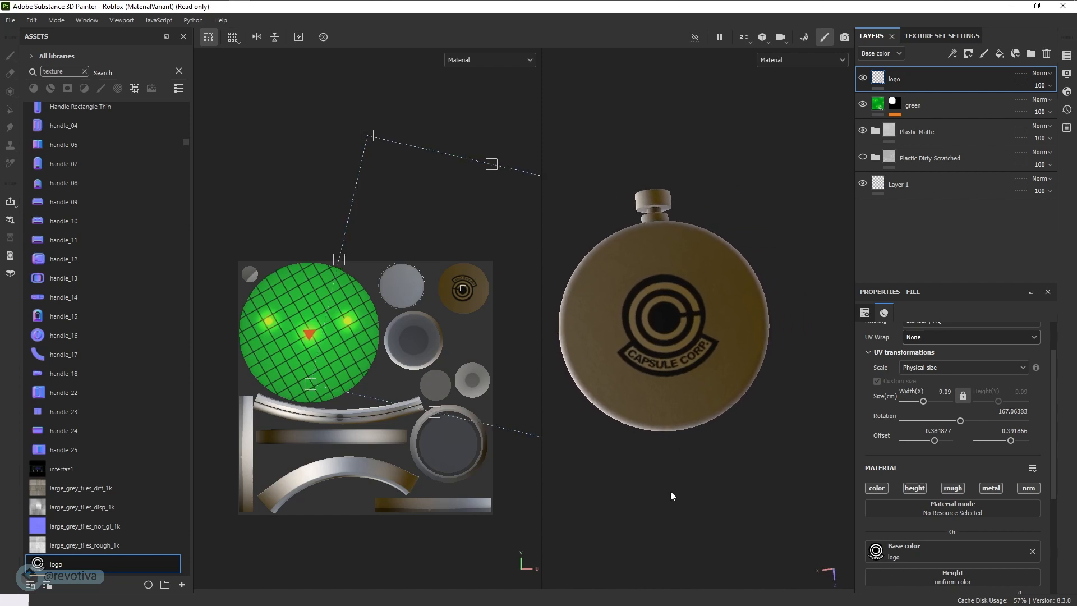
alt+drag(673, 496, 716, 440)
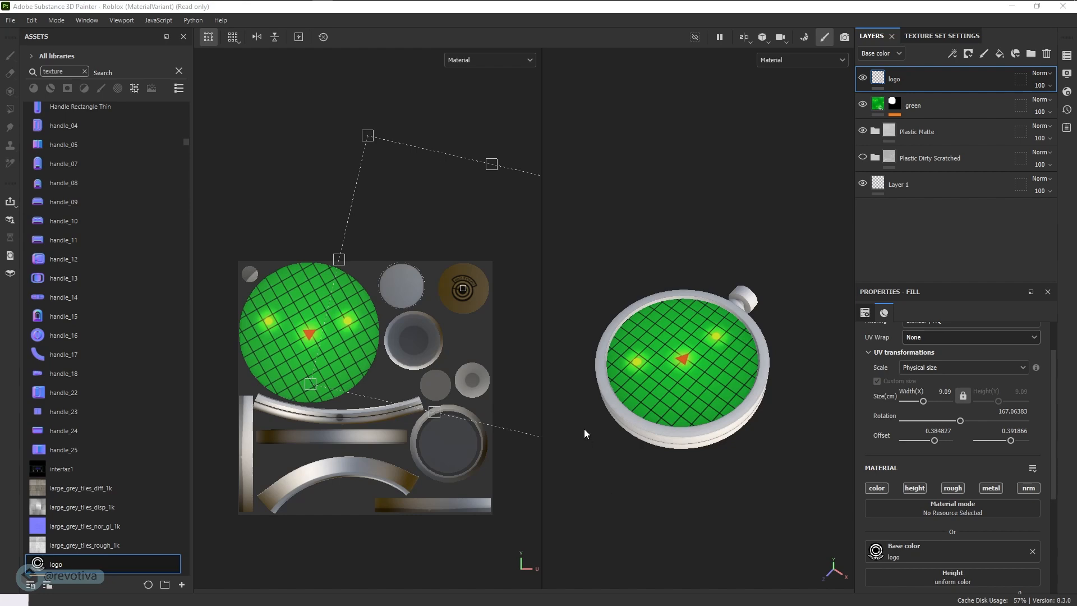
- Open the texture export settings and choose the Roblox (SurfaceAppearance) output template with the jpeg file type
click(13, 23)
click(27, 184)
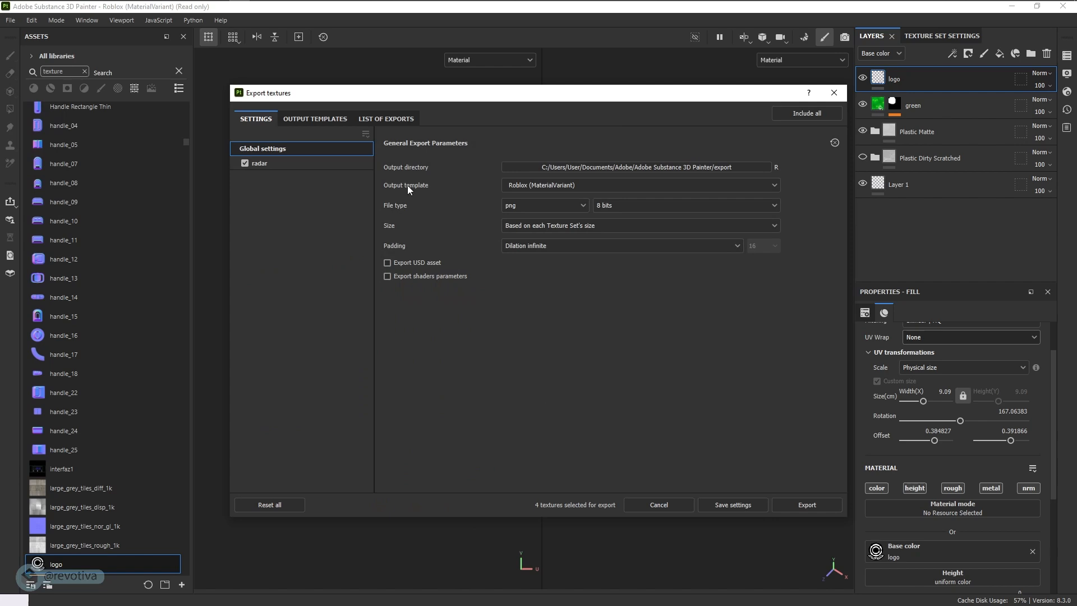
click(528, 185)
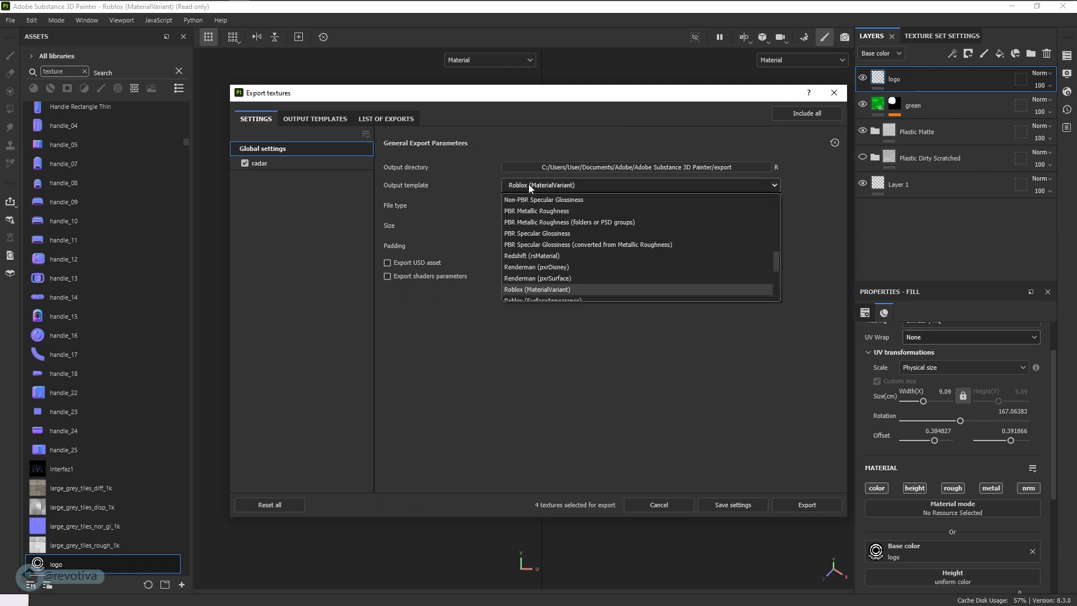
scroll(513, 291, down, 1)
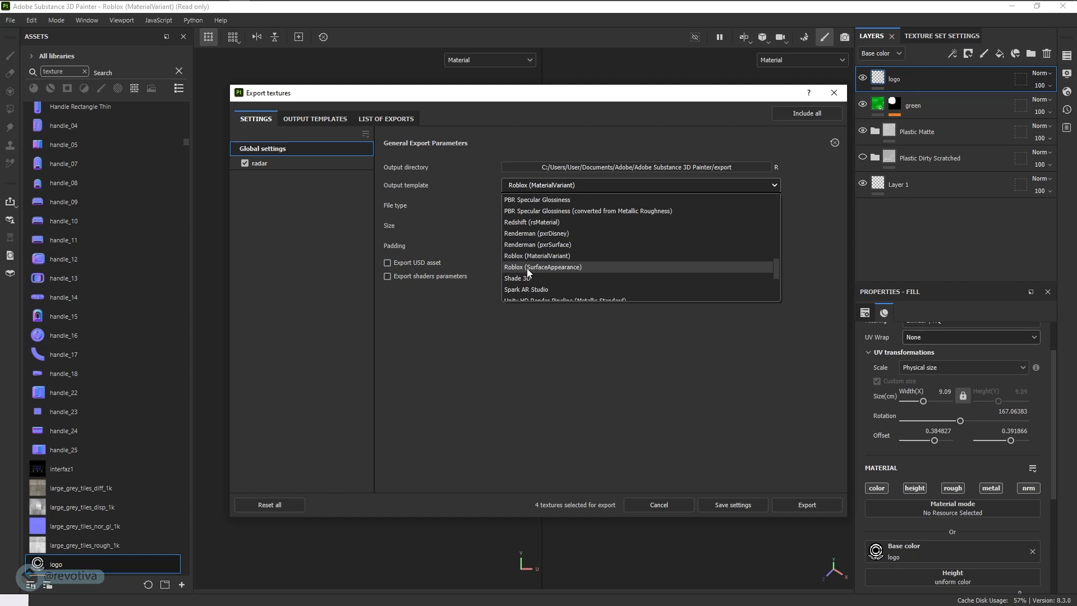
click(548, 268)
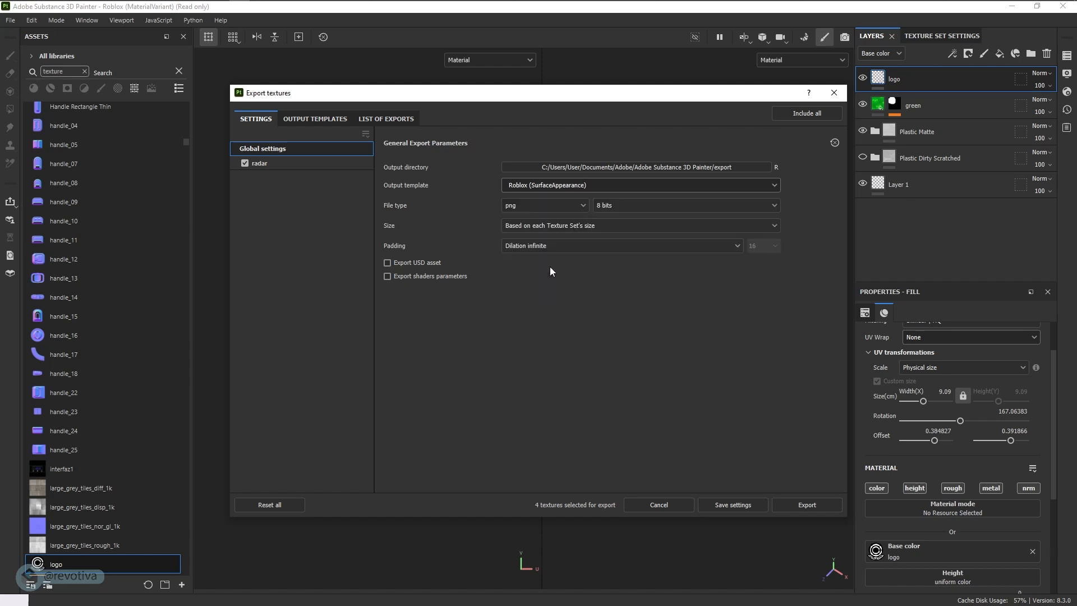
click(547, 207)
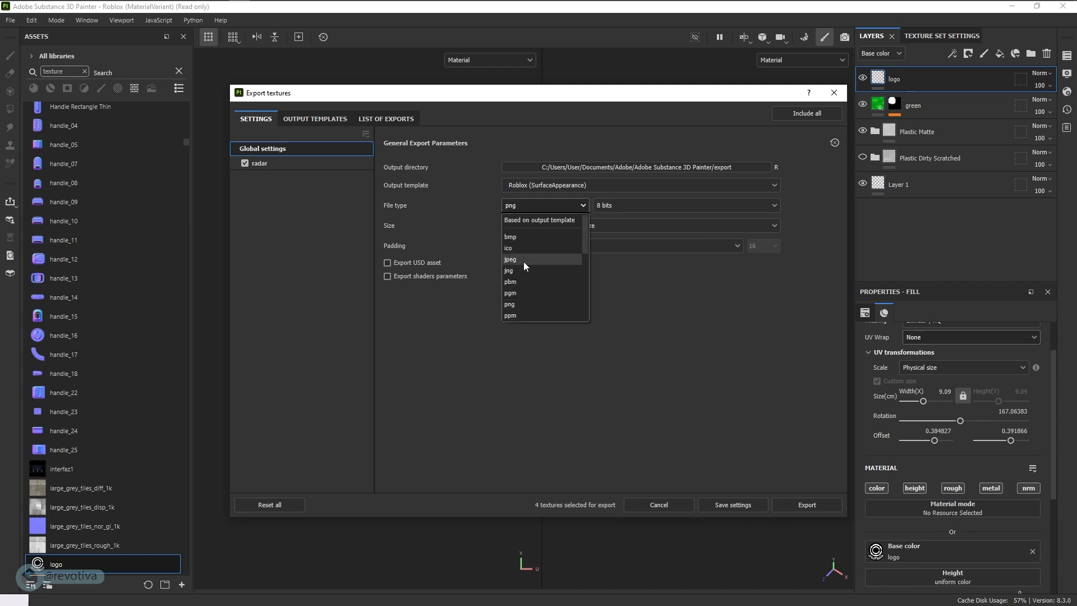
click(522, 261)
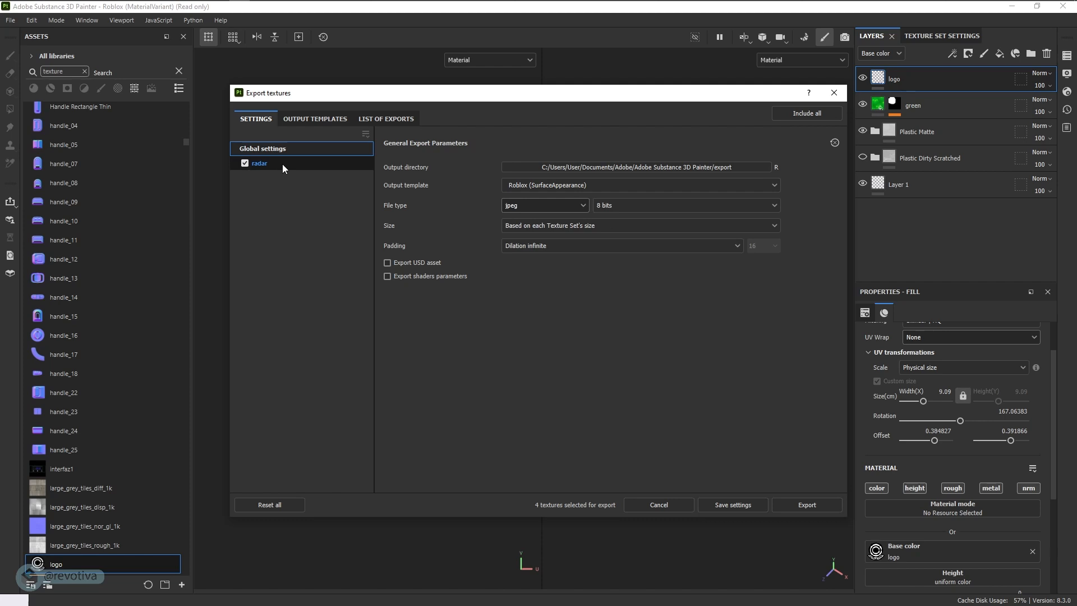
- Compare the output maps of the Unity HD Render Pipeline (Specular), both Blender (Principled BSDF) and the Roblox (SurfaceAppearance) export presets
click(312, 121)
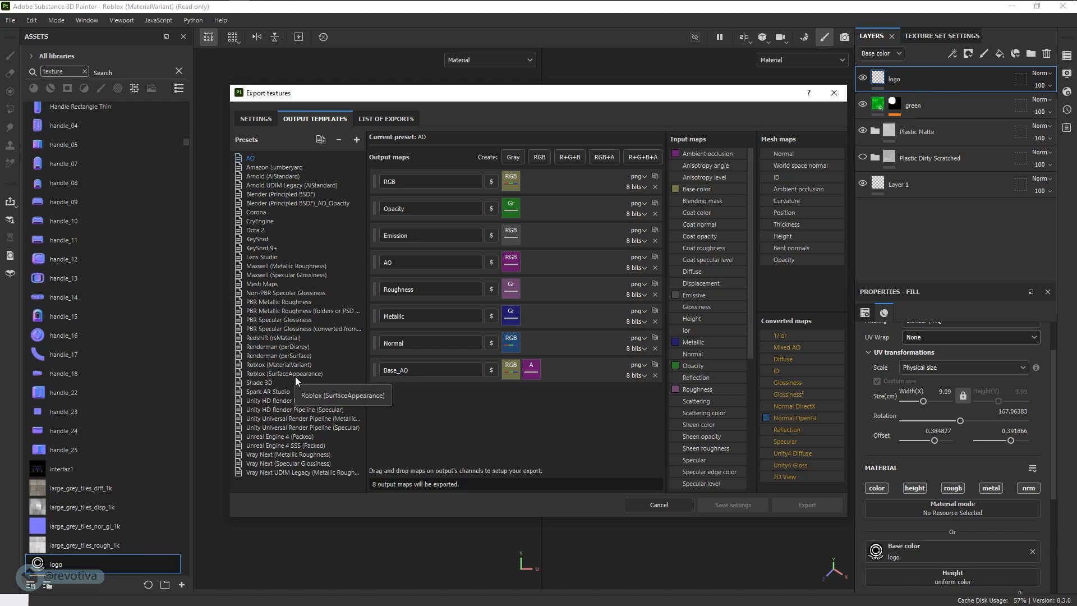
click(309, 409)
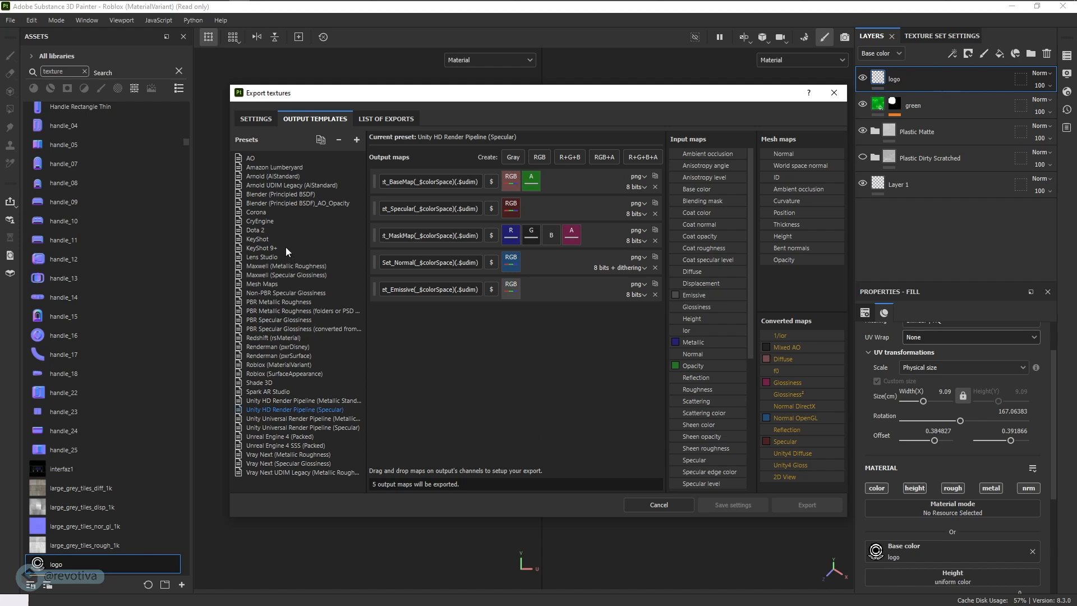
click(281, 194)
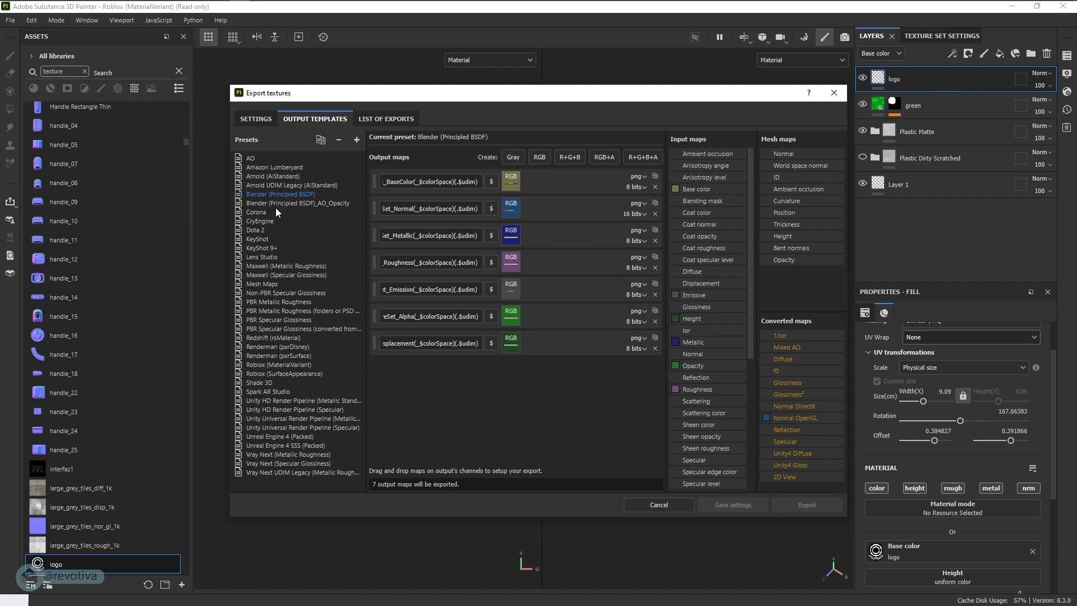
click(278, 206)
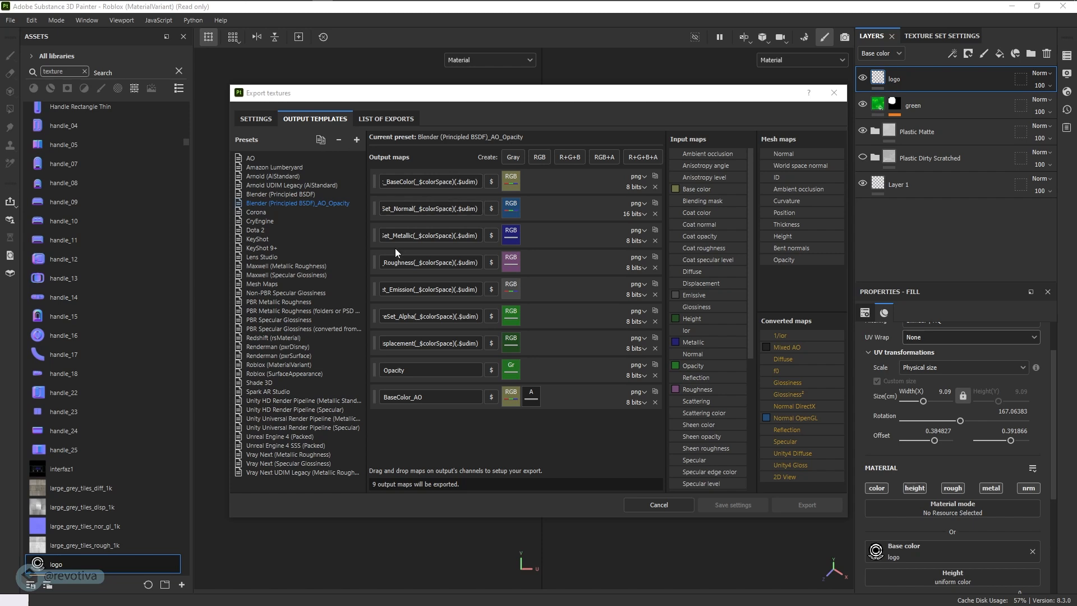
click(284, 374)
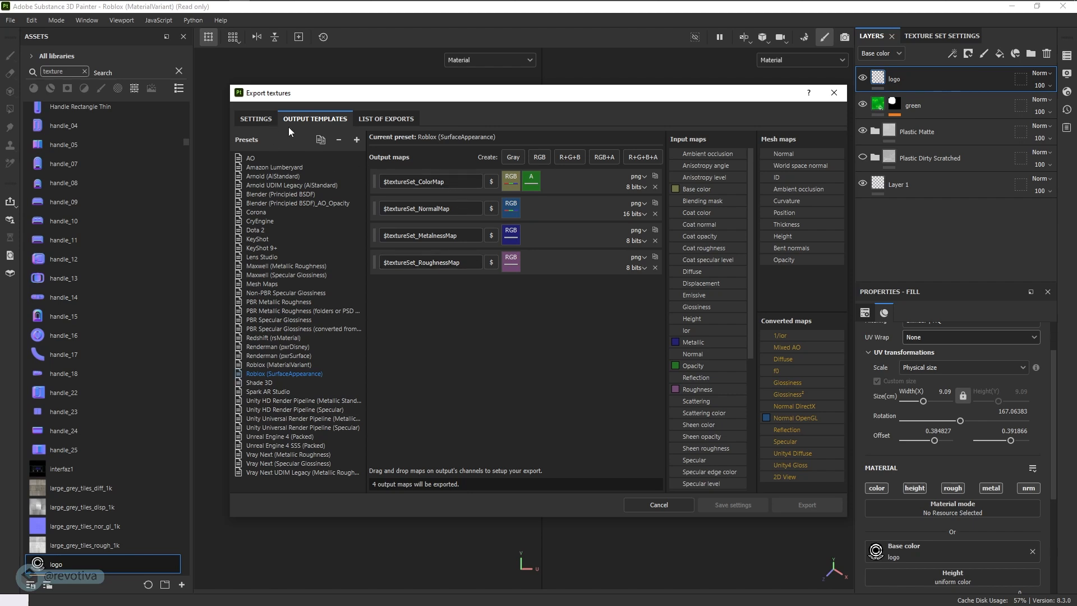
click(264, 118)
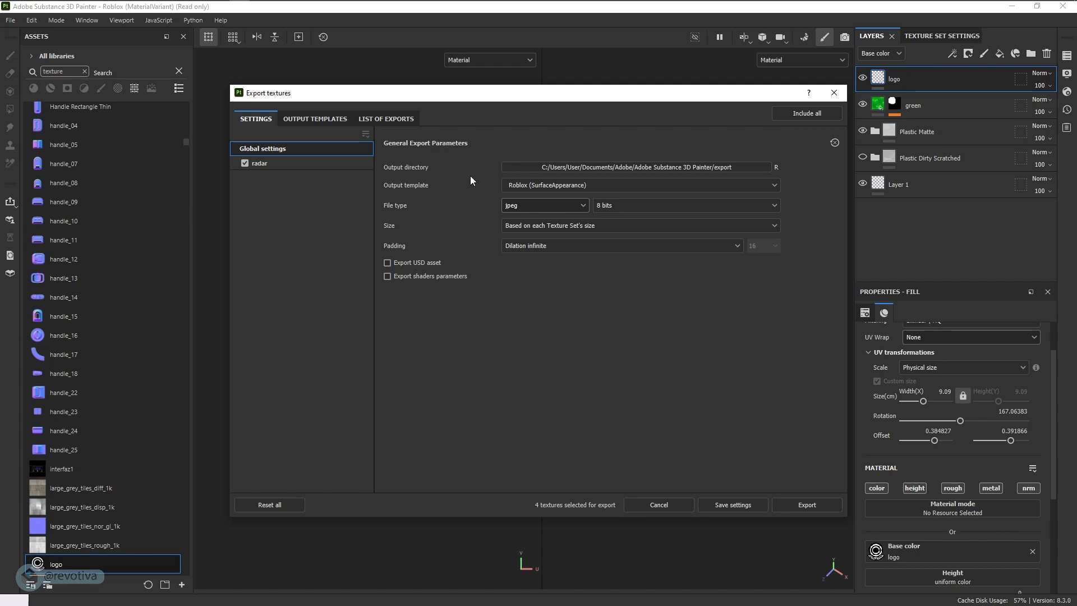
- Set the export file type to png and browse to the radar project folder for the output directory
click(523, 204)
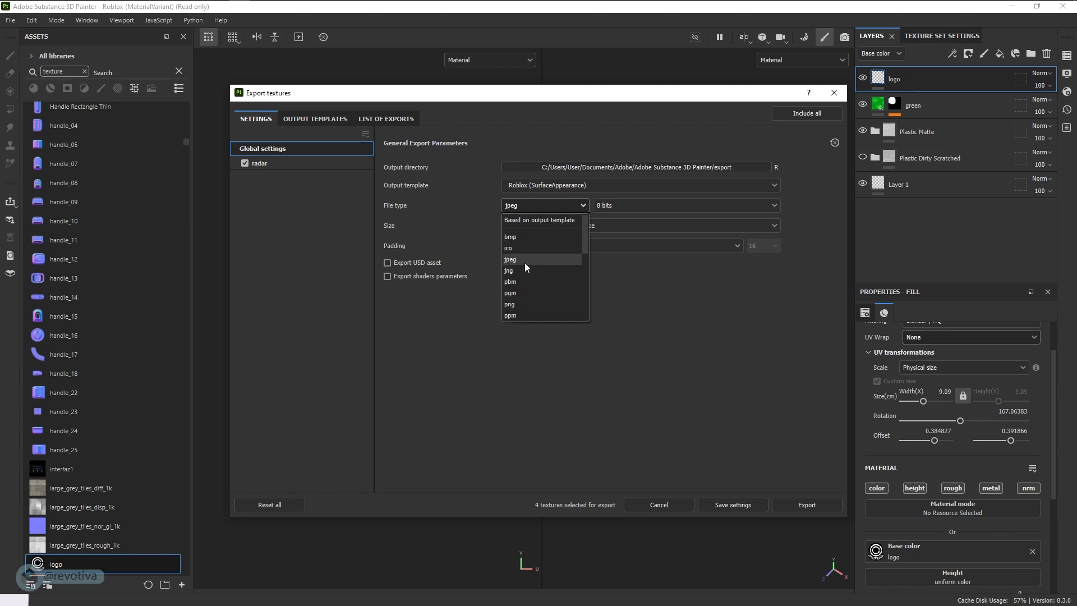
click(515, 303)
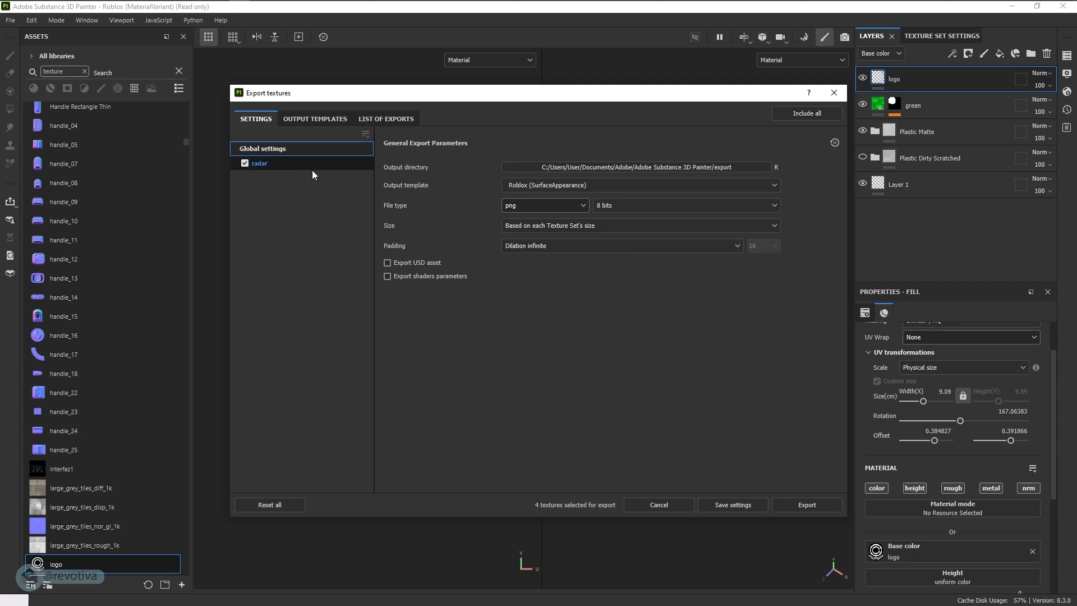
click(641, 170)
scroll(278, 202, up, 5)
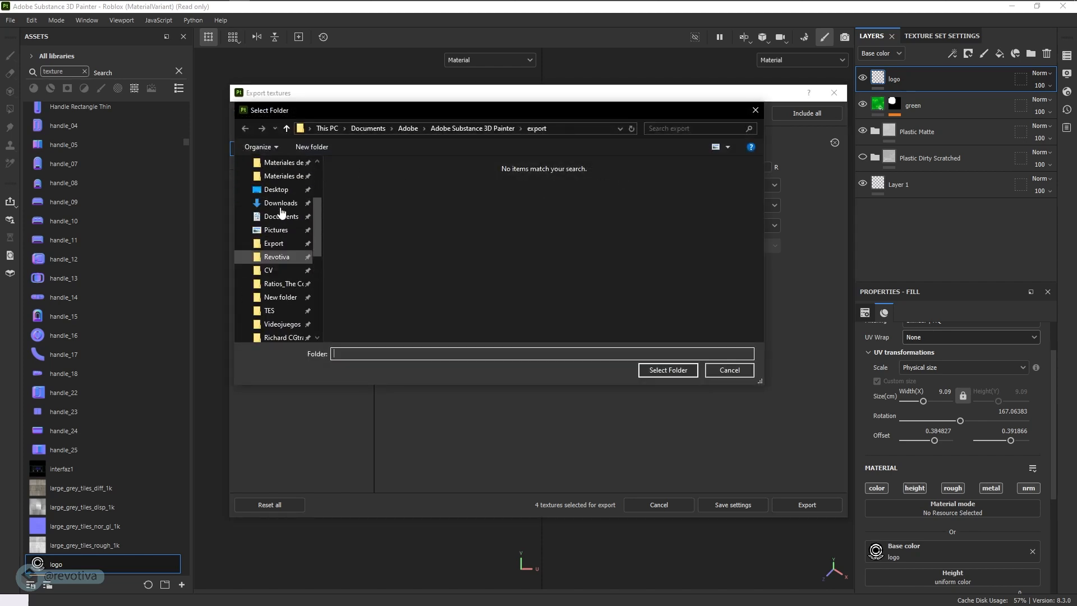
scroll(277, 196, up, 2)
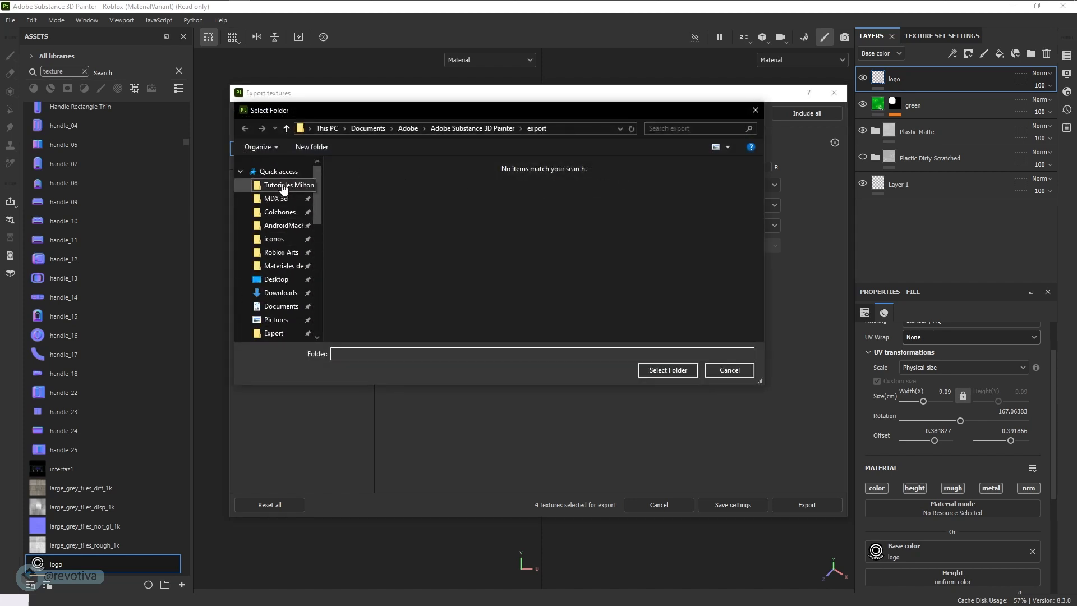
click(284, 187)
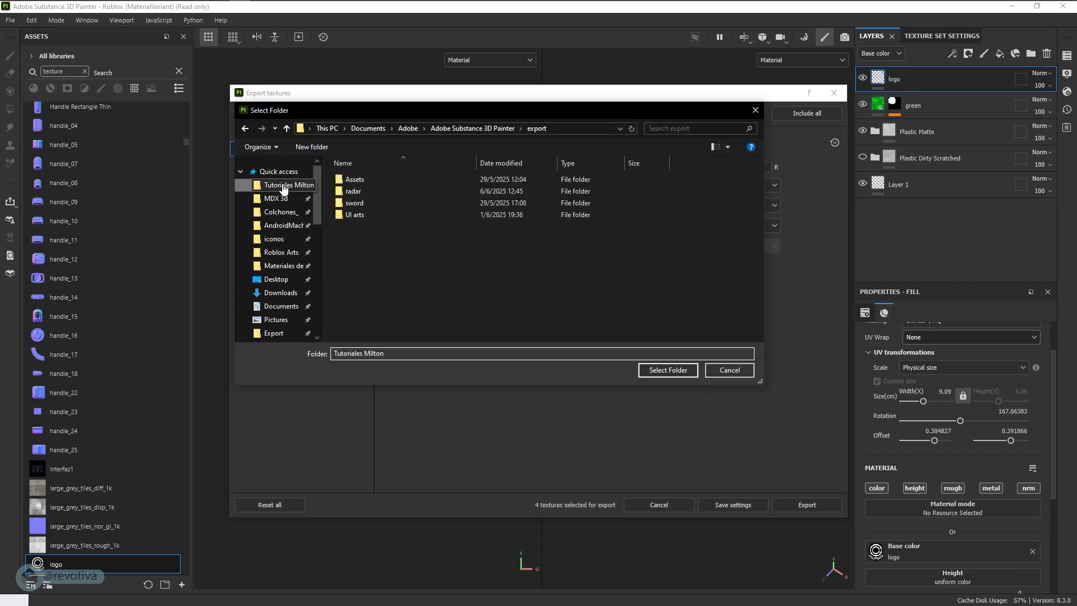
double_click(363, 190)
- Create a folder named Textures inside the radar folder and select it as the export output directory
right_click(369, 218)
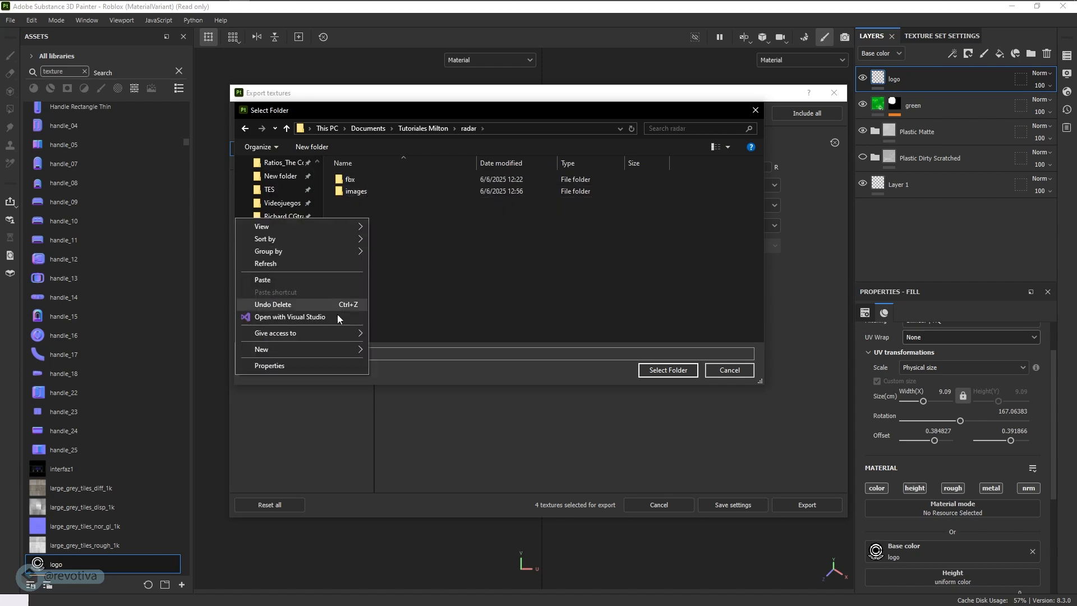
mouse_move(303, 345)
click(406, 348)
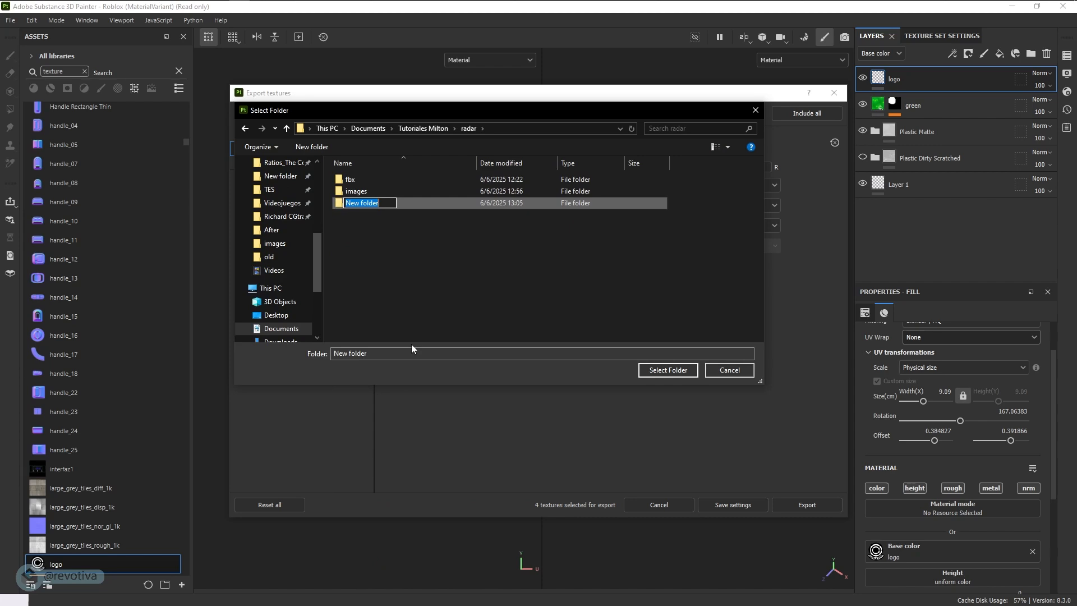
text(Textures)
click(432, 318)
click(354, 204)
double_click(353, 205)
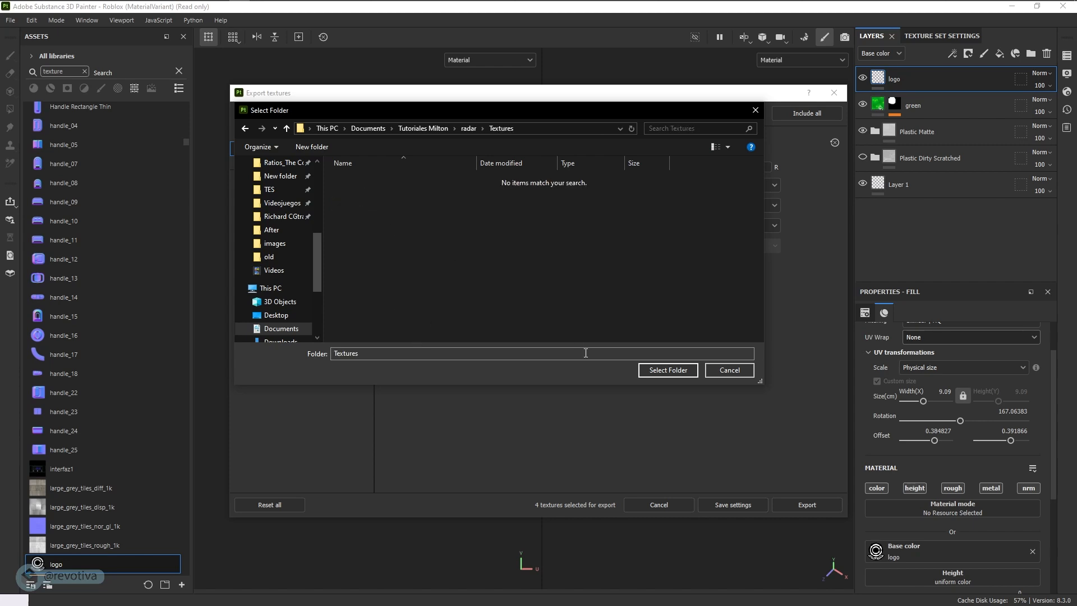
click(484, 131)
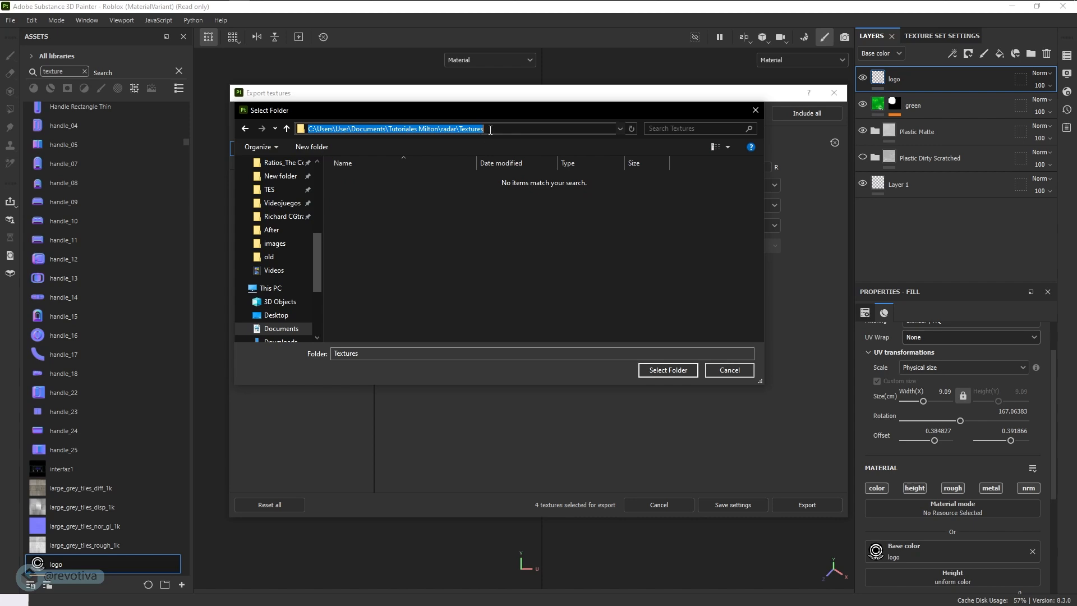
click(663, 369)
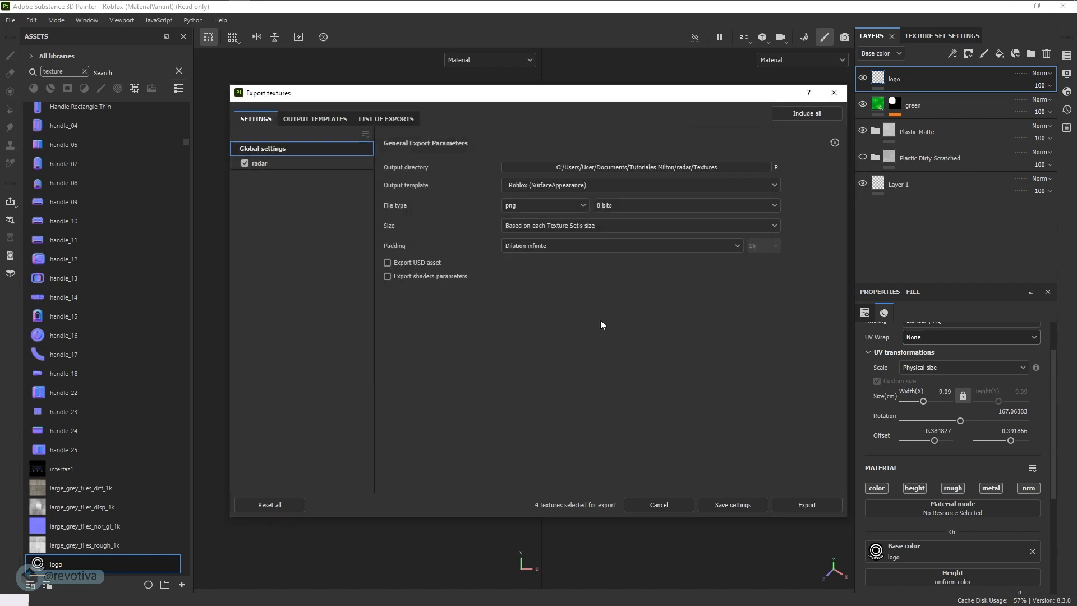
- Export the radar texture maps, view them in the output directory and move its window out of the way
click(807, 505)
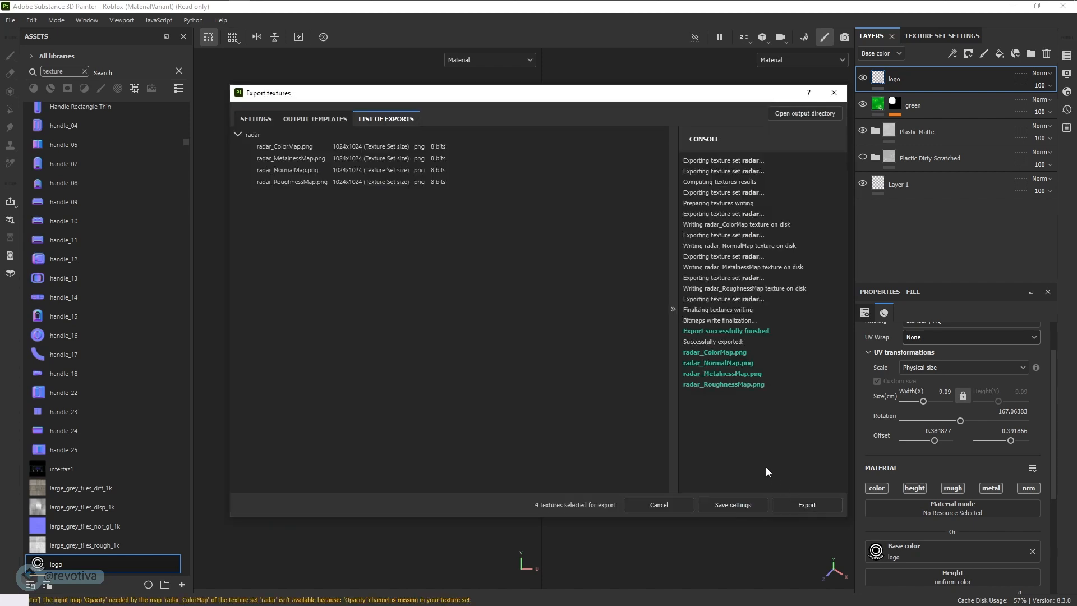
click(799, 116)
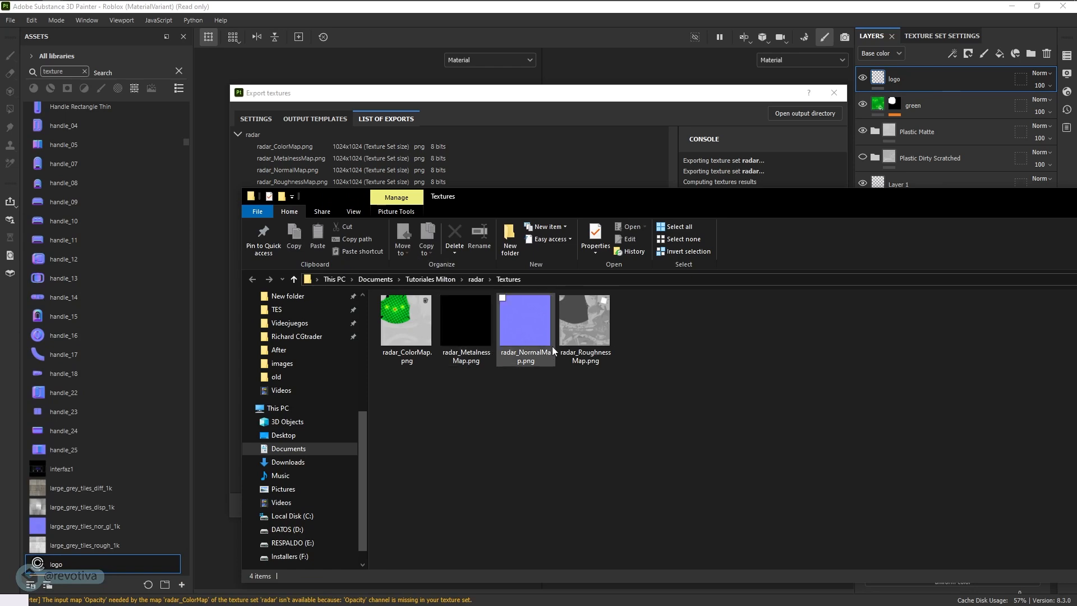
drag(683, 197, 0, 246)
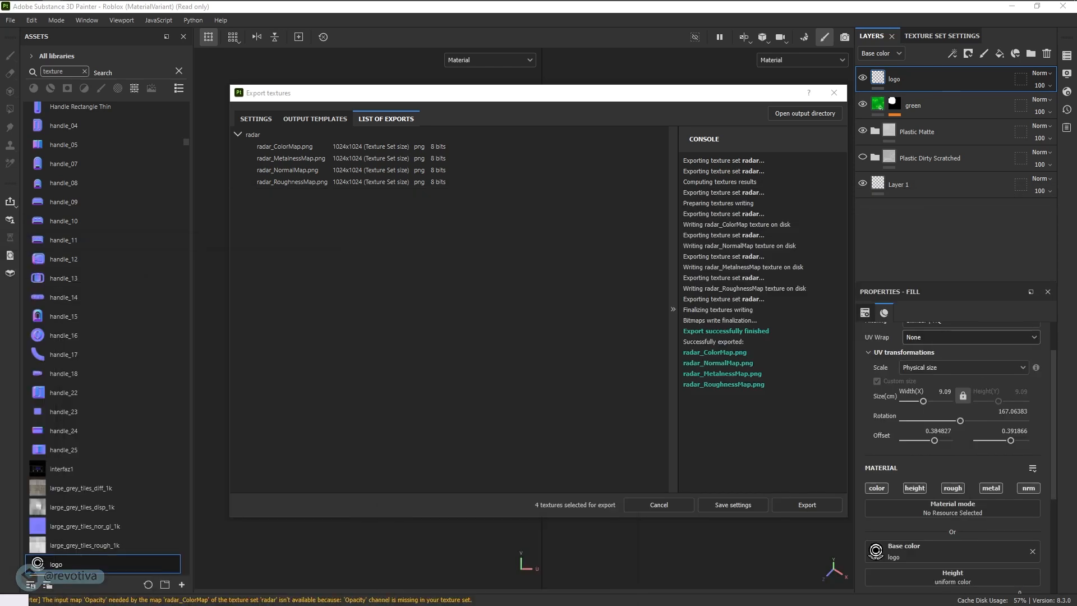
- Switch to the Blender window with the radar.blend project open
key(super+Tab)
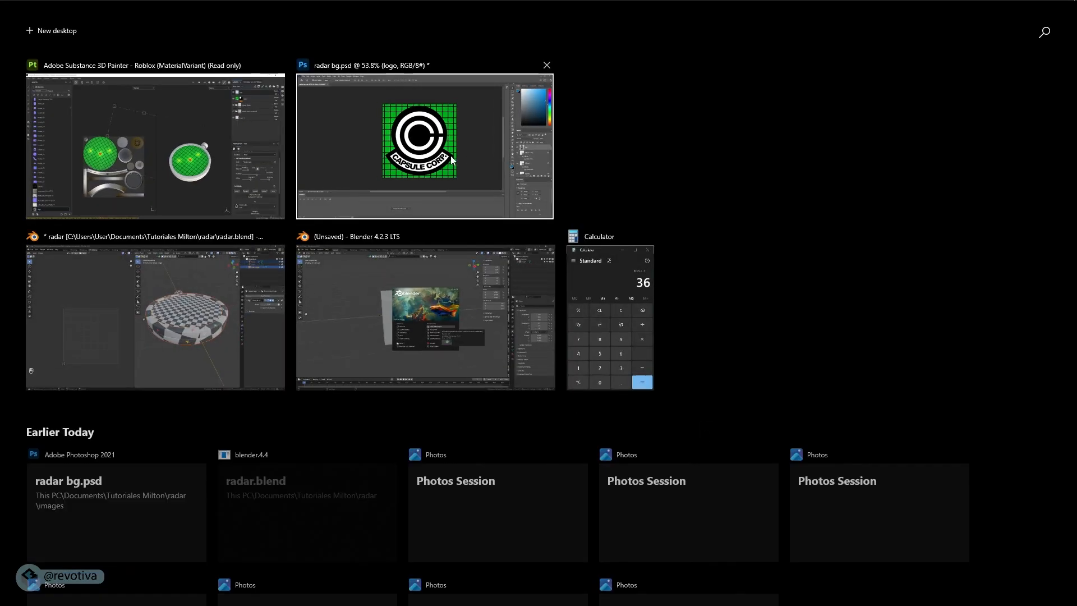
click(178, 321)
middle_drag(550, 336, 586, 342)
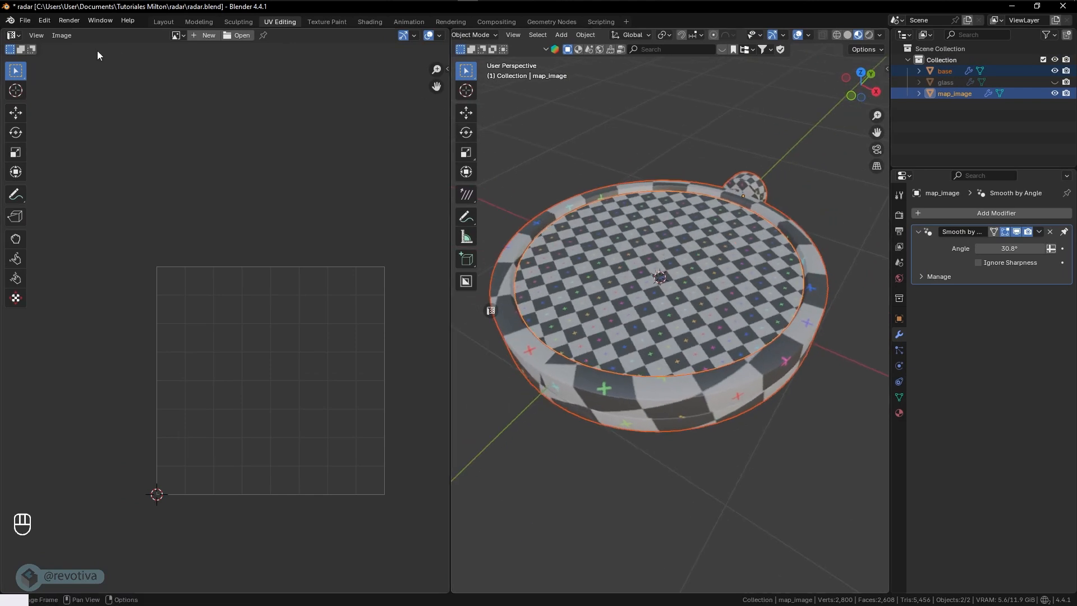
- Search the add-on preferences for "wra", check that Node Wrangler is enabled, and close the preferences
click(43, 21)
click(72, 165)
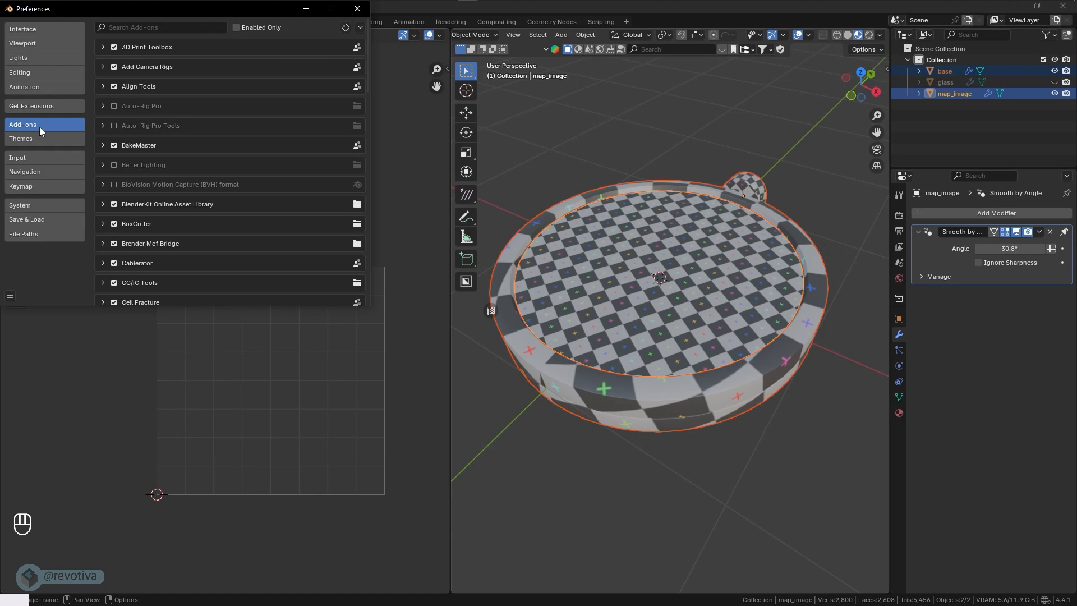
click(170, 27)
text(wra)
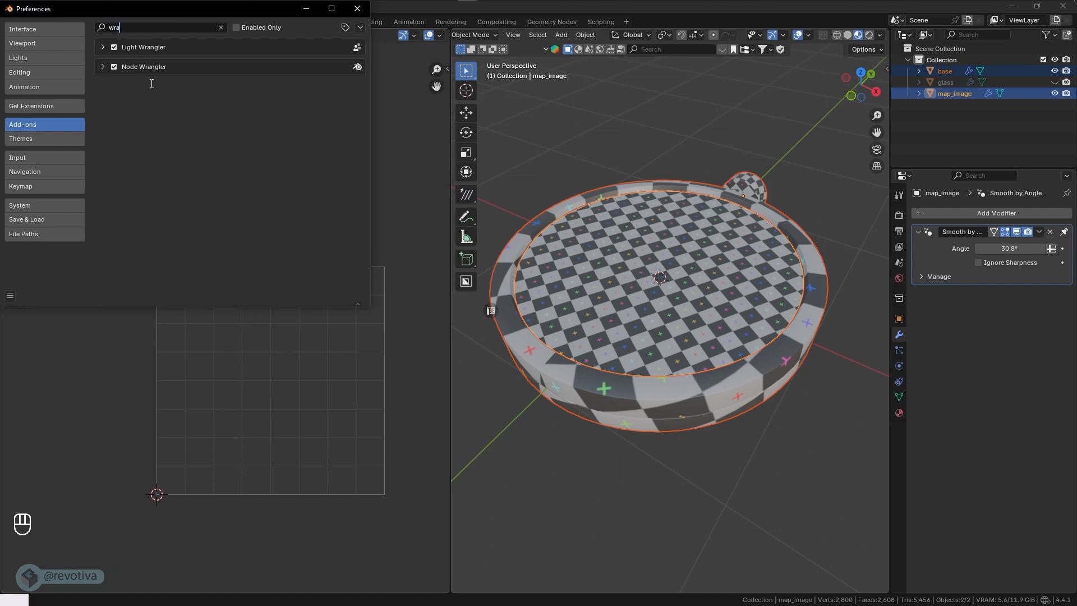
click(102, 67)
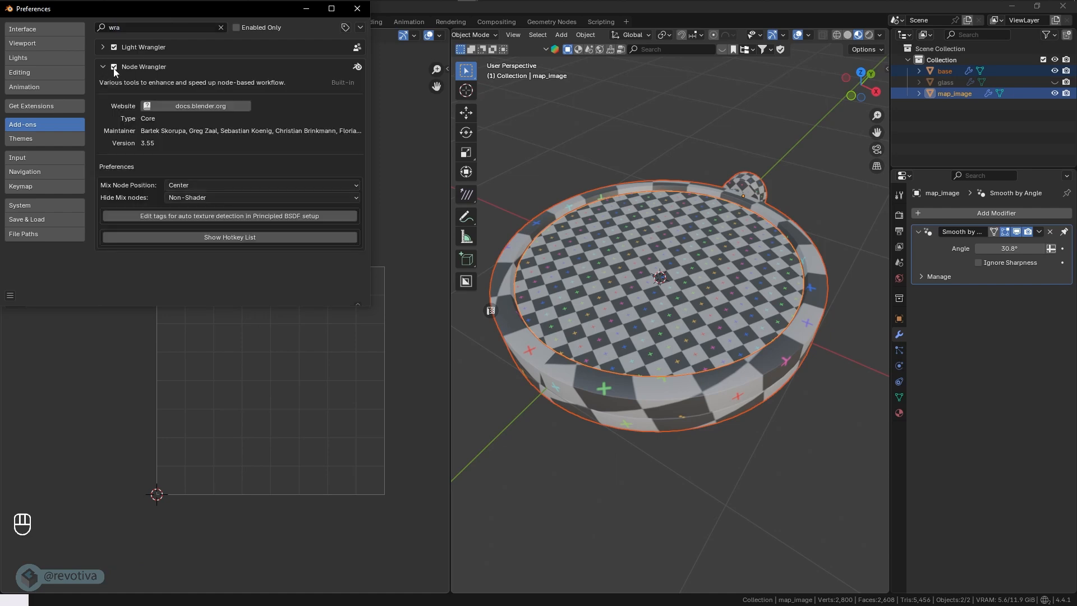
click(103, 67)
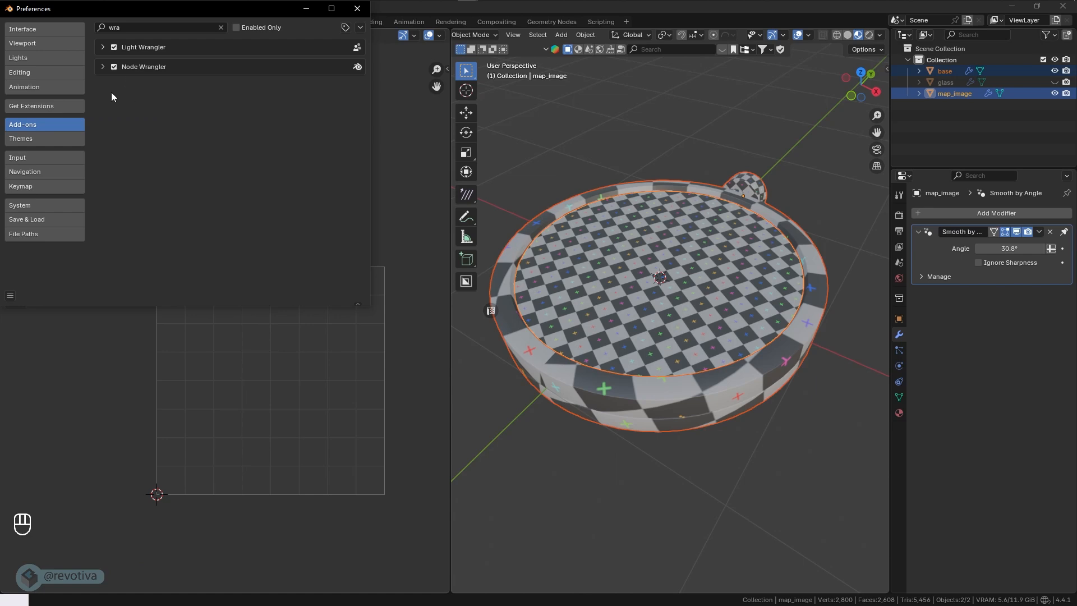
click(357, 8)
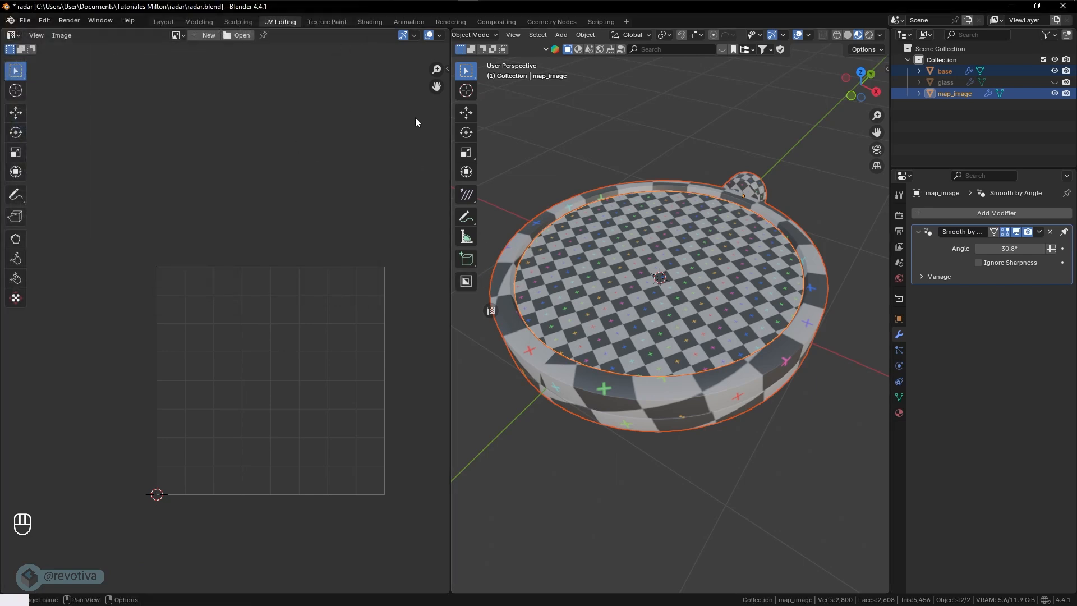
- Open the Shading workspace, frame the material nodes and select only the radar's base object
click(368, 22)
key(Home)
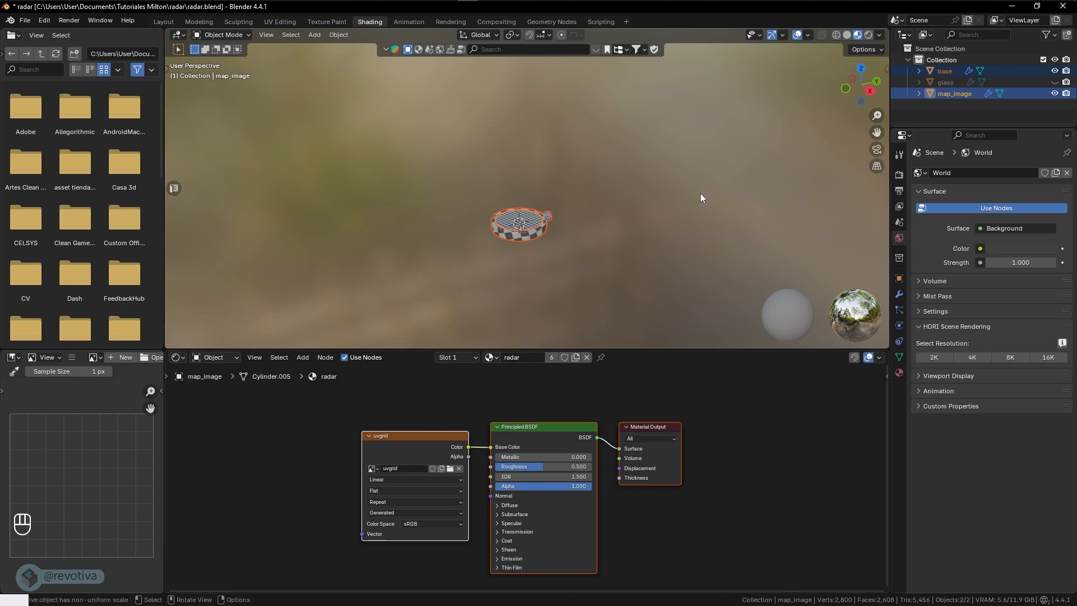
click(528, 233)
scroll(535, 242, up, 3)
scroll(534, 242, up, 1)
shift+middle_drag(531, 284, 536, 196)
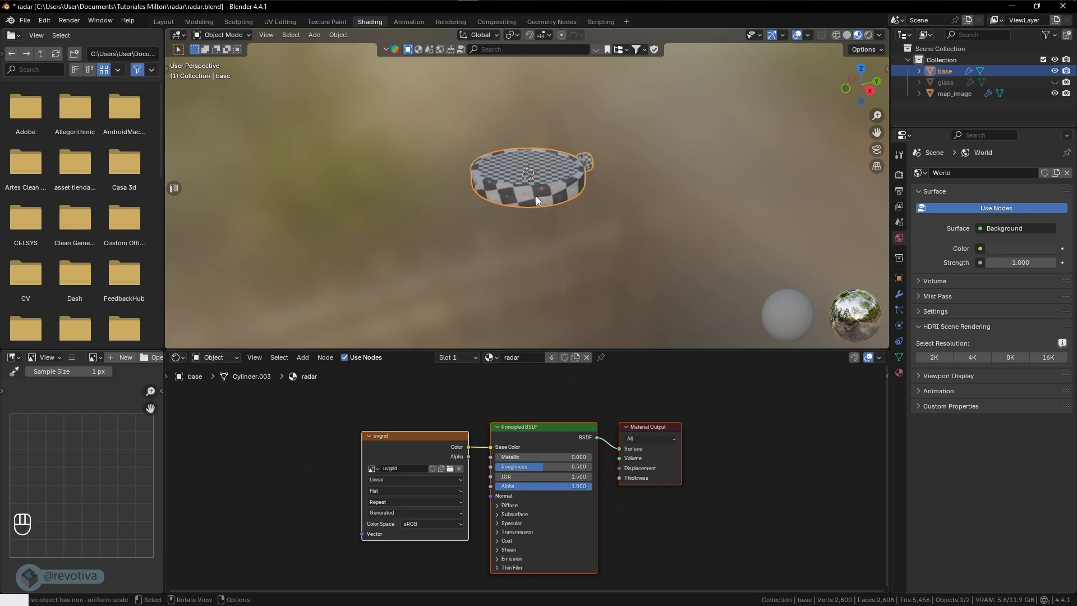
scroll(537, 196, up, 4)
click(597, 203)
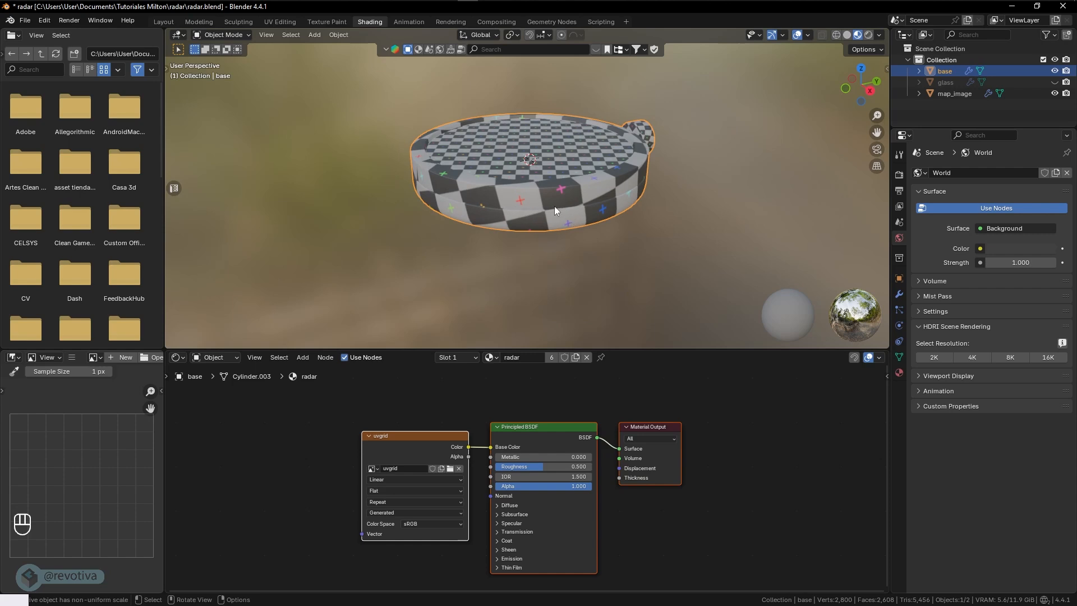
- Show the base's material properties and delete the uvgrid image texture node from the radar material
click(900, 373)
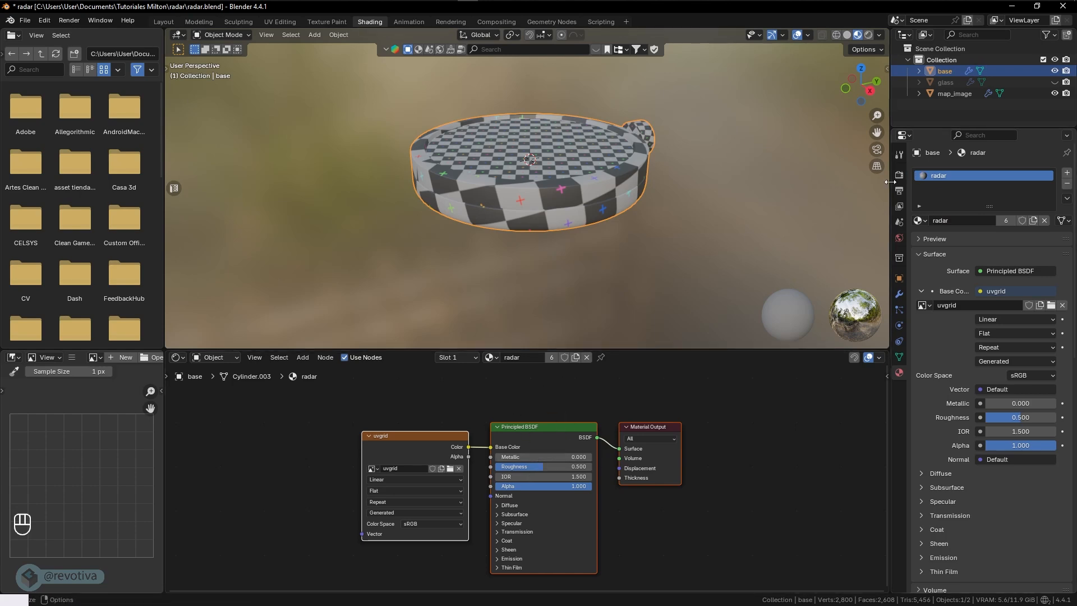
click(395, 437)
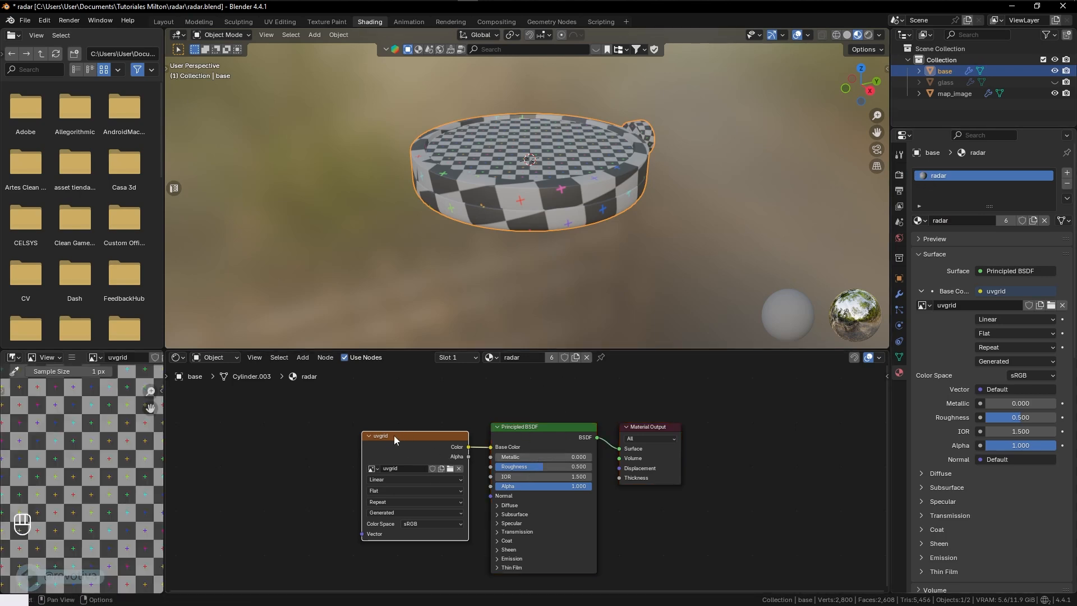
key(x)
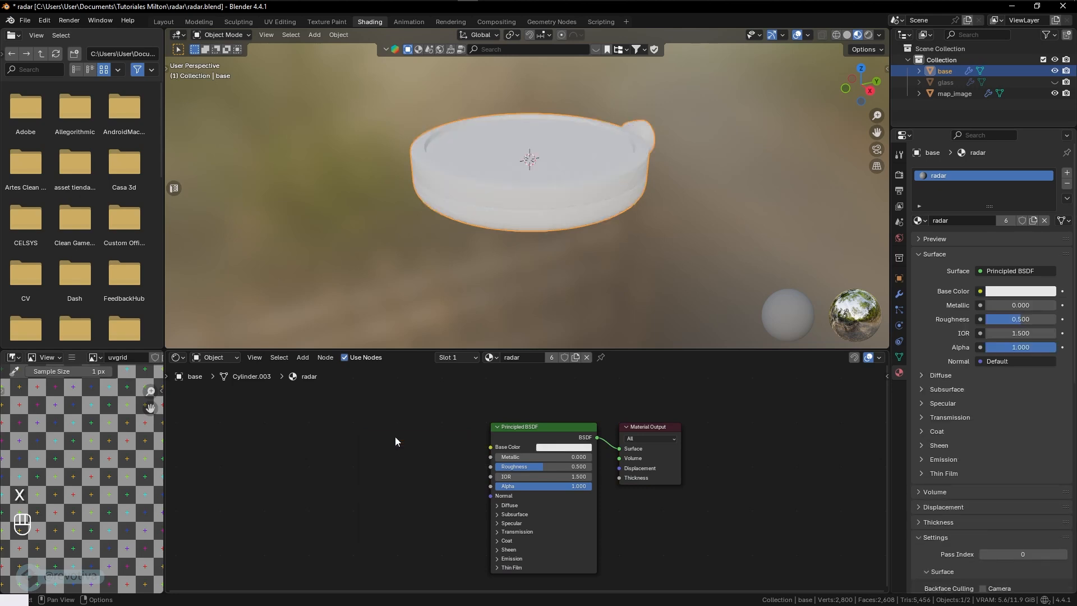
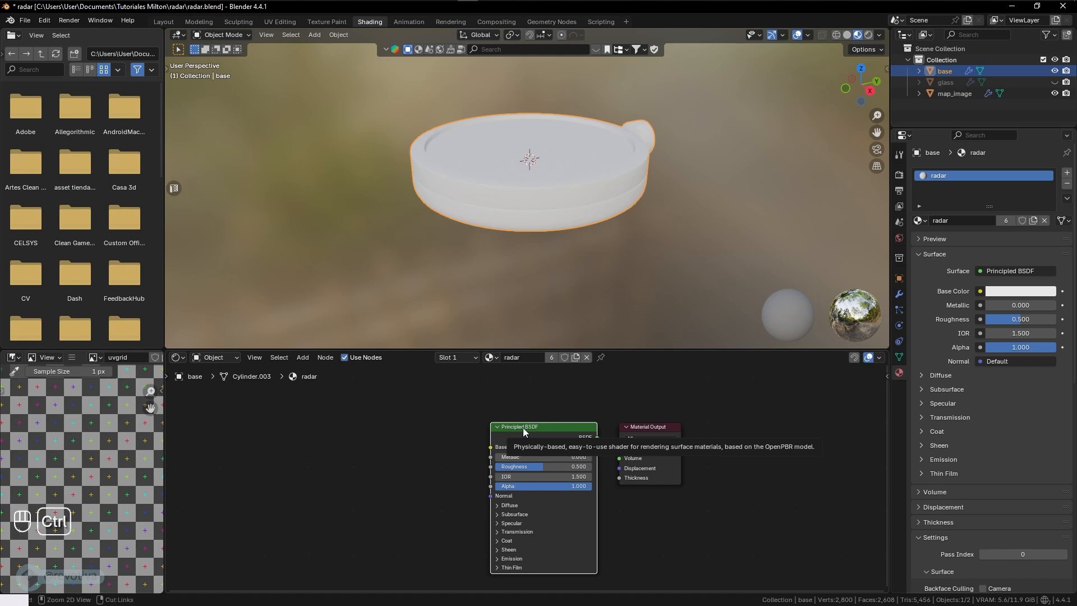
key(ctrl+t)
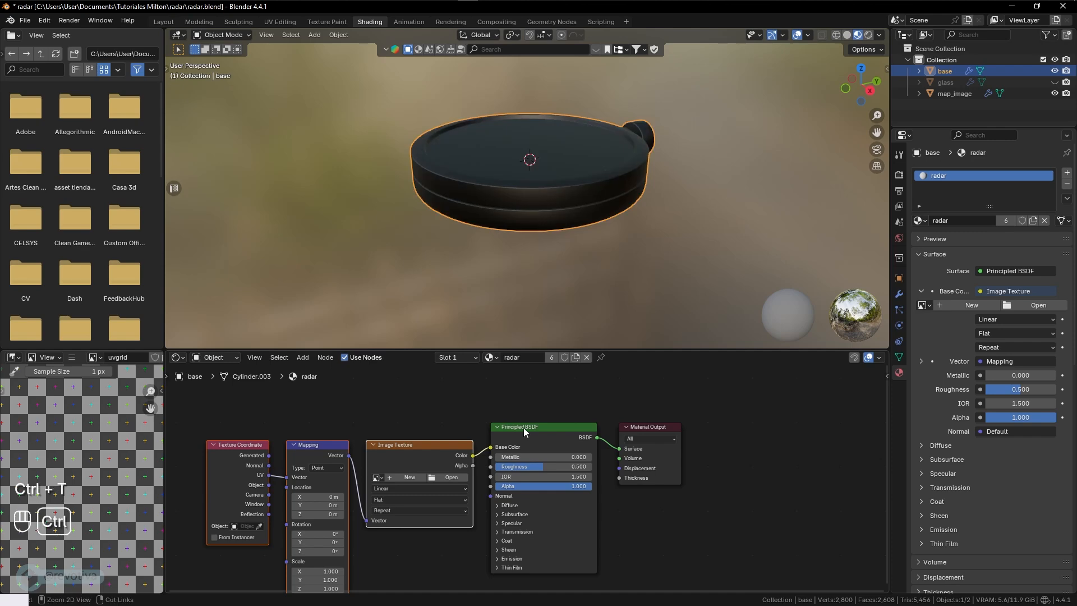
key(ctrl+z)
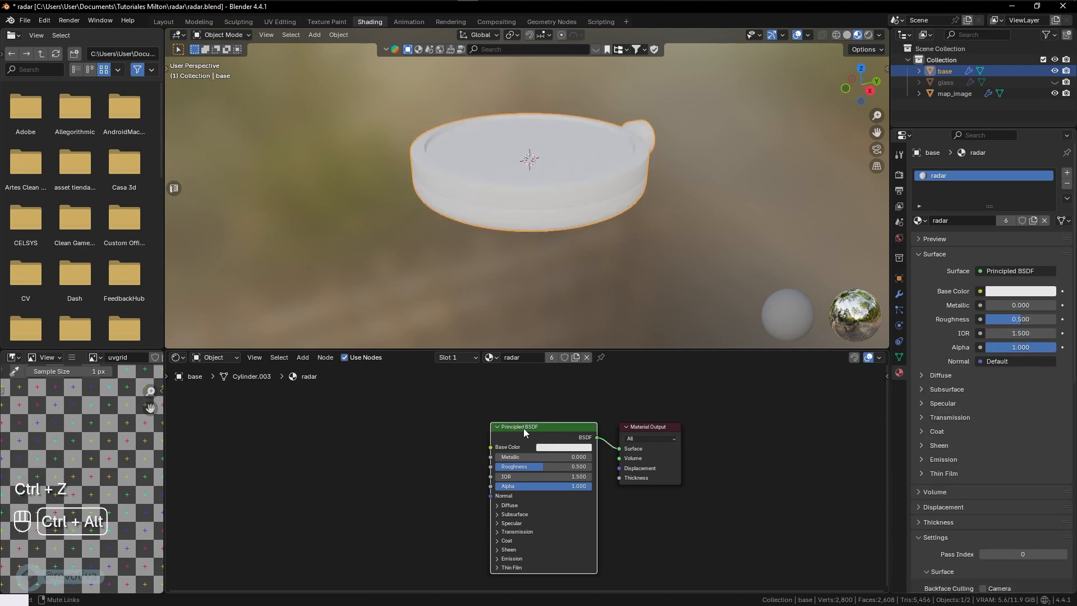
key(ctrl+alt+t)
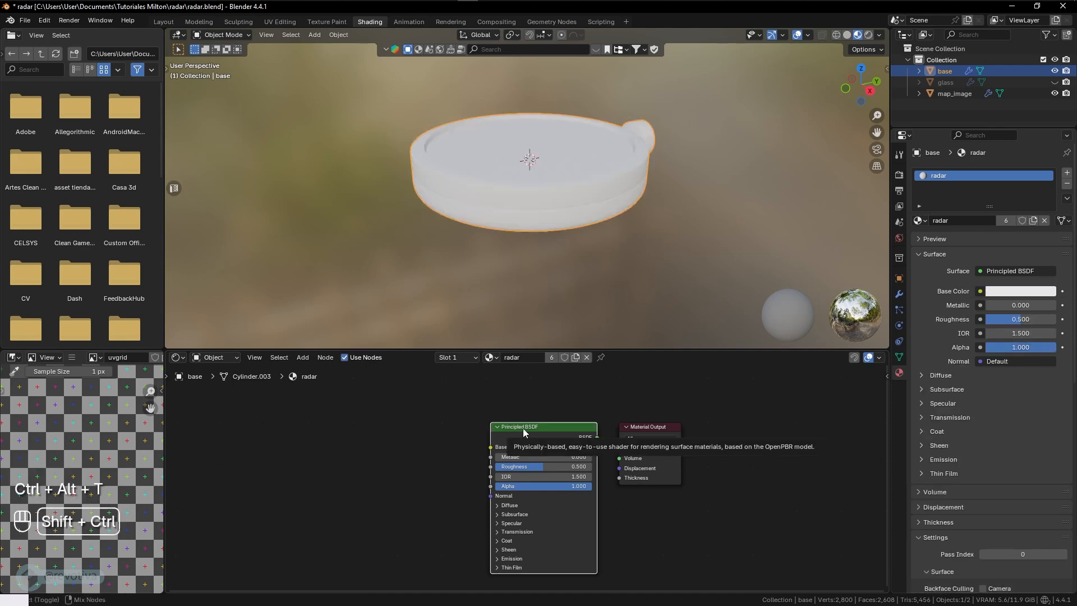
- Add a Principled texture setup to the radar material using the color, metalness, normal and roughness maps from the radar Textures folder
key(ctrl+shift+t)
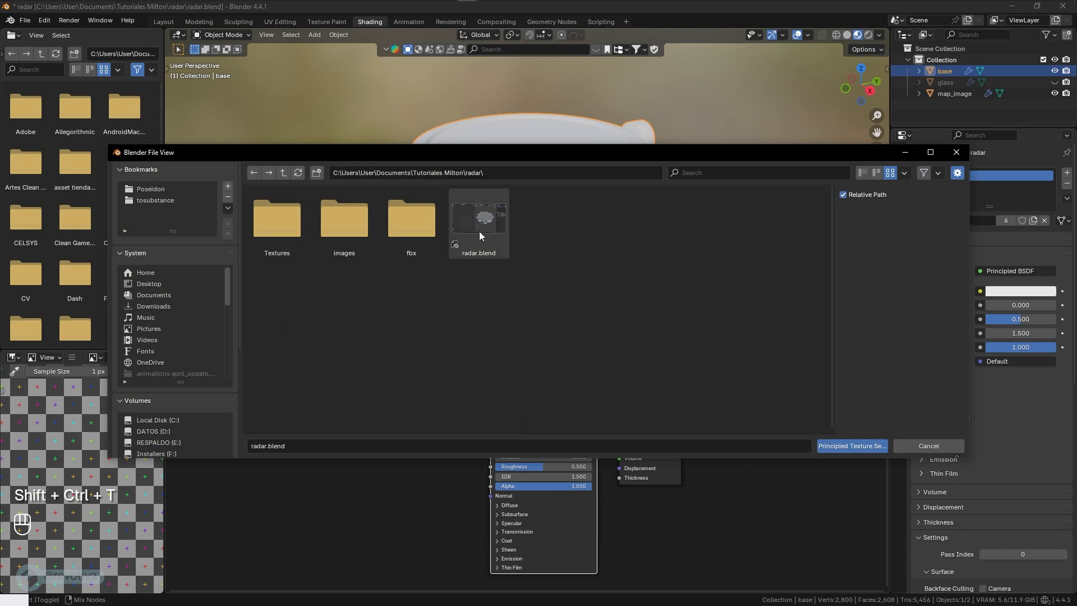
drag(680, 148, 675, 140)
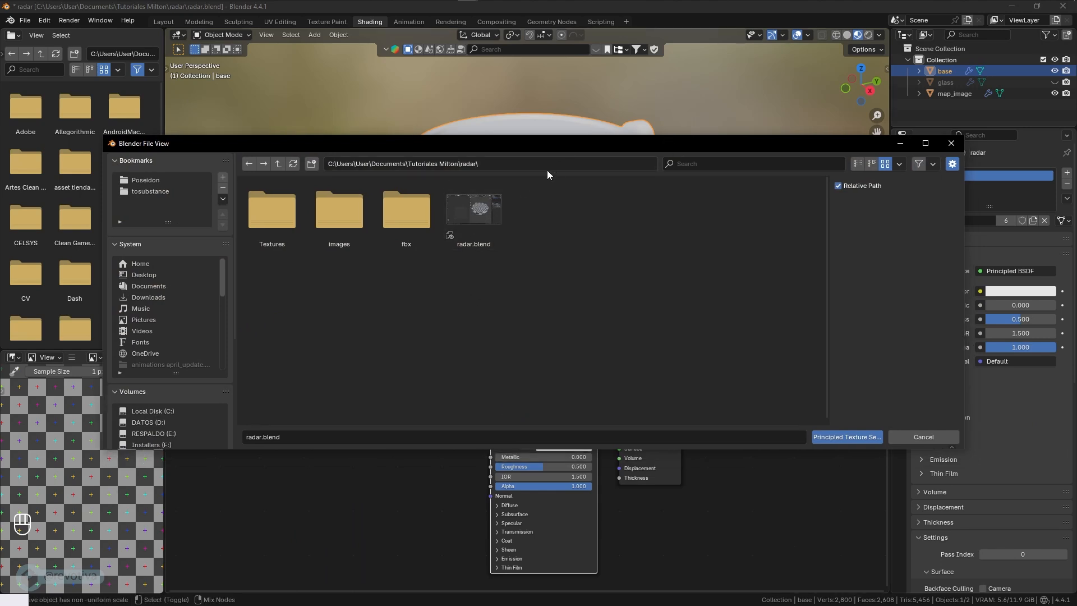
double_click(272, 222)
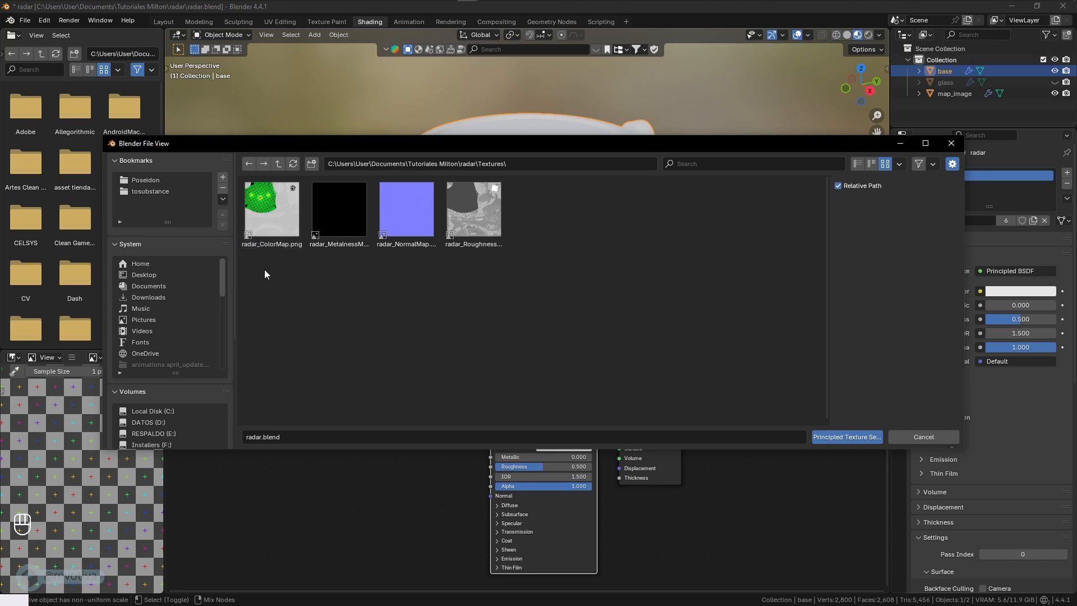
drag(268, 267, 453, 220)
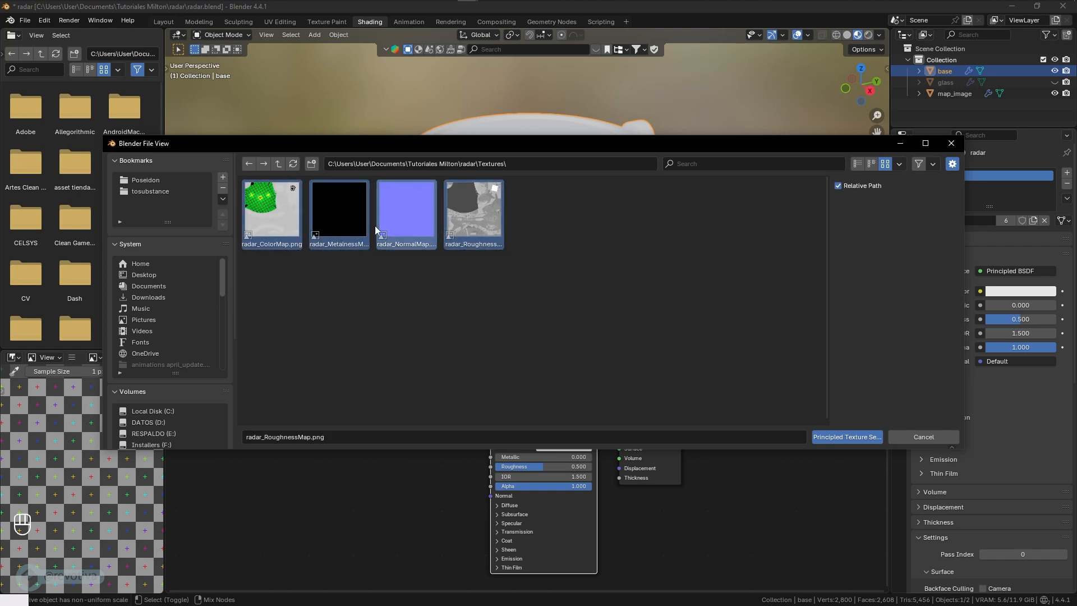
click(849, 438)
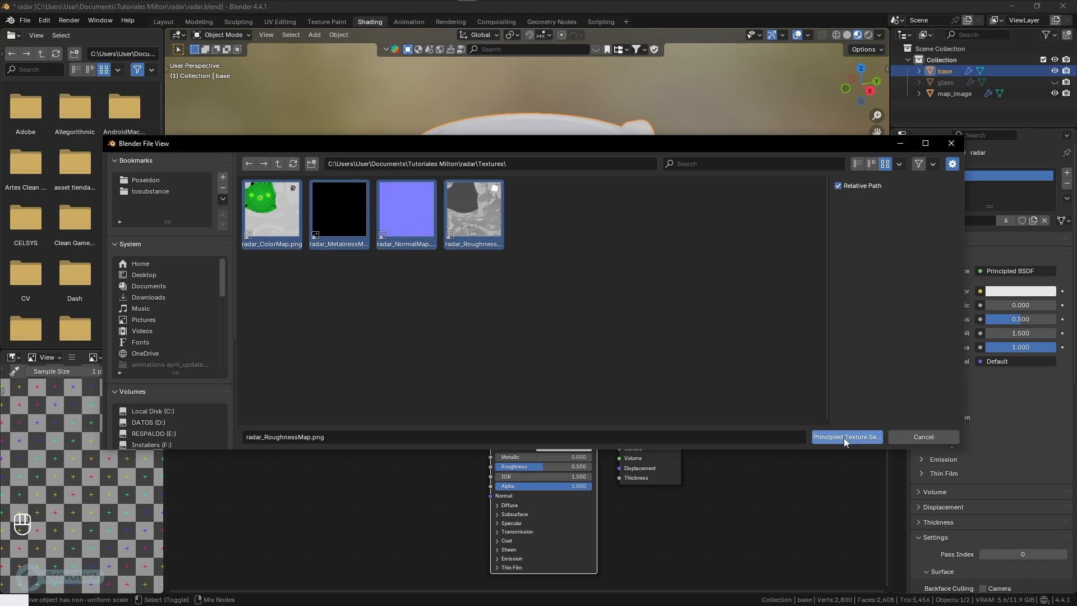
middle_drag(489, 454, 636, 473)
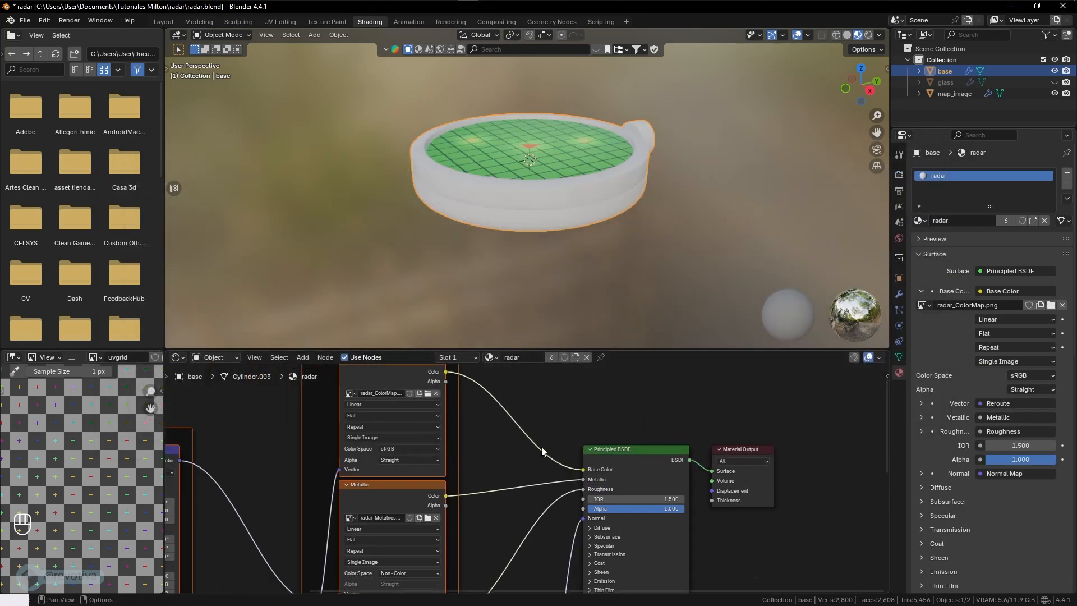
- Examine the generated mapping and texture nodes, enlarge the 3D viewport and inspect the textured radar model
scroll(542, 448, down, 3)
middle_drag(595, 229, 644, 244)
scroll(539, 449, down, 3)
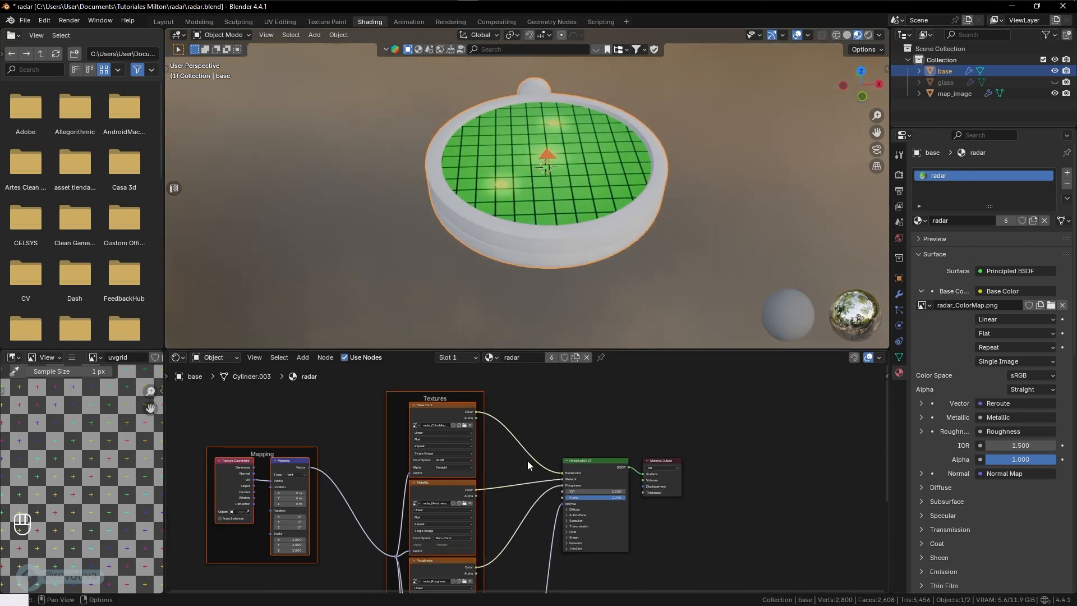
scroll(561, 437, up, 5)
middle_drag(488, 496, 588, 496)
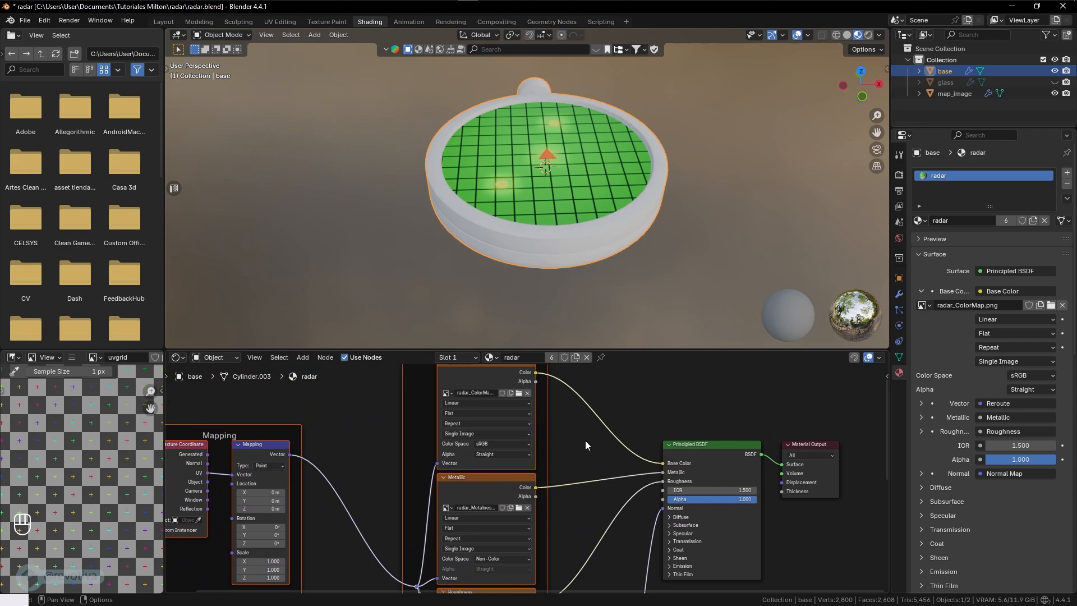
middle_drag(584, 445, 612, 437)
drag(679, 351, 678, 399)
middle_drag(711, 244, 698, 258)
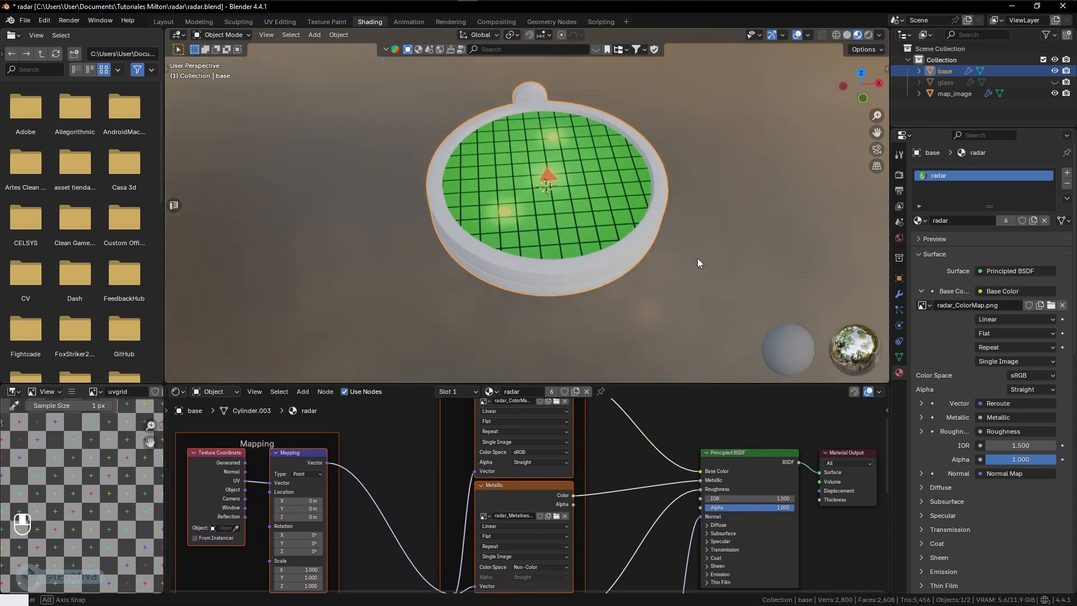
- Show the textured radar in Material Preview shading in the Layout workspace
click(163, 22)
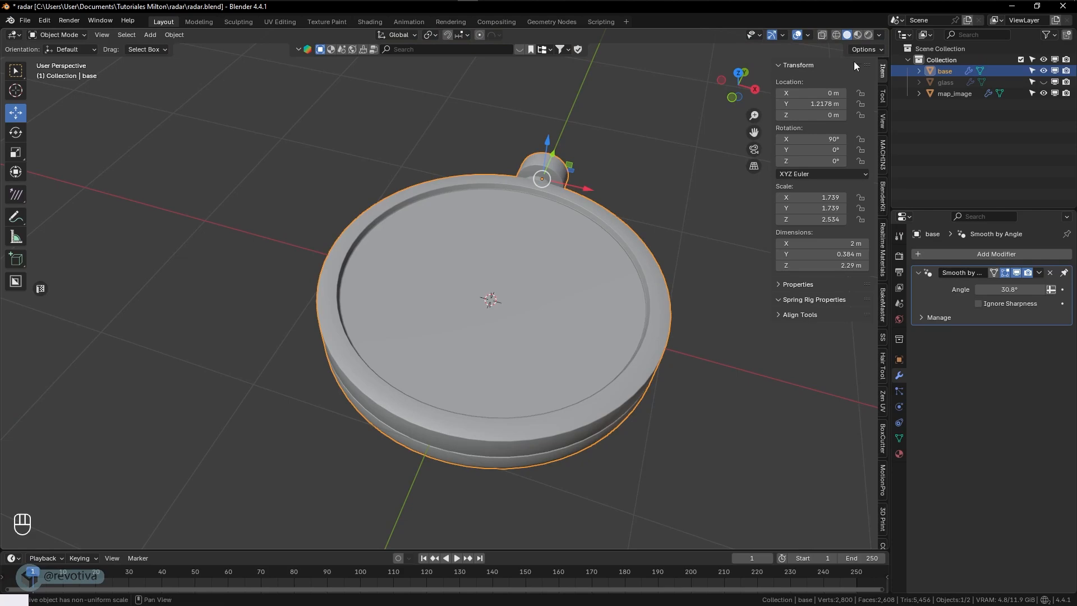
click(857, 35)
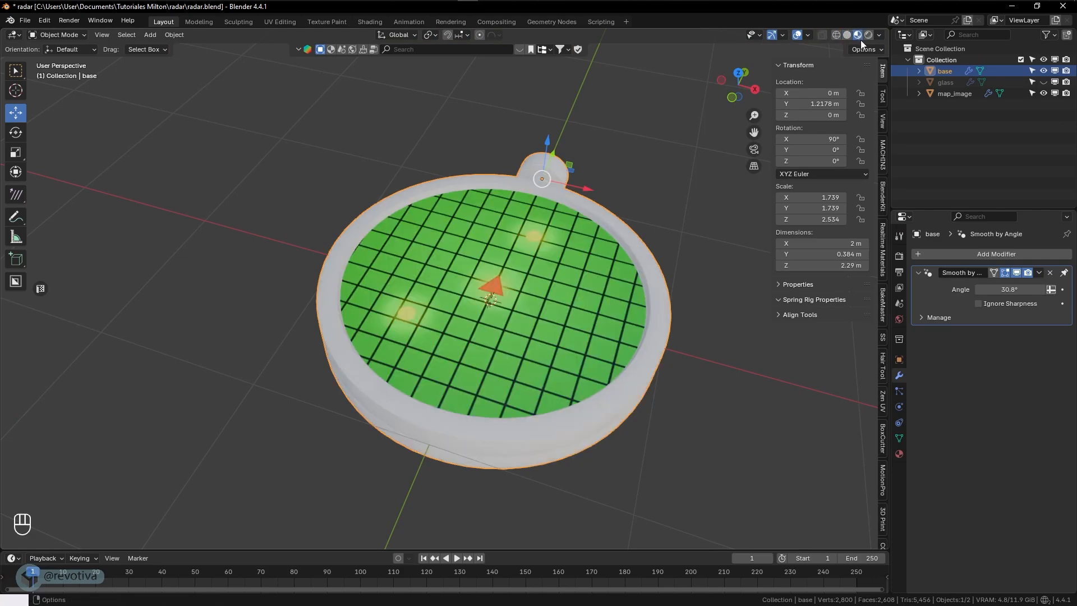
middle_drag(701, 190, 511, 305)
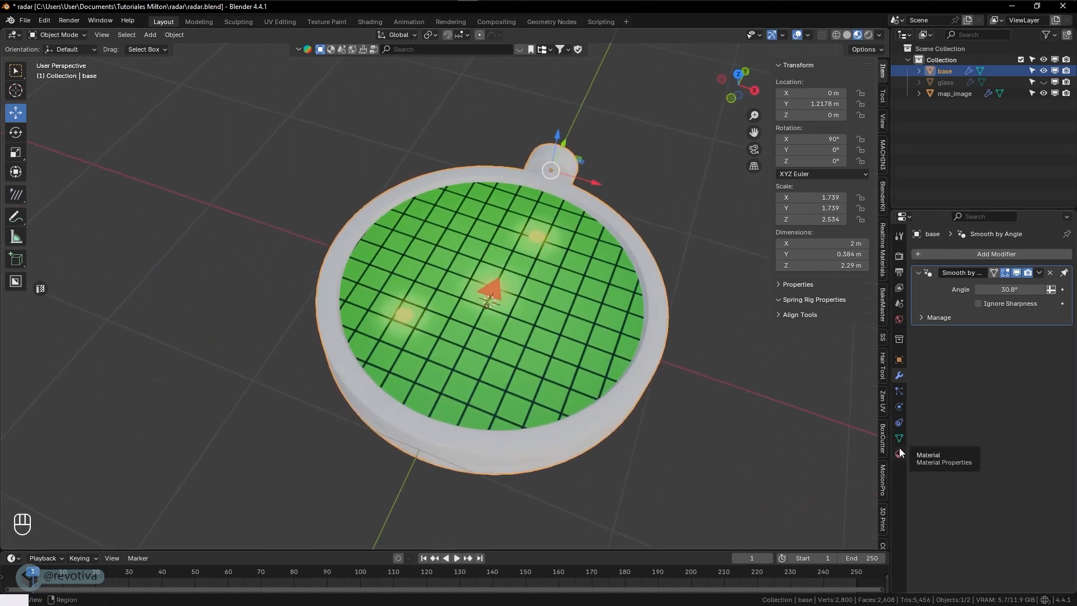
- Return to the Shading workspace and examine how the normal, roughness, metallic and base color texture nodes connect to the Principled BSDF
click(372, 23)
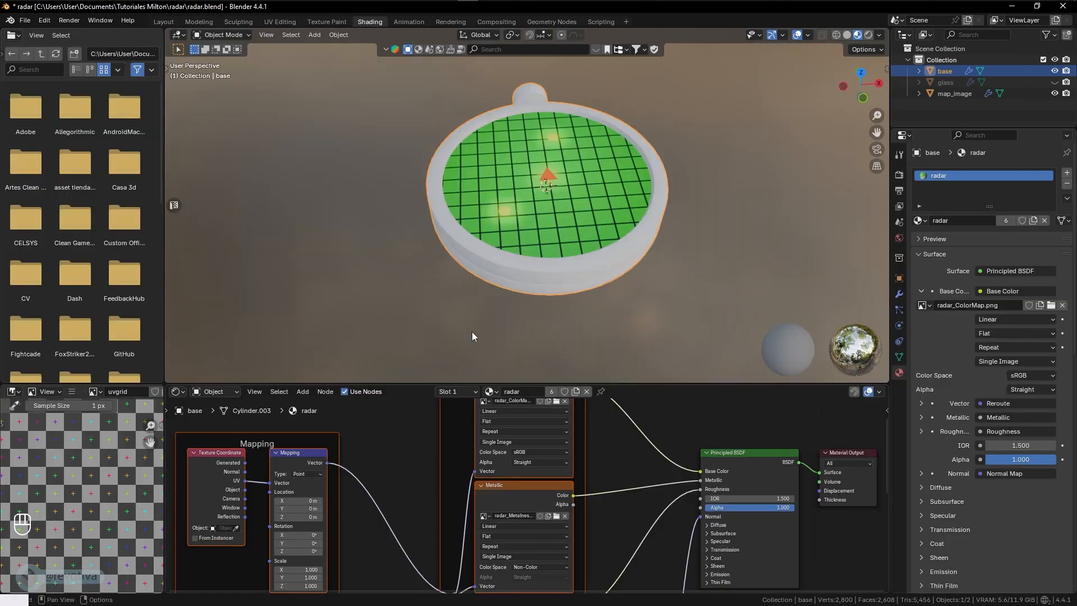
middle_drag(528, 589, 537, 492)
scroll(552, 543, up, 3)
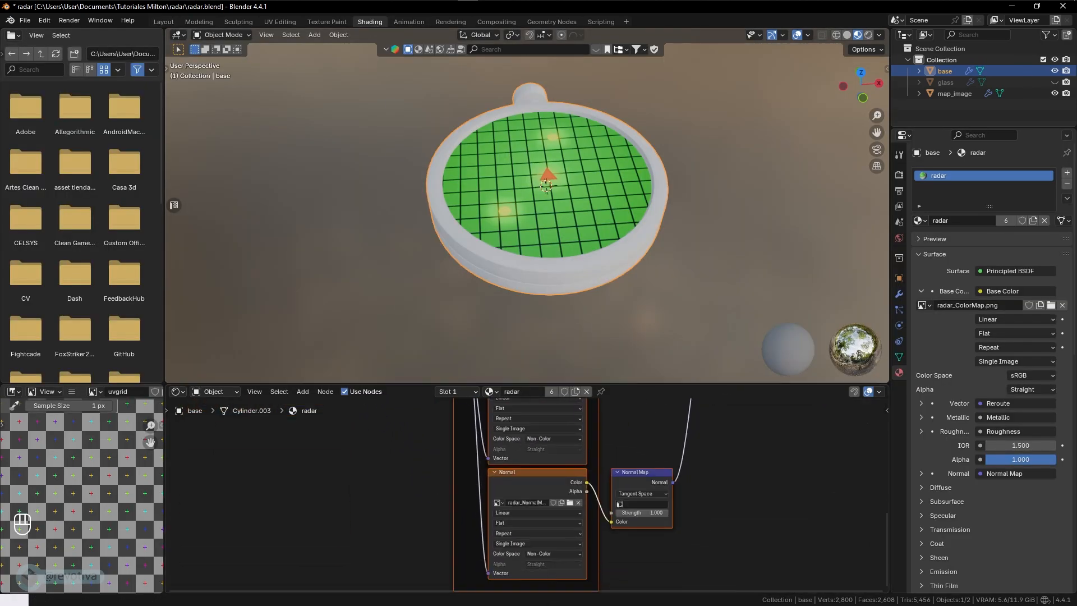
middle_drag(620, 529, 624, 525)
scroll(624, 525, up, 1)
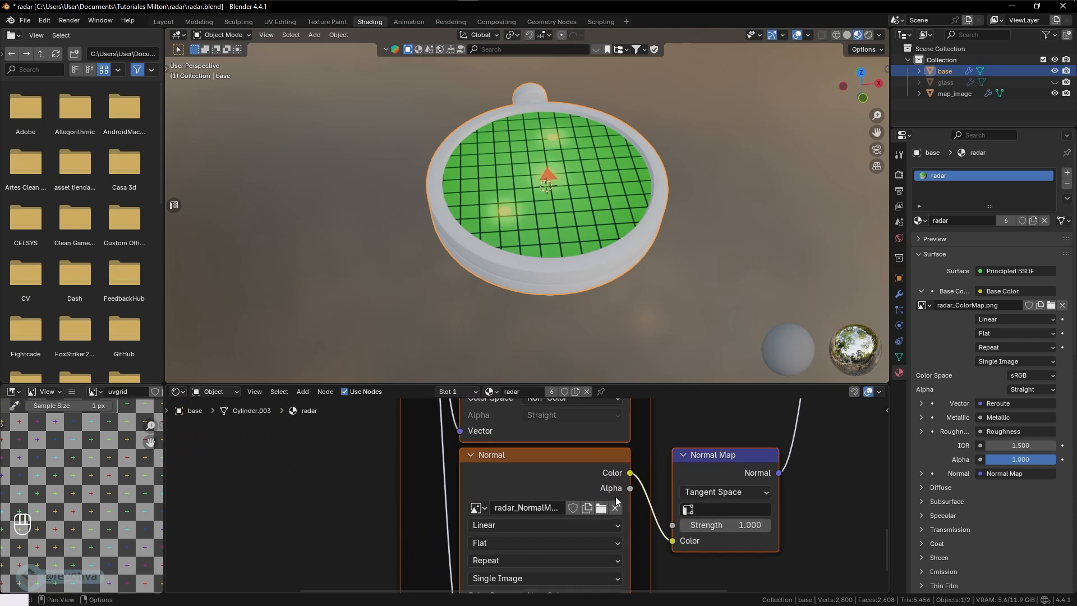
middle_drag(521, 489, 528, 542)
middle_drag(527, 432, 529, 562)
middle_drag(517, 466, 524, 548)
mouse_move(536, 447)
middle_down()
mouse_move(528, 553)
mouse_move(500, 505)
middle_up()
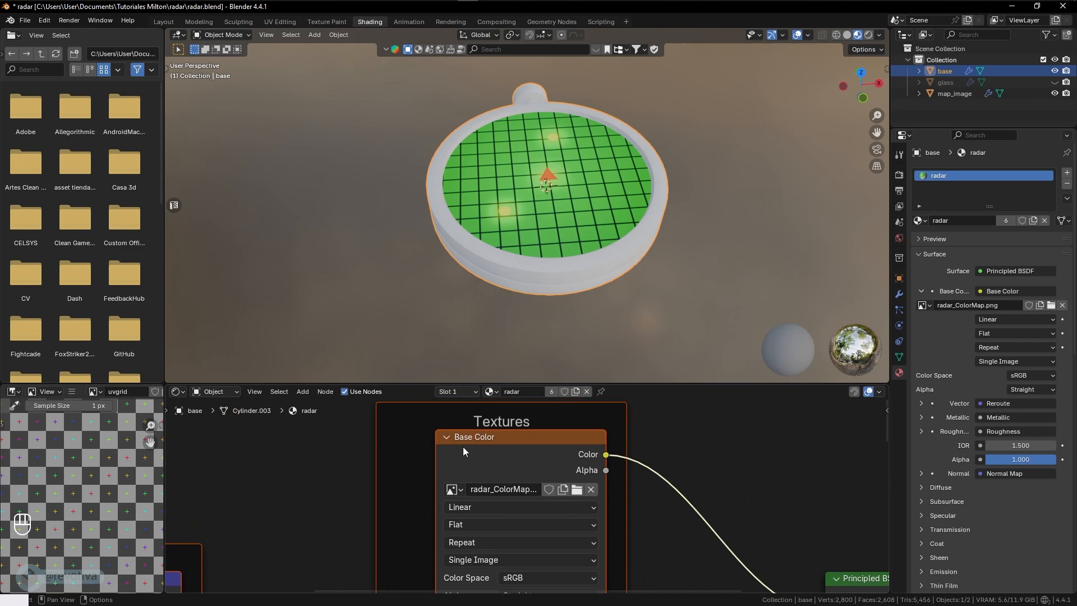
middle_drag(628, 480, 466, 449)
middle_drag(629, 467, 449, 429)
middle_drag(544, 511, 475, 458)
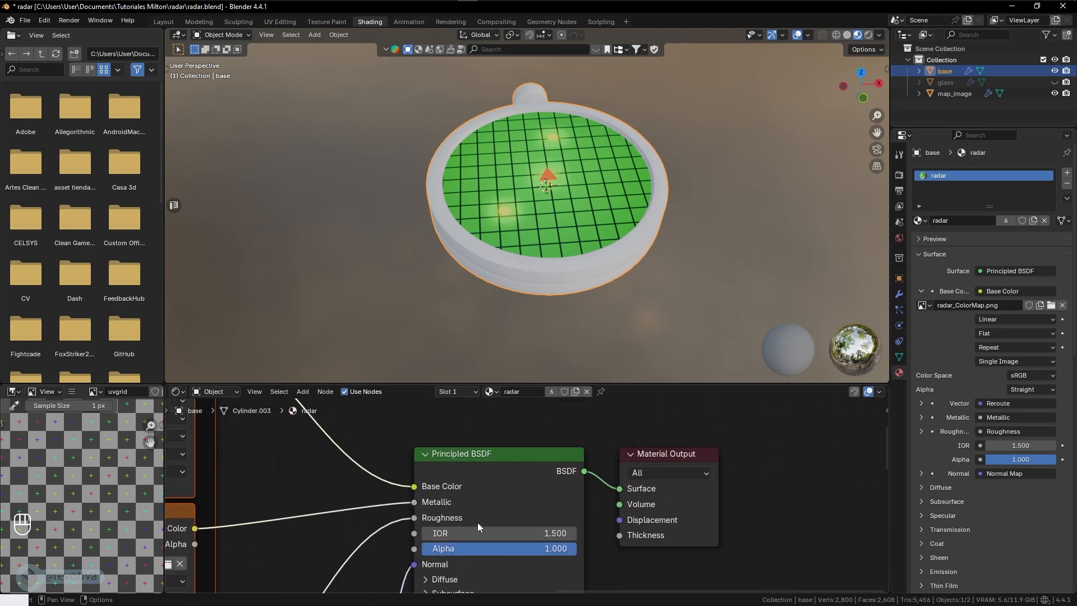
middle_drag(481, 524, 467, 471)
scroll(643, 486, down, 1)
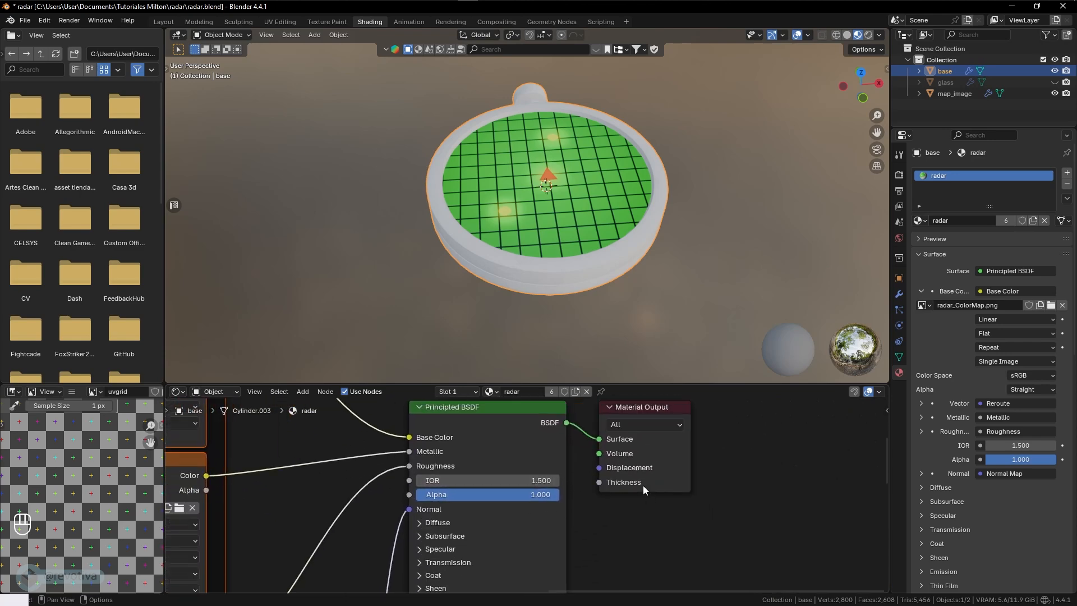
- Unhide the glass object over the radar's screen and view the model with it visible
middle_drag(493, 268, 486, 238)
middle_drag(697, 285, 657, 263)
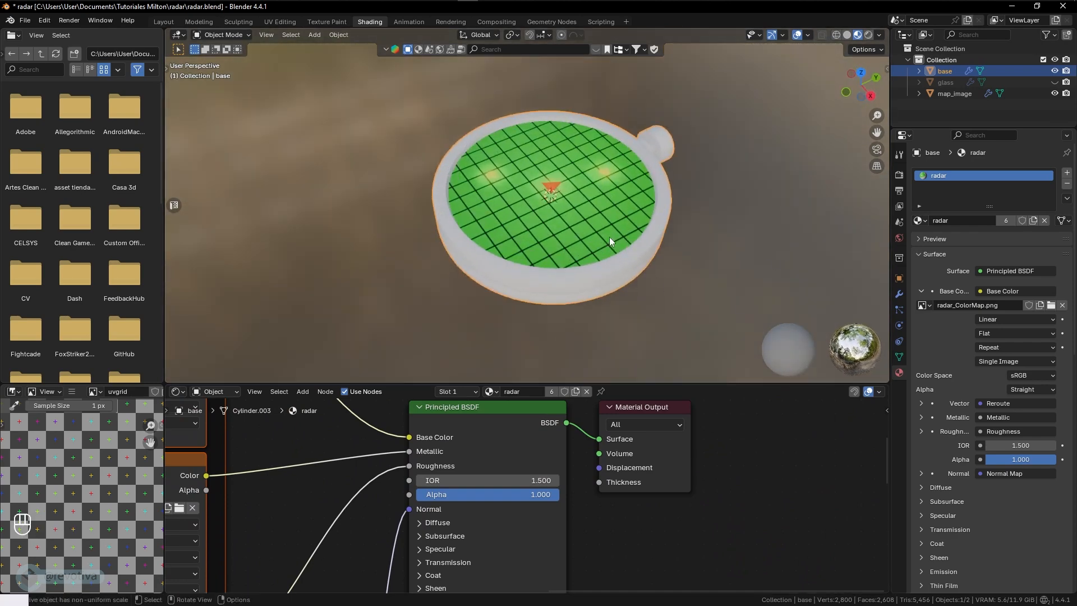
middle_drag(609, 237, 635, 223)
click(948, 82)
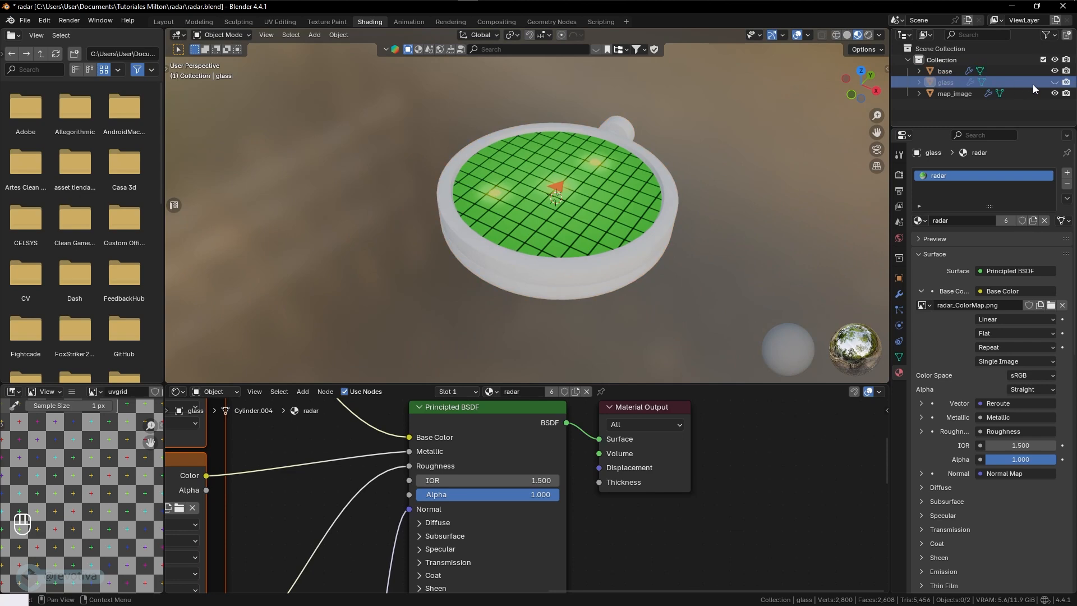
click(1055, 83)
click(649, 200)
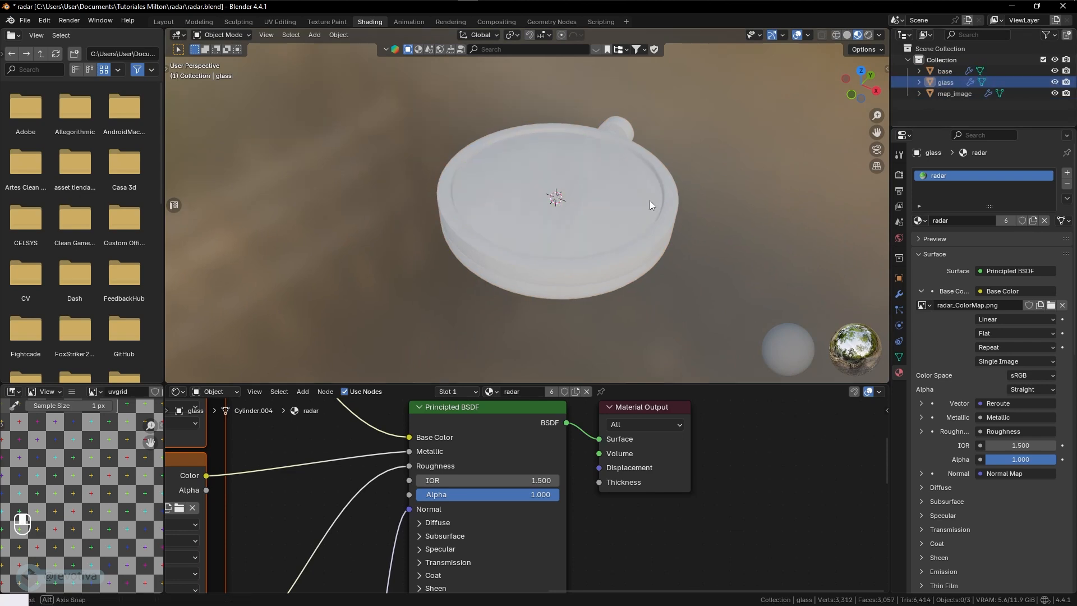
middle_drag(650, 200, 568, 179)
middle_drag(643, 166, 697, 254)
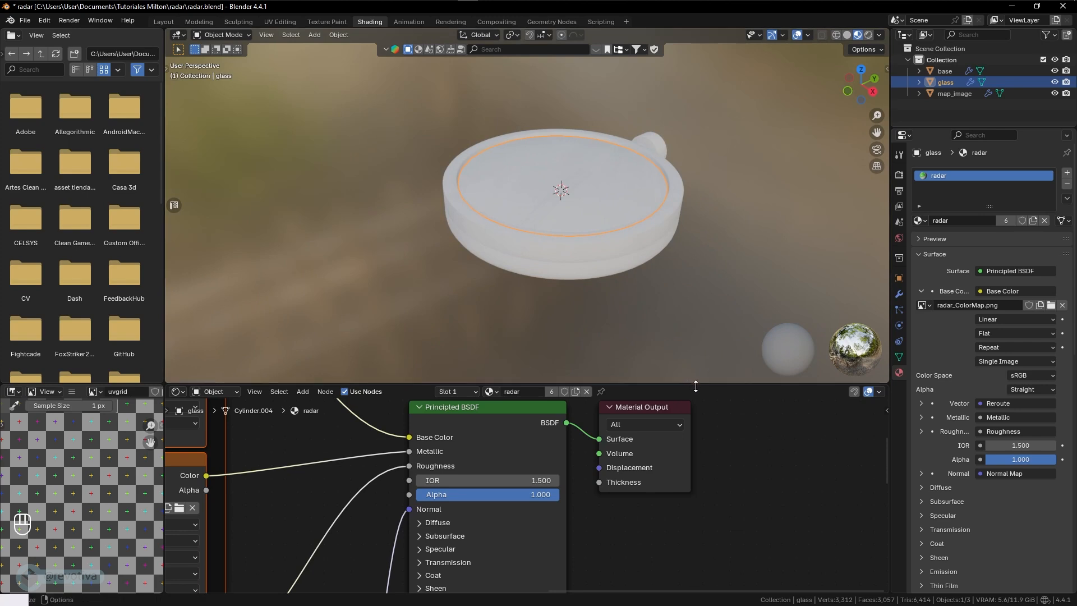
- Enlarge the node editor area and remove the radar material slot from the glass object
drag(696, 380, 705, 326)
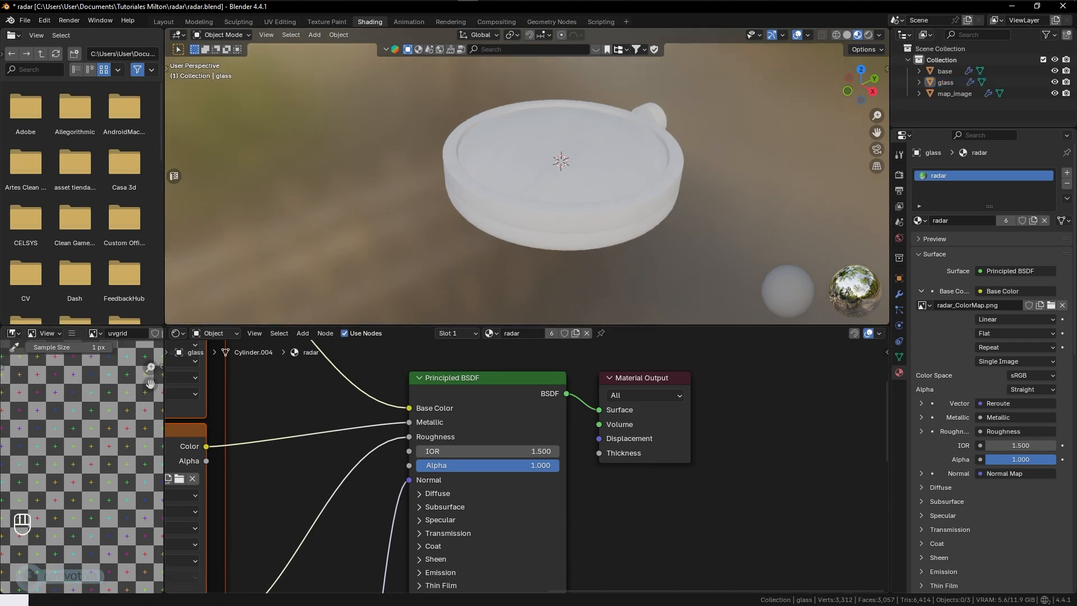
click(943, 82)
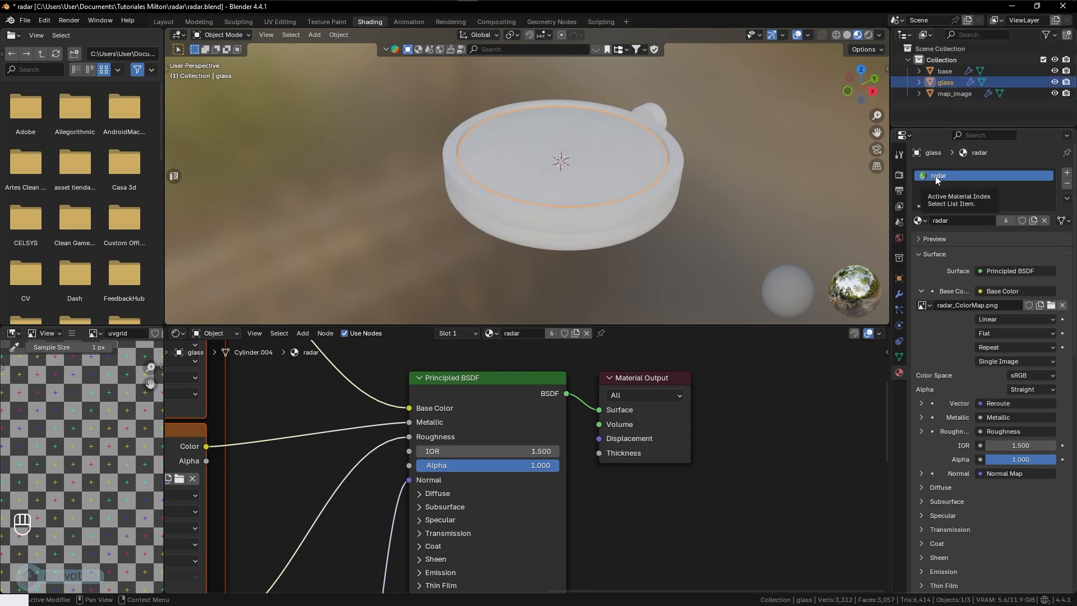
click(1066, 186)
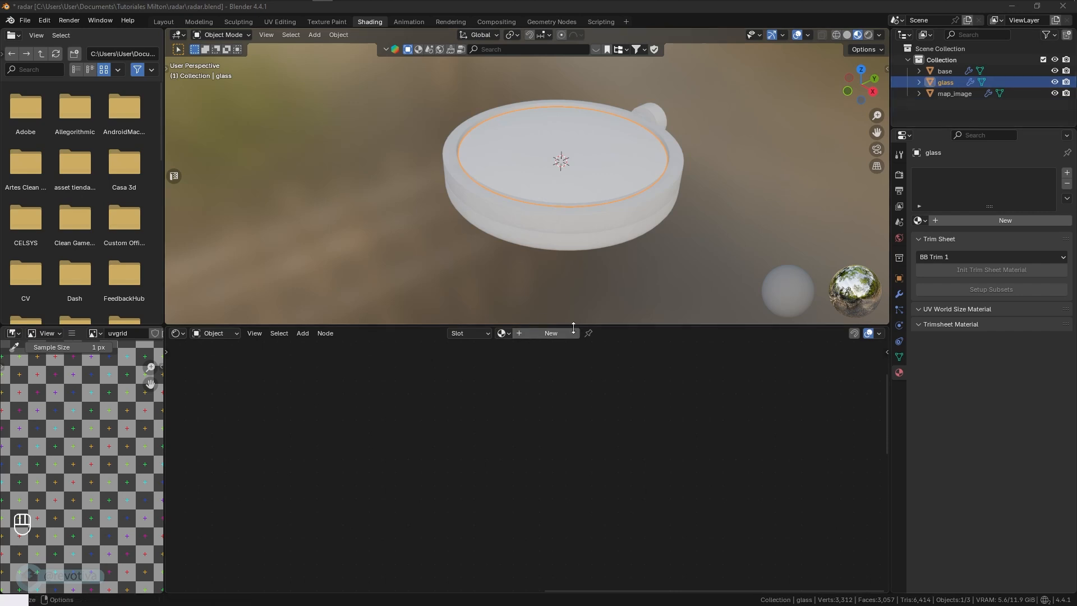
click(544, 335)
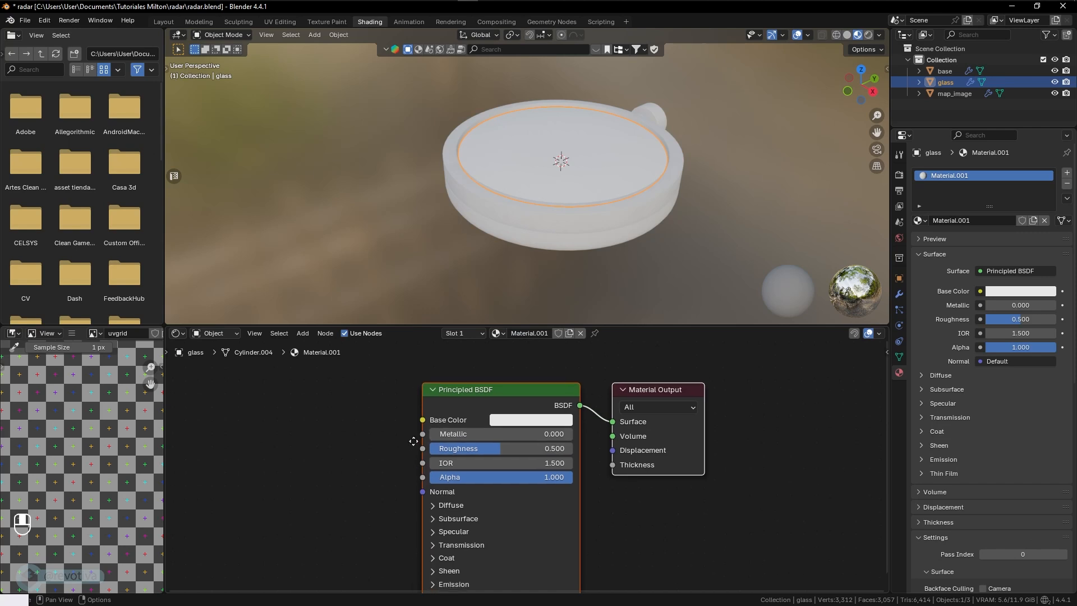
middle_drag(414, 441, 419, 432)
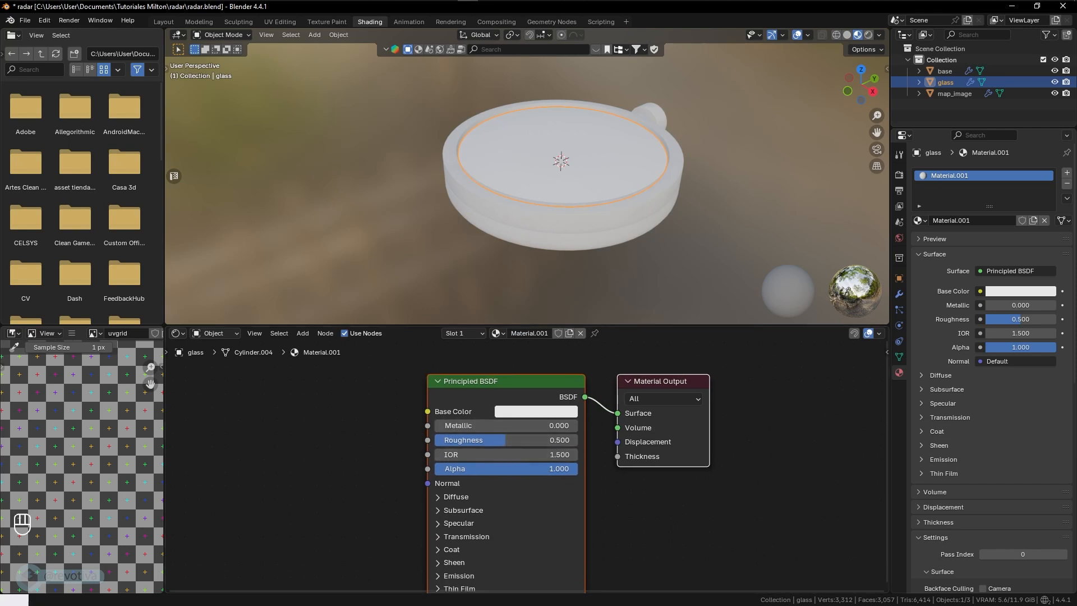
key(ctrl+z)
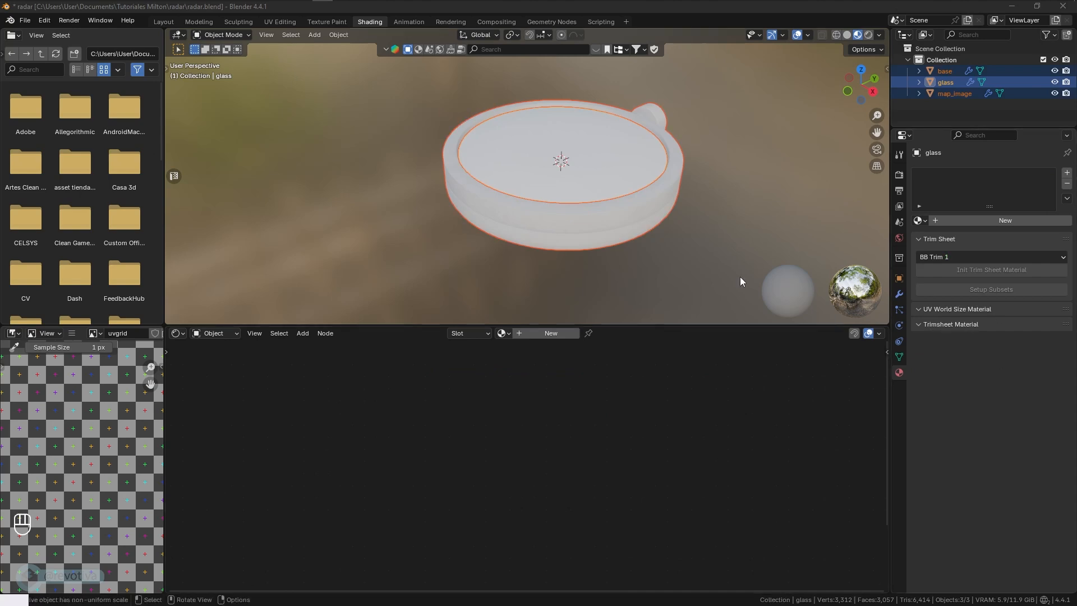
- Select only the glass object and enlarge the node editor area further
click(628, 146)
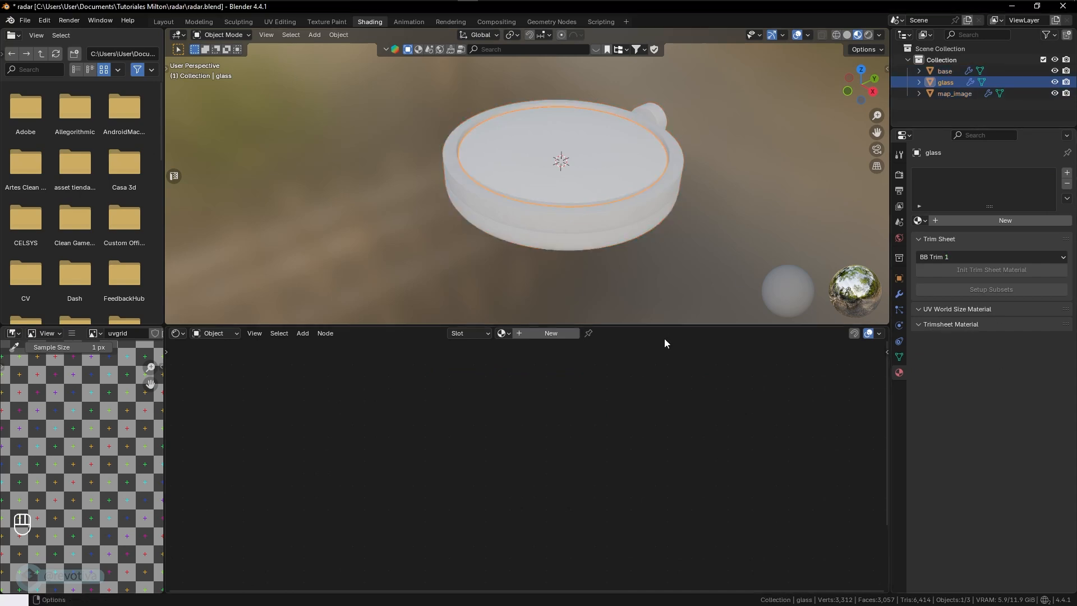
drag(670, 325, 668, 272)
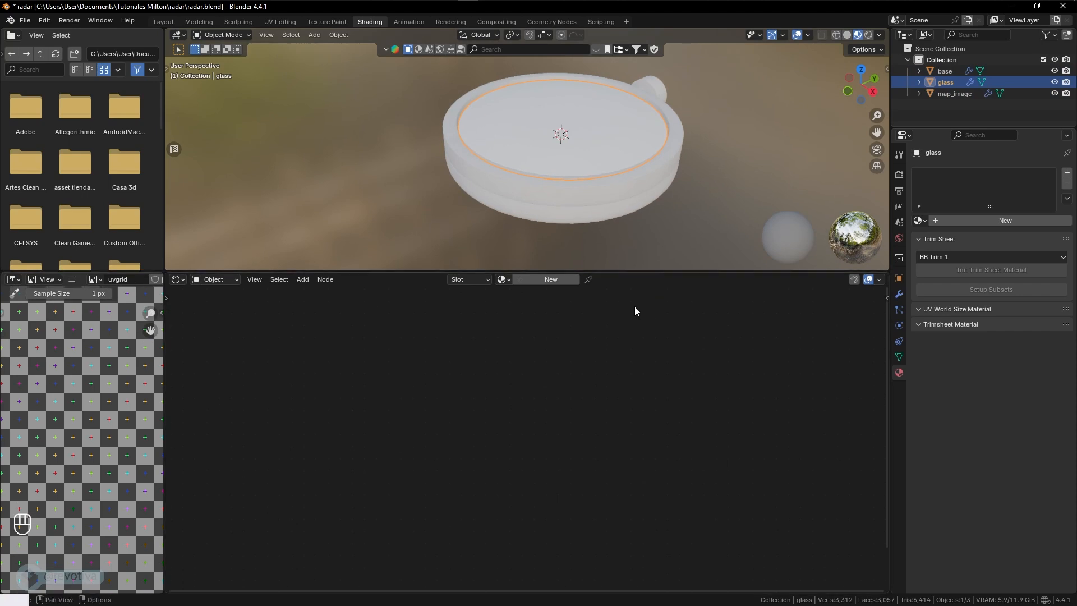
mouse_move(671, 195)
middle_down()
mouse_move(656, 188)
mouse_move(652, 203)
middle_up()
click(946, 72)
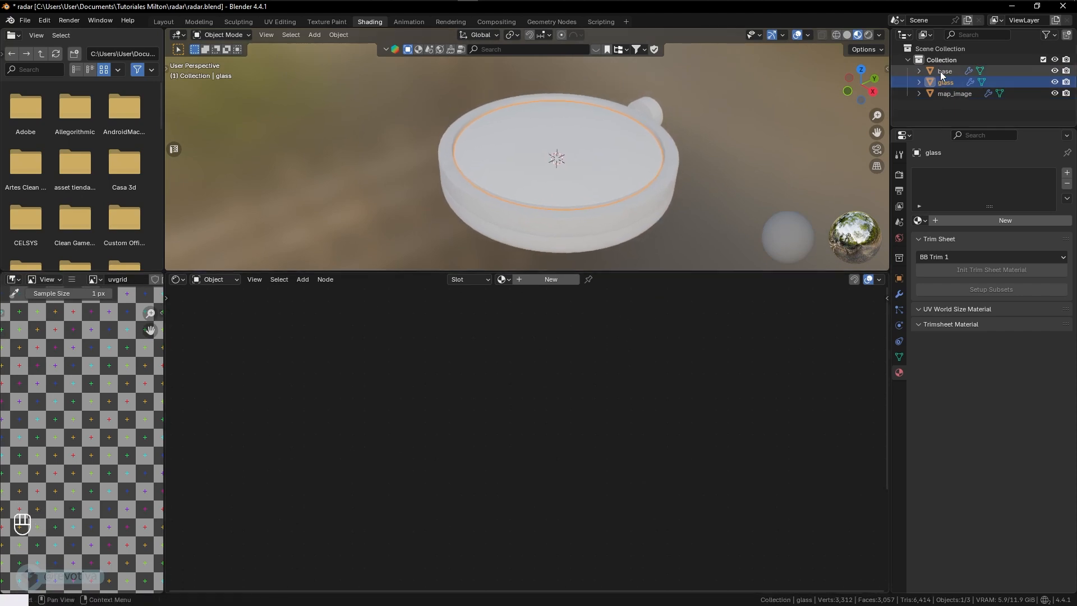
click(945, 82)
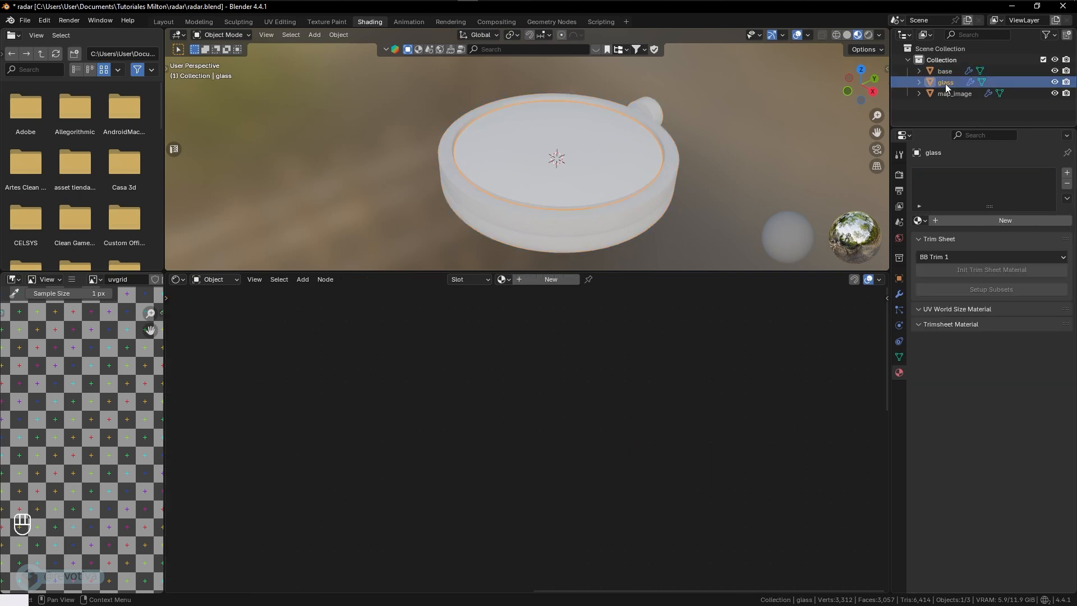
click(919, 221)
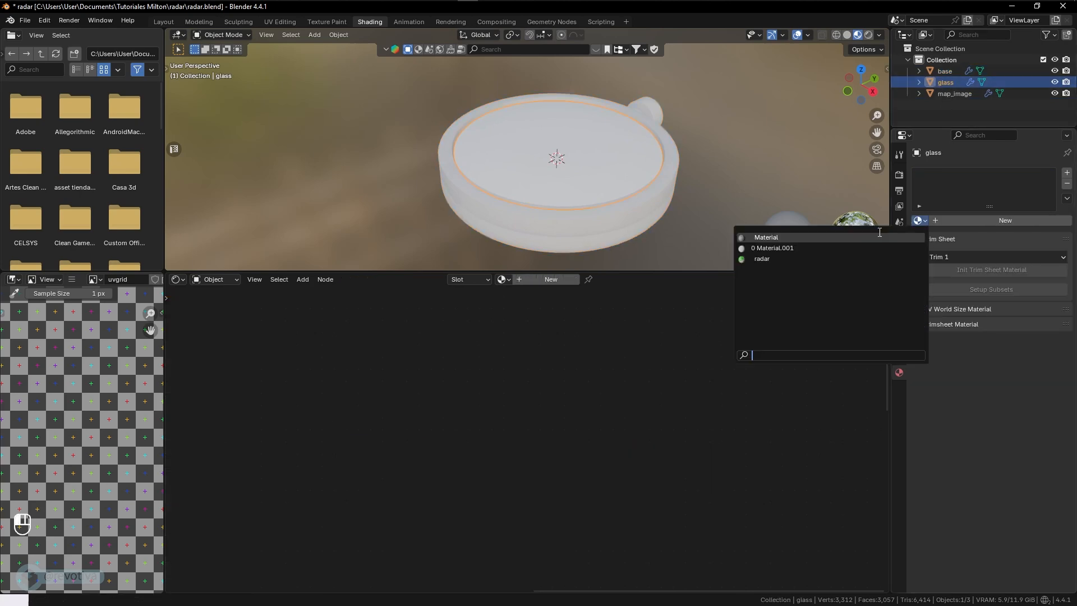
click(762, 258)
click(1067, 184)
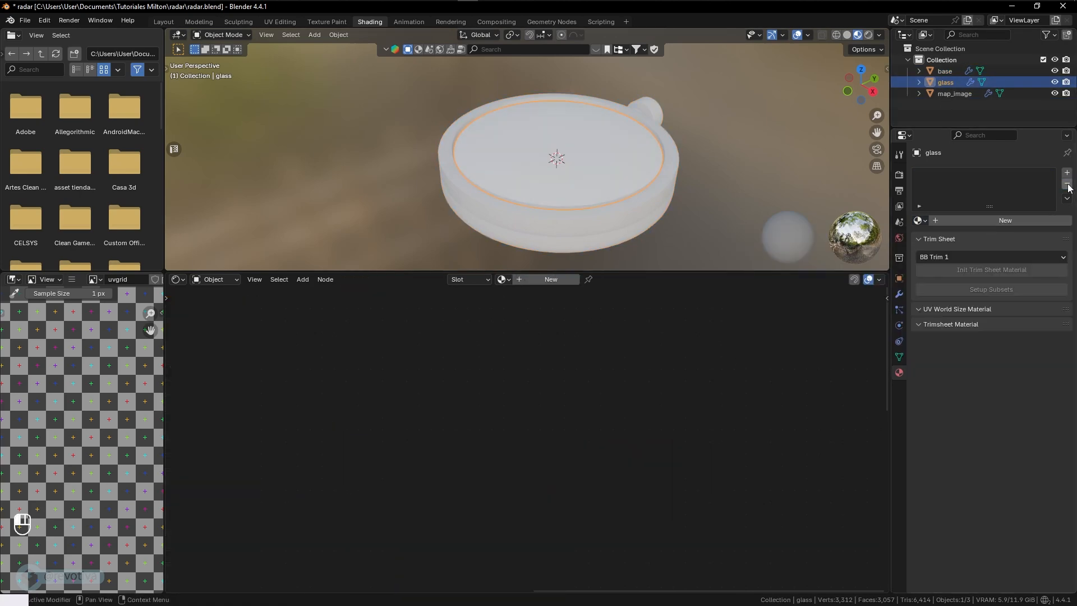
- Check the map_image and base materials, select all three radar objects and open the FBX export for them
click(951, 94)
click(943, 70)
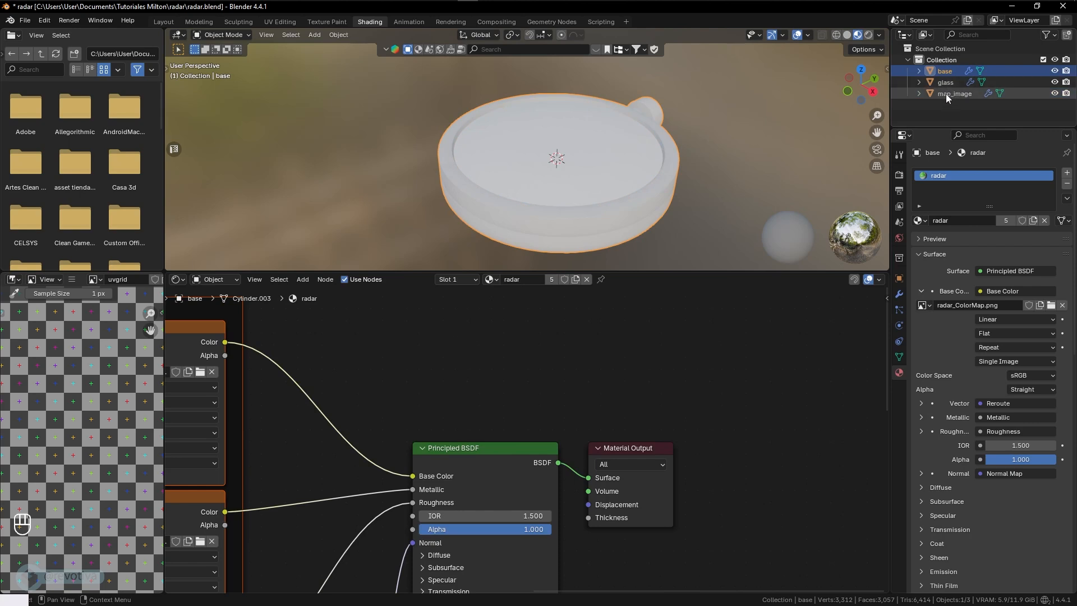
key(a)
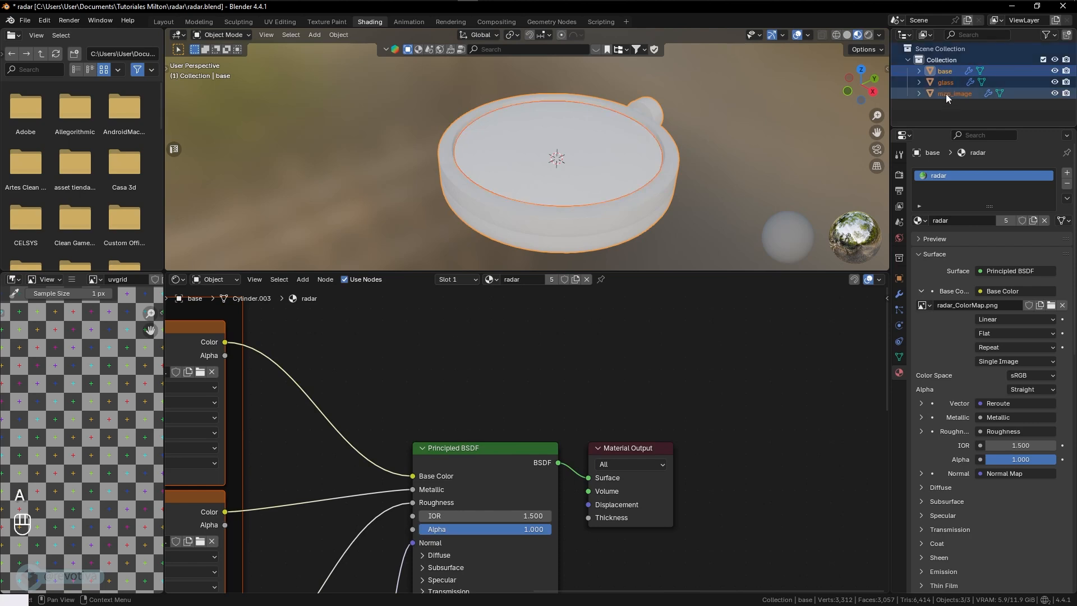
click(26, 20)
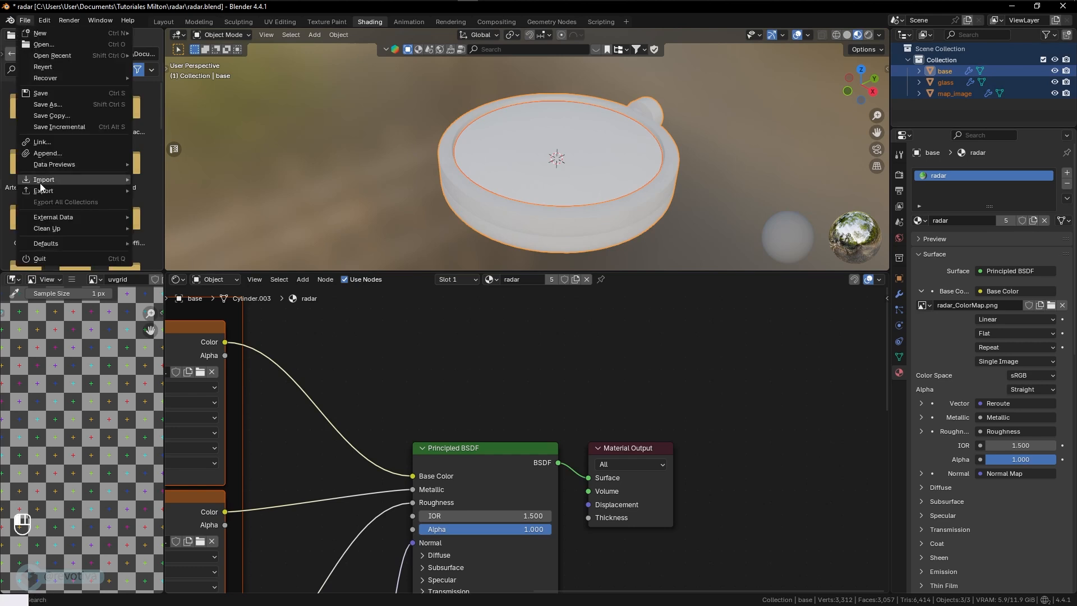
mouse_move(43, 191)
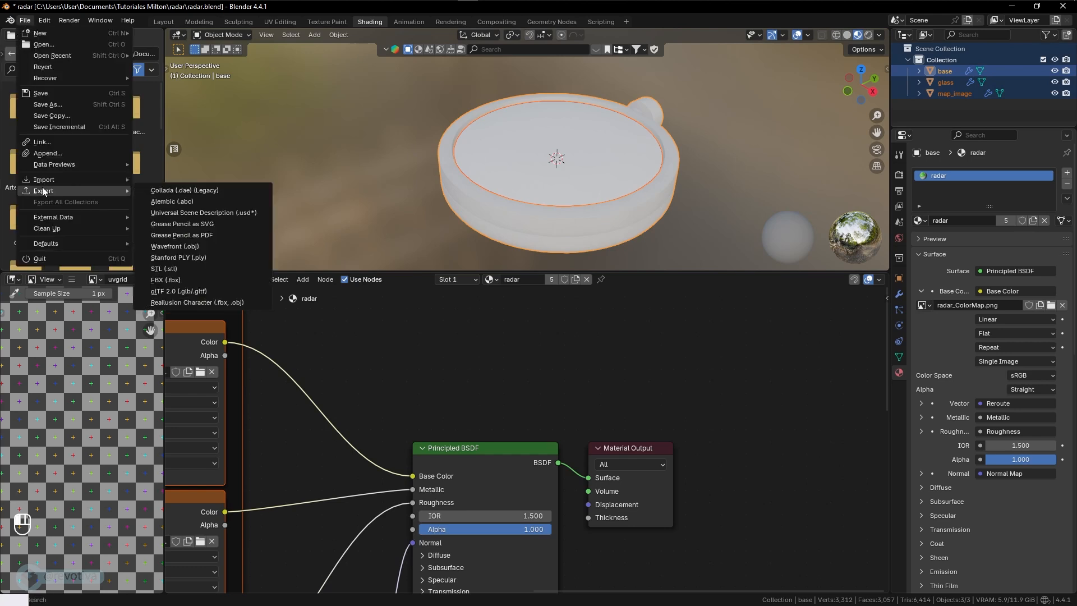
click(176, 285)
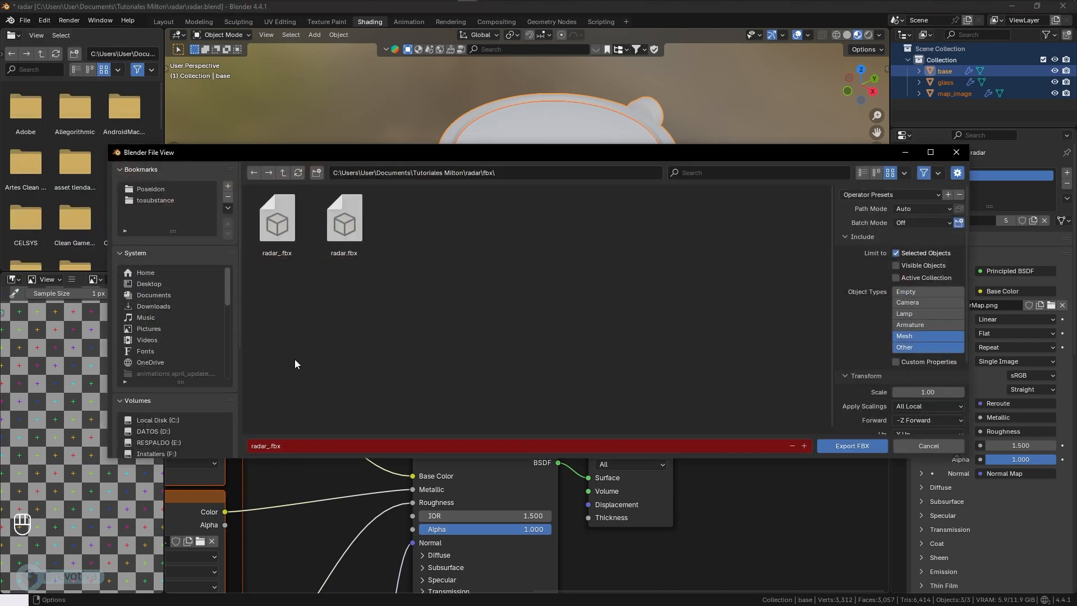
- Export the selected radar objects as radar_1.fbx into the radar\fbx folder
click(268, 448)
click(268, 447)
text(1)
click(873, 362)
scroll(857, 355, down, 4)
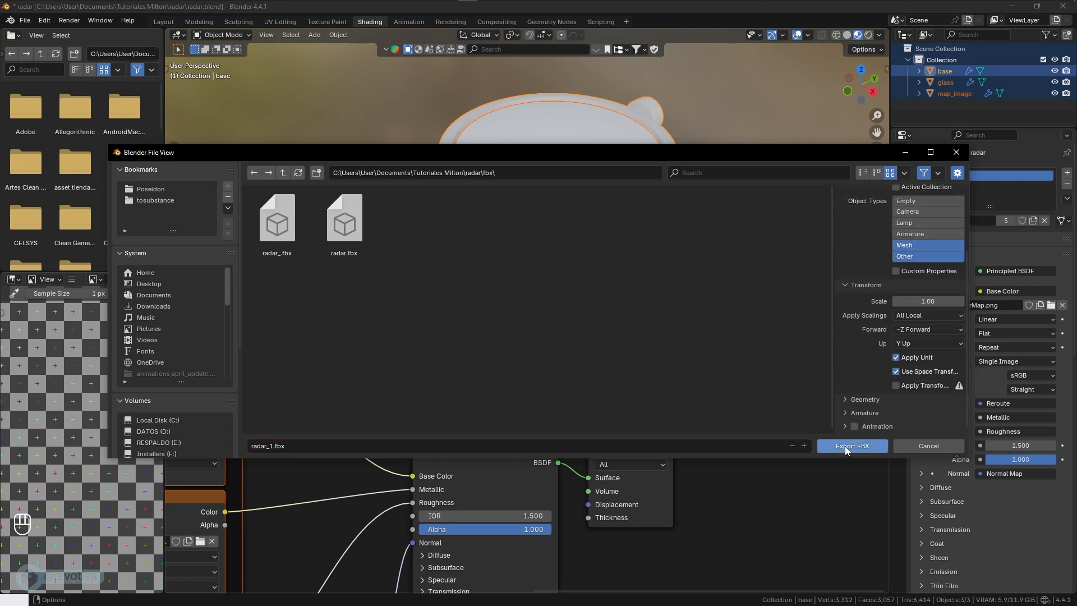
click(519, 172)
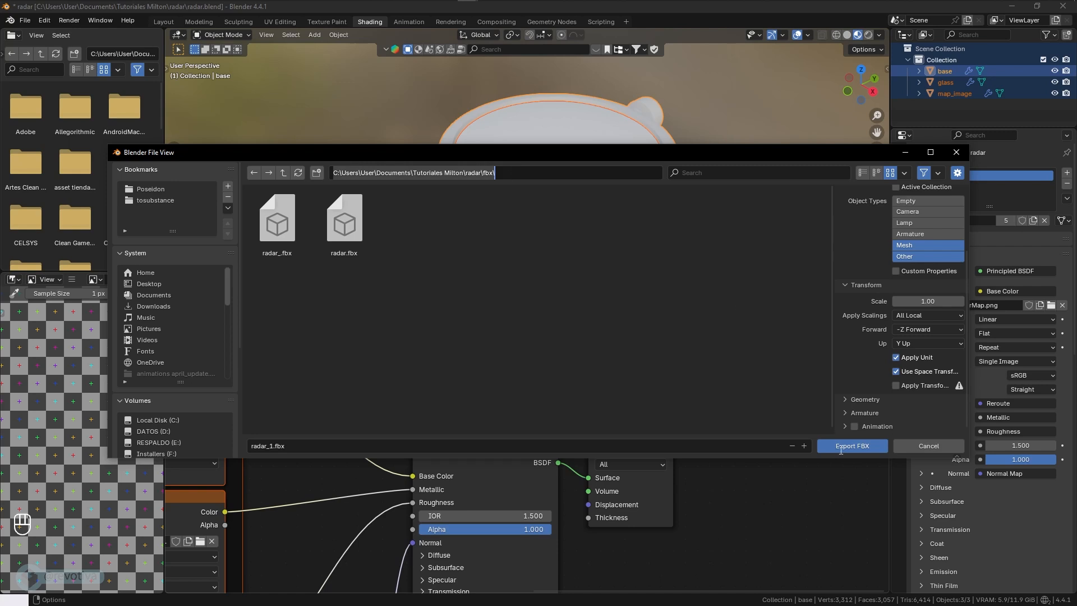
click(846, 447)
- Switch to Roblox Studio with the sword place open
key(super+Tab)
click(423, 162)
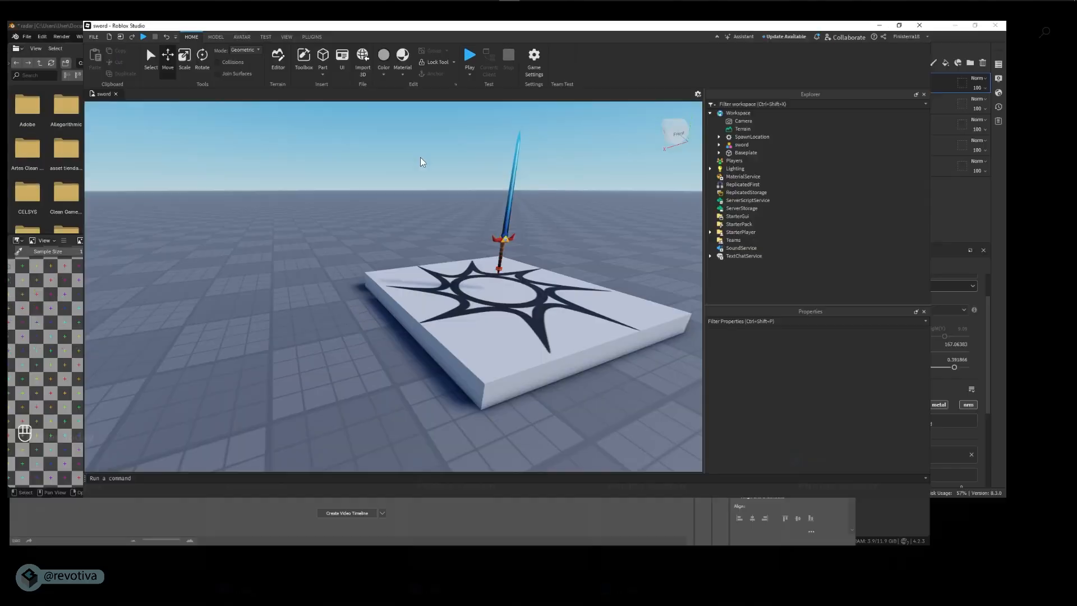
right_drag(566, 252, 567, 252)
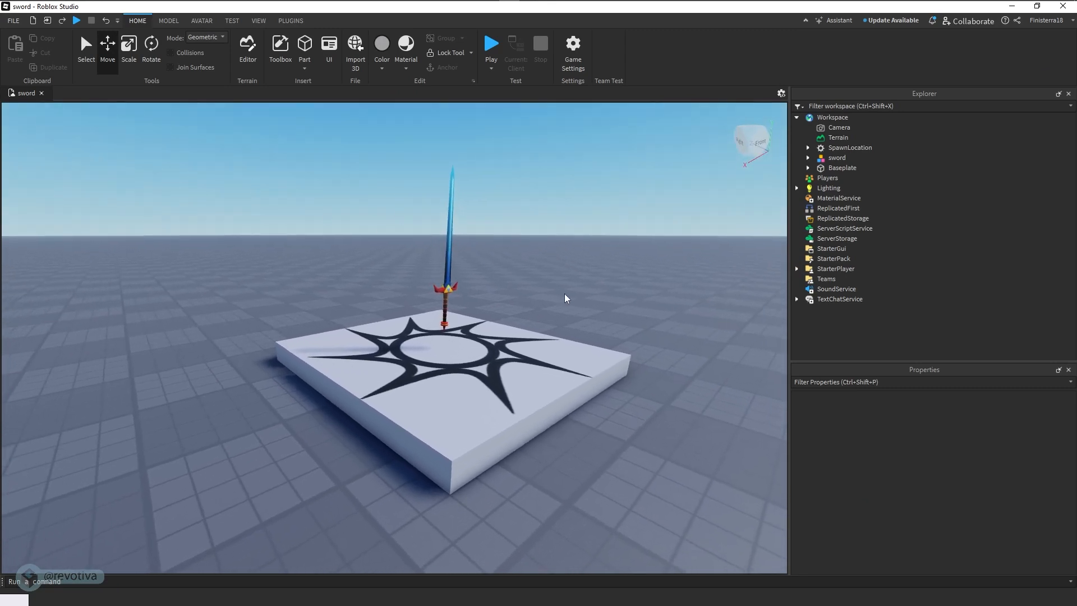
key(super+Tab)
click(392, 168)
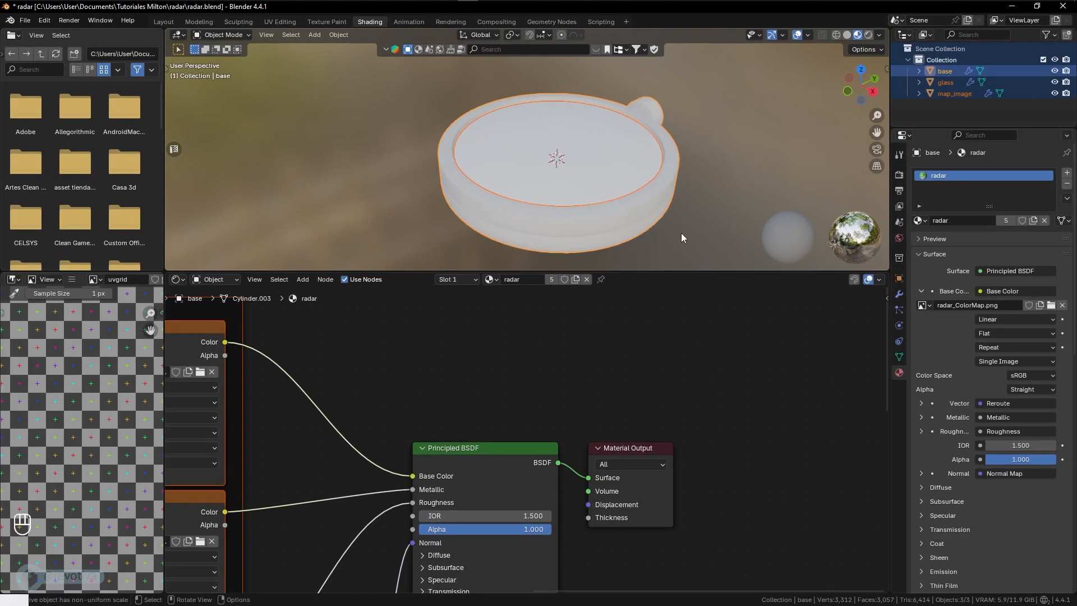
key(super+Tab)
click(538, 211)
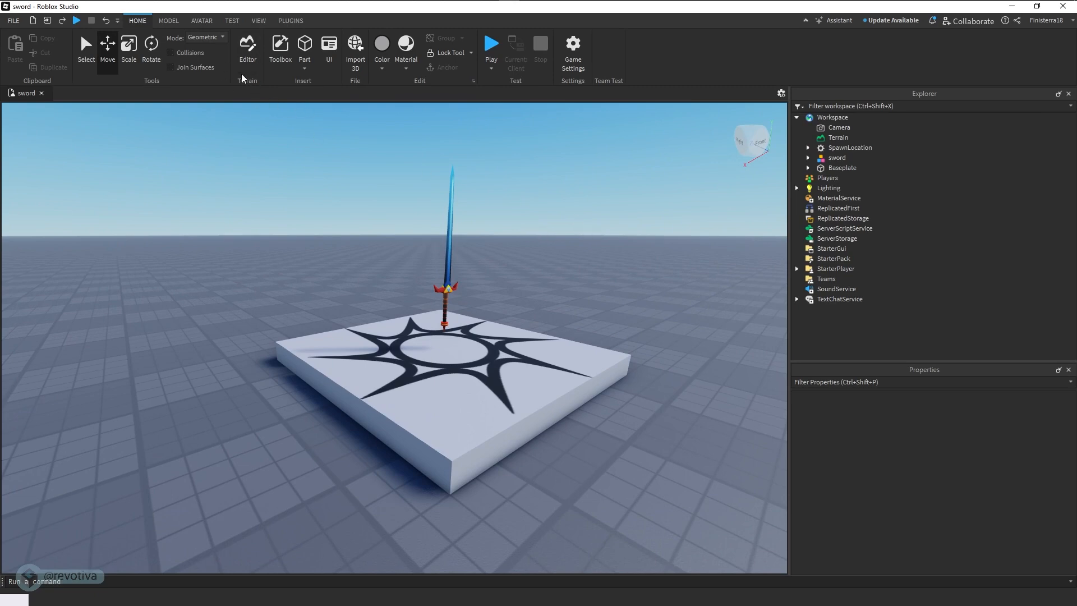
- Import radar_1.fbx from the radar\fbx folder into the workspace as a 3D model with the default import settings
click(357, 56)
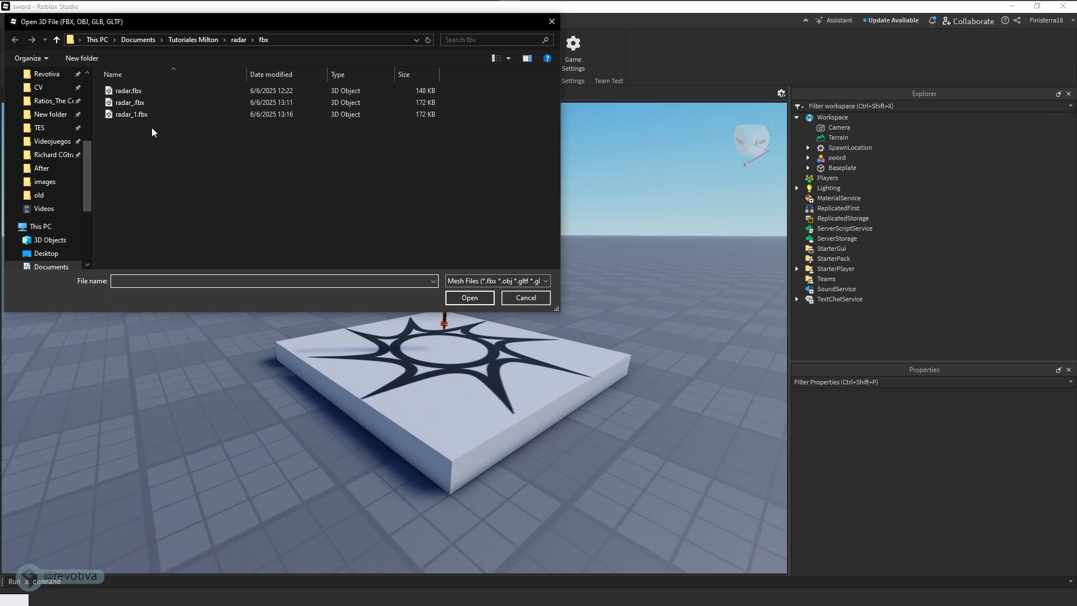
click(130, 117)
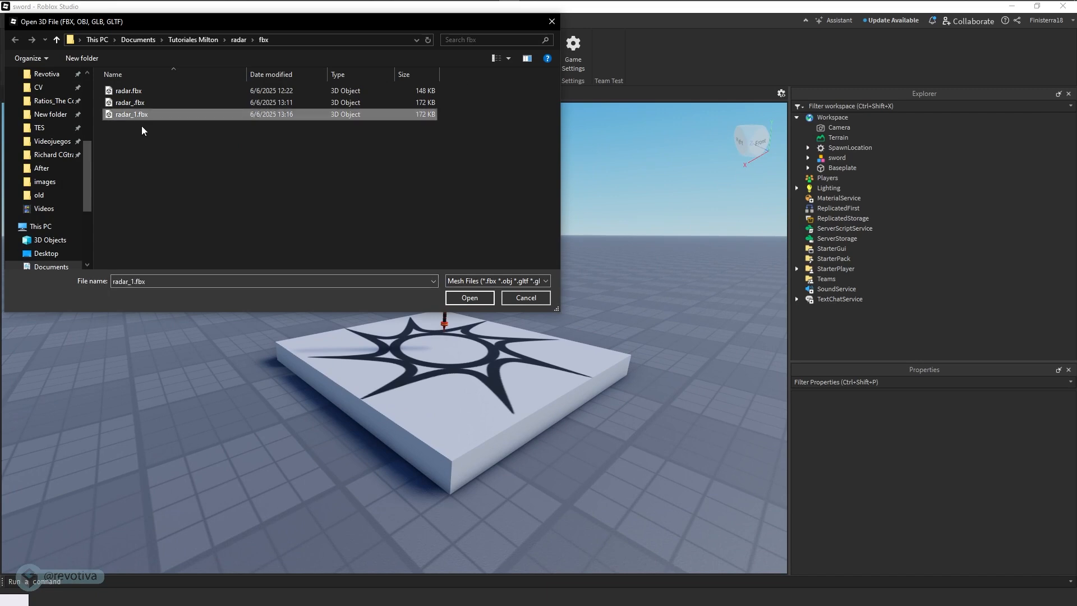
click(462, 296)
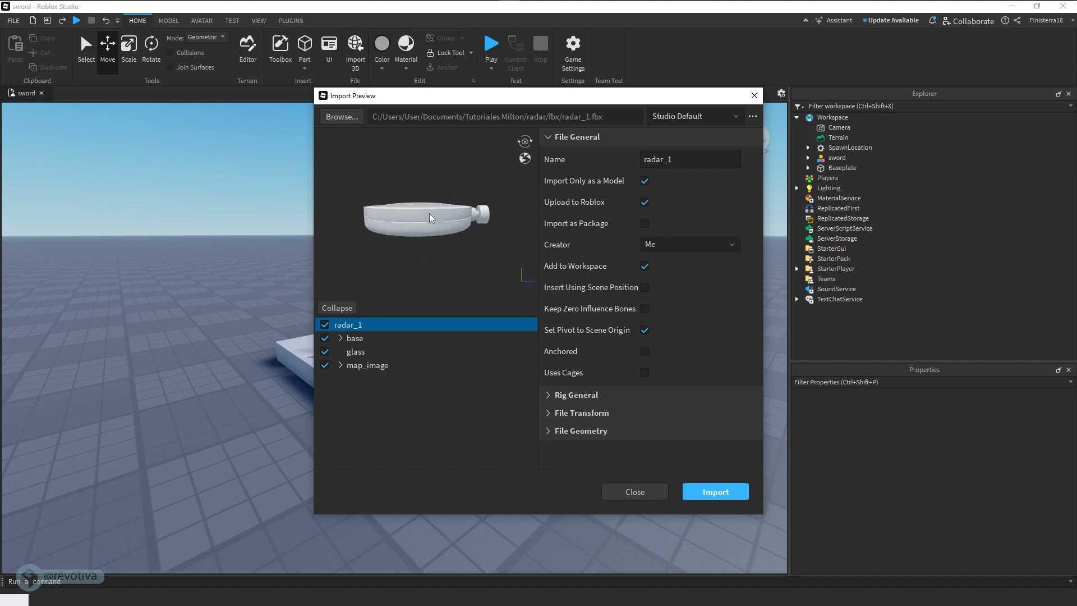
drag(430, 219, 445, 236)
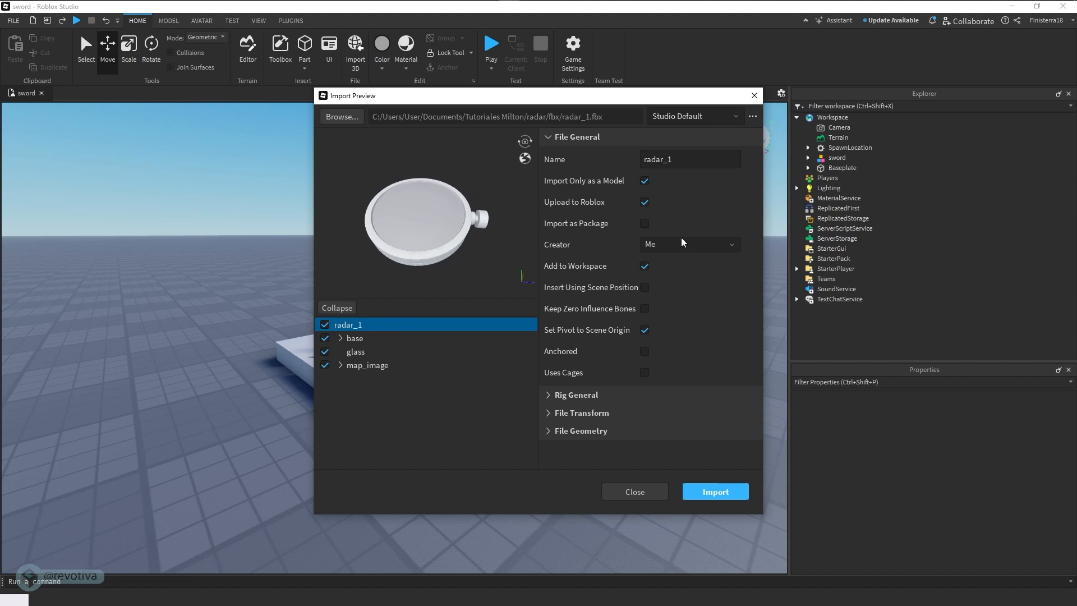
click(713, 493)
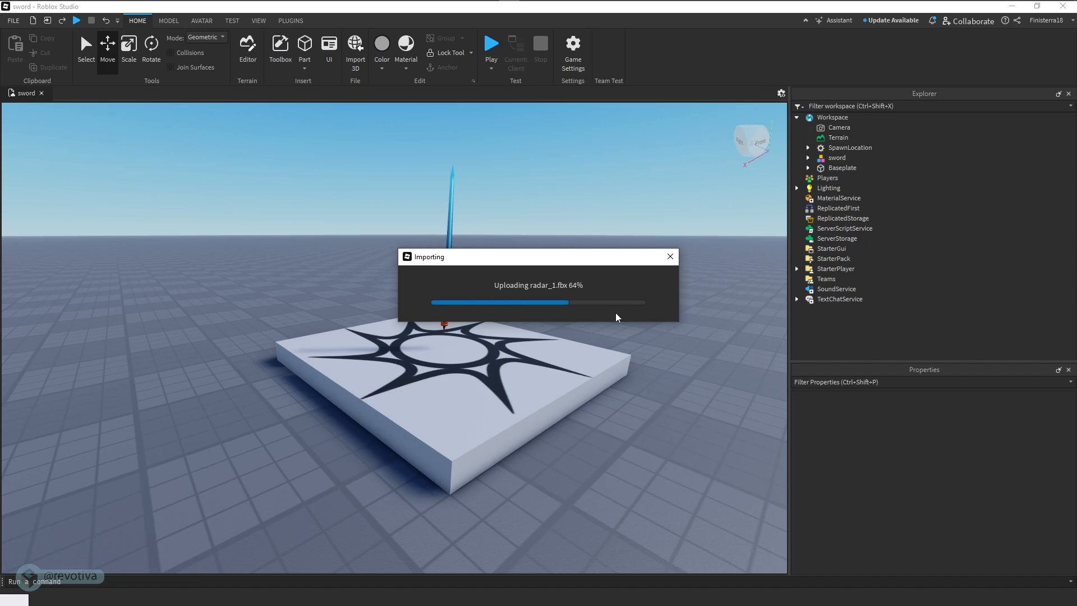
click(635, 338)
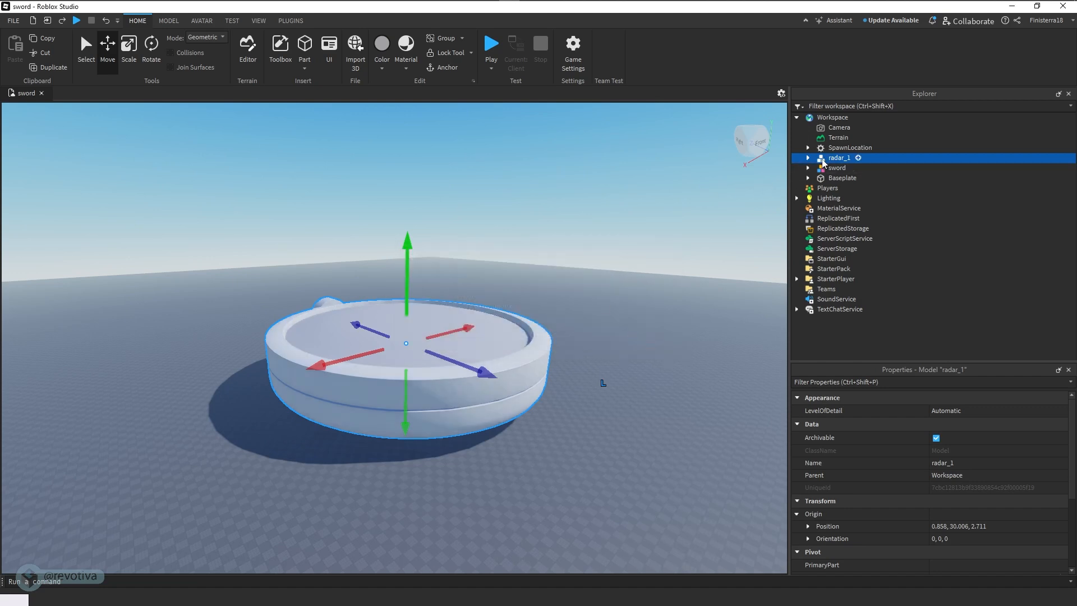
- Set the scale of the radar_1 model to 0.01
double_click(836, 158)
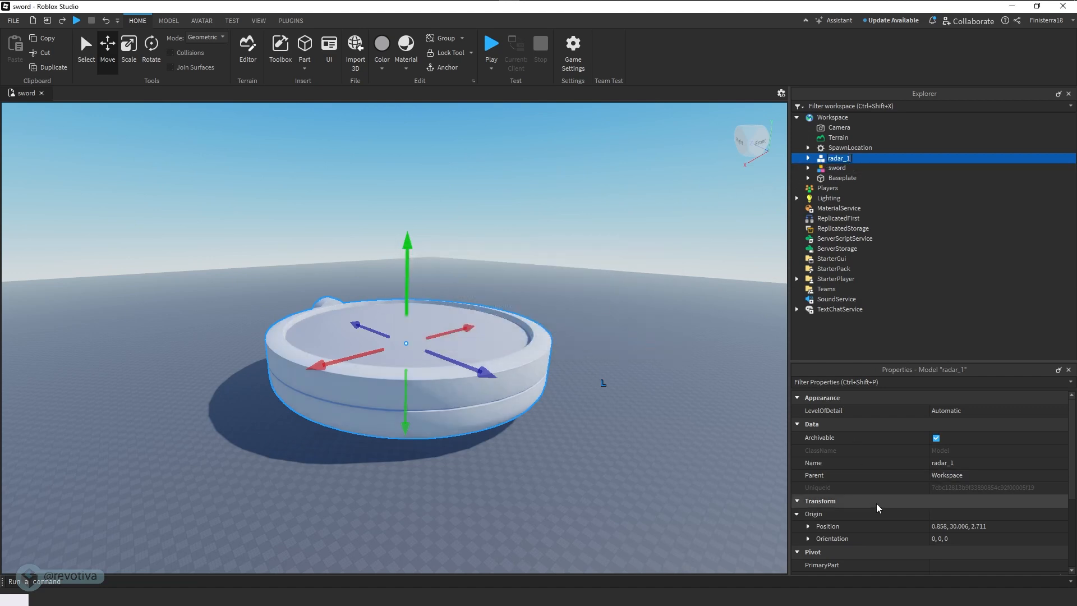
scroll(885, 477, down, 2)
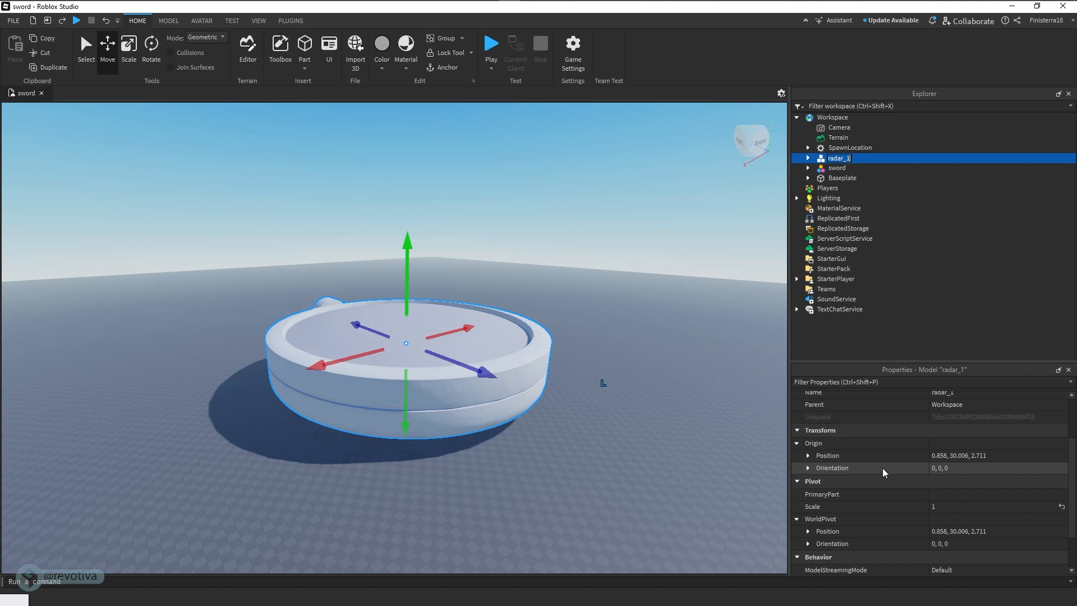
click(937, 508)
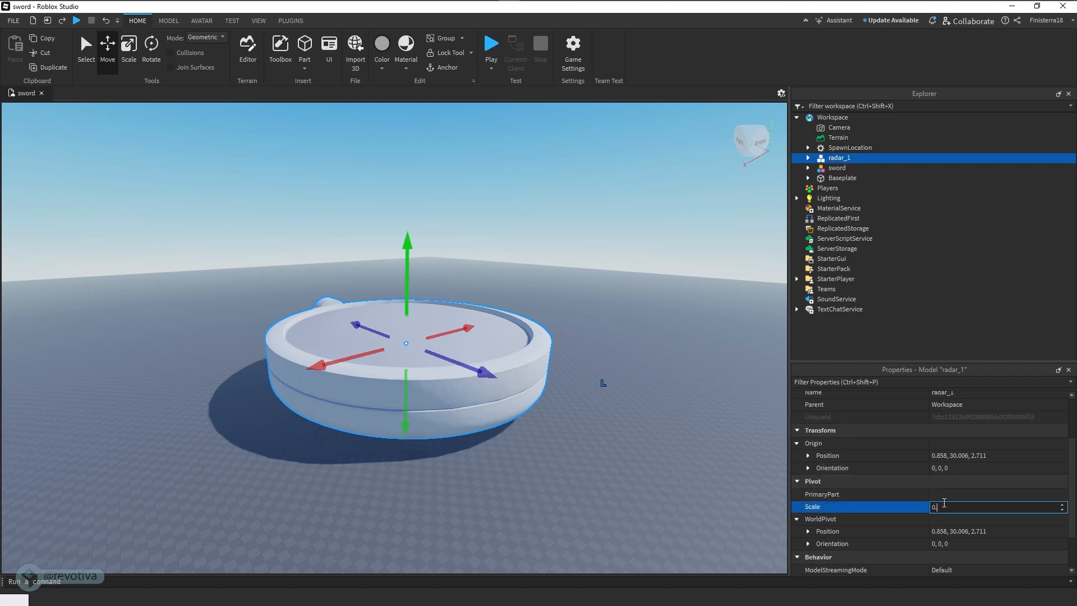
key(Return)
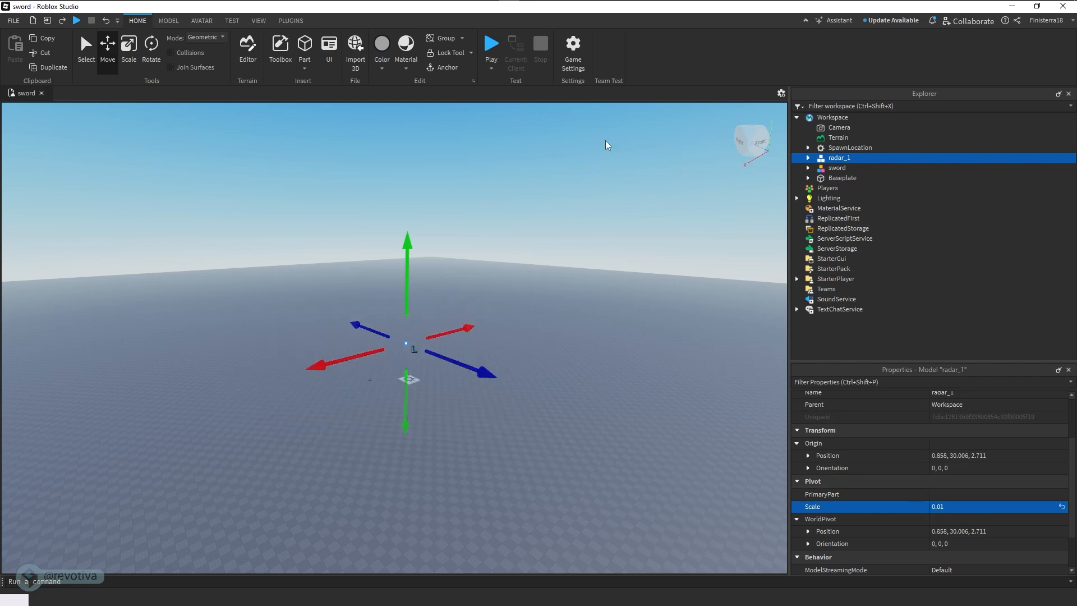
click(421, 314)
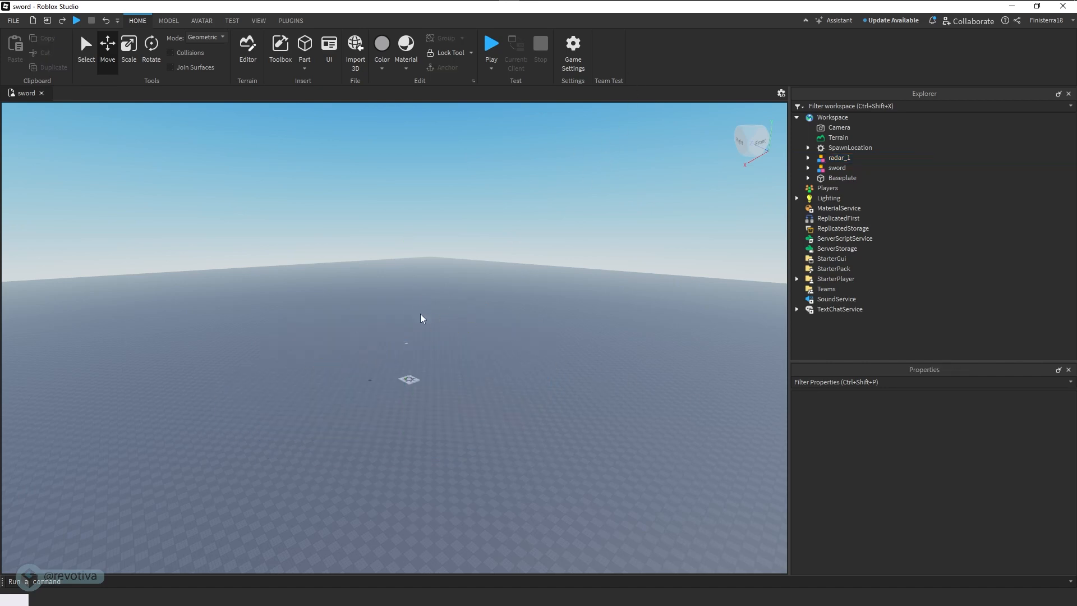
- Select the scaled-down radar_1 model, focus on it and lower it toward the spawn platform
click(838, 158)
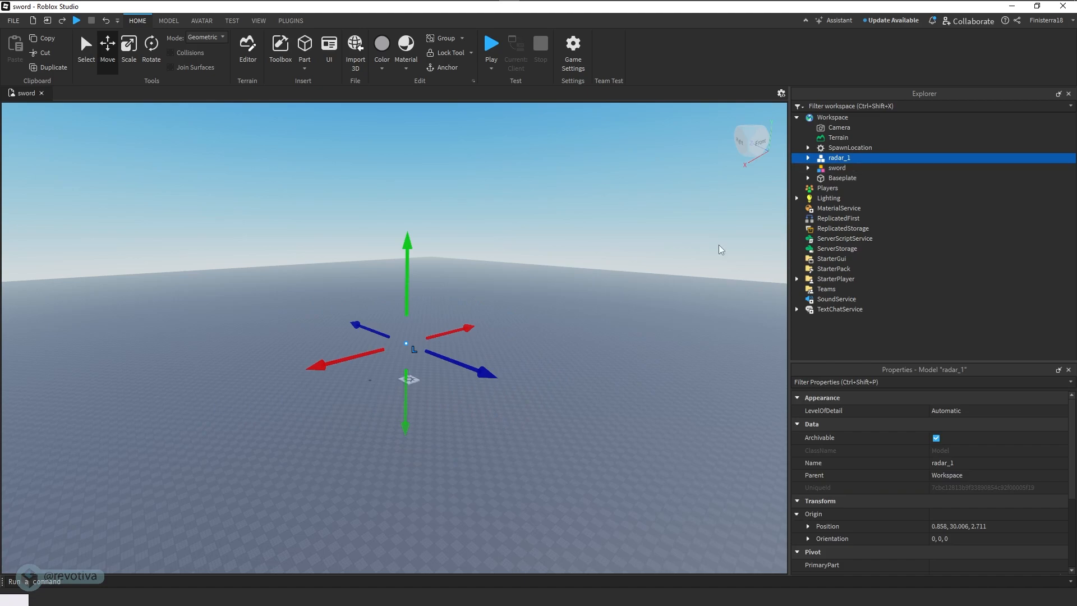
key(f)
right_drag(440, 352, 440, 353)
scroll(441, 358, down, 5)
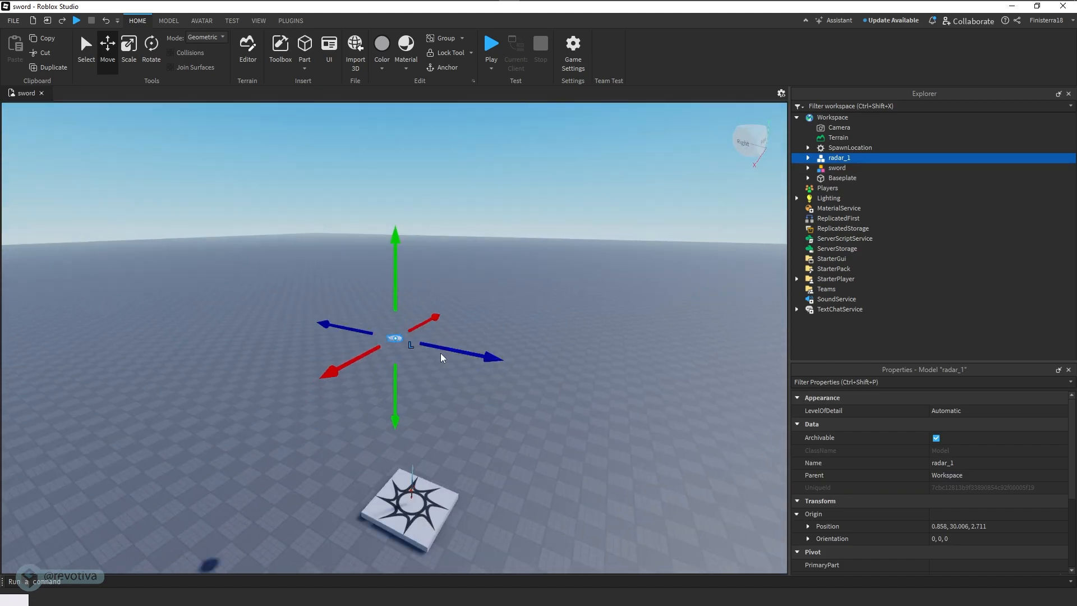
scroll(441, 358, up, 3)
middle_drag(443, 350, 428, 243)
drag(425, 176, 429, 410)
- Move radar_1 beside the sword near the platform's edge, to a position of about 5.858, 6.006, 0.84
drag(461, 498, 442, 491)
scroll(474, 499, up, 5)
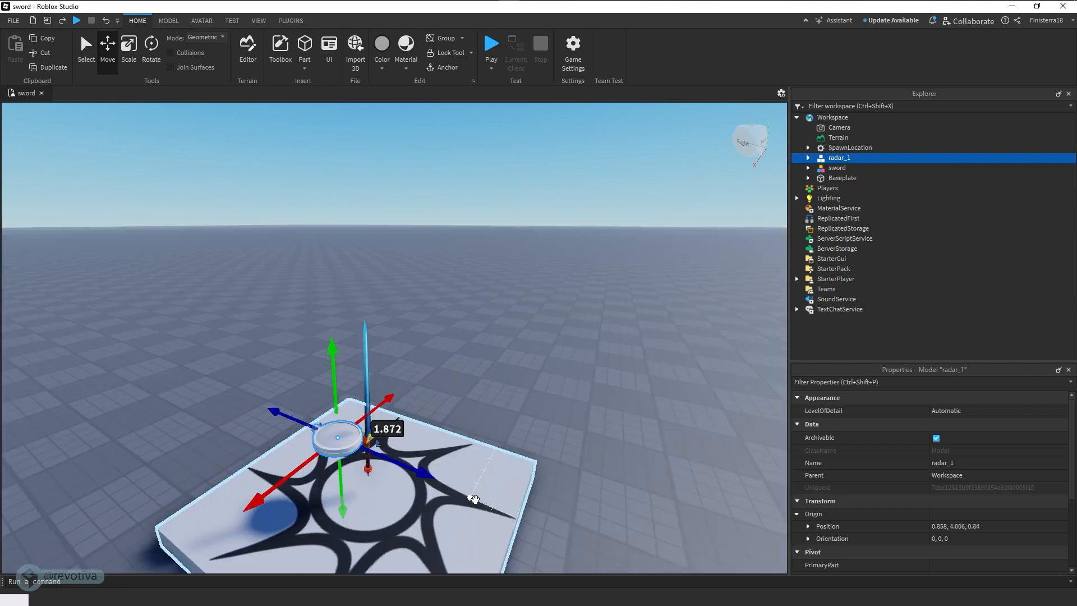
middle_drag(445, 458, 476, 446)
drag(379, 359, 373, 304)
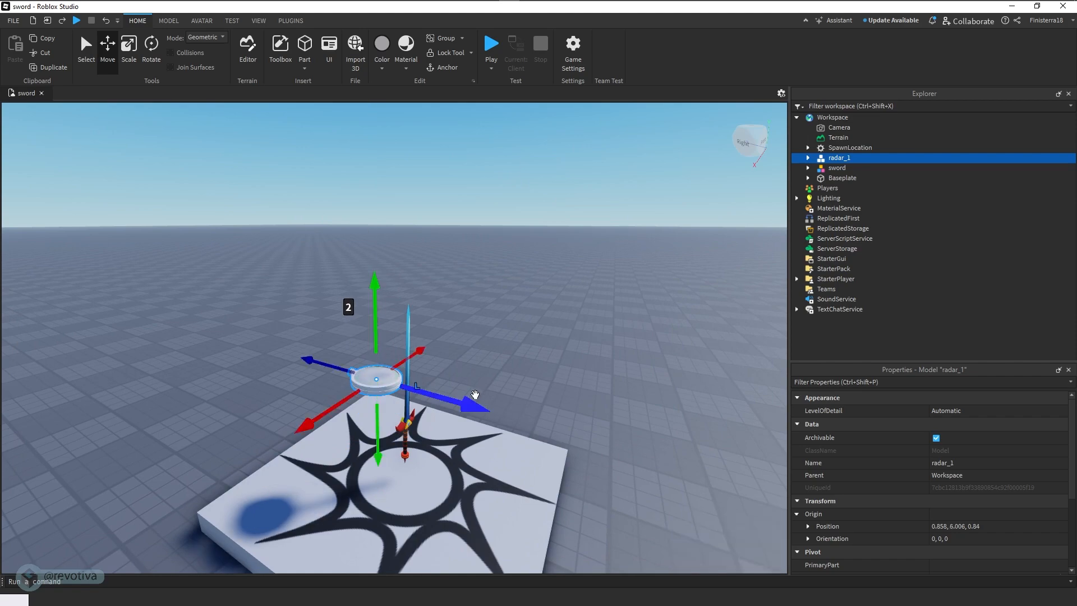
right_drag(475, 397, 433, 408)
drag(576, 343, 464, 389)
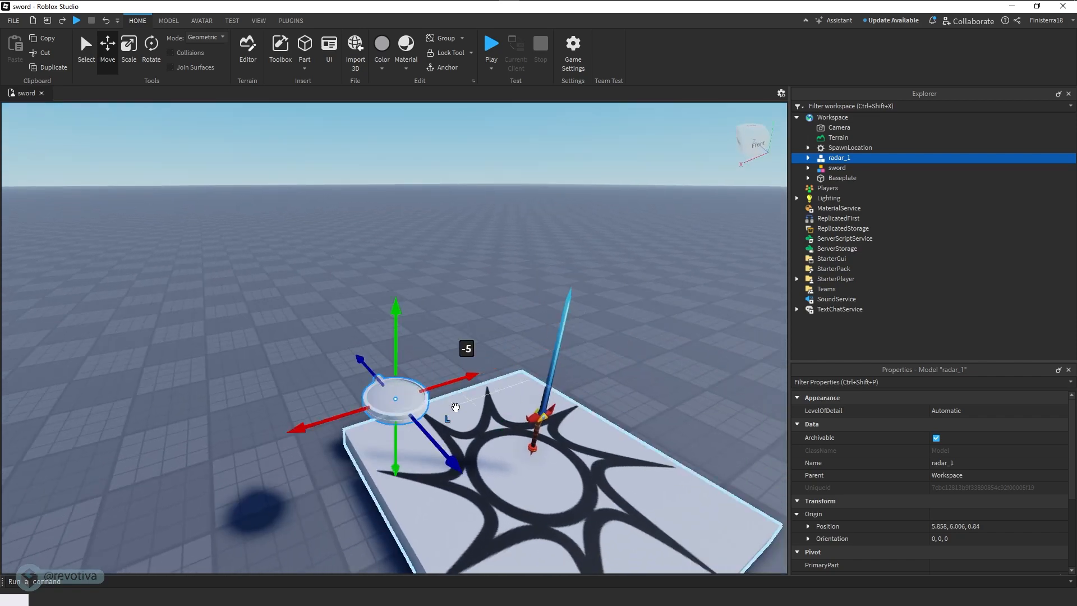
right_drag(453, 408, 494, 354)
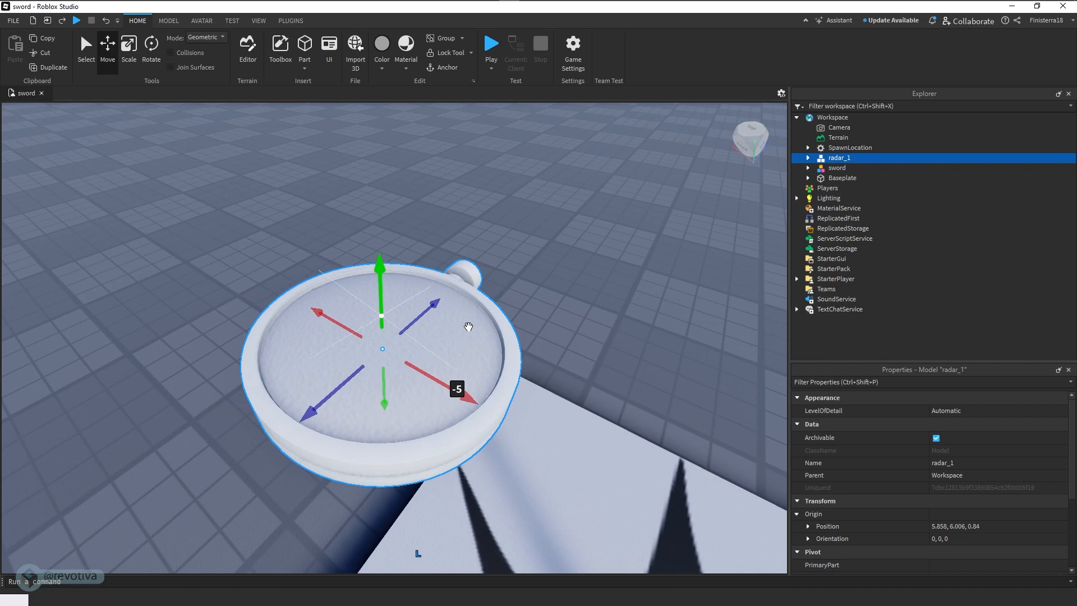
- Expand radar_1 and change the material of its glass part to Glass
click(809, 158)
click(840, 179)
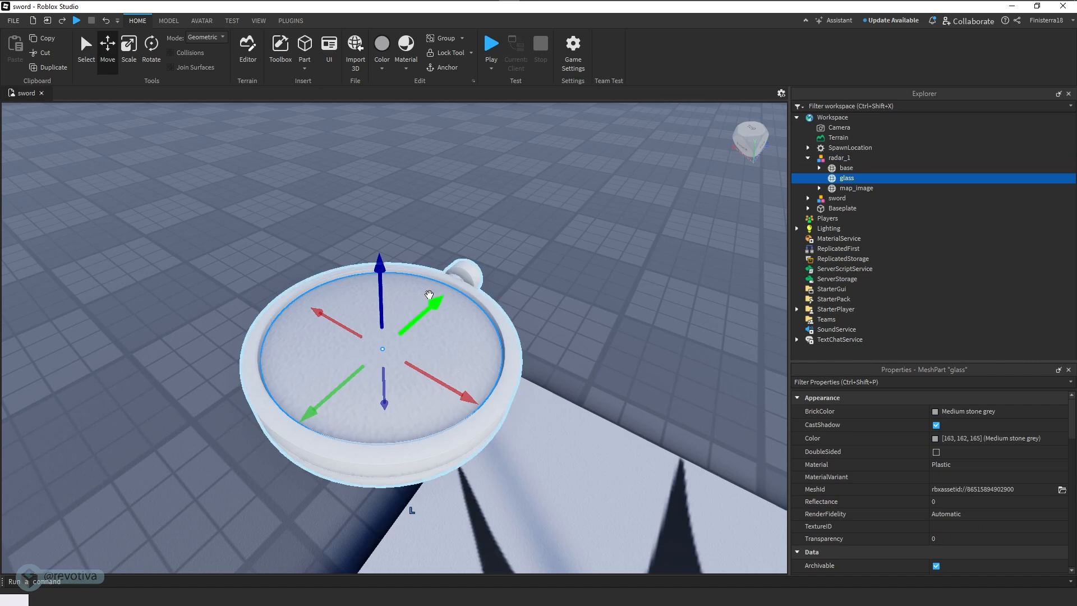
click(849, 191)
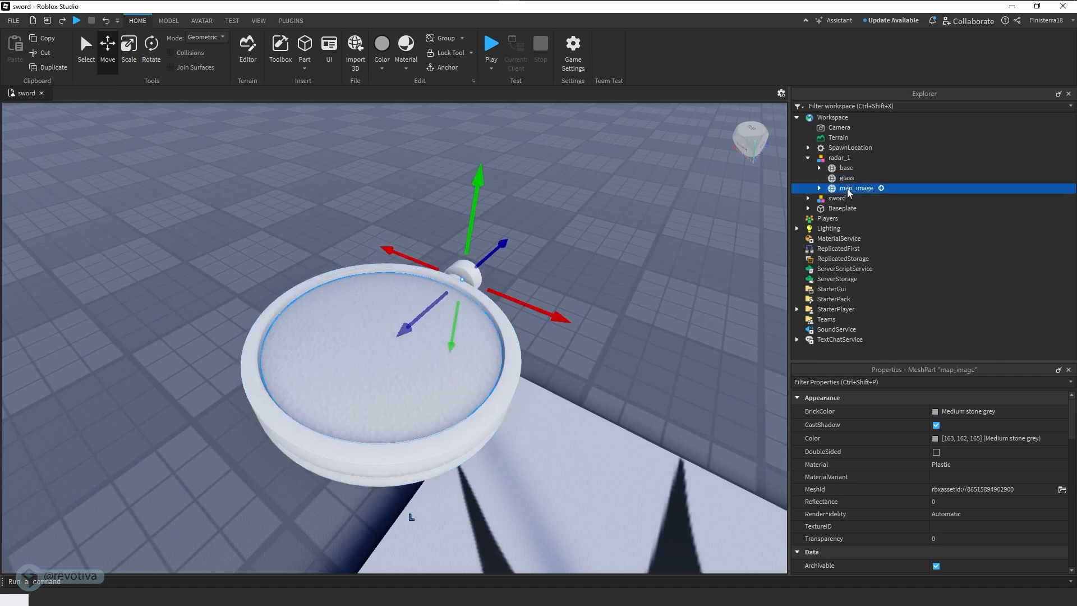
click(846, 180)
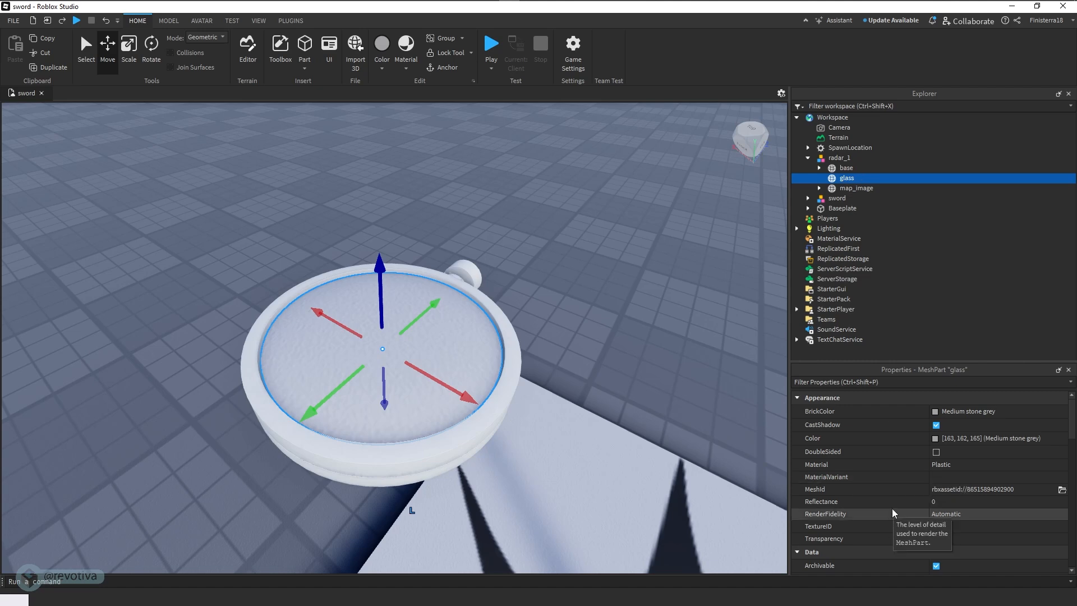
scroll(908, 513, down, 1)
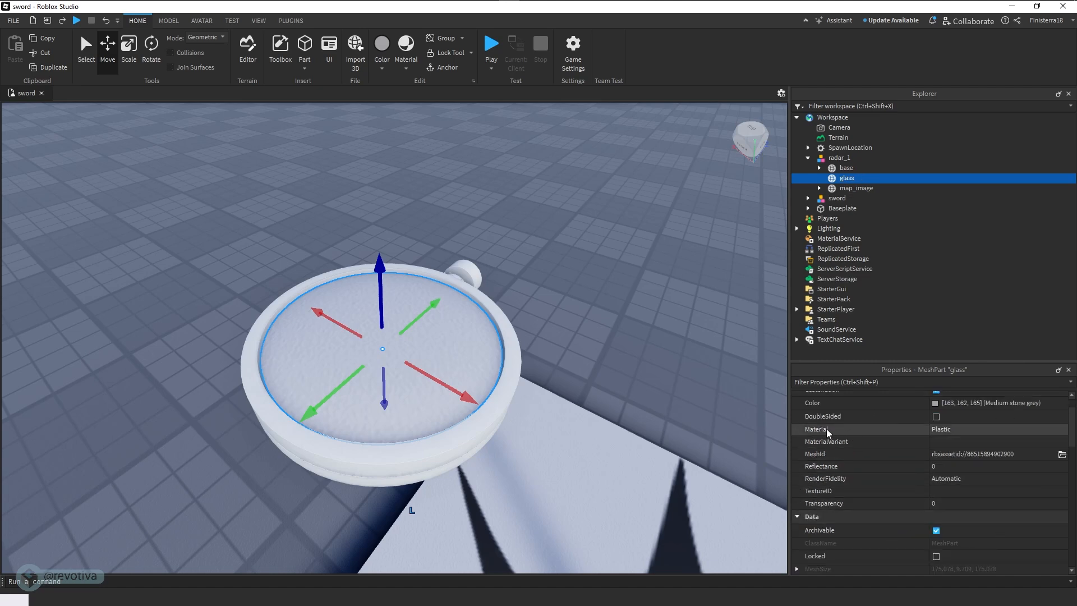
click(954, 429)
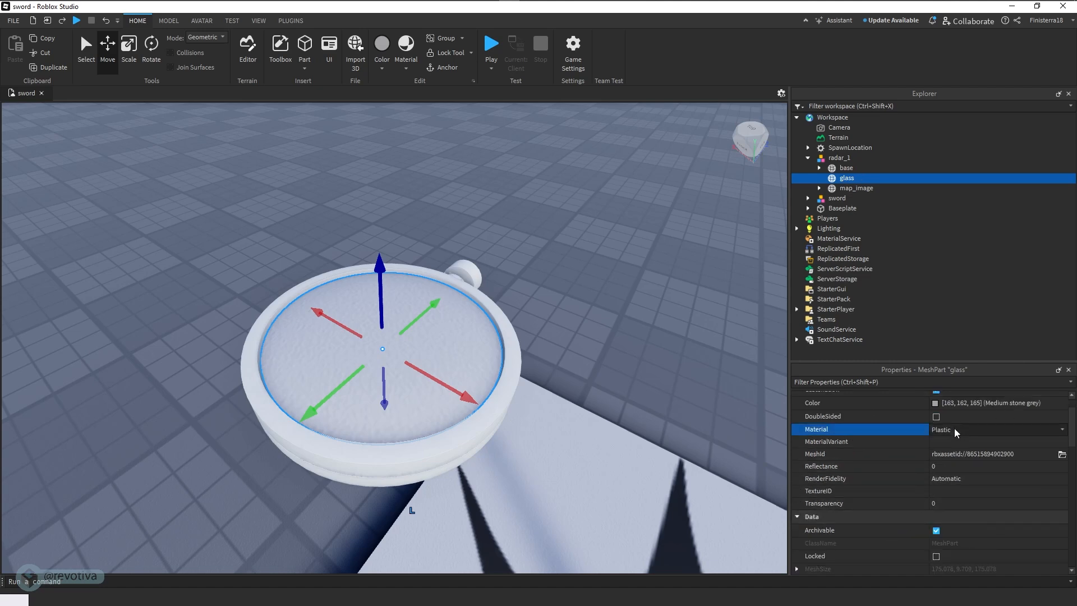
click(1005, 429)
scroll(957, 493, down, 1)
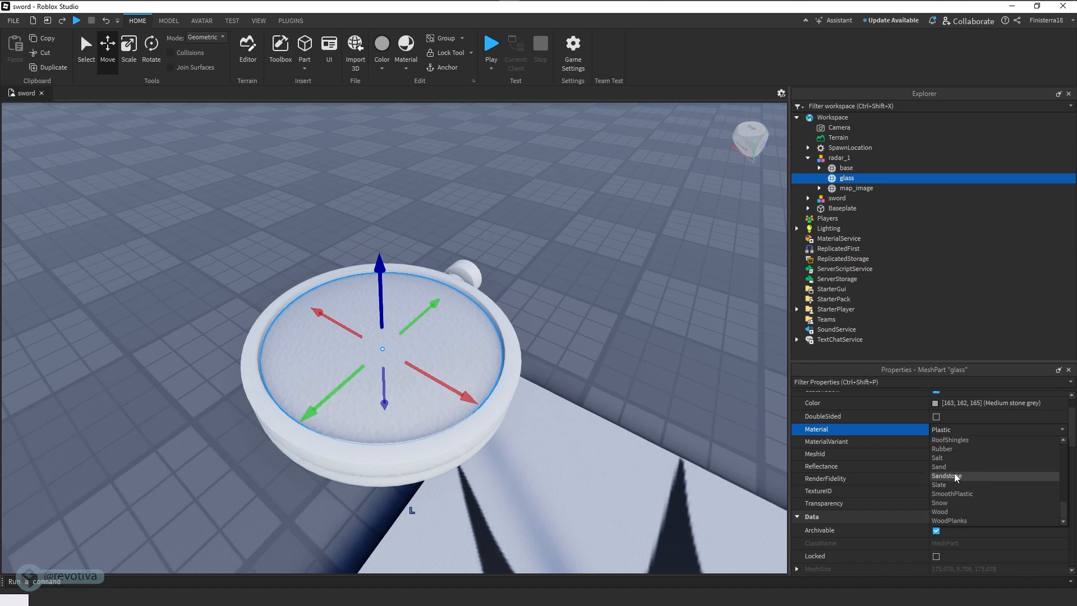
scroll(954, 473, up, 5)
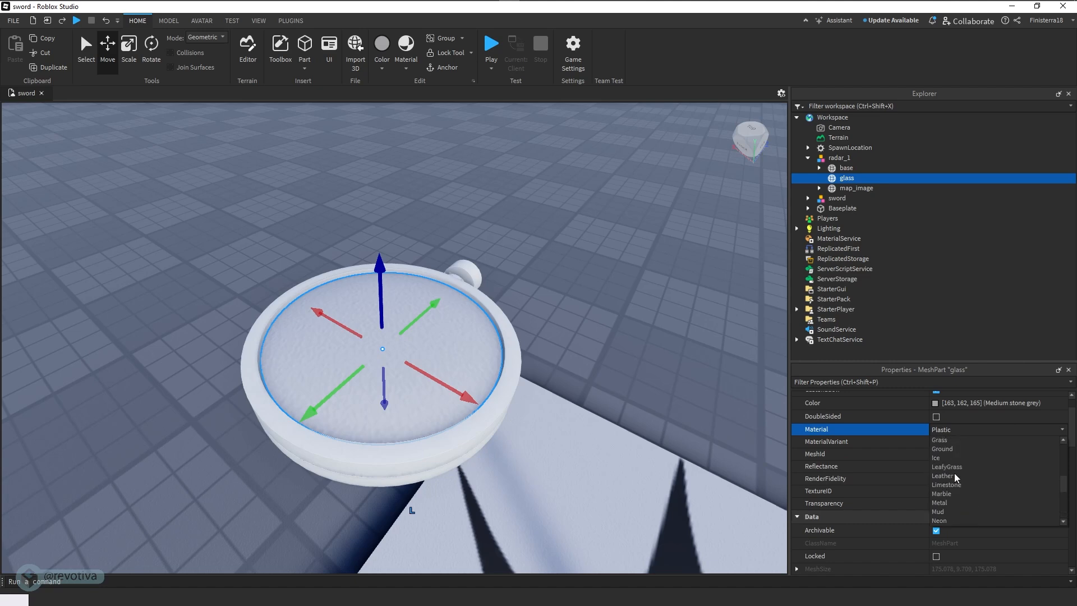
scroll(954, 473, up, 1)
click(956, 449)
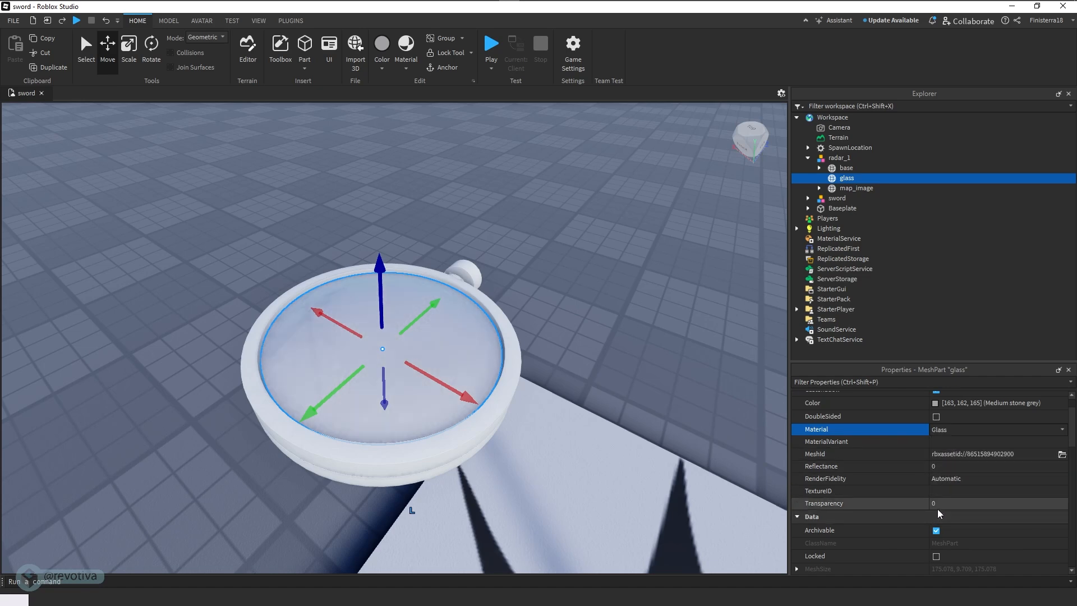
- Set the transparency of the glass part to 0.3 so the radar map shows through
click(952, 503)
drag(954, 504, 1076, 508)
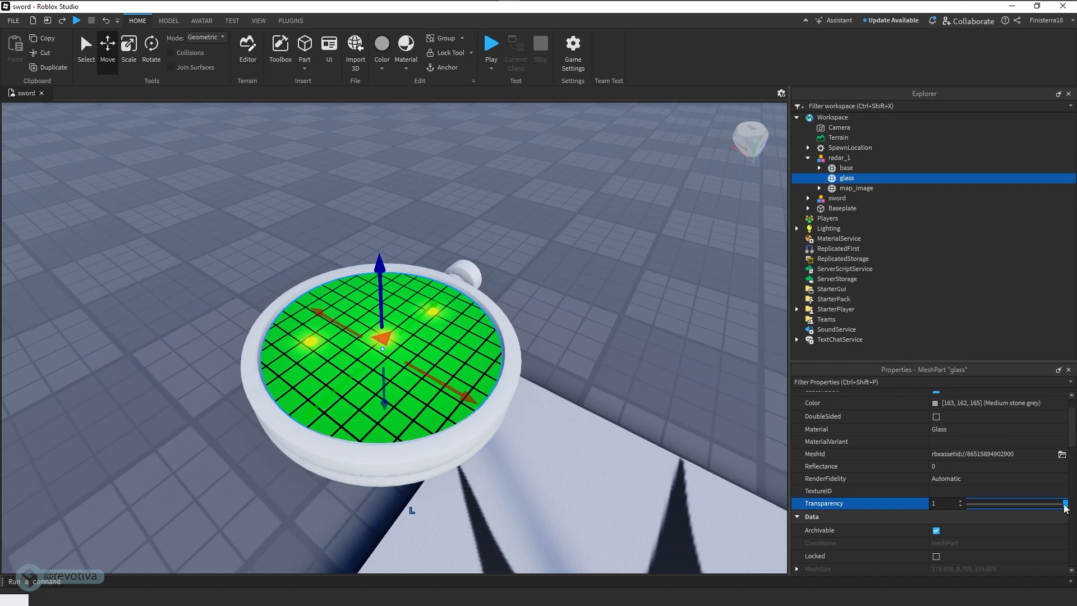
drag(1066, 508, 1060, 509)
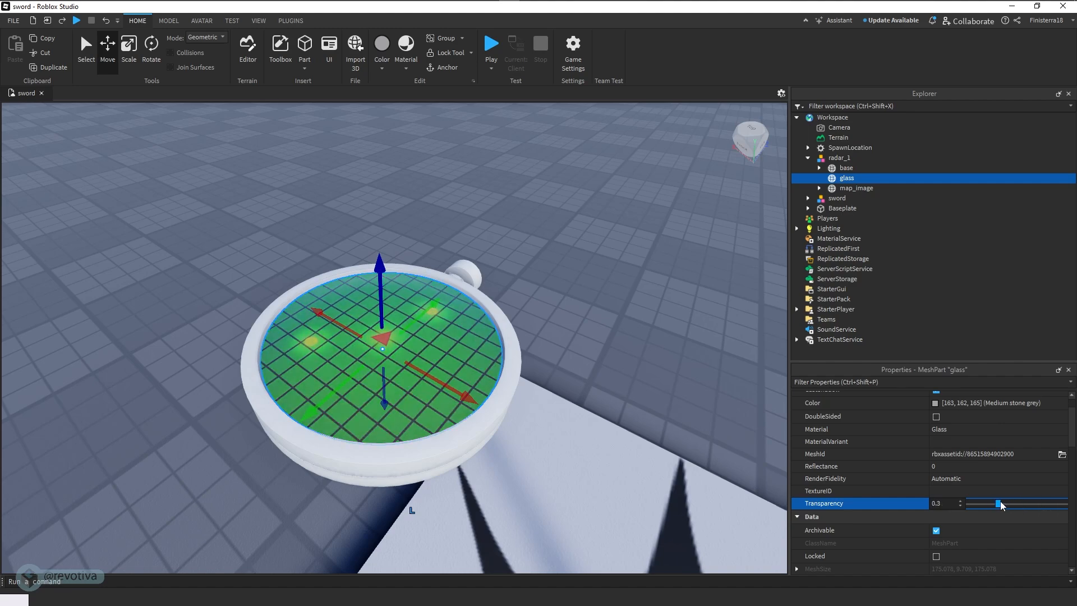
- Rotate the whole radar_1 model upright about its X axis, to an orientation of about -77.943, 0, 0
right_drag(549, 379, 552, 338)
scroll(546, 375, up, 4)
scroll(546, 373, down, 3)
click(893, 158)
click(145, 65)
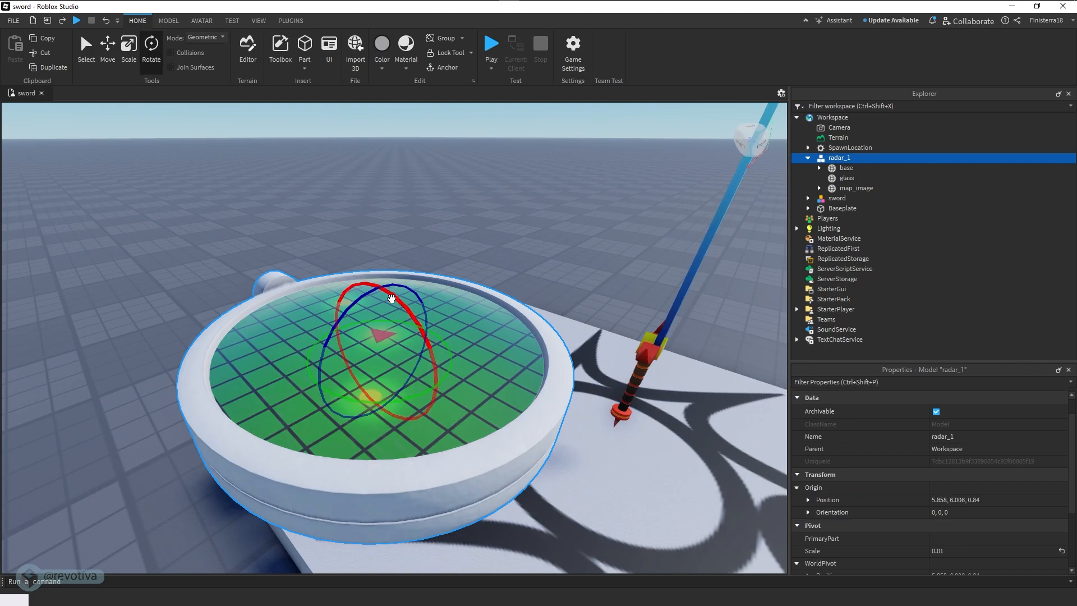
drag(392, 298, 435, 342)
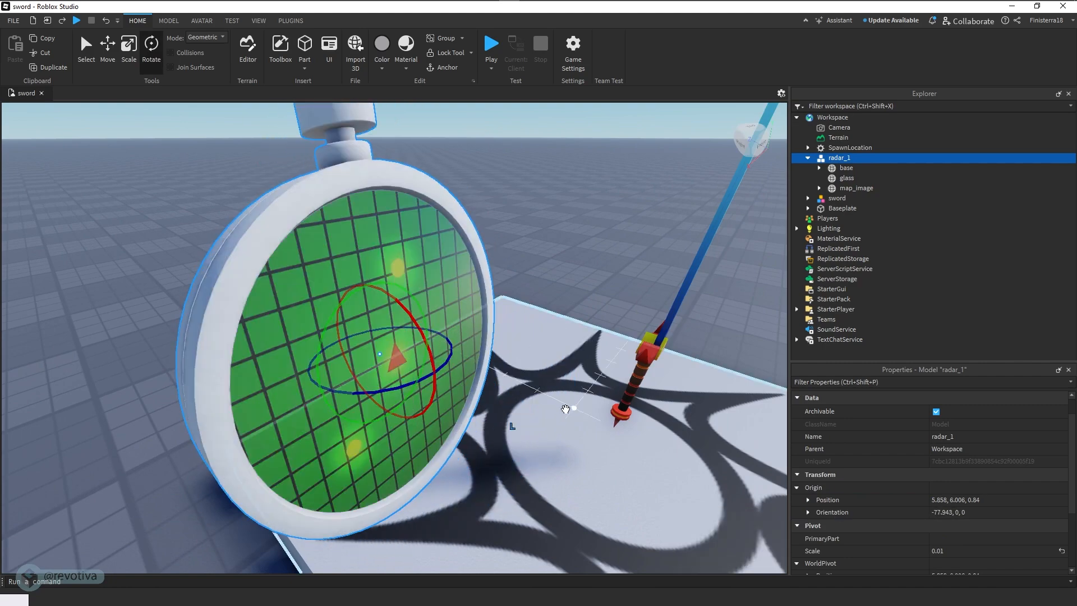
right_drag(565, 409, 567, 412)
- Examine the upright radar and its glass reflections beside the sword from several distances and angles
key(s)
click(546, 320)
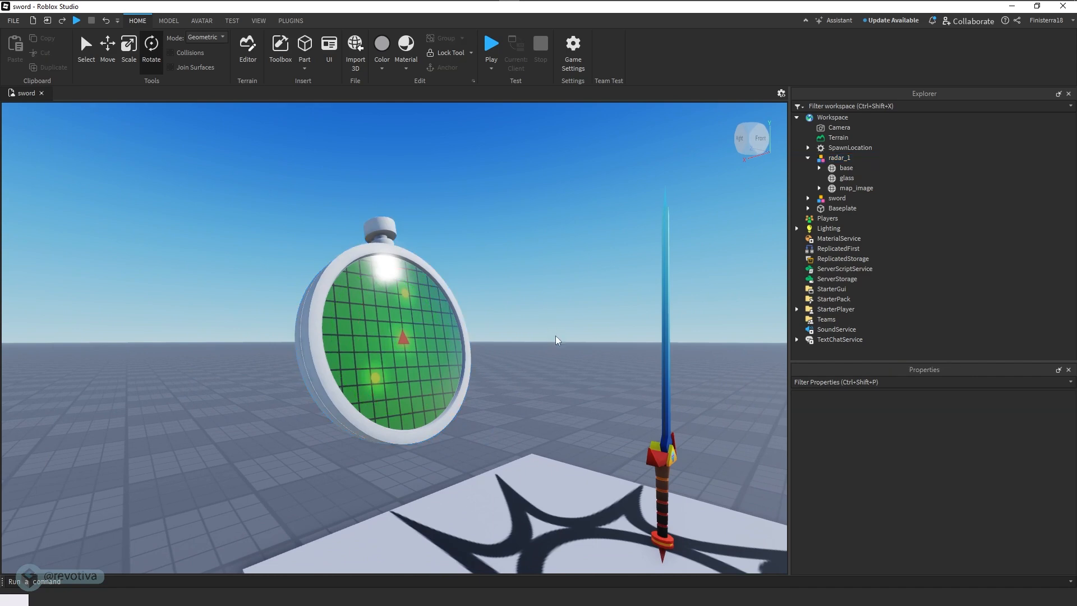
right_drag(556, 340, 555, 337)
key(w)
key(s)
key(w)
key(a)
key(d)
- Anchor the radar_1 model so it stays in place during play
click(834, 159)
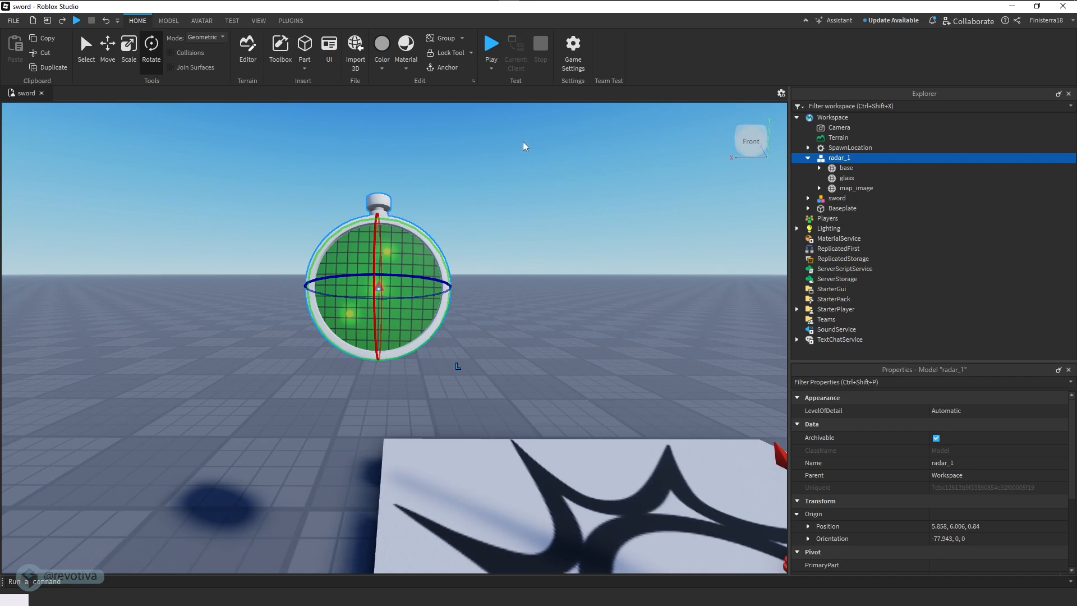
click(169, 21)
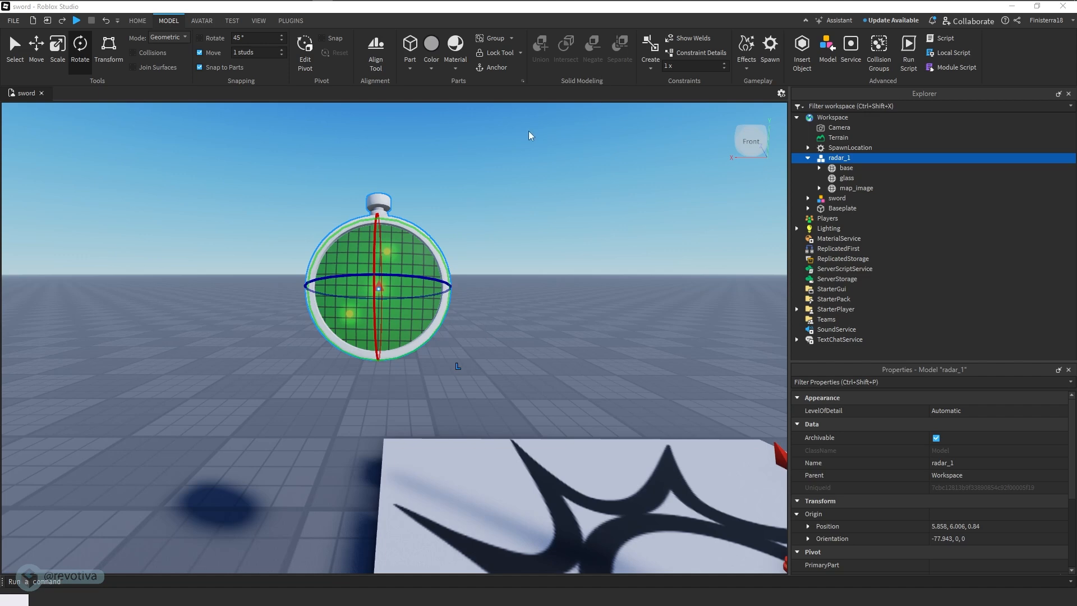
click(485, 66)
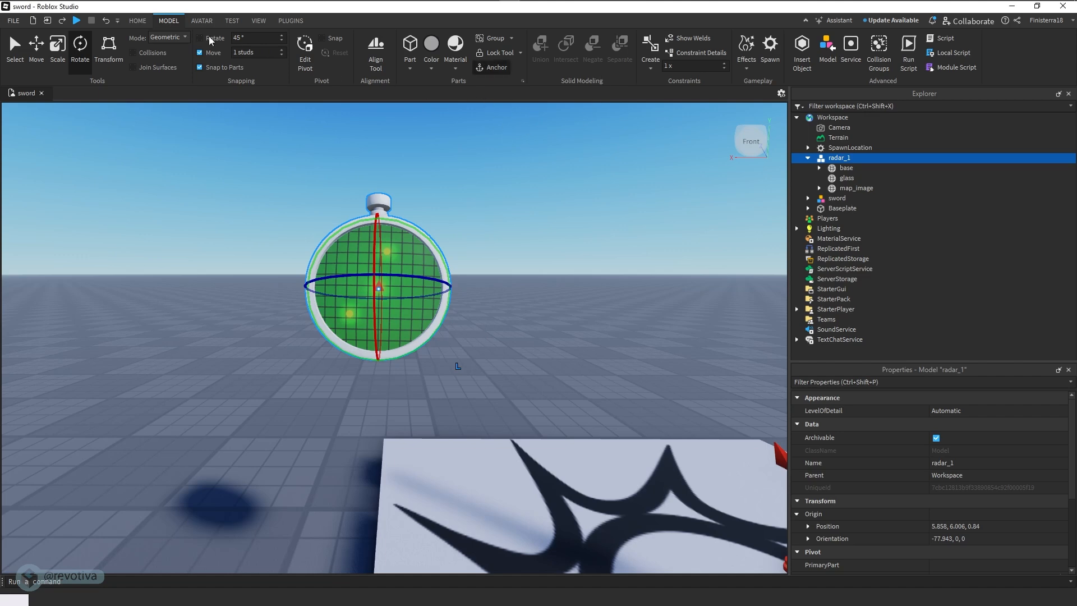
- Start a playtest, walk the character on the platform and view the radar and sword up close
key(F5)
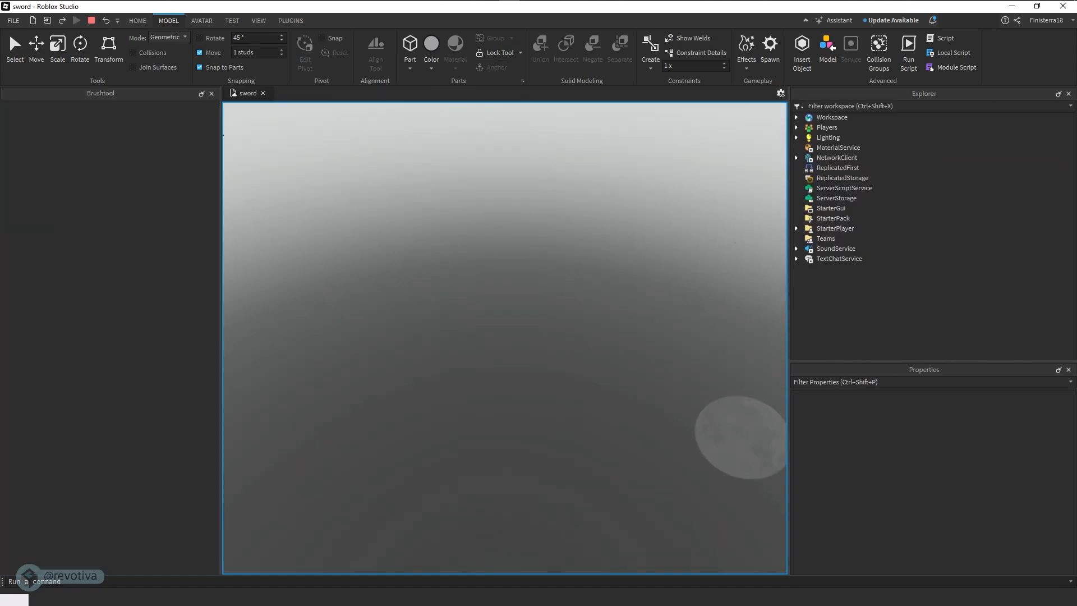
key(w)
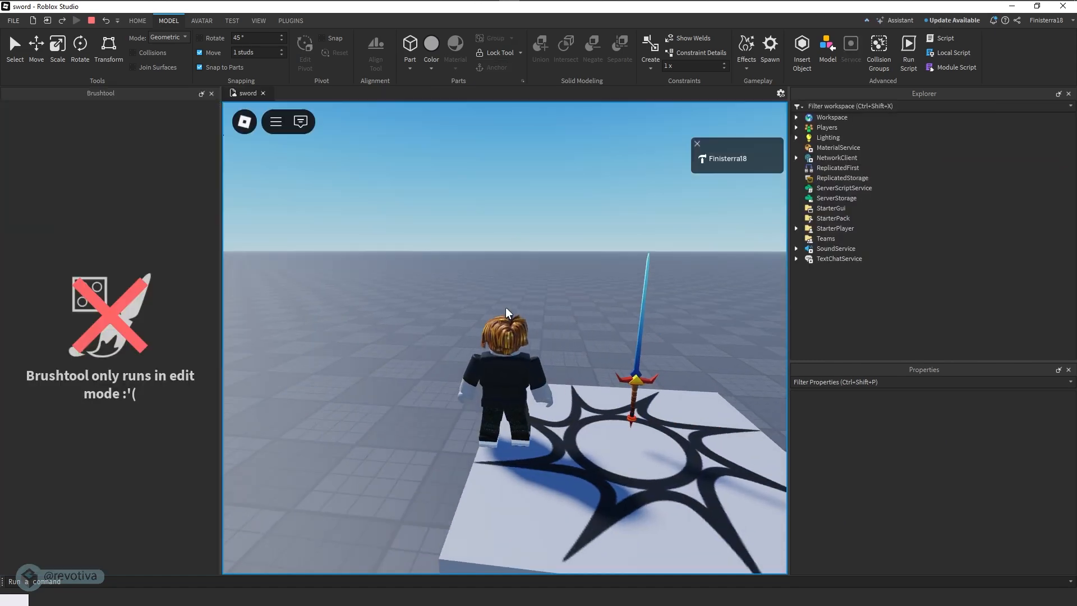
key(s)
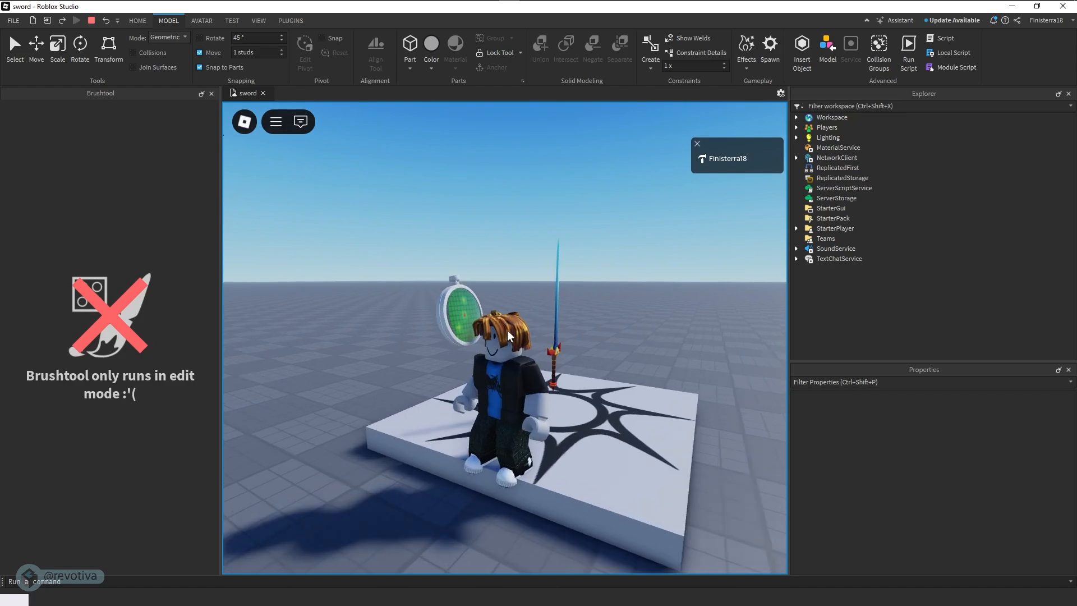
scroll(514, 333, up, 3)
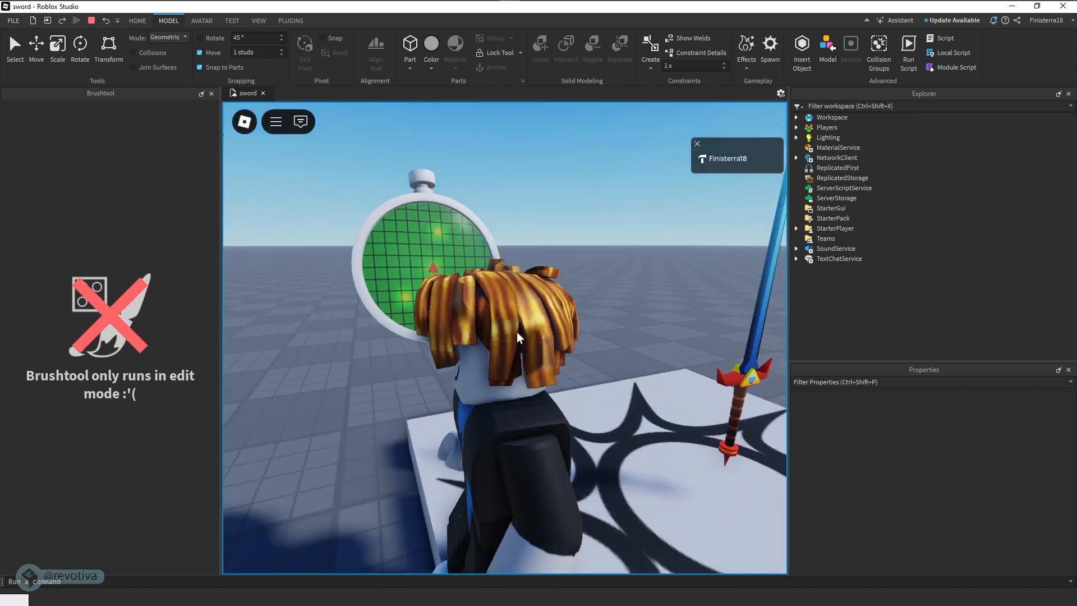